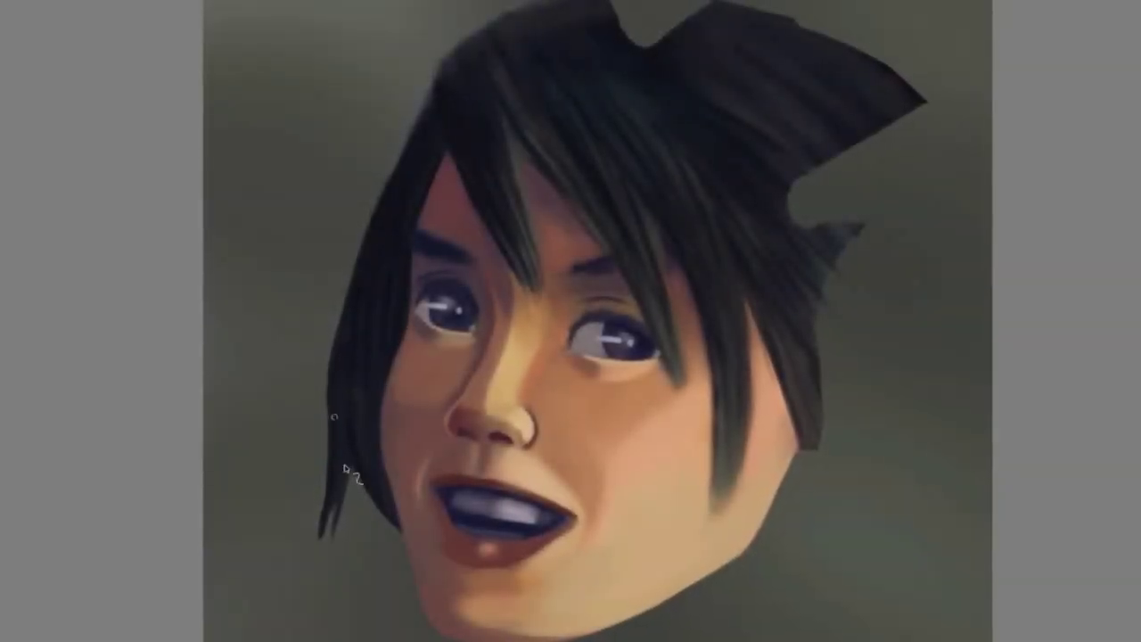
# Create a 3508 x 4960 portrait document with a single white background layer
pyautogui.keyDown('alt'); pyautogui.click(378, 358); pyautogui.keyUp('alt')
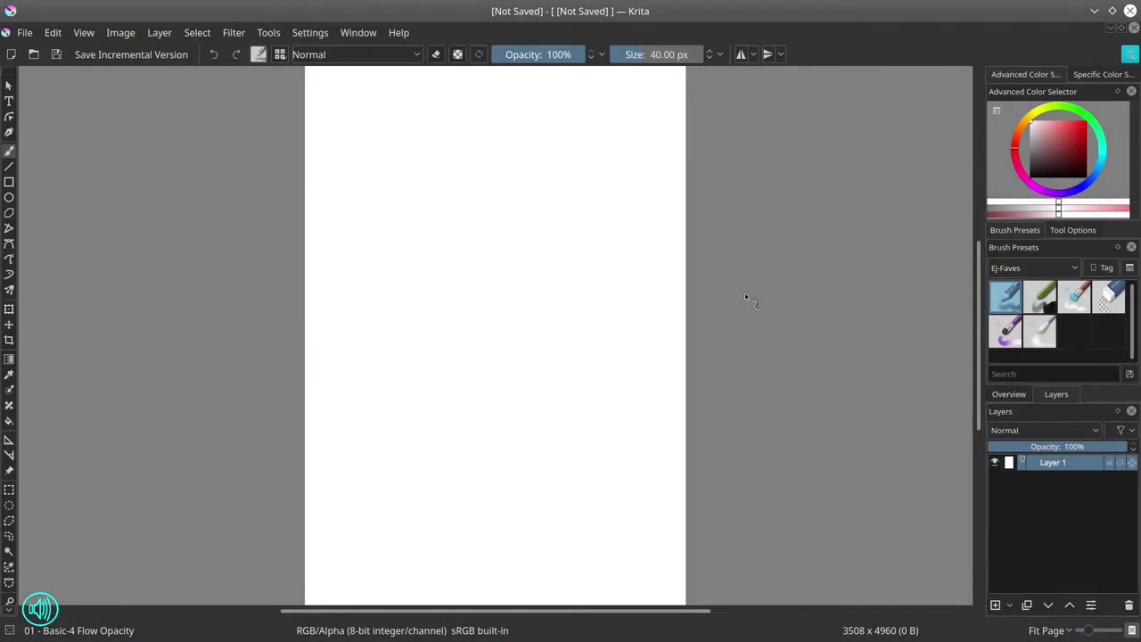
# Add Layer 2 above Layer 1 and zoom in on the page
pyautogui.press('Insert')
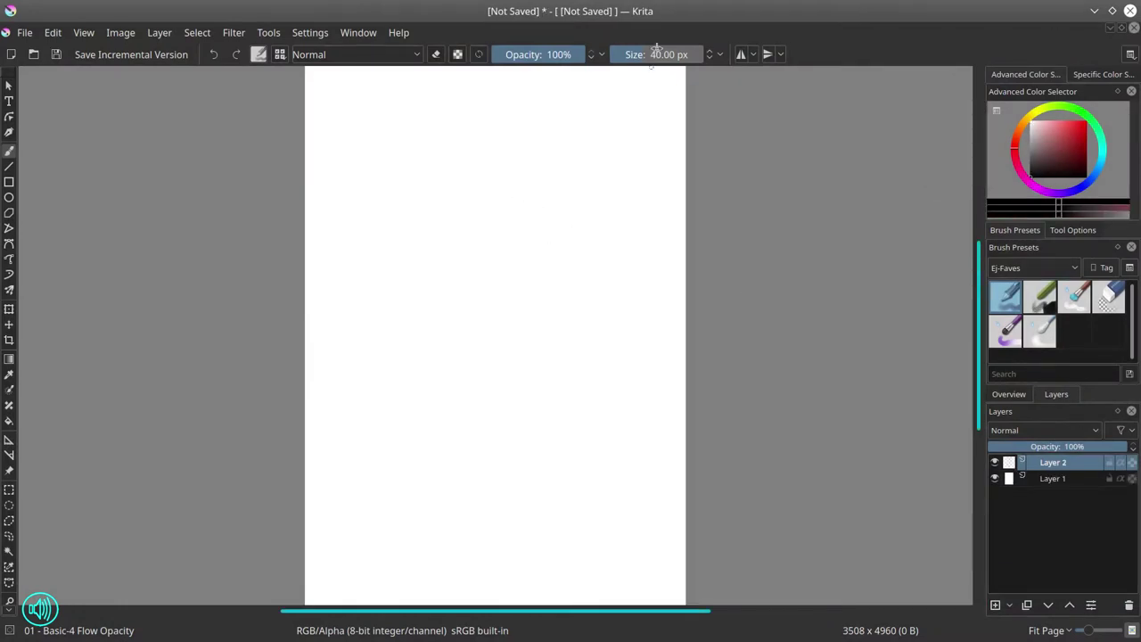
pyautogui.scroll(5, 476, 196)
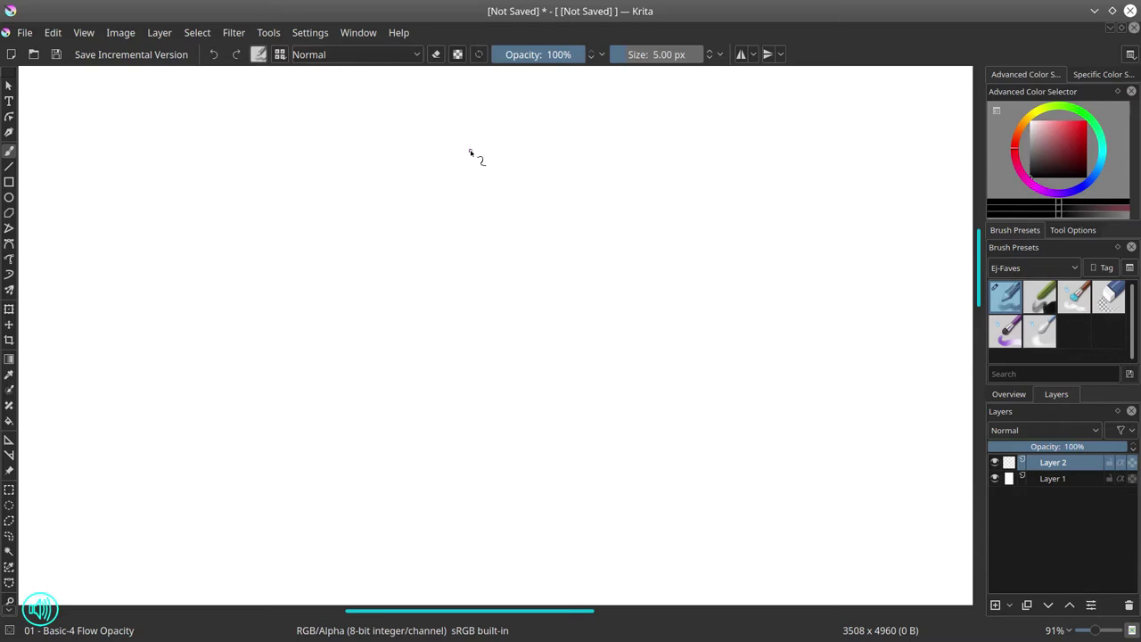
# Place a Vanishing Point assistant at the canvas centre and make its guide lines very dense
pyautogui.click(9, 440)
pyautogui.click(1072, 230)
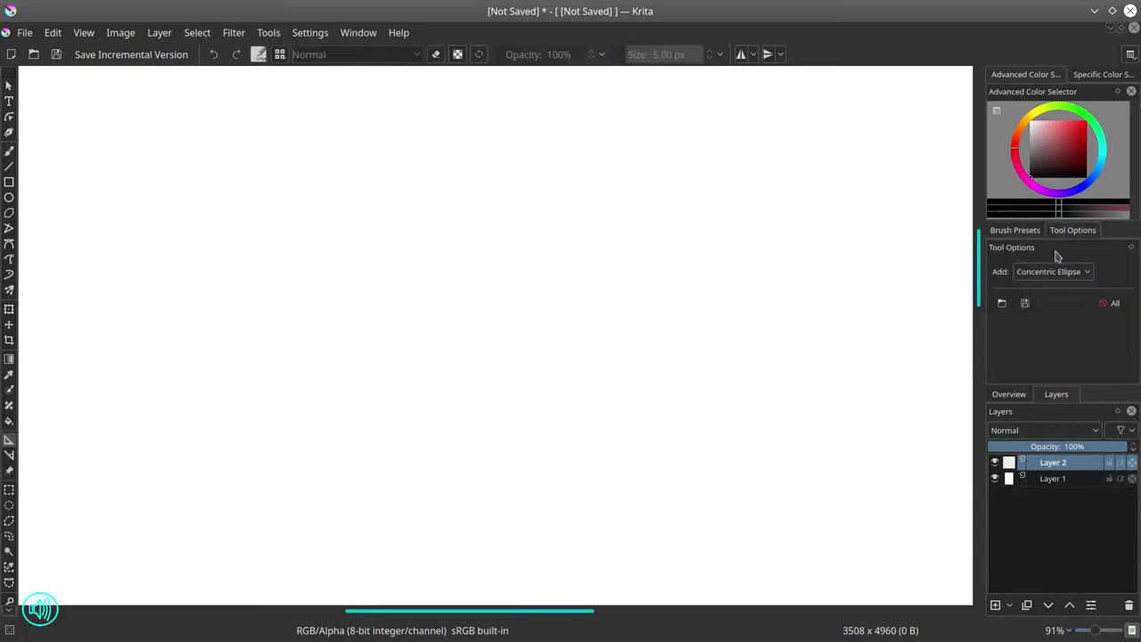
pyautogui.click(1053, 271)
pyautogui.click(1042, 403)
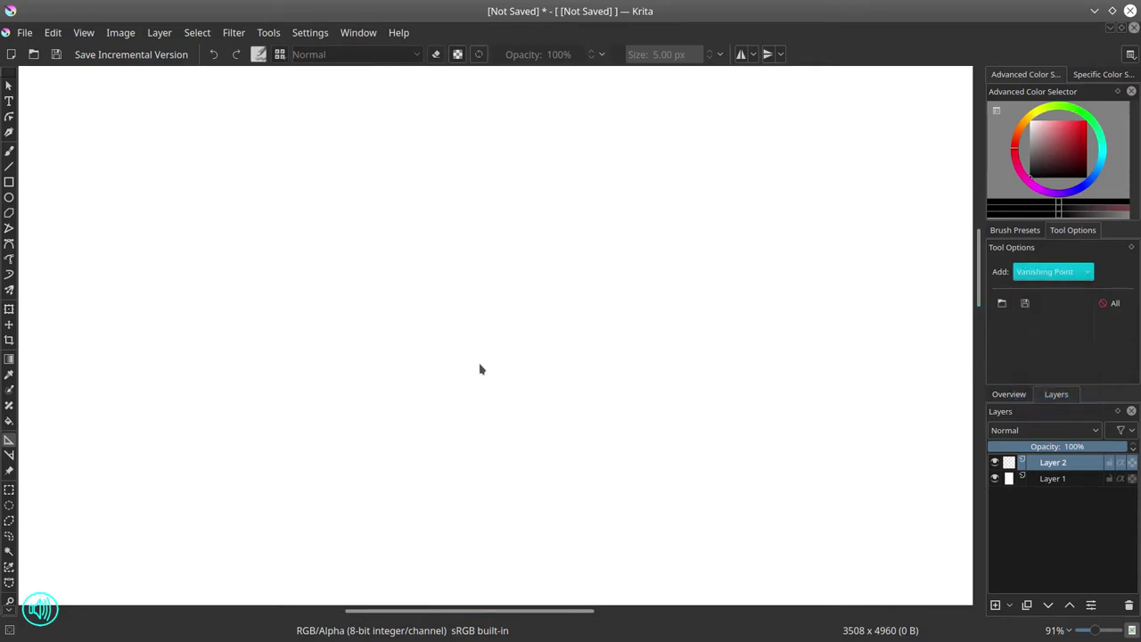
pyautogui.click(472, 411)
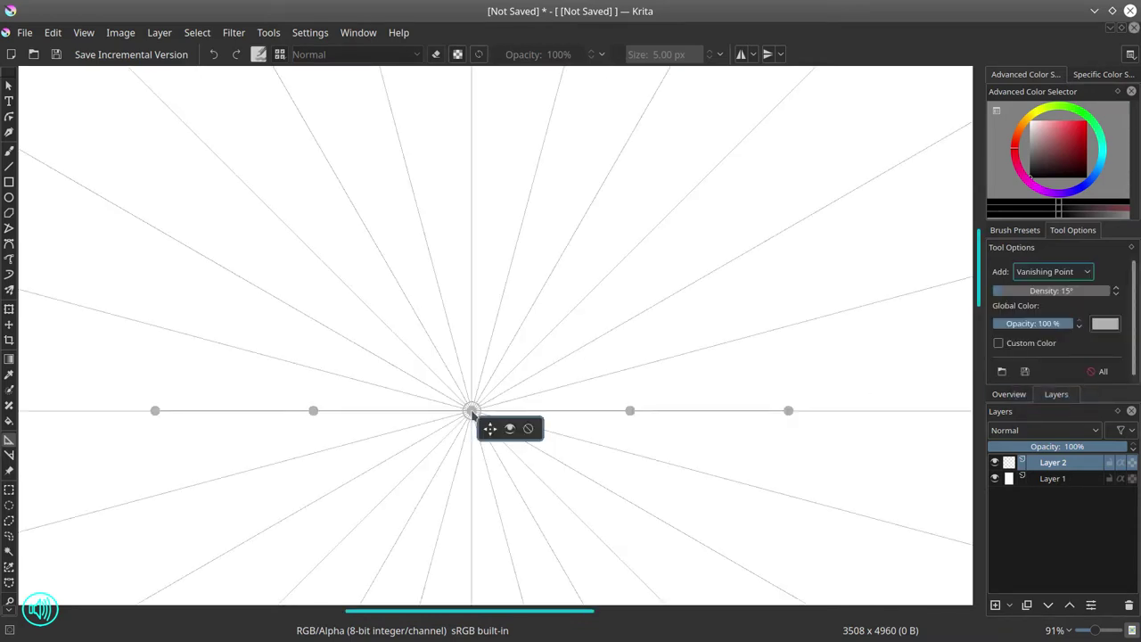
pyautogui.moveTo(1002, 291); pyautogui.dragTo(996, 290)
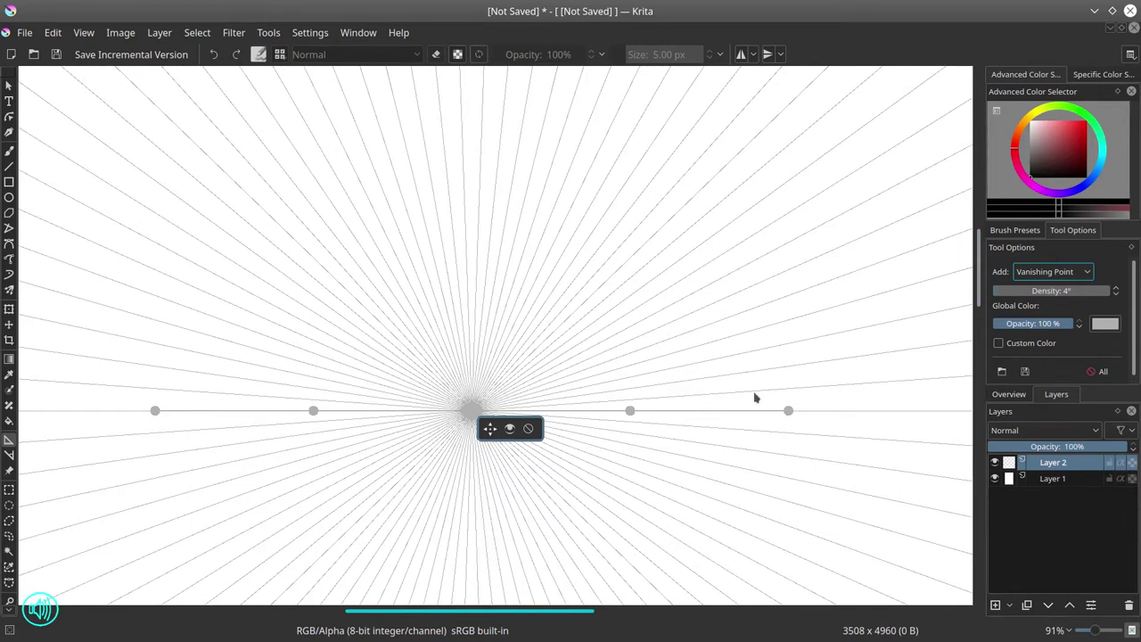
pyautogui.press('b')
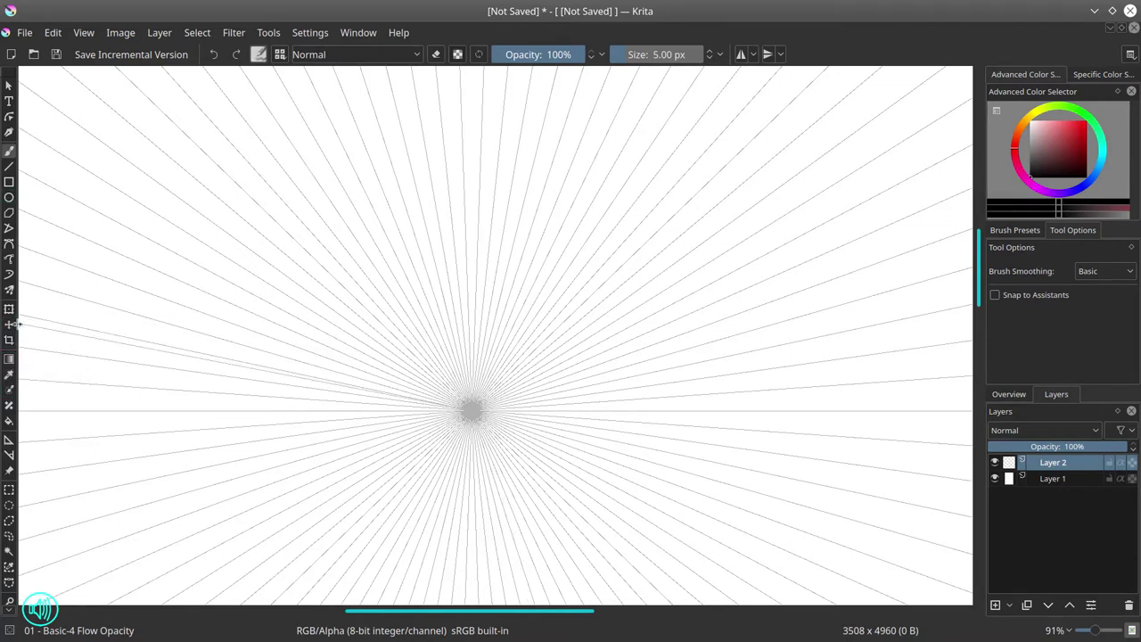
# Sketch two faint horizontal lines near the vanishing point
pyautogui.click(1000, 232)
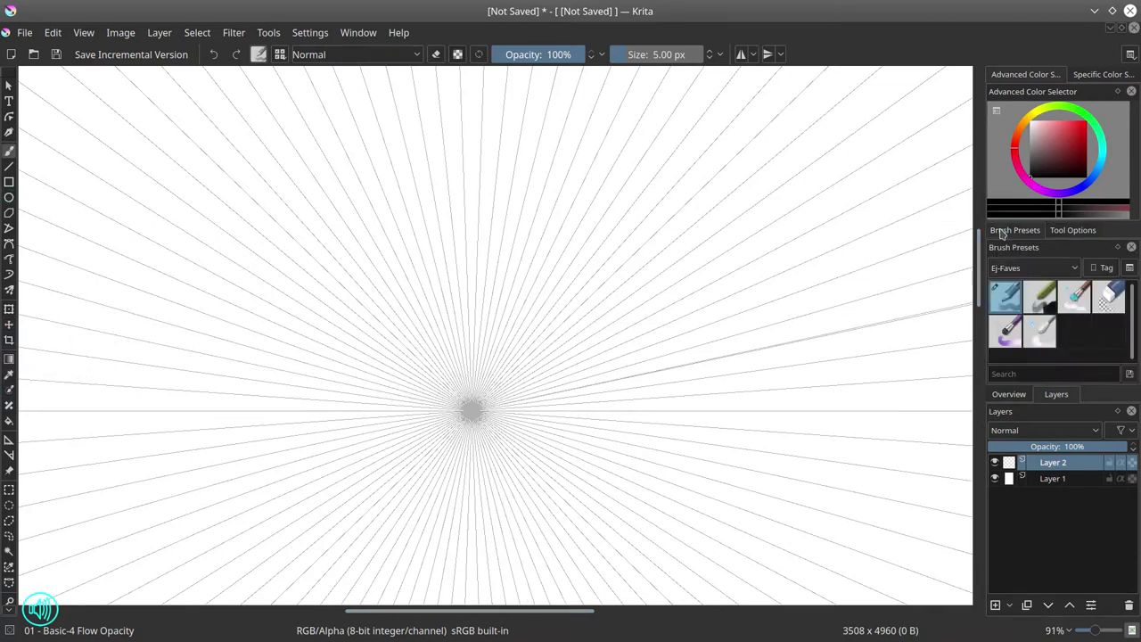
pyautogui.moveTo(383, 426); pyautogui.dragTo(465, 423)
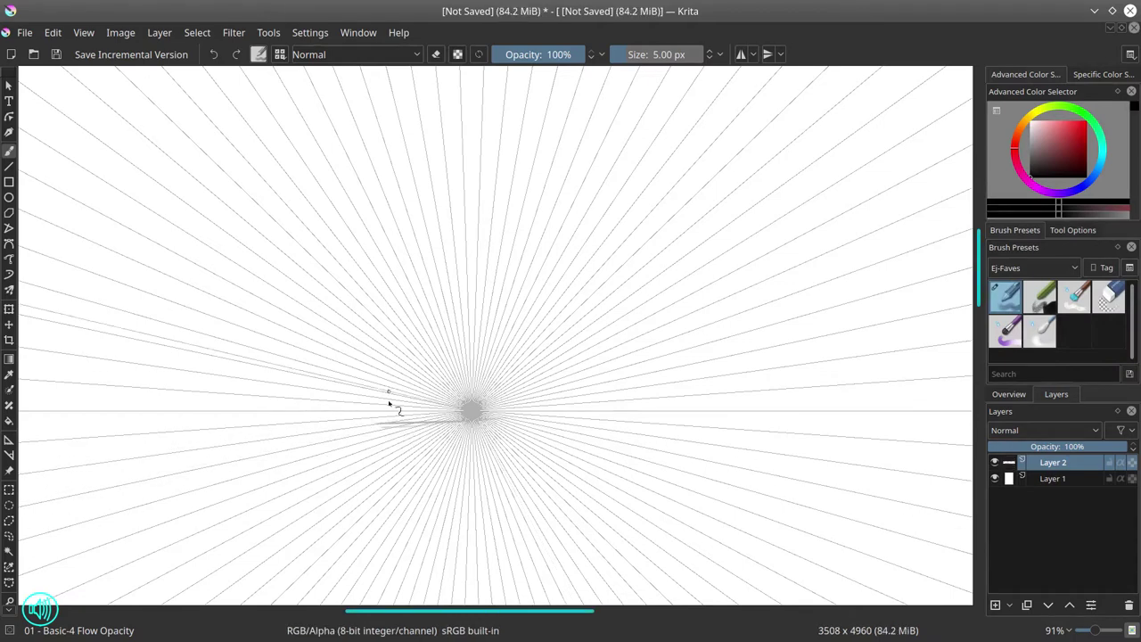
pyautogui.moveTo(365, 397)
pyautogui.mouseDown()
pyautogui.moveTo(532, 405)
pyautogui.moveTo(546, 392)
pyautogui.moveTo(439, 429)
pyautogui.moveTo(522, 416)
pyautogui.moveTo(364, 407)
pyautogui.moveTo(355, 427)
pyautogui.moveTo(401, 390)
pyautogui.moveTo(543, 410)
pyautogui.mouseUp()
# With Snap to Assistants on, draw lines converging on the vanishing point, mostly upper left
pyautogui.click(1072, 230)
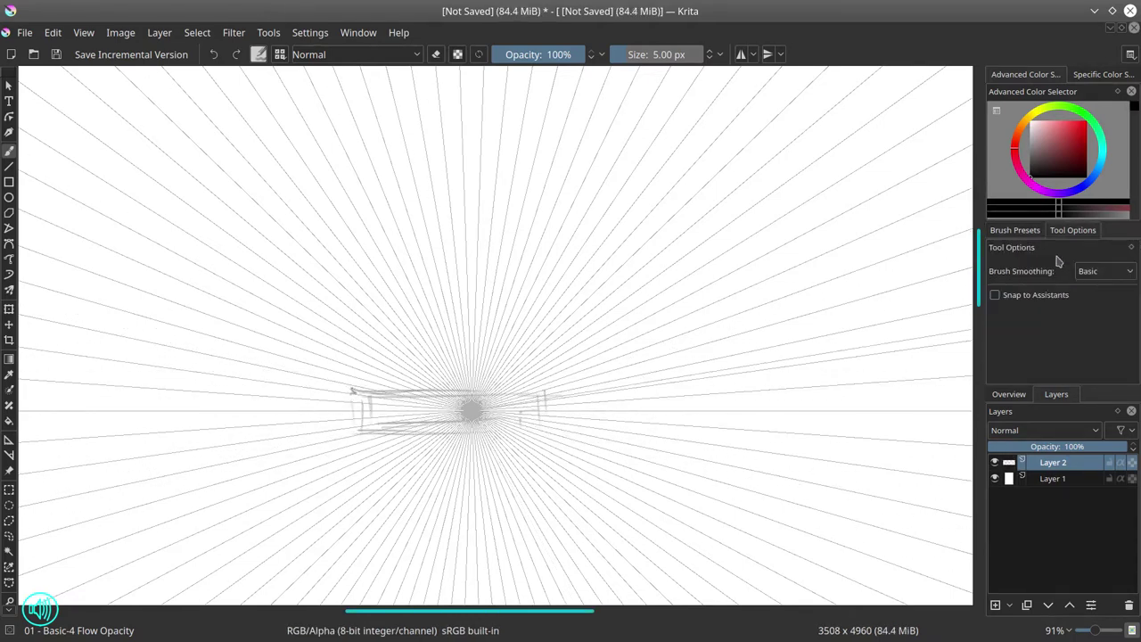
pyautogui.click(995, 294)
pyautogui.moveTo(670, 368); pyautogui.dragTo(517, 355)
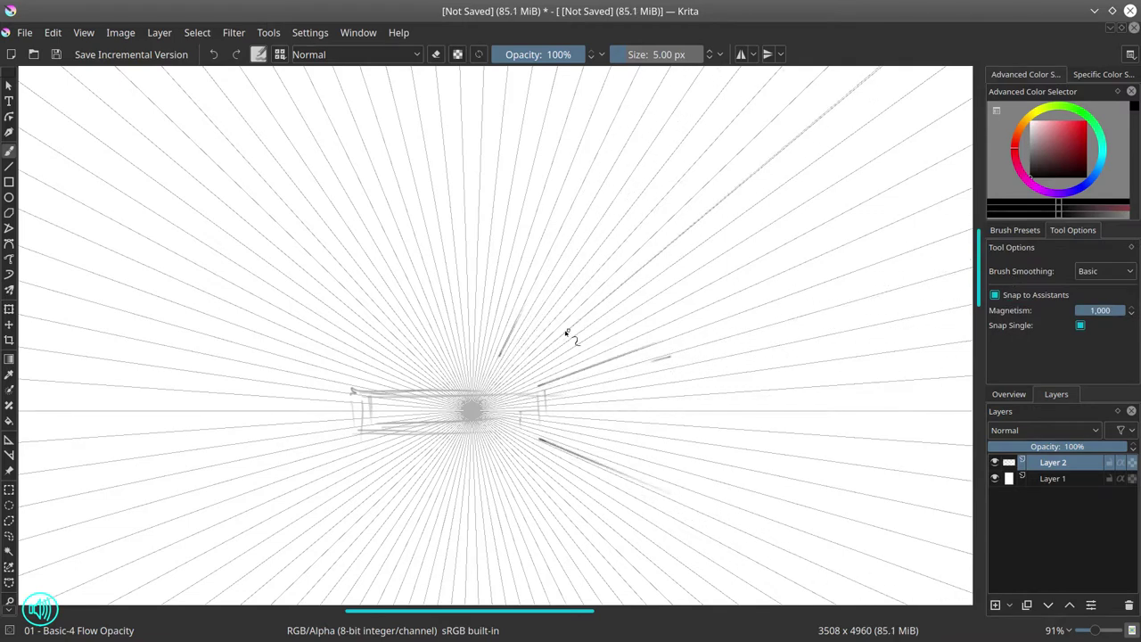
pyautogui.moveTo(263, 185); pyautogui.dragTo(339, 265)
pyautogui.moveTo(188, 287); pyautogui.dragTo(356, 360)
pyautogui.moveTo(196, 362); pyautogui.dragTo(348, 389)
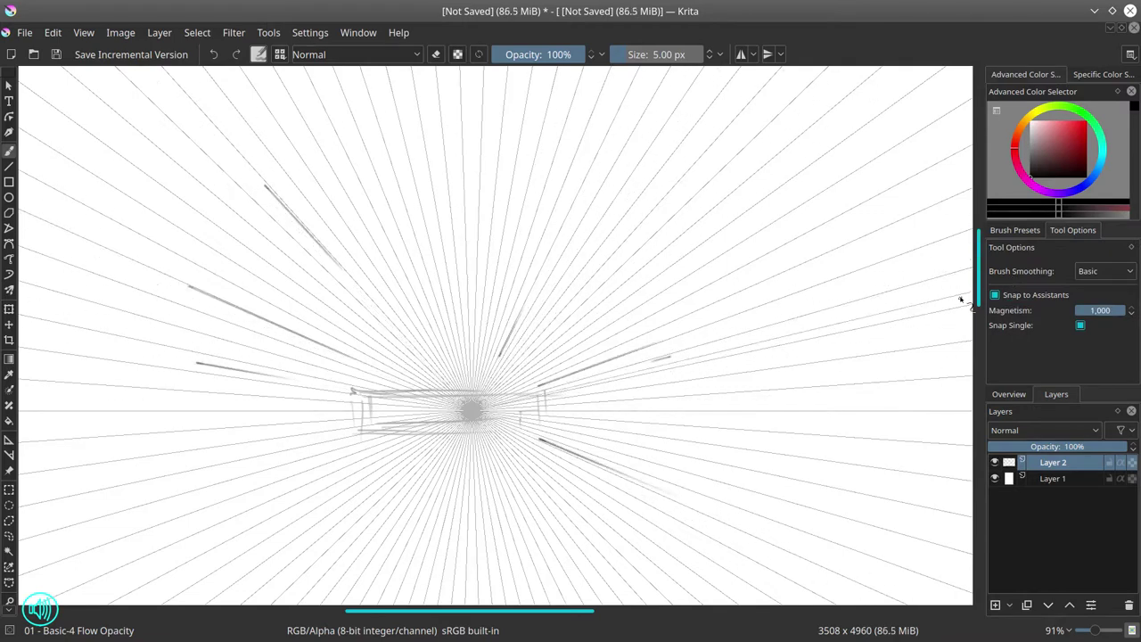
# With snapping off, sketch freehand building edges on the right and a low stroke
pyautogui.click(994, 294)
pyautogui.moveTo(674, 379); pyautogui.dragTo(675, 463)
pyautogui.moveTo(686, 347)
pyautogui.mouseDown()
pyautogui.moveTo(825, 354)
pyautogui.moveTo(853, 405)
pyautogui.mouseUp()
pyautogui.moveTo(704, 482); pyautogui.dragTo(837, 472)
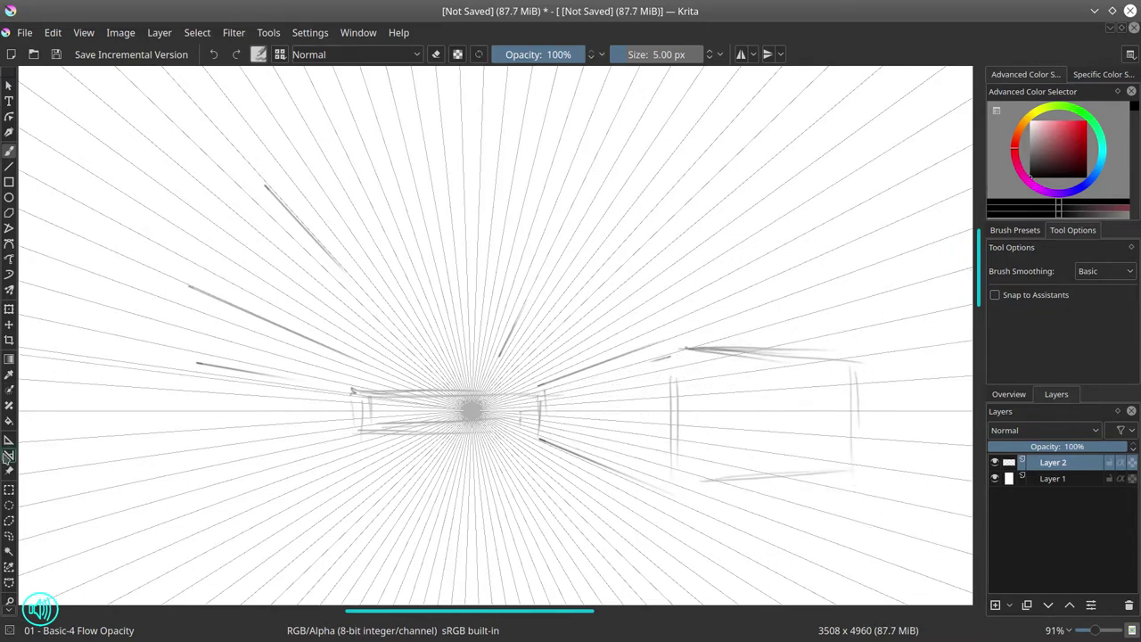
# Place a second vanishing point right of centre with custom pink guides
pyautogui.click(9, 439)
pyautogui.click(567, 270)
pyautogui.click(999, 343)
pyautogui.click(1105, 361)
pyautogui.click(666, 156)
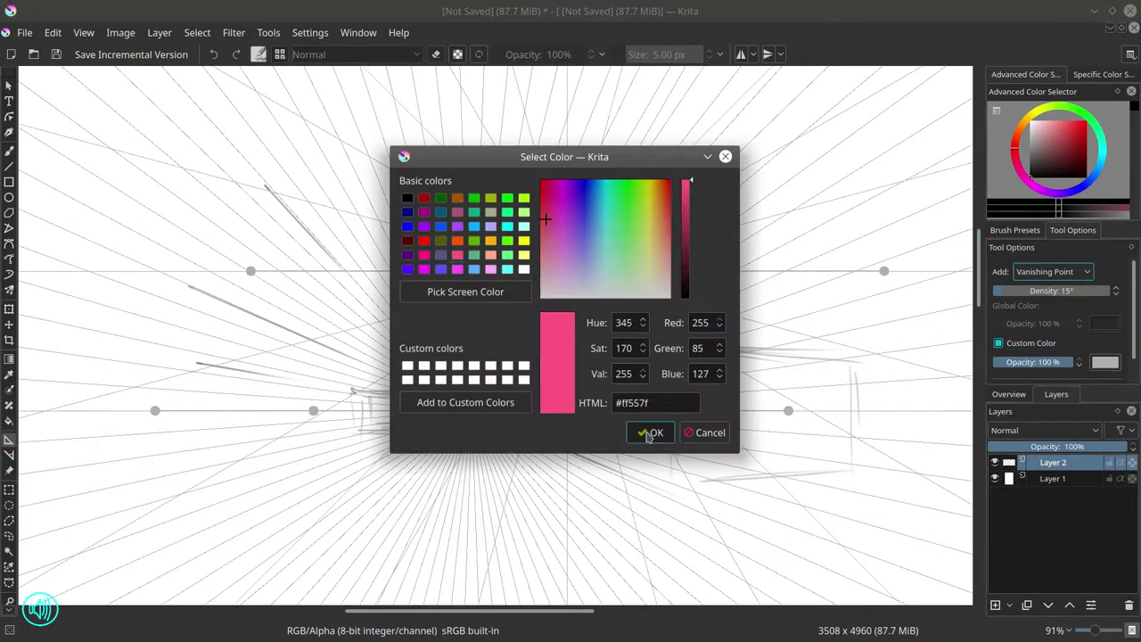
pyautogui.click(650, 433)
# Push its handles off to the right, set density to 1° and opacity to 60%
pyautogui.moveTo(726, 270); pyautogui.dragTo(732, 320)
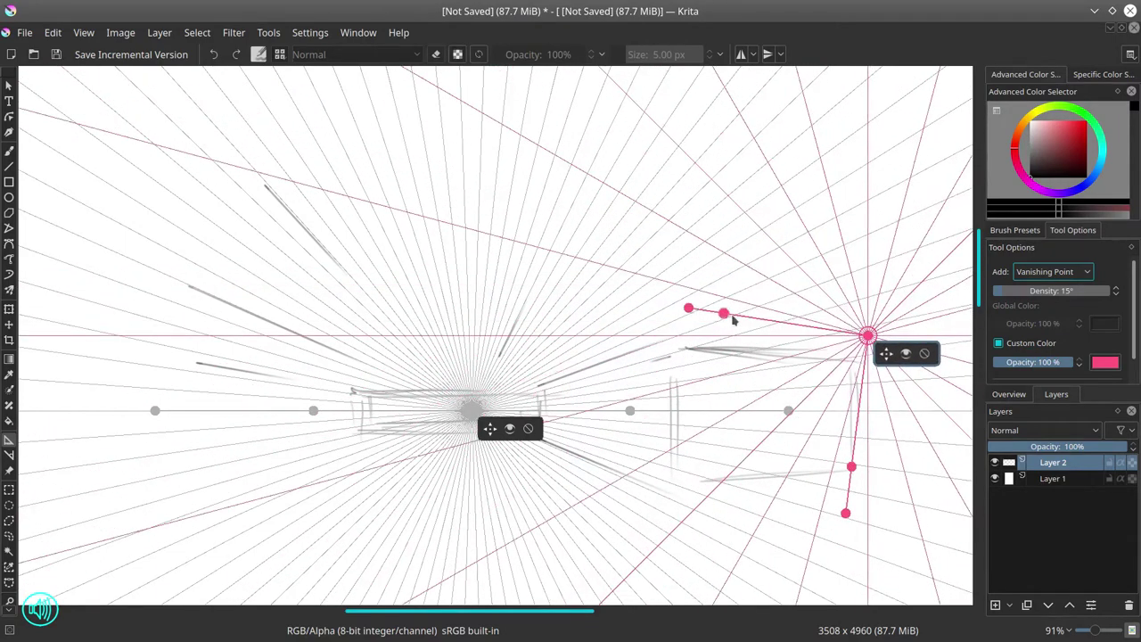
pyautogui.moveTo(767, 488); pyautogui.dragTo(683, 346)
pyautogui.moveTo(845, 512); pyautogui.dragTo(680, 483)
pyautogui.moveTo(1114, 291); pyautogui.dragTo(994, 289)
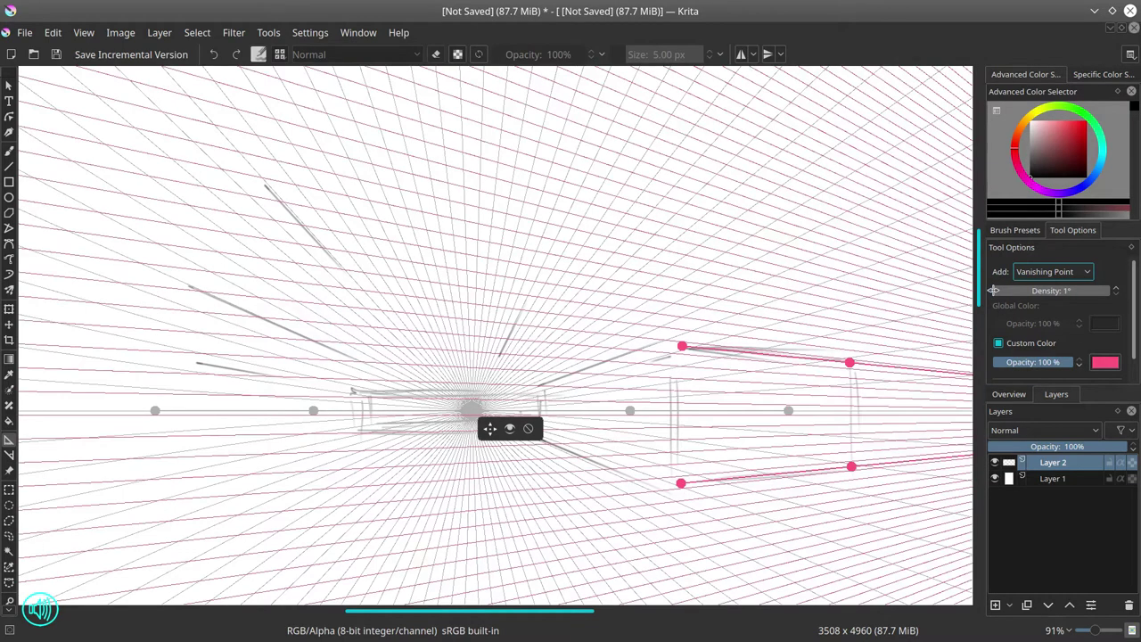
pyautogui.click(1042, 362)
pyautogui.click(9, 153)
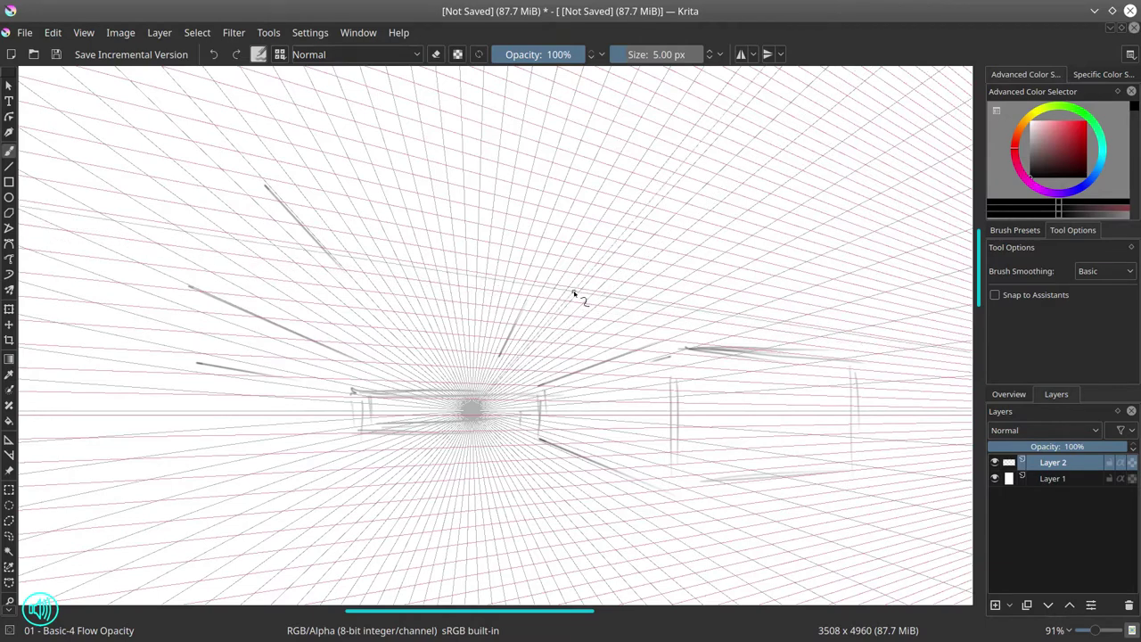
# With snapping on, draw guide-following rooflines and edges at upper left, lower right and the central box
pyautogui.click(995, 294)
pyautogui.moveTo(712, 287); pyautogui.dragTo(539, 280)
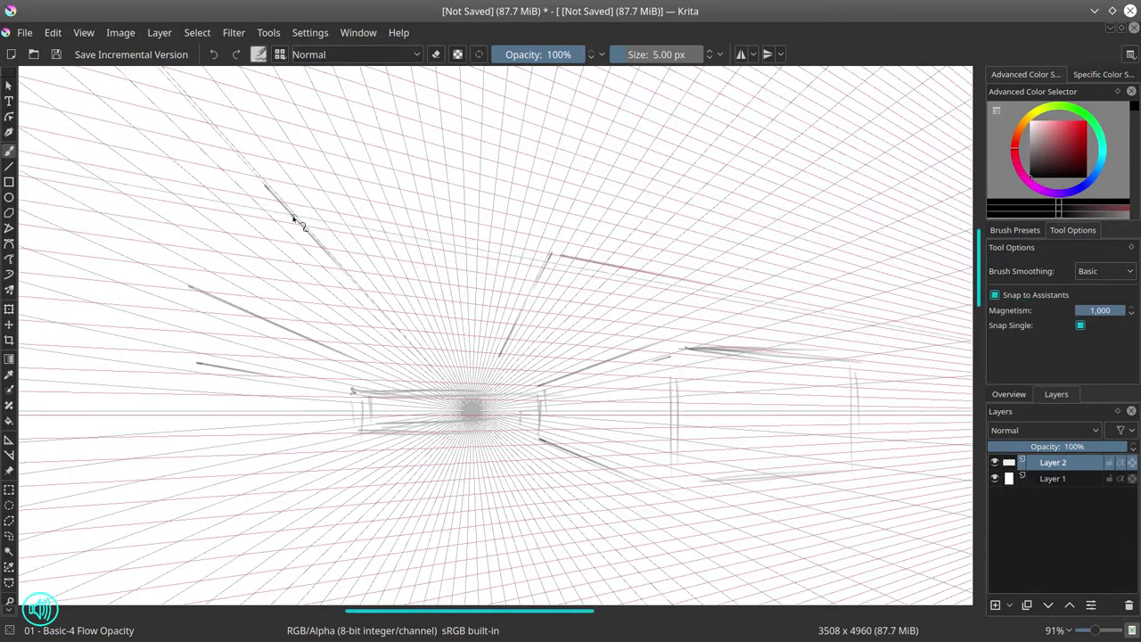
pyautogui.moveTo(293, 217); pyautogui.dragTo(97, 169)
pyautogui.moveTo(55, 278); pyautogui.dragTo(242, 272)
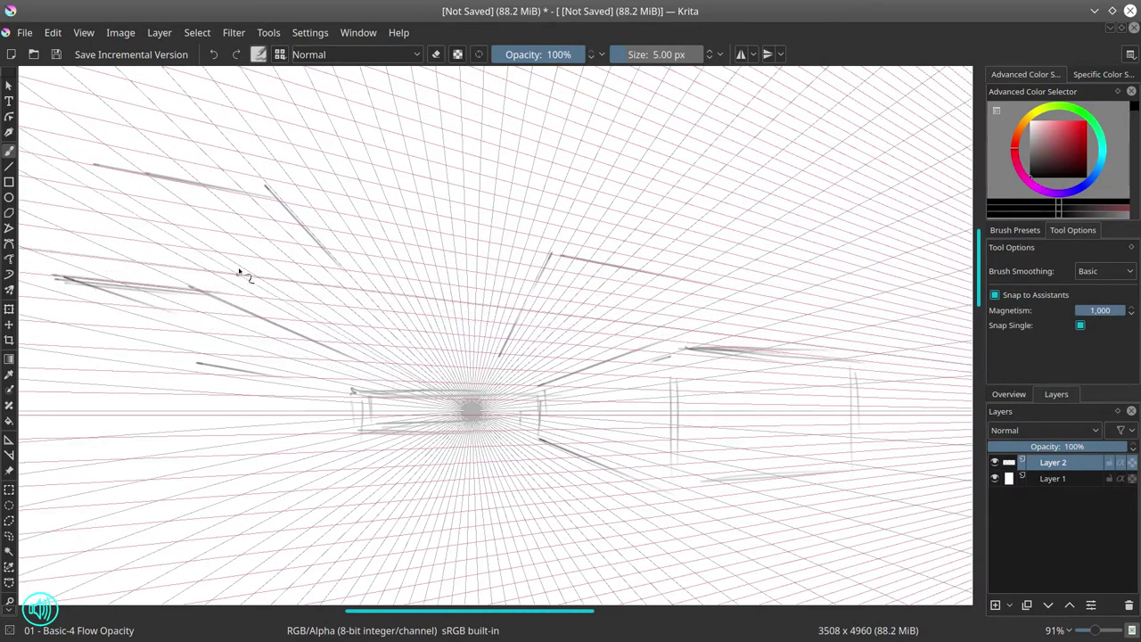
pyautogui.moveTo(626, 462); pyautogui.dragTo(704, 490)
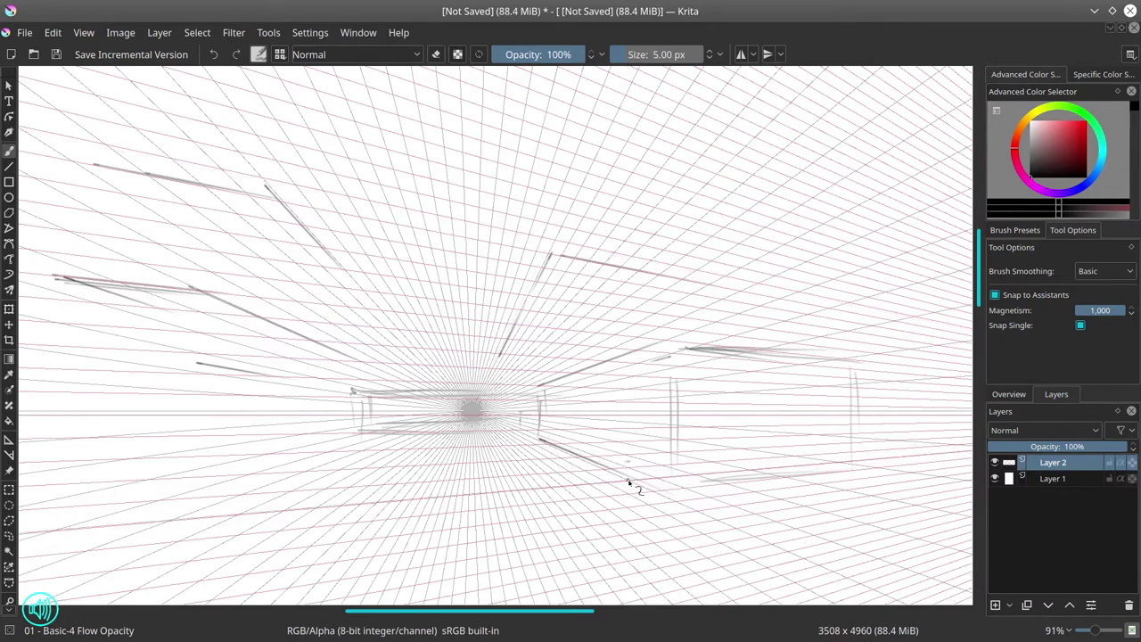
pyautogui.moveTo(628, 506)
pyautogui.mouseDown()
pyautogui.moveTo(706, 549)
pyautogui.moveTo(815, 539)
pyautogui.mouseUp()
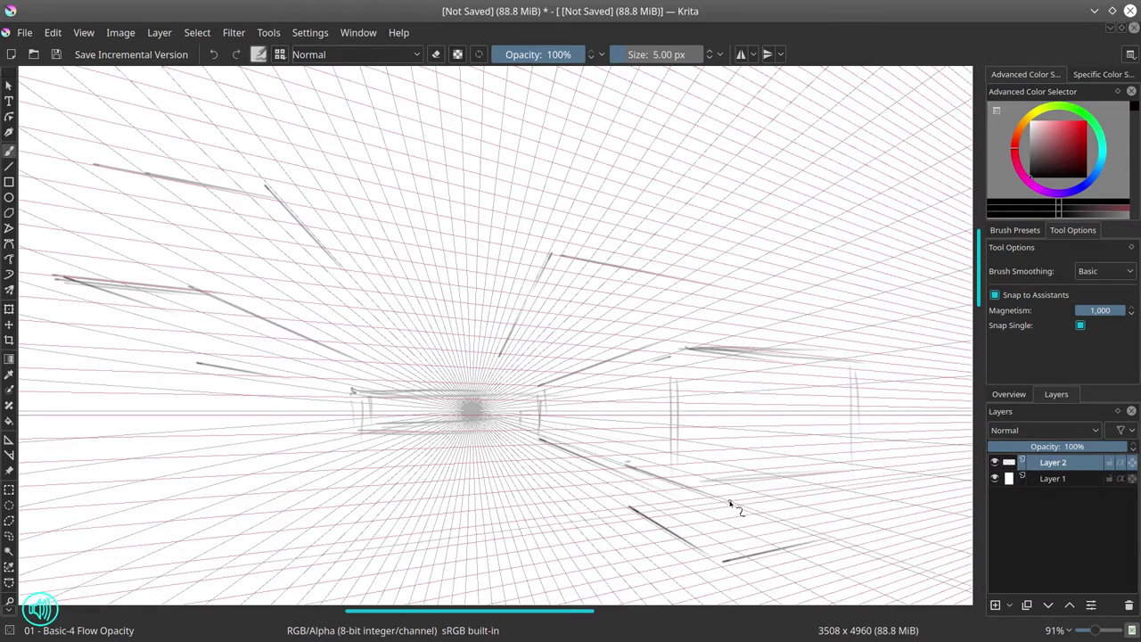
pyautogui.moveTo(733, 505); pyautogui.dragTo(815, 488)
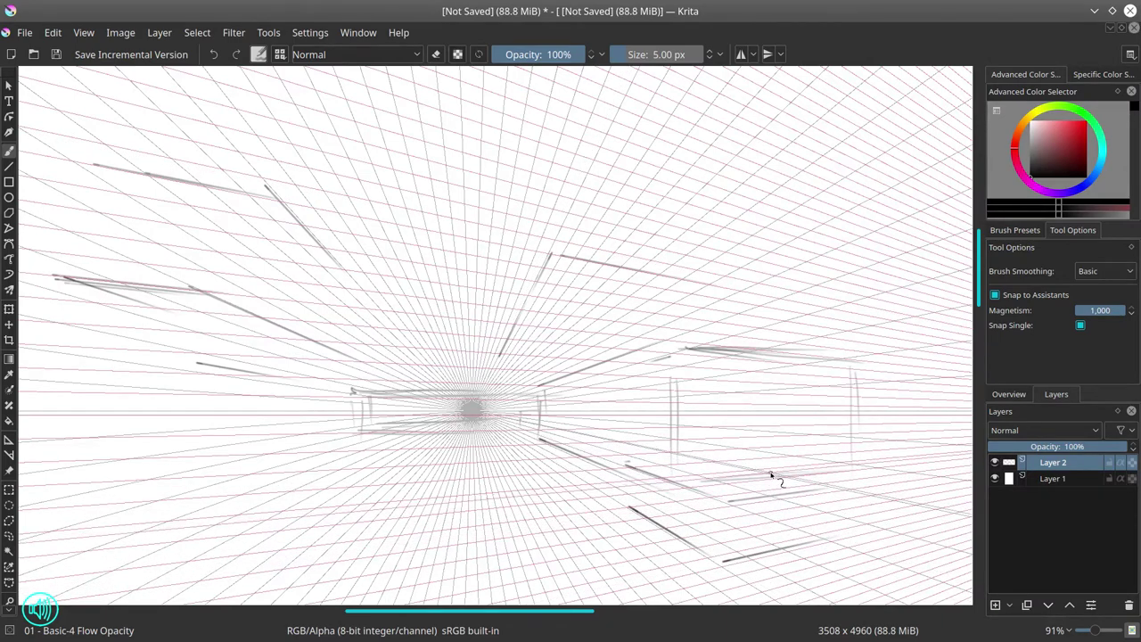
pyautogui.moveTo(354, 390); pyautogui.dragTo(505, 400)
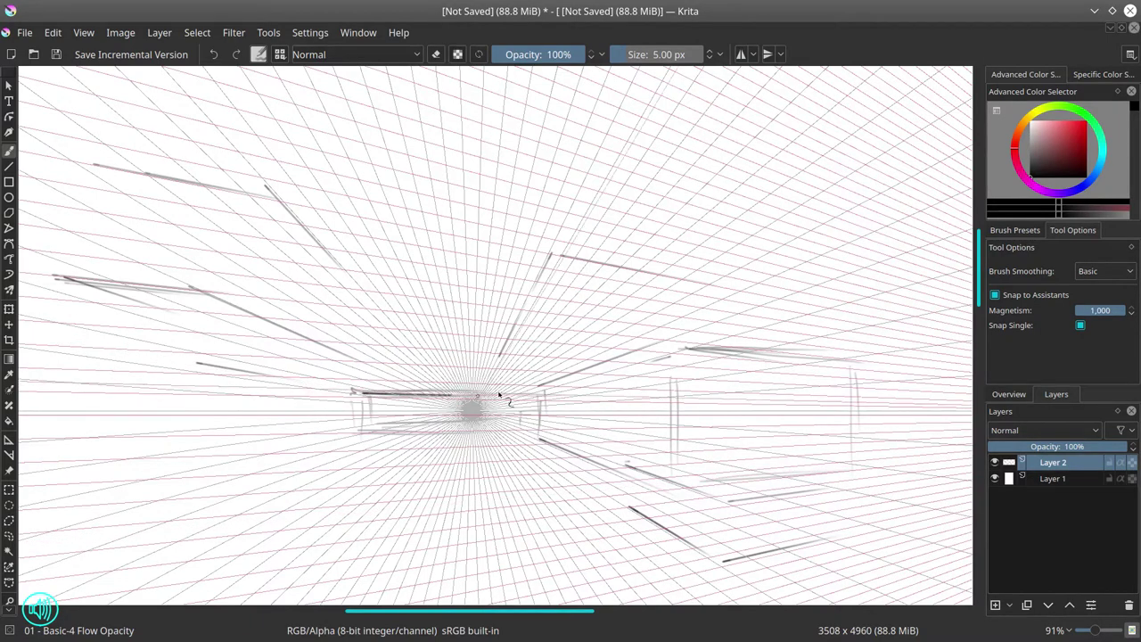
pyautogui.moveTo(537, 434); pyautogui.dragTo(366, 438)
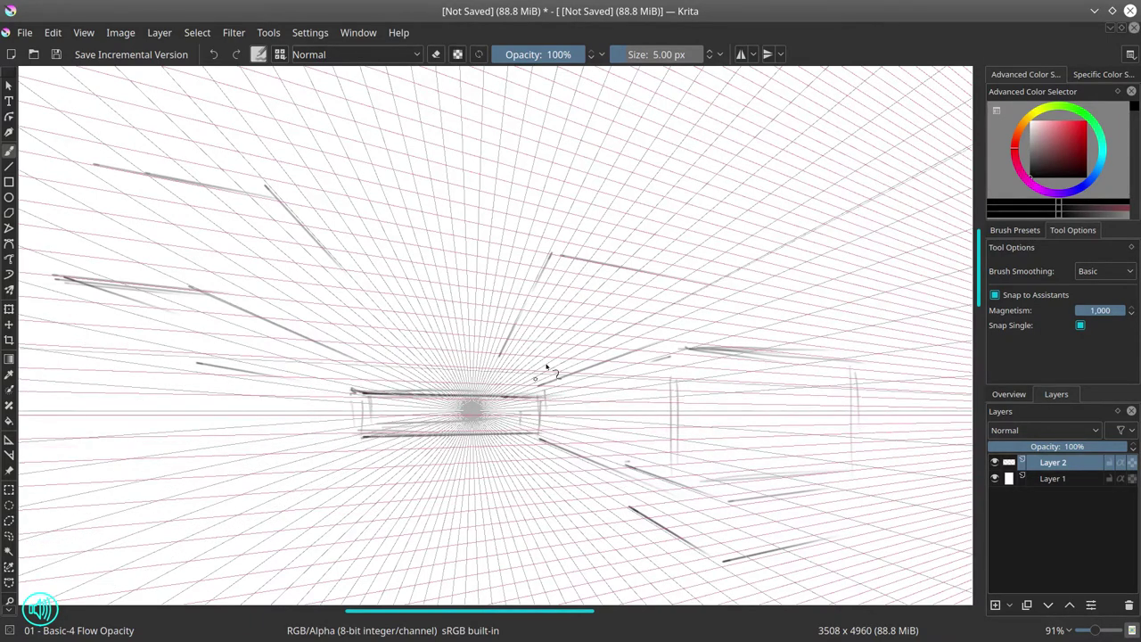
# With snapping off, add freehand vertical building edges and short strokes near the horizon
pyautogui.hotkey('ctrl', 'shift', 'l')
pyautogui.moveTo(554, 270); pyautogui.dragTo(557, 316)
pyautogui.moveTo(679, 282)
pyautogui.mouseDown()
pyautogui.moveTo(681, 330)
pyautogui.moveTo(716, 366)
pyautogui.mouseUp()
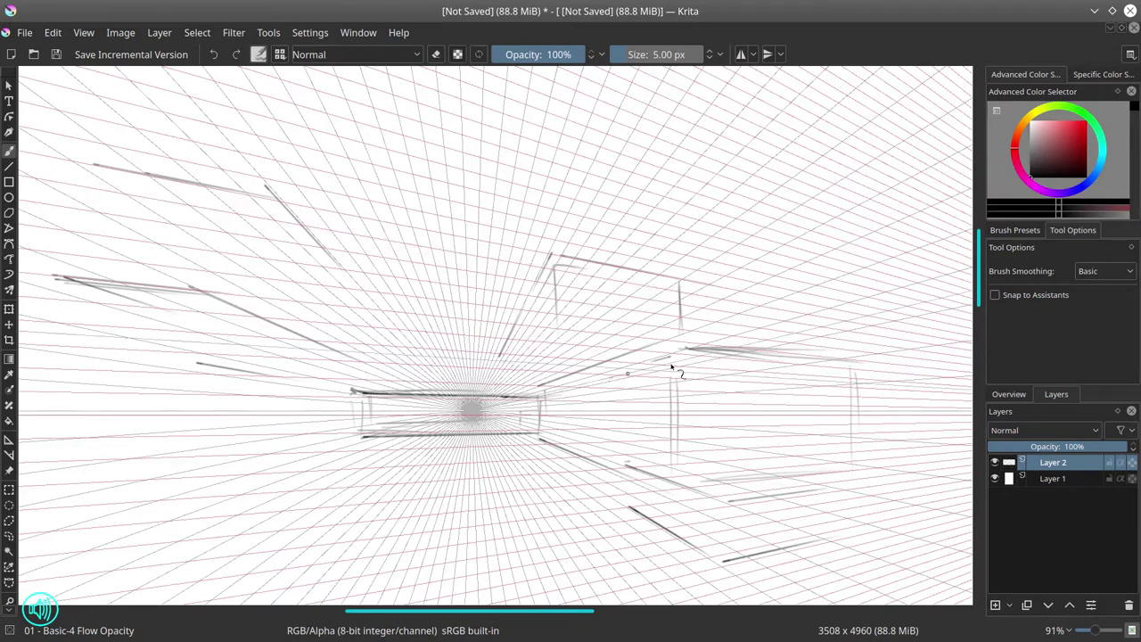
pyautogui.moveTo(788, 369); pyautogui.dragTo(828, 374)
pyautogui.moveTo(357, 362)
pyautogui.mouseDown()
pyautogui.moveTo(357, 383)
pyautogui.moveTo(338, 365)
pyautogui.mouseUp()
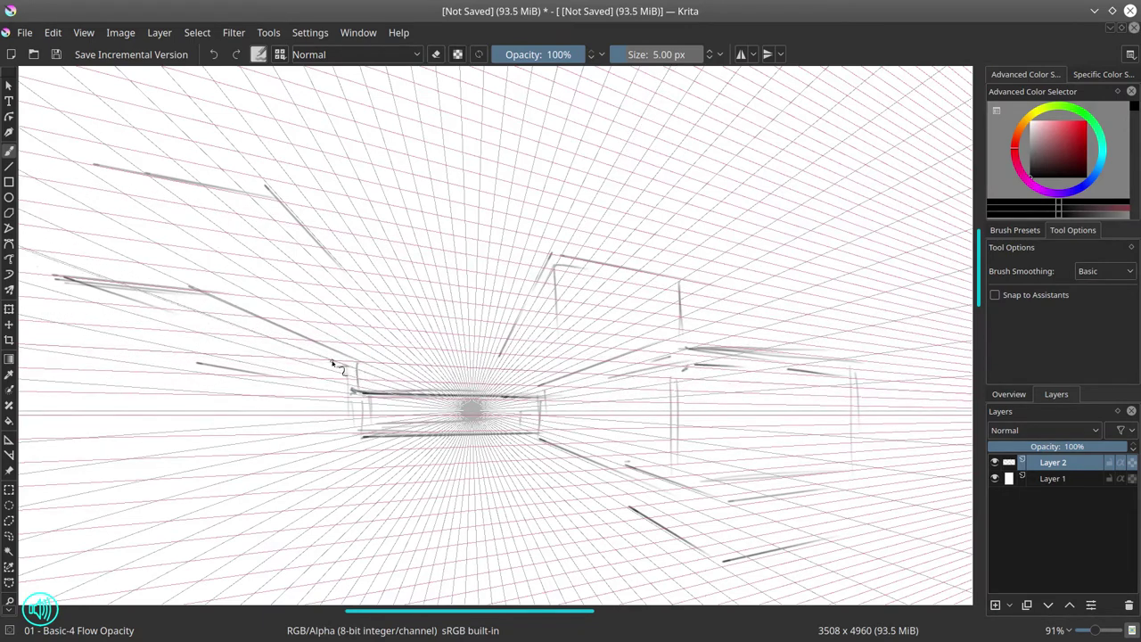
pyautogui.moveTo(194, 297); pyautogui.dragTo(199, 392)
# With snapping re-enabled, draw a lower-left diagonal and the lower street lines
pyautogui.hotkey('ctrl', 'shift', 'l')
pyautogui.moveTo(418, 440); pyautogui.dragTo(150, 503)
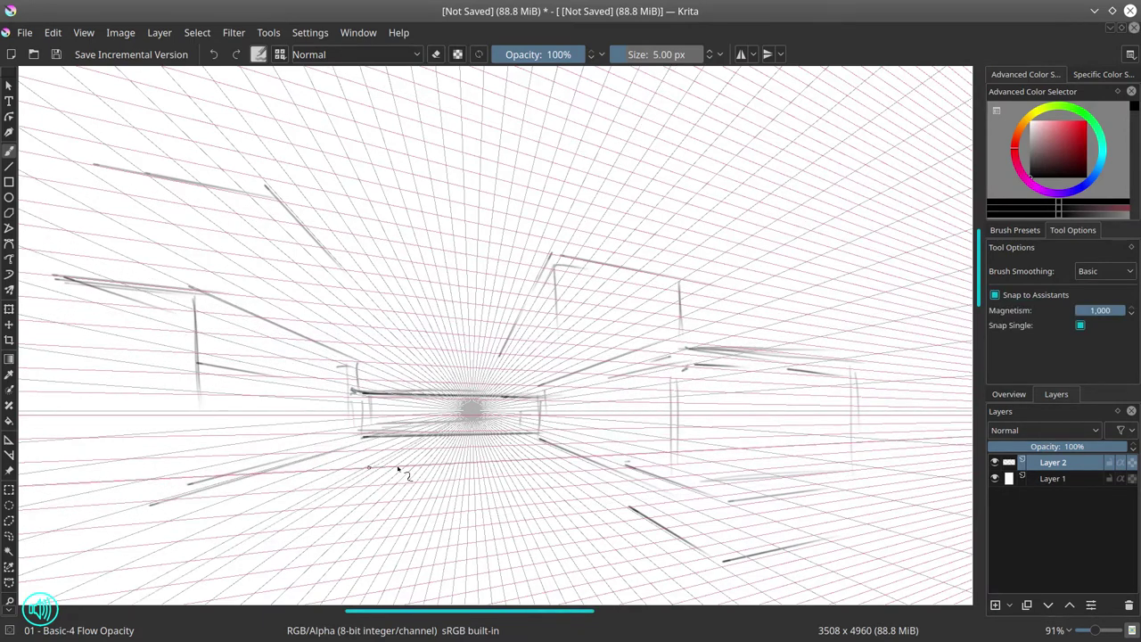
pyautogui.moveTo(346, 524); pyautogui.dragTo(495, 510)
pyautogui.hotkey('ctrl', 'shift', 'l')
pyautogui.moveTo(346, 469)
pyautogui.mouseDown()
pyautogui.moveTo(348, 520)
pyautogui.moveTo(525, 463)
pyautogui.moveTo(525, 500)
pyautogui.mouseUp()
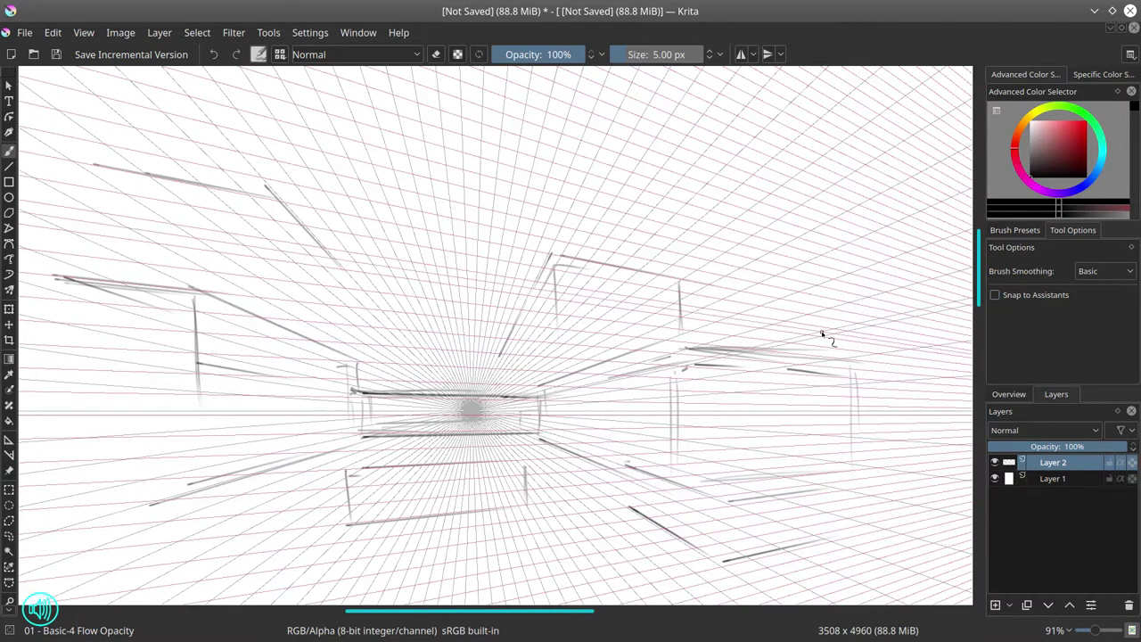
# Add a third vanishing point at the top centre with teal guides
pyautogui.click(9, 440)
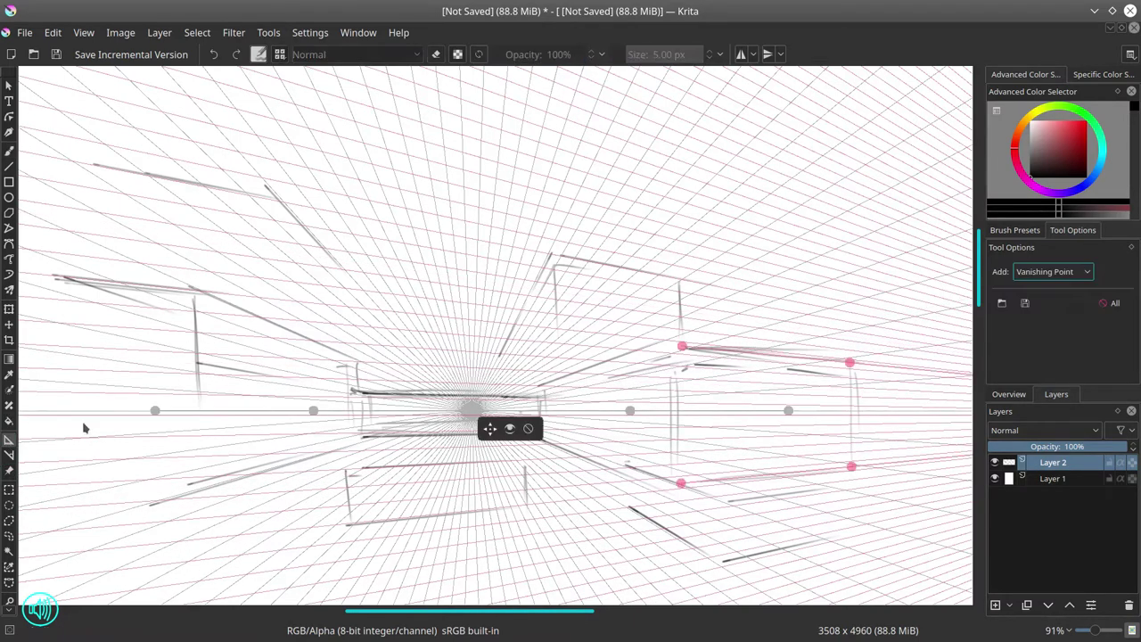
pyautogui.click(478, 203)
pyautogui.click(998, 342)
pyautogui.click(1103, 362)
pyautogui.click(644, 430)
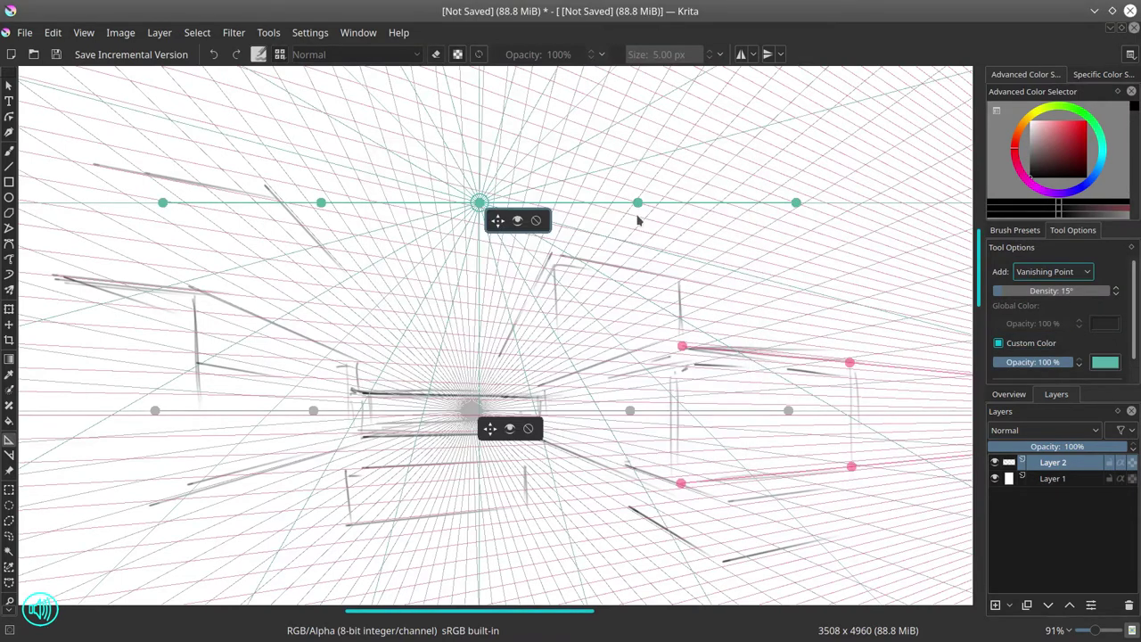
# Turn its guide lines into vertical parallels and make the grid much denser
pyautogui.moveTo(675, 345); pyautogui.dragTo(529, 467)
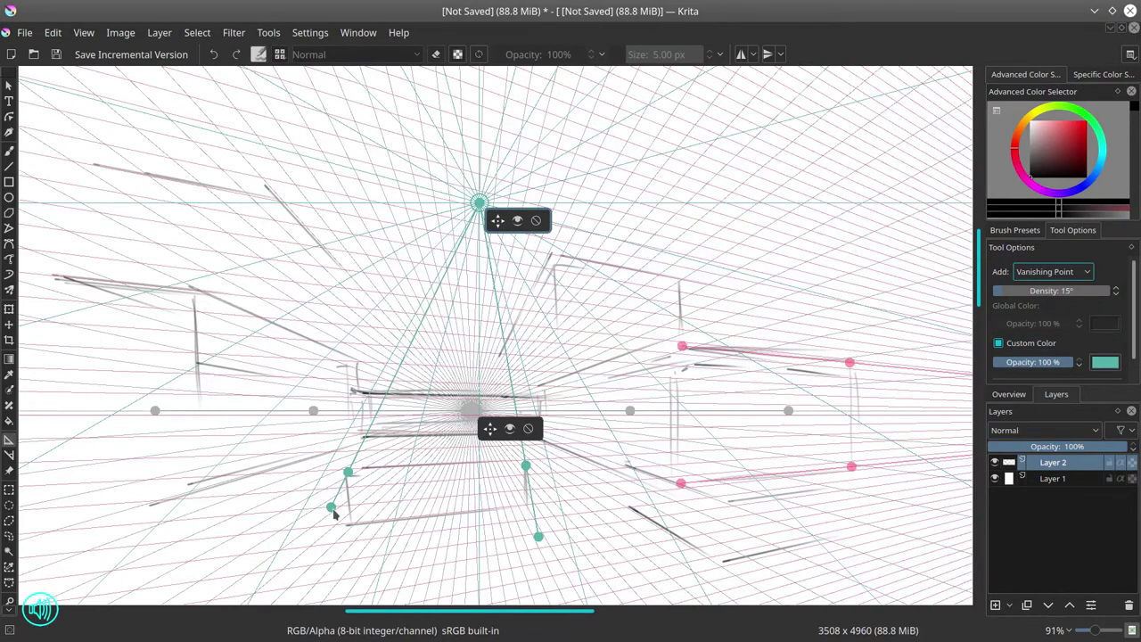
pyautogui.moveTo(332, 508); pyautogui.dragTo(348, 521)
pyautogui.moveTo(537, 535); pyautogui.dragTo(526, 511)
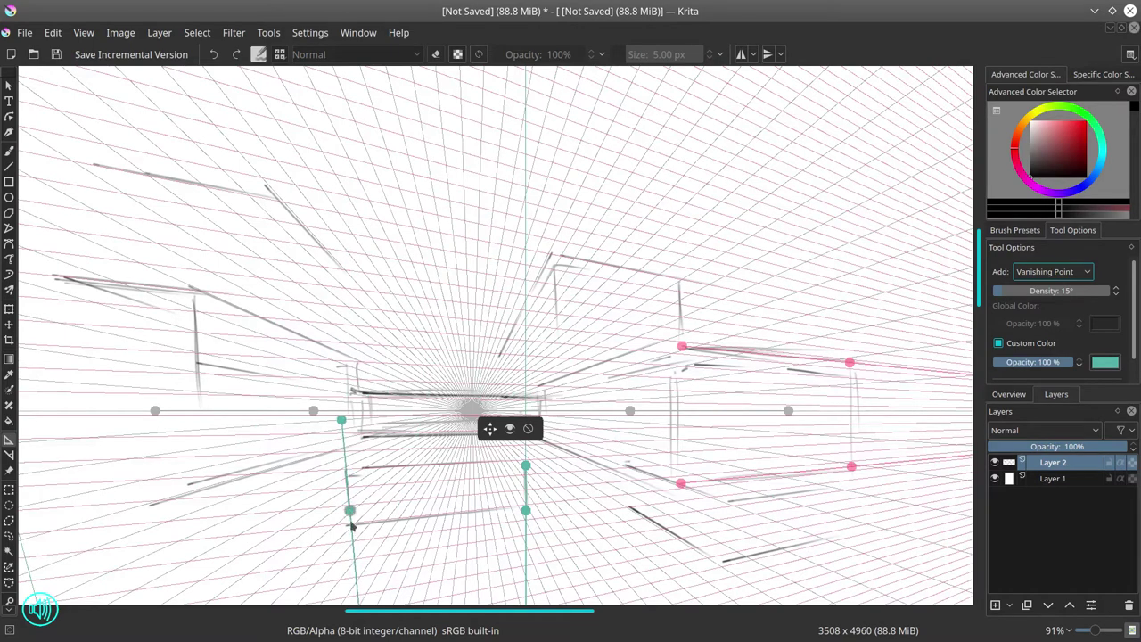
pyautogui.moveTo(1116, 291); pyautogui.dragTo(991, 291)
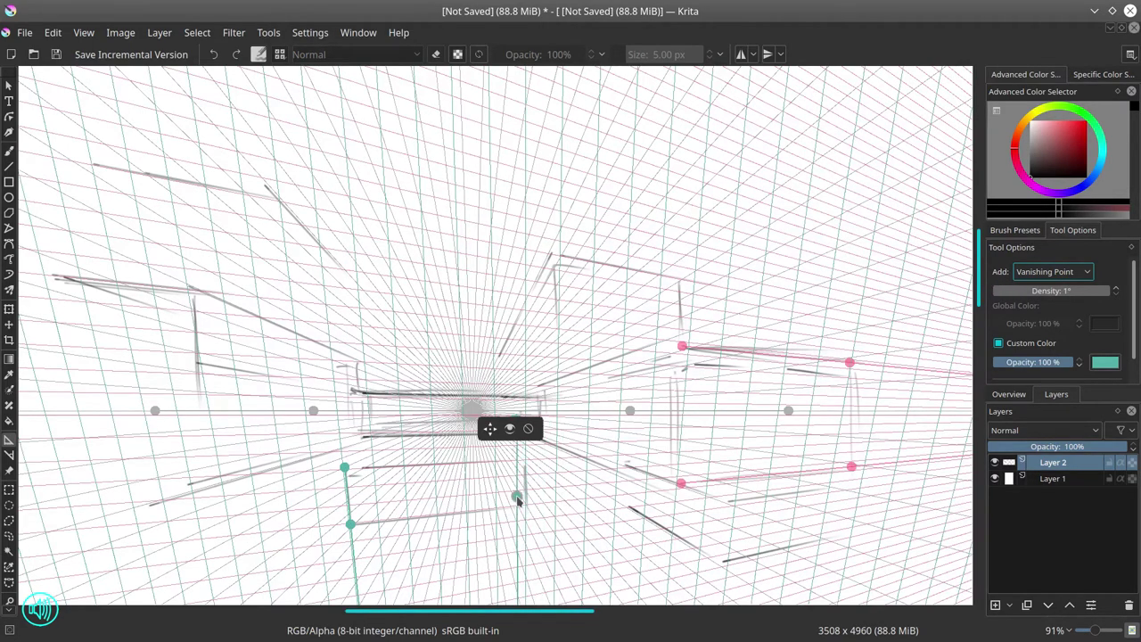
# Reposition the central vanishing point and its grey perspective handles
pyautogui.moveTo(490, 429)
pyautogui.mouseDown()
pyautogui.moveTo(482, 404)
pyautogui.moveTo(512, 413)
pyautogui.moveTo(493, 408)
pyautogui.mouseUp()
pyautogui.moveTo(729, 582); pyautogui.dragTo(738, 577)
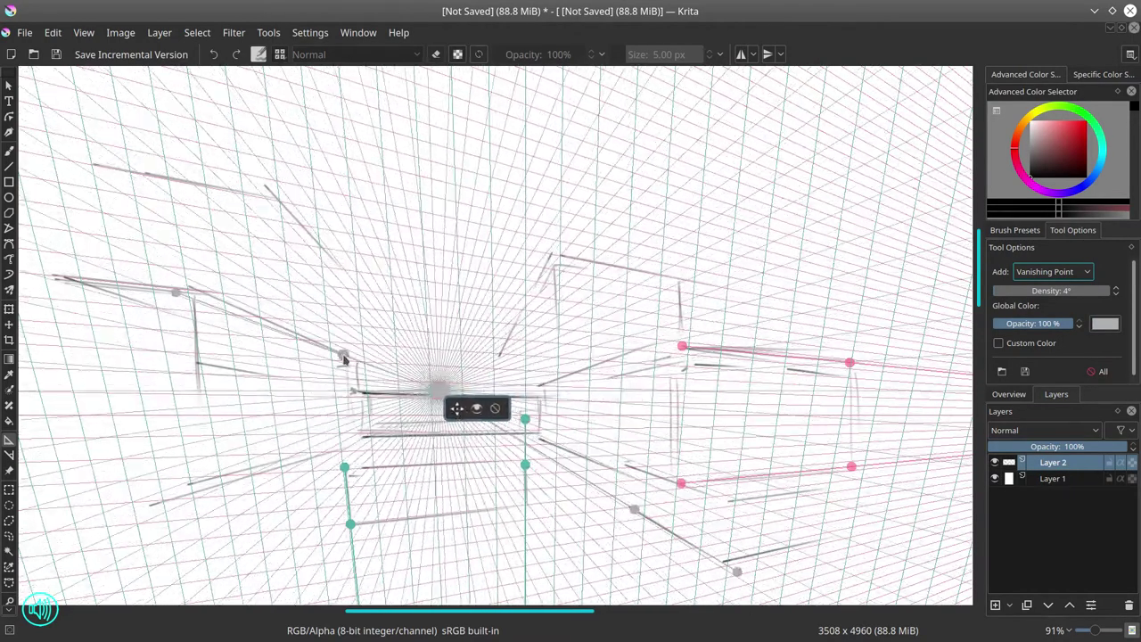
pyautogui.moveTo(179, 292); pyautogui.dragTo(190, 289)
pyautogui.moveTo(403, 484); pyautogui.dragTo(164, 501)
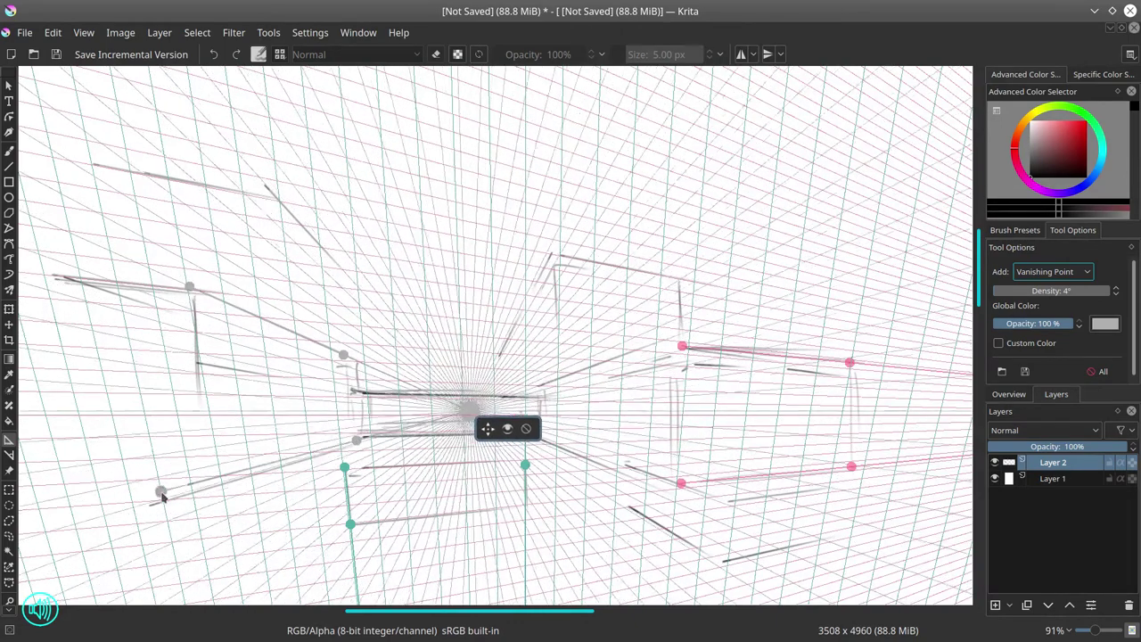
pyautogui.click(351, 526)
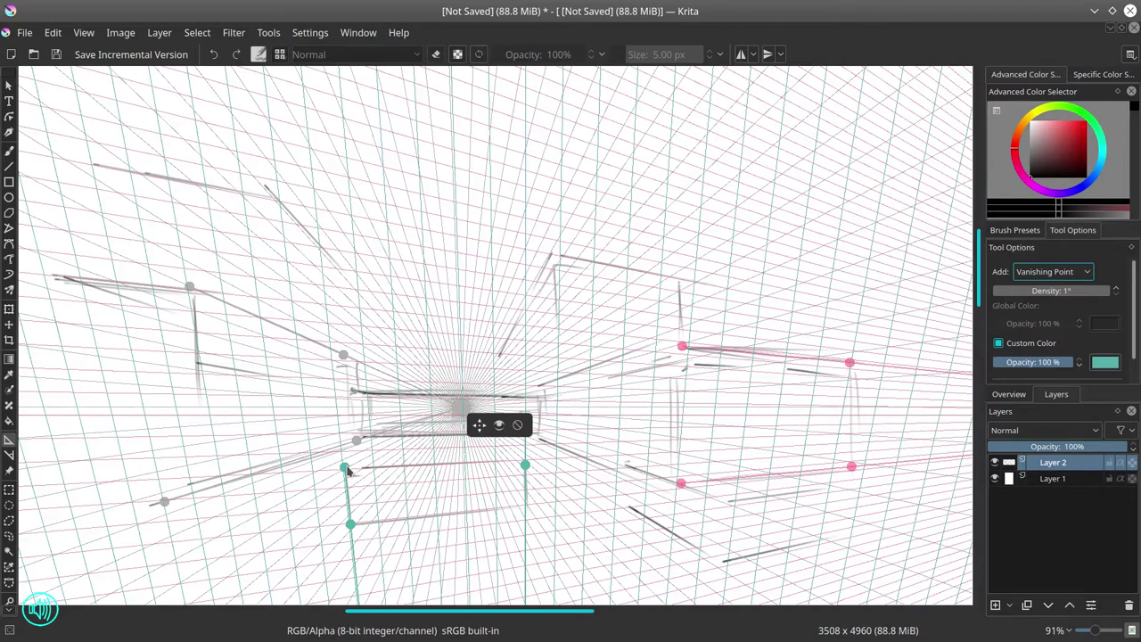
pyautogui.click(9, 148)
# Erase the stray vertical stroke on the left building
pyautogui.press('e')
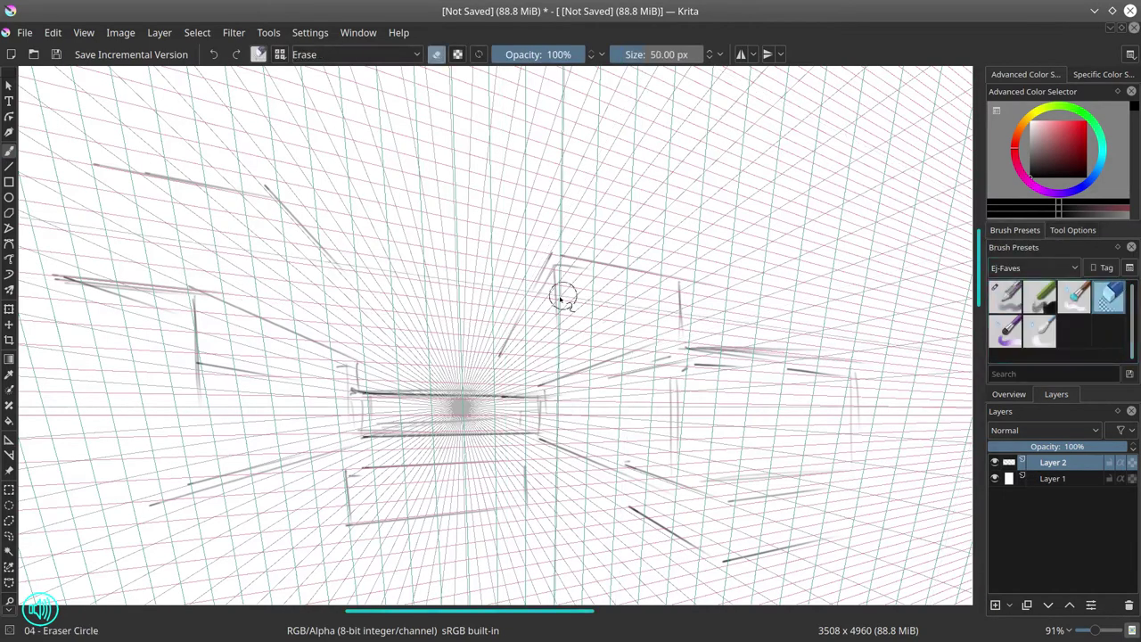
pyautogui.moveTo(209, 356); pyautogui.dragTo(203, 392)
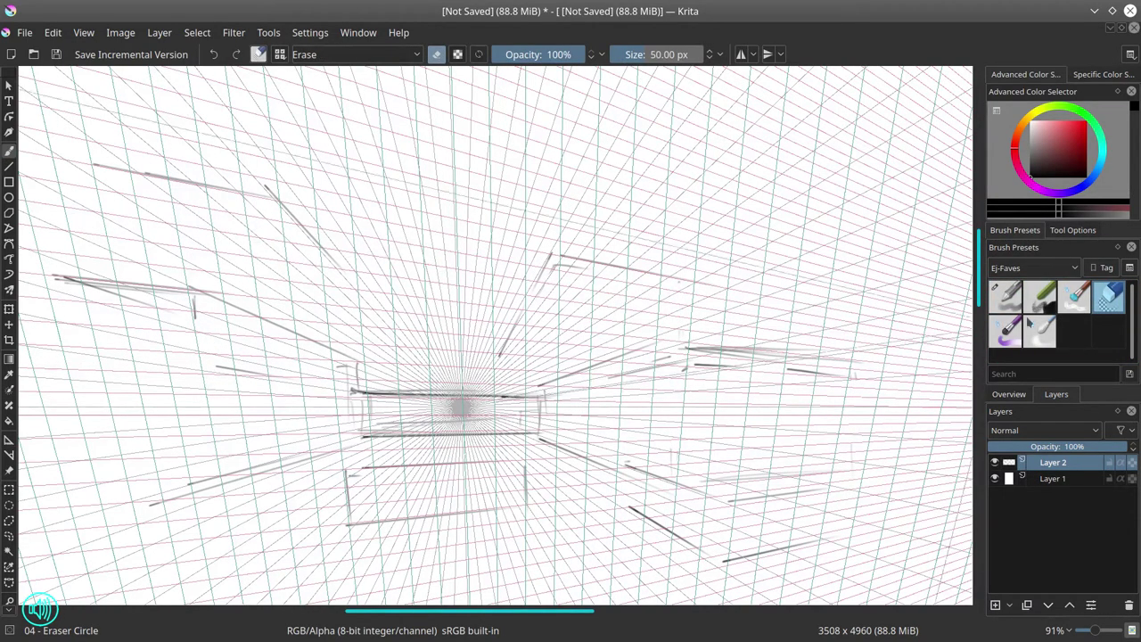
pyautogui.click(1072, 230)
pyautogui.press('e')
# Draw vertical construction strokes on the right building and one near the centre
pyautogui.moveTo(710, 288); pyautogui.dragTo(710, 337)
pyautogui.moveTo(704, 356); pyautogui.dragTo(698, 489)
pyautogui.moveTo(725, 381); pyautogui.dragTo(745, 382)
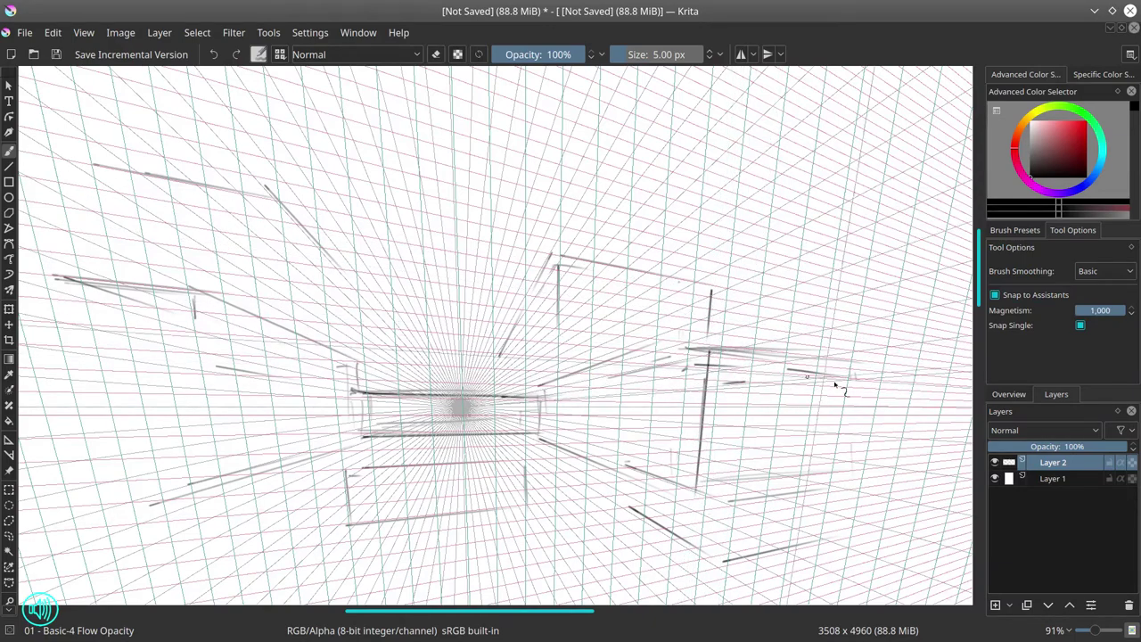
pyautogui.moveTo(880, 377); pyautogui.dragTo(875, 435)
pyautogui.moveTo(833, 484); pyautogui.dragTo(829, 537)
pyautogui.moveTo(730, 510); pyautogui.dragTo(727, 560)
pyautogui.moveTo(522, 464); pyautogui.dragTo(523, 504)
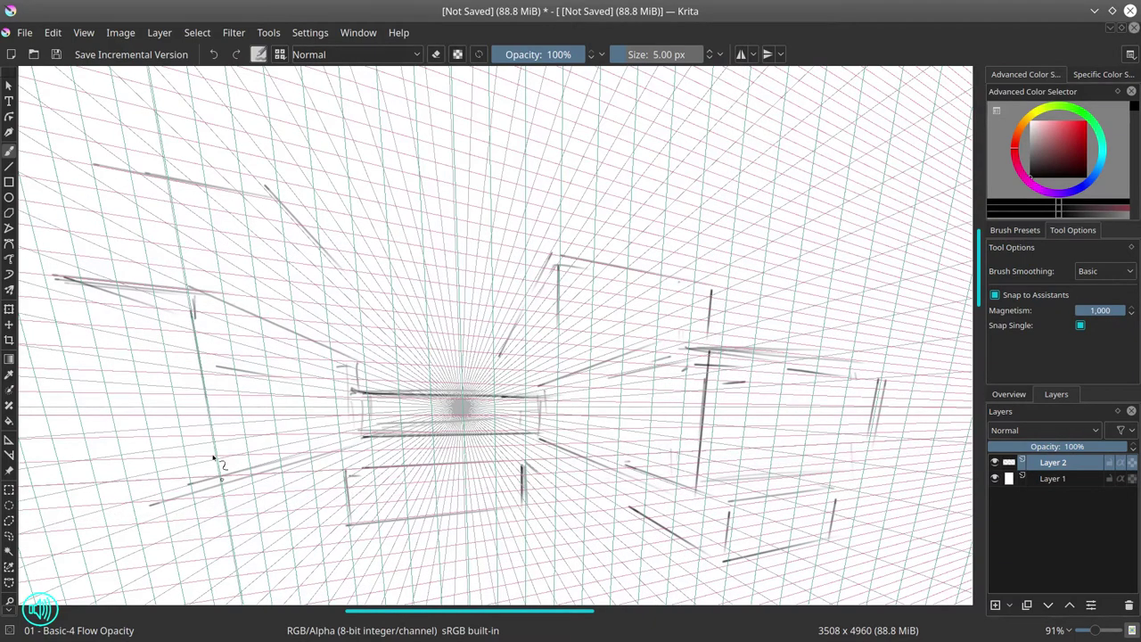
# Add verticals, slanted lines, a long horizontal and diagonals on the lower-left building
pyautogui.moveTo(193, 303); pyautogui.dragTo(211, 419)
pyautogui.moveTo(38, 283); pyautogui.dragTo(58, 286)
pyautogui.moveTo(31, 420); pyautogui.dragTo(61, 503)
pyautogui.moveTo(43, 416)
pyautogui.mouseDown()
pyautogui.moveTo(64, 483)
pyautogui.moveTo(223, 490)
pyautogui.mouseUp()
pyautogui.moveTo(207, 415)
pyautogui.mouseDown()
pyautogui.moveTo(222, 492)
pyautogui.moveTo(321, 452)
pyautogui.mouseUp()
pyautogui.moveTo(189, 483); pyautogui.dragTo(298, 452)
# Draw six short vertical strokes inside the central box
pyautogui.moveTo(365, 403)
pyautogui.mouseDown()
pyautogui.moveTo(366, 436)
pyautogui.moveTo(390, 424)
pyautogui.mouseUp()
pyautogui.moveTo(402, 412); pyautogui.dragTo(402, 424)
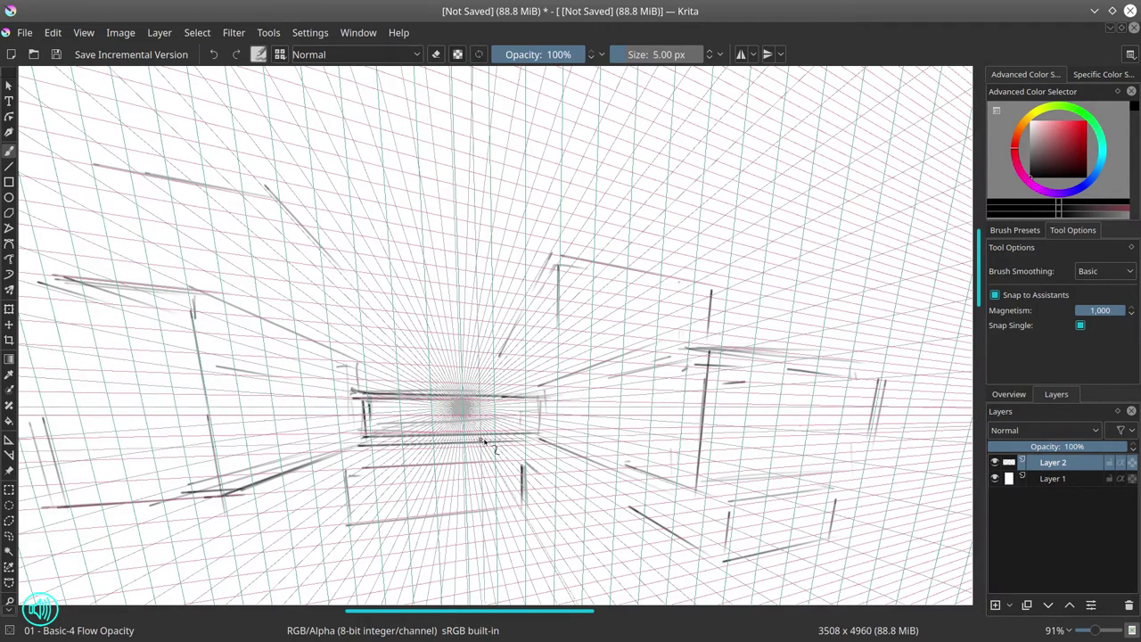
pyautogui.moveTo(518, 409); pyautogui.dragTo(519, 420)
pyautogui.moveTo(532, 406); pyautogui.dragTo(532, 426)
pyautogui.moveTo(420, 406); pyautogui.dragTo(420, 424)
pyautogui.moveTo(443, 408); pyautogui.dragTo(443, 426)
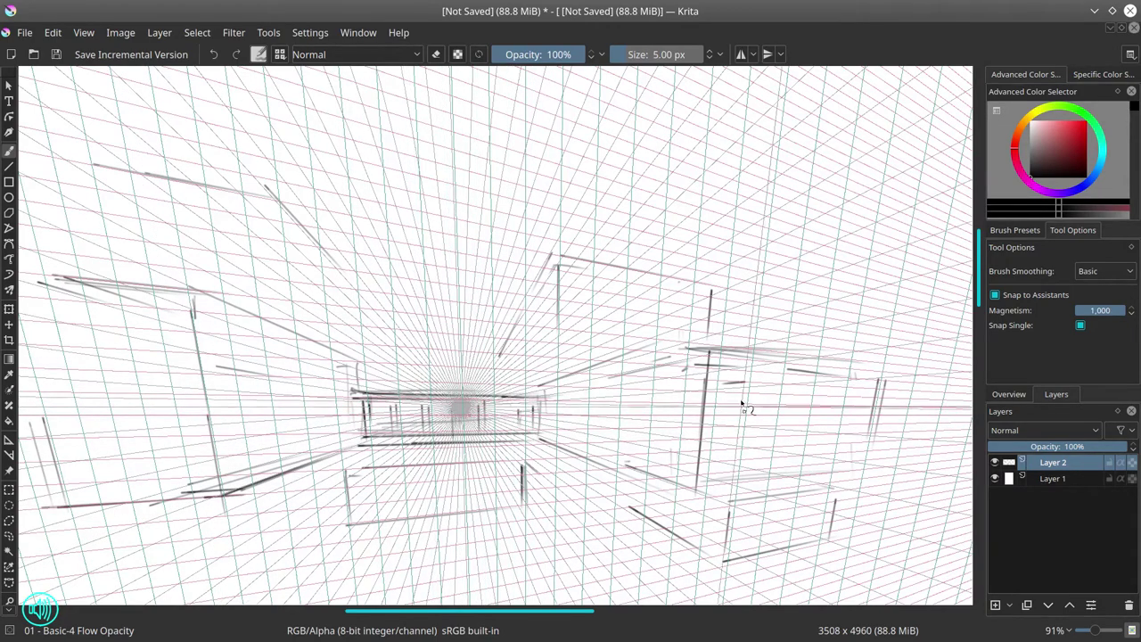
# Add vertical lines, a dashed bottom edge and the top-left corner to the right-hand box
pyautogui.moveTo(740, 377); pyautogui.dragTo(730, 457)
pyautogui.moveTo(848, 386); pyautogui.dragTo(842, 452)
pyautogui.moveTo(814, 381); pyautogui.dragTo(805, 461)
pyautogui.moveTo(775, 377)
pyautogui.mouseDown()
pyautogui.moveTo(766, 466)
pyautogui.moveTo(740, 474)
pyautogui.mouseUp()
pyautogui.moveTo(750, 472); pyautogui.dragTo(804, 469)
pyautogui.moveTo(815, 467); pyautogui.dragTo(866, 463)
pyautogui.moveTo(713, 362)
pyautogui.mouseDown()
pyautogui.moveTo(740, 366)
pyautogui.moveTo(735, 401)
pyautogui.mouseUp()
# Draw vertical strokes, the top edge and snapped horizontals on the left box
pyautogui.moveTo(142, 312); pyautogui.dragTo(166, 454)
pyautogui.moveTo(108, 307)
pyautogui.mouseDown()
pyautogui.moveTo(131, 450)
pyautogui.moveTo(98, 428)
pyautogui.mouseUp()
pyautogui.moveTo(17, 420)
pyautogui.mouseDown()
pyautogui.moveTo(41, 420)
pyautogui.moveTo(21, 419)
pyautogui.mouseUp()
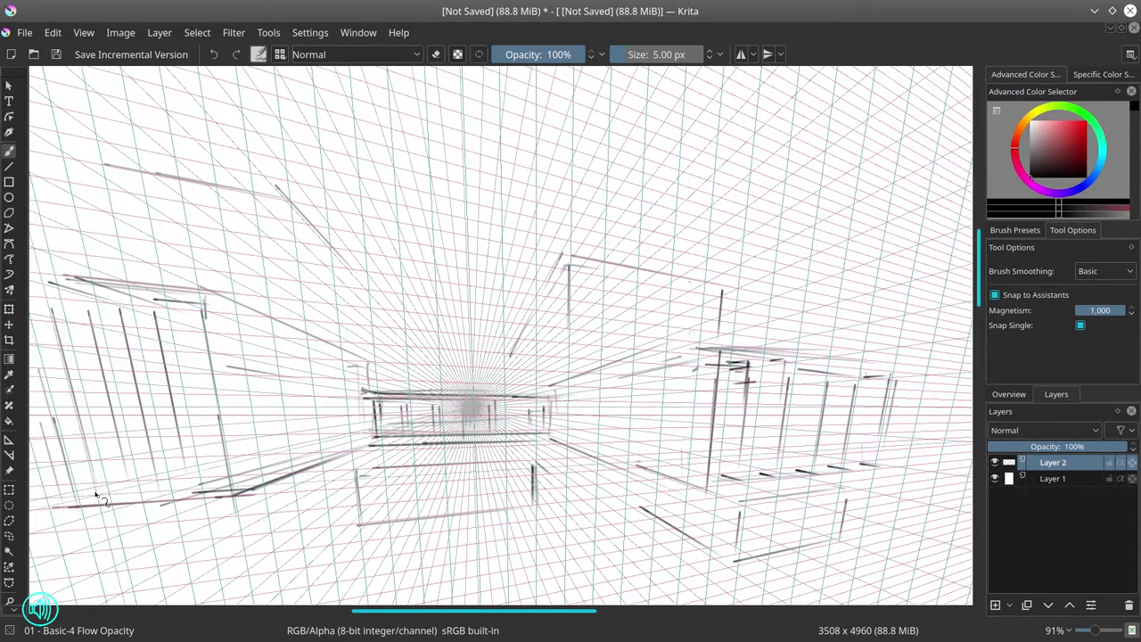
pyautogui.moveTo(49, 281)
pyautogui.mouseDown()
pyautogui.moveTo(187, 297)
pyautogui.moveTo(211, 326)
pyautogui.mouseUp()
pyautogui.moveTo(223, 384); pyautogui.dragTo(357, 393)
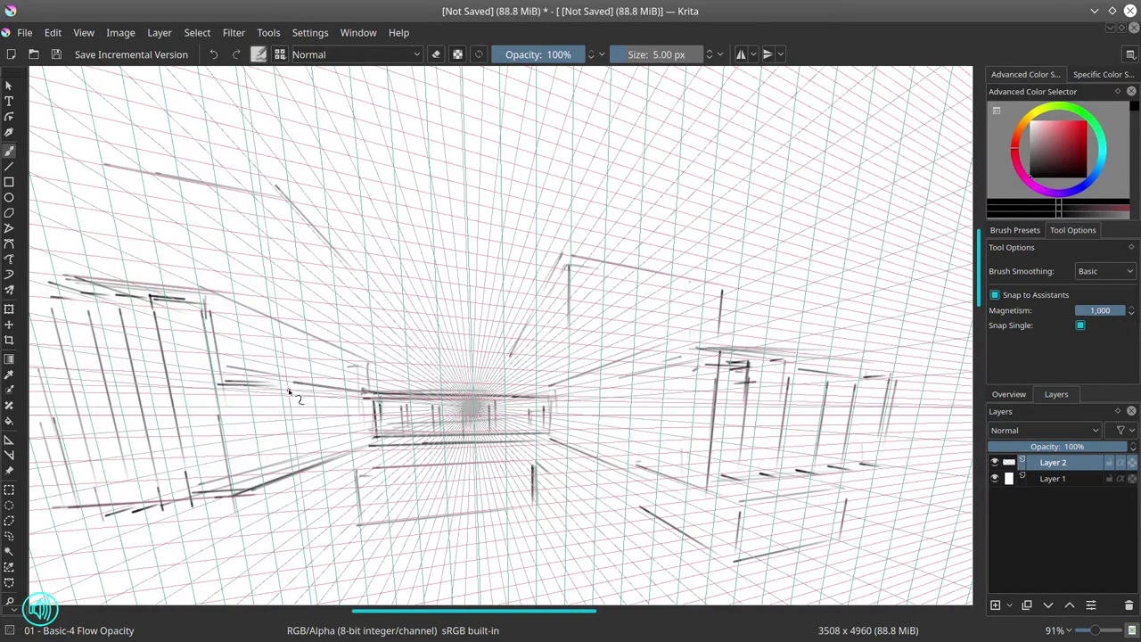
# Add a row of short verticals at lower left and extend the left building's diagonal edge
pyautogui.moveTo(275, 401)
pyautogui.mouseDown()
pyautogui.moveTo(294, 482)
pyautogui.moveTo(296, 452)
pyautogui.mouseUp()
pyautogui.moveTo(313, 407); pyautogui.dragTo(313, 451)
pyautogui.moveTo(330, 405)
pyautogui.mouseDown()
pyautogui.moveTo(331, 448)
pyautogui.moveTo(349, 445)
pyautogui.mouseUp()
pyautogui.moveTo(362, 401); pyautogui.dragTo(362, 444)
pyautogui.moveTo(267, 471); pyautogui.dragTo(366, 441)
# With the Basic-4 Flow Opacity brush, draw long street lines and edge extensions near the bottom
pyautogui.press('/')
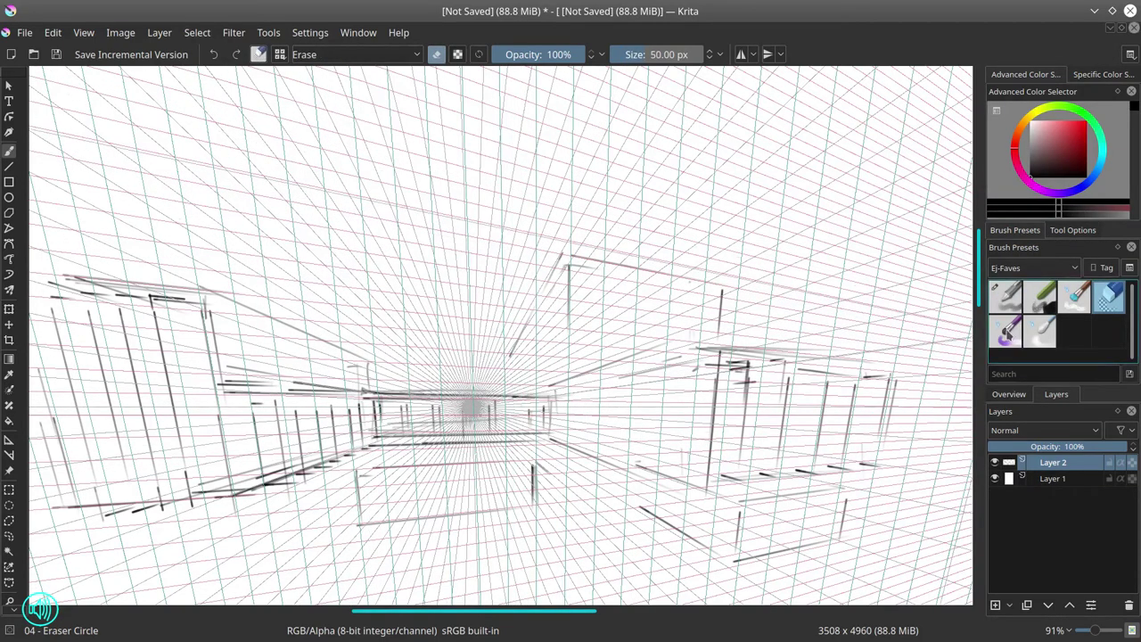
pyautogui.click(1005, 297)
pyautogui.moveTo(147, 563)
pyautogui.mouseDown()
pyautogui.moveTo(604, 507)
pyautogui.moveTo(641, 515)
pyautogui.mouseUp()
pyautogui.moveTo(775, 495); pyautogui.dragTo(934, 470)
pyautogui.moveTo(866, 493); pyautogui.dragTo(952, 514)
pyautogui.moveTo(862, 544); pyautogui.dragTo(922, 537)
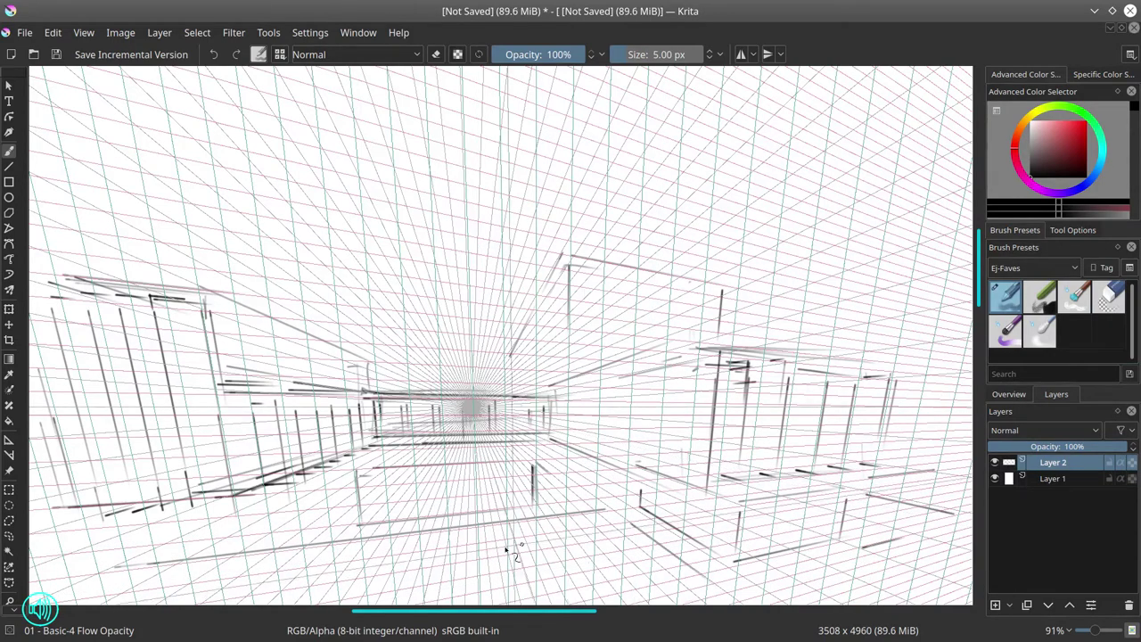
pyautogui.moveTo(492, 539); pyautogui.dragTo(493, 599)
pyautogui.moveTo(365, 562); pyautogui.dragTo(353, 581)
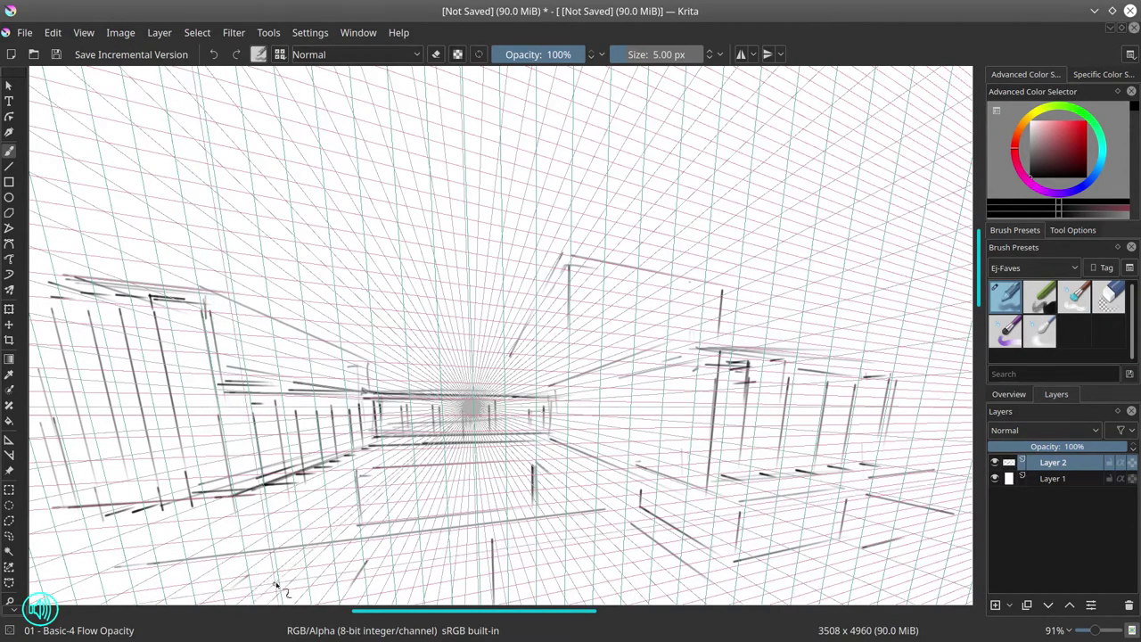
pyautogui.click(1072, 230)
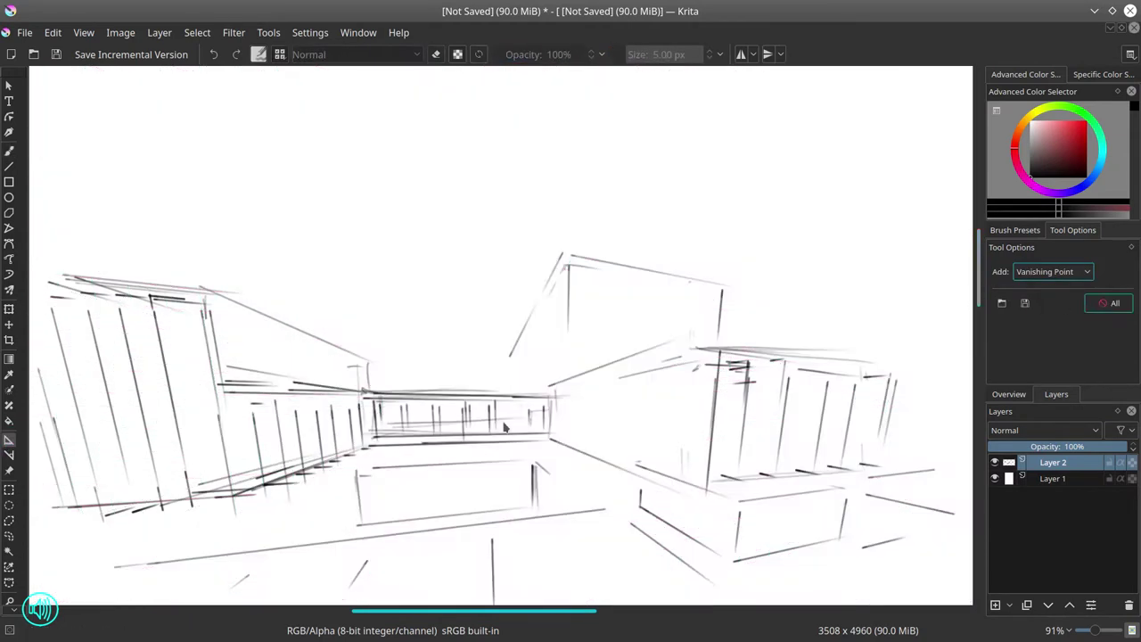
# Freehand-sketch a car with wheels, windshield and hood lines at lower right, erasing stray strokes
pyautogui.scroll(-3, 652, 430)
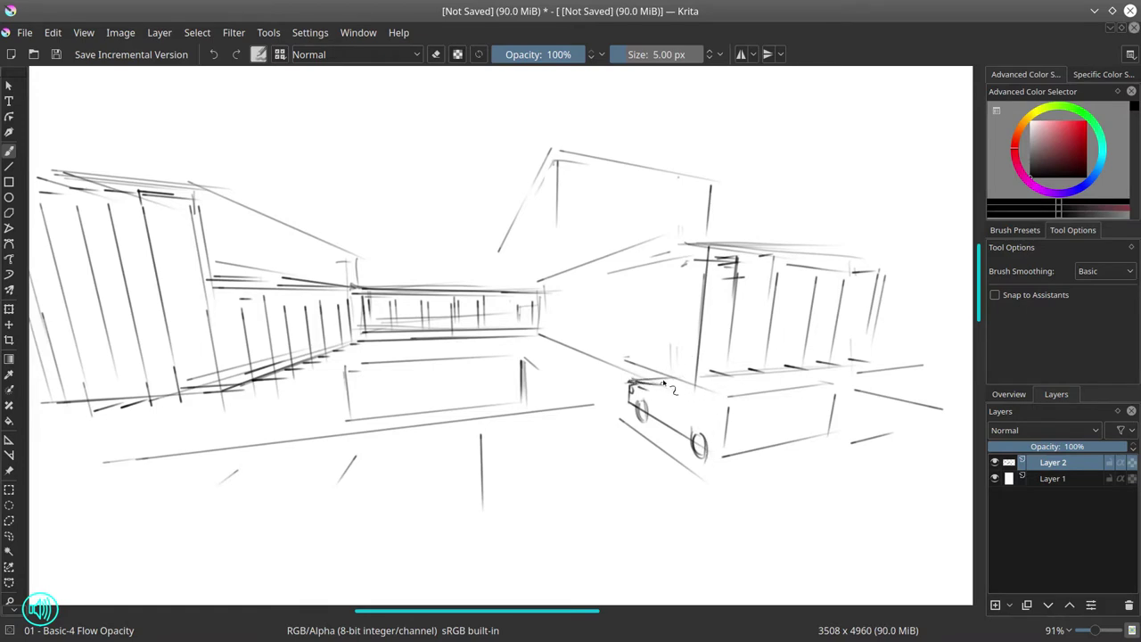
pyautogui.press('e')
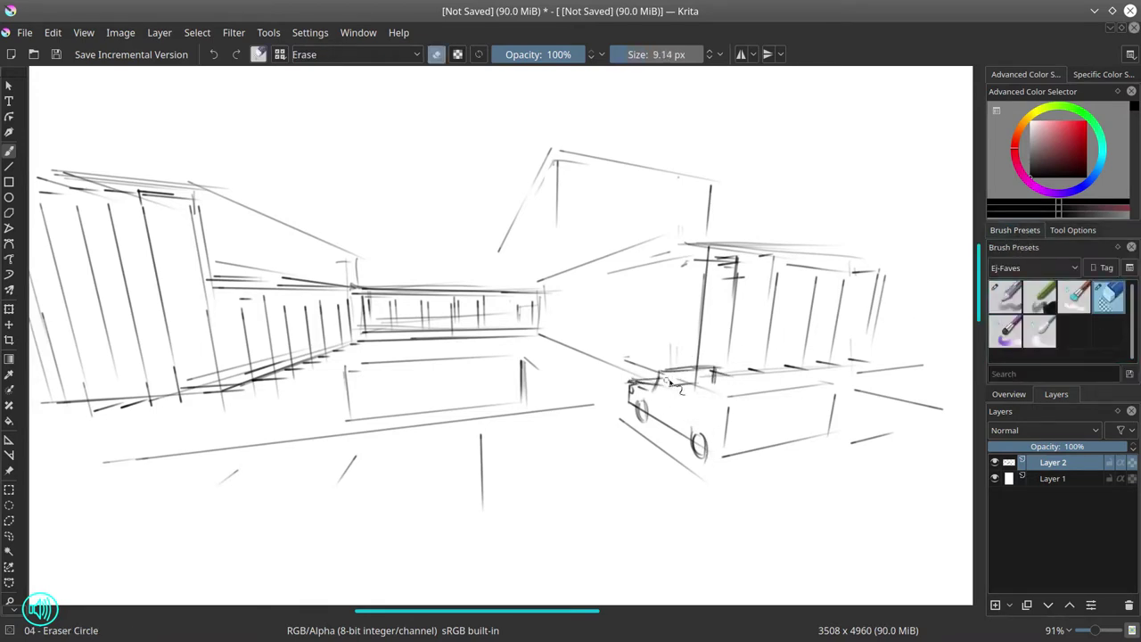
pyautogui.press('e')
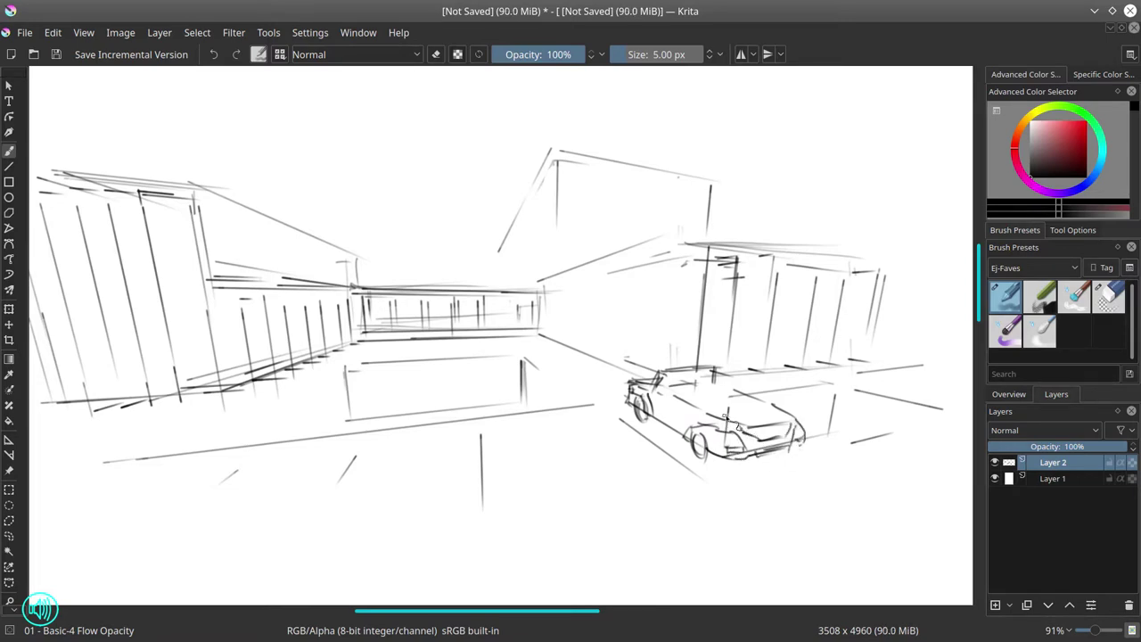
pyautogui.press('/')
pyautogui.press(']')
pyautogui.press(']')
pyautogui.press(']')
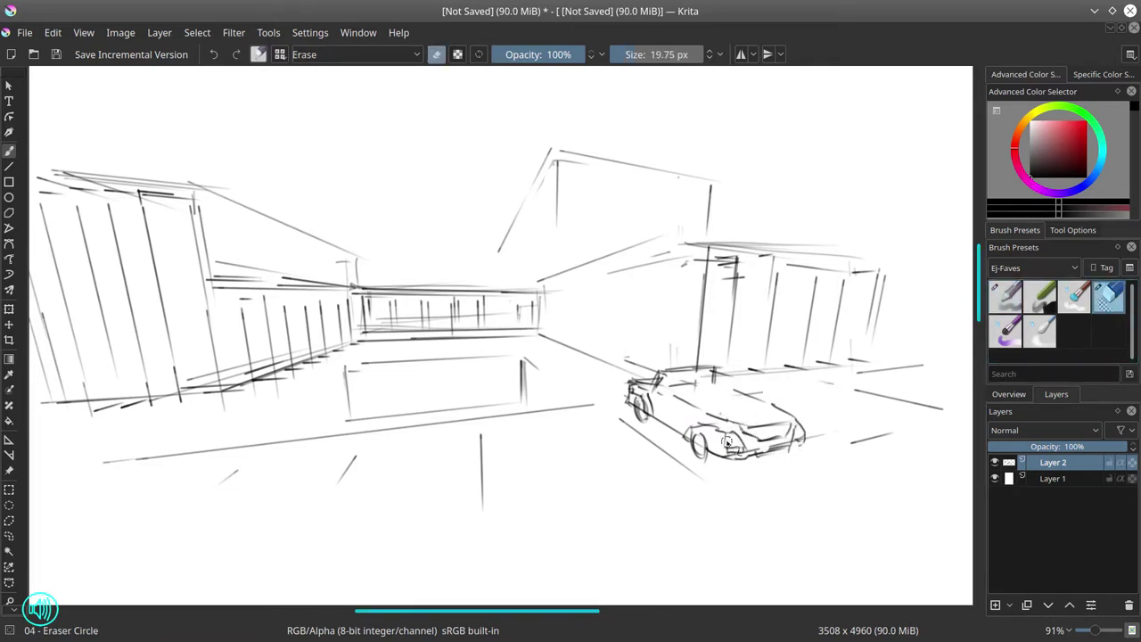
pyautogui.press('/')
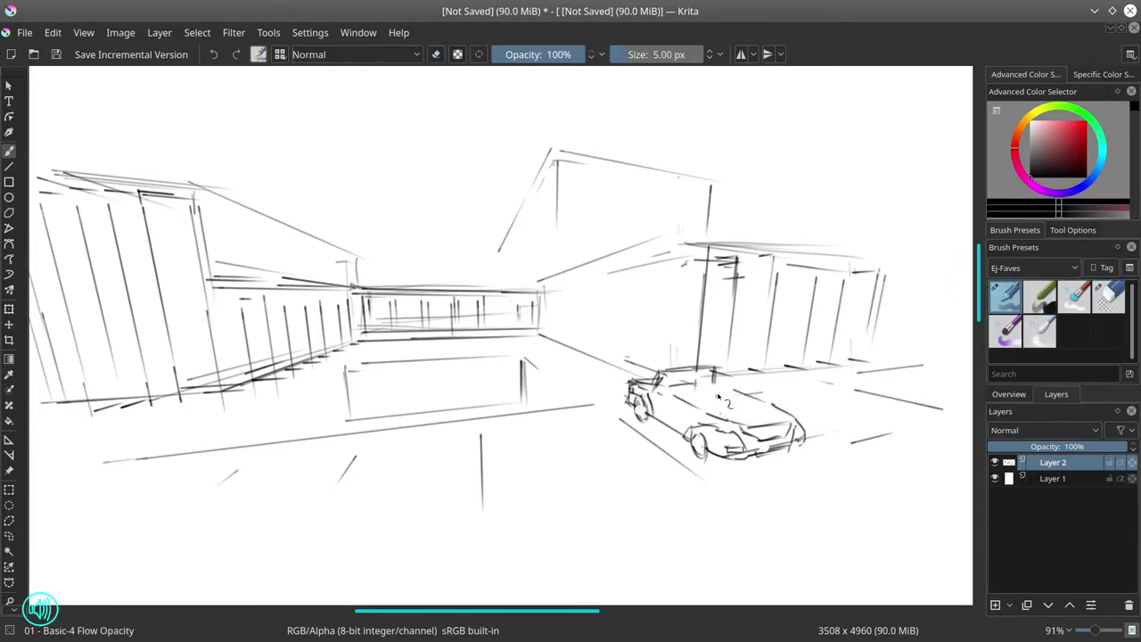
pyautogui.press('/')
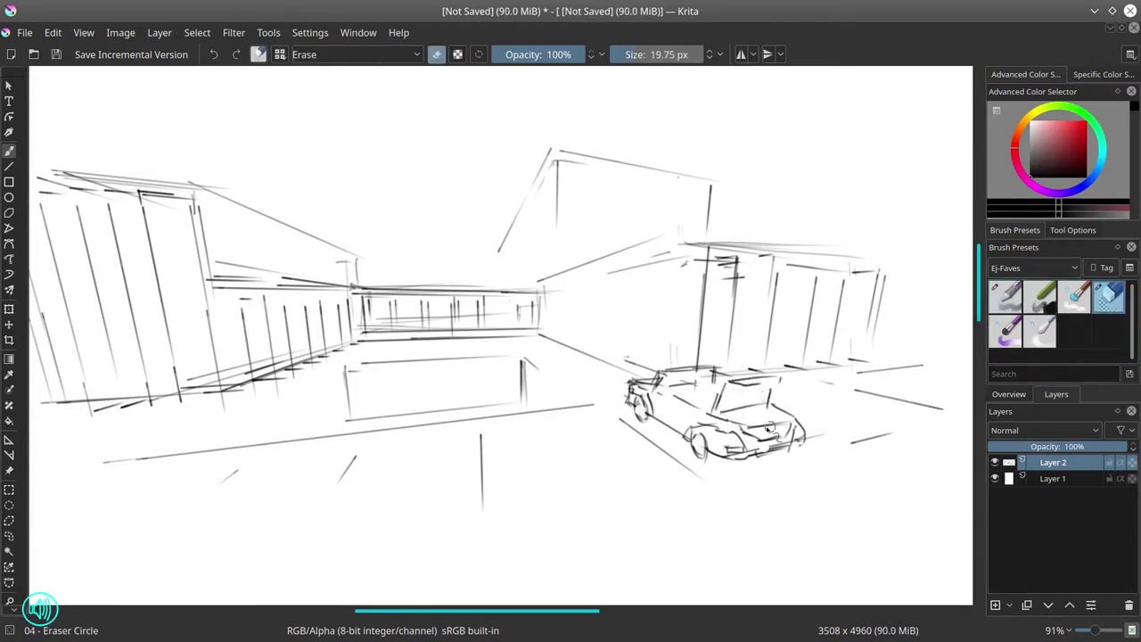
pyautogui.press('/')
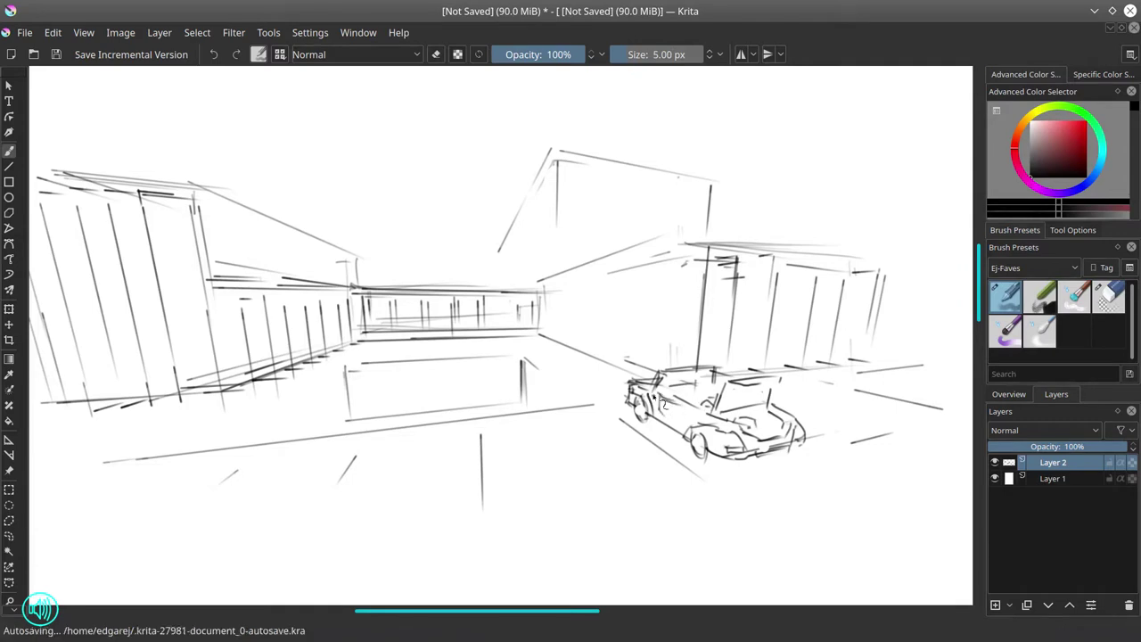
pyautogui.moveTo(686, 390)
pyautogui.mouseDown()
pyautogui.moveTo(703, 392)
pyautogui.moveTo(682, 401)
pyautogui.moveTo(719, 378)
pyautogui.mouseUp()
pyautogui.press('/')
pyautogui.press('/')
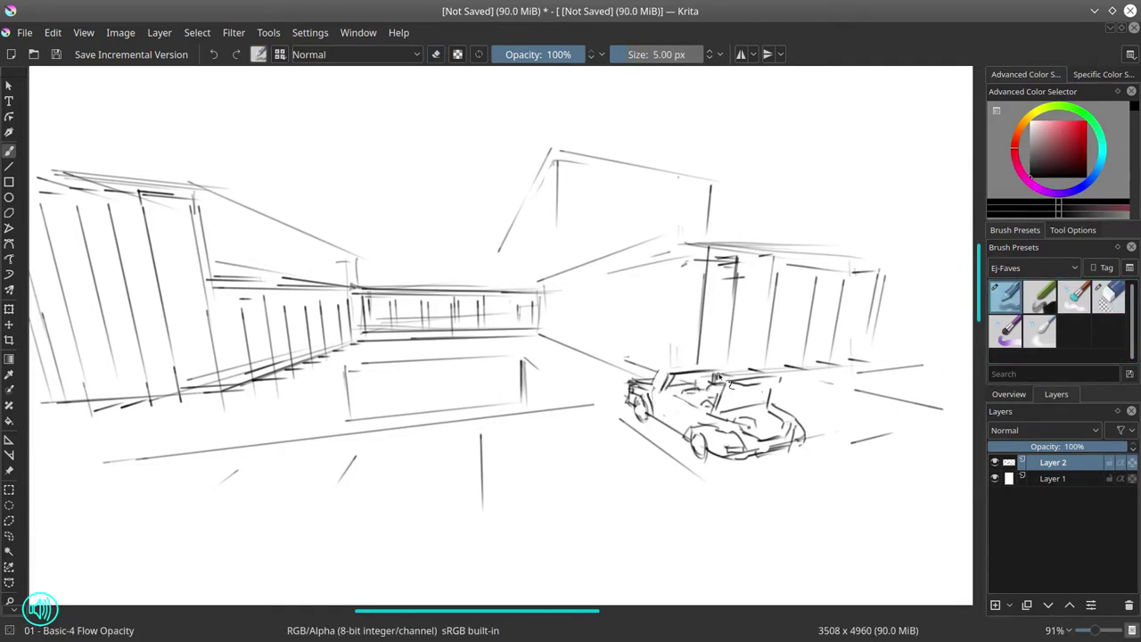
# Shade the car's front wheel and windshield, and draw a ticked road edge toward it
pyautogui.moveTo(661, 417)
pyautogui.mouseDown()
pyautogui.moveTo(646, 401)
pyautogui.moveTo(659, 435)
pyautogui.moveTo(677, 437)
pyautogui.mouseUp()
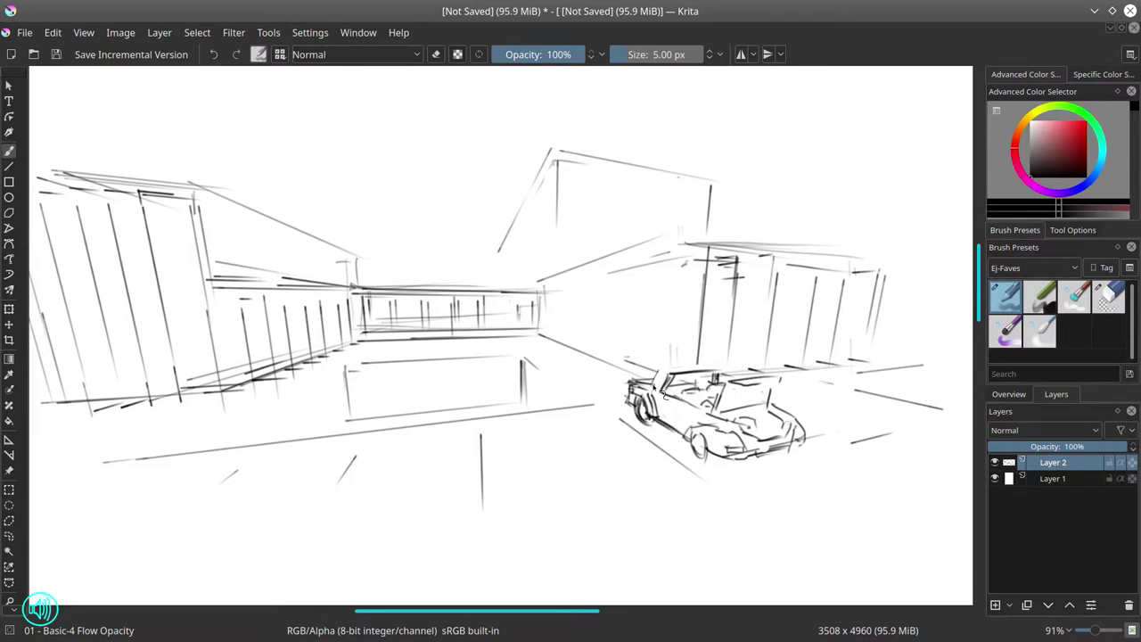
pyautogui.moveTo(631, 385); pyautogui.dragTo(695, 382)
pyautogui.moveTo(499, 430); pyautogui.dragTo(624, 403)
pyautogui.moveTo(480, 435); pyautogui.dragTo(499, 430)
# Add road lines, diagonal hatching and a vertical stroke at the lower left
pyautogui.moveTo(353, 456)
pyautogui.mouseDown()
pyautogui.moveTo(305, 535)
pyautogui.moveTo(322, 508)
pyautogui.mouseUp()
pyautogui.moveTo(291, 454)
pyautogui.mouseDown()
pyautogui.moveTo(464, 438)
pyautogui.moveTo(82, 480)
pyautogui.mouseUp()
pyautogui.moveTo(230, 472); pyautogui.dragTo(135, 548)
pyautogui.moveTo(351, 459); pyautogui.dragTo(310, 545)
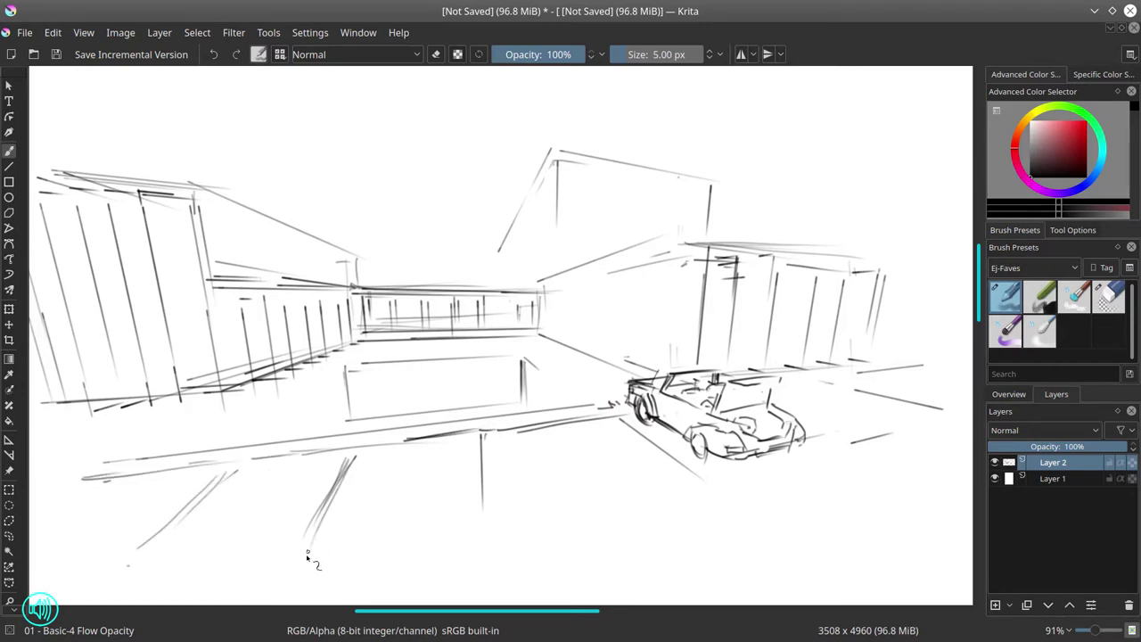
pyautogui.moveTo(486, 531); pyautogui.dragTo(483, 446)
pyautogui.press('e')
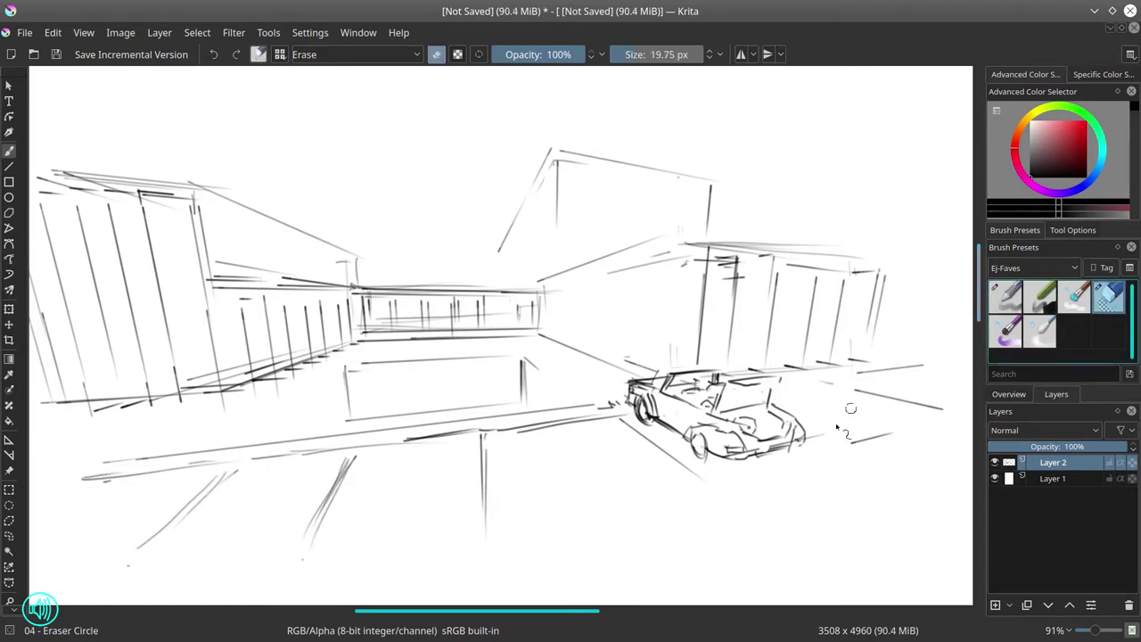
pyautogui.press('e')
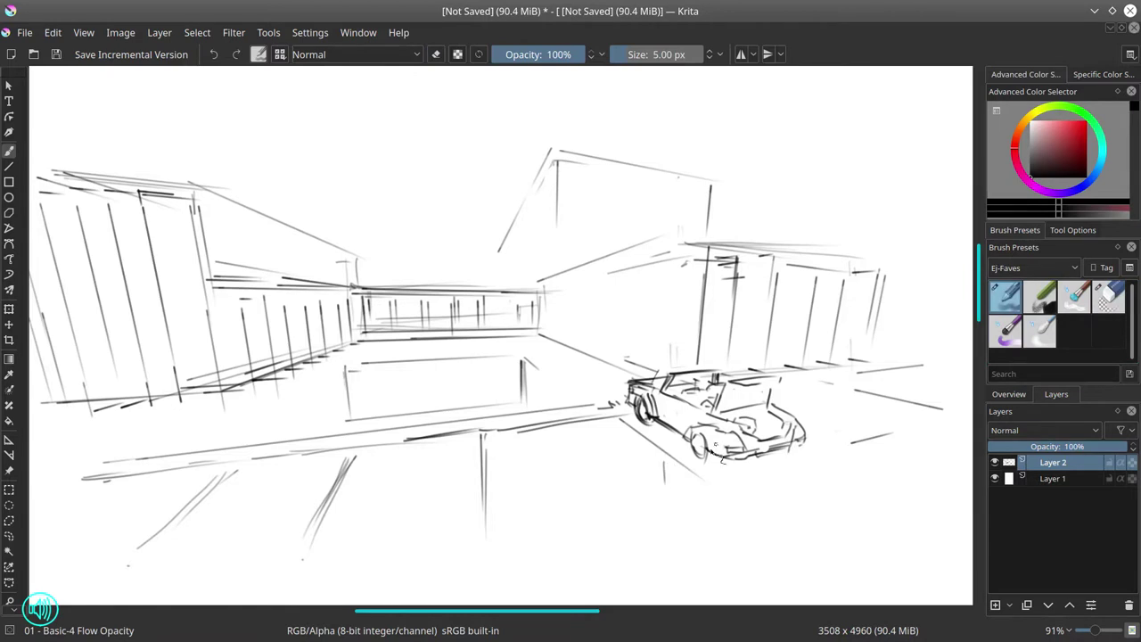
# Sketch a small box below the car with darkened sides and a curved inner mark
pyautogui.moveTo(665, 485)
pyautogui.mouseDown()
pyautogui.moveTo(663, 460)
pyautogui.moveTo(688, 449)
pyautogui.mouseUp()
pyautogui.moveTo(686, 451)
pyautogui.mouseDown()
pyautogui.moveTo(663, 493)
pyautogui.moveTo(694, 473)
pyautogui.moveTo(741, 491)
pyautogui.moveTo(739, 502)
pyautogui.moveTo(756, 474)
pyautogui.mouseUp()
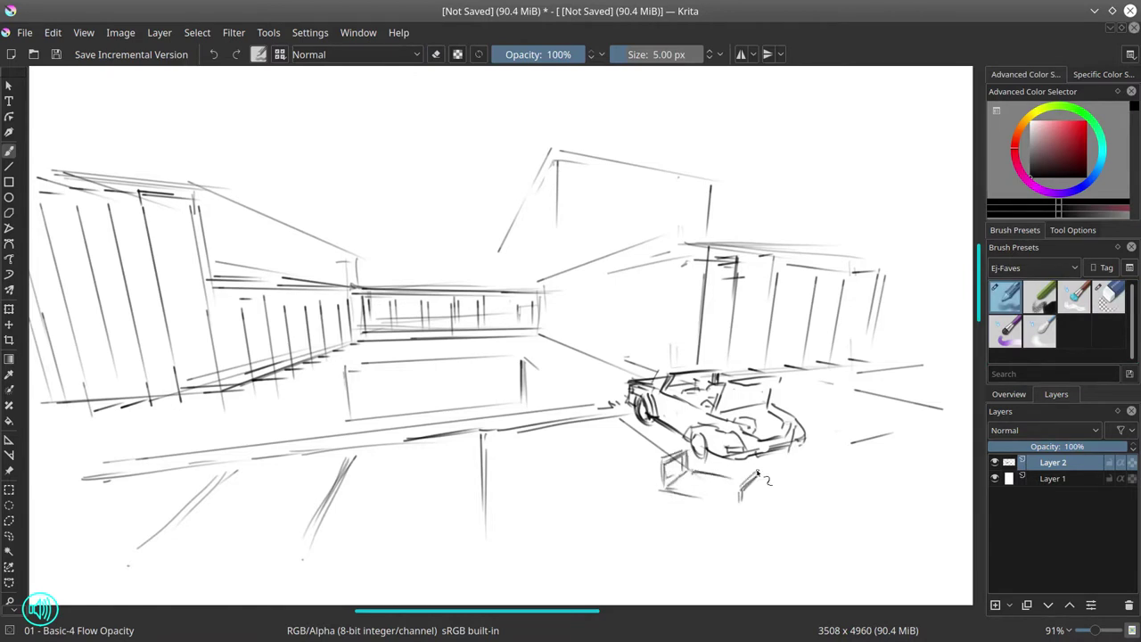
pyautogui.moveTo(661, 488)
pyautogui.mouseDown()
pyautogui.moveTo(690, 476)
pyautogui.moveTo(743, 504)
pyautogui.mouseUp()
pyautogui.moveTo(742, 504); pyautogui.dragTo(758, 467)
pyautogui.moveTo(684, 483); pyautogui.dragTo(698, 471)
pyautogui.moveTo(659, 473)
pyautogui.mouseDown()
pyautogui.moveTo(686, 460)
pyautogui.moveTo(661, 466)
pyautogui.mouseUp()
pyautogui.moveTo(688, 488)
pyautogui.mouseDown()
pyautogui.moveTo(686, 473)
pyautogui.moveTo(700, 491)
pyautogui.moveTo(729, 483)
pyautogui.moveTo(799, 437)
pyautogui.moveTo(780, 449)
pyautogui.moveTo(776, 429)
pyautogui.mouseUp()
pyautogui.press('e')
pyautogui.press('e')
pyautogui.press('e')
pyautogui.press('e')
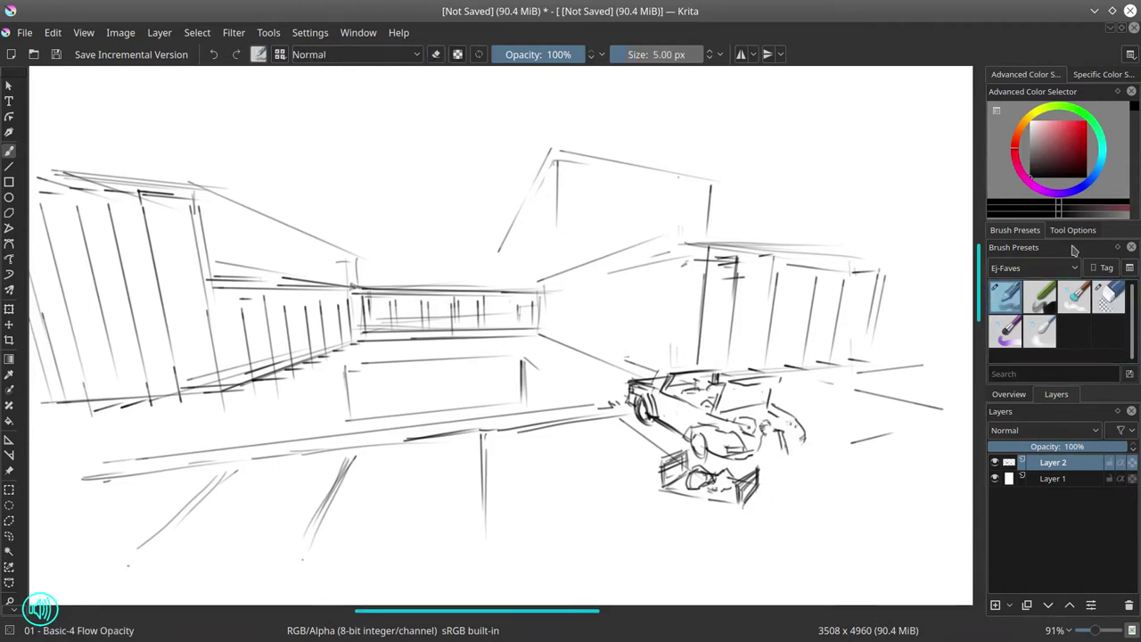
# Erase part of the line left of the car and give the nearby figures bodies and legs
pyautogui.press('e')
pyautogui.moveTo(622, 405); pyautogui.dragTo(535, 415)
pyautogui.press('e')
pyautogui.moveTo(577, 381); pyautogui.dragTo(580, 411)
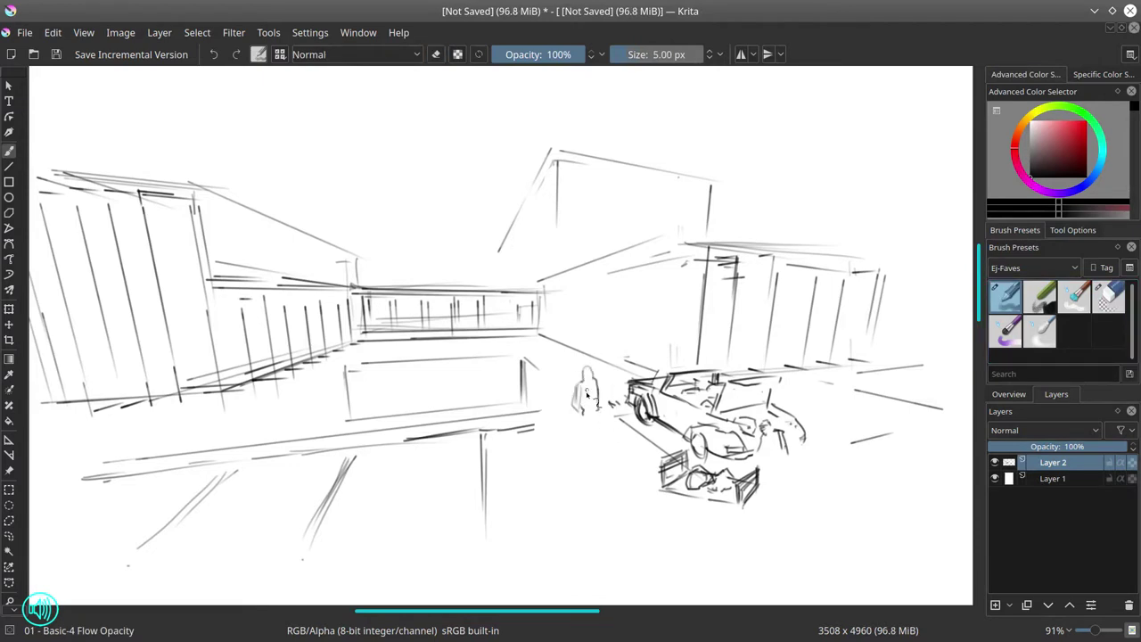
pyautogui.moveTo(581, 410)
pyautogui.mouseDown()
pyautogui.moveTo(592, 439)
pyautogui.moveTo(591, 382)
pyautogui.moveTo(603, 437)
pyautogui.moveTo(591, 418)
pyautogui.moveTo(587, 458)
pyautogui.mouseUp()
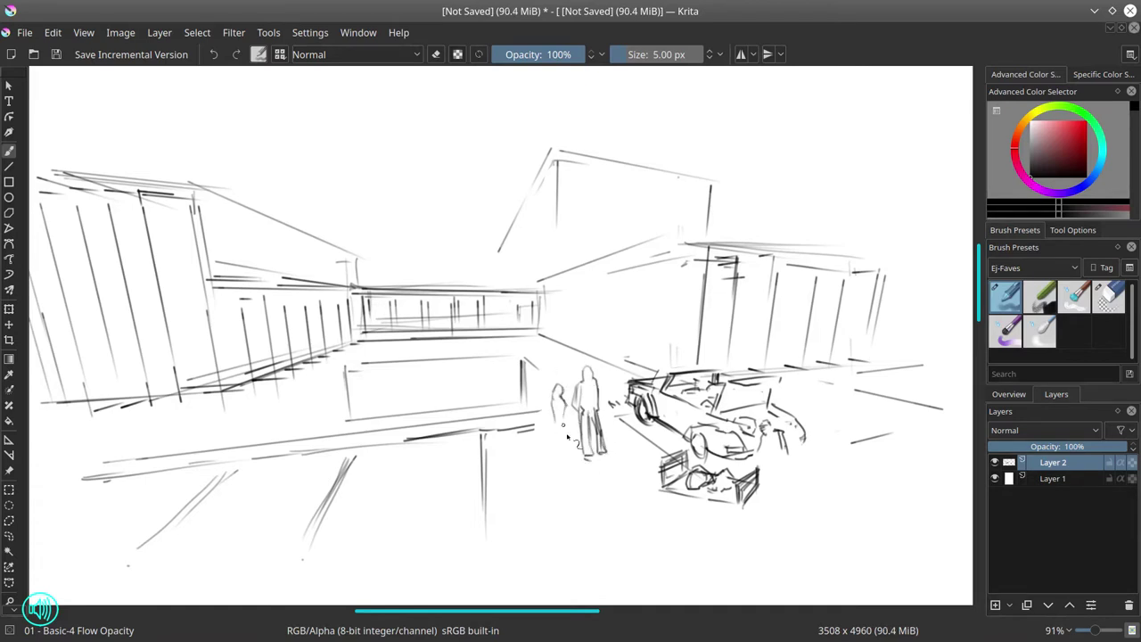
pyautogui.moveTo(552, 402)
pyautogui.mouseDown()
pyautogui.moveTo(561, 445)
pyautogui.moveTo(560, 396)
pyautogui.moveTo(572, 472)
pyautogui.mouseUp()
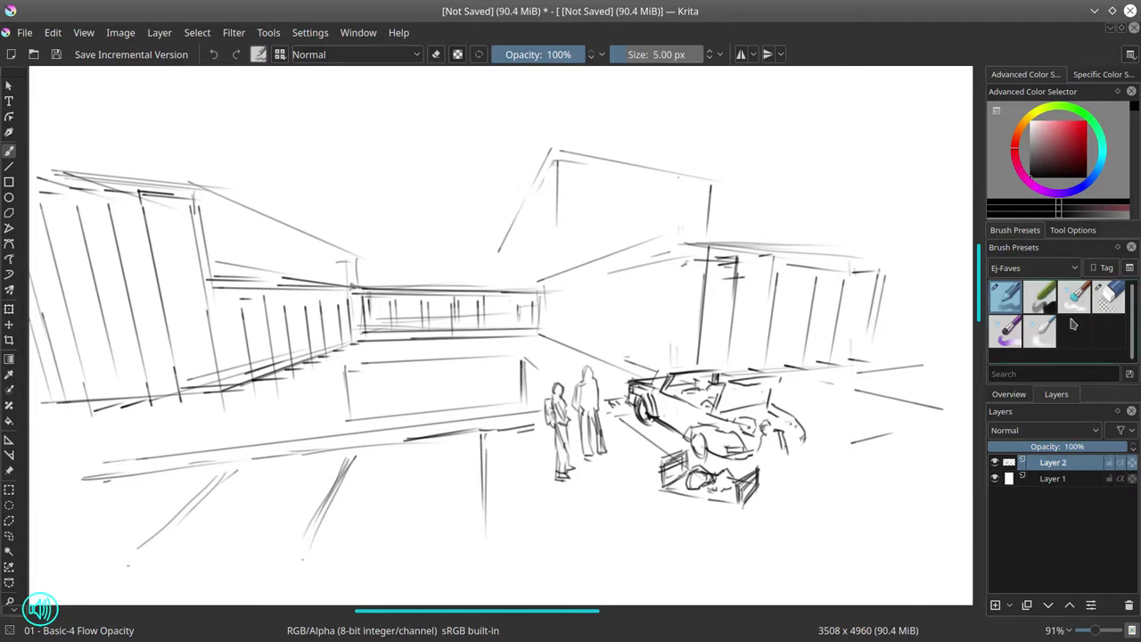
# Erase stray marks at the car's rear and sketch a figure with legs beside the car
pyautogui.press('/')
pyautogui.moveTo(774, 442)
pyautogui.mouseDown()
pyautogui.moveTo(769, 435)
pyautogui.moveTo(793, 459)
pyautogui.mouseUp()
pyautogui.press('/')
pyautogui.moveTo(792, 491); pyautogui.dragTo(787, 455)
pyautogui.moveTo(777, 490)
pyautogui.mouseDown()
pyautogui.moveTo(768, 428)
pyautogui.moveTo(757, 487)
pyautogui.mouseUp()
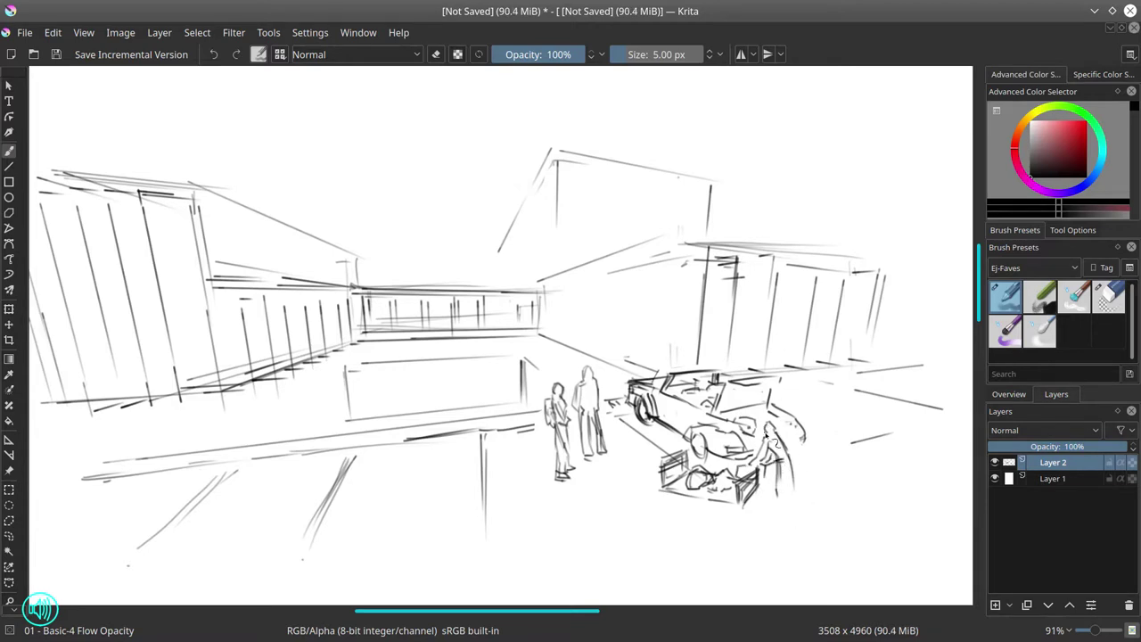
pyautogui.moveTo(794, 462); pyautogui.dragTo(795, 500)
pyautogui.moveTo(779, 495)
pyautogui.mouseDown()
pyautogui.moveTo(774, 513)
pyautogui.moveTo(786, 471)
pyautogui.mouseUp()
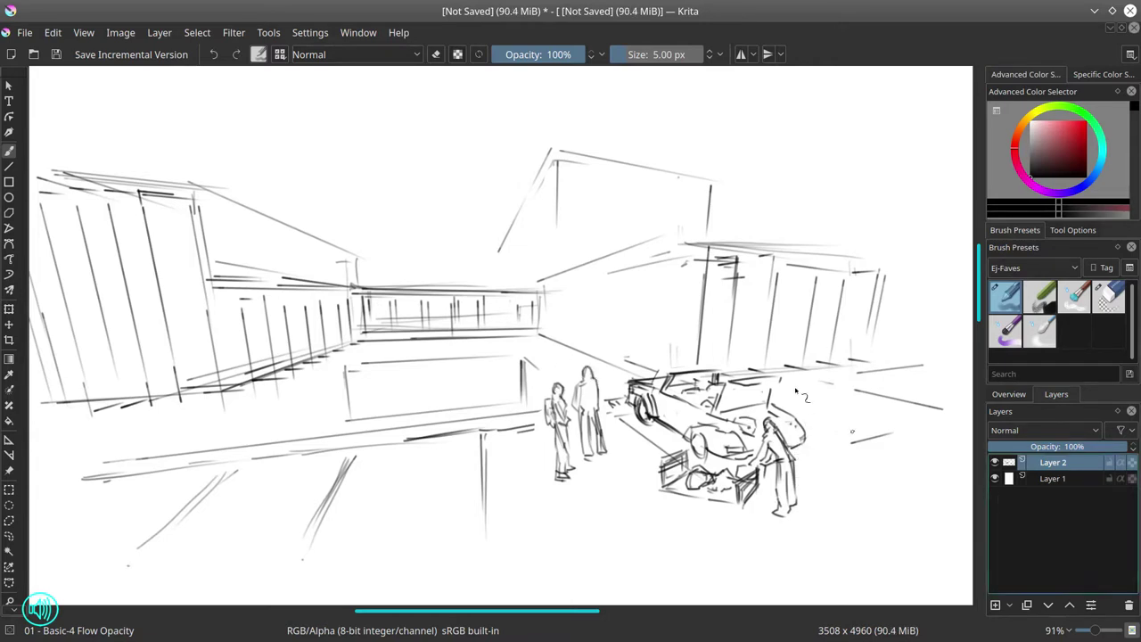
# Darken the right-hand building's window frame, corner and vertical column edges
pyautogui.moveTo(539, 289)
pyautogui.mouseDown()
pyautogui.moveTo(541, 329)
pyautogui.moveTo(656, 248)
pyautogui.moveTo(713, 233)
pyautogui.moveTo(883, 263)
pyautogui.mouseUp()
pyautogui.moveTo(704, 325)
pyautogui.mouseDown()
pyautogui.moveTo(710, 243)
pyautogui.moveTo(735, 355)
pyautogui.mouseUp()
pyautogui.moveTo(769, 259); pyautogui.dragTo(766, 361)
pyautogui.moveTo(716, 251)
pyautogui.mouseDown()
pyautogui.moveTo(749, 293)
pyautogui.moveTo(772, 269)
pyautogui.moveTo(753, 261)
pyautogui.moveTo(710, 330)
pyautogui.mouseUp()
pyautogui.moveTo(793, 266)
pyautogui.mouseDown()
pyautogui.moveTo(753, 365)
pyautogui.moveTo(768, 356)
pyautogui.moveTo(747, 357)
pyautogui.moveTo(759, 384)
pyautogui.mouseUp()
pyautogui.moveTo(731, 343); pyautogui.dragTo(729, 374)
pyautogui.moveTo(791, 260)
pyautogui.mouseDown()
pyautogui.moveTo(820, 266)
pyautogui.moveTo(810, 370)
pyautogui.mouseUp()
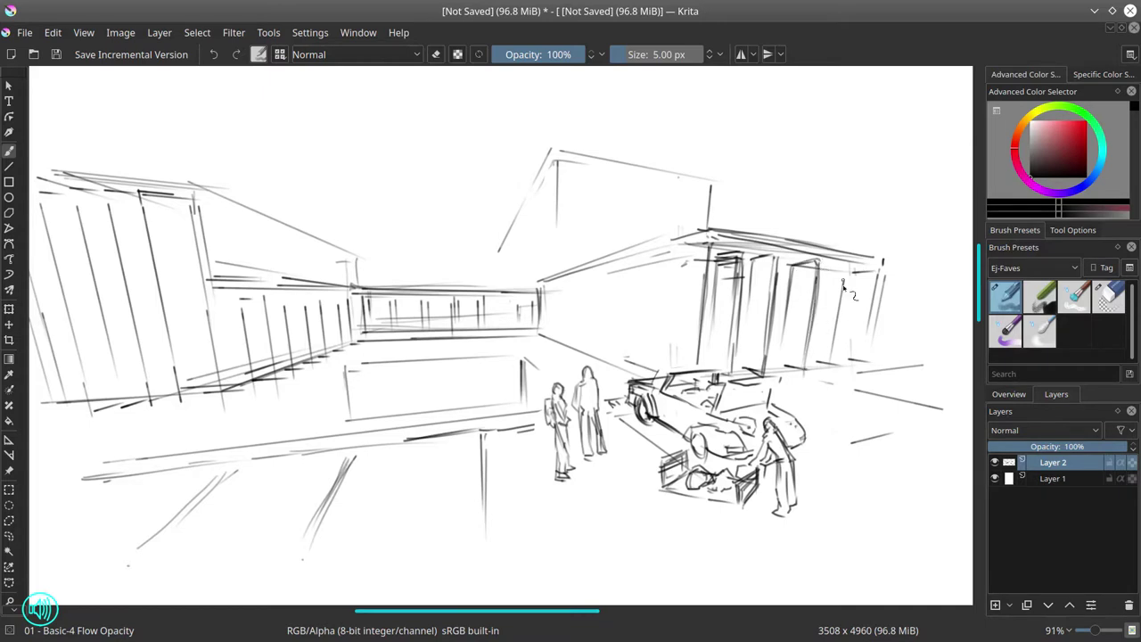
# Stroke the building's right edges and add short vertical strokes to its columns
pyautogui.moveTo(831, 271)
pyautogui.mouseDown()
pyautogui.moveTo(827, 356)
pyautogui.moveTo(854, 360)
pyautogui.mouseUp()
pyautogui.press('e')
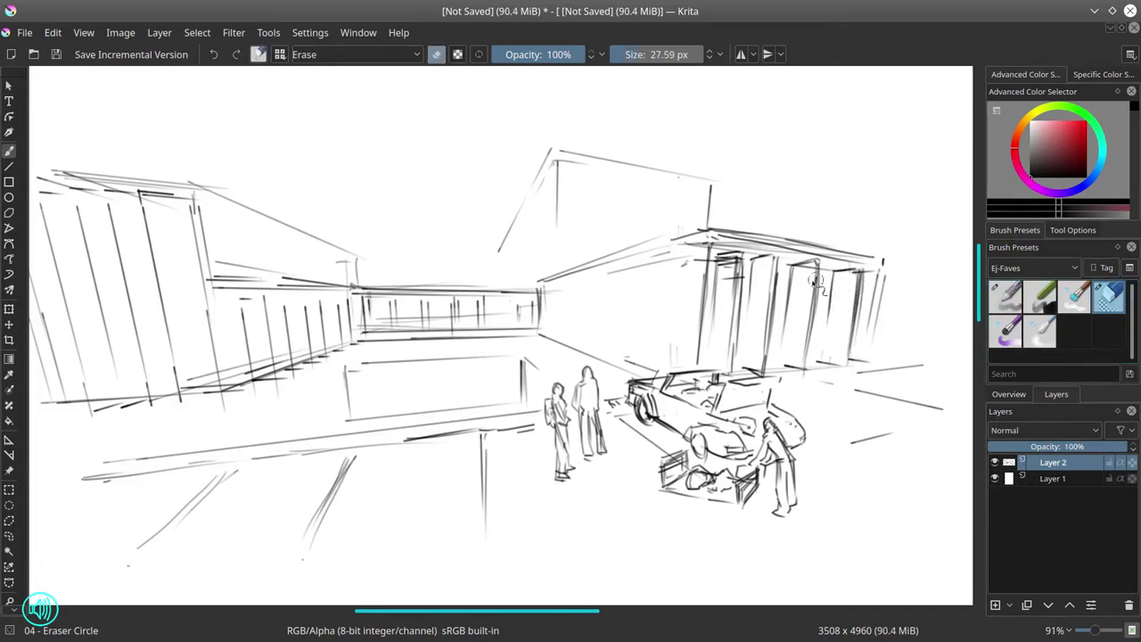
pyautogui.press('e')
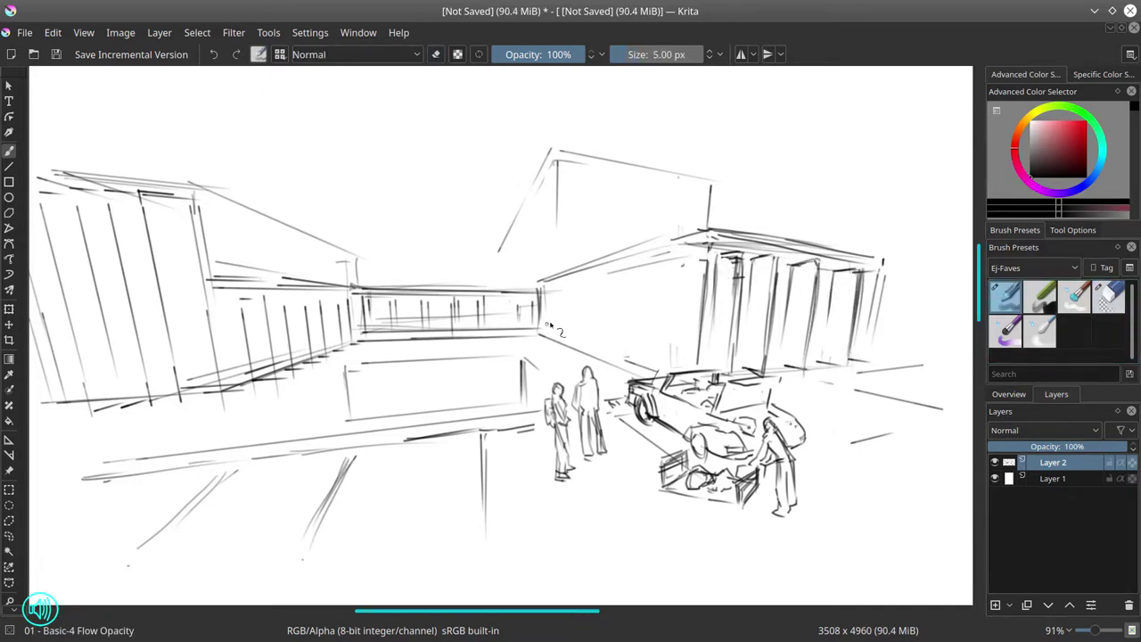
pyautogui.moveTo(825, 327); pyautogui.dragTo(821, 360)
pyautogui.moveTo(851, 330); pyautogui.dragTo(848, 369)
pyautogui.moveTo(880, 269); pyautogui.dragTo(870, 358)
pyautogui.moveTo(811, 326); pyautogui.dragTo(809, 377)
pyautogui.moveTo(782, 337); pyautogui.dragTo(767, 378)
pyautogui.moveTo(736, 337)
pyautogui.mouseDown()
pyautogui.moveTo(768, 359)
pyautogui.moveTo(734, 369)
pyautogui.mouseUp()
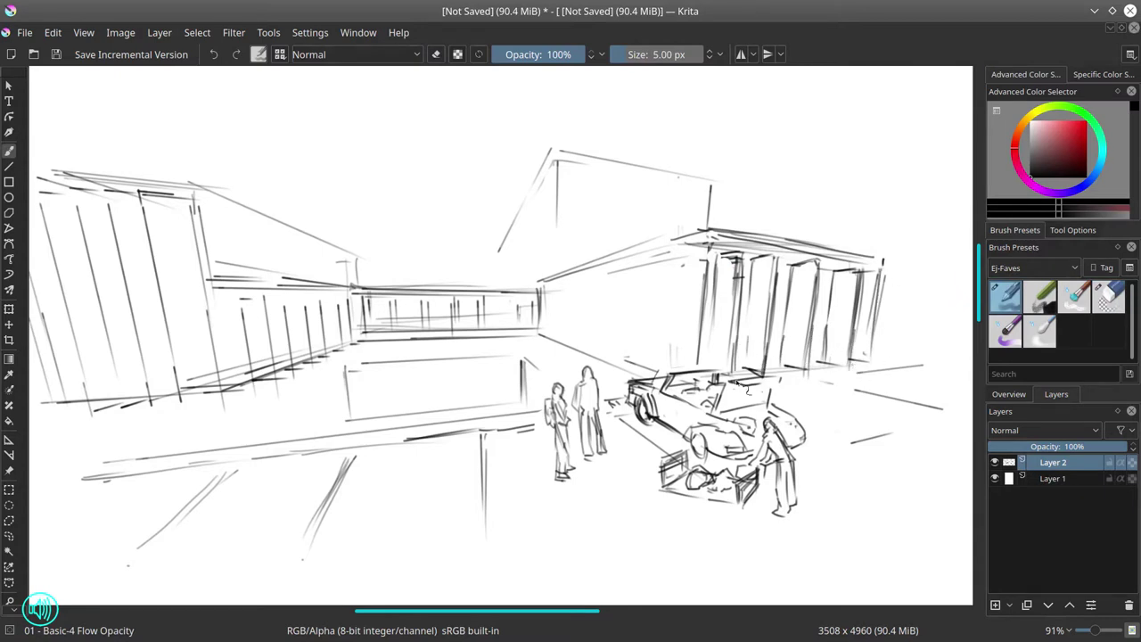
# Sketch diagonal ground lines and a raised slab at the right, erasing marks near column bases
pyautogui.press('e')
pyautogui.press('e')
pyautogui.moveTo(777, 400); pyautogui.dragTo(843, 426)
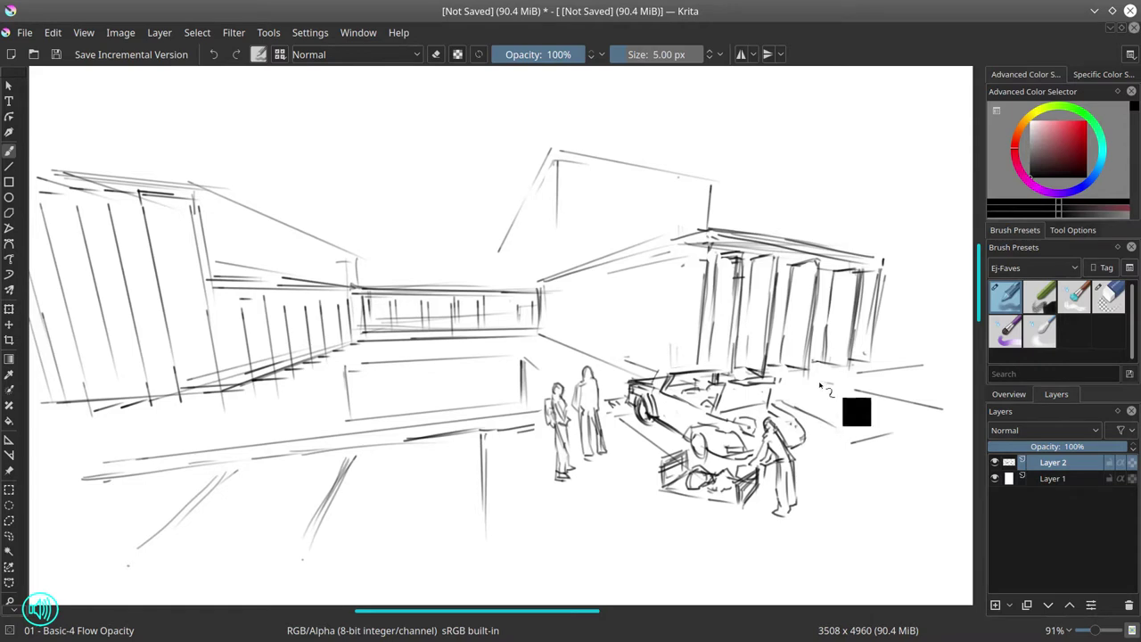
pyautogui.moveTo(777, 404)
pyautogui.mouseDown()
pyautogui.moveTo(850, 430)
pyautogui.moveTo(811, 423)
pyautogui.moveTo(828, 437)
pyautogui.moveTo(850, 422)
pyautogui.moveTo(895, 450)
pyautogui.mouseUp()
pyautogui.moveTo(877, 443); pyautogui.dragTo(952, 434)
pyautogui.moveTo(875, 439)
pyautogui.mouseDown()
pyautogui.moveTo(922, 444)
pyautogui.moveTo(867, 450)
pyautogui.mouseUp()
pyautogui.press('e')
pyautogui.press('e')
pyautogui.press('e')
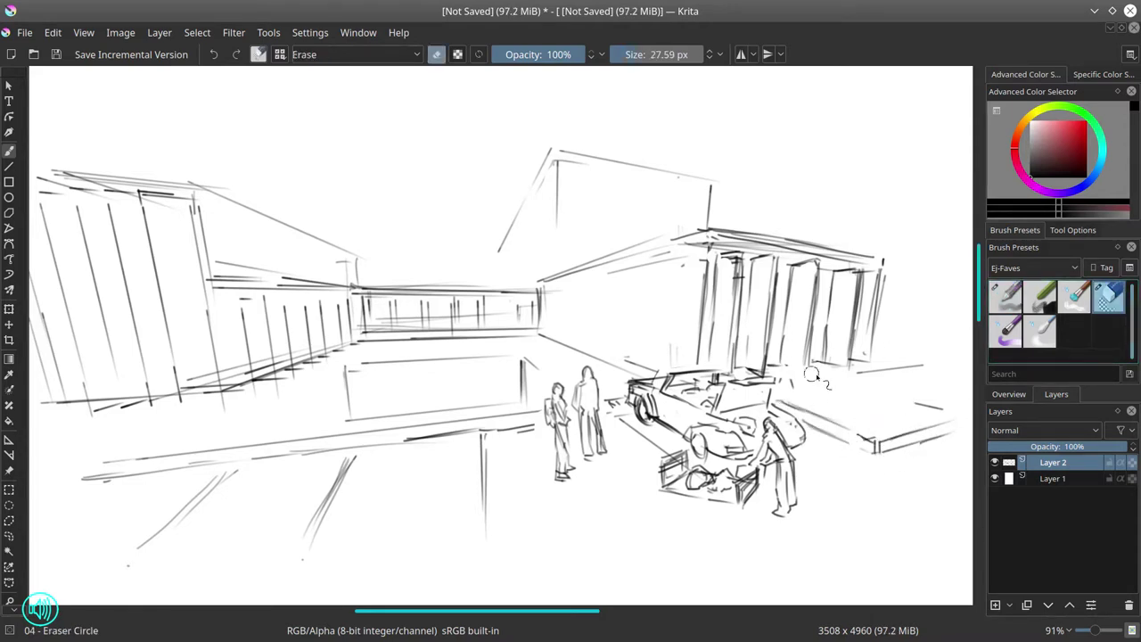
pyautogui.moveTo(796, 374); pyautogui.dragTo(749, 371)
pyautogui.moveTo(869, 363)
pyautogui.mouseDown()
pyautogui.moveTo(735, 368)
pyautogui.moveTo(848, 358)
pyautogui.moveTo(878, 370)
pyautogui.moveTo(883, 358)
pyautogui.mouseUp()
pyautogui.press('e')
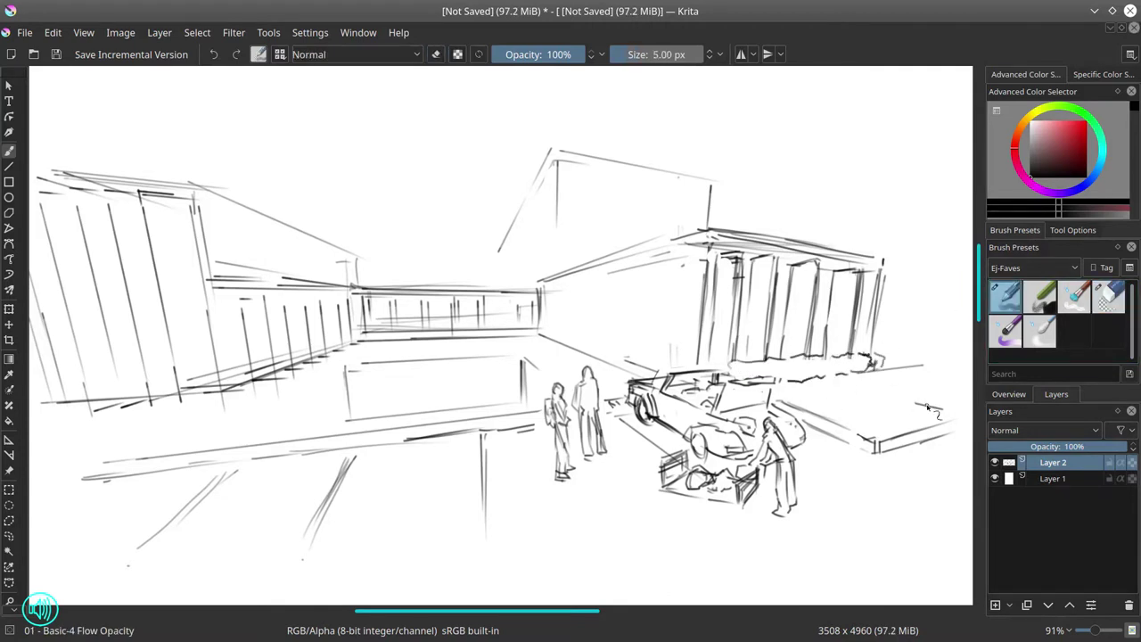
# Clean stray marks right of the slab, then sketch a scribbly bush and a tree canopy
pyautogui.press('e')
pyautogui.moveTo(945, 399)
pyautogui.mouseDown()
pyautogui.moveTo(882, 392)
pyautogui.moveTo(825, 367)
pyautogui.mouseUp()
pyautogui.click(1005, 296)
pyautogui.moveTo(938, 399)
pyautogui.mouseDown()
pyautogui.moveTo(857, 379)
pyautogui.moveTo(965, 379)
pyautogui.mouseUp()
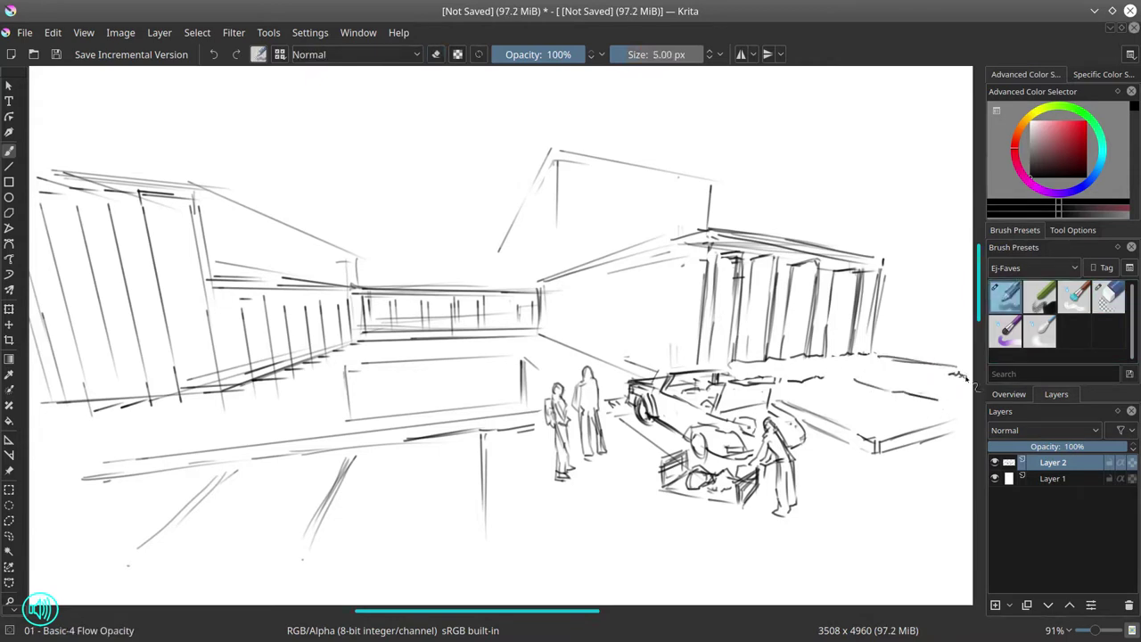
pyautogui.moveTo(891, 341)
pyautogui.mouseDown()
pyautogui.moveTo(894, 290)
pyautogui.moveTo(946, 260)
pyautogui.mouseUp()
pyautogui.moveTo(771, 223)
pyautogui.mouseDown()
pyautogui.moveTo(896, 167)
pyautogui.moveTo(945, 189)
pyautogui.mouseUp()
pyautogui.moveTo(900, 313); pyautogui.dragTo(962, 278)
# Draw the central building's ground and roof lines and hatch its left face vertically
pyautogui.moveTo(542, 328); pyautogui.dragTo(656, 363)
pyautogui.moveTo(540, 281)
pyautogui.mouseDown()
pyautogui.moveTo(540, 327)
pyautogui.moveTo(713, 228)
pyautogui.mouseUp()
pyautogui.moveTo(615, 255); pyautogui.dragTo(677, 237)
pyautogui.moveTo(553, 290)
pyautogui.mouseDown()
pyautogui.moveTo(551, 324)
pyautogui.moveTo(561, 321)
pyautogui.mouseUp()
pyautogui.moveTo(573, 291)
pyautogui.mouseDown()
pyautogui.moveTo(573, 323)
pyautogui.moveTo(597, 321)
pyautogui.mouseUp()
pyautogui.moveTo(619, 274); pyautogui.dragTo(619, 320)
pyautogui.moveTo(641, 271)
pyautogui.mouseDown()
pyautogui.moveTo(641, 333)
pyautogui.moveTo(660, 335)
pyautogui.mouseUp()
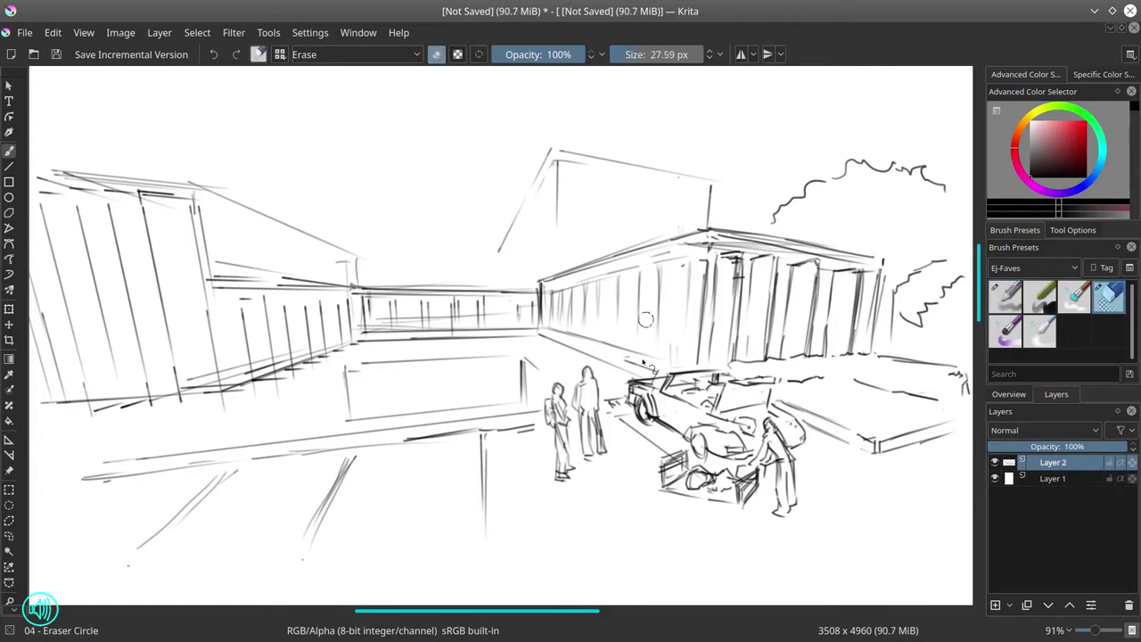
pyautogui.press('e')
pyautogui.press('e')
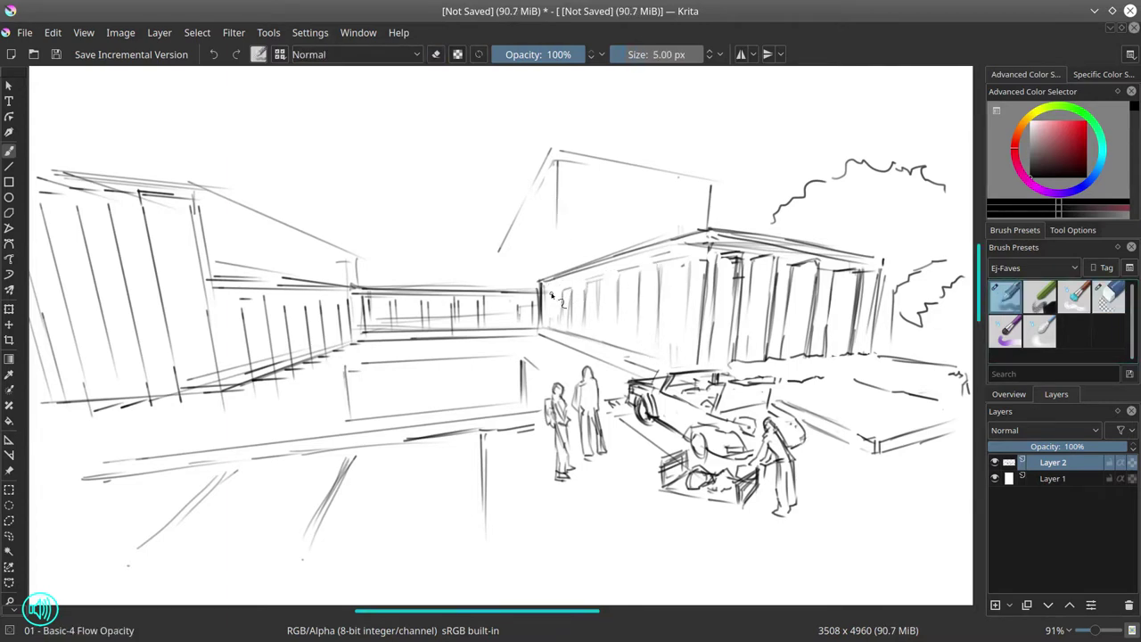
# Draw window outlines on the building's left face
pyautogui.moveTo(585, 287); pyautogui.dragTo(585, 323)
pyautogui.moveTo(595, 285)
pyautogui.mouseDown()
pyautogui.moveTo(595, 326)
pyautogui.moveTo(615, 322)
pyautogui.mouseUp()
pyautogui.moveTo(640, 272); pyautogui.dragTo(640, 337)
# Finish the HOTEL CALIFORNIA sign lettering by the pool, re-stroke windows, and start a tall tree
pyautogui.moveTo(510, 358); pyautogui.dragTo(526, 361)
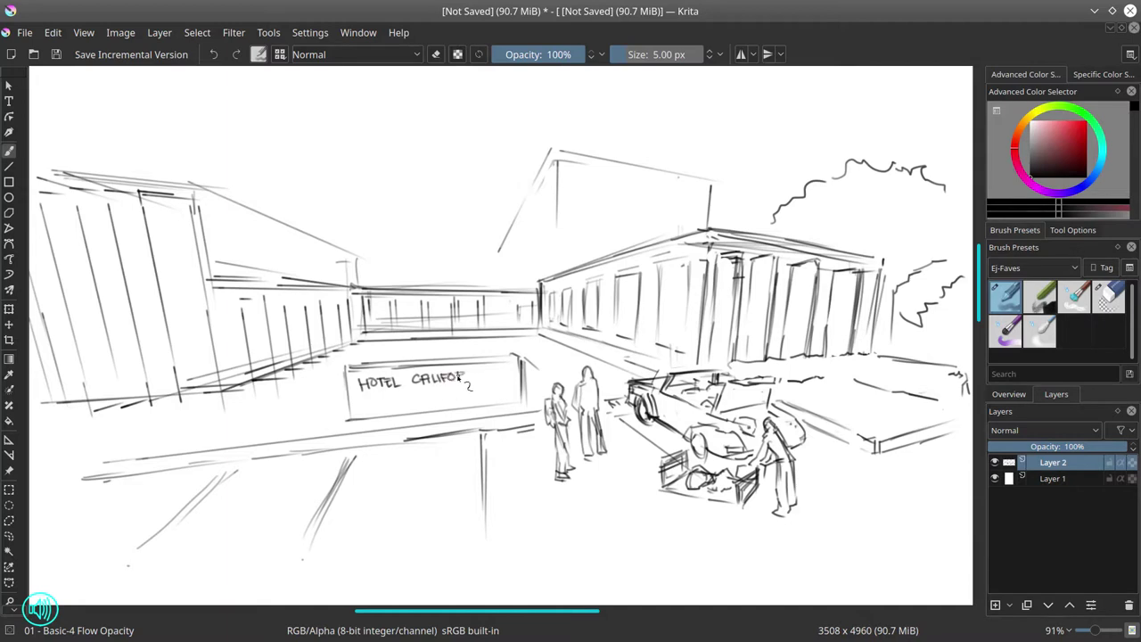
pyautogui.moveTo(487, 380); pyautogui.dragTo(496, 381)
pyautogui.moveTo(391, 347); pyautogui.dragTo(398, 323)
pyautogui.moveTo(617, 283)
pyautogui.mouseDown()
pyautogui.moveTo(615, 332)
pyautogui.moveTo(638, 321)
pyautogui.moveTo(560, 309)
pyautogui.mouseUp()
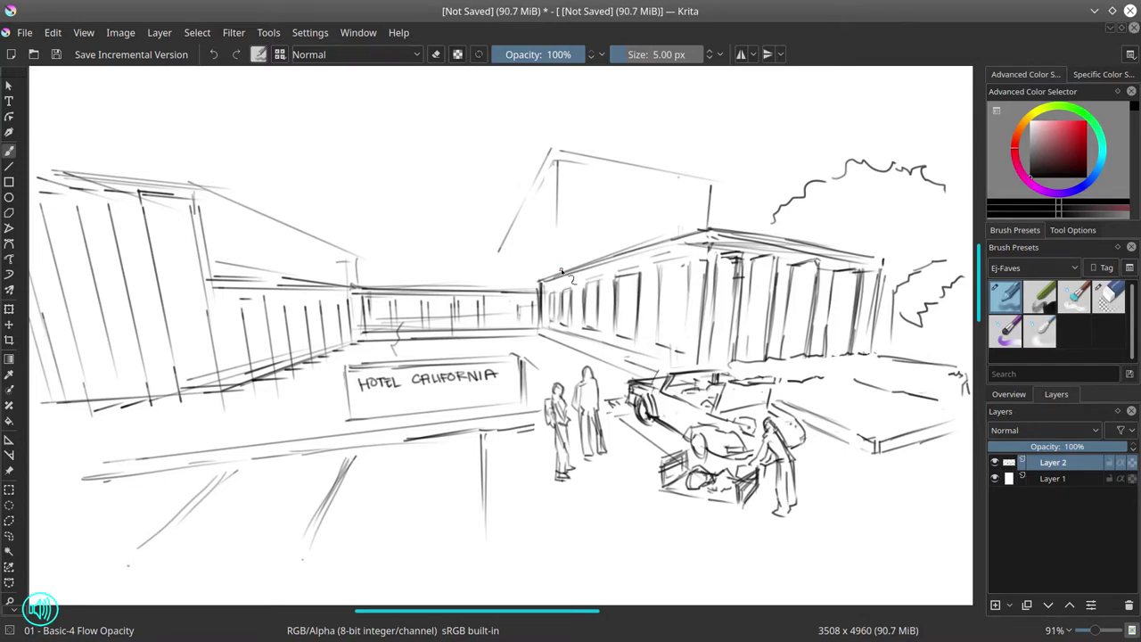
pyautogui.moveTo(396, 331)
pyautogui.mouseDown()
pyautogui.moveTo(401, 200)
pyautogui.moveTo(424, 337)
pyautogui.moveTo(479, 200)
pyautogui.moveTo(499, 352)
pyautogui.mouseUp()
# Sketch two pointed cypress trees and erase the background lines behind them
pyautogui.moveTo(473, 295); pyautogui.dragTo(463, 233)
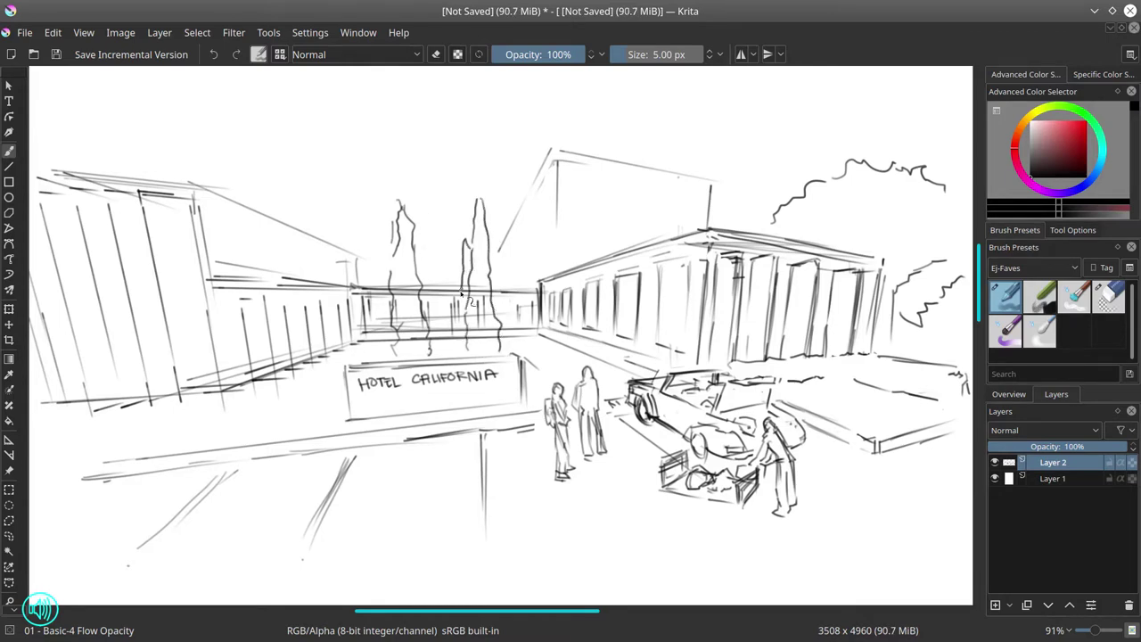
pyautogui.moveTo(459, 349); pyautogui.dragTo(454, 280)
pyautogui.moveTo(453, 321)
pyautogui.mouseDown()
pyautogui.moveTo(426, 251)
pyautogui.moveTo(441, 354)
pyautogui.moveTo(451, 350)
pyautogui.mouseUp()
pyautogui.press('e')
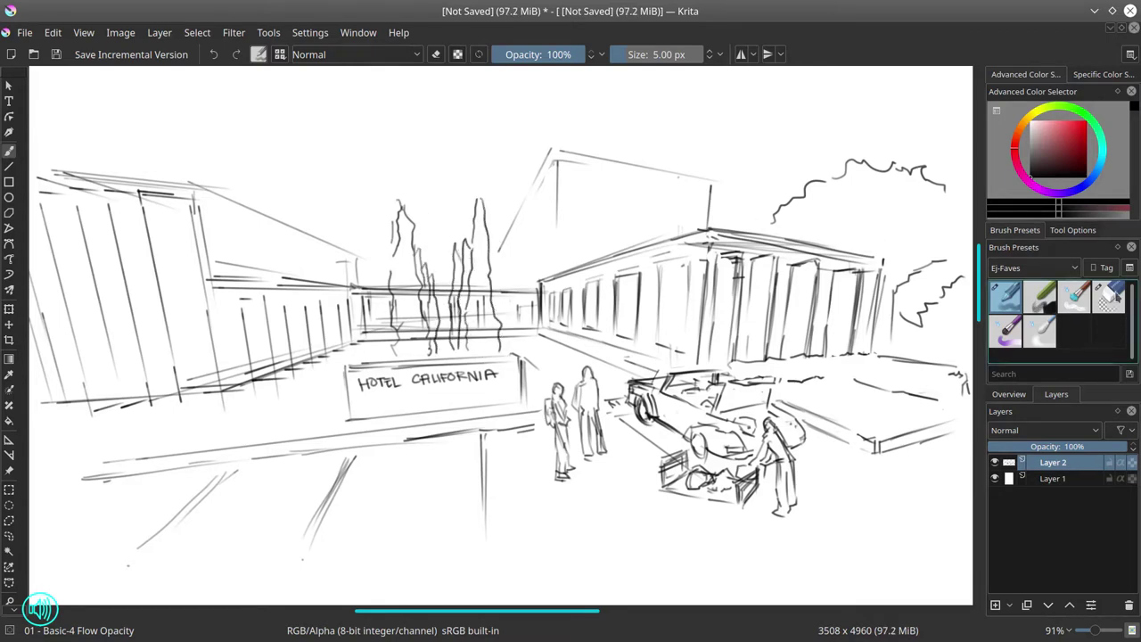
pyautogui.moveTo(404, 270); pyautogui.dragTo(490, 310)
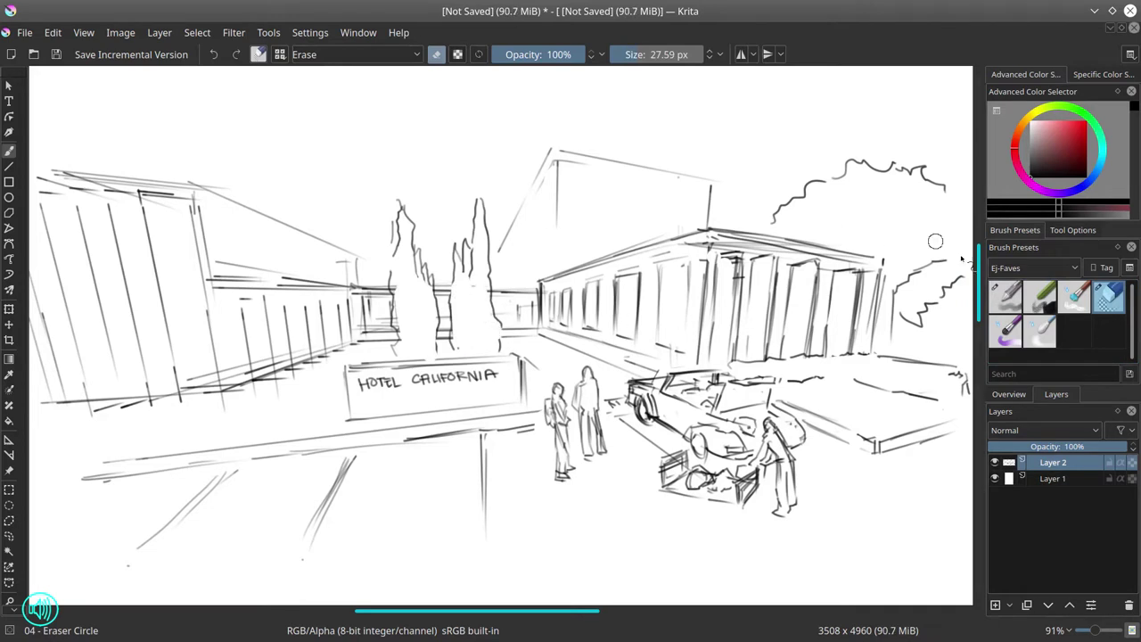
pyautogui.press('e')
pyautogui.moveTo(458, 273); pyautogui.dragTo(475, 343)
pyautogui.moveTo(388, 278); pyautogui.dragTo(406, 210)
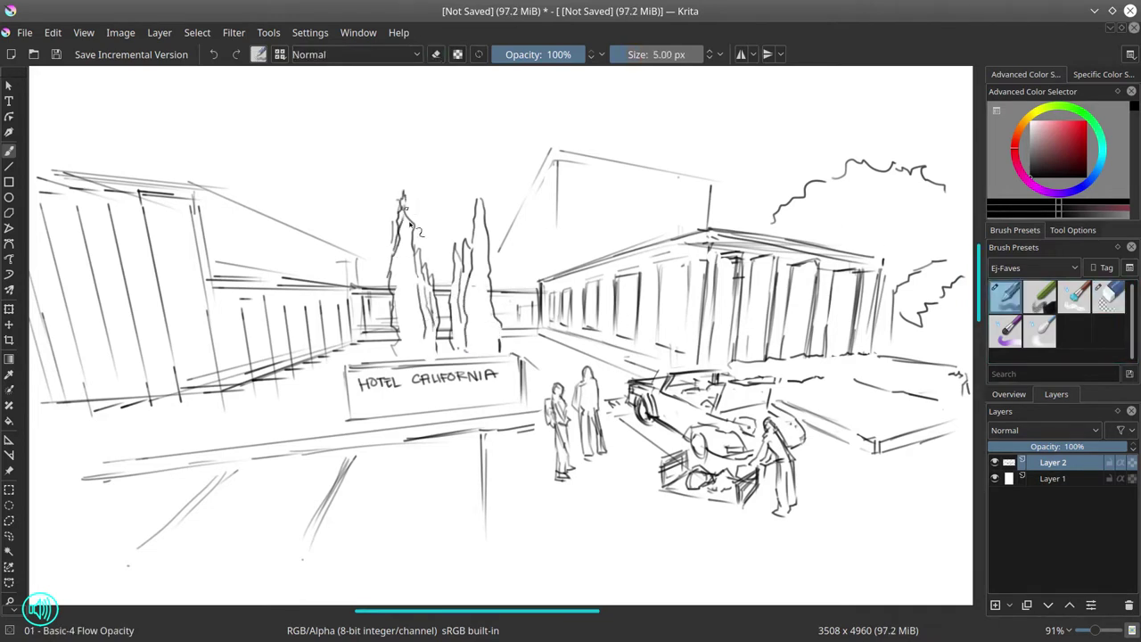
# Redraw the left colonnade's lines and top line, trimming parts with a smaller eraser
pyautogui.moveTo(207, 283)
pyautogui.mouseDown()
pyautogui.moveTo(261, 281)
pyautogui.moveTo(230, 367)
pyautogui.mouseUp()
pyautogui.moveTo(224, 308)
pyautogui.mouseDown()
pyautogui.moveTo(234, 385)
pyautogui.moveTo(255, 388)
pyautogui.mouseUp()
pyautogui.moveTo(250, 281); pyautogui.dragTo(369, 291)
pyautogui.press('/')
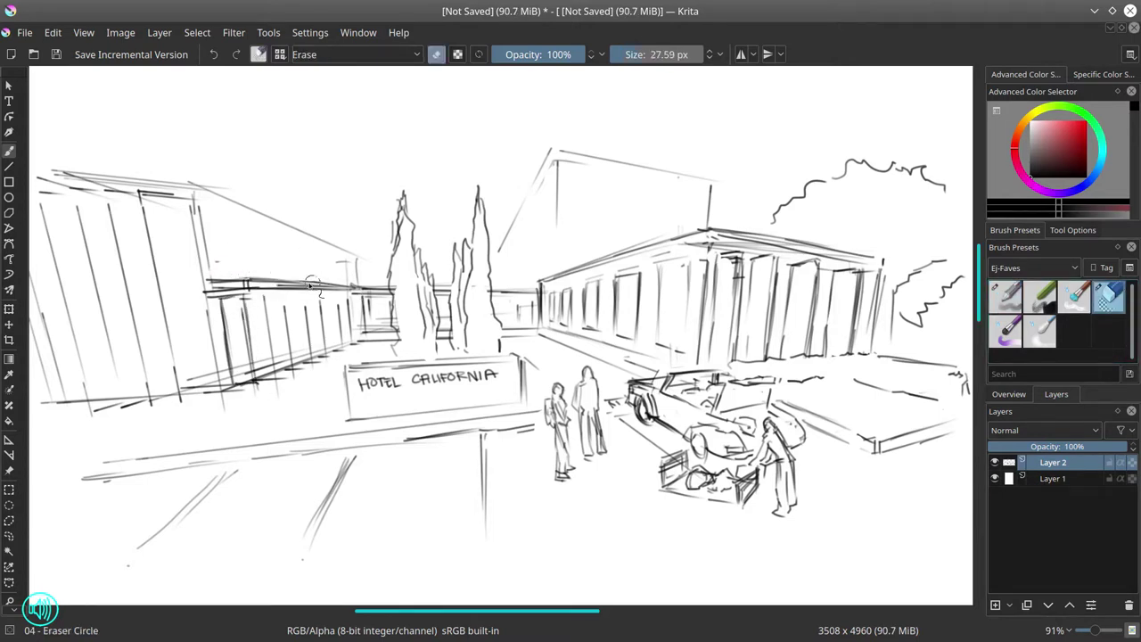
pyautogui.press('[')
pyautogui.moveTo(242, 303)
pyautogui.mouseDown()
pyautogui.moveTo(209, 286)
pyautogui.moveTo(354, 291)
pyautogui.mouseUp()
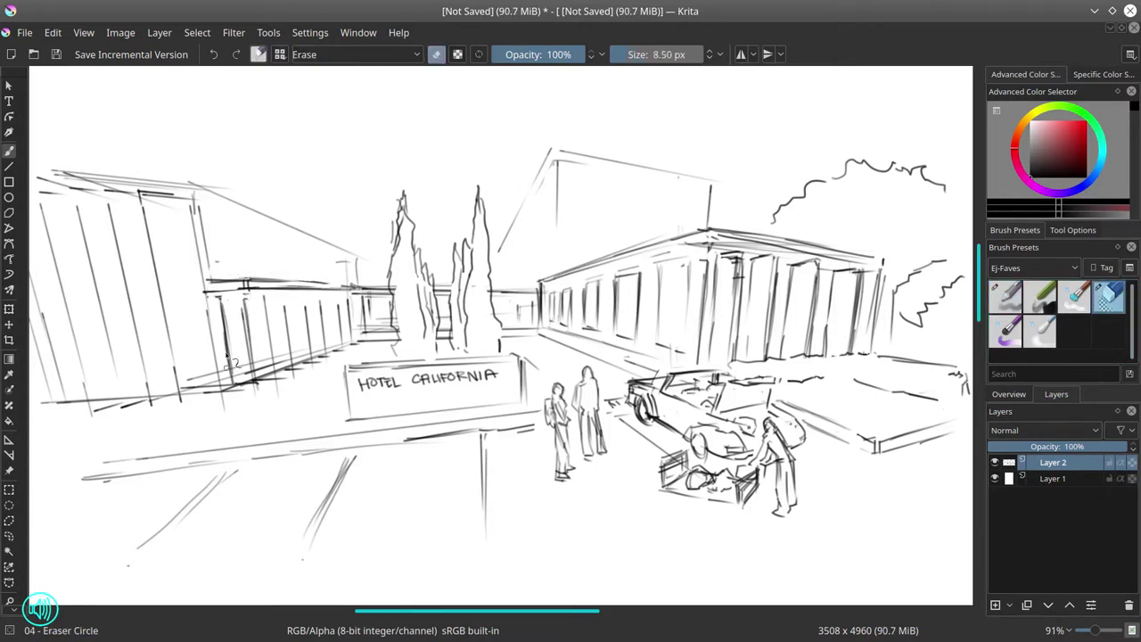
pyautogui.press(']')
pyautogui.press('/')
# Add roofline strokes, then darken and erase the left building's pillar bases
pyautogui.moveTo(222, 321)
pyautogui.mouseDown()
pyautogui.moveTo(214, 287)
pyautogui.moveTo(230, 282)
pyautogui.mouseUp()
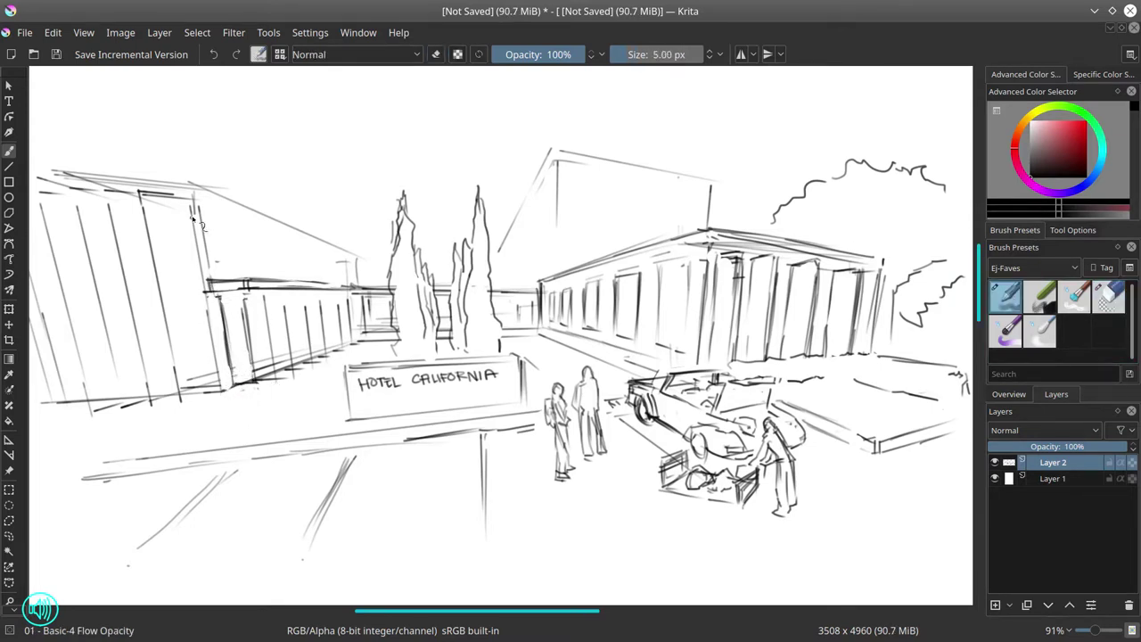
pyautogui.press('/')
pyautogui.press(']')
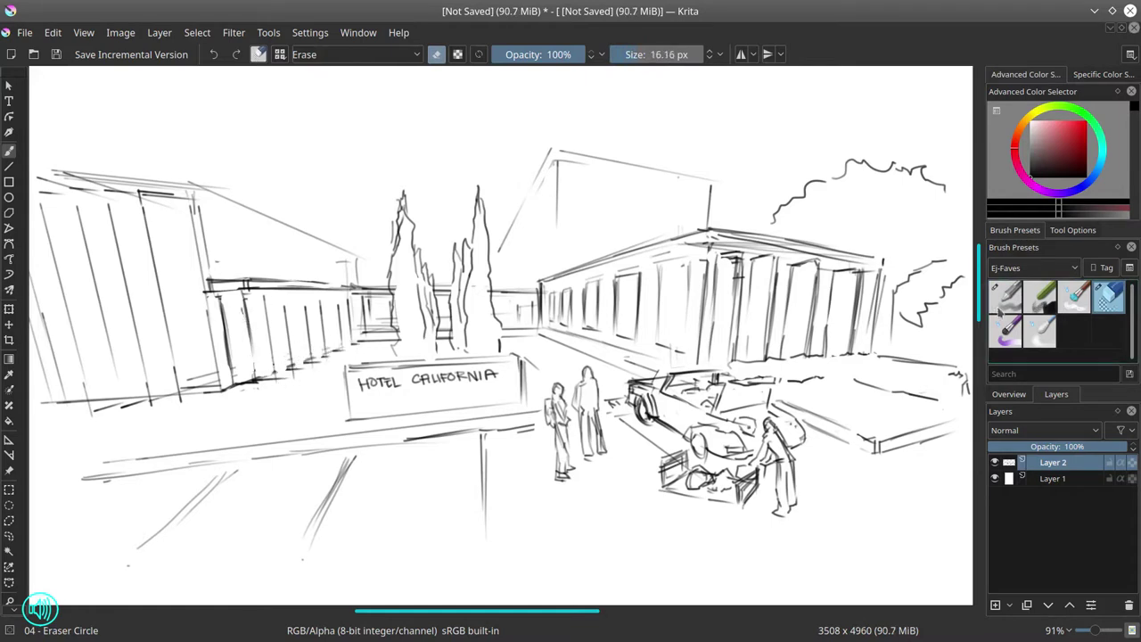
pyautogui.press('/')
pyautogui.moveTo(258, 376); pyautogui.dragTo(278, 372)
pyautogui.moveTo(265, 294); pyautogui.dragTo(268, 381)
pyautogui.moveTo(273, 373); pyautogui.dragTo(295, 361)
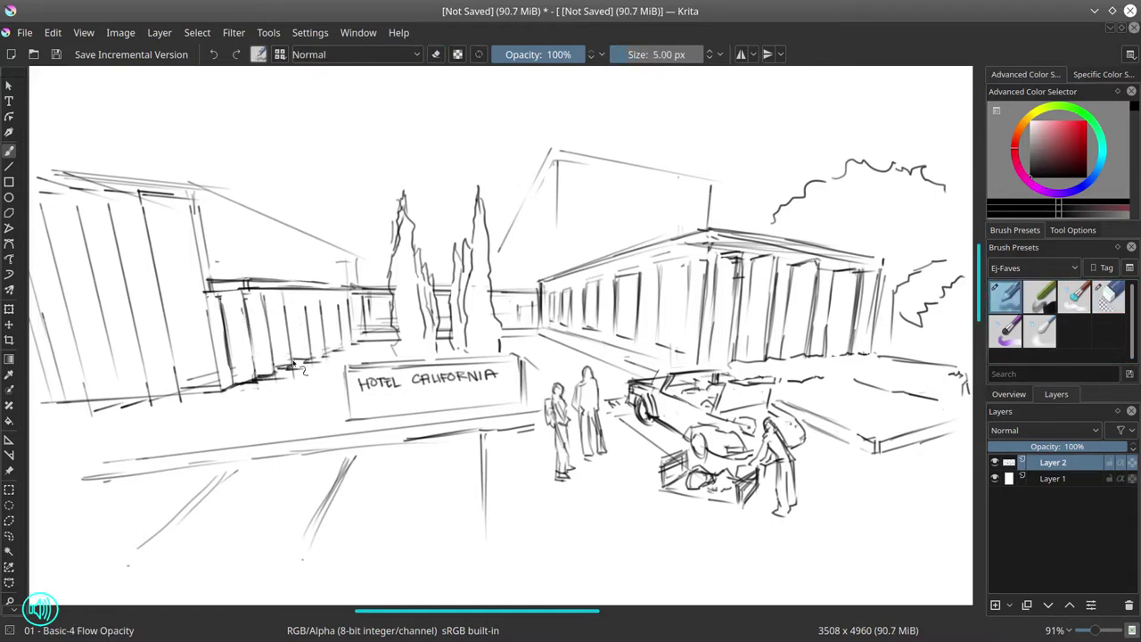
pyautogui.press('/')
pyautogui.moveTo(254, 393); pyautogui.dragTo(314, 356)
pyautogui.press('/')
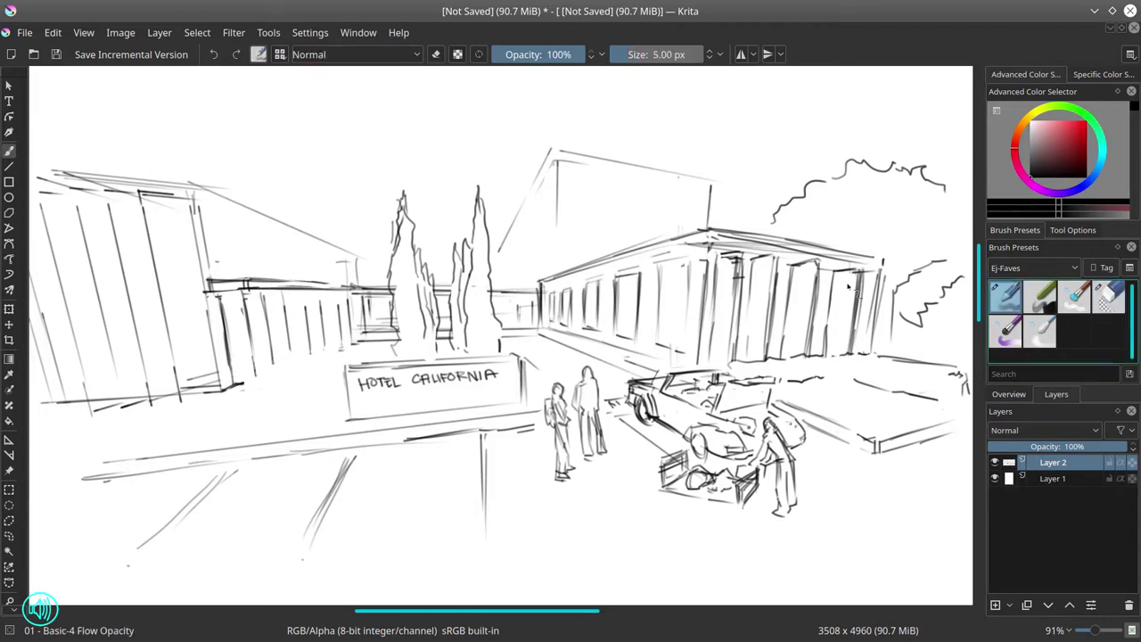
# Draw new colonnade pillars with a diagonal base line, plus lines at the right building's base
pyautogui.moveTo(286, 292)
pyautogui.mouseDown()
pyautogui.moveTo(292, 361)
pyautogui.moveTo(305, 359)
pyautogui.mouseUp()
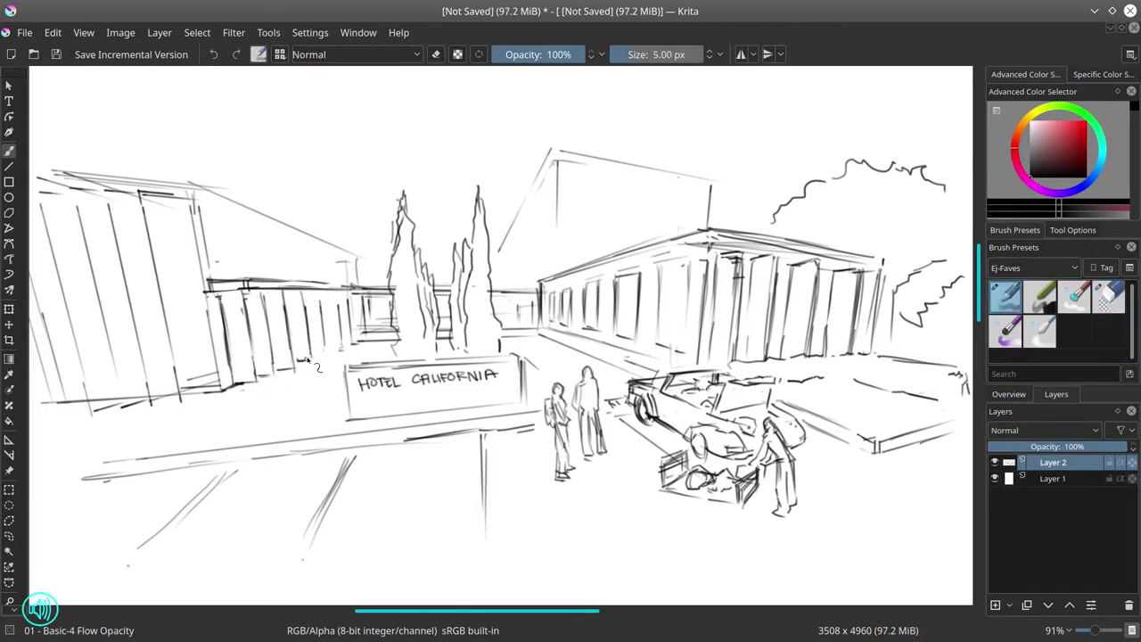
pyautogui.moveTo(331, 291)
pyautogui.mouseDown()
pyautogui.moveTo(326, 356)
pyautogui.moveTo(349, 342)
pyautogui.mouseUp()
pyautogui.moveTo(353, 339); pyautogui.dragTo(398, 335)
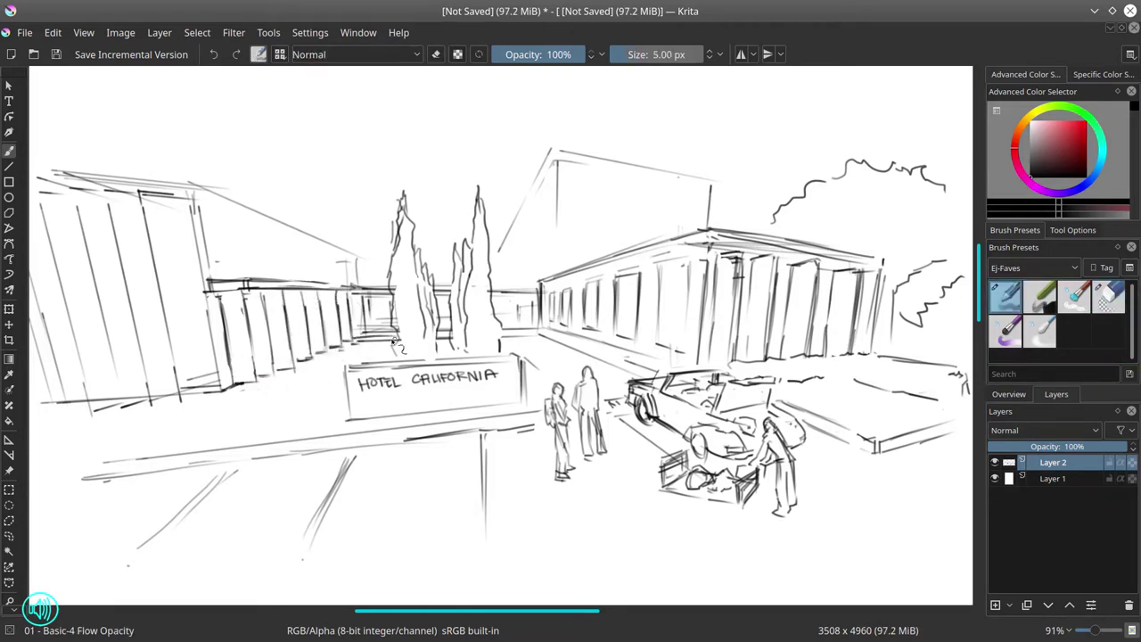
pyautogui.moveTo(248, 407); pyautogui.dragTo(319, 366)
pyautogui.hotkey('ctrl', 'z')
pyautogui.moveTo(251, 410); pyautogui.dragTo(359, 344)
pyautogui.moveTo(507, 336); pyautogui.dragTo(540, 333)
pyautogui.moveTo(540, 330); pyautogui.dragTo(538, 315)
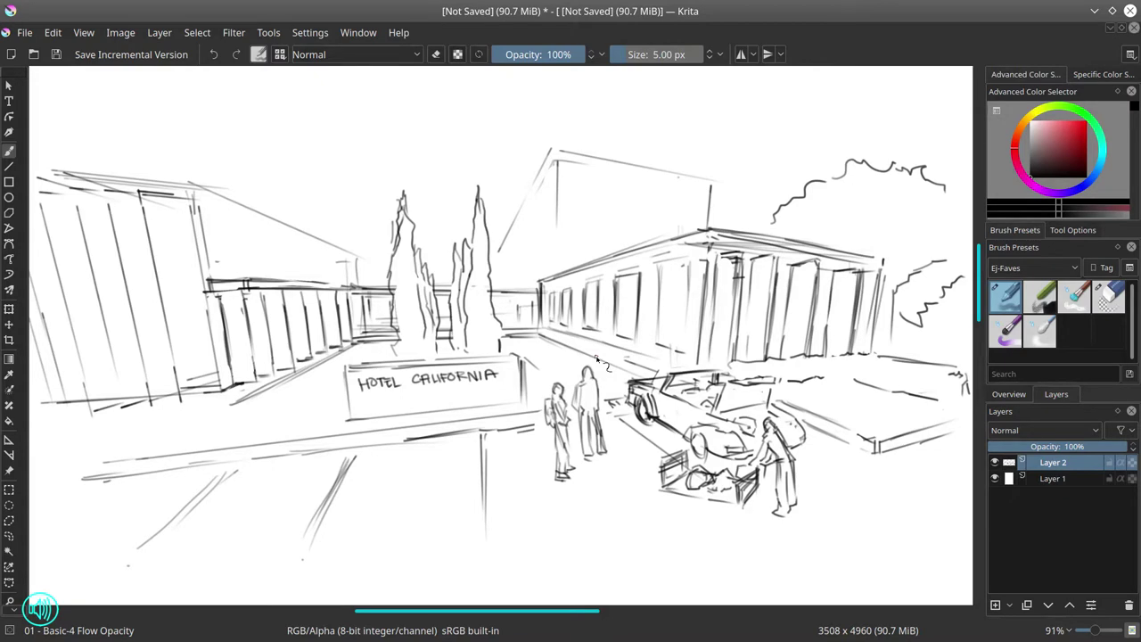
# Crop the canvas with the Crop tool, shifting the crop area right and down
pyautogui.click(9, 340)
pyautogui.click(184, 298)
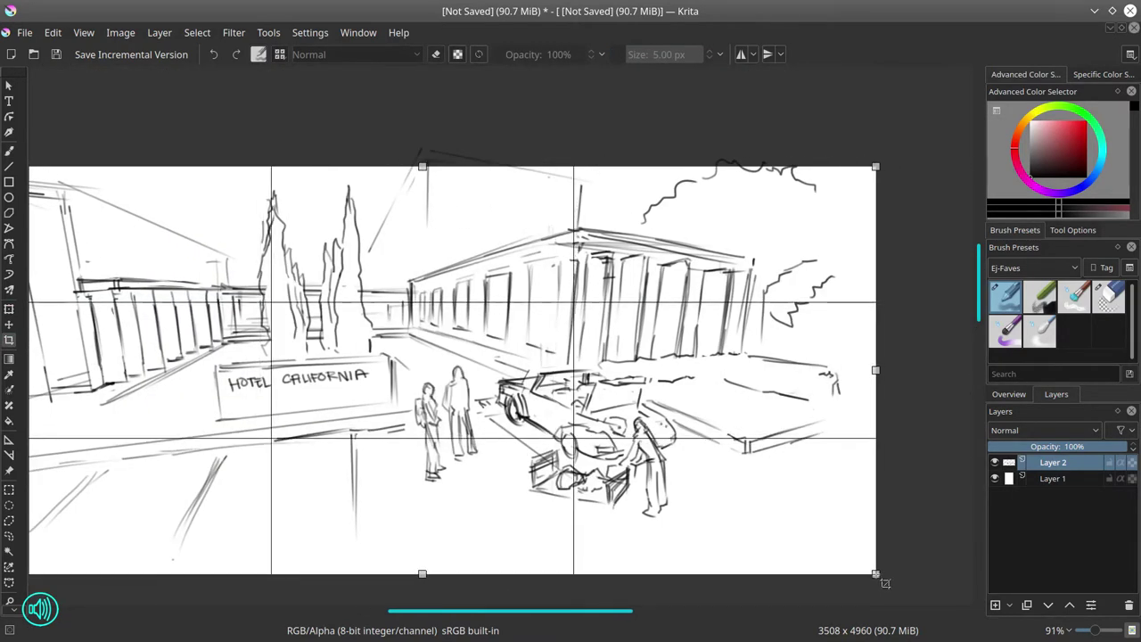
pyautogui.press('-')
pyautogui.moveTo(520, 467); pyautogui.dragTo(576, 494)
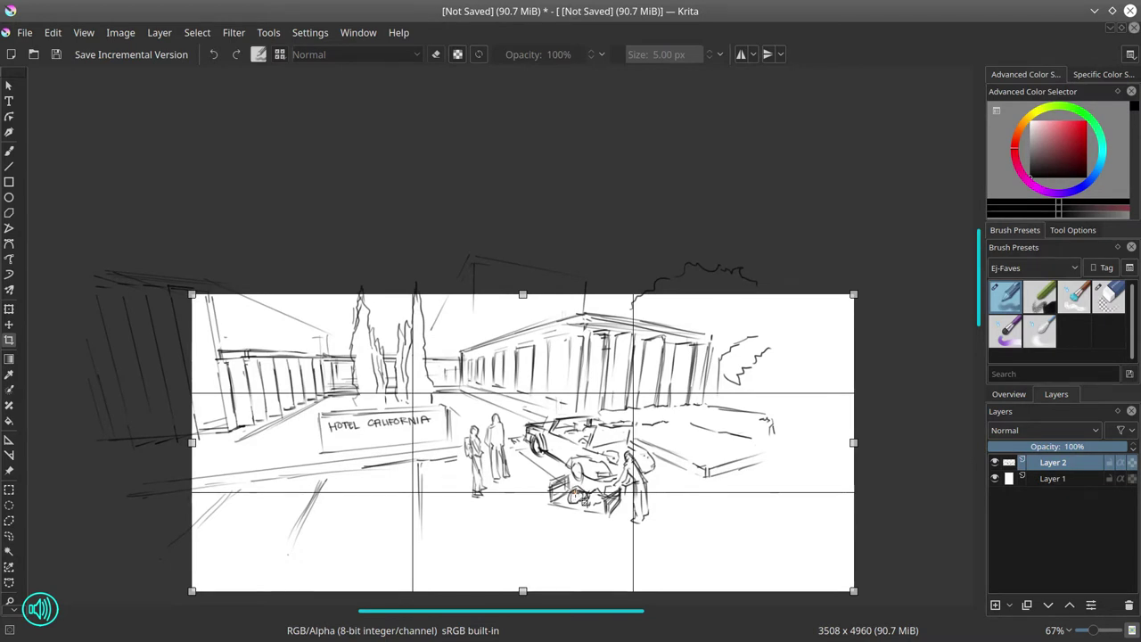
pyautogui.press('Return')
# Undo that crop and apply a wider crop extended left and up, about 1712 x 683
pyautogui.hotkey('ctrl', 'z')
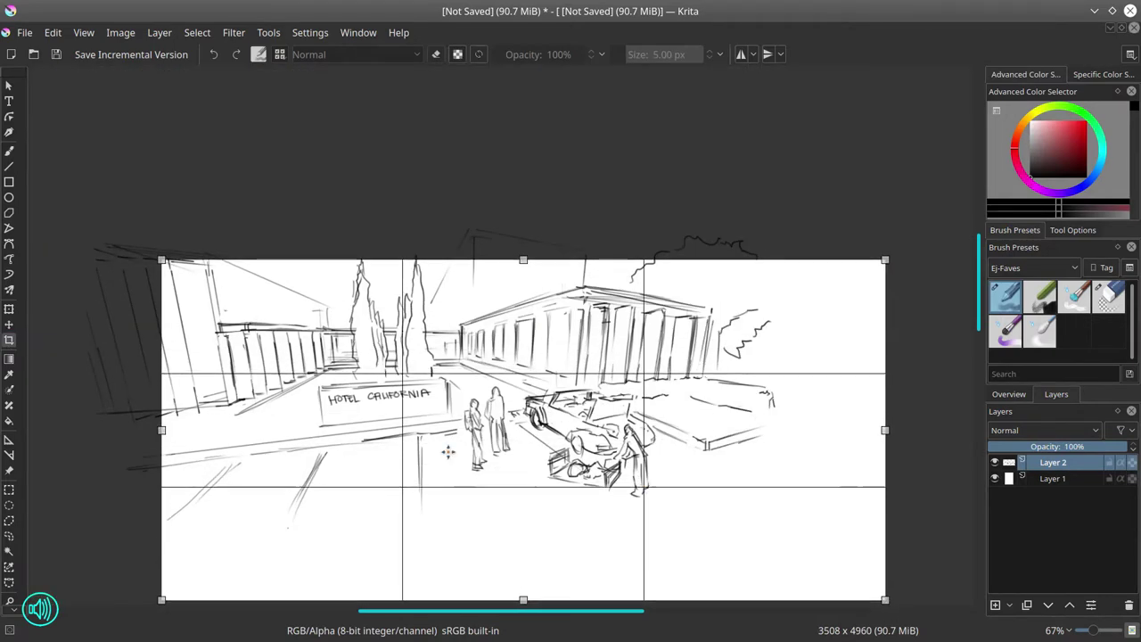
pyautogui.moveTo(158, 412); pyautogui.dragTo(57, 423)
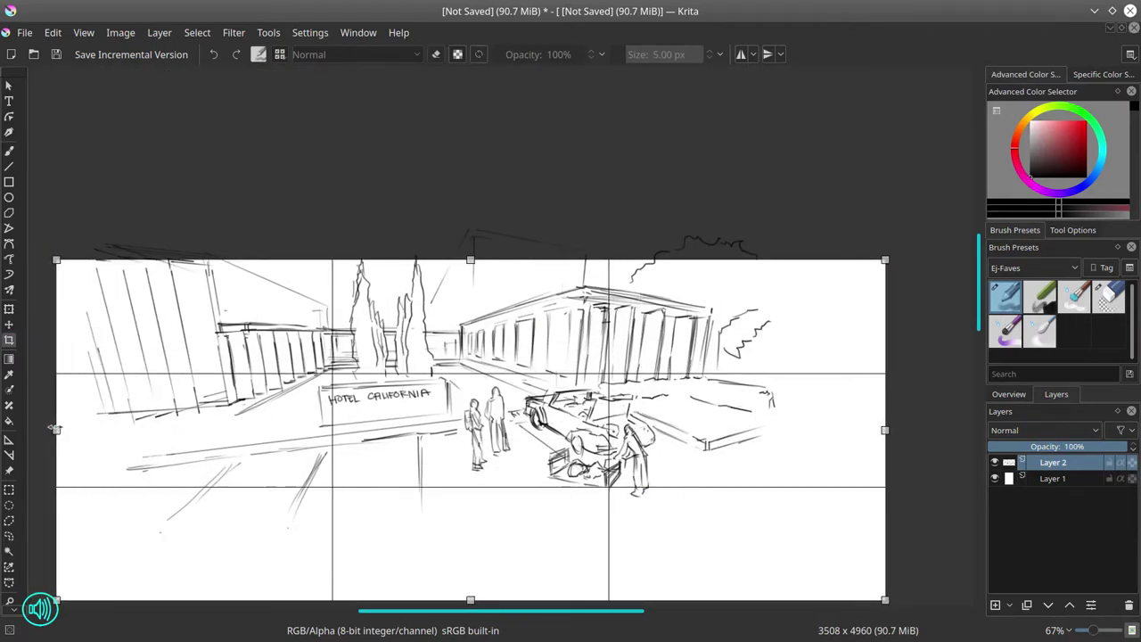
pyautogui.moveTo(477, 261); pyautogui.dragTo(505, 274)
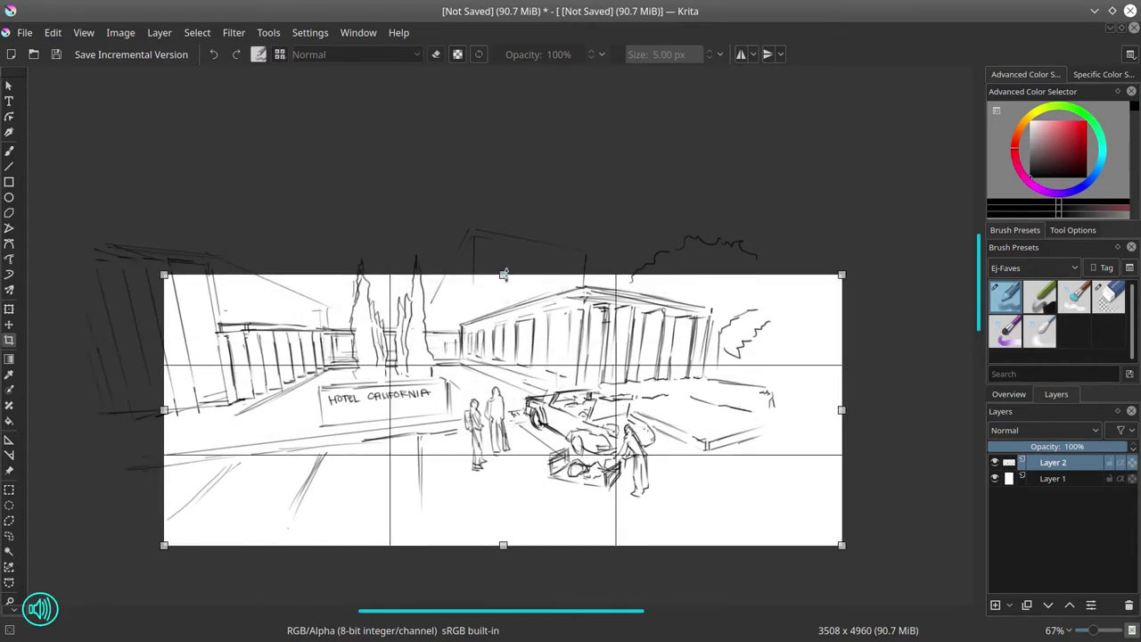
pyautogui.press('Return')
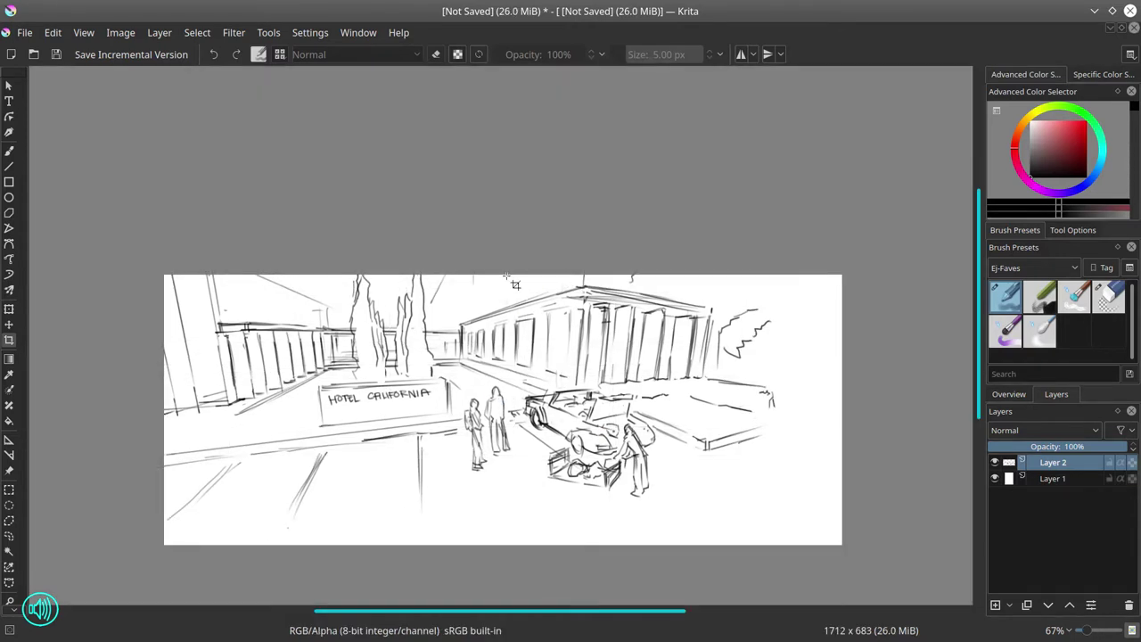
# Switch back to the brush and check the current image properties
pyautogui.press('b')
pyautogui.click(121, 33)
pyautogui.click(125, 64)
pyautogui.press('Escape')
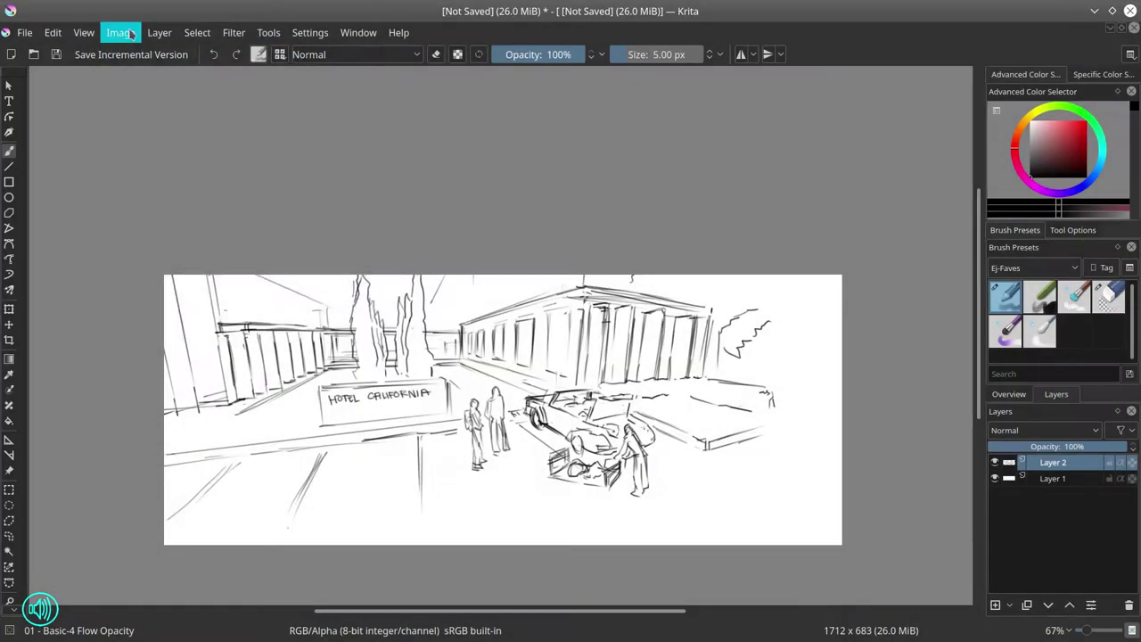
# Resize the canvas to 1700 x 680 px
pyautogui.click(129, 33)
pyautogui.click(160, 285)
pyautogui.click(565, 230)
pyautogui.press('BackSpace')
pyautogui.write('0')
pyautogui.click(553, 204)
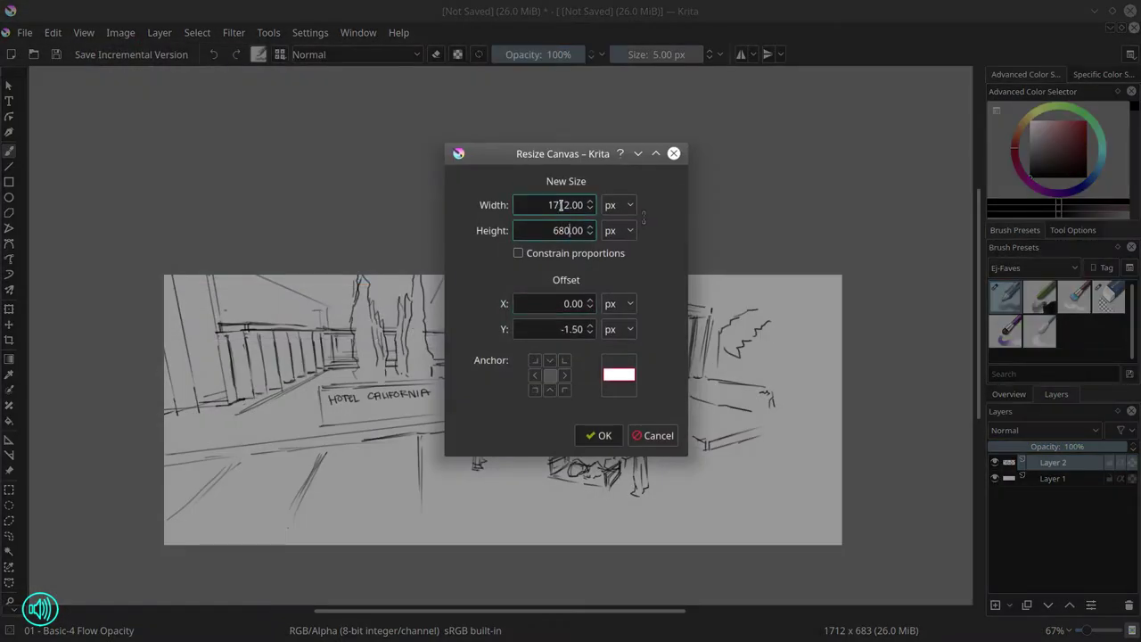
pyautogui.press('BackSpace')
pyautogui.press('BackSpace')
pyautogui.write('00')
pyautogui.press('Return')
# Save the sketch as 2018-12-06-DSG2818-Horrific-Hotel.kra in the dated project subfolder
pyautogui.hotkey('alt', 'f')
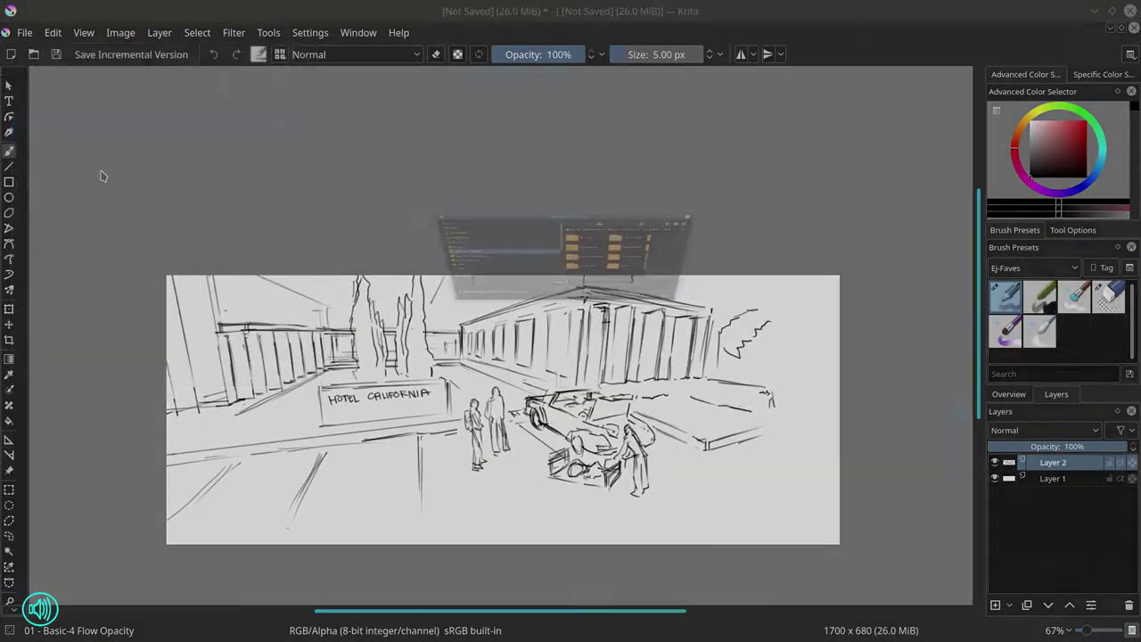
pyautogui.click(112, 114)
pyautogui.click(281, 246)
pyautogui.doubleClick(621, 267)
pyautogui.rightClick(631, 394)
pyautogui.click(657, 473)
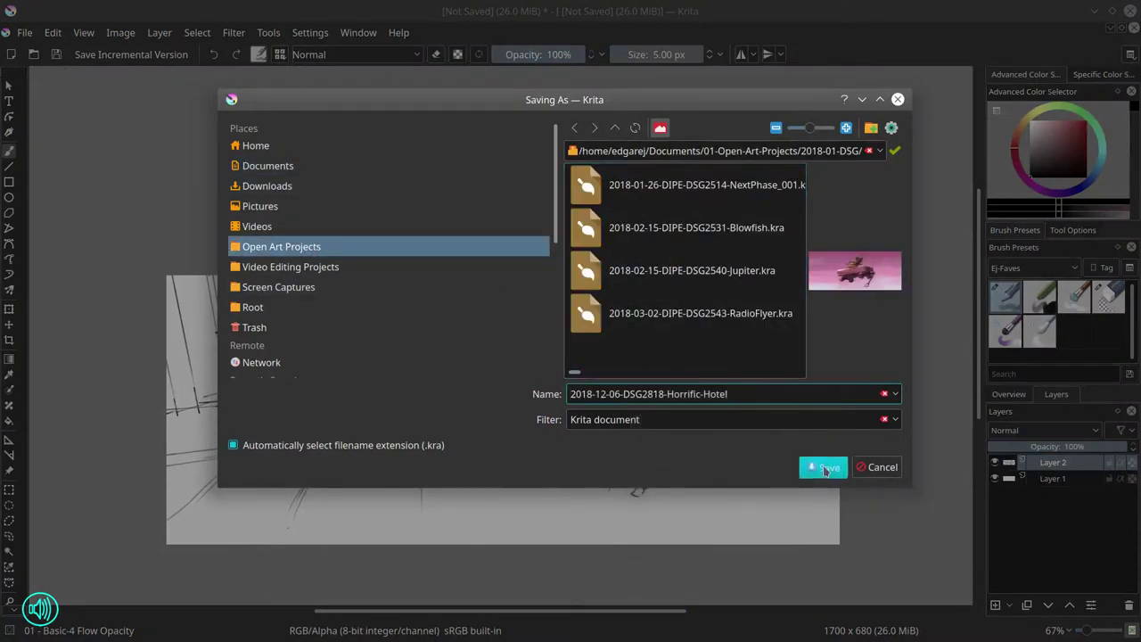
pyautogui.click(822, 464)
# Extend the right sidewalk to the edge, draw a horizon line, and sketch upper-right foliage
pyautogui.moveTo(773, 434); pyautogui.dragTo(838, 424)
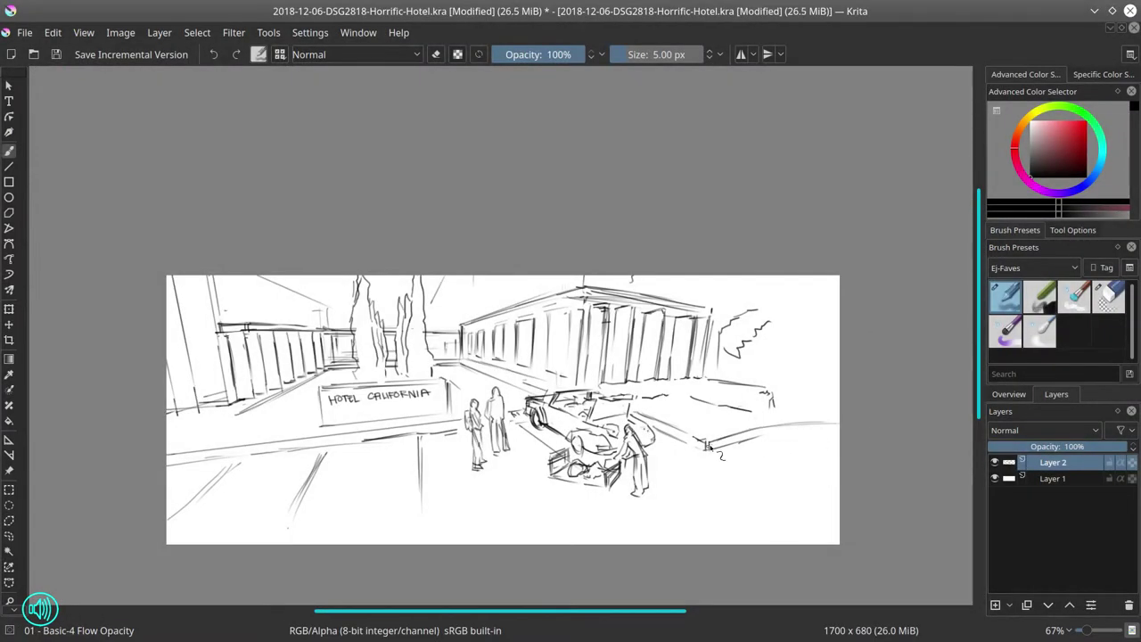
pyautogui.moveTo(708, 447); pyautogui.dragTo(802, 425)
pyautogui.moveTo(782, 391); pyautogui.dragTo(837, 387)
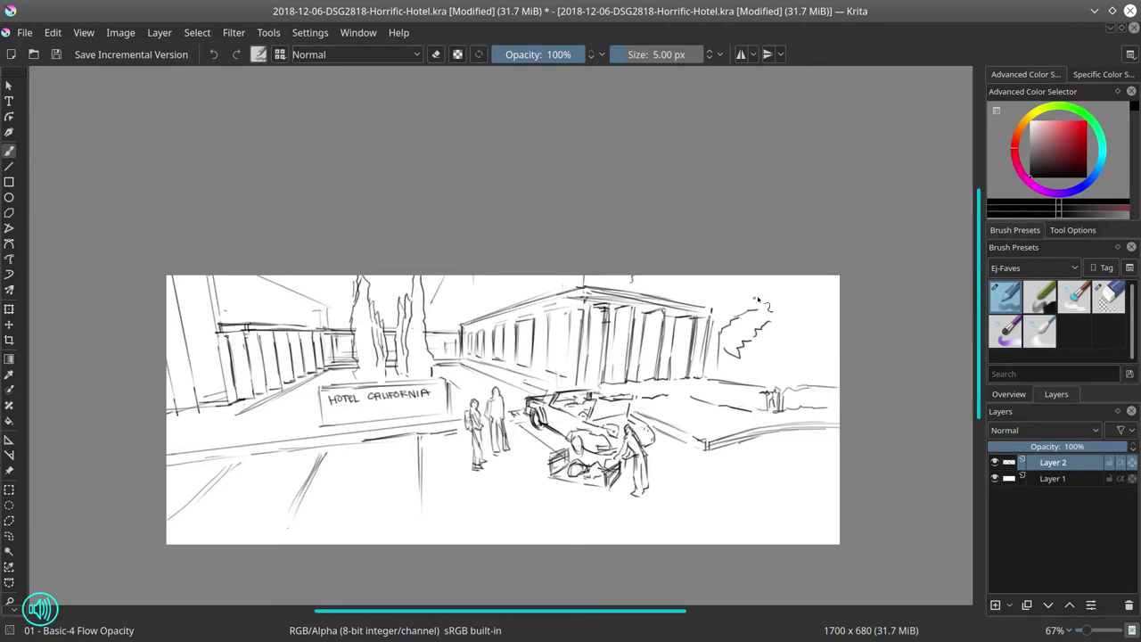
pyautogui.moveTo(764, 310)
pyautogui.mouseDown()
pyautogui.moveTo(787, 326)
pyautogui.moveTo(807, 313)
pyautogui.moveTo(798, 276)
pyautogui.mouseUp()
pyautogui.moveTo(759, 350); pyautogui.dragTo(826, 336)
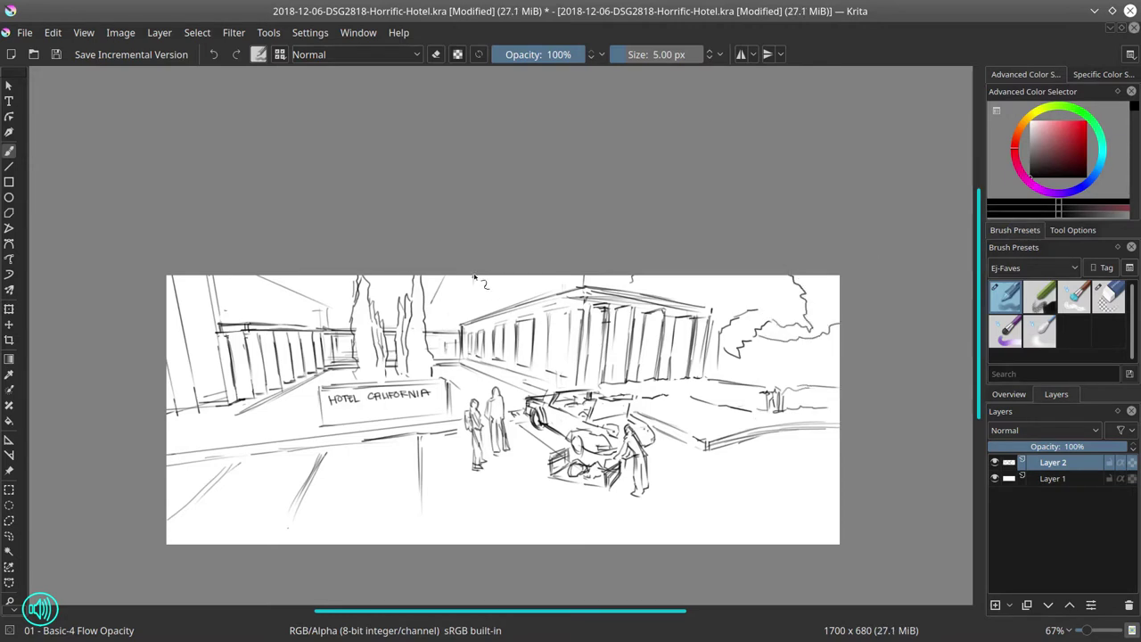
# Refine the hotel and left building, erasing stray window hatching, then touch up the cart and figure
pyautogui.moveTo(472, 275); pyautogui.dragTo(474, 312)
pyautogui.moveTo(244, 283)
pyautogui.mouseDown()
pyautogui.moveTo(273, 317)
pyautogui.moveTo(281, 300)
pyautogui.moveTo(303, 303)
pyautogui.moveTo(322, 328)
pyautogui.mouseUp()
pyautogui.press('/')
pyautogui.moveTo(250, 283)
pyautogui.mouseDown()
pyautogui.moveTo(269, 307)
pyautogui.moveTo(307, 312)
pyautogui.moveTo(242, 303)
pyautogui.mouseUp()
pyautogui.press('/')
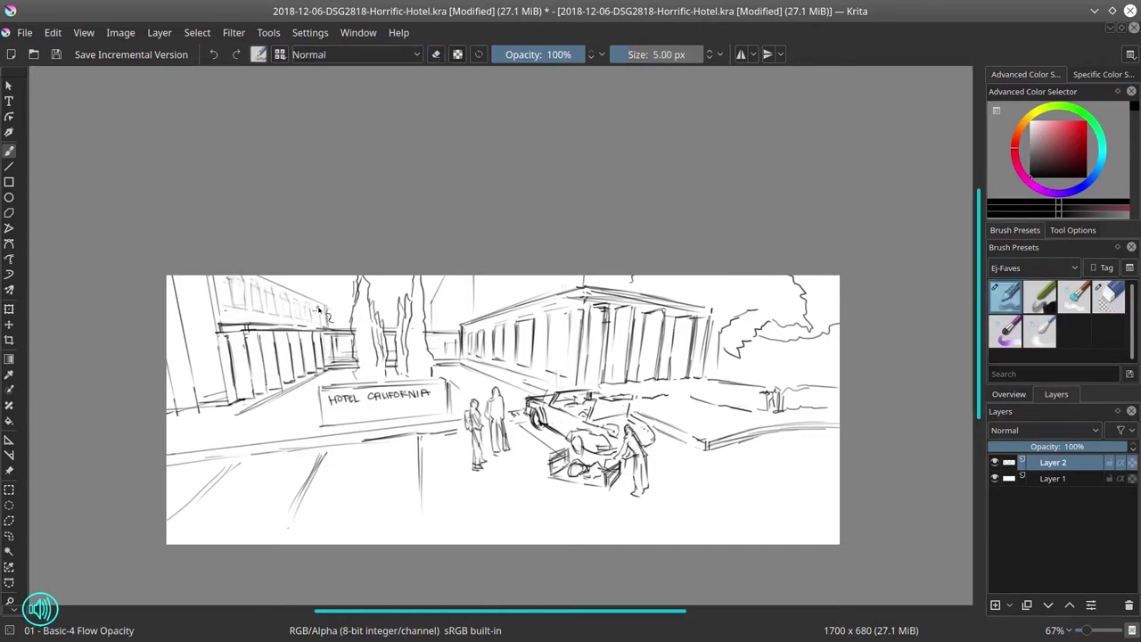
pyautogui.moveTo(319, 308); pyautogui.dragTo(321, 325)
pyautogui.moveTo(287, 283); pyautogui.dragTo(332, 307)
pyautogui.moveTo(555, 479); pyautogui.dragTo(615, 489)
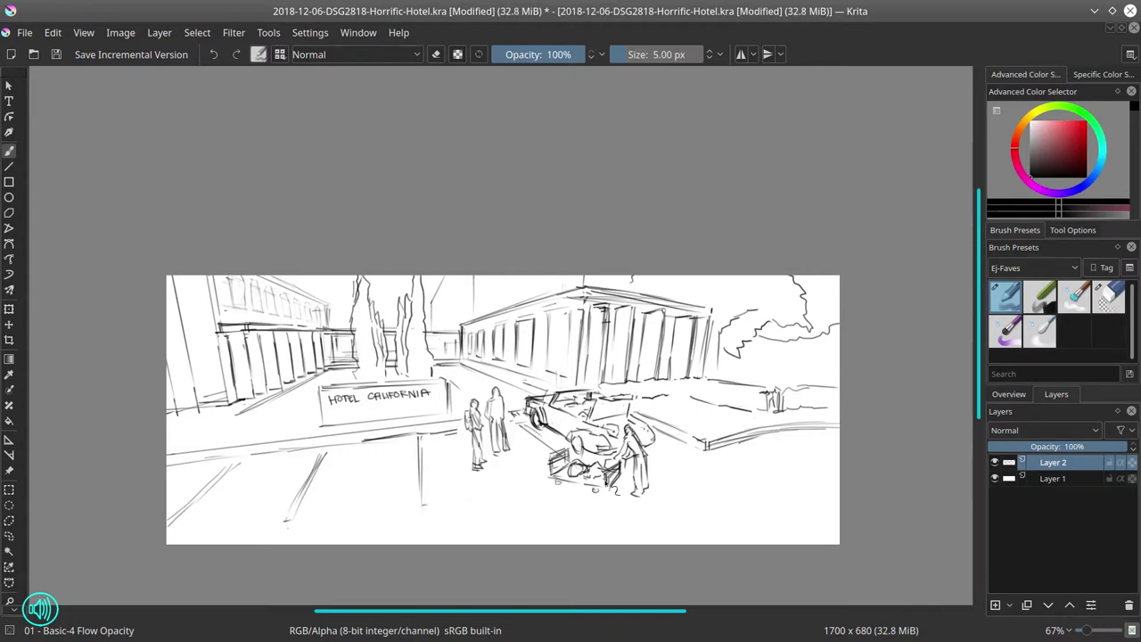
pyautogui.moveTo(647, 444)
pyautogui.mouseDown()
pyautogui.moveTo(637, 469)
pyautogui.moveTo(661, 453)
pyautogui.moveTo(656, 472)
pyautogui.mouseUp()
# Save the document, then flood-fill Layer 1 with dark blue
pyautogui.scroll(-2, 670, 389)
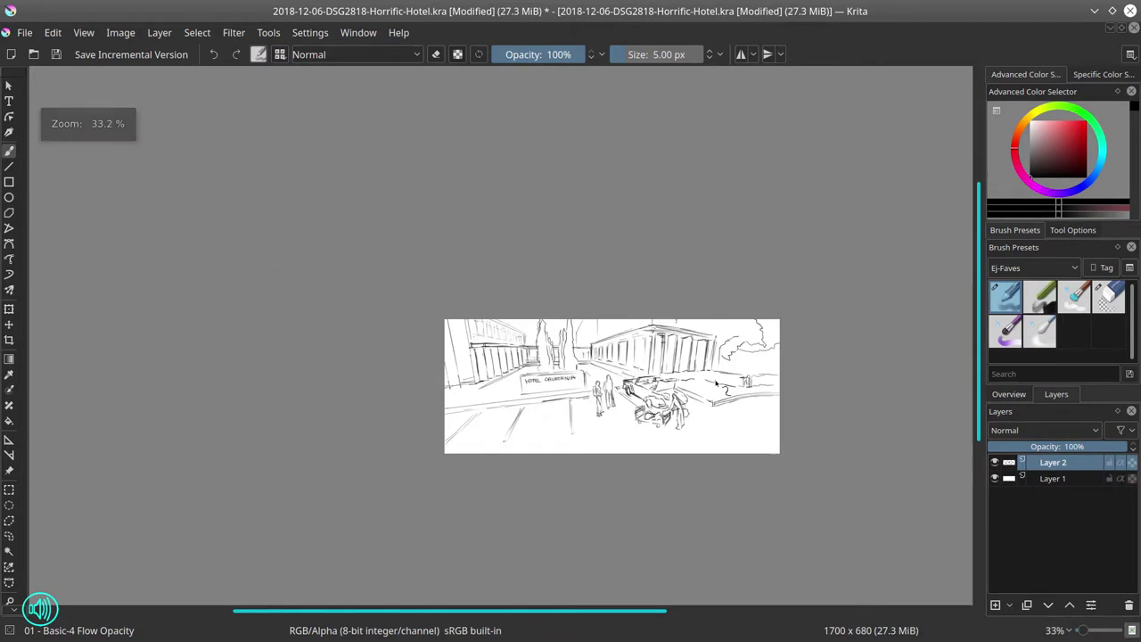
pyautogui.hotkey('ctrl', 's')
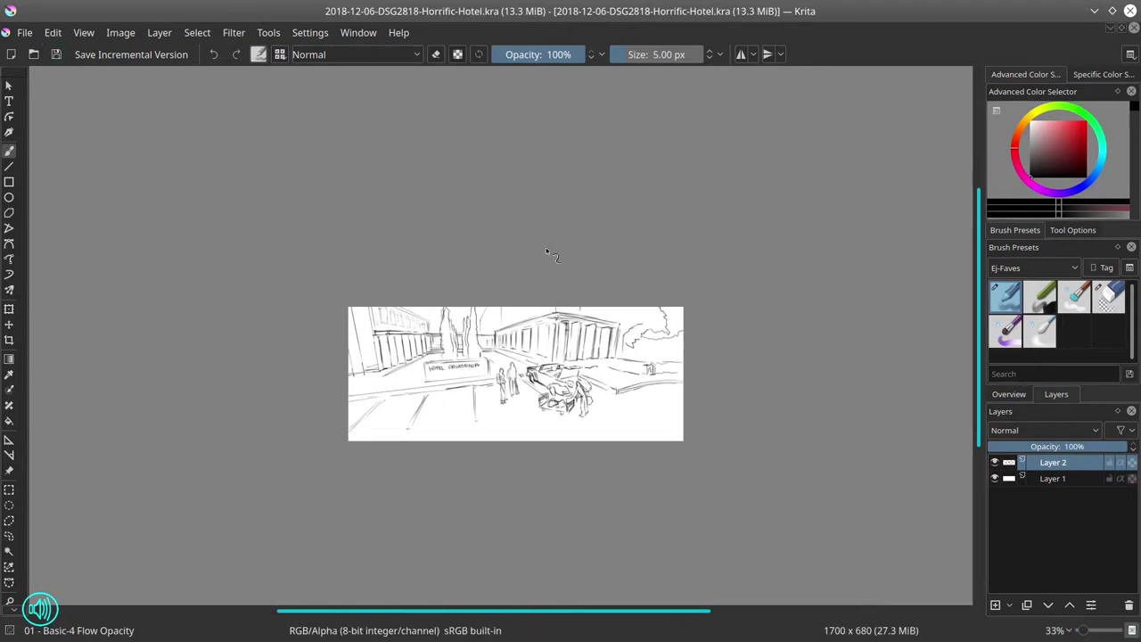
pyautogui.click(1052, 478)
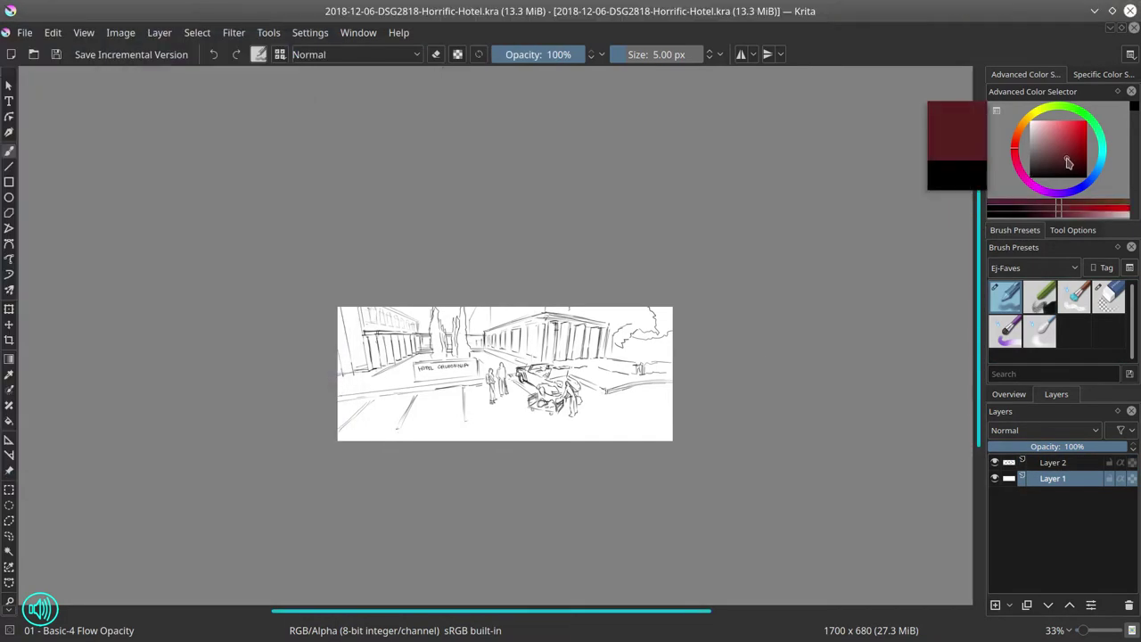
pyautogui.click(9, 421)
pyautogui.click(463, 406)
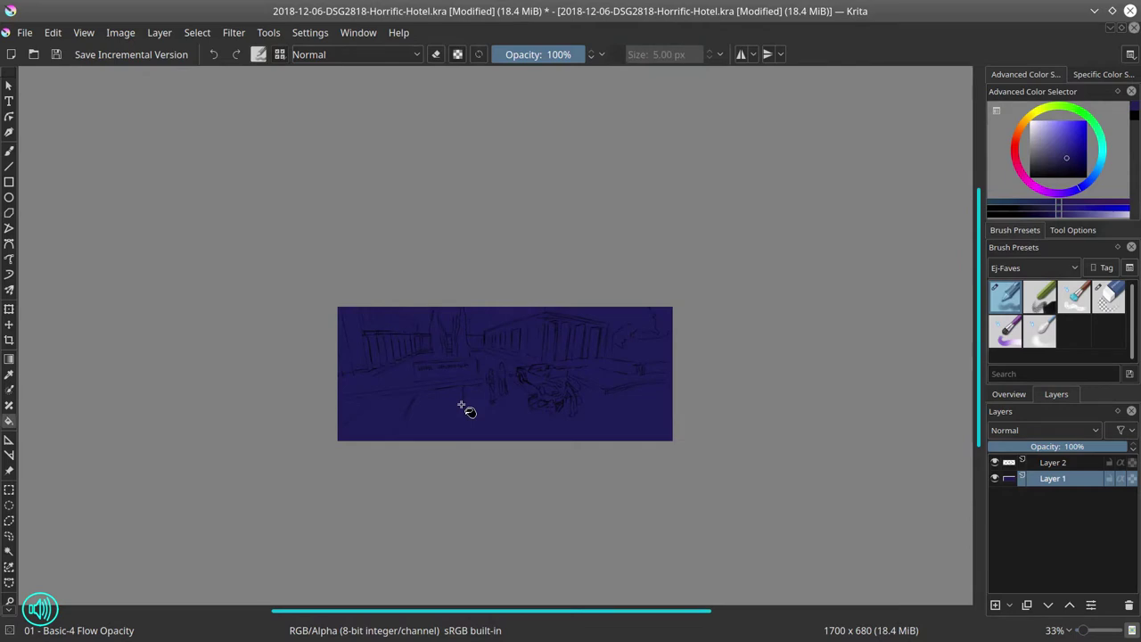
# Pick a light peach paint colour from an orange hue
pyautogui.click(1018, 127)
pyautogui.click(1071, 143)
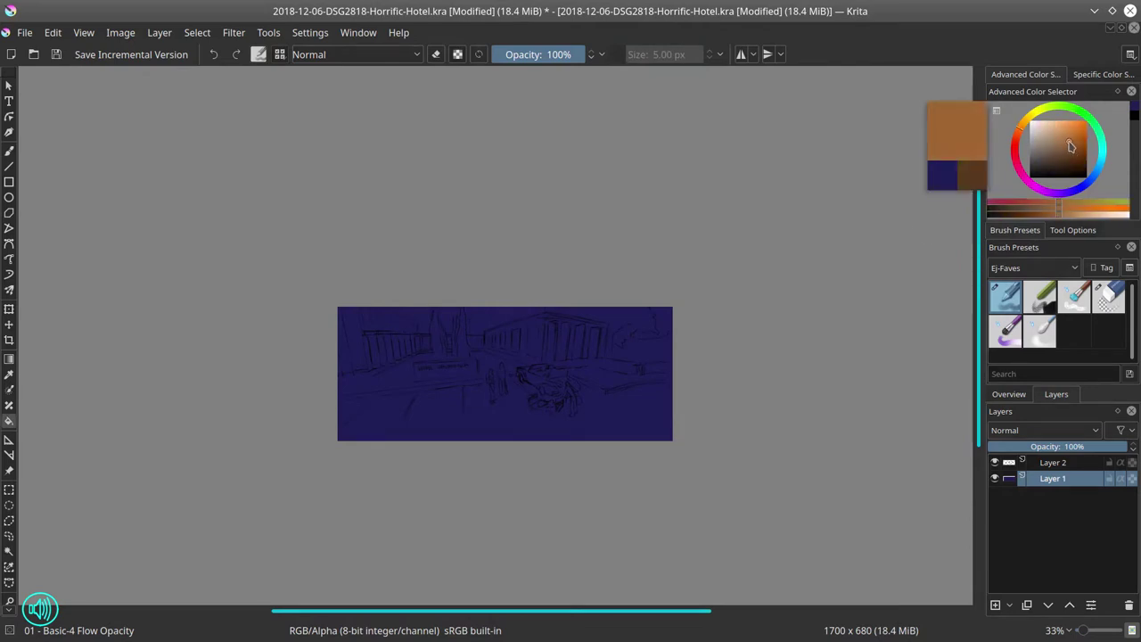
pyautogui.moveTo(1071, 142); pyautogui.dragTo(1050, 139)
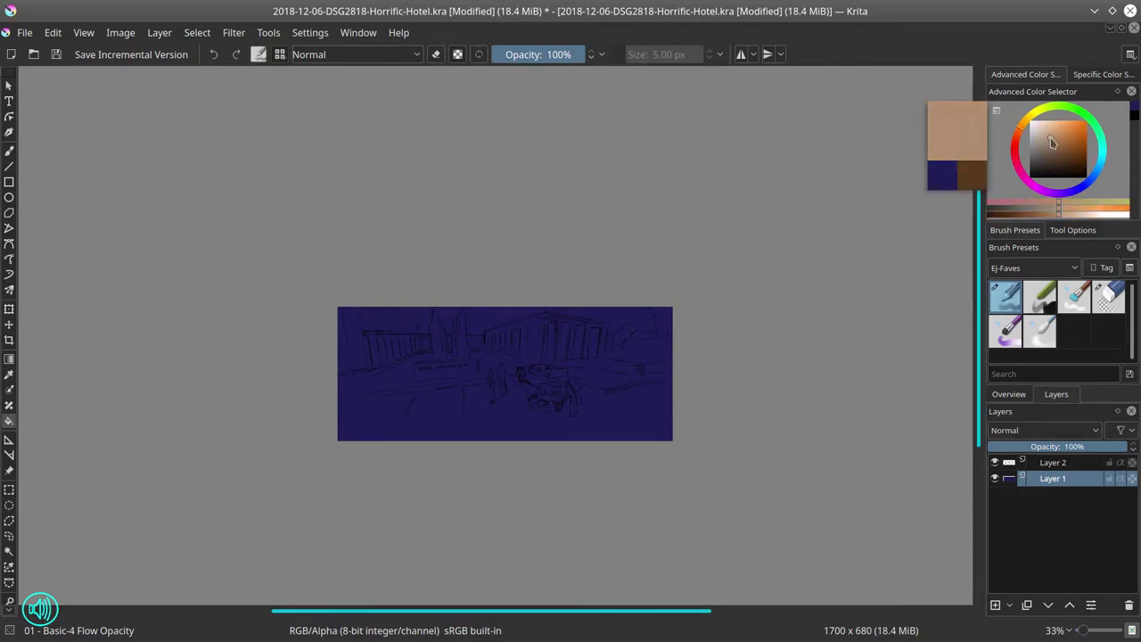
pyautogui.scroll(2, 611, 402)
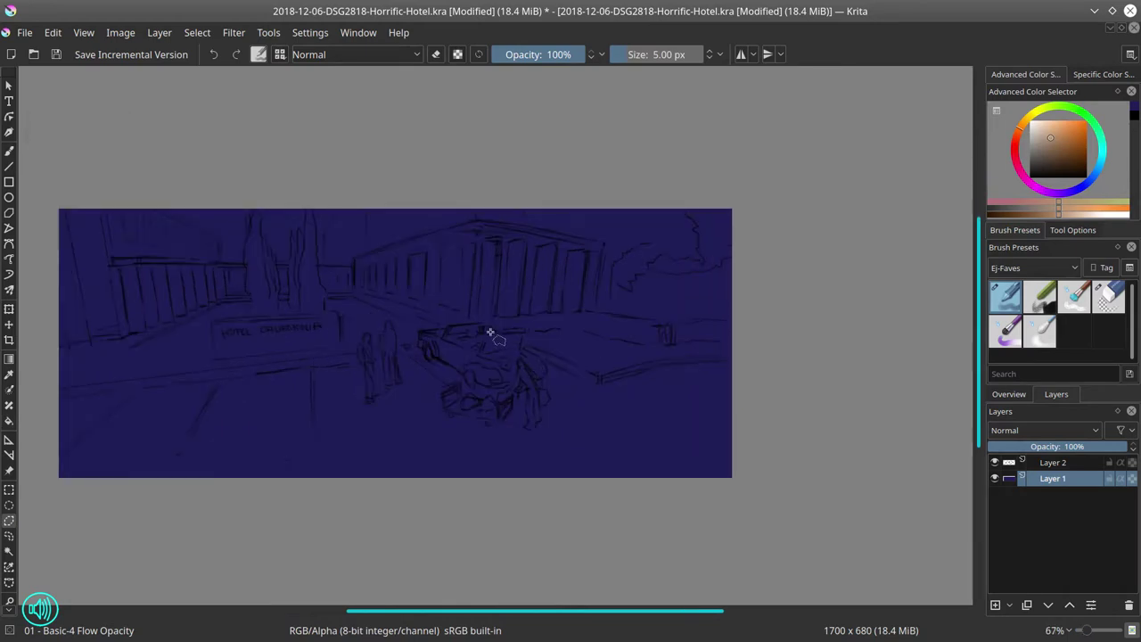
# Select the area below the car with polygonal selection outlines
pyautogui.moveTo(490, 333)
pyautogui.mouseDown()
pyautogui.moveTo(524, 332)
pyautogui.moveTo(486, 349)
pyautogui.moveTo(489, 334)
pyautogui.mouseUp()
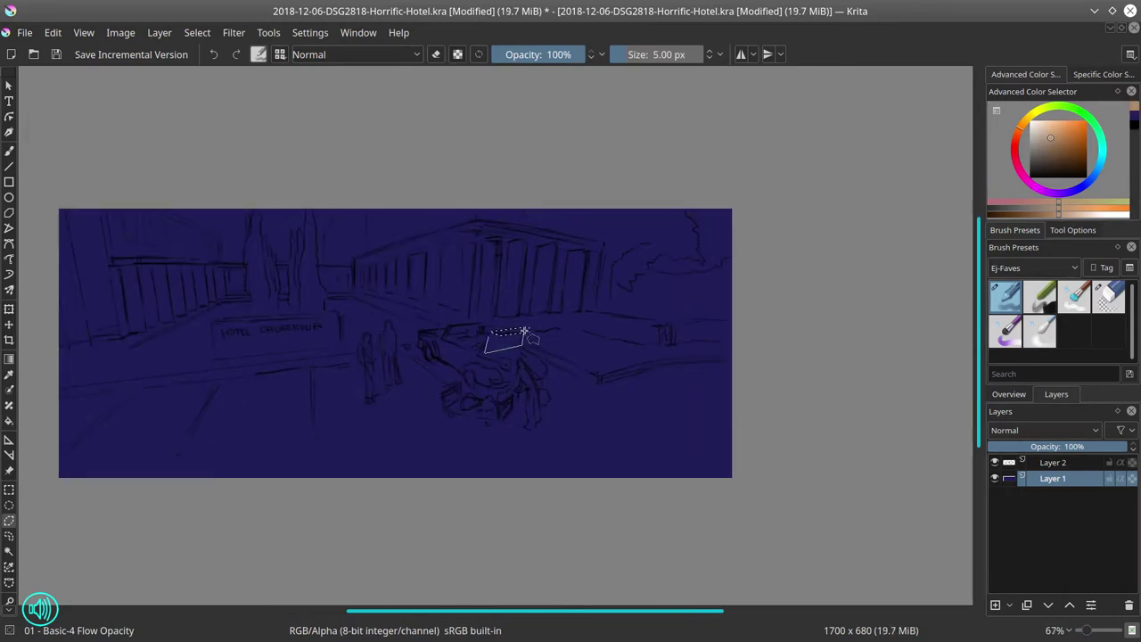
pyautogui.click(1063, 234)
pyautogui.click(484, 364)
pyautogui.click(487, 384)
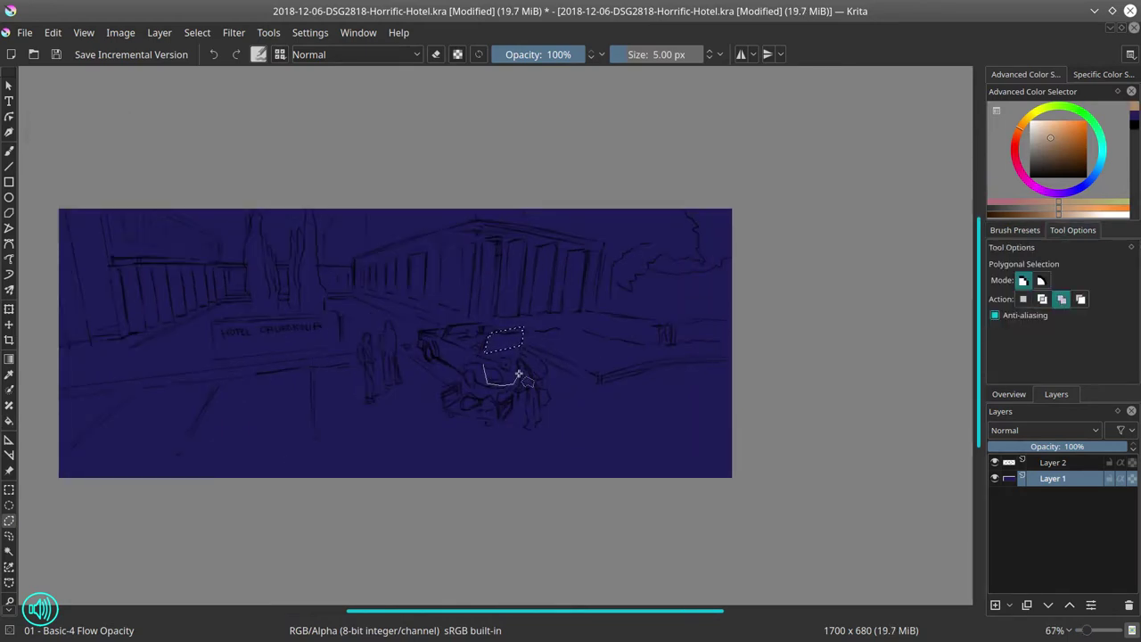
pyautogui.click(518, 379)
pyautogui.click(543, 384)
pyautogui.click(545, 366)
pyautogui.doubleClick(520, 359)
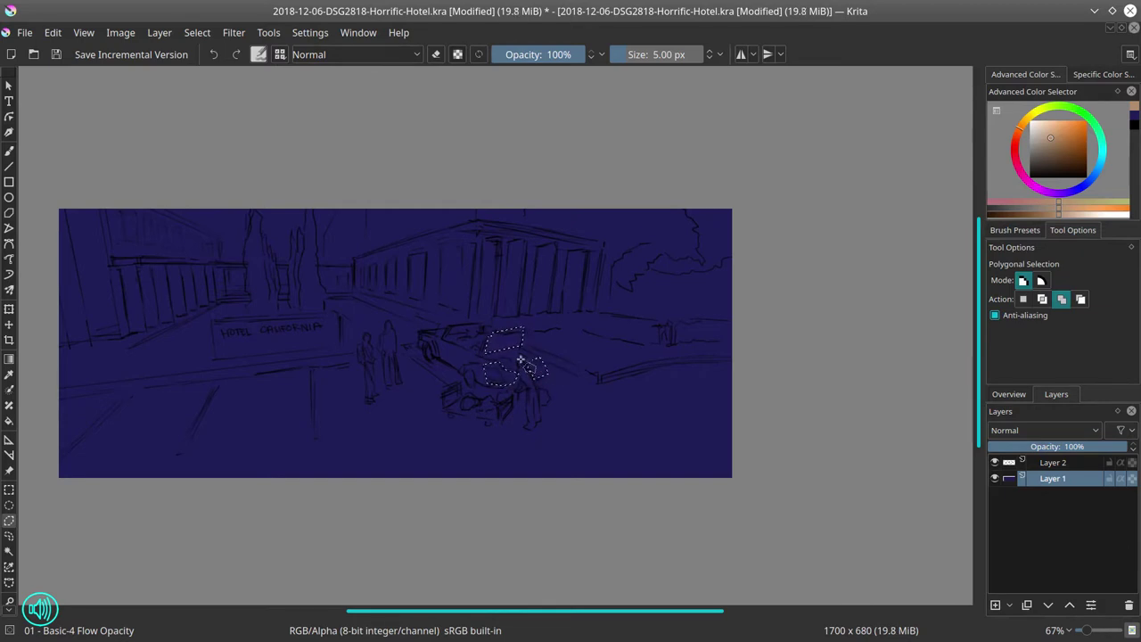
pyautogui.click(537, 421)
pyautogui.doubleClick(544, 385)
# Add the right sidewalk area, from the car to below the canvas, to the selection
pyautogui.click(544, 366)
pyautogui.click(597, 383)
pyautogui.click(685, 363)
pyautogui.click(771, 361)
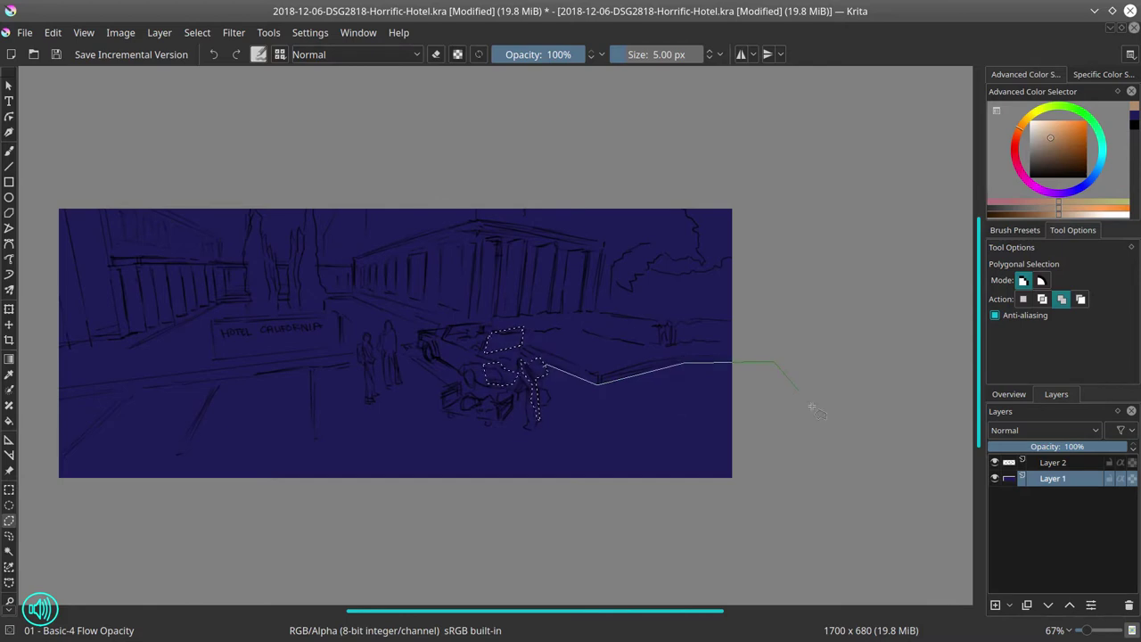
pyautogui.click(813, 410)
pyautogui.click(790, 502)
pyautogui.click(667, 533)
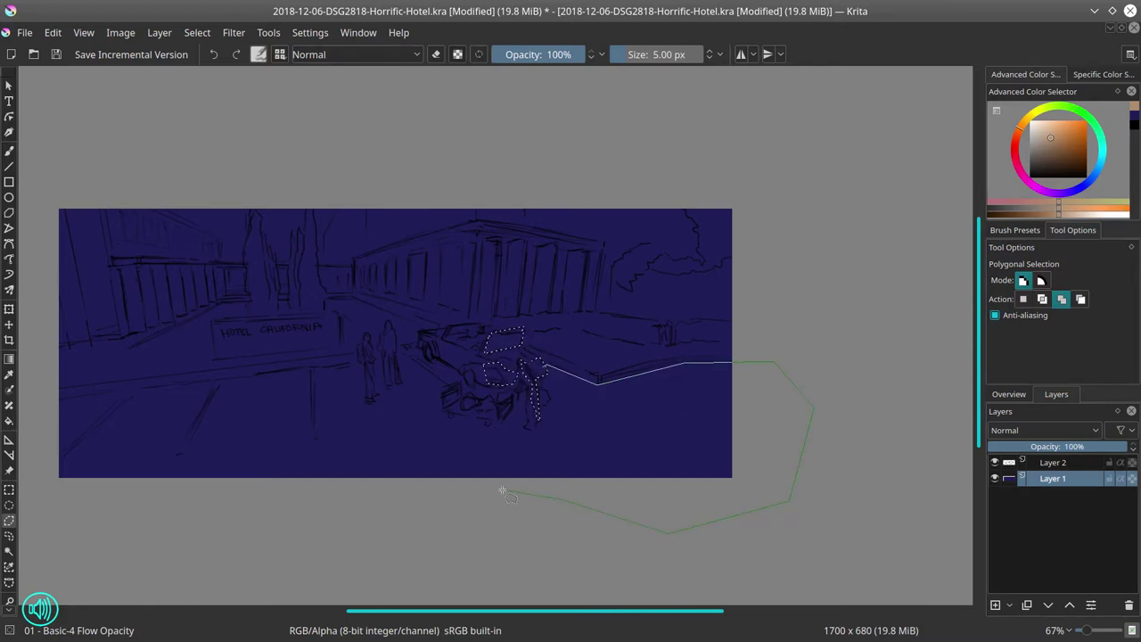
pyautogui.doubleClick(540, 380)
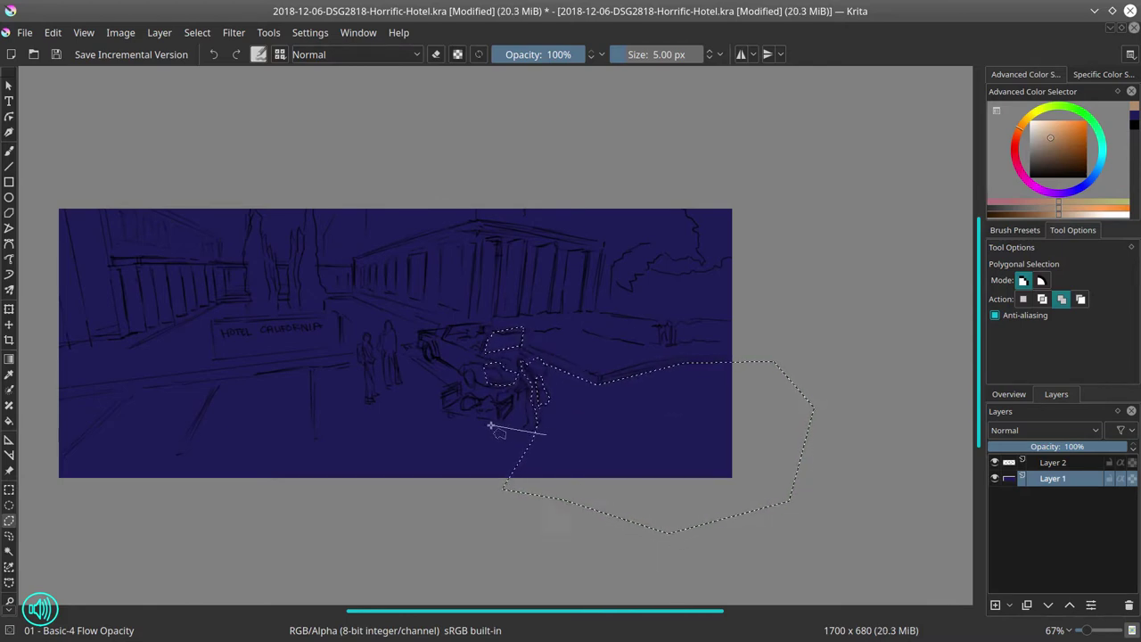
# Add the road beneath the car and the left side down to the bottom edge
pyautogui.click(390, 409)
pyautogui.click(419, 392)
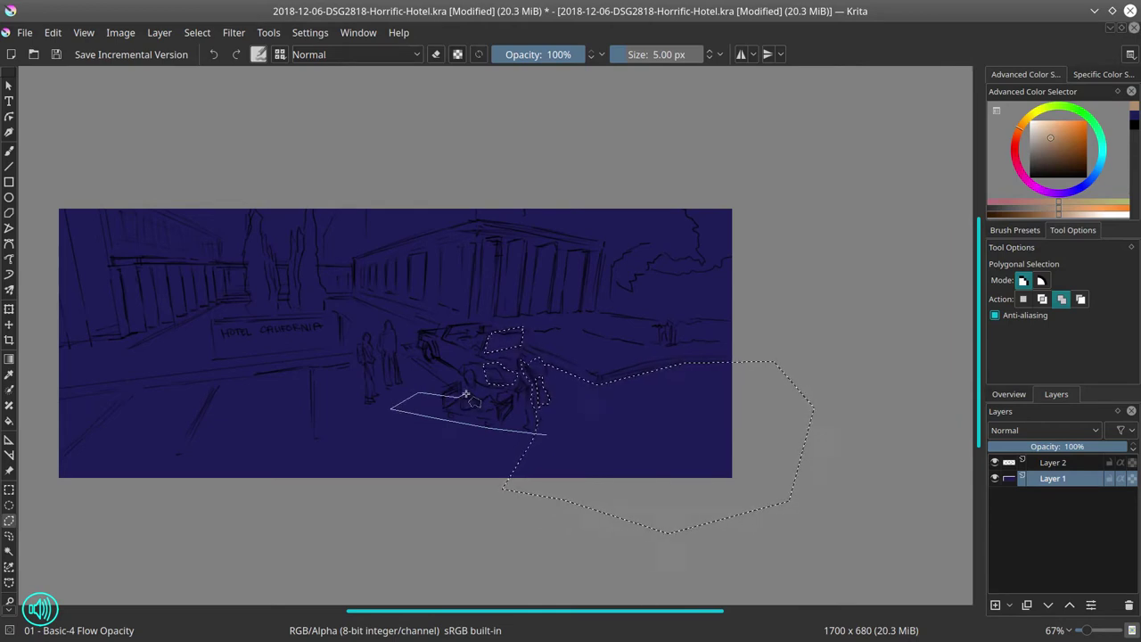
pyautogui.click(465, 395)
pyautogui.click(505, 389)
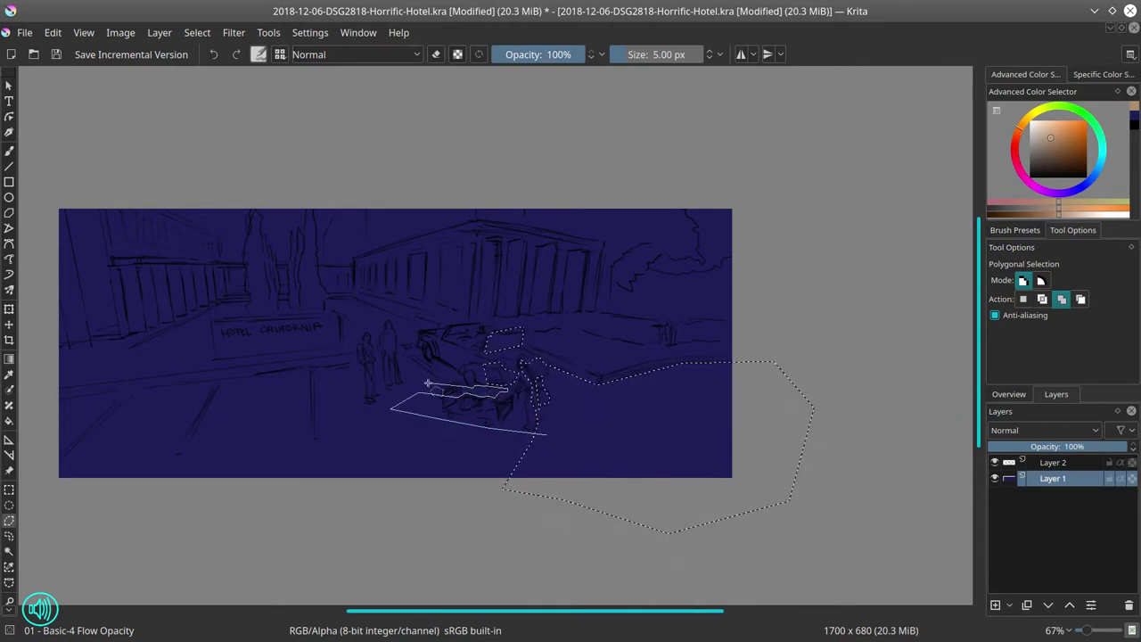
pyautogui.click(375, 391)
pyautogui.click(373, 402)
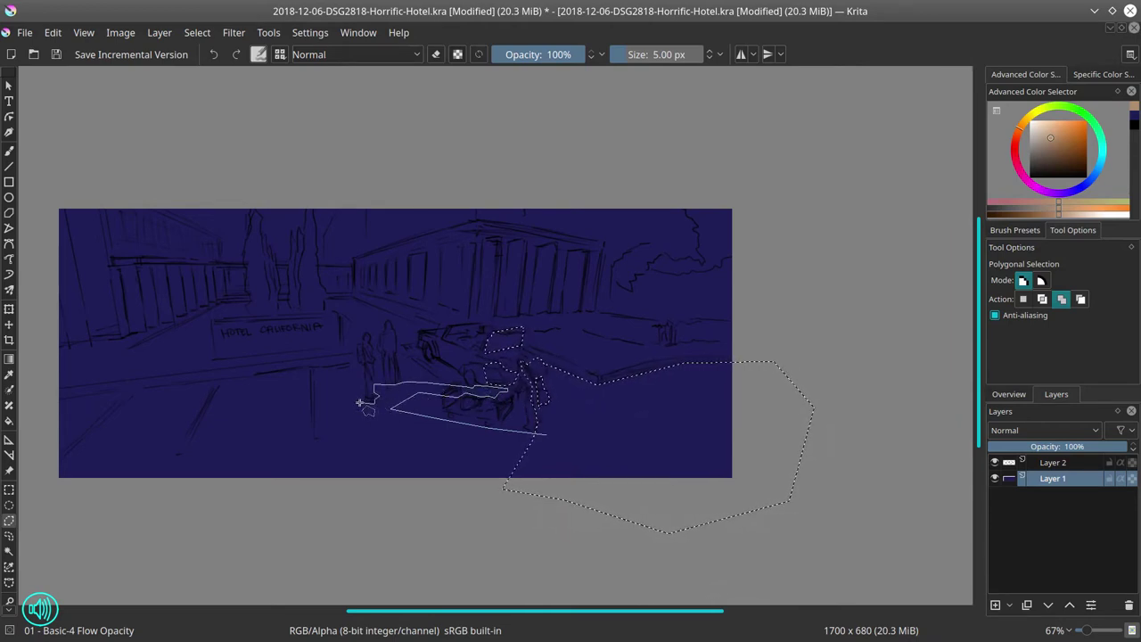
pyautogui.click(314, 393)
pyautogui.click(273, 365)
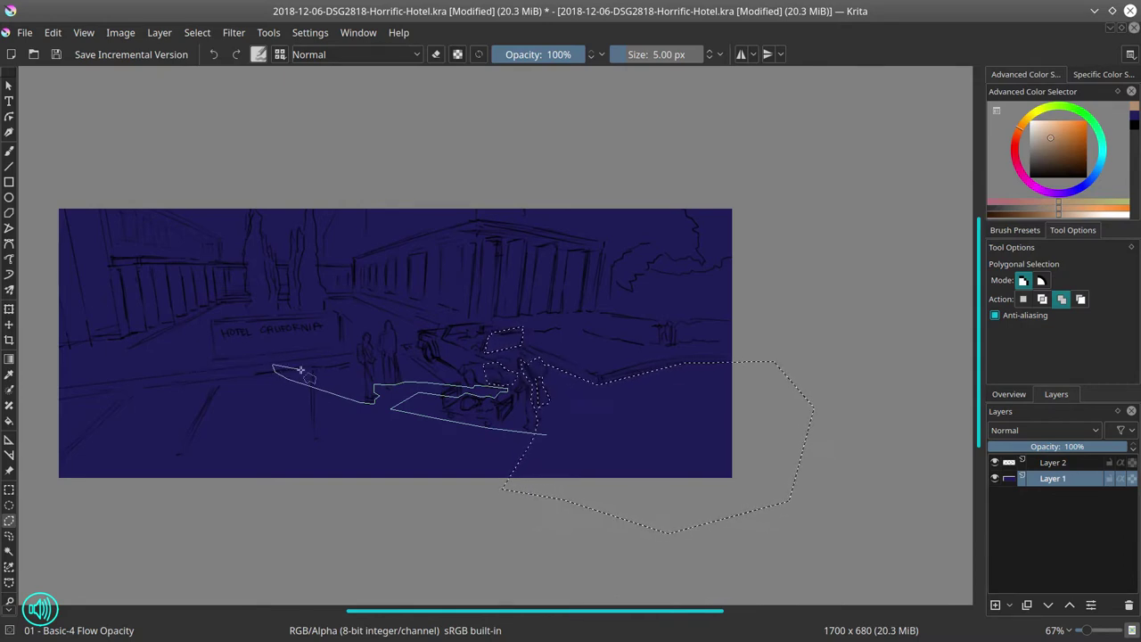
pyautogui.click(364, 383)
pyautogui.click(335, 314)
pyautogui.click(210, 321)
pyautogui.click(47, 483)
pyautogui.click(111, 551)
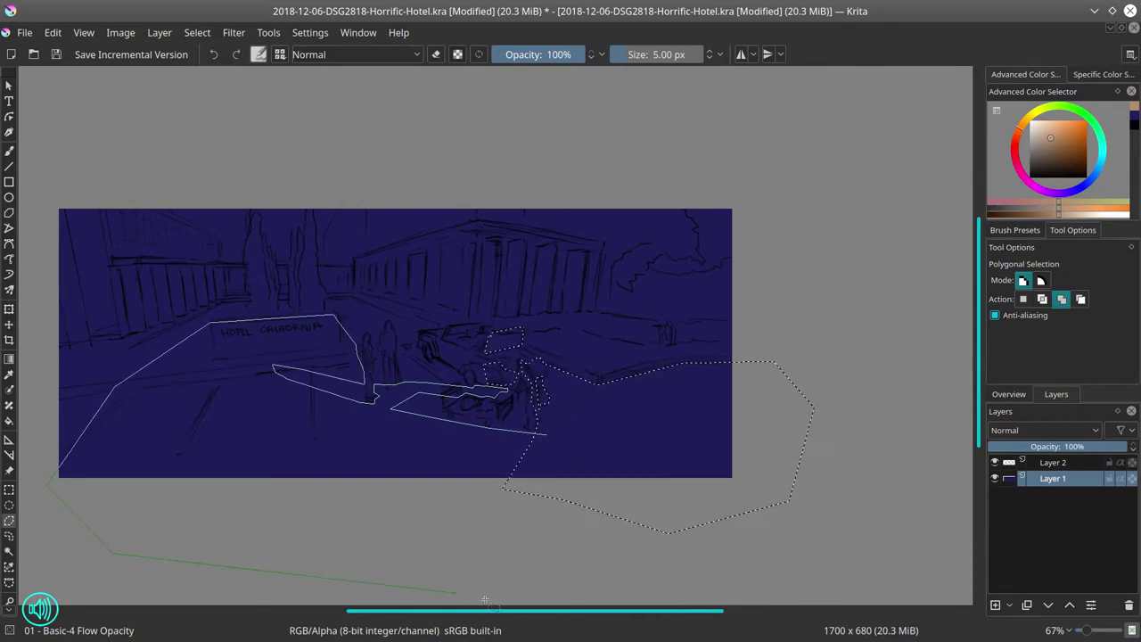
pyautogui.click(504, 597)
pyautogui.doubleClick(558, 499)
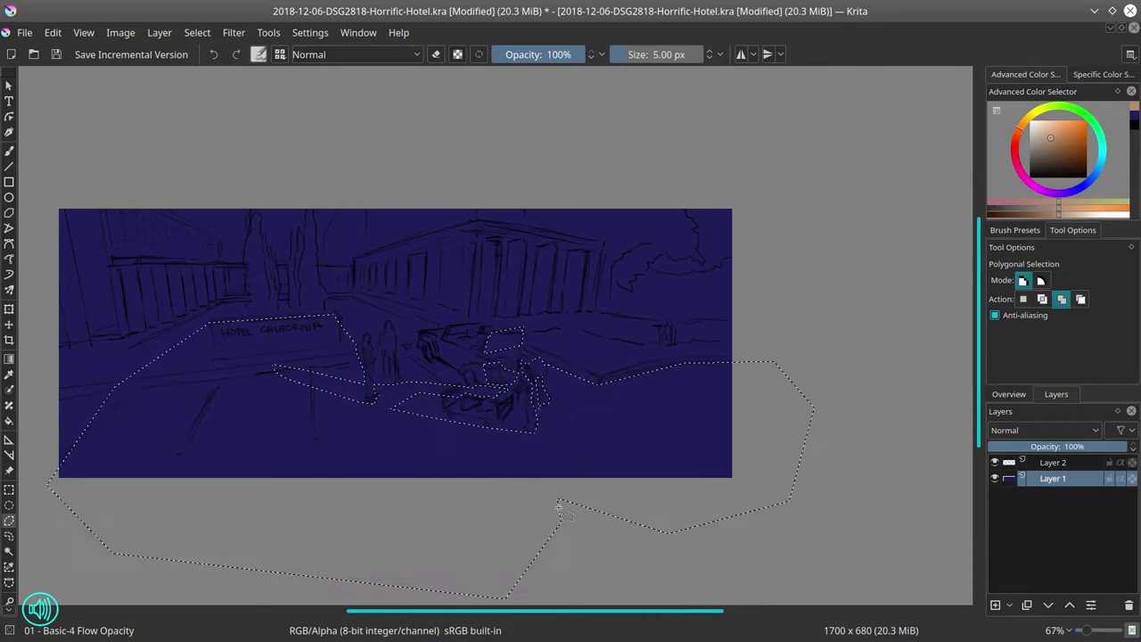
# Add an outline around the standing figures to the selection
pyautogui.click(386, 325)
pyautogui.click(401, 385)
pyautogui.click(376, 400)
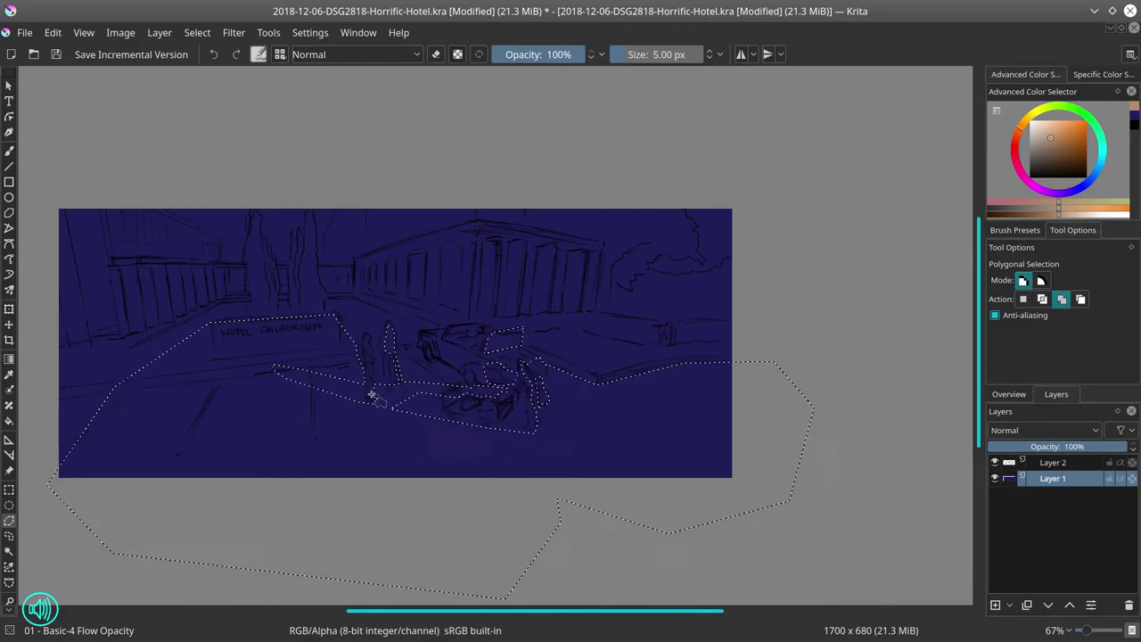
pyautogui.doubleClick(368, 341)
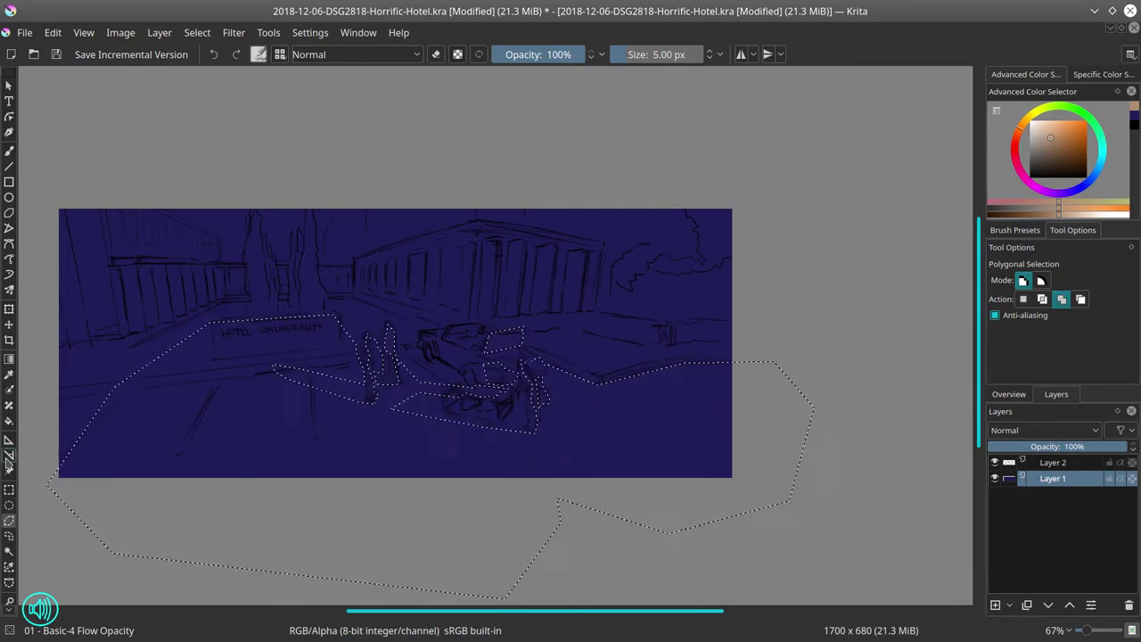
# Undo a trial tan fill and add a right-side polygon in Add selection mode
pyautogui.click(9, 421)
pyautogui.click(434, 458)
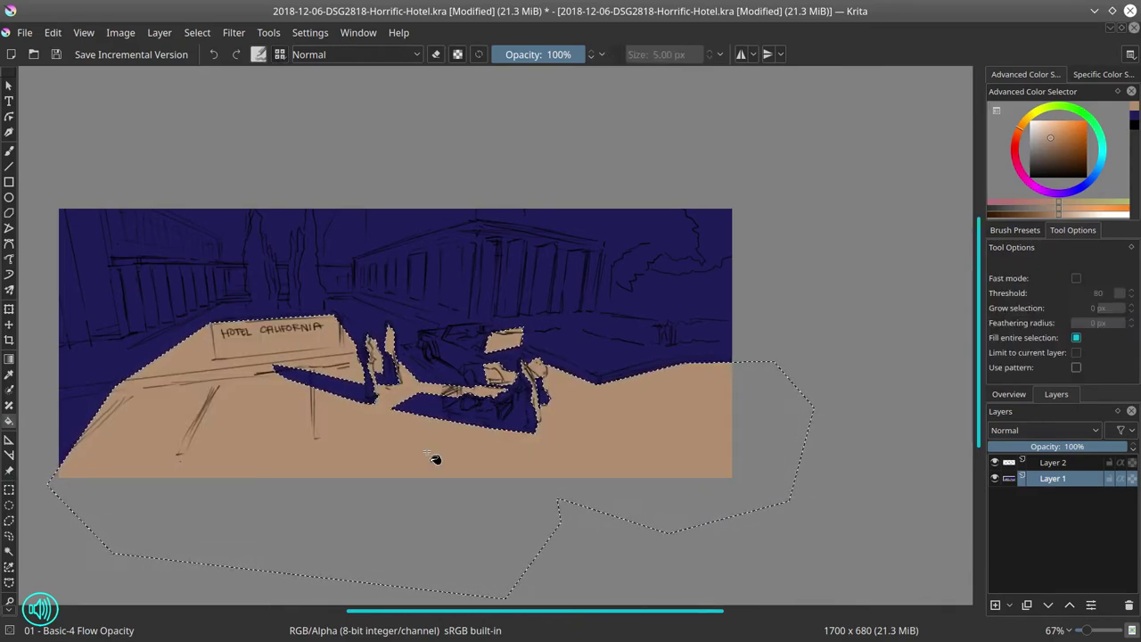
pyautogui.hotkey('ctrl', 'shift', 'a')
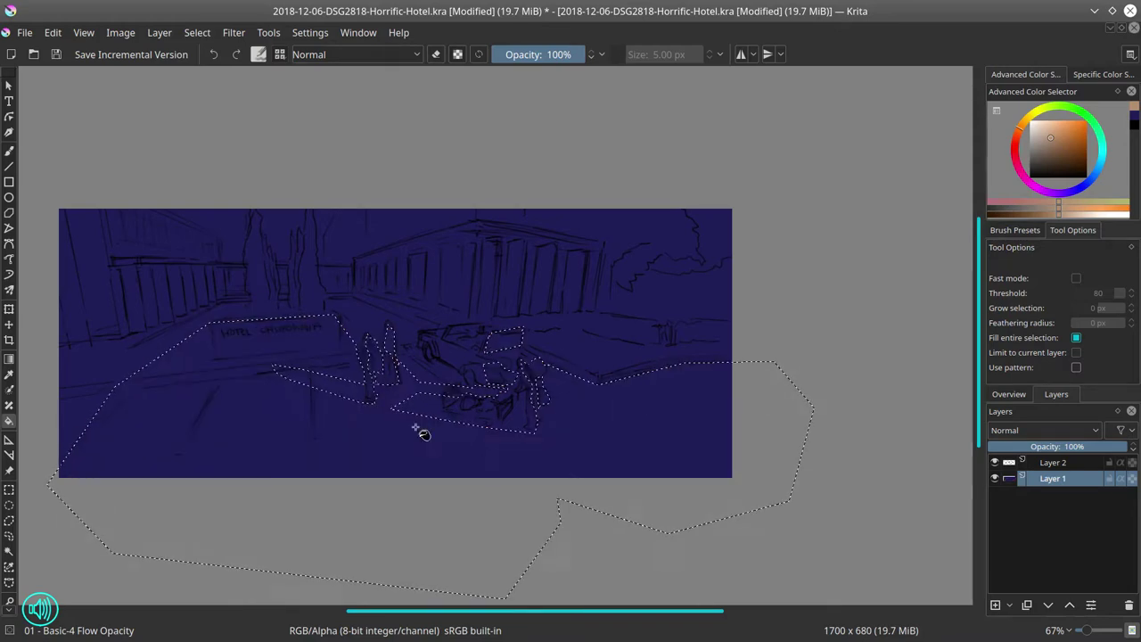
pyautogui.click(9, 519)
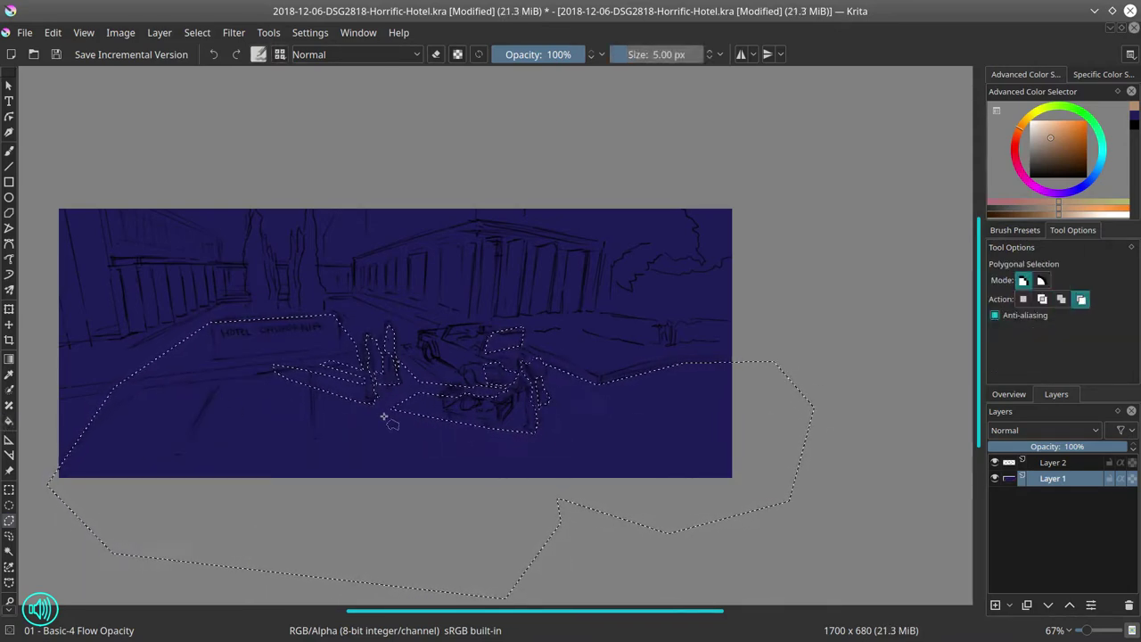
pyautogui.press('a')
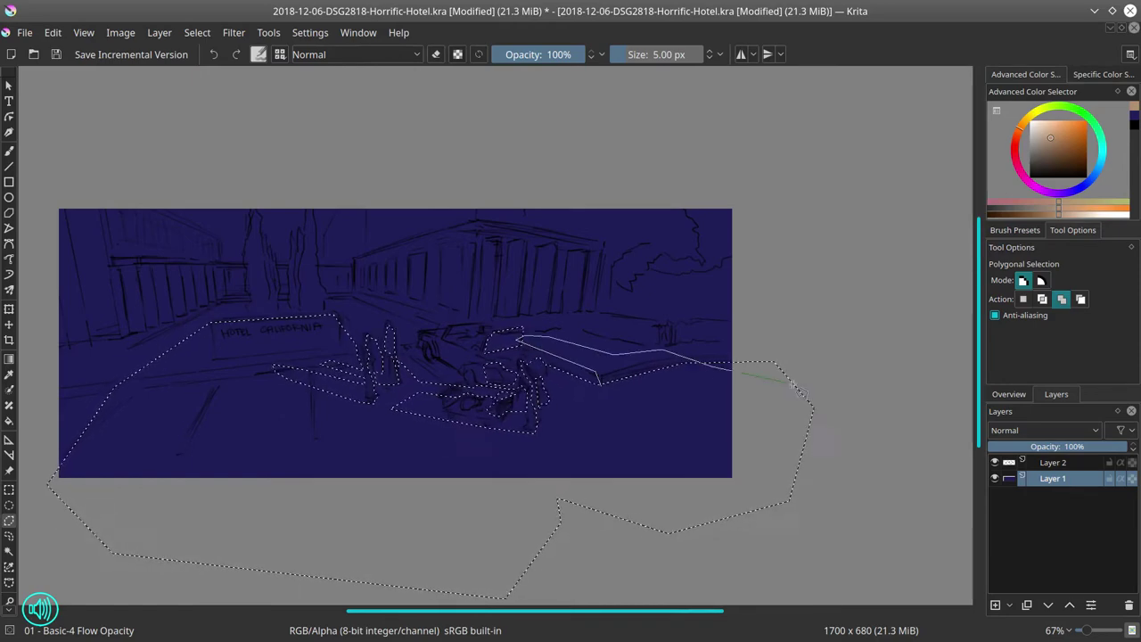
pyautogui.doubleClick(790, 382)
pyautogui.press('s')
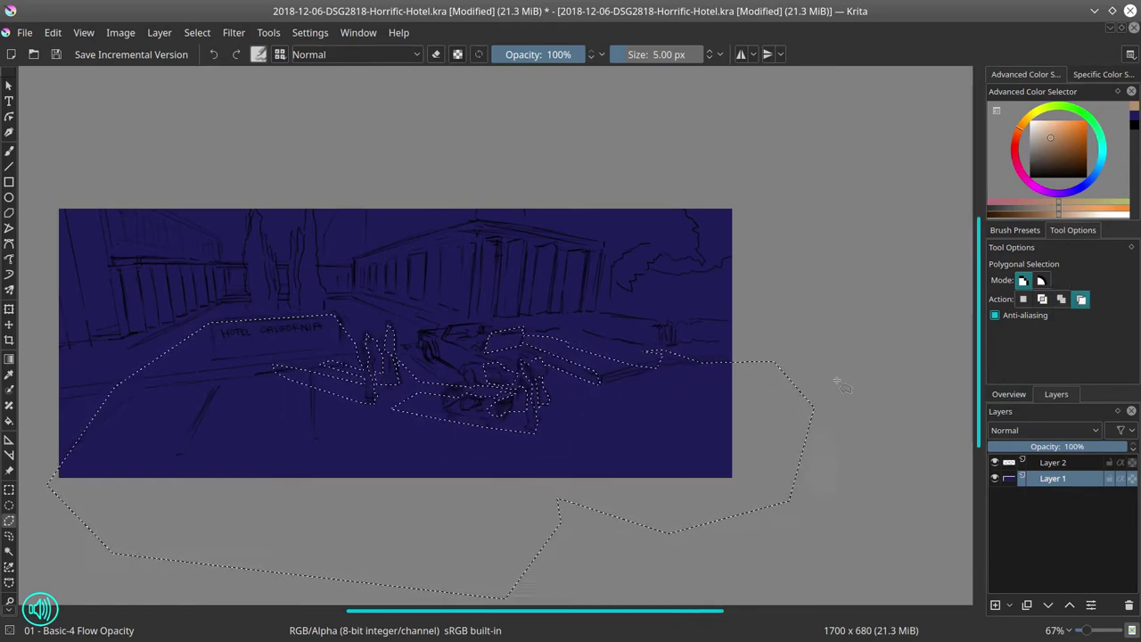
pyautogui.press('a')
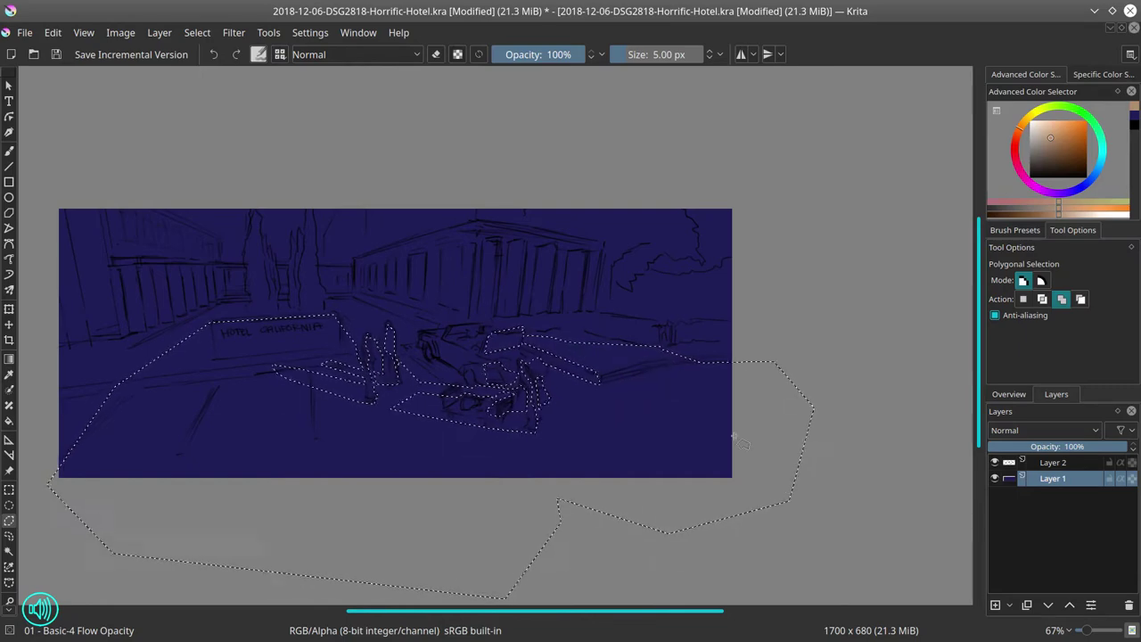
# Add outlines for the right kerb, the top-right bush and the sky above the building
pyautogui.click(479, 221)
pyautogui.press('s')
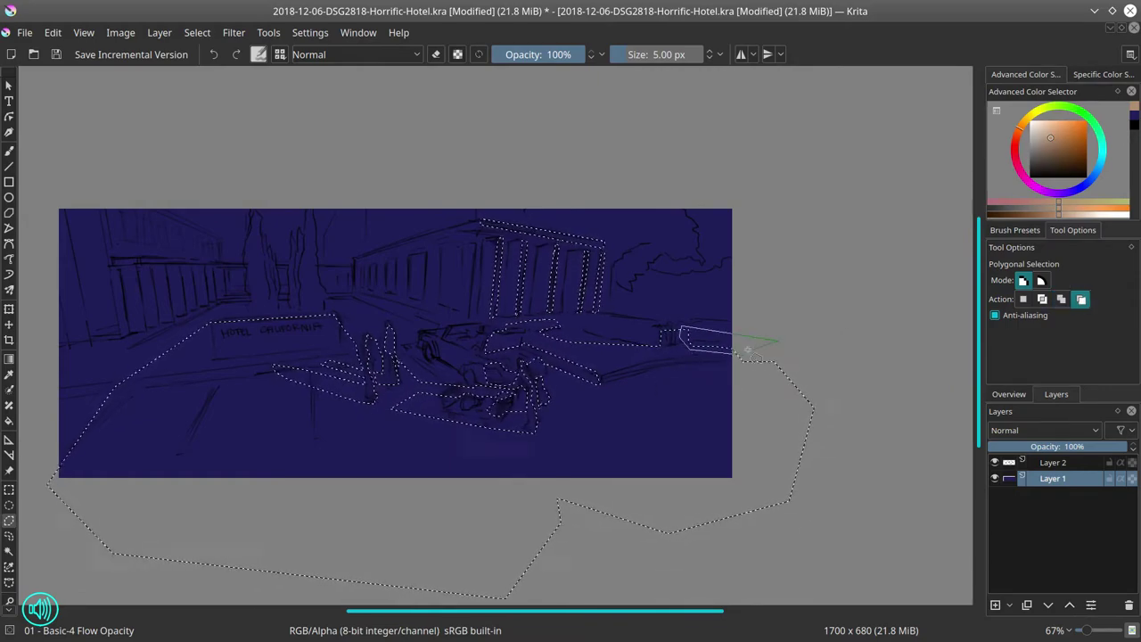
pyautogui.press('a')
pyautogui.click(698, 251)
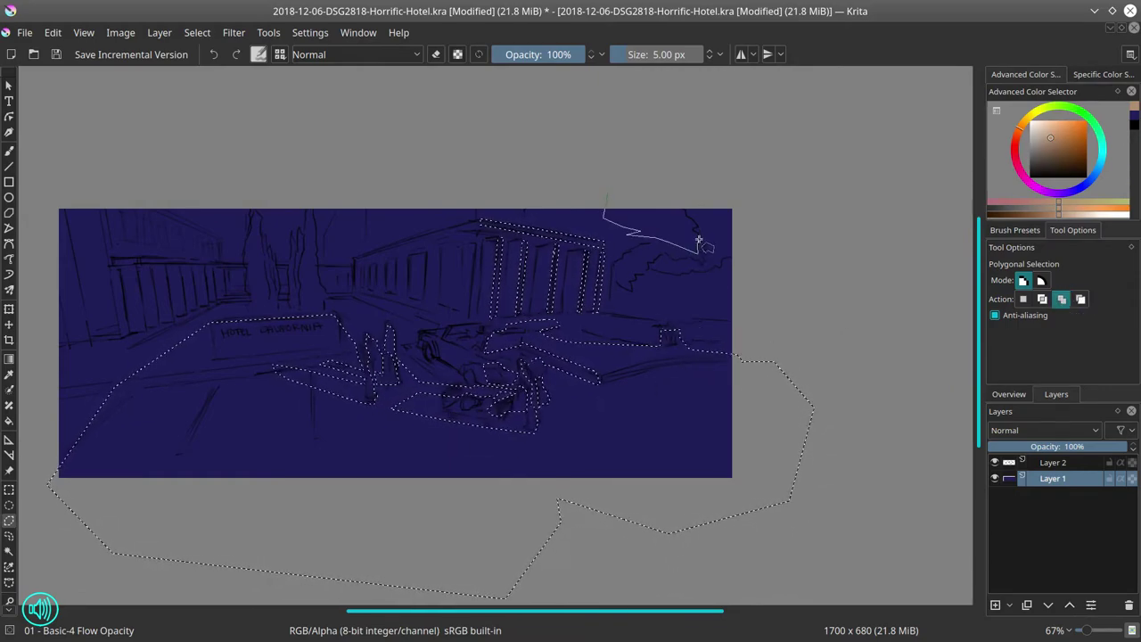
pyautogui.click(688, 209)
pyautogui.click(607, 193)
pyautogui.click(367, 208)
pyautogui.click(367, 251)
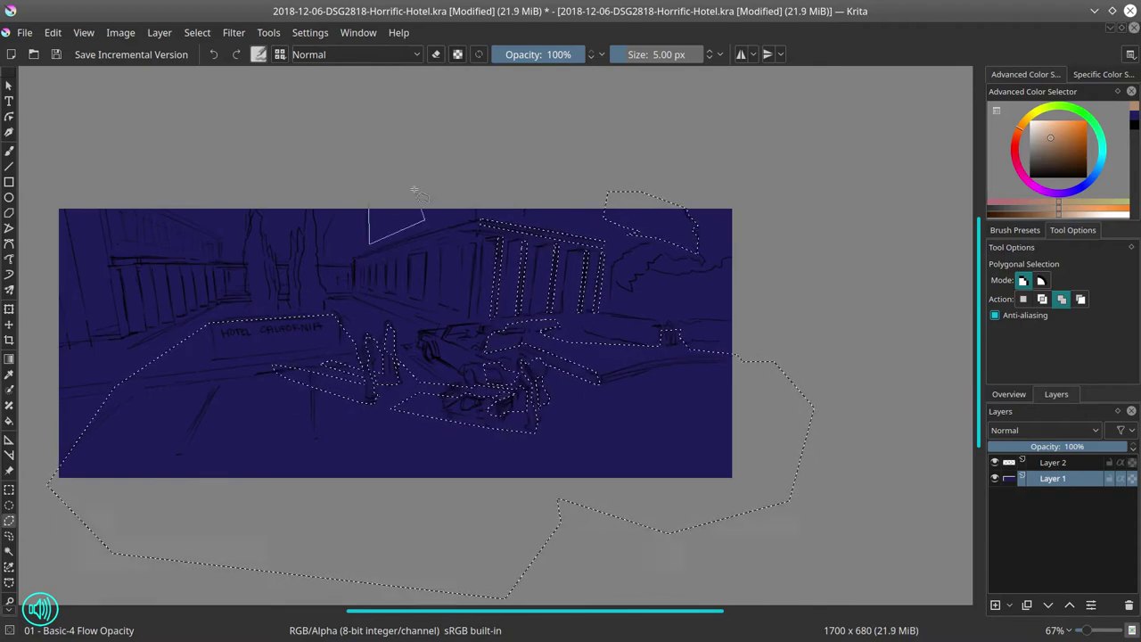
pyautogui.click(478, 215)
pyautogui.click(478, 190)
pyautogui.doubleClick(368, 185)
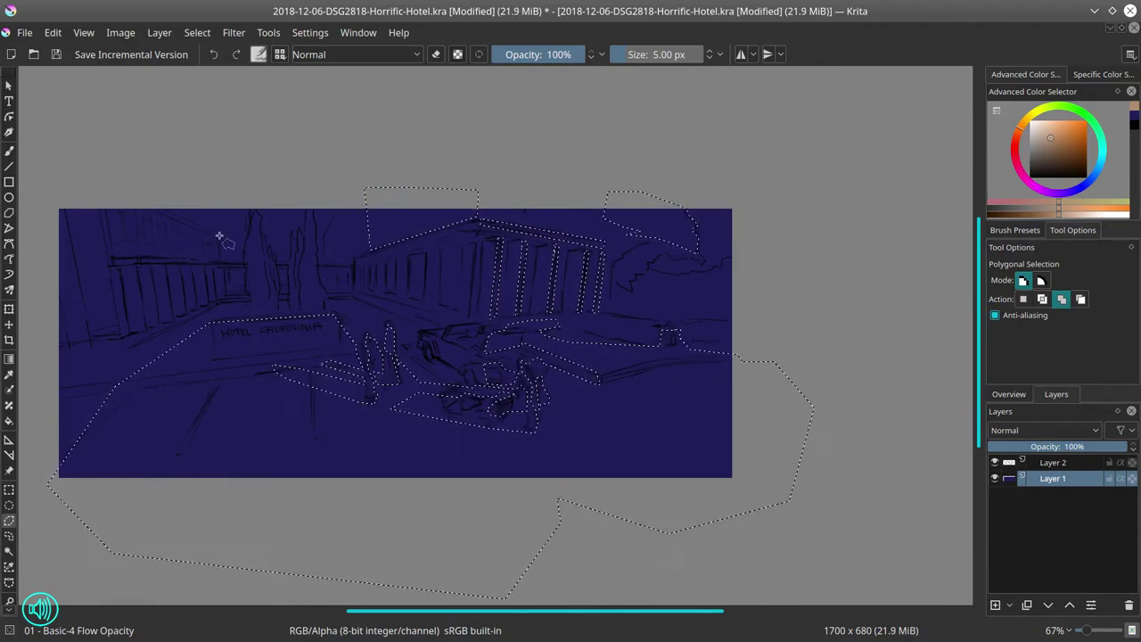
# Add the area above the left building's top to the selection
pyautogui.click(102, 209)
pyautogui.click(111, 257)
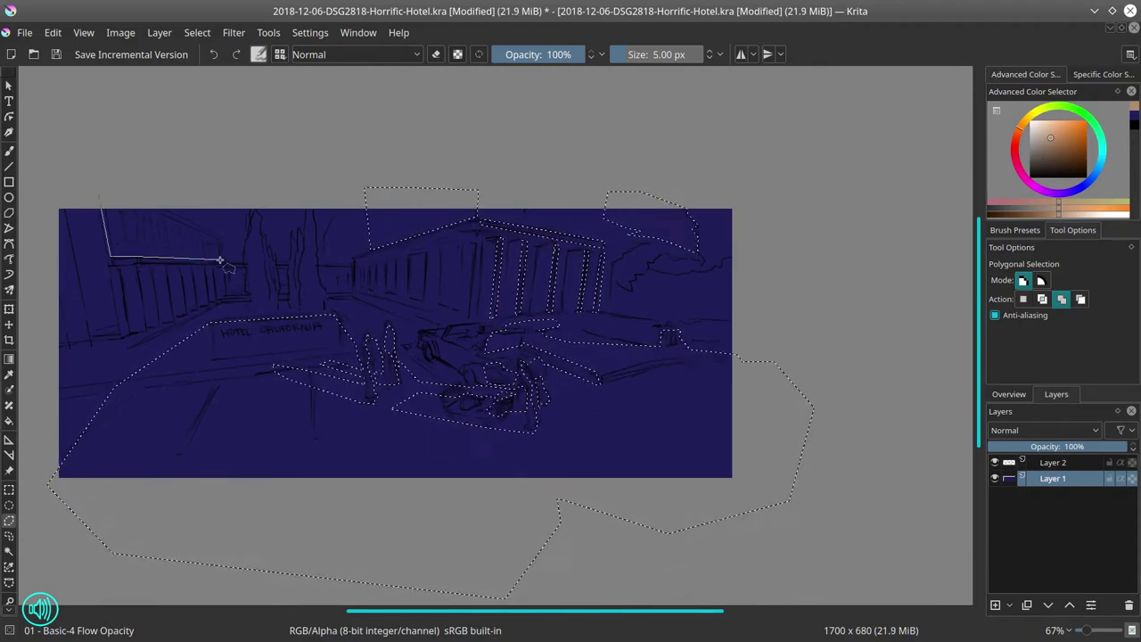
pyautogui.click(219, 259)
pyautogui.click(215, 233)
pyautogui.doubleClick(100, 196)
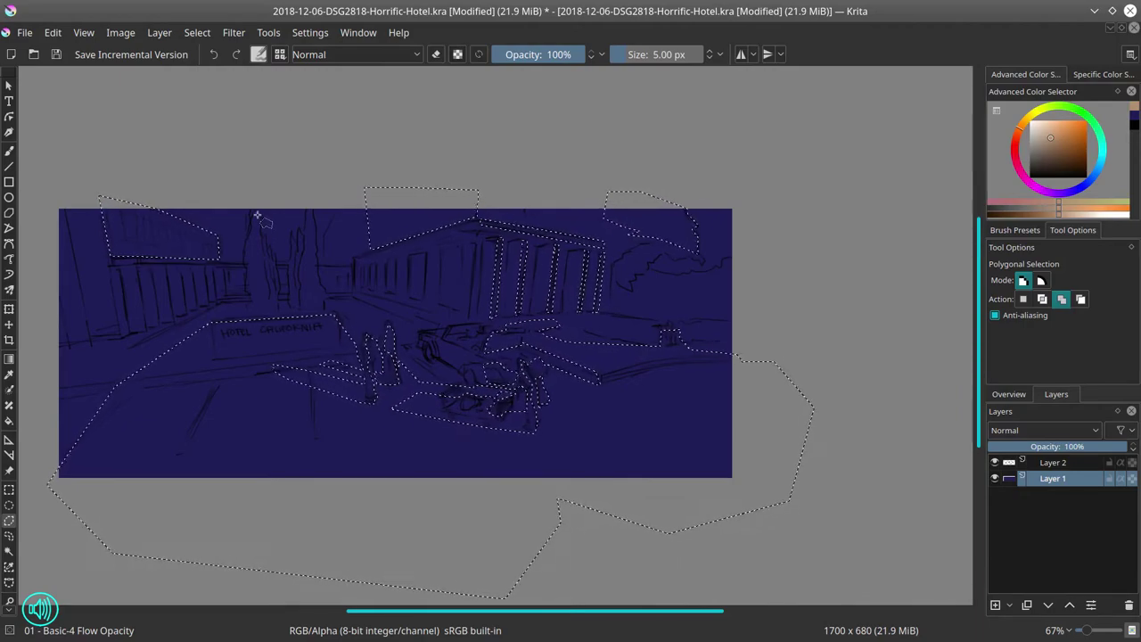
# Bucket-fill all selected areas with tan
pyautogui.click(9, 419)
pyautogui.click(306, 469)
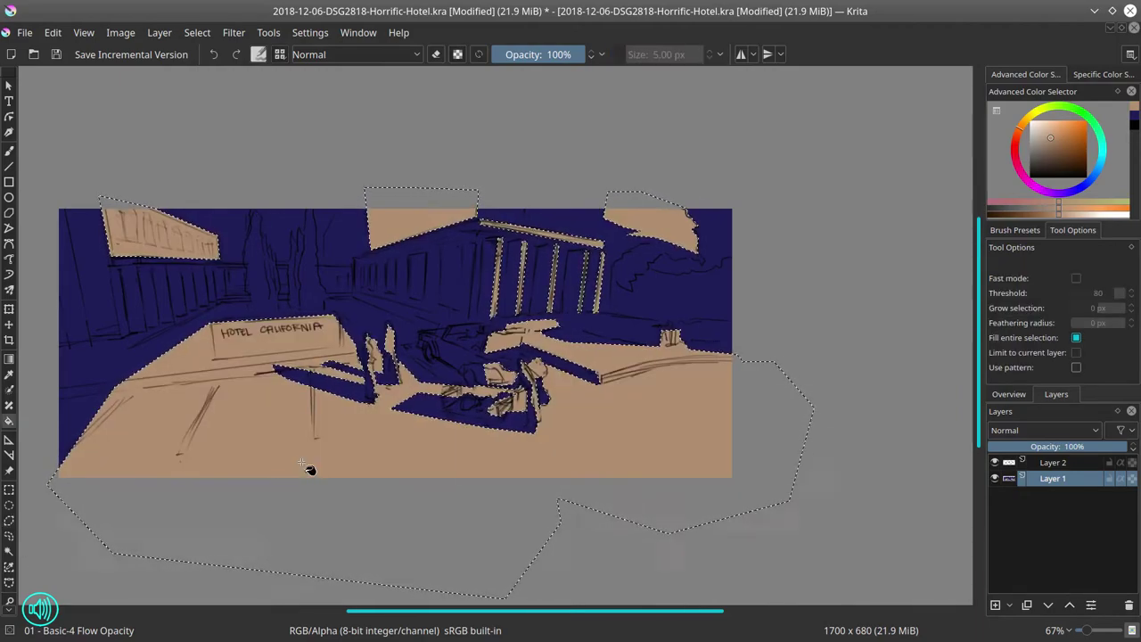
pyautogui.click(197, 33)
# Outline the area left of the HOTEL sign and fill it with tan sampled from the canvas
pyautogui.click(222, 67)
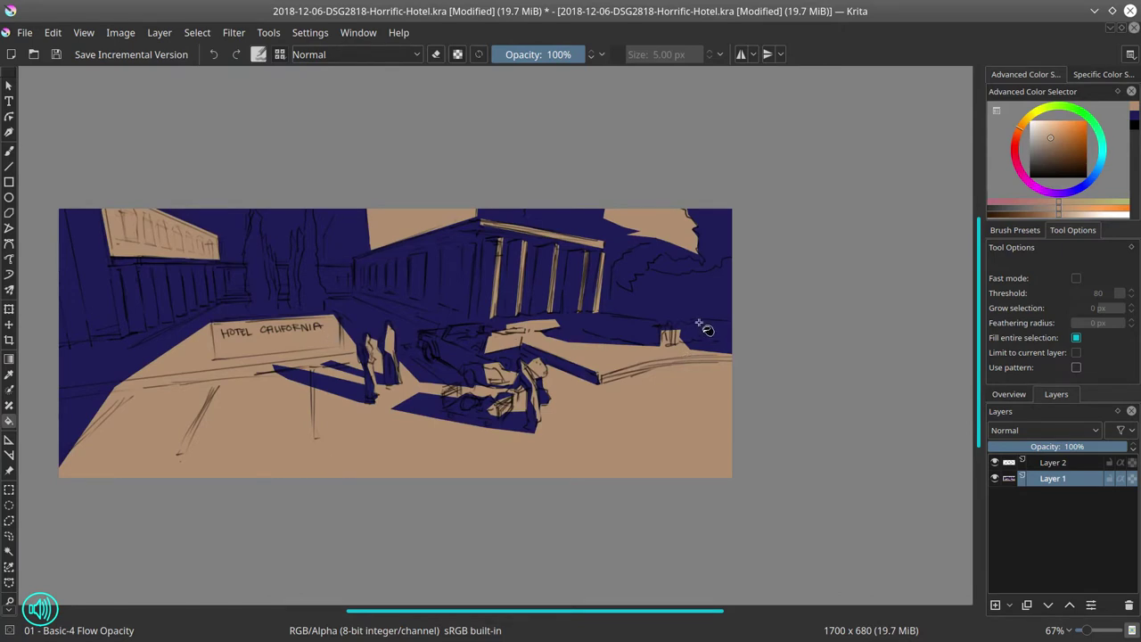
pyautogui.click(9, 521)
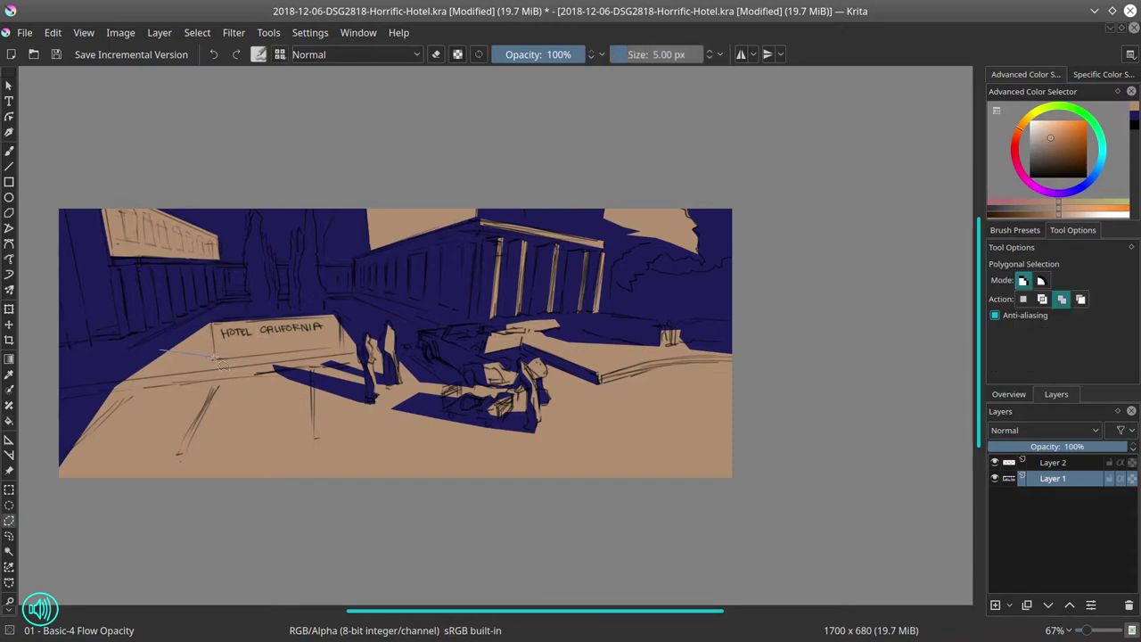
pyautogui.click(211, 317)
pyautogui.press('p')
pyautogui.click(67, 362)
pyautogui.press('f')
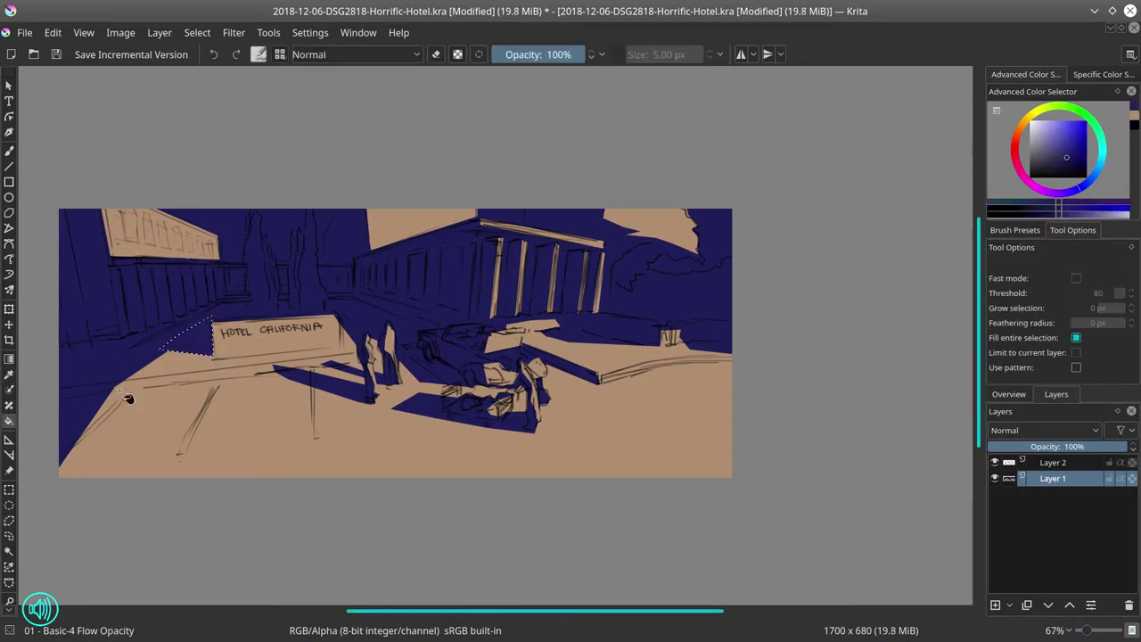
pyautogui.click(9, 374)
pyautogui.click(173, 428)
# Save the drawing and clear the current selection
pyautogui.click(9, 521)
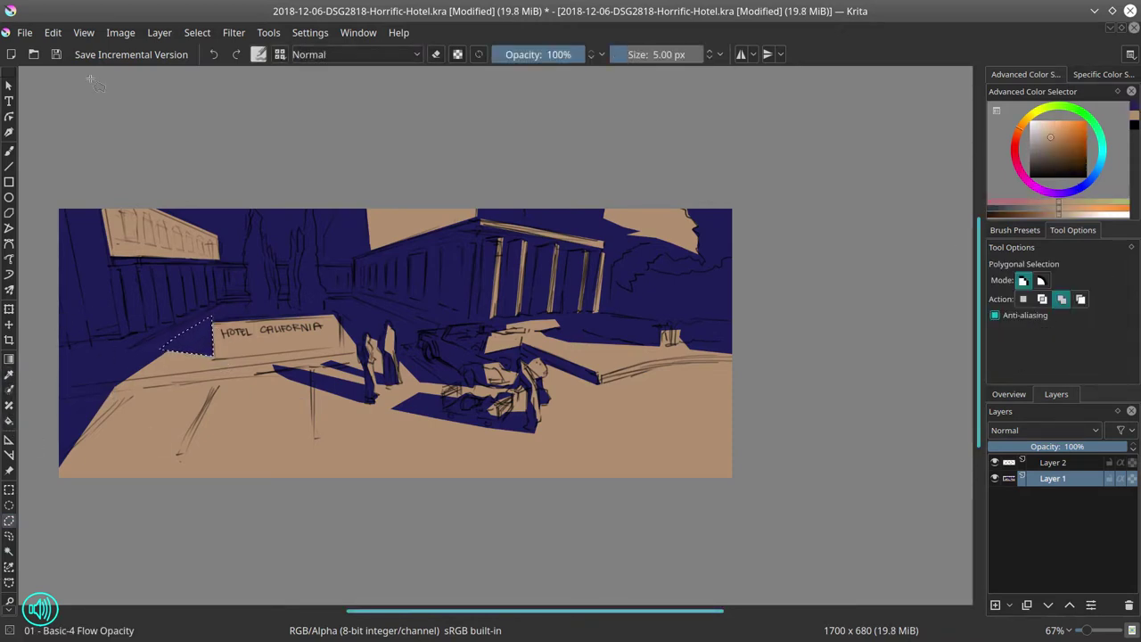
pyautogui.hotkey('ctrl', 's')
pyautogui.click(198, 33)
pyautogui.click(232, 75)
# Outline two polygonal areas on either side of the HOTEL sign
pyautogui.click(254, 211)
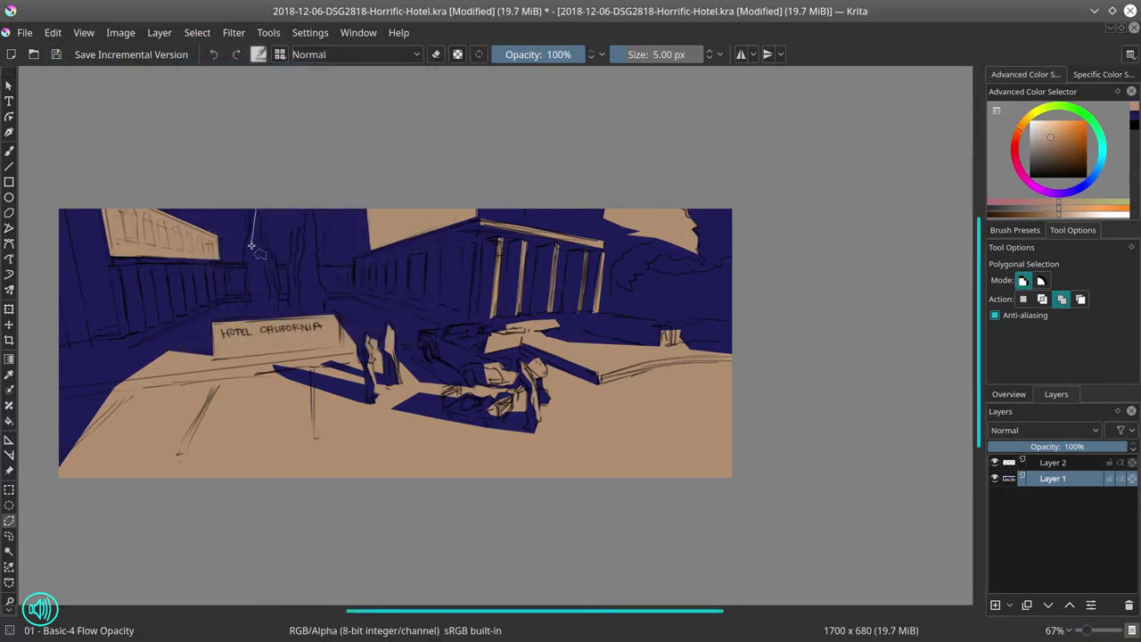
pyautogui.click(269, 312)
pyautogui.click(280, 272)
pyautogui.doubleClick(258, 212)
pyautogui.click(310, 212)
pyautogui.click(308, 306)
pyautogui.click(325, 311)
pyautogui.click(326, 284)
pyautogui.click(319, 247)
pyautogui.doubleClick(313, 214)
# Outline the left building's base below the sign and fill the selection with tan
pyautogui.click(196, 353)
pyautogui.click(149, 336)
pyautogui.click(140, 264)
pyautogui.click(118, 259)
pyautogui.click(126, 335)
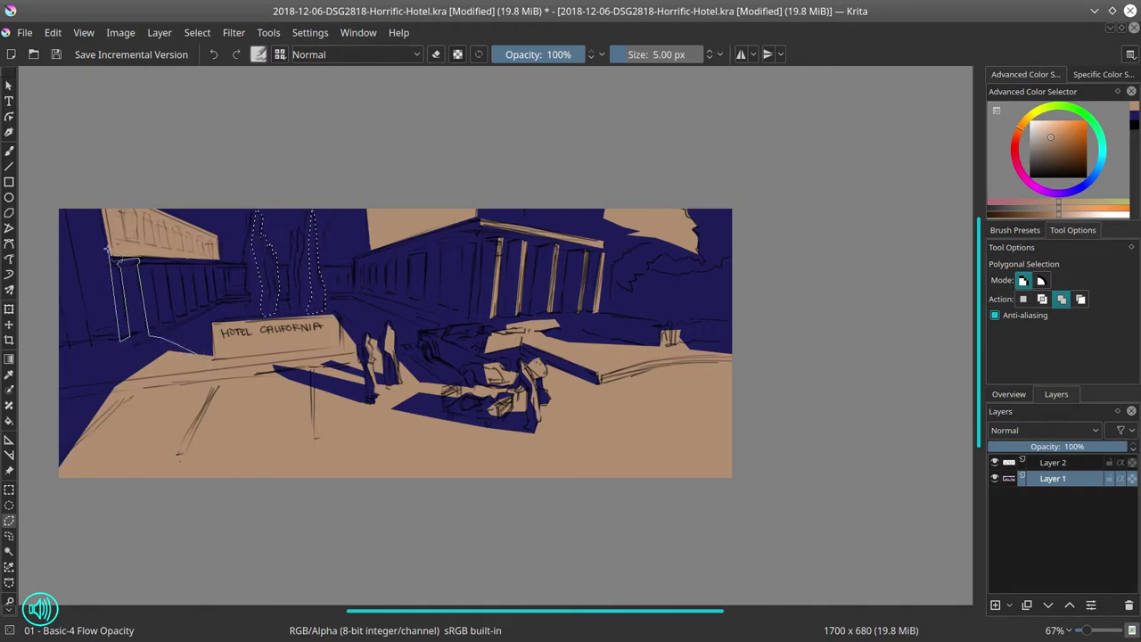
pyautogui.click(47, 354)
pyautogui.click(22, 487)
pyautogui.click(49, 529)
pyautogui.click(139, 516)
pyautogui.doubleClick(203, 355)
pyautogui.press('f')
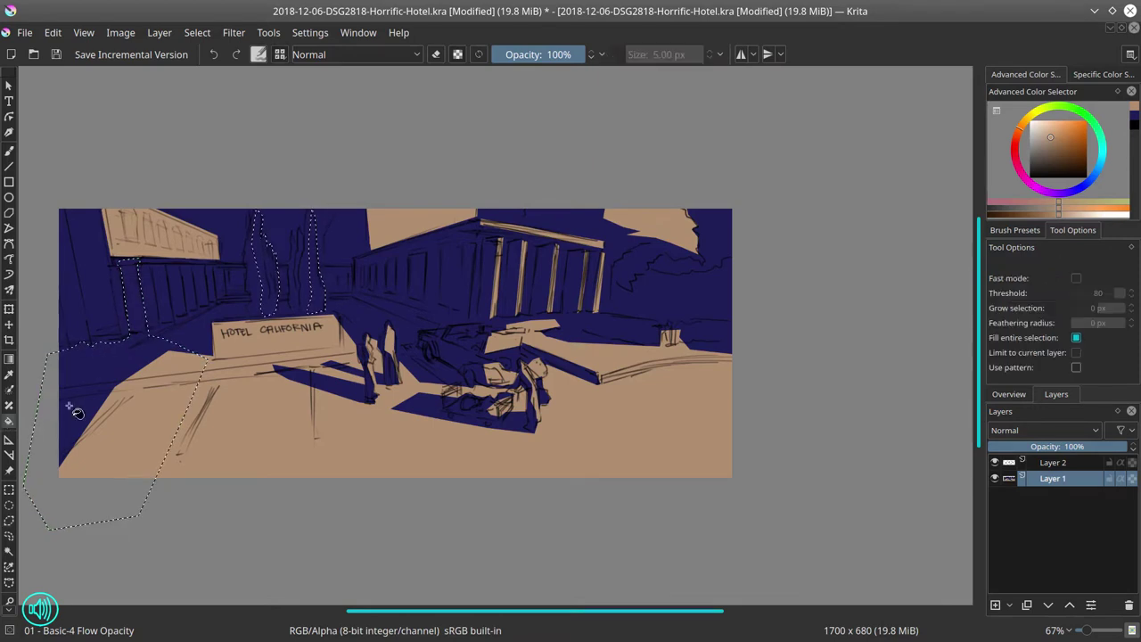
pyautogui.click(107, 392)
# Select the left building's facade and fill it with tan
pyautogui.click(197, 32)
pyautogui.click(207, 71)
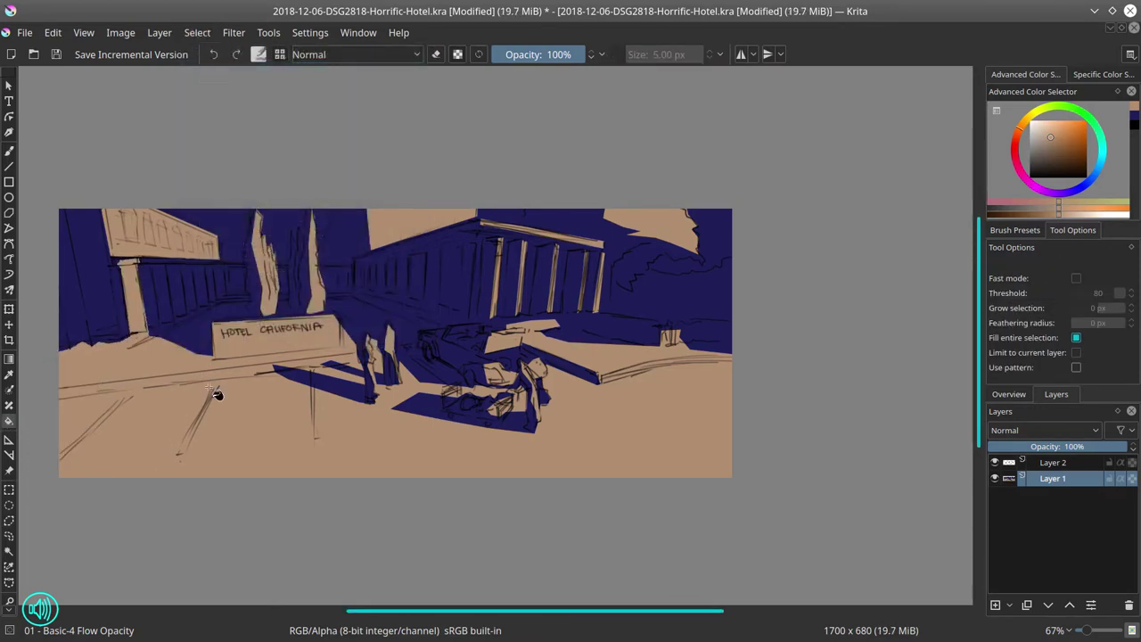
pyautogui.click(9, 520)
pyautogui.click(98, 192)
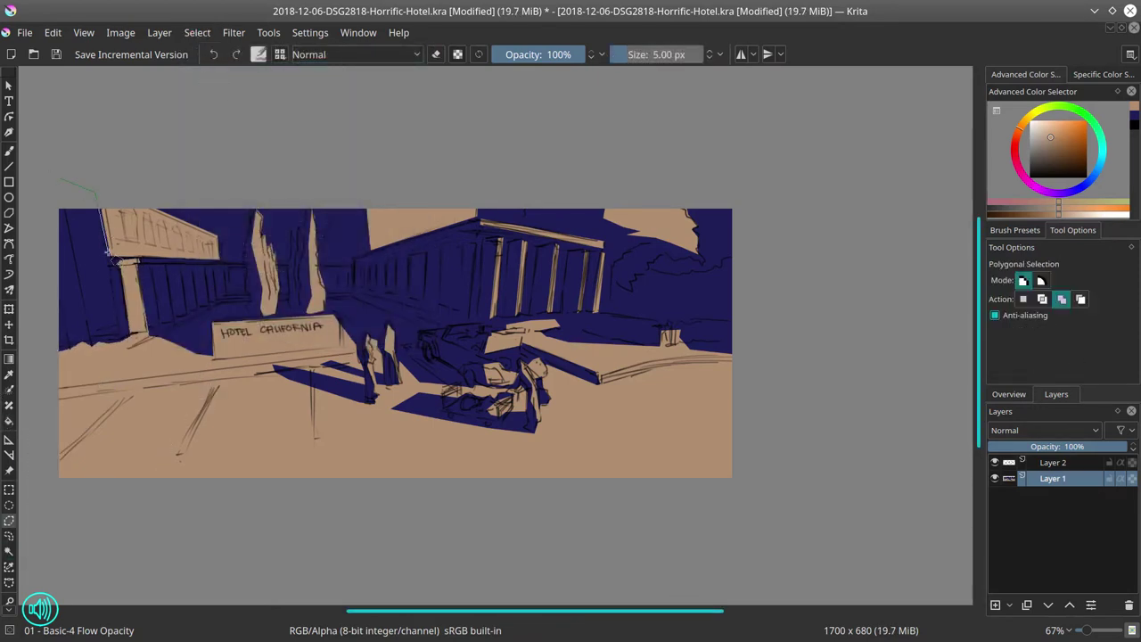
pyautogui.click(136, 259)
pyautogui.click(192, 308)
pyautogui.click(198, 352)
pyautogui.click(145, 382)
pyautogui.click(40, 376)
pyautogui.click(40, 198)
pyautogui.click(59, 180)
pyautogui.press('f')
pyautogui.click(101, 322)
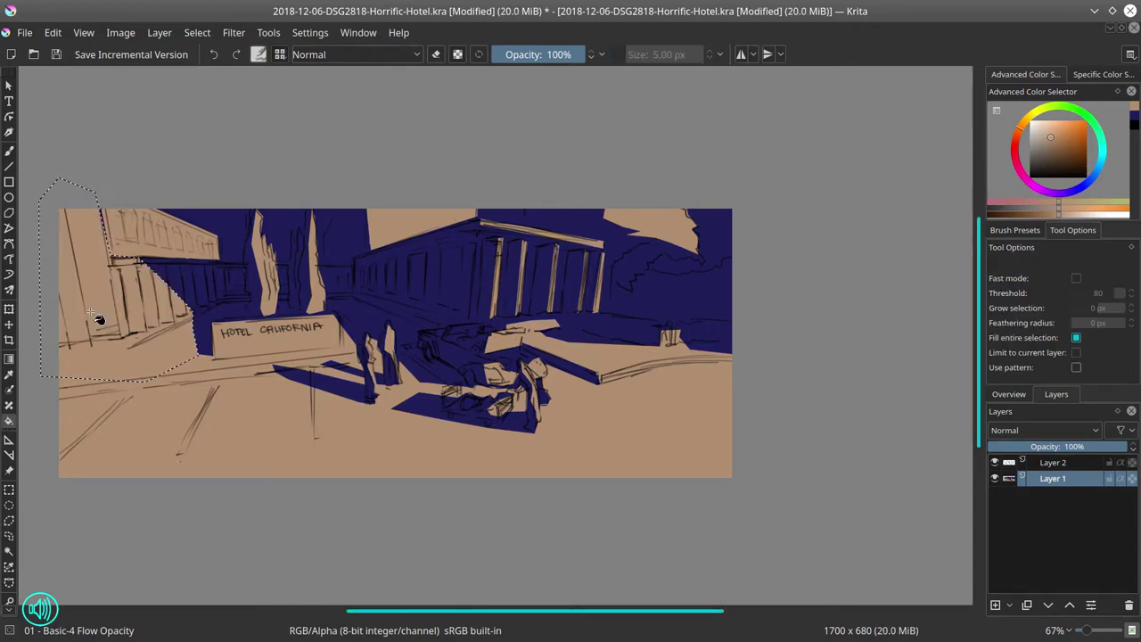
# Add a dark blue shadow patch on the left building, then deselect
pyautogui.click(197, 32)
pyautogui.click(207, 70)
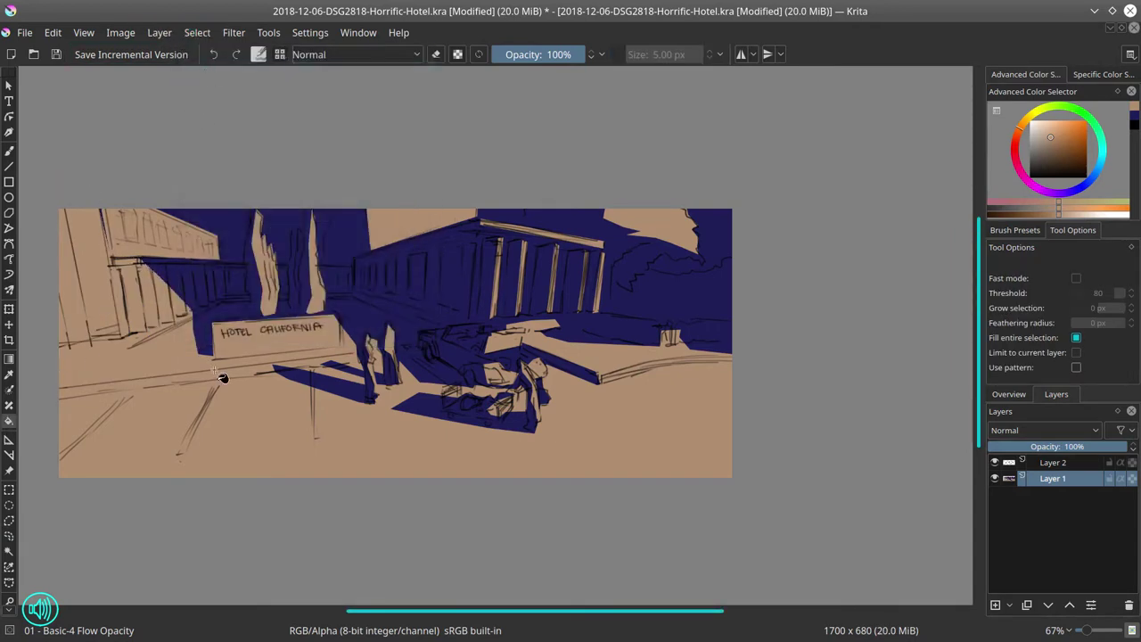
pyautogui.hotkey('ctrl', 'shift', 'p')
pyautogui.click(202, 350)
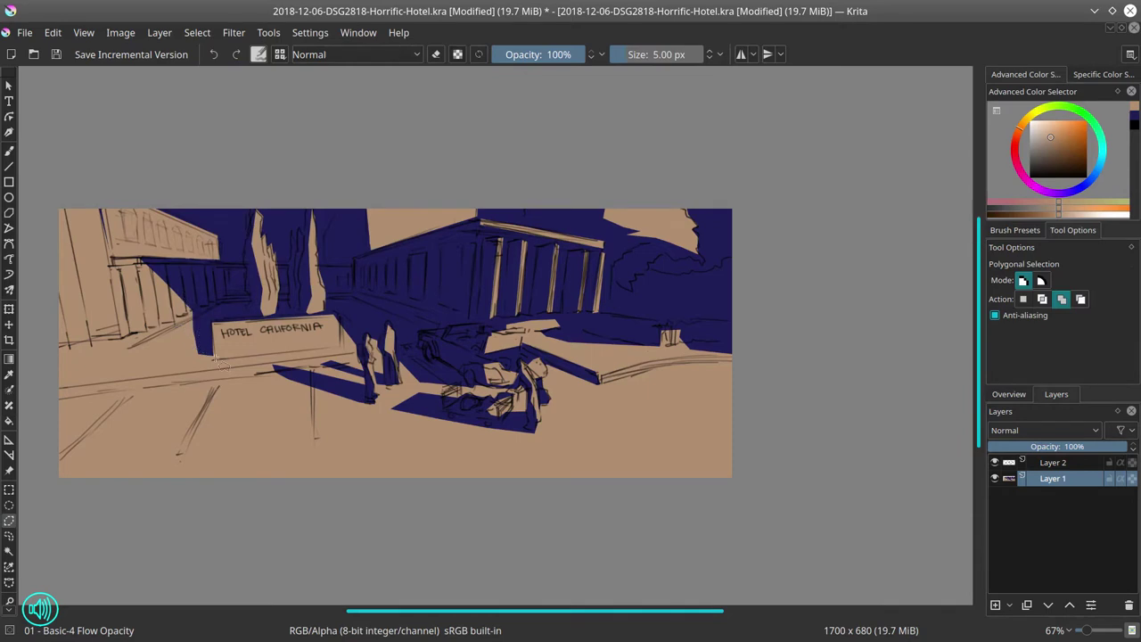
pyautogui.click(214, 312)
pyautogui.click(204, 350)
pyautogui.press('f')
pyautogui.keyDown('ctrl'); pyautogui.click(180, 307); pyautogui.keyUp('ctrl')
pyautogui.click(180, 307)
pyautogui.click(197, 32)
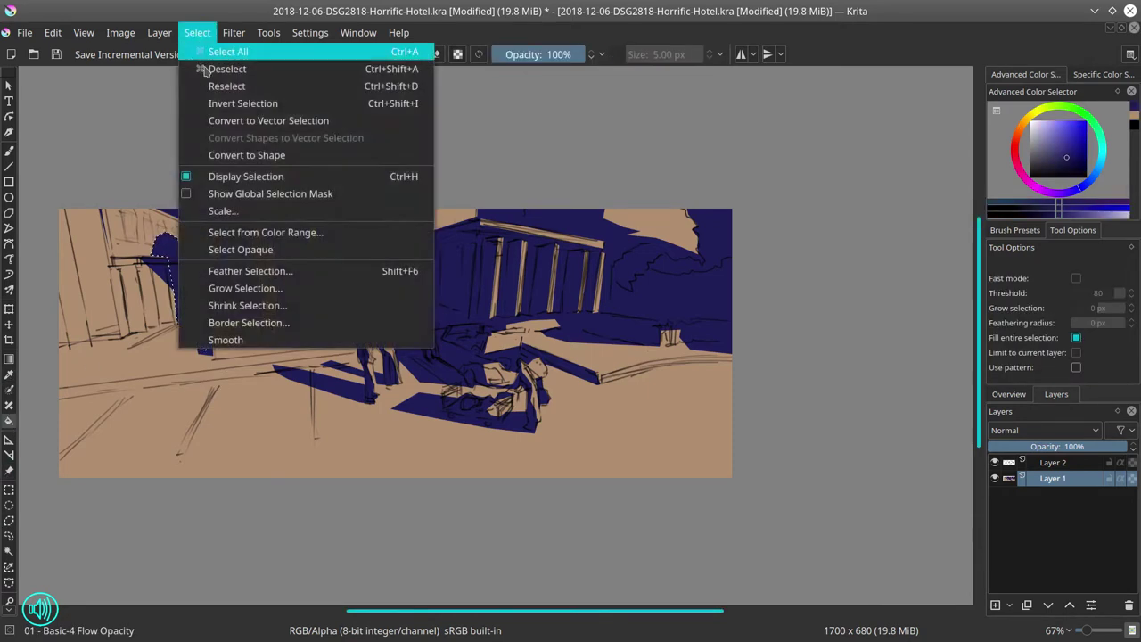
pyautogui.click(208, 67)
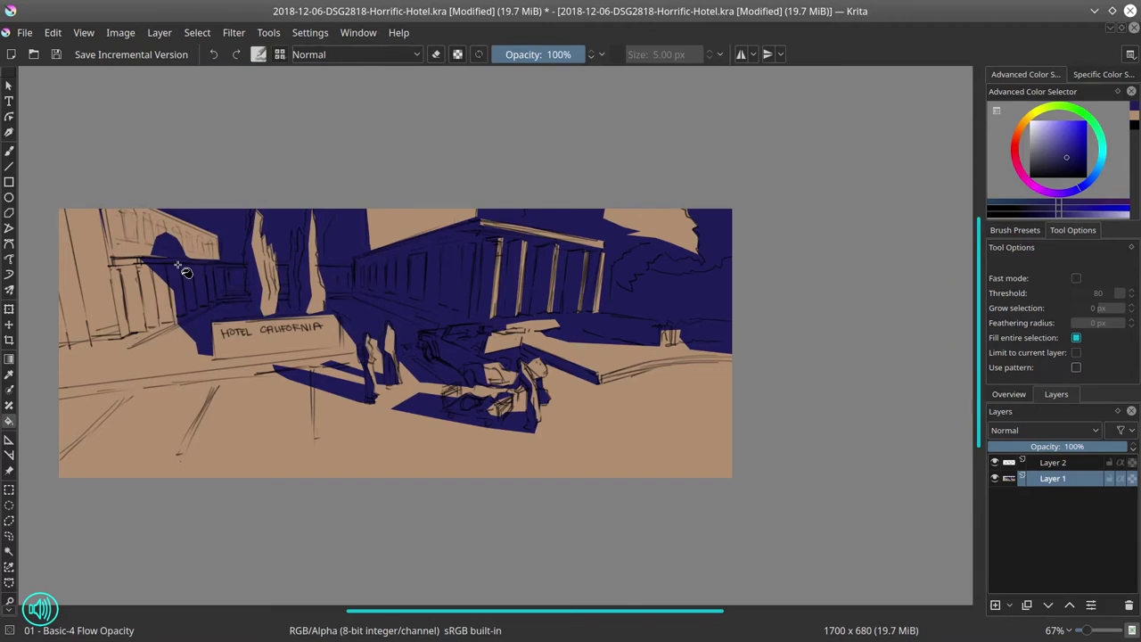
# Outline the pavement right of the HOTEL sign and sample tan for filling
pyautogui.press('p')
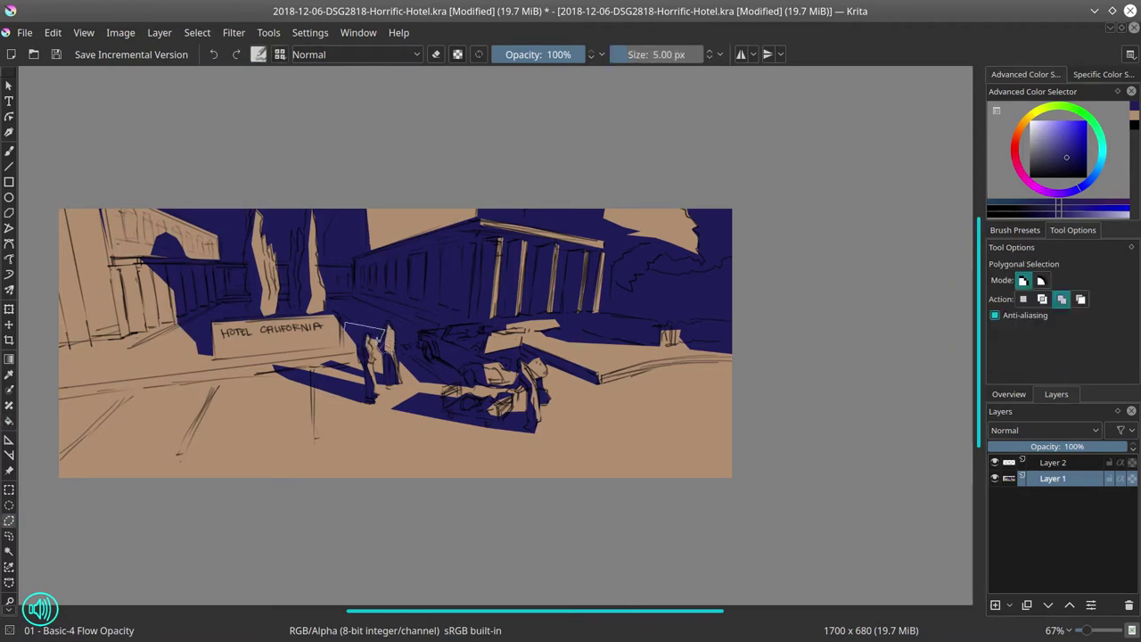
pyautogui.click(340, 341)
pyautogui.doubleClick(416, 343)
pyautogui.click(9, 373)
pyautogui.click(169, 416)
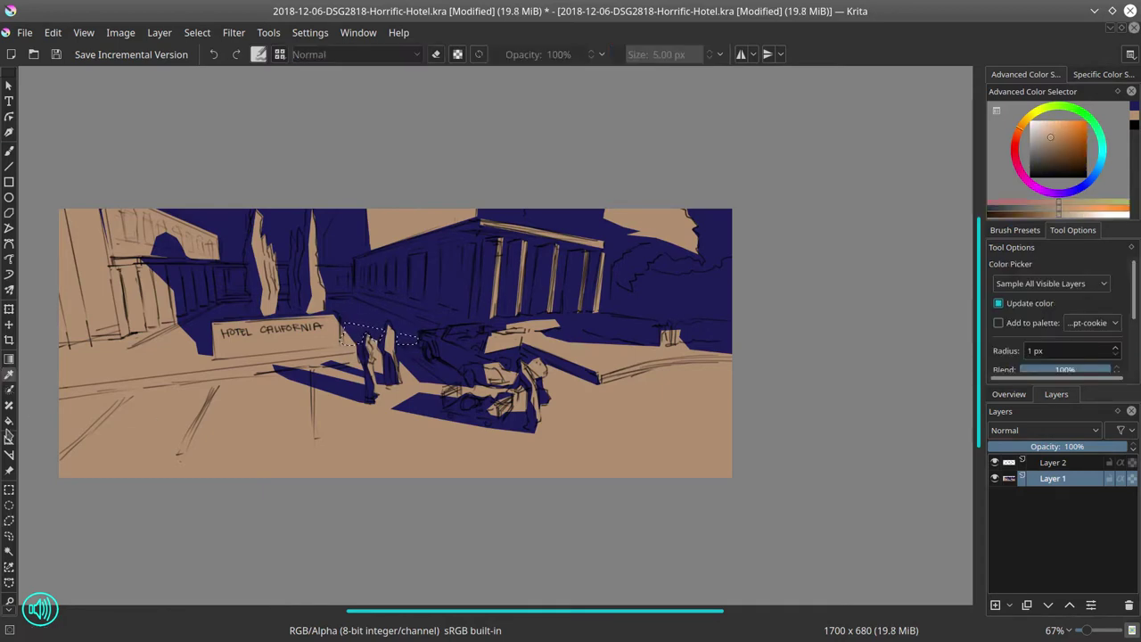
pyautogui.click(8, 421)
pyautogui.click(197, 32)
pyautogui.click(201, 53)
pyautogui.scroll(-3, 356, 481)
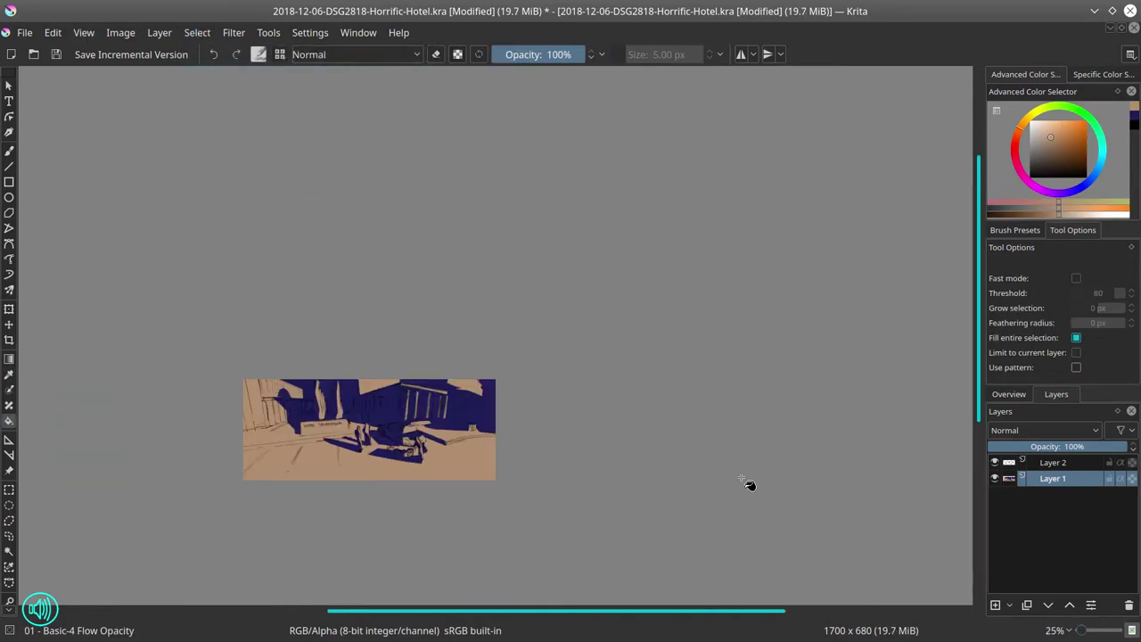
# Duplicate the sketch layer, move the copy below, and hide the original sketch
pyautogui.rightClick(1052, 462)
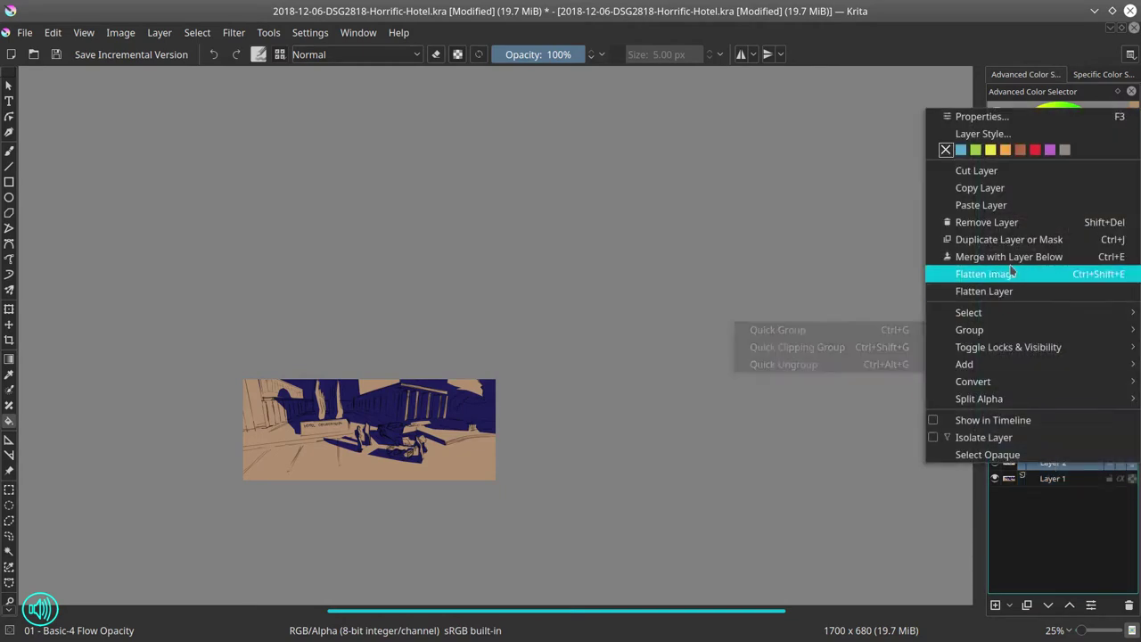
pyautogui.click(999, 241)
pyautogui.rightClick(1051, 461)
pyautogui.press('Escape')
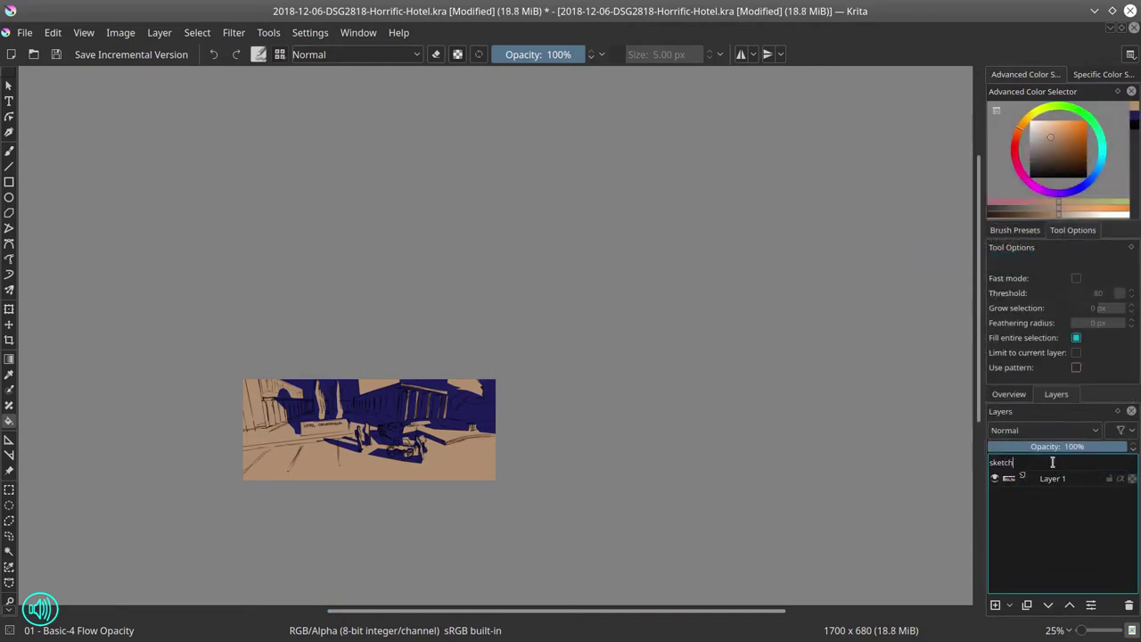
pyautogui.rightClick(1051, 462)
pyautogui.click(1003, 241)
pyautogui.click(1047, 605)
pyautogui.click(994, 461)
# Add a black-filled layer in Color blend mode named 'value check'
pyautogui.press('Insert')
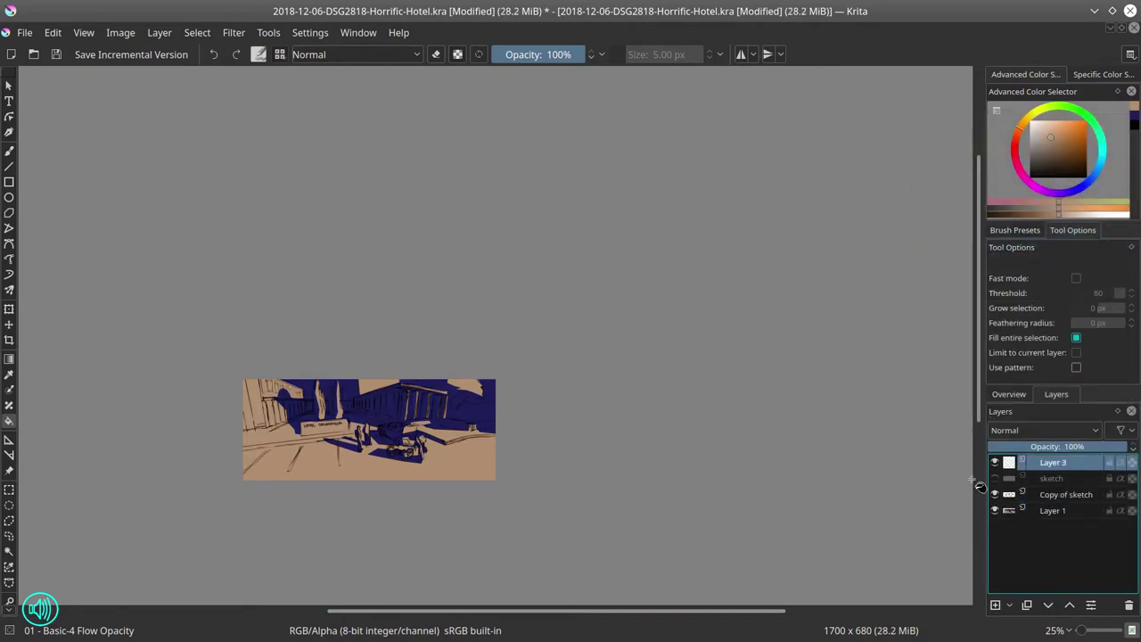
pyautogui.press('d')
pyautogui.press('BackSpace')
pyautogui.click(1042, 429)
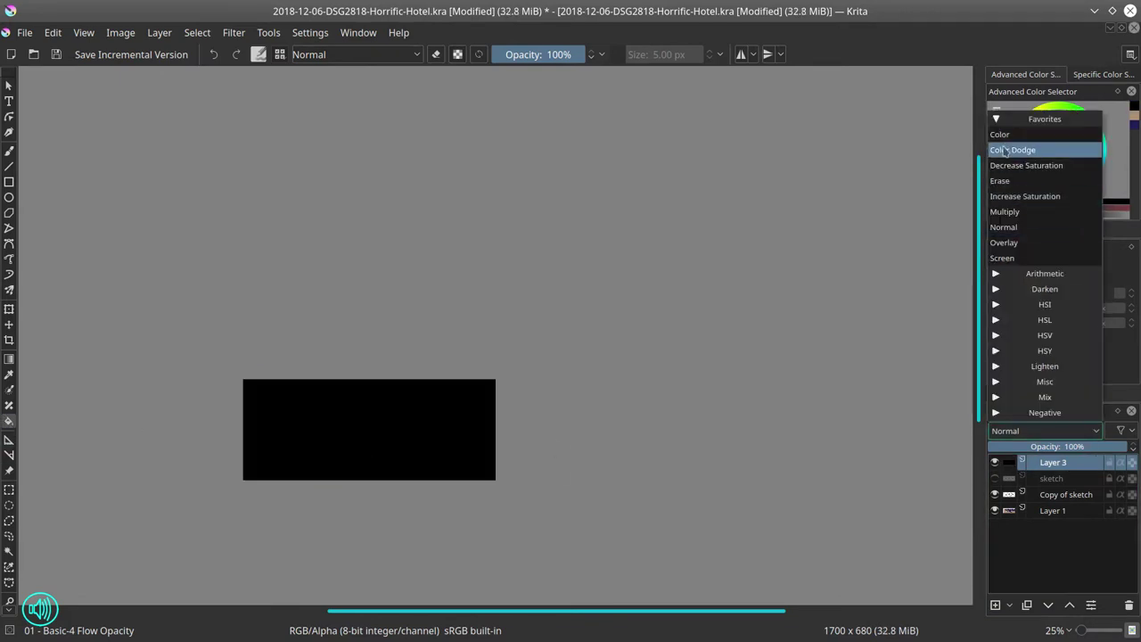
pyautogui.click(1025, 178)
pyautogui.doubleClick(1052, 462)
pyautogui.write('vale')
pyautogui.press('BackSpace')
pyautogui.write('ue check')
pyautogui.press('Return')
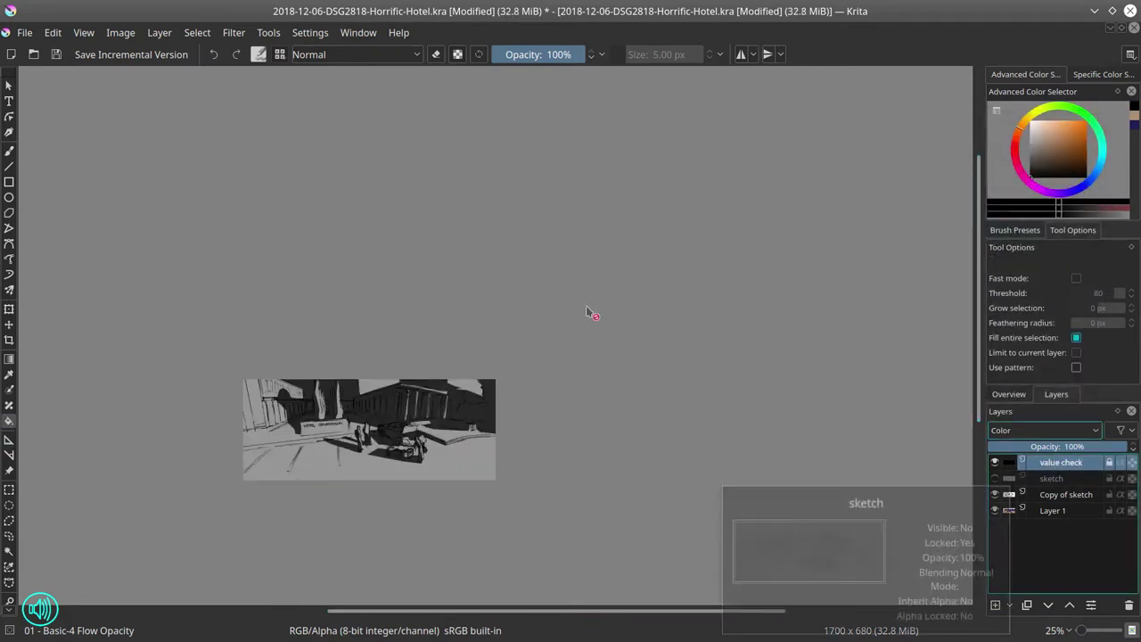
# Mirror the image horizontally, save, and hide the value check layer
pyautogui.click(120, 32)
pyautogui.click(141, 203)
pyautogui.hotkey('ctrl', 's')
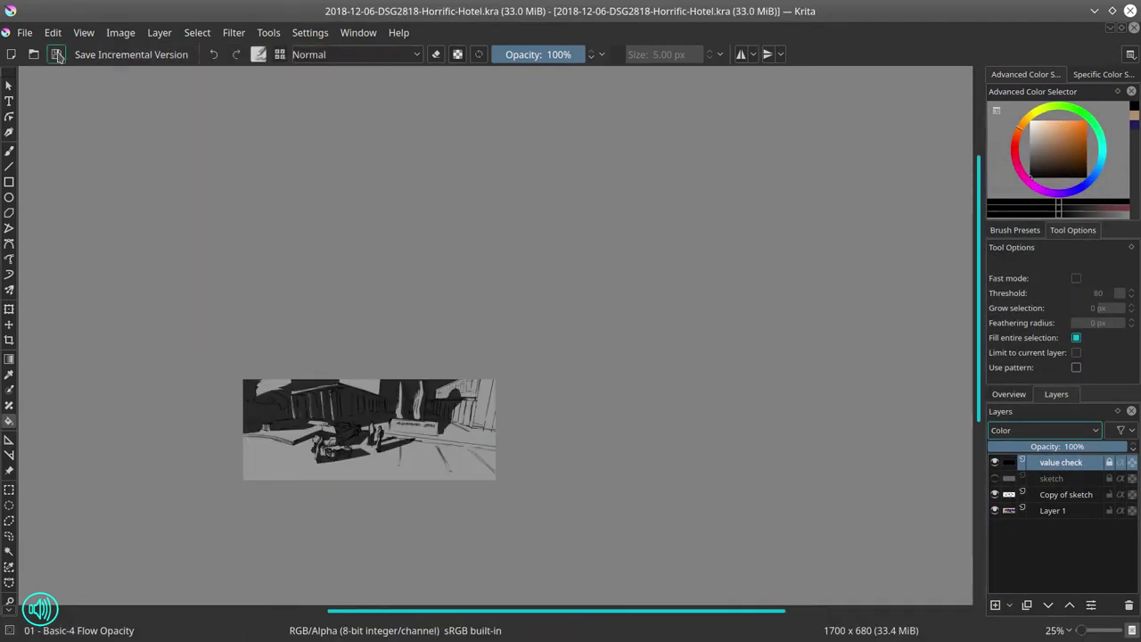
pyautogui.click(994, 462)
# Duplicate Layer 1 and move the copy up next to the sketch layer
pyautogui.click(1060, 495)
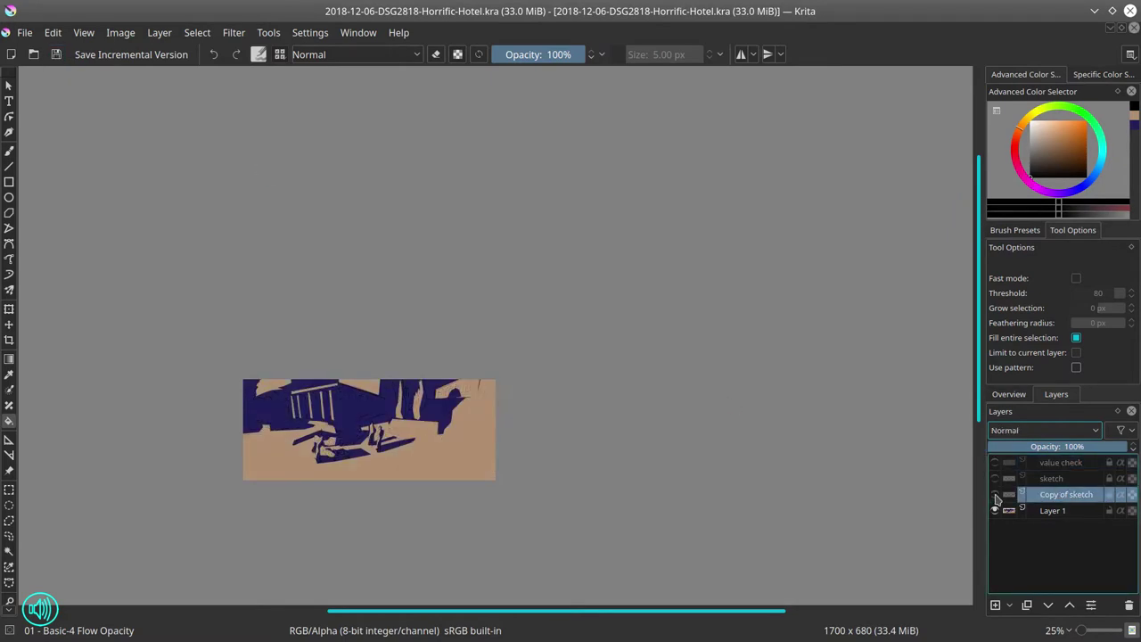
pyautogui.rightClick(1061, 510)
pyautogui.click(1023, 293)
pyautogui.click(1070, 604)
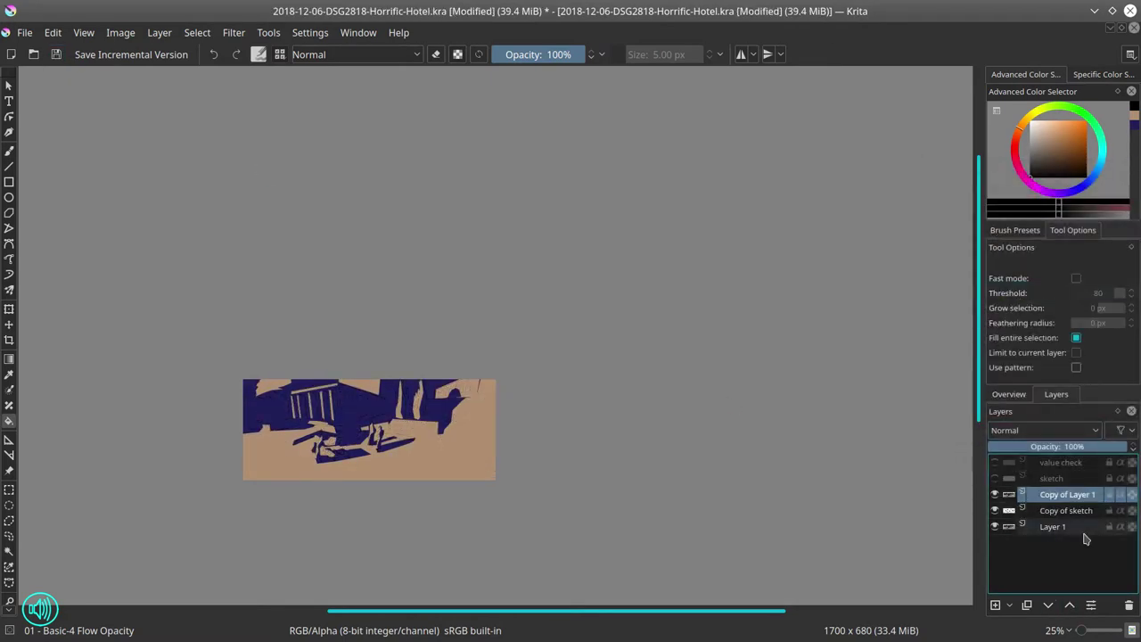
# Group sketch and Copy of Layer 1 into a hidden group named 'originals', then save
pyautogui.keyDown('ctrl'); pyautogui.click(1052, 478); pyautogui.keyUp('ctrl')
pyautogui.rightClick(1061, 485)
pyautogui.moveTo(981, 418)
pyautogui.click(829, 420)
pyautogui.click(995, 479)
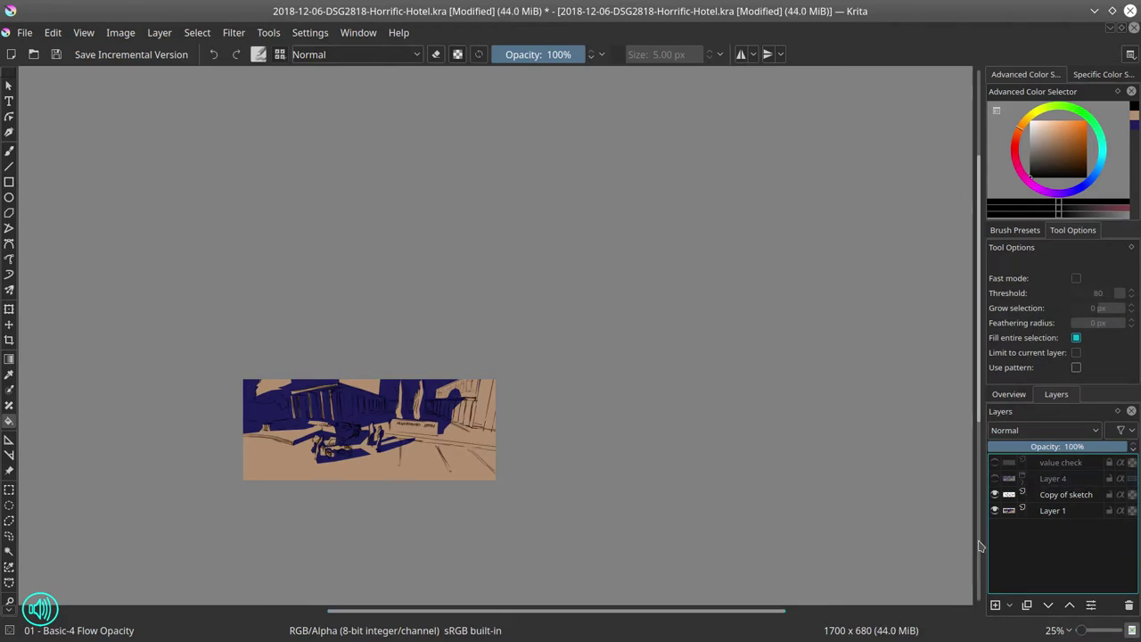
pyautogui.doubleClick(1054, 478)
pyautogui.write('originals')
pyautogui.click(1007, 394)
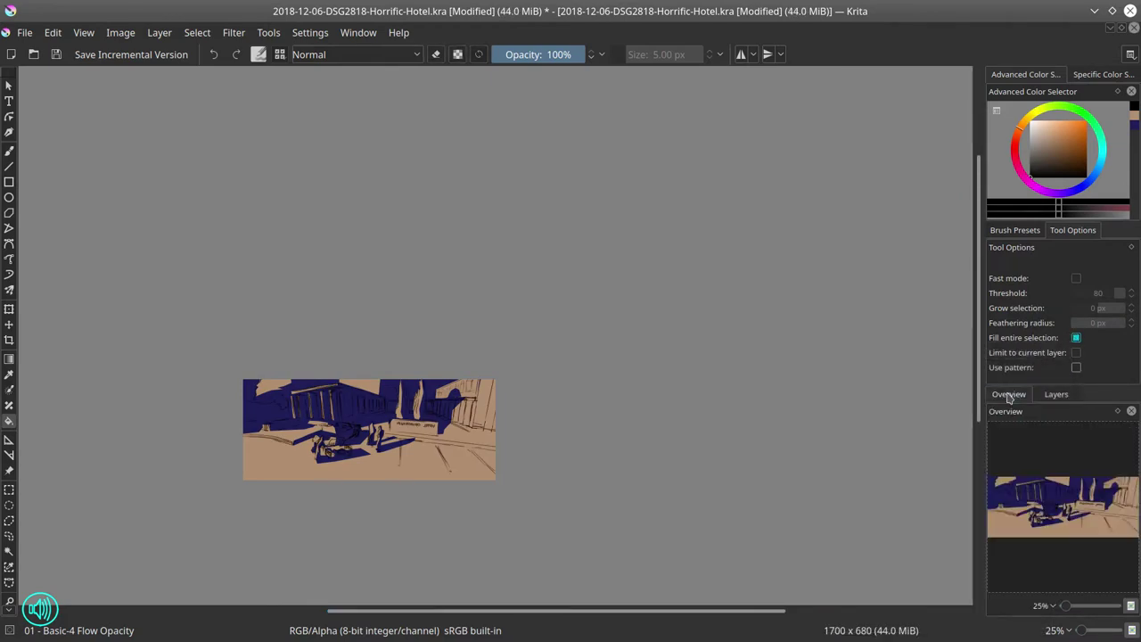
pyautogui.click(55, 54)
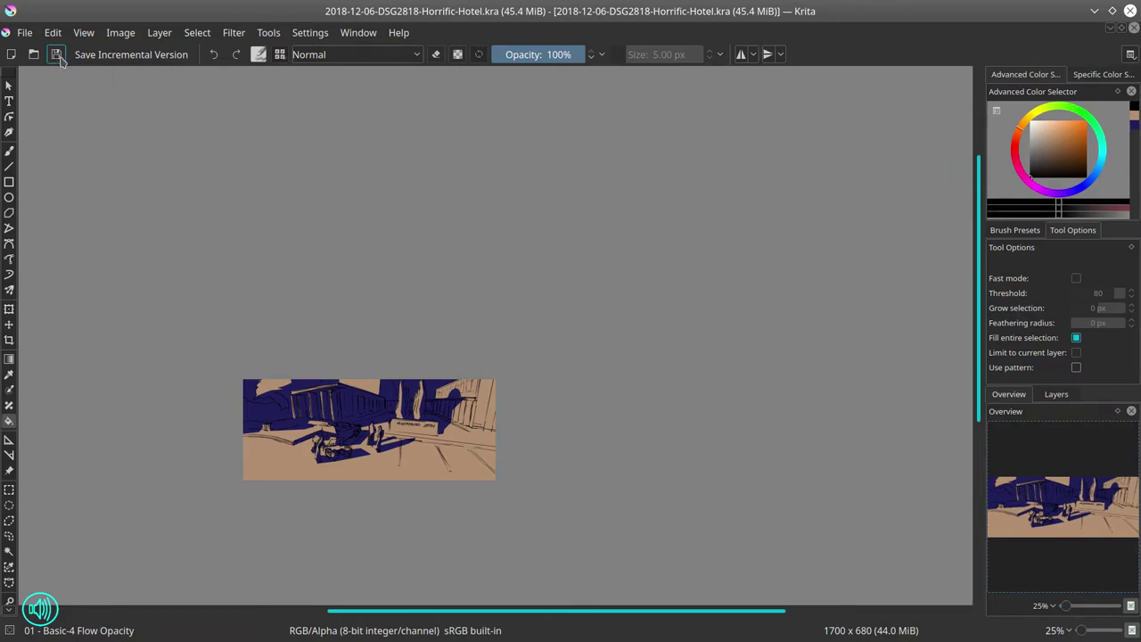
# Select the tan areas on Layer 1, including the gaps between stripes, with Contiguous Selection
pyautogui.click(9, 535)
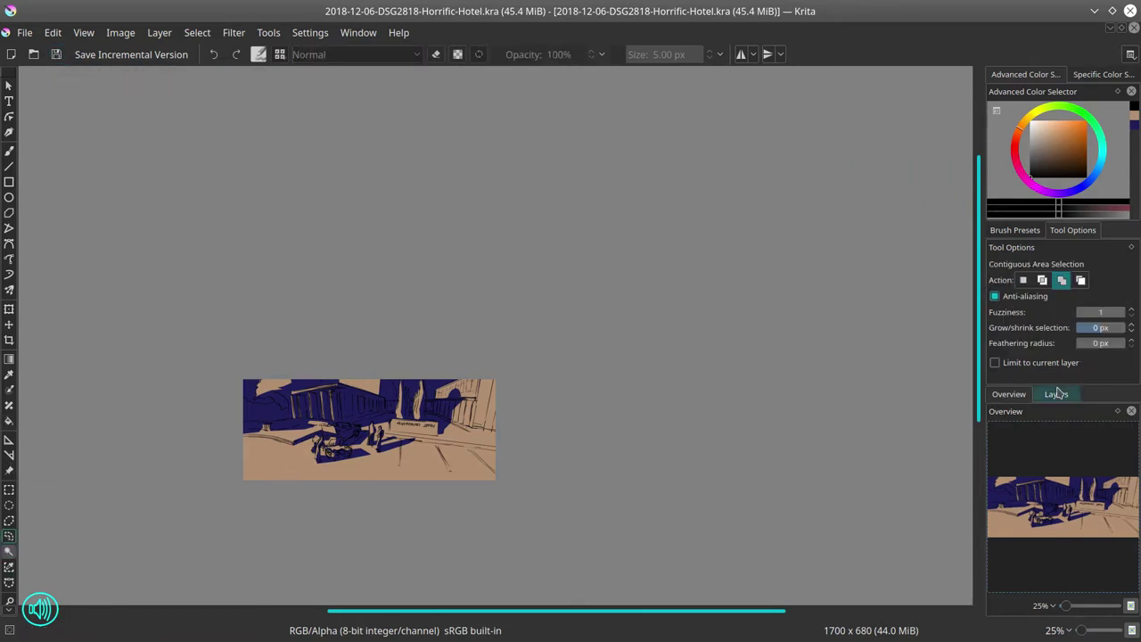
pyautogui.click(1056, 393)
pyautogui.click(1052, 510)
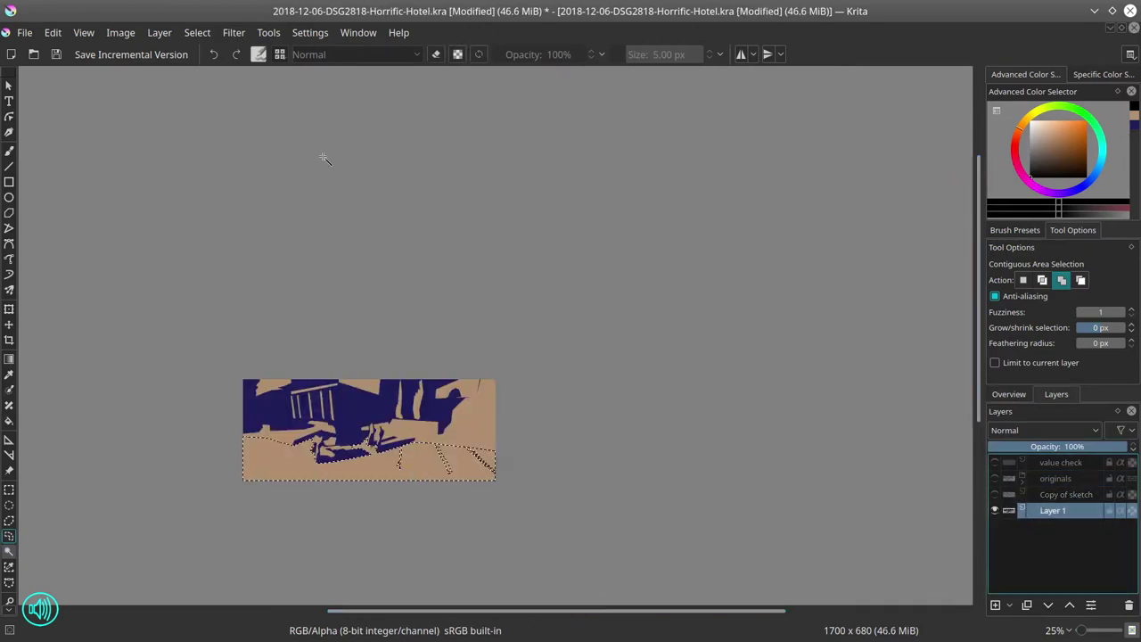
pyautogui.press('1')
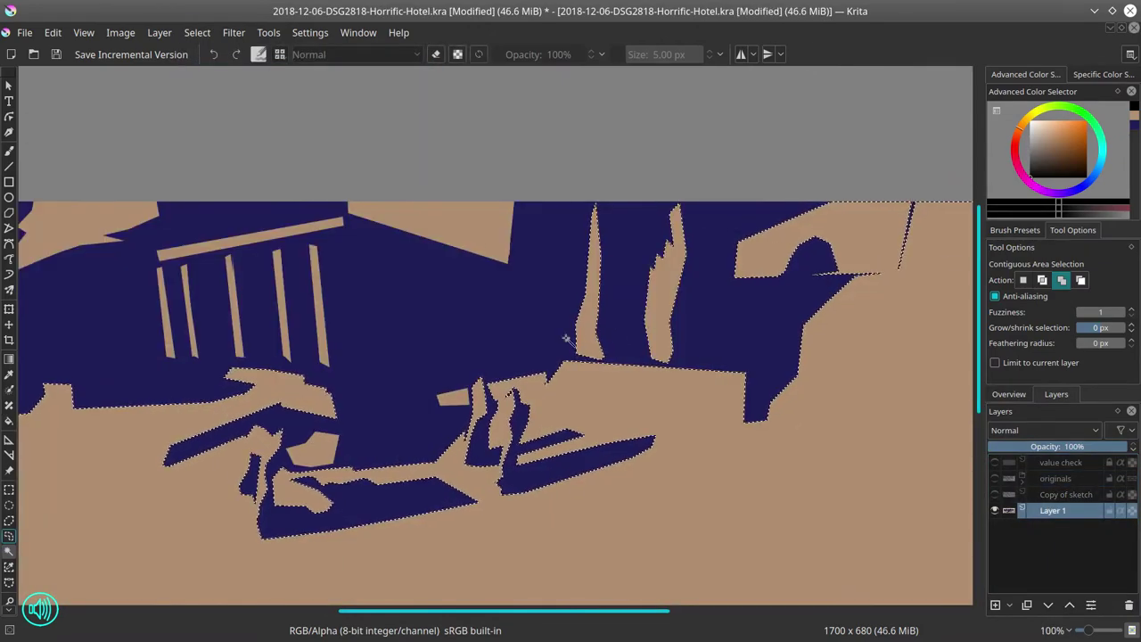
pyautogui.click(249, 305)
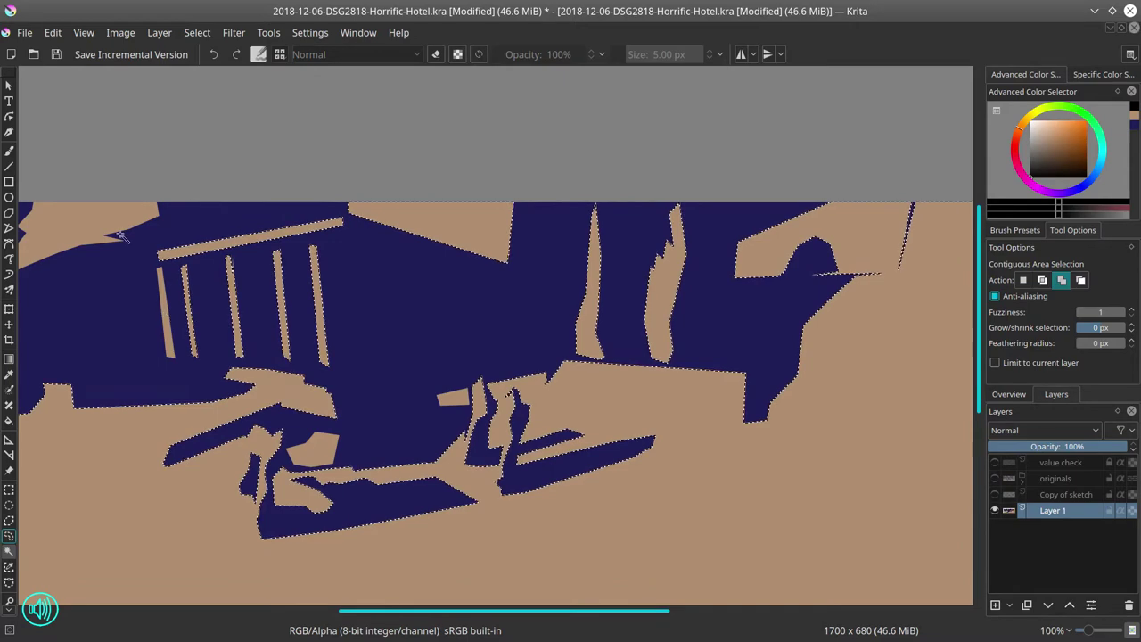
pyautogui.scroll(-4, 340, 375)
pyautogui.scroll(3, 341, 376)
pyautogui.click(197, 32)
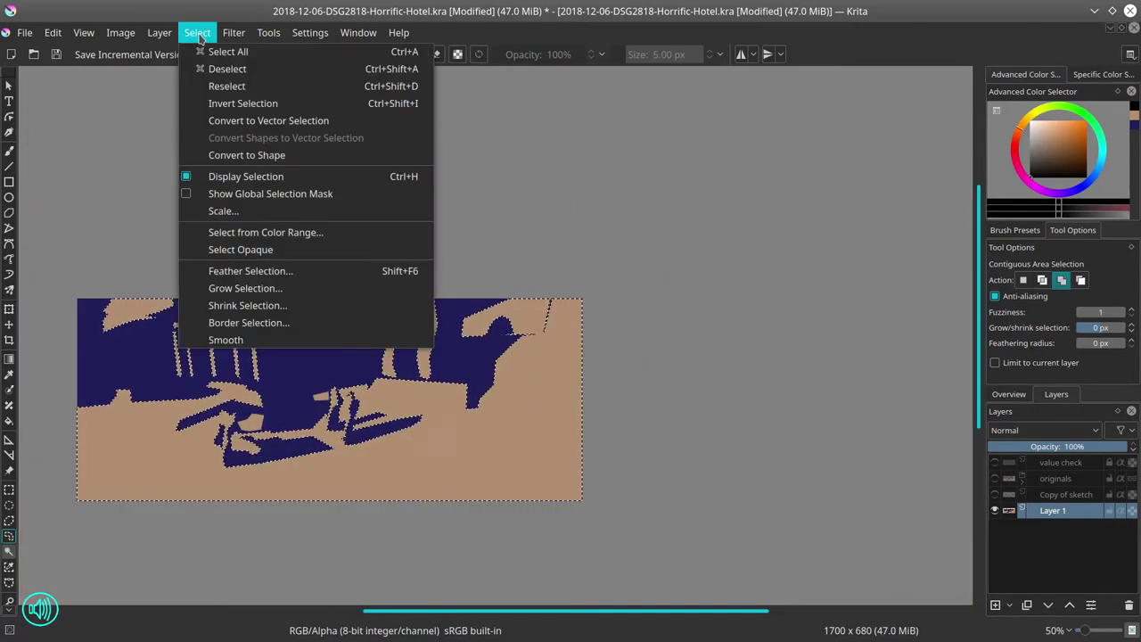
pyautogui.scroll(-1, 250, 140)
# Browse the PhotobashOrg reference folders and open Red Creek (3).jpg
pyautogui.click(32, 54)
pyautogui.click(260, 206)
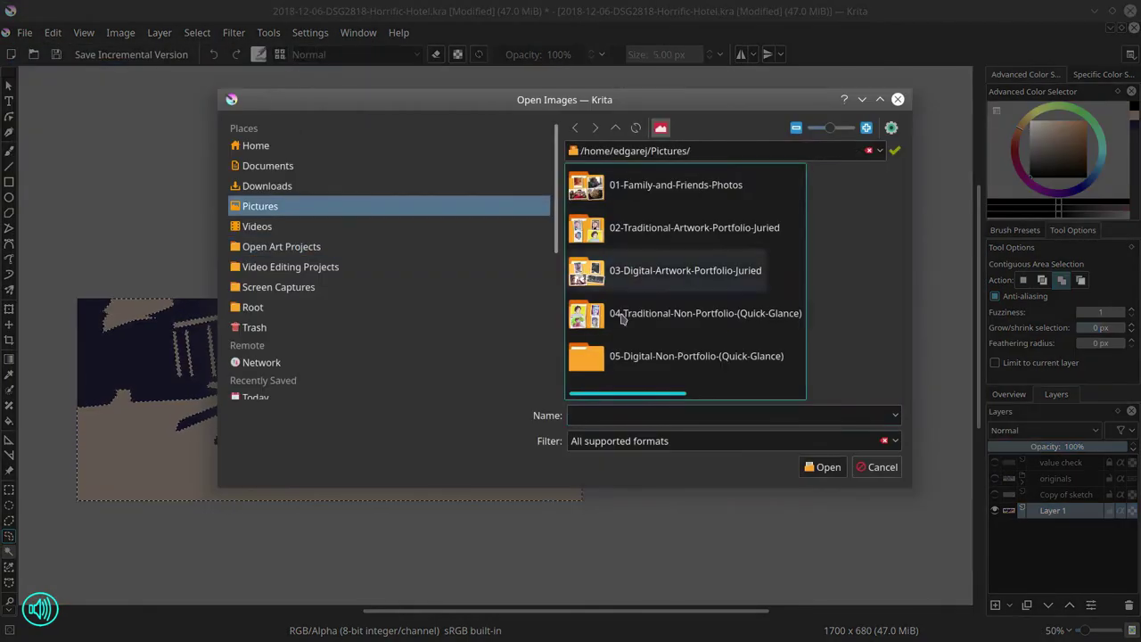
pyautogui.click(736, 231)
pyautogui.click(783, 185)
pyautogui.click(624, 185)
pyautogui.scroll(-2, 670, 303)
pyautogui.click(667, 357)
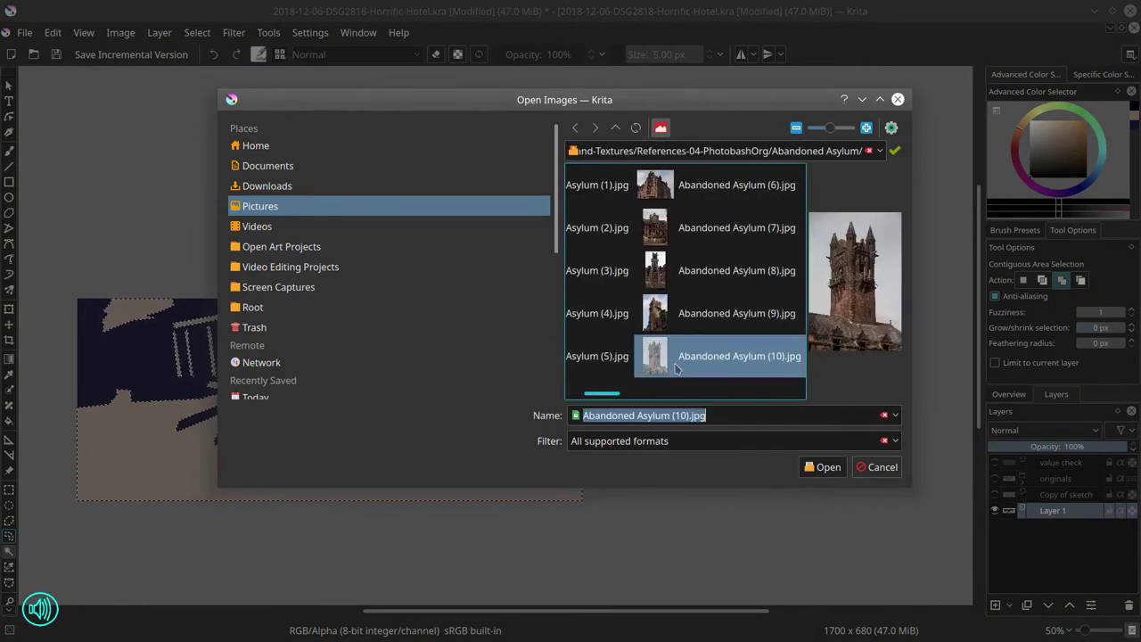
pyautogui.scroll(-2, 677, 330)
pyautogui.click(667, 318)
pyautogui.scroll(-2, 731, 357)
pyautogui.click(742, 368)
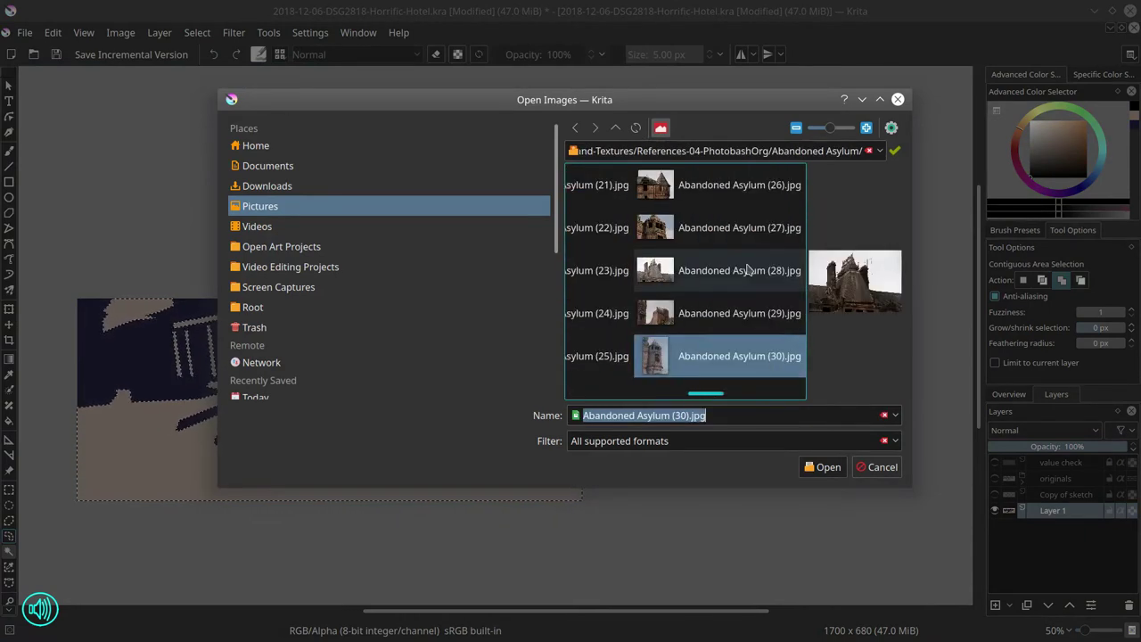
pyautogui.hotkey('alt', 'Up')
pyautogui.click(615, 318)
pyautogui.doubleClick(637, 279)
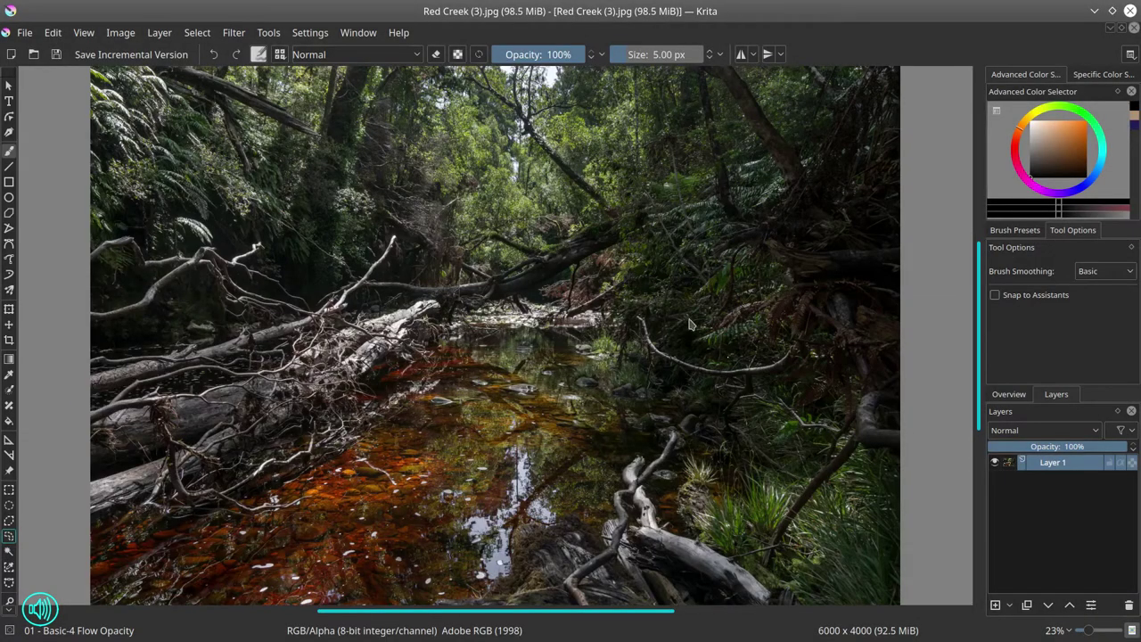
# Select the entire forest photo and copy it merged
pyautogui.click(197, 32)
pyautogui.click(203, 51)
pyautogui.click(53, 32)
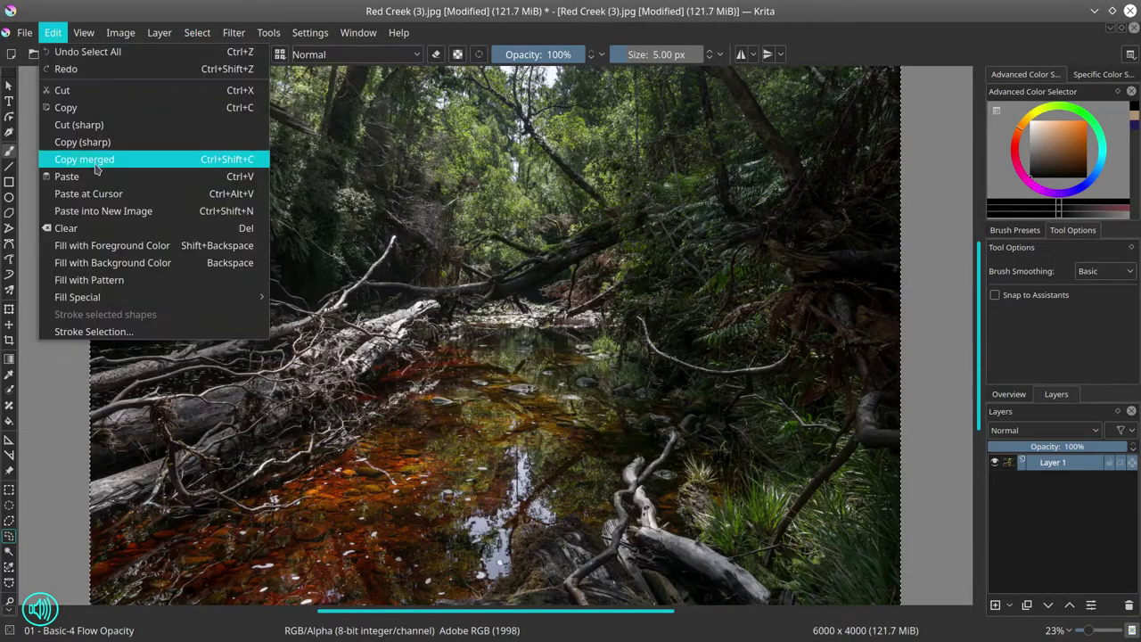
pyautogui.click(89, 155)
# Back in the hotel document, select all and paste the forest photo as a new layer
pyautogui.hotkey('ctrl', 'Tab')
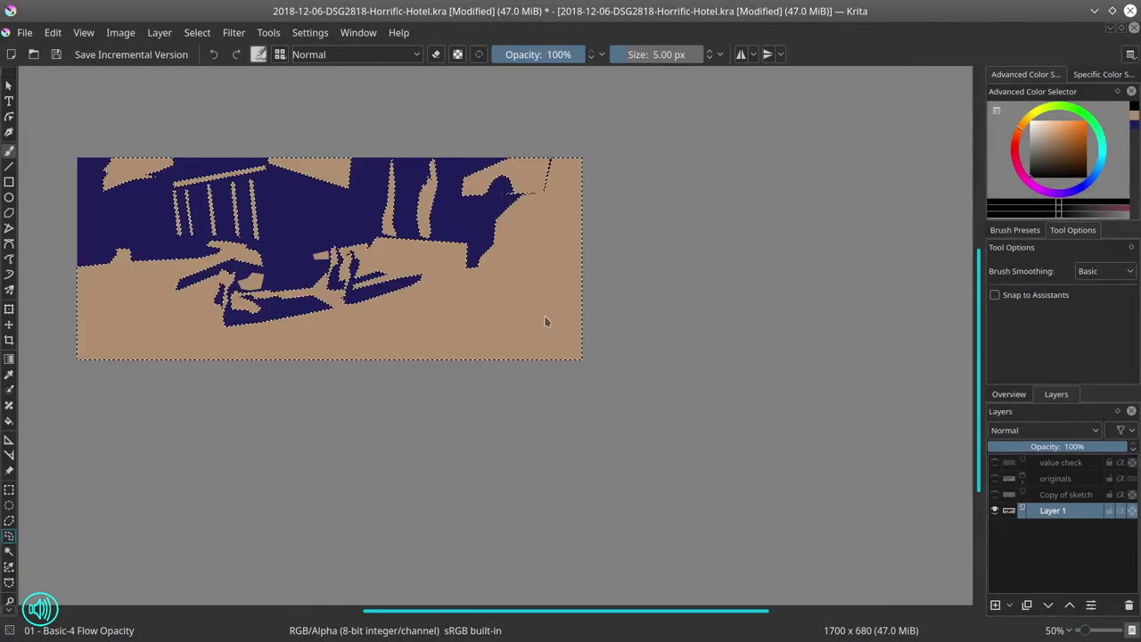
pyautogui.click(197, 32)
pyautogui.click(203, 52)
pyautogui.click(52, 32)
pyautogui.click(85, 173)
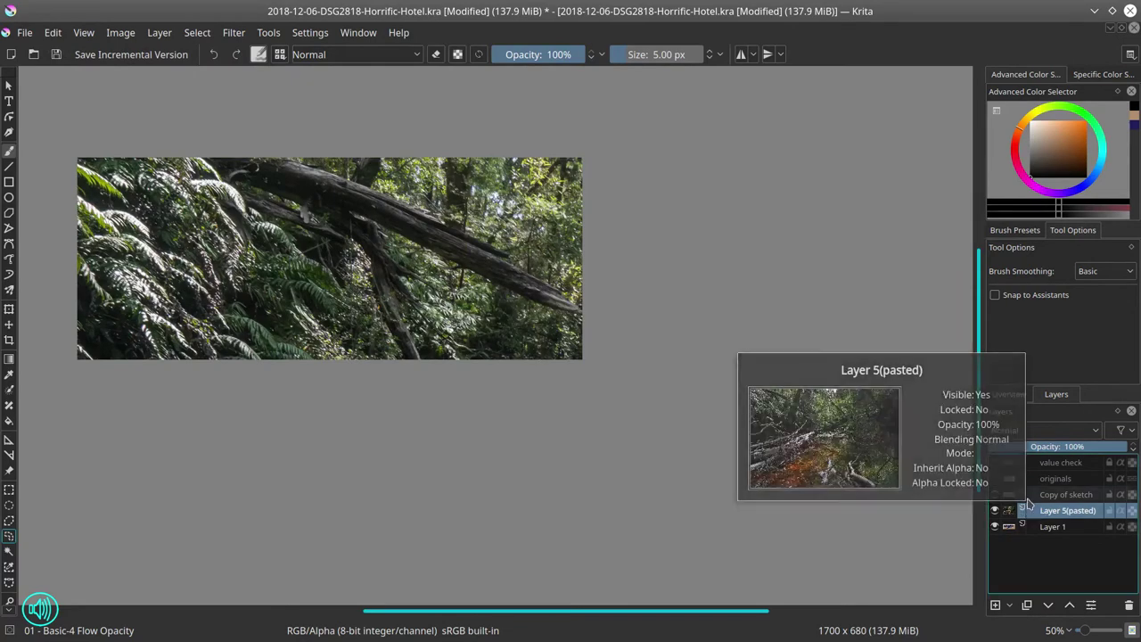
# Rotate and shrink the pasted forest photo, then trim the layers to the canvas size
pyautogui.click(9, 308)
pyautogui.scroll(-4, 511, 403)
pyautogui.moveTo(854, 406); pyautogui.dragTo(680, 472)
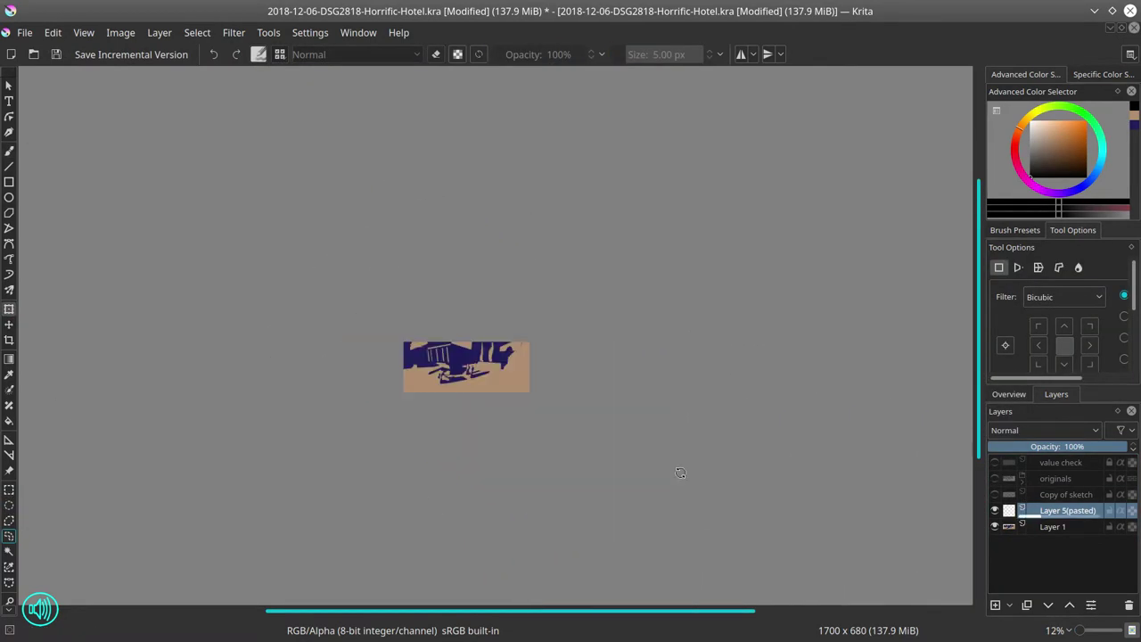
pyautogui.click(119, 32)
pyautogui.click(148, 107)
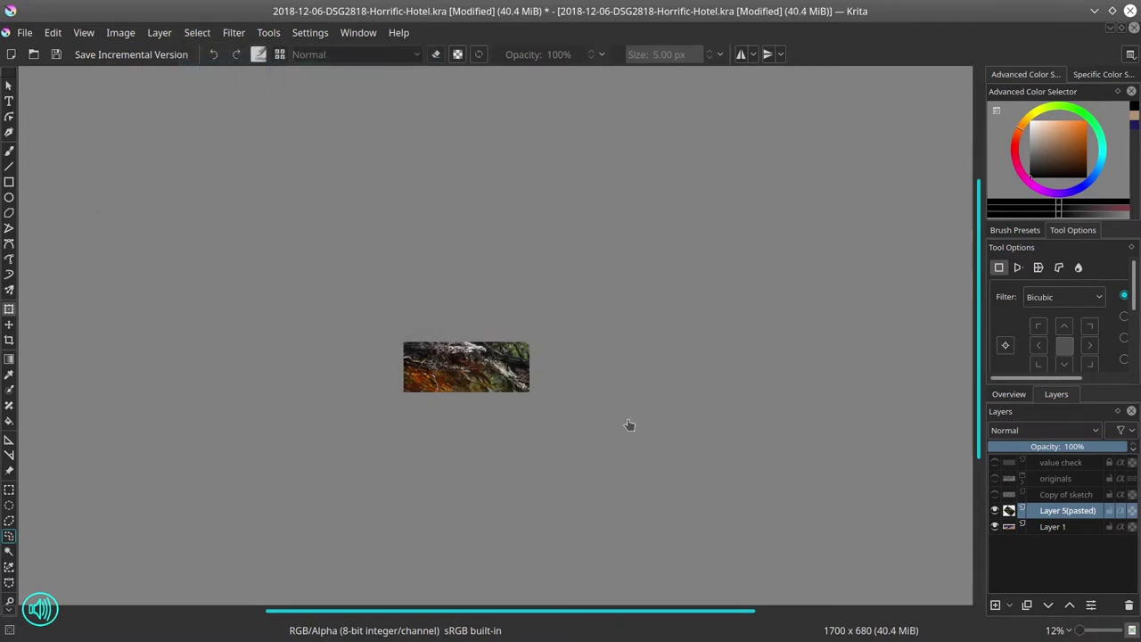
pyautogui.scroll(4, 630, 425)
# Select the tan areas on Layer 1 and set the forest layer to 46% opacity
pyautogui.click(506, 367)
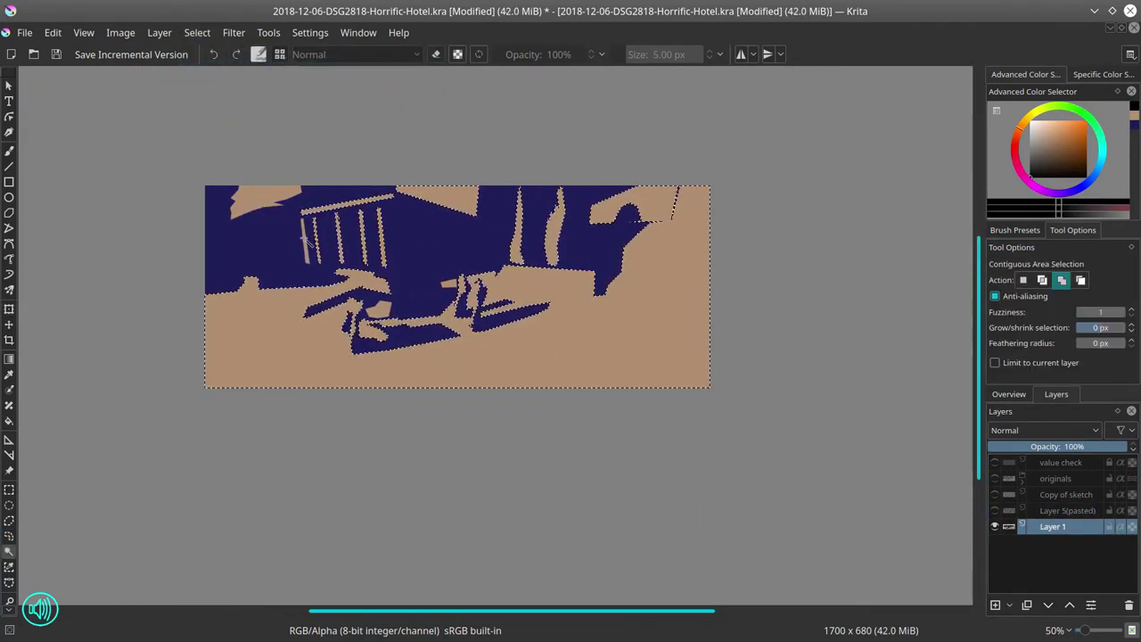
pyautogui.click(994, 510)
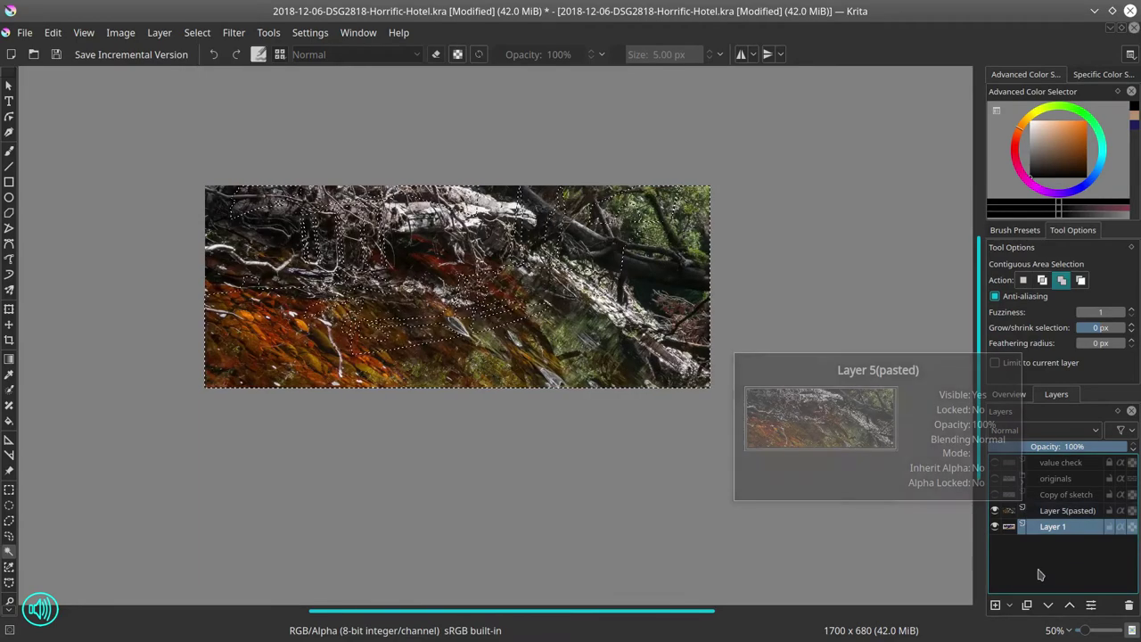
pyautogui.click(1065, 510)
pyautogui.click(234, 32)
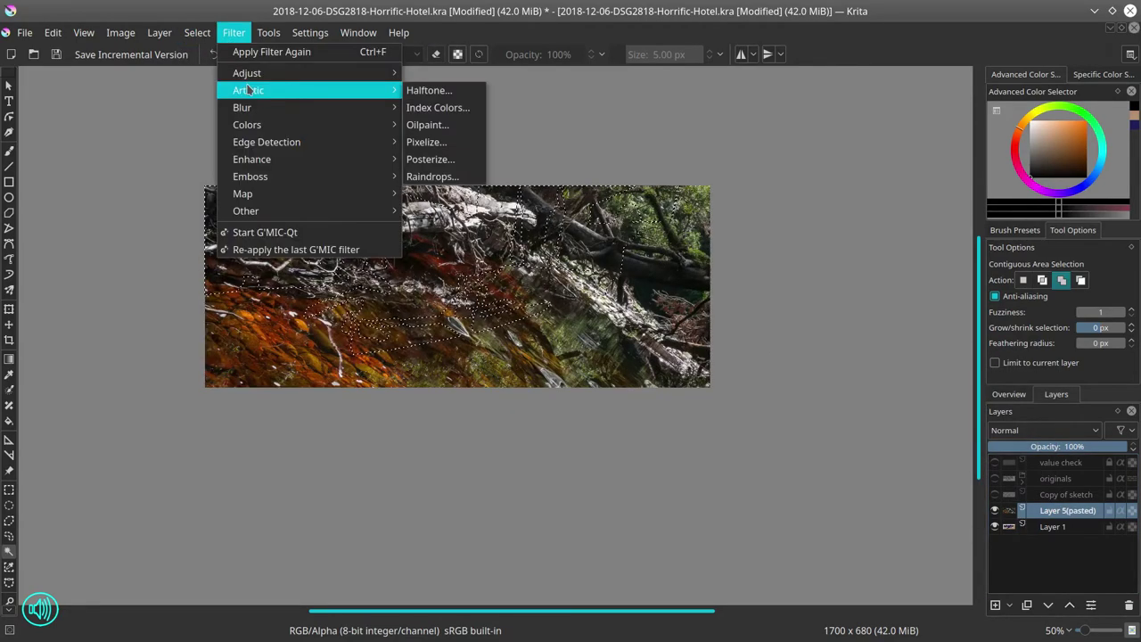
pyautogui.click(154, 55)
# Darken the forest texture's midtones with a Color Adjustment curve
pyautogui.click(234, 32)
pyautogui.moveTo(258, 73)
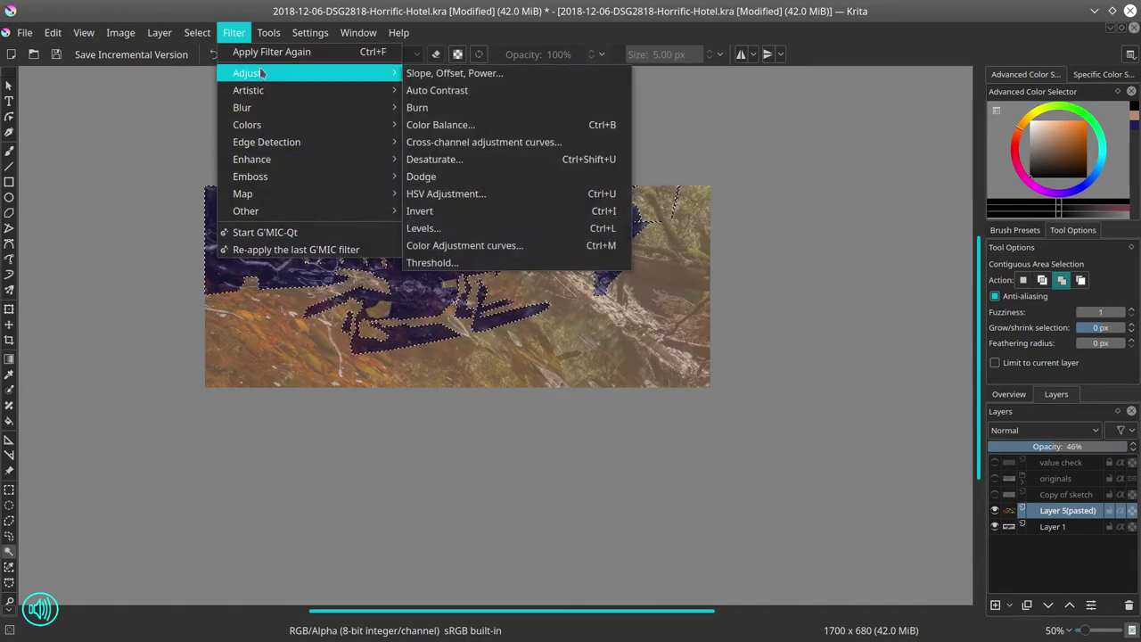
pyautogui.click(468, 246)
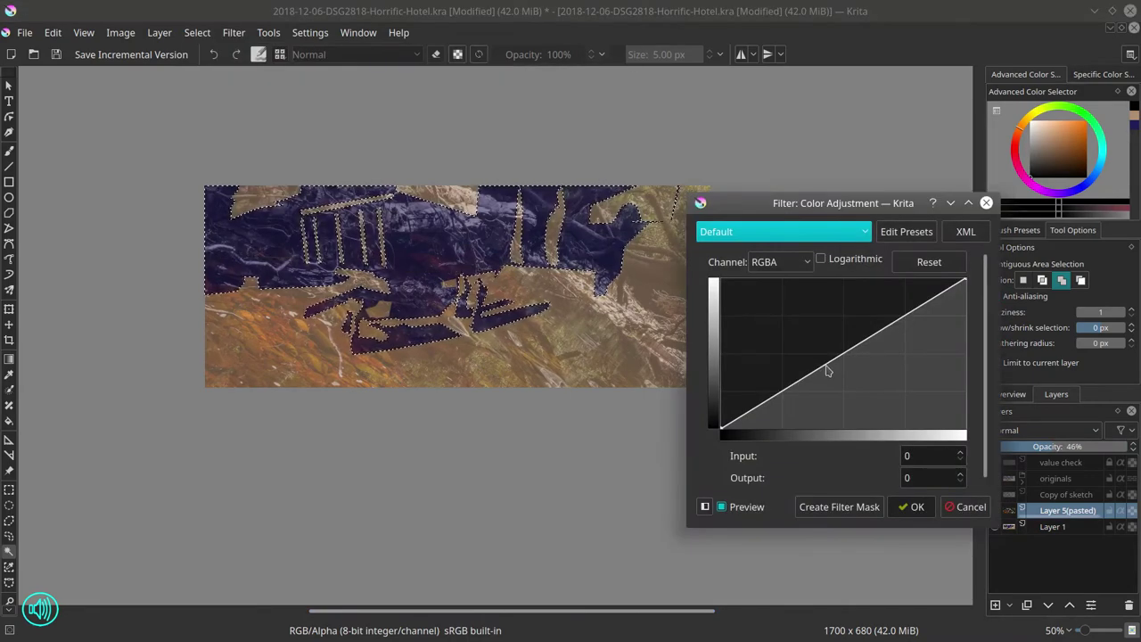
pyautogui.moveTo(828, 363); pyautogui.dragTo(843, 412)
pyautogui.click(911, 506)
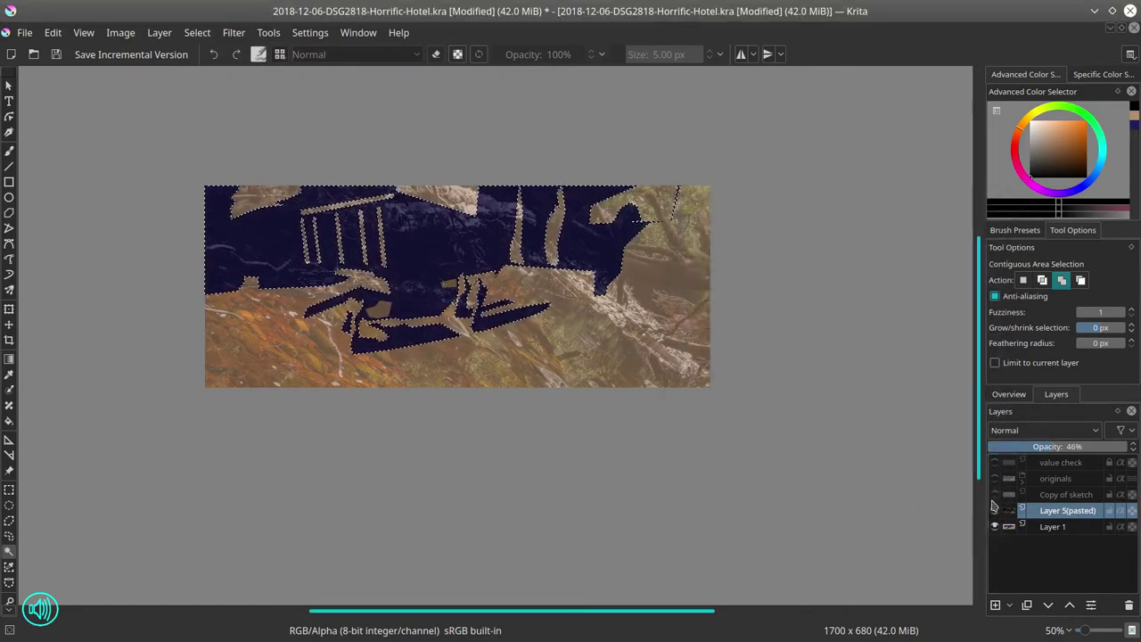
# Show the Copy of sketch lines, deselect, and recentre the painting in view
pyautogui.click(994, 495)
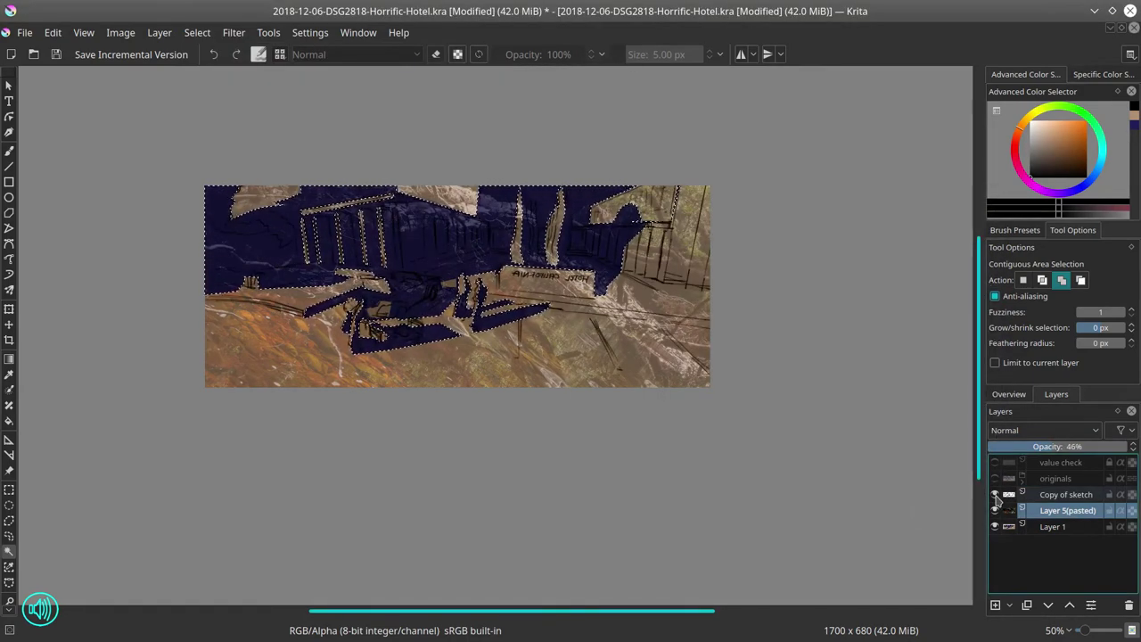
pyautogui.click(197, 32)
pyautogui.click(223, 69)
pyautogui.scroll(1, 415, 409)
pyautogui.moveTo(414, 409); pyautogui.dragTo(465, 506)
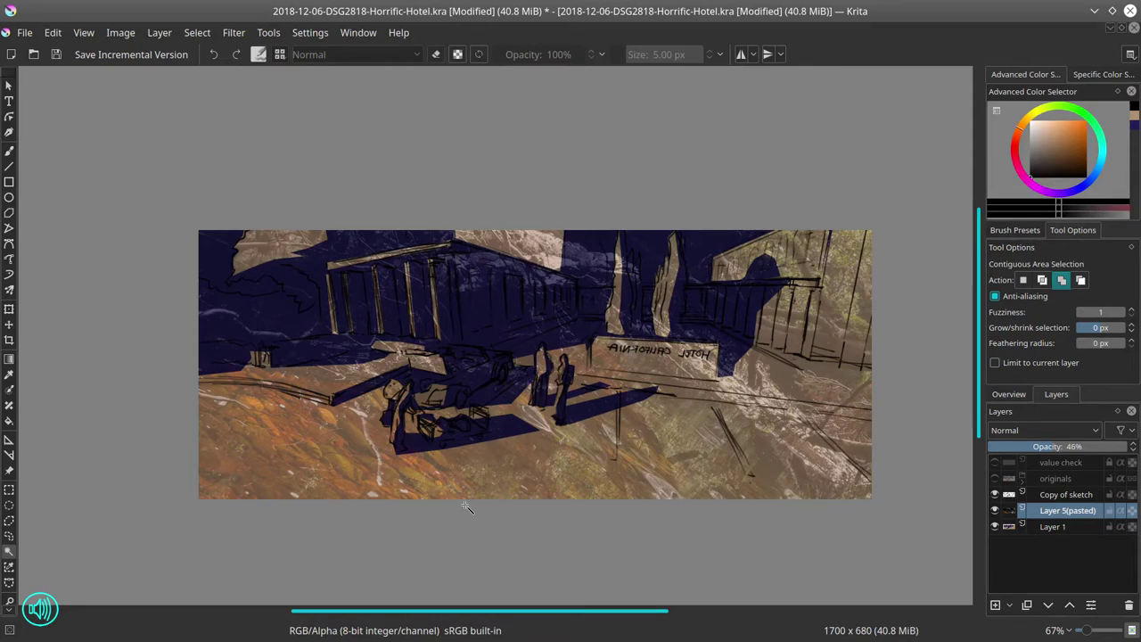
# Compare the pasted photo texture on and off, leave it hidden, and pick Polygonal Selection
pyautogui.click(995, 510)
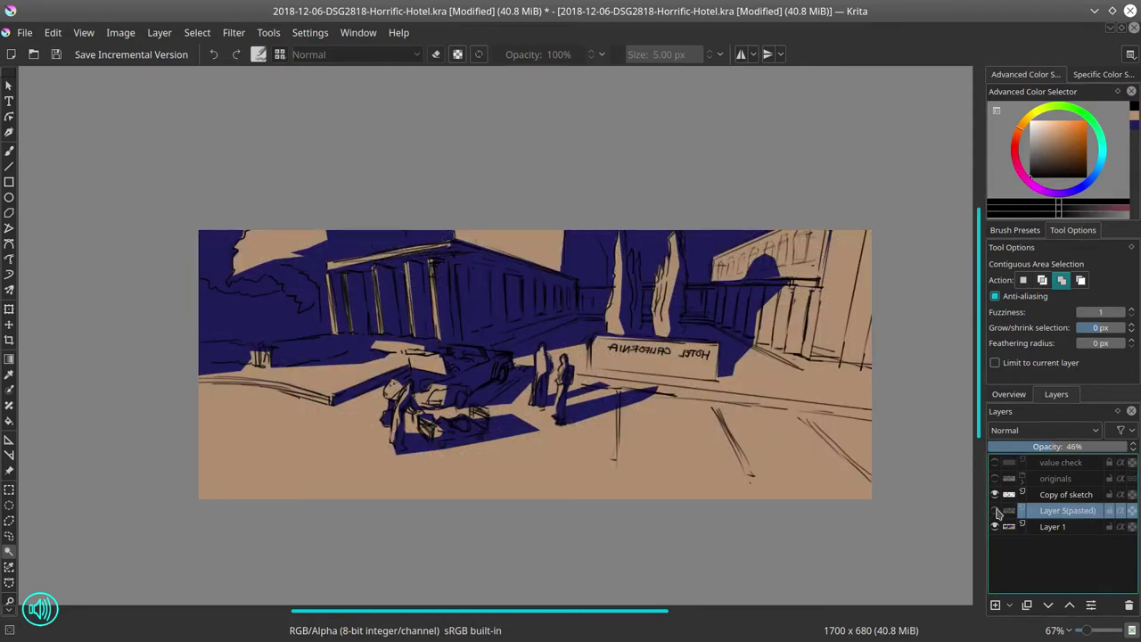
pyautogui.click(996, 511)
pyautogui.click(995, 510)
pyautogui.click(995, 510)
pyautogui.click(996, 510)
pyautogui.click(9, 520)
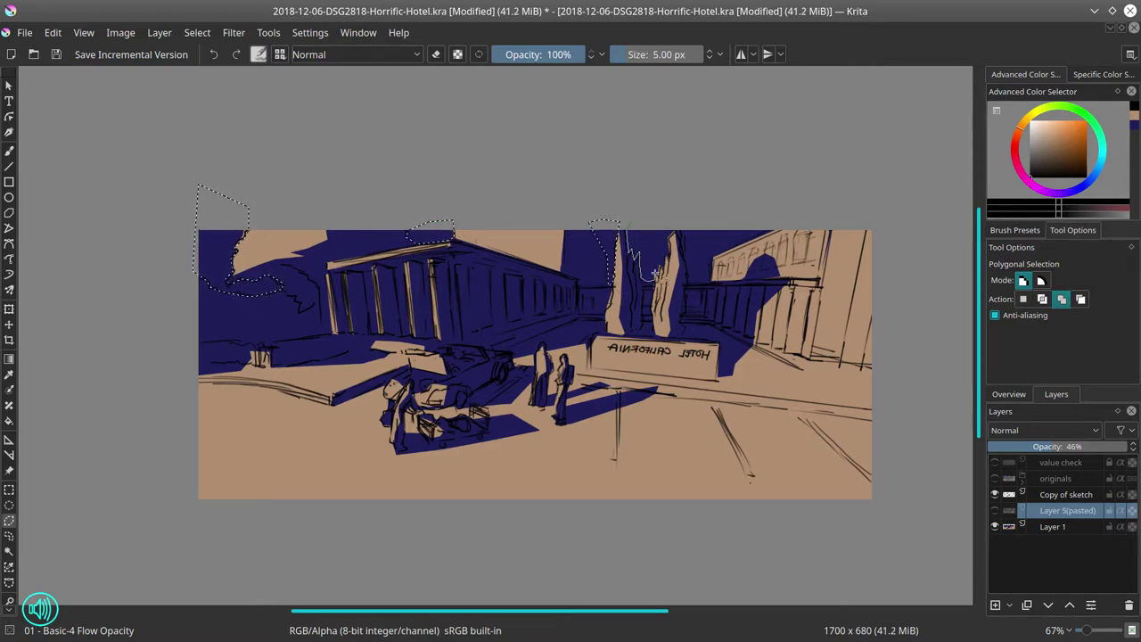
# Close the polygonal sky selection and fill it with cyan on Layer 1
pyautogui.click(679, 234)
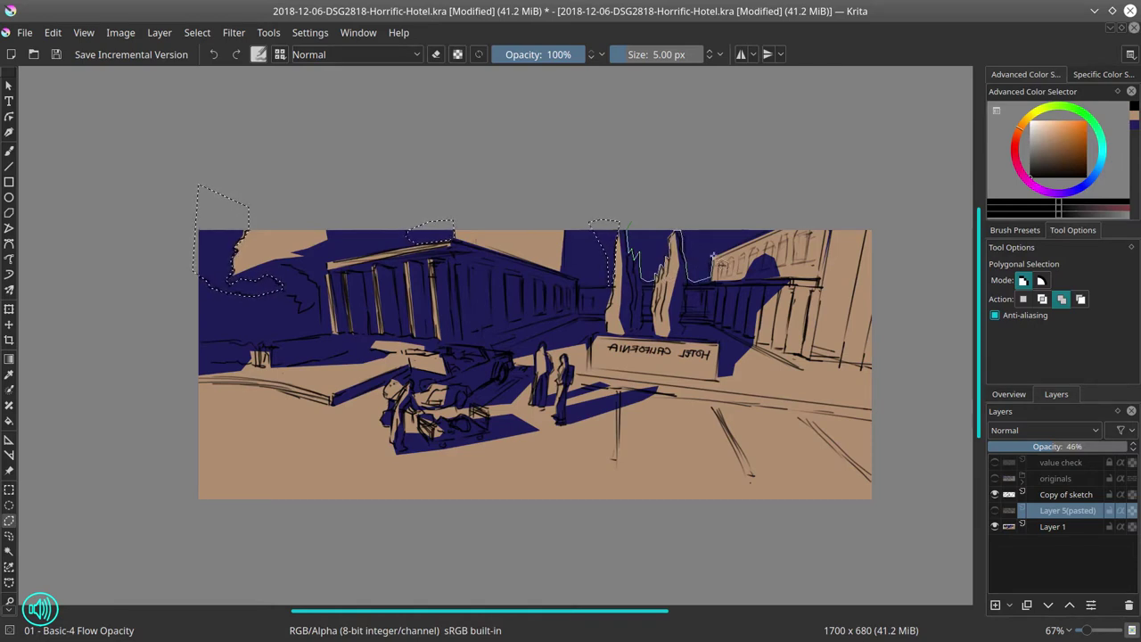
pyautogui.doubleClick(749, 195)
pyautogui.click(1101, 147)
pyautogui.moveTo(1061, 142); pyautogui.dragTo(1047, 130)
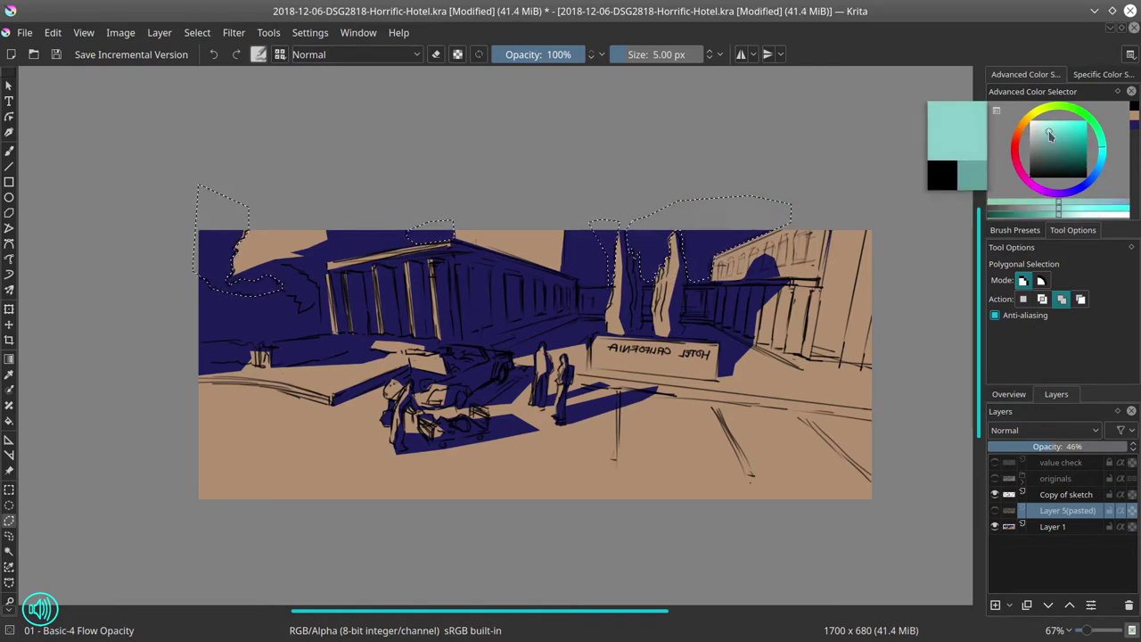
pyautogui.click(9, 421)
pyautogui.click(223, 214)
pyautogui.click(1053, 526)
pyautogui.click(222, 214)
# Reselect the sky, refill it with pinkish red, deselect, and show Layer 5(pasted) again
pyautogui.click(197, 32)
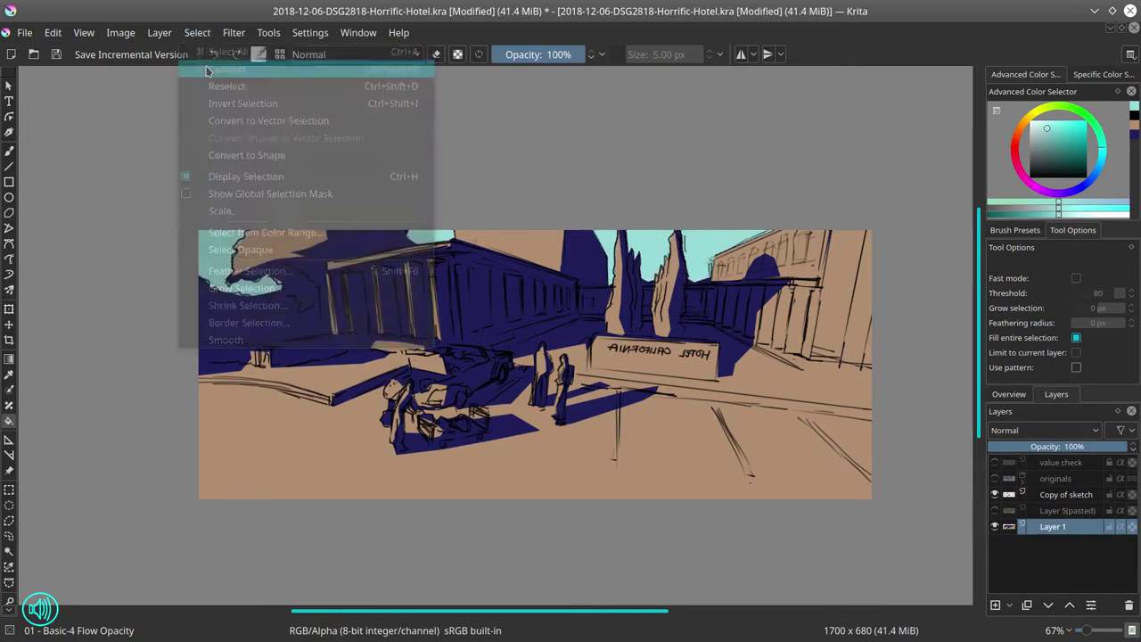
pyautogui.click(222, 99)
pyautogui.click(196, 32)
pyautogui.click(223, 84)
pyautogui.moveTo(1042, 134)
pyautogui.mouseDown()
pyautogui.moveTo(1058, 144)
pyautogui.moveTo(1065, 135)
pyautogui.mouseUp()
pyautogui.click(222, 214)
pyautogui.hotkey('ctrl', 'shift', 'a')
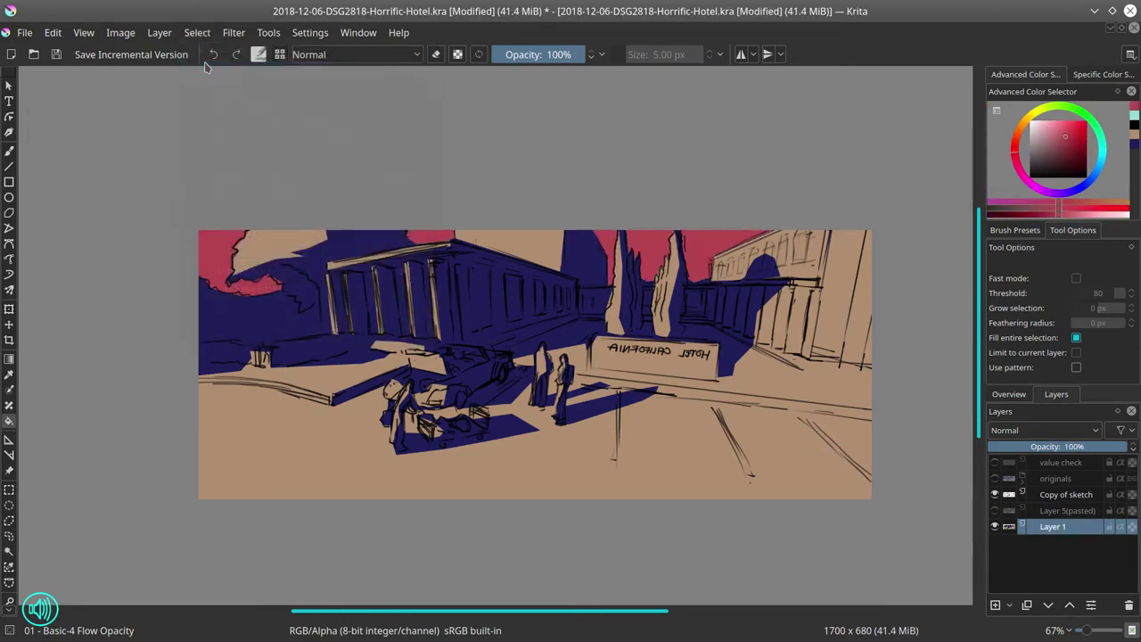
pyautogui.click(995, 509)
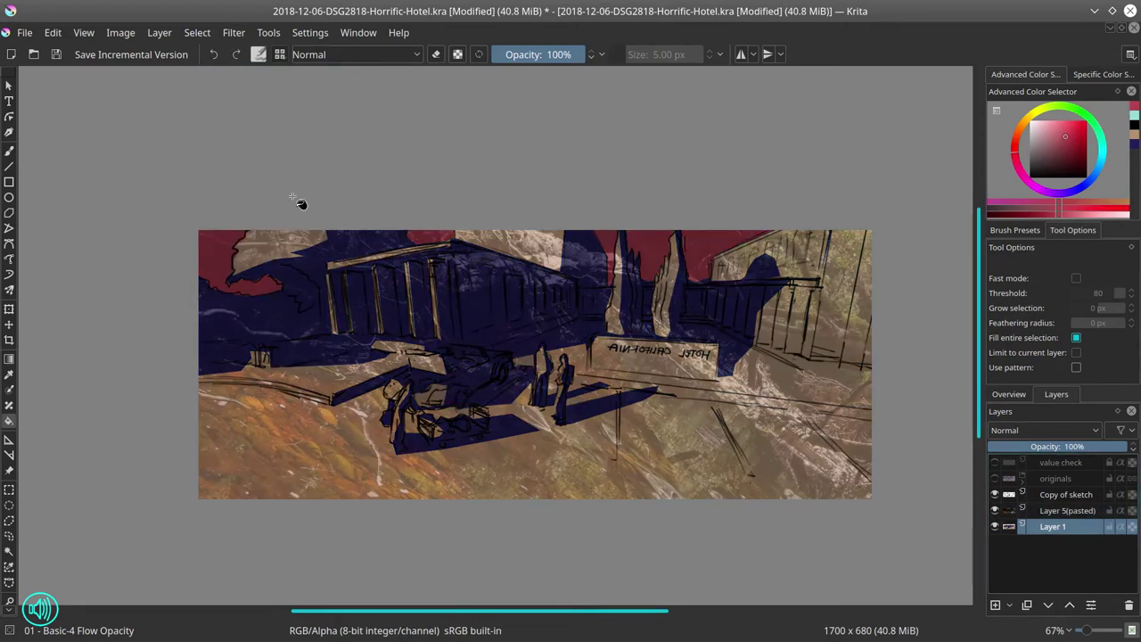
# Open the Red Creek forest photo
pyautogui.click(25, 32)
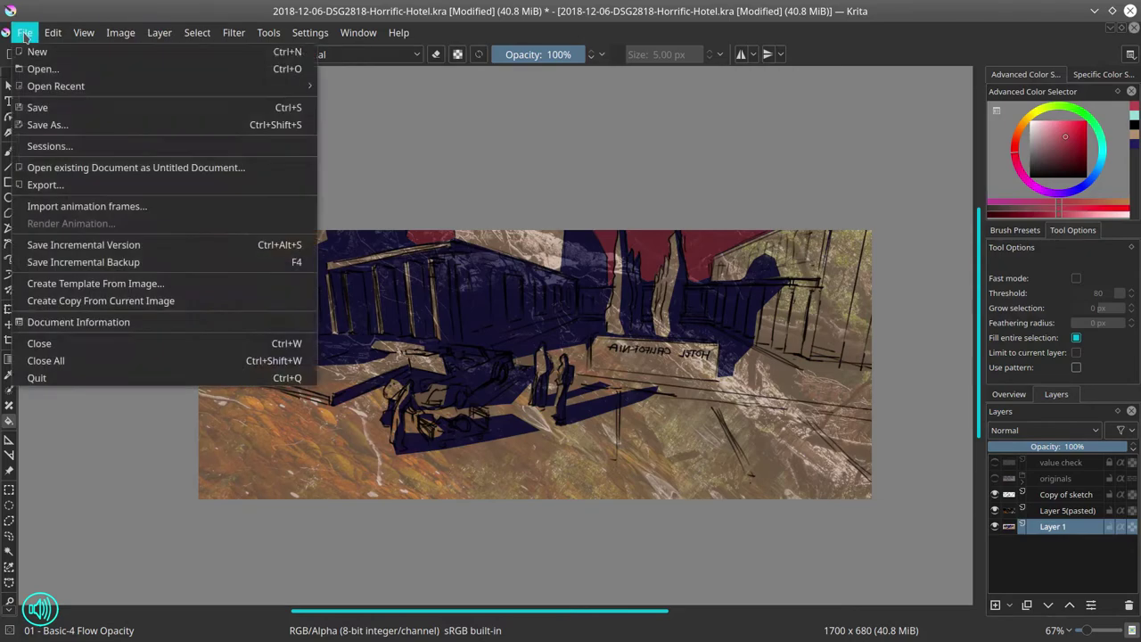
pyautogui.click(40, 68)
pyautogui.hscroll(3, 603, 402)
pyautogui.click(821, 471)
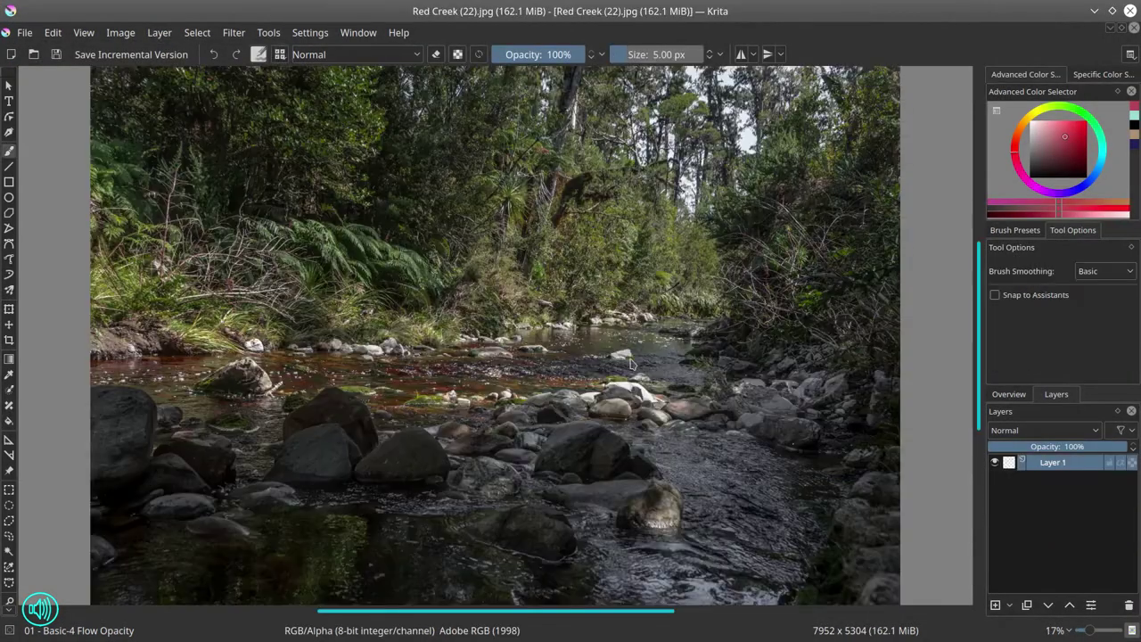
# Copy a rectangular band of foliage and paste it into the hotel painting as a layer
pyautogui.click(9, 489)
pyautogui.moveTo(156, 160); pyautogui.dragTo(713, 316)
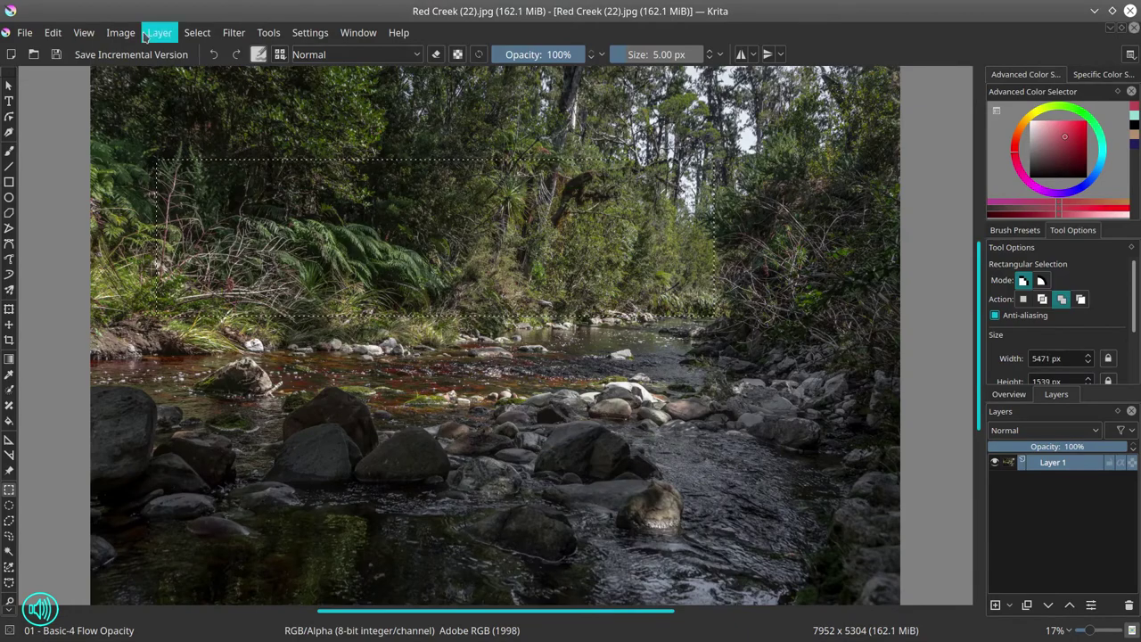
pyautogui.click(52, 32)
pyautogui.click(245, 134)
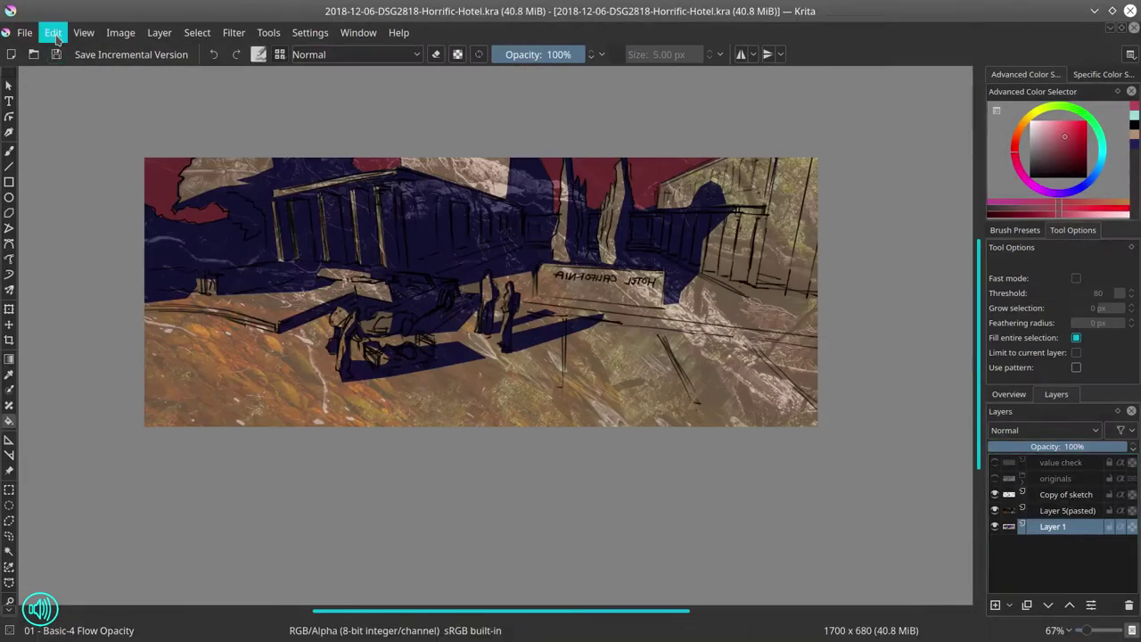
pyautogui.click(53, 32)
pyautogui.click(66, 176)
# Stretch the pasted forest texture over the painting and lower its opacity to about half
pyautogui.press('-')
pyautogui.press('-')
pyautogui.press('-')
pyautogui.press('-')
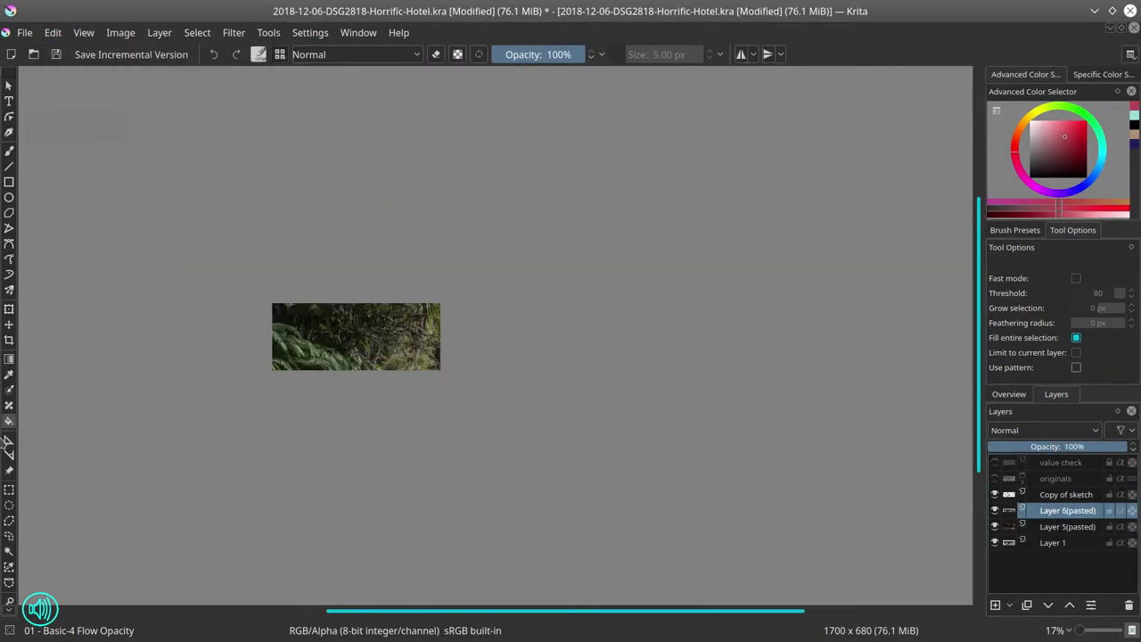
pyautogui.hotkey('ctrl', 't')
pyautogui.moveTo(155, 329)
pyautogui.mouseDown()
pyautogui.moveTo(178, 374)
pyautogui.moveTo(250, 360)
pyautogui.mouseUp()
pyautogui.click(1060, 446)
pyautogui.scroll(5, 283, 402)
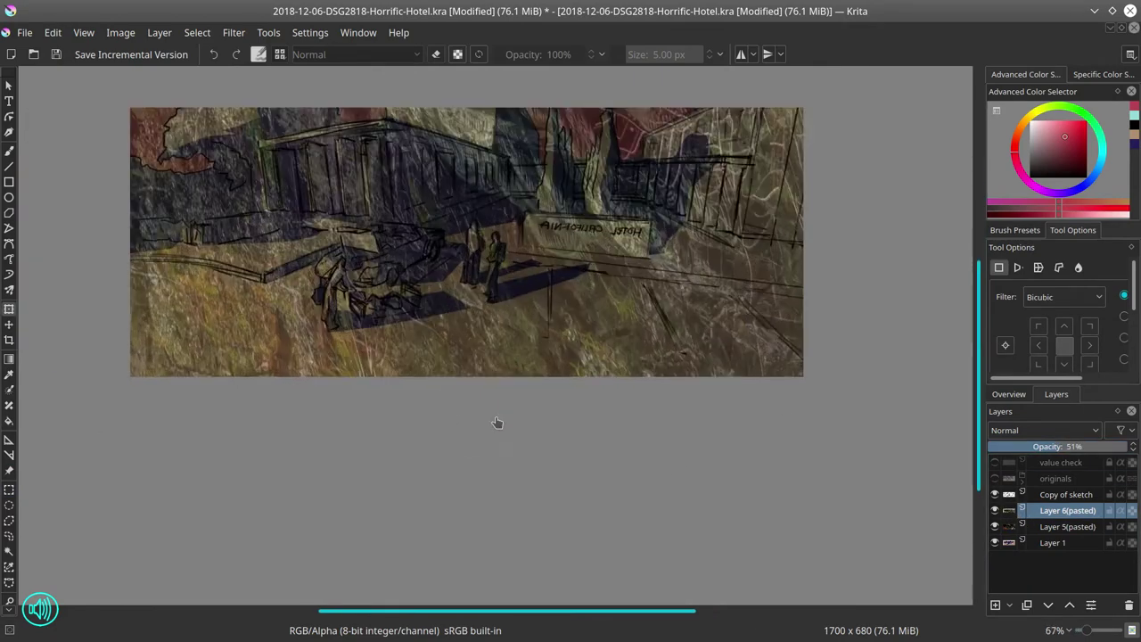
# Select the tan lit areas on Layer 1 by contiguous colour, then re-show the texture layers
pyautogui.click(197, 32)
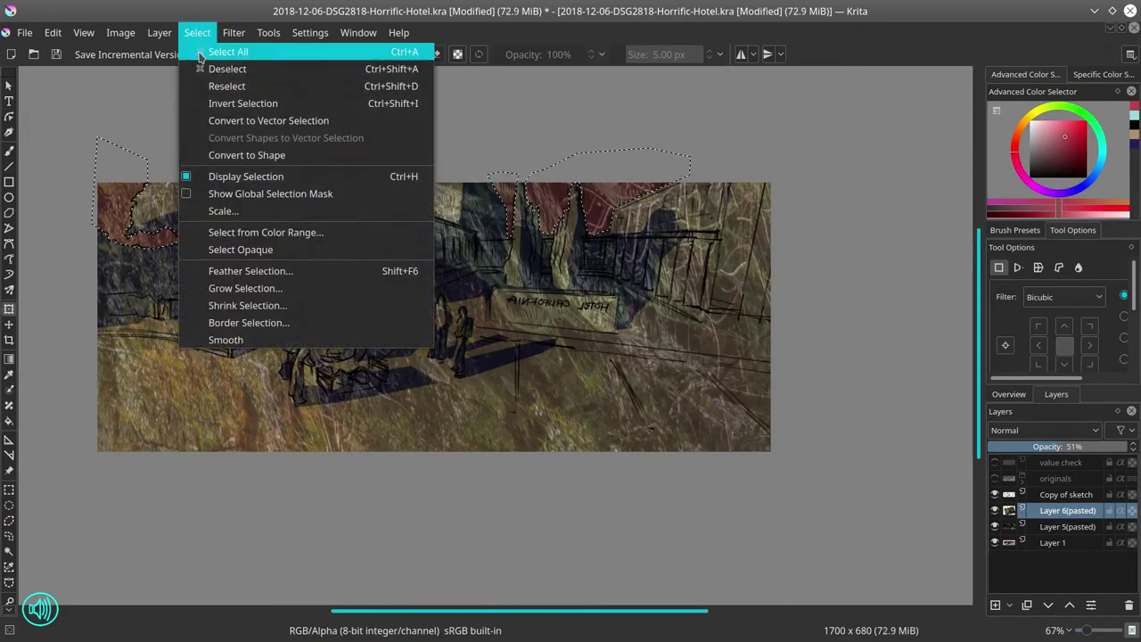
pyautogui.click(227, 49)
pyautogui.press('Delete')
pyautogui.click(1059, 544)
pyautogui.click(994, 494)
pyautogui.click(9, 550)
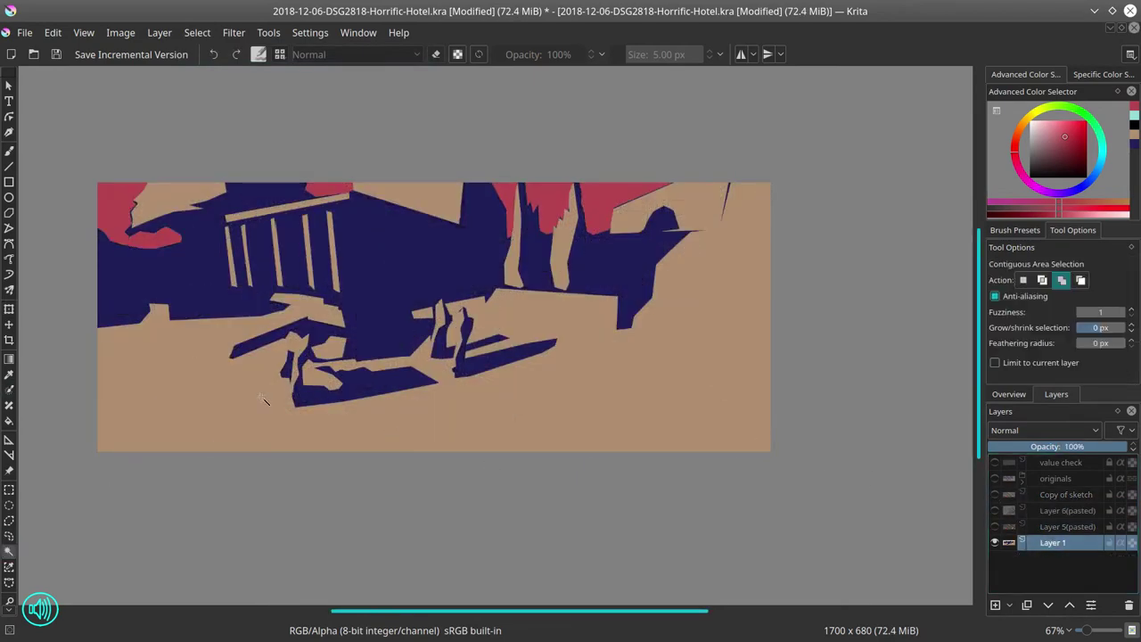
pyautogui.click(308, 248)
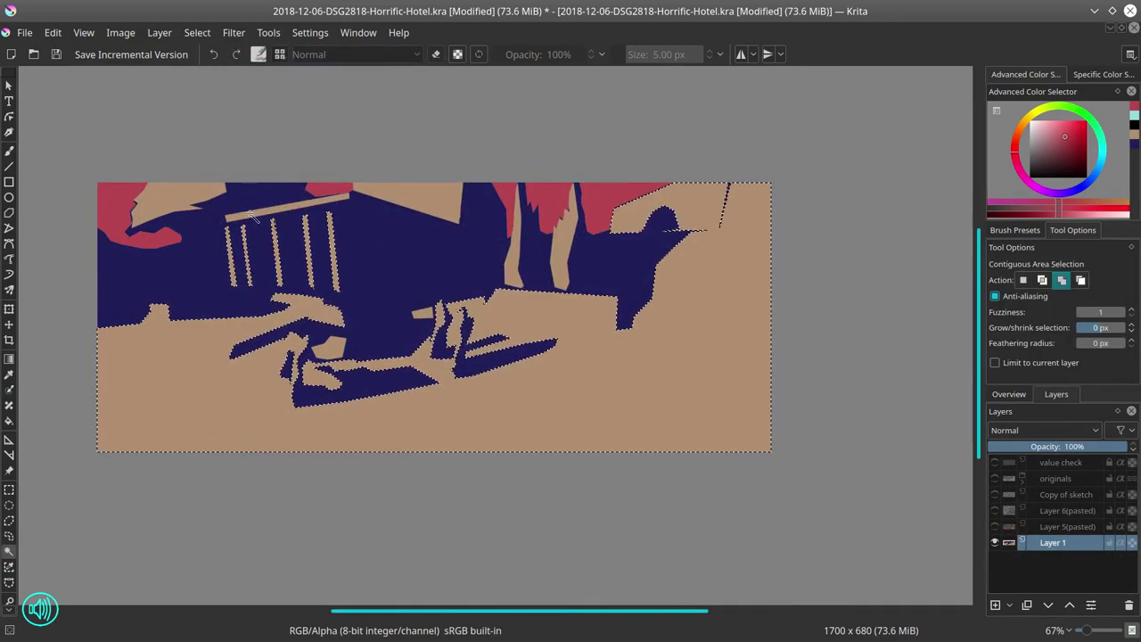
pyautogui.click(995, 526)
pyautogui.click(995, 510)
pyautogui.click(995, 494)
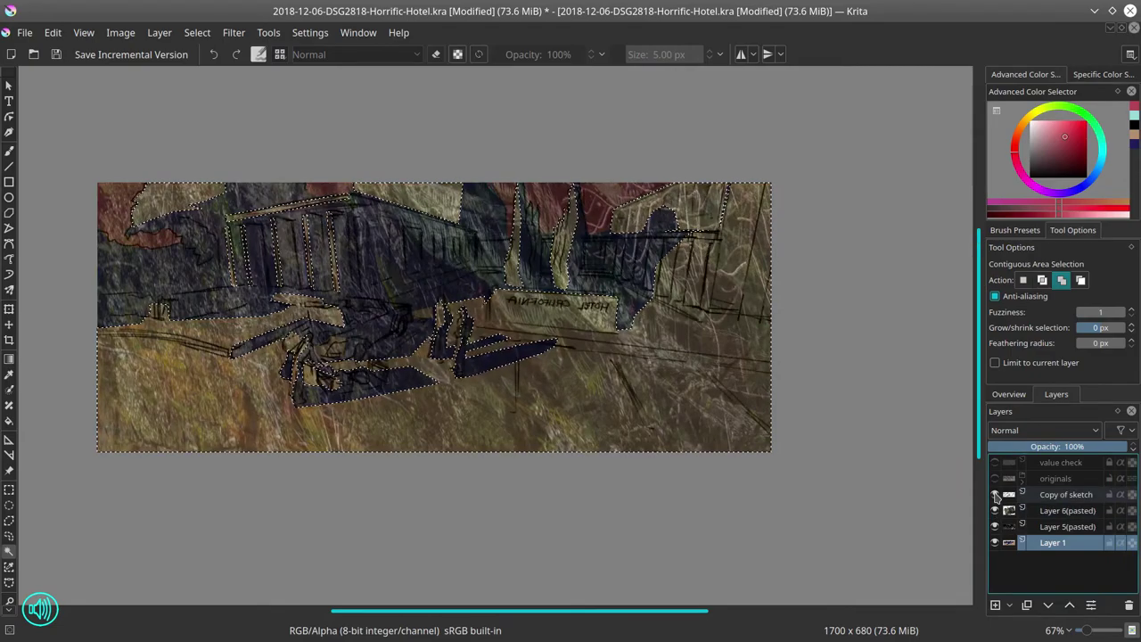
# Brighten the selected lit areas with a raised Color Adjustment curve
pyautogui.click(233, 33)
pyautogui.click(121, 32)
pyautogui.click(233, 32)
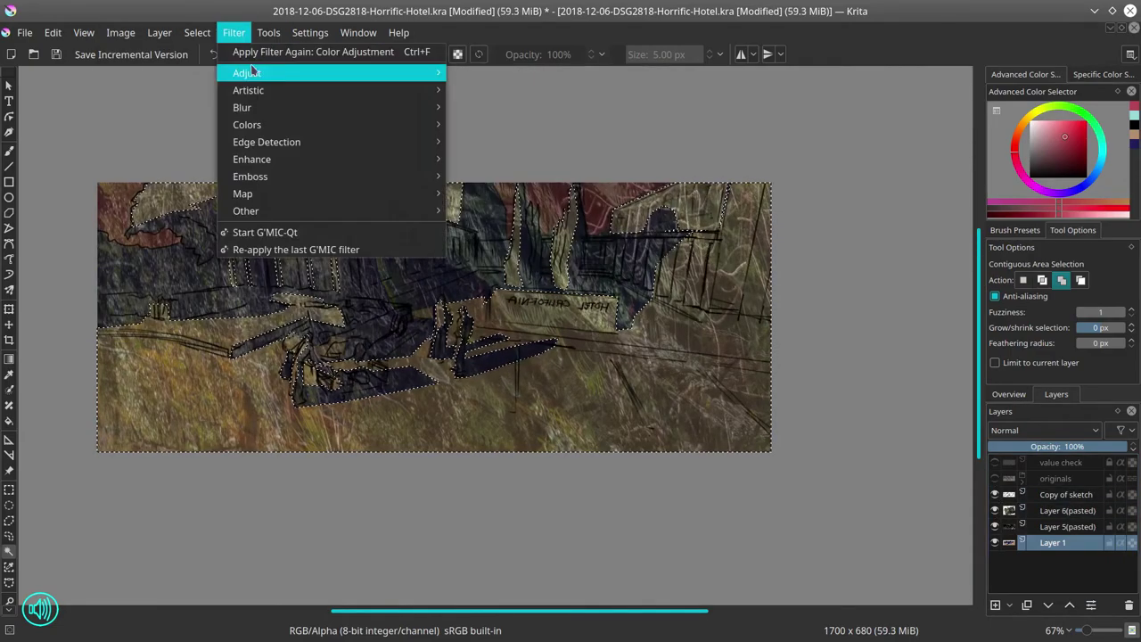
pyautogui.moveTo(267, 74)
pyautogui.click(564, 195)
pyautogui.moveTo(825, 395); pyautogui.dragTo(873, 298)
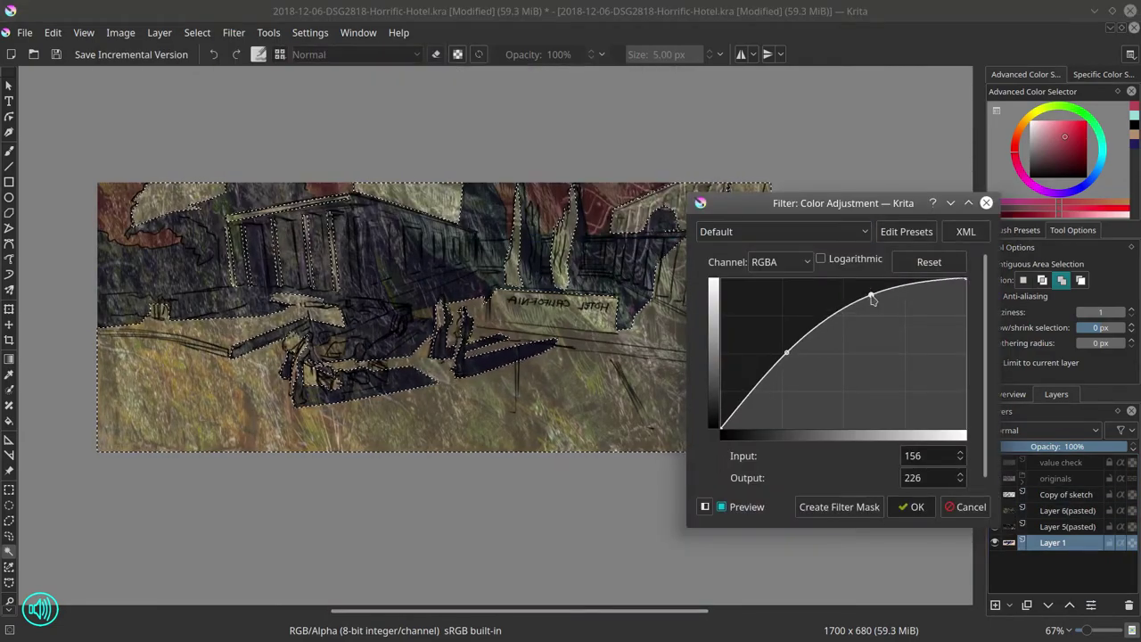
pyautogui.click(911, 506)
pyautogui.click(994, 525)
pyautogui.click(995, 525)
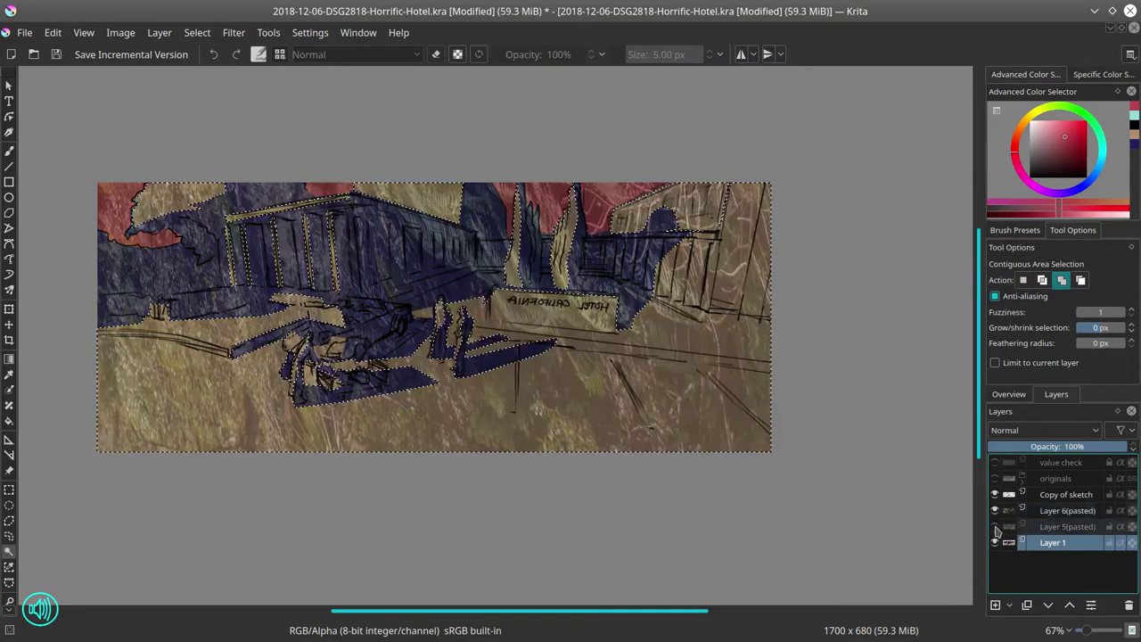
# Brighten the Layer 6(pasted) forest texture with a raised curves adjustment
pyautogui.click(1066, 509)
pyautogui.click(234, 32)
pyautogui.moveTo(267, 74)
pyautogui.click(523, 245)
pyautogui.moveTo(873, 300); pyautogui.dragTo(874, 295)
pyautogui.click(907, 509)
# Clear the selection and lower the forest layer's opacity to 41%
pyautogui.click(197, 32)
pyautogui.click(218, 66)
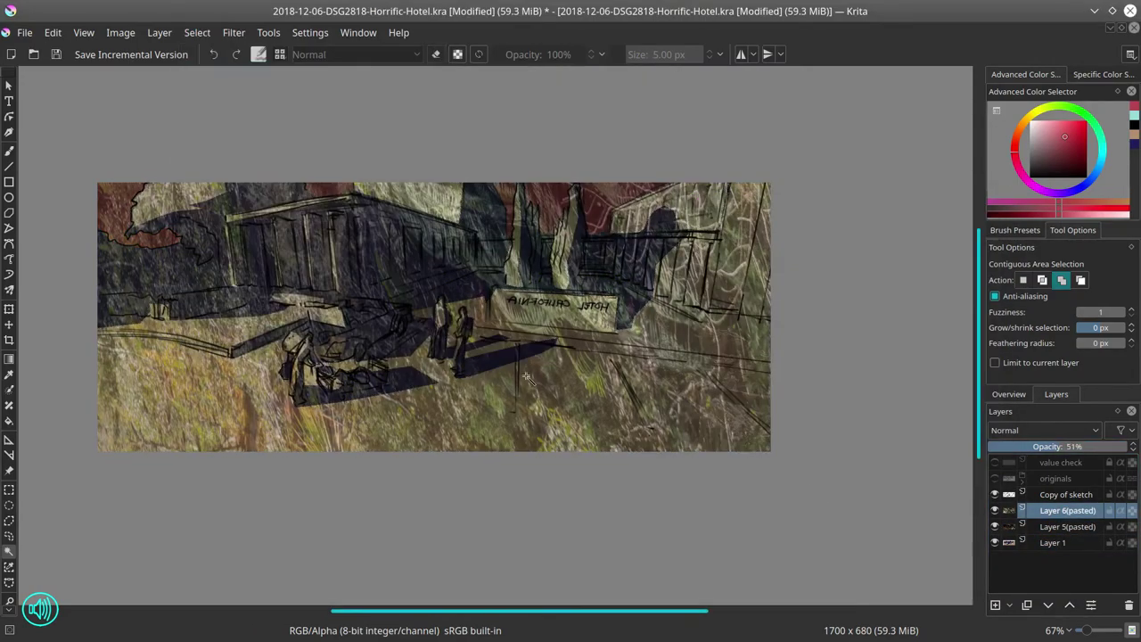
pyautogui.moveTo(1038, 446); pyautogui.dragTo(1052, 446)
pyautogui.scroll(-3, 553, 499)
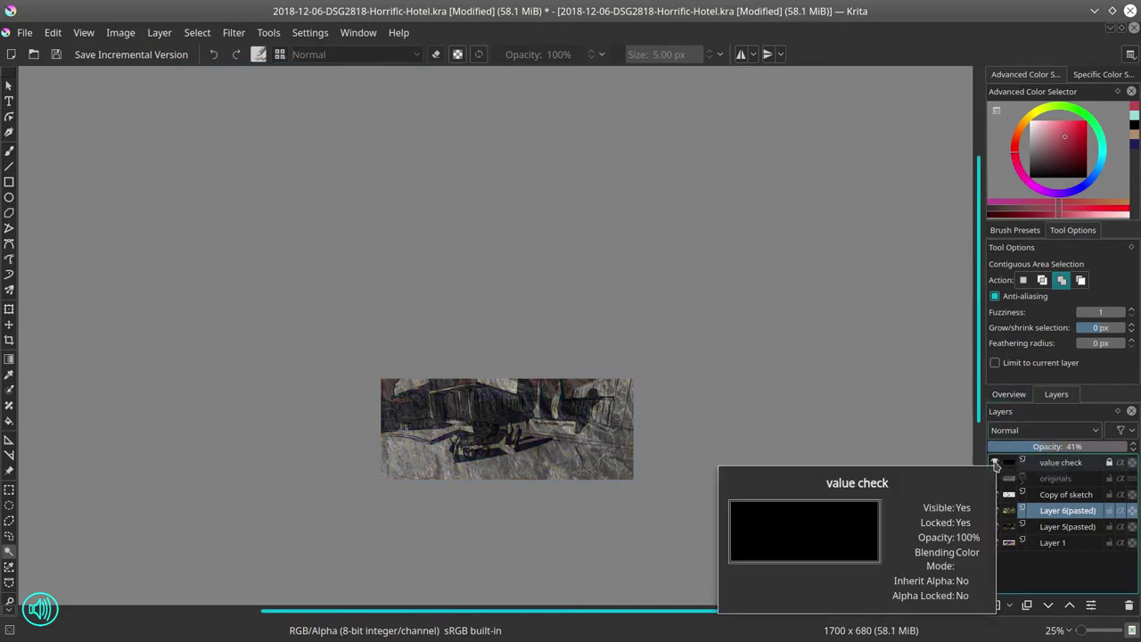
# Duplicate Copy of sketch, merge the layers down to Layer 1 Merged, and save
pyautogui.rightClick(1045, 493)
pyautogui.click(1025, 340)
pyautogui.rightClick(1060, 493)
pyautogui.click(1024, 339)
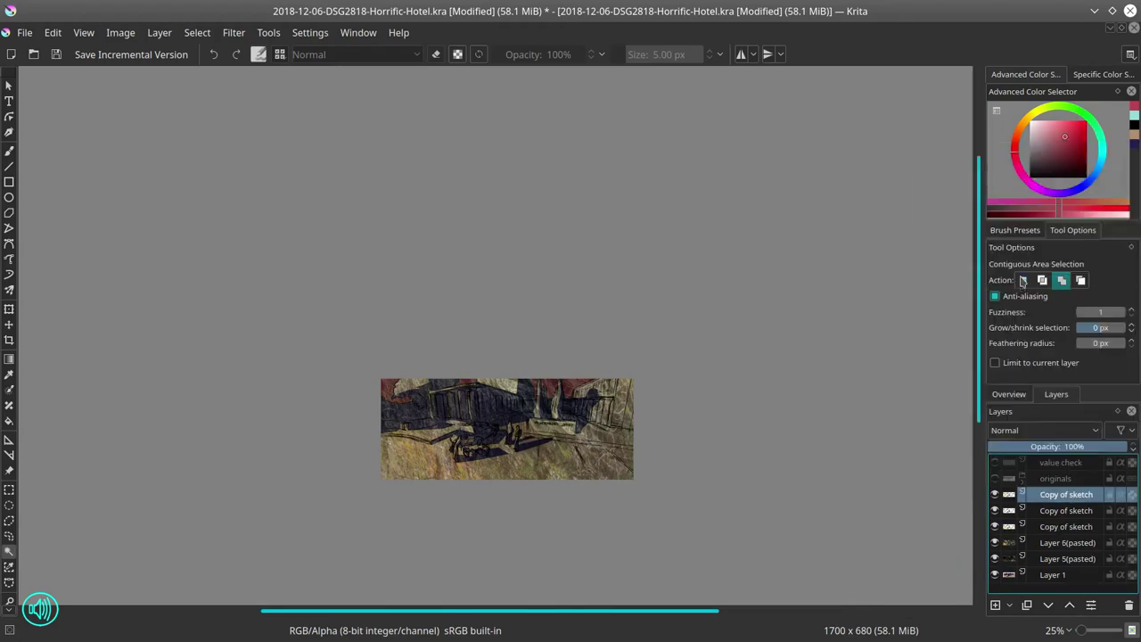
pyautogui.click(55, 54)
pyautogui.hotkey('ctrl', 'e')
pyautogui.hotkey('ctrl', 'e')
pyautogui.hotkey('ctrl', 'e')
pyautogui.hotkey('ctrl', 'e')
pyautogui.hotkey('ctrl', 'e')
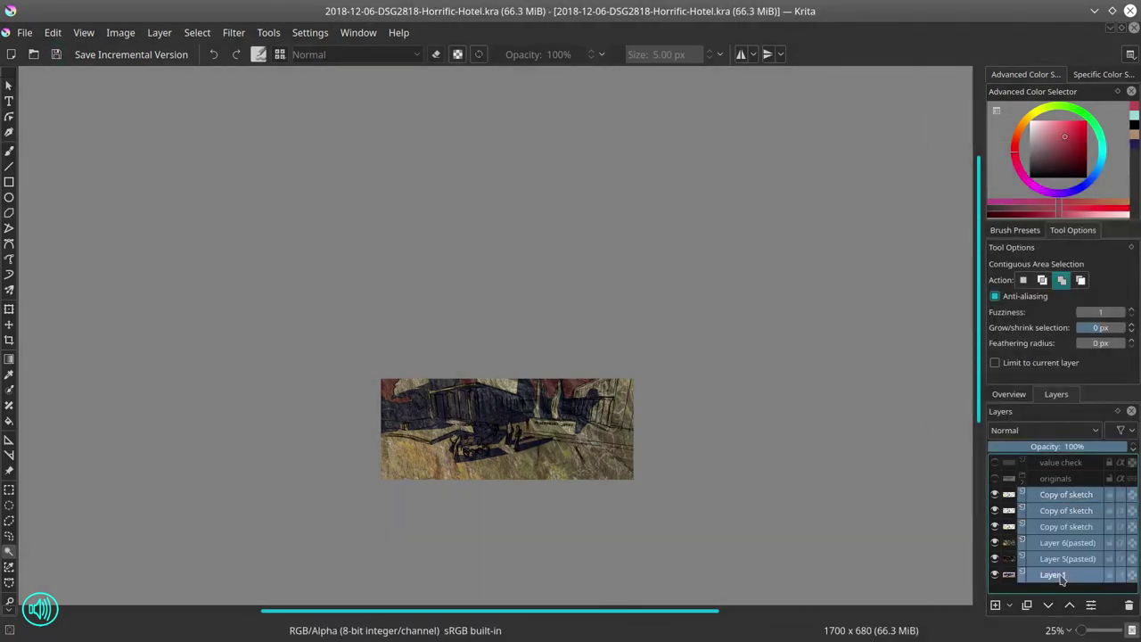
pyautogui.click(120, 32)
pyautogui.click(44, 107)
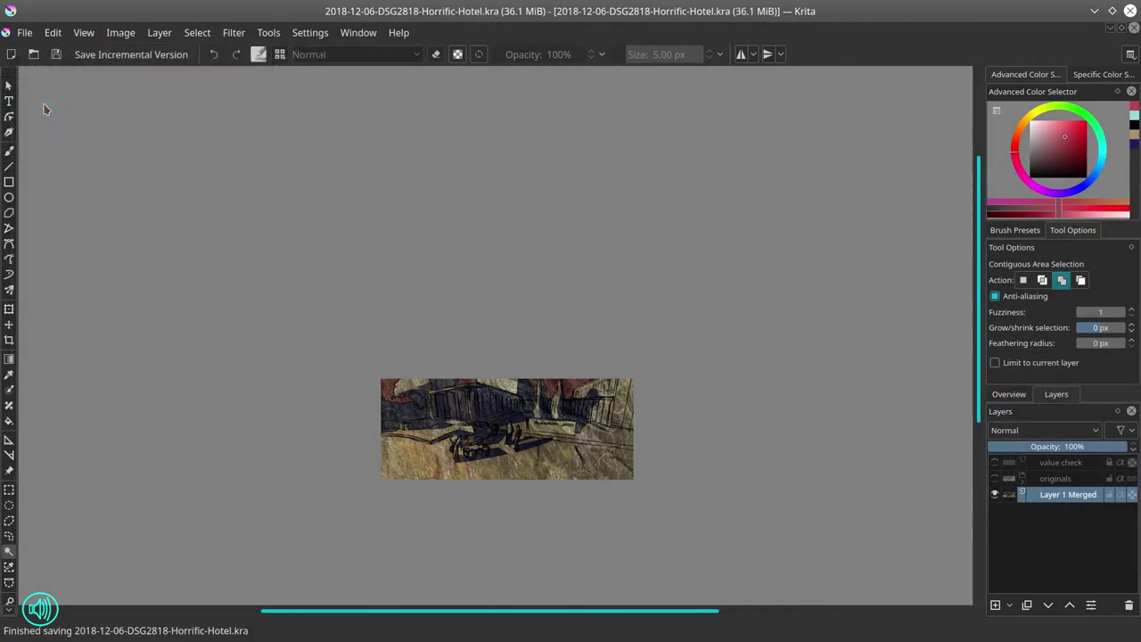
# Paint light and dark cloud strokes in the top-left sky with the Blender Textured Soft brush
pyautogui.press('b')
pyautogui.press('/')
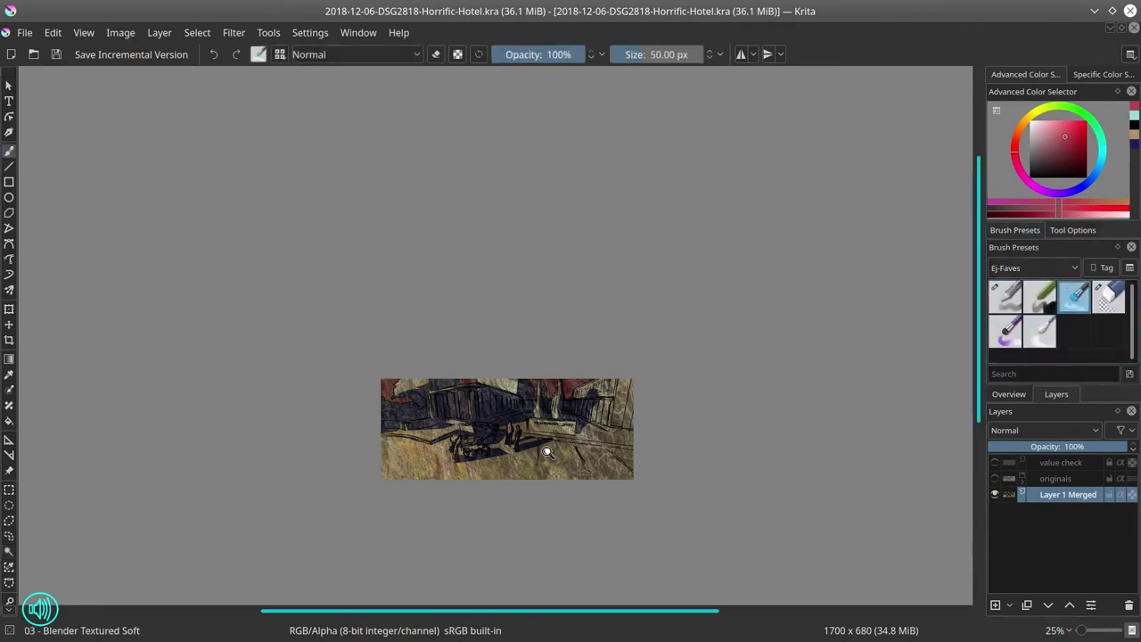
pyautogui.press('2')
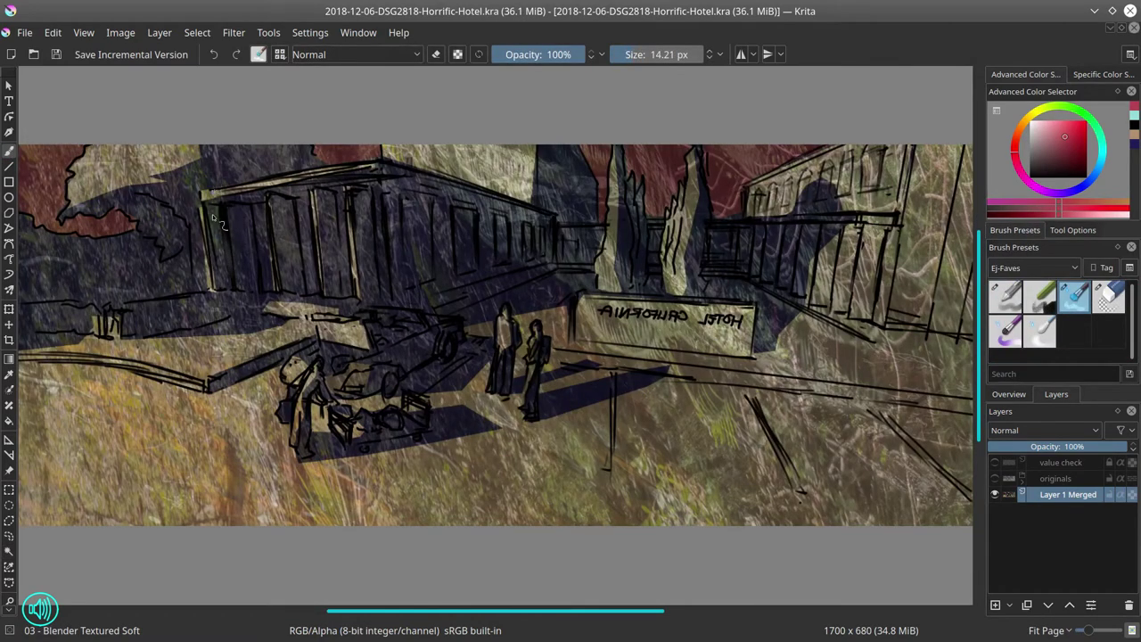
pyautogui.press(']')
pyautogui.press(']')
pyautogui.press(']')
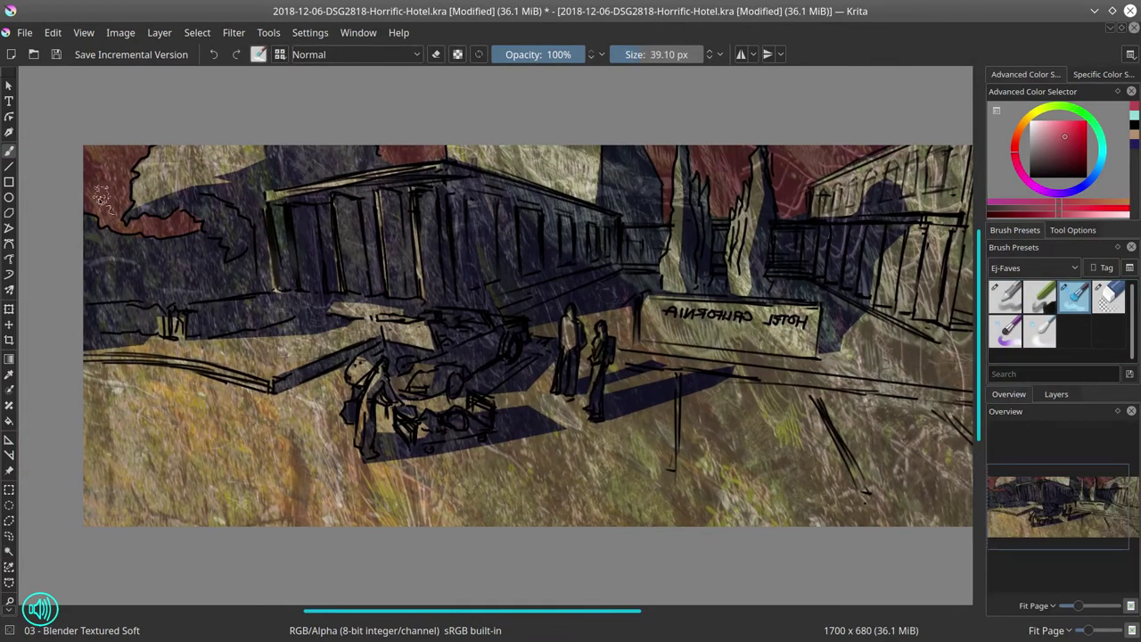
pyautogui.moveTo(132, 176)
pyautogui.mouseDown()
pyautogui.moveTo(103, 223)
pyautogui.moveTo(178, 232)
pyautogui.moveTo(152, 196)
pyautogui.moveTo(233, 218)
pyautogui.moveTo(267, 289)
pyautogui.mouseUp()
pyautogui.press('[')
pyautogui.moveTo(218, 261)
pyautogui.mouseDown()
pyautogui.moveTo(198, 189)
pyautogui.moveTo(204, 165)
pyautogui.moveTo(148, 177)
pyautogui.moveTo(278, 156)
pyautogui.mouseUp()
pyautogui.press(']')
pyautogui.press(']')
pyautogui.press('[')
pyautogui.press('[')
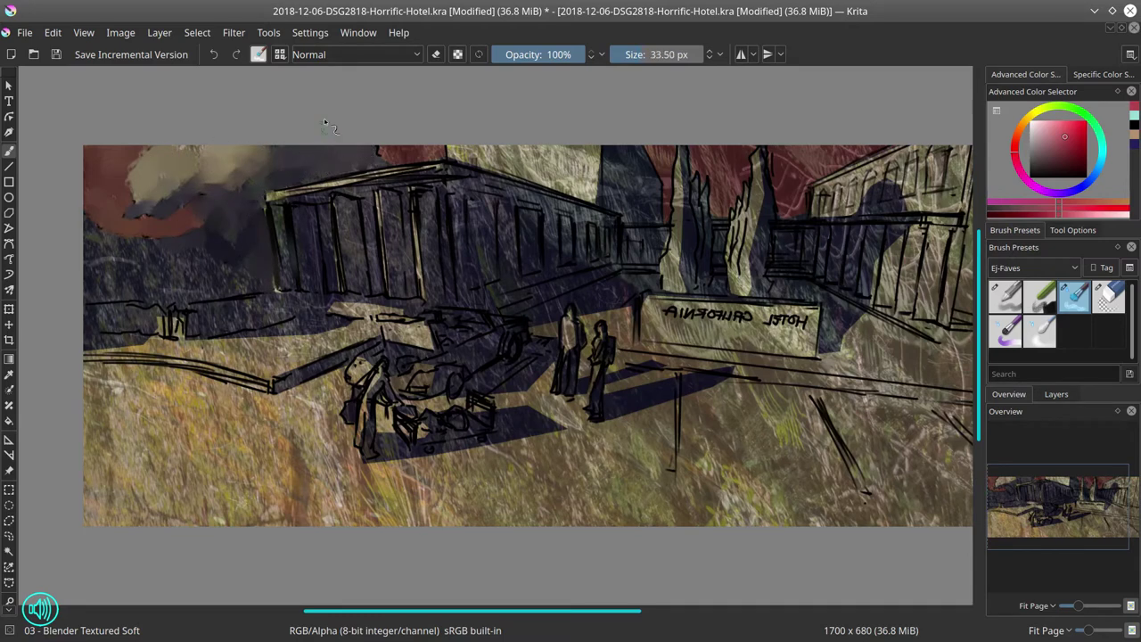
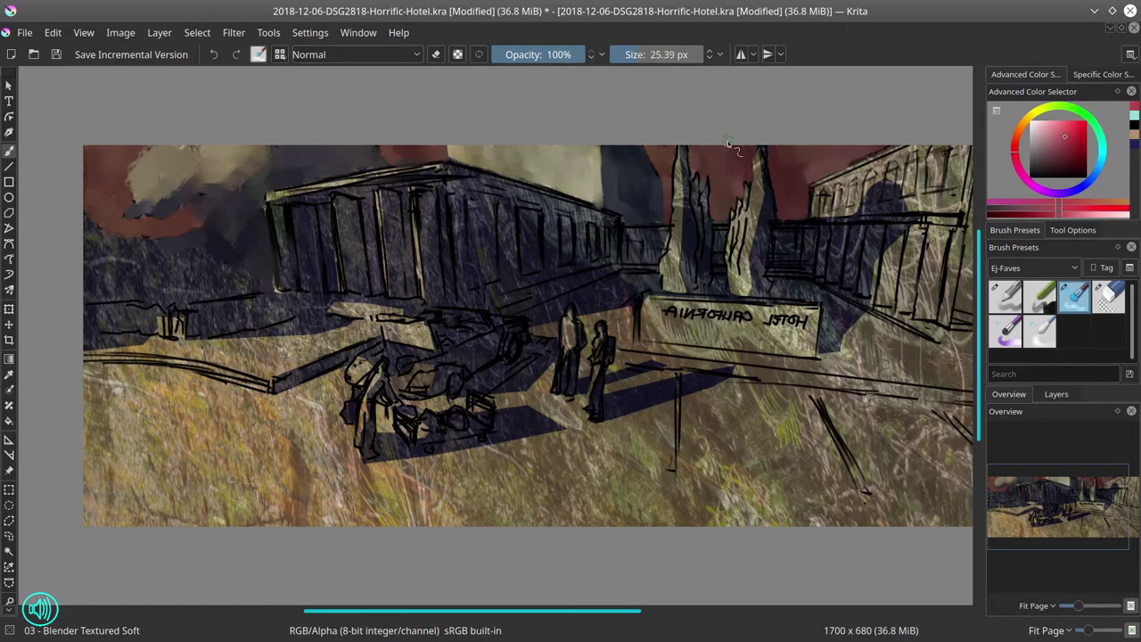
# Quit the background Chrome app from the tray
pyautogui.scroll(-1, 664, 450)
pyautogui.rightClick(740, 14)
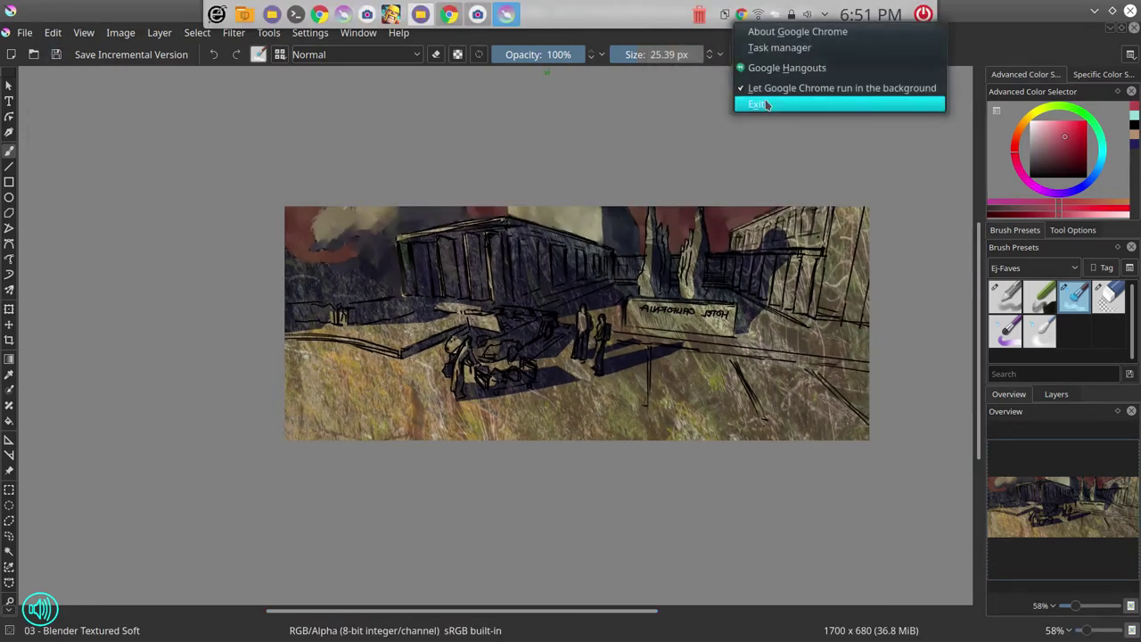
pyautogui.click(758, 105)
# Repaint the foreground ground in soft tan strokes, narrowing the brush toward the right
pyautogui.press(']')
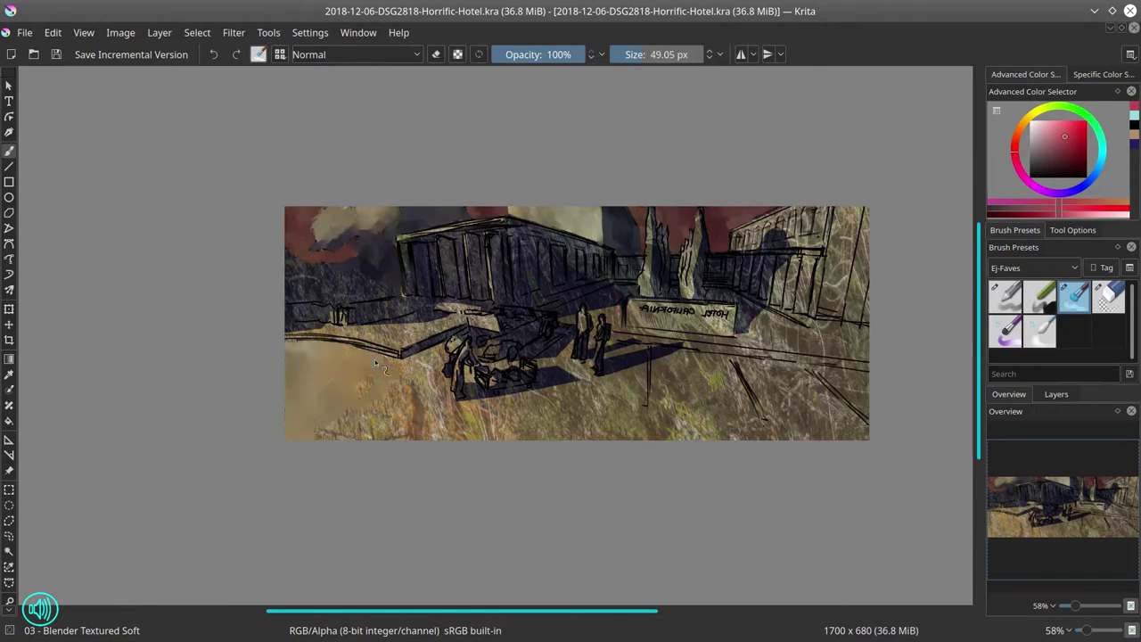
pyautogui.moveTo(438, 355)
pyautogui.mouseDown()
pyautogui.moveTo(434, 386)
pyautogui.moveTo(411, 374)
pyautogui.moveTo(444, 400)
pyautogui.moveTo(345, 397)
pyautogui.moveTo(419, 400)
pyautogui.moveTo(397, 404)
pyautogui.moveTo(399, 417)
pyautogui.moveTo(320, 431)
pyautogui.moveTo(331, 381)
pyautogui.moveTo(347, 410)
pyautogui.moveTo(437, 417)
pyautogui.moveTo(494, 416)
pyautogui.moveTo(624, 385)
pyautogui.moveTo(702, 418)
pyautogui.moveTo(710, 390)
pyautogui.mouseUp()
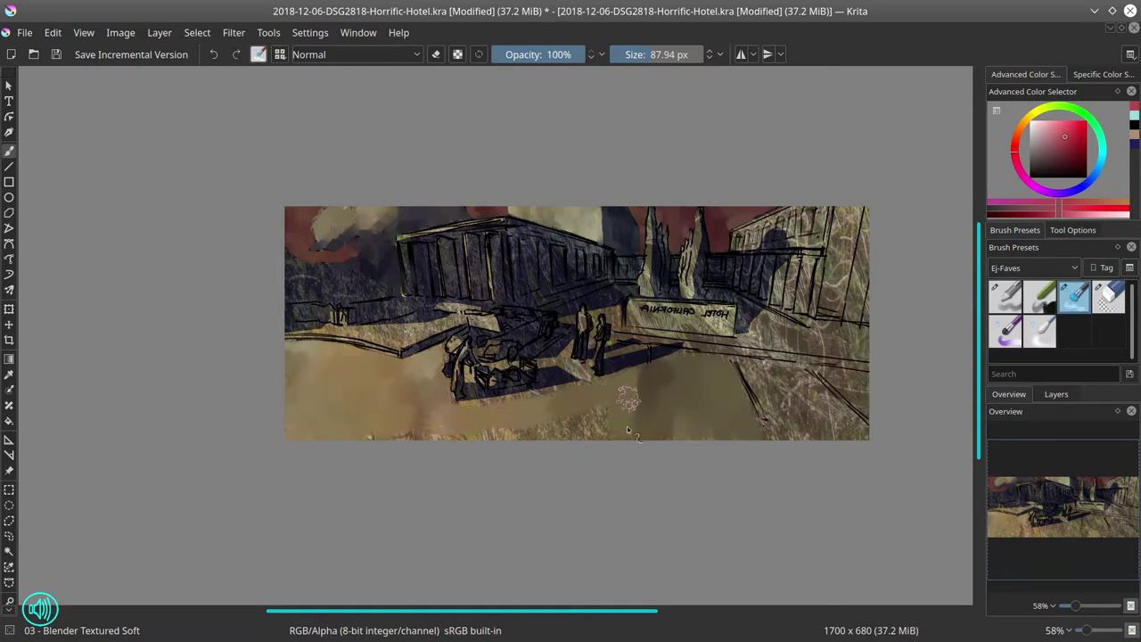
pyautogui.moveTo(628, 430); pyautogui.dragTo(600, 420)
pyautogui.press('[')
pyautogui.moveTo(740, 401)
pyautogui.mouseDown()
pyautogui.moveTo(820, 443)
pyautogui.moveTo(855, 383)
pyautogui.mouseUp()
pyautogui.press('[')
pyautogui.moveTo(760, 339)
pyautogui.mouseDown()
pyautogui.moveTo(866, 355)
pyautogui.moveTo(716, 352)
pyautogui.moveTo(880, 374)
pyautogui.mouseUp()
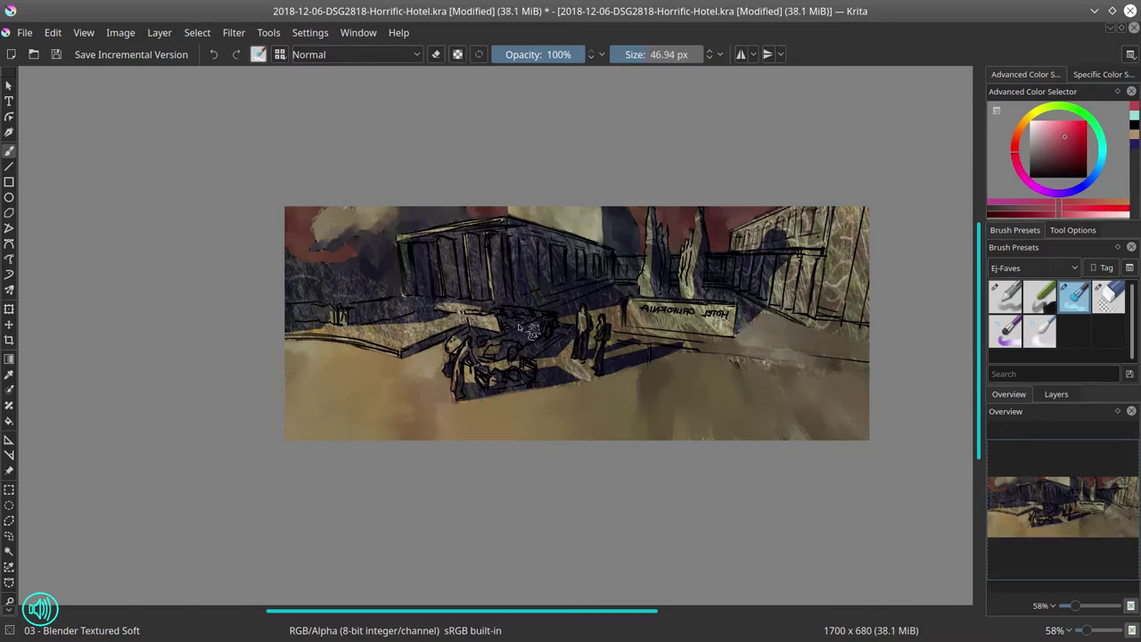
# Repaint the dark area left of the building with a resized brush
pyautogui.scroll(3, 530, 330)
pyautogui.press('[')
pyautogui.press(']')
pyautogui.moveTo(270, 257)
pyautogui.mouseDown()
pyautogui.moveTo(321, 261)
pyautogui.moveTo(336, 280)
pyautogui.moveTo(380, 254)
pyautogui.moveTo(468, 312)
pyautogui.moveTo(359, 333)
pyautogui.moveTo(395, 283)
pyautogui.moveTo(267, 321)
pyautogui.moveTo(241, 284)
pyautogui.moveTo(301, 305)
pyautogui.moveTo(264, 303)
pyautogui.moveTo(359, 301)
pyautogui.mouseUp()
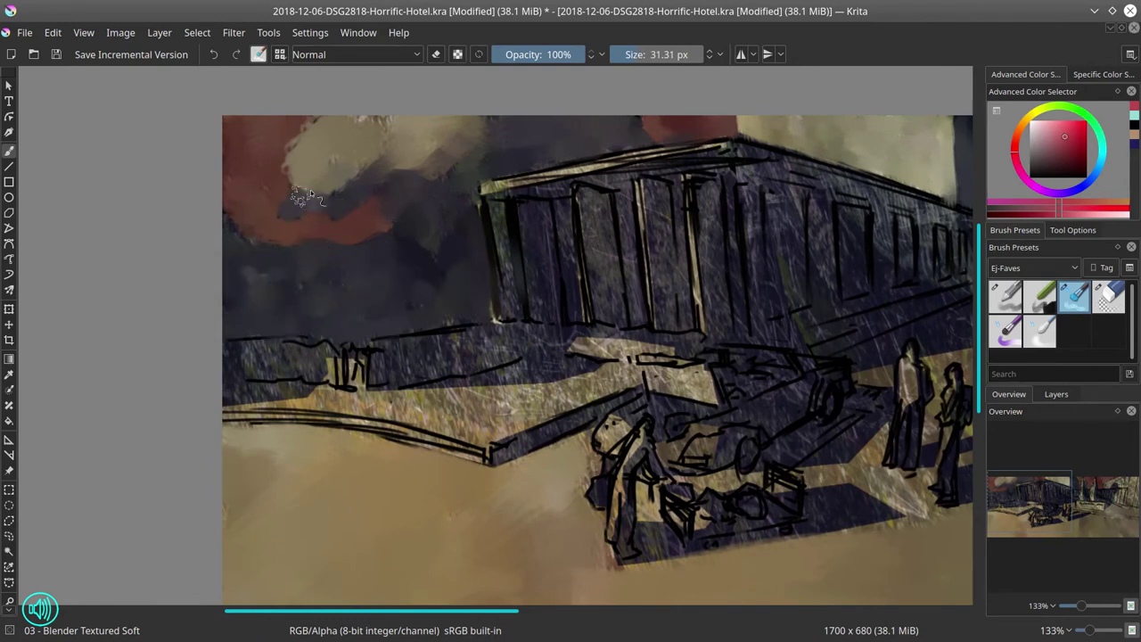
# Blend away the black outlines of the ledge and the ground line near the car
pyautogui.moveTo(338, 356)
pyautogui.mouseDown()
pyautogui.moveTo(266, 403)
pyautogui.moveTo(277, 421)
pyautogui.moveTo(437, 446)
pyautogui.mouseUp()
pyautogui.press('[')
pyautogui.press('[')
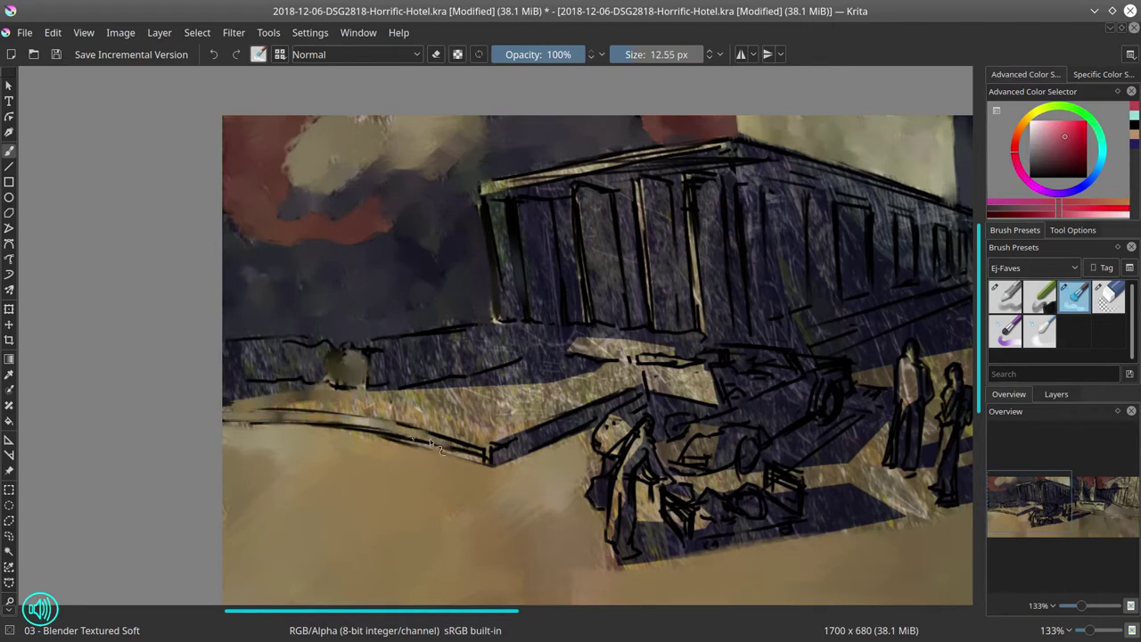
pyautogui.moveTo(329, 435); pyautogui.dragTo(467, 459)
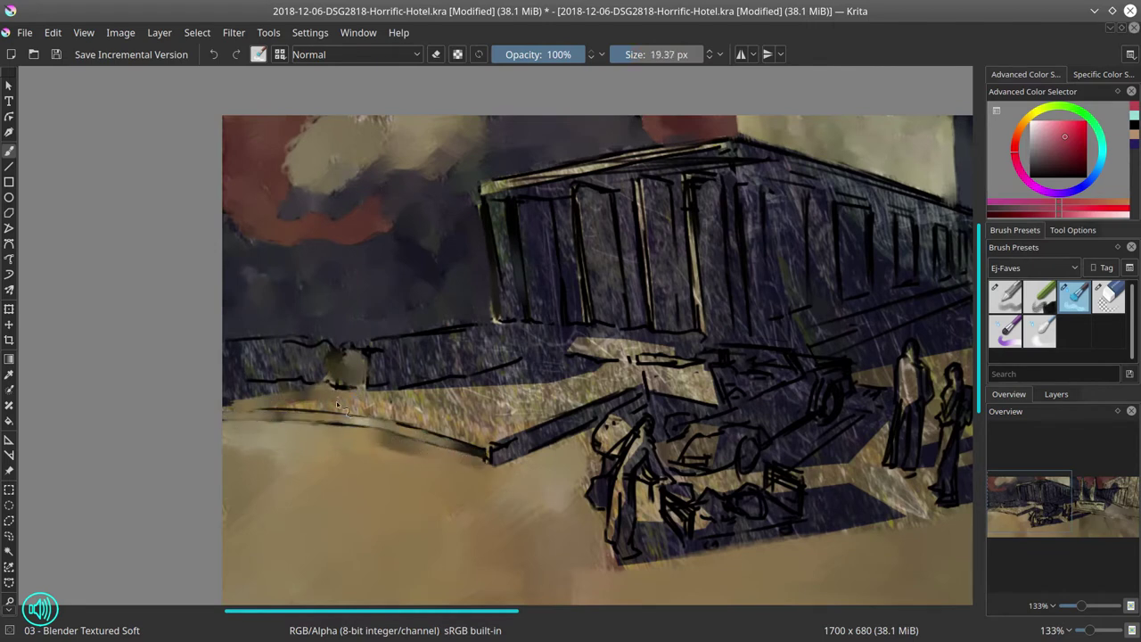
pyautogui.moveTo(385, 403)
pyautogui.mouseDown()
pyautogui.moveTo(282, 379)
pyautogui.moveTo(259, 351)
pyautogui.moveTo(306, 349)
pyautogui.moveTo(294, 371)
pyautogui.moveTo(256, 372)
pyautogui.mouseUp()
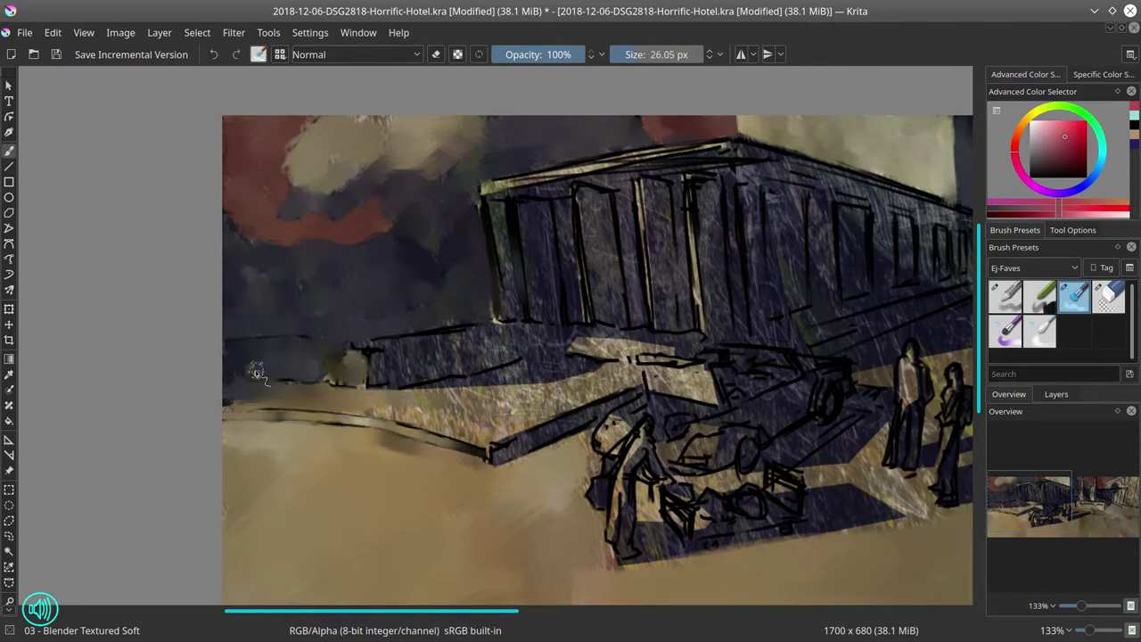
pyautogui.moveTo(351, 377)
pyautogui.mouseDown()
pyautogui.moveTo(455, 322)
pyautogui.moveTo(514, 348)
pyautogui.moveTo(386, 372)
pyautogui.moveTo(476, 379)
pyautogui.mouseUp()
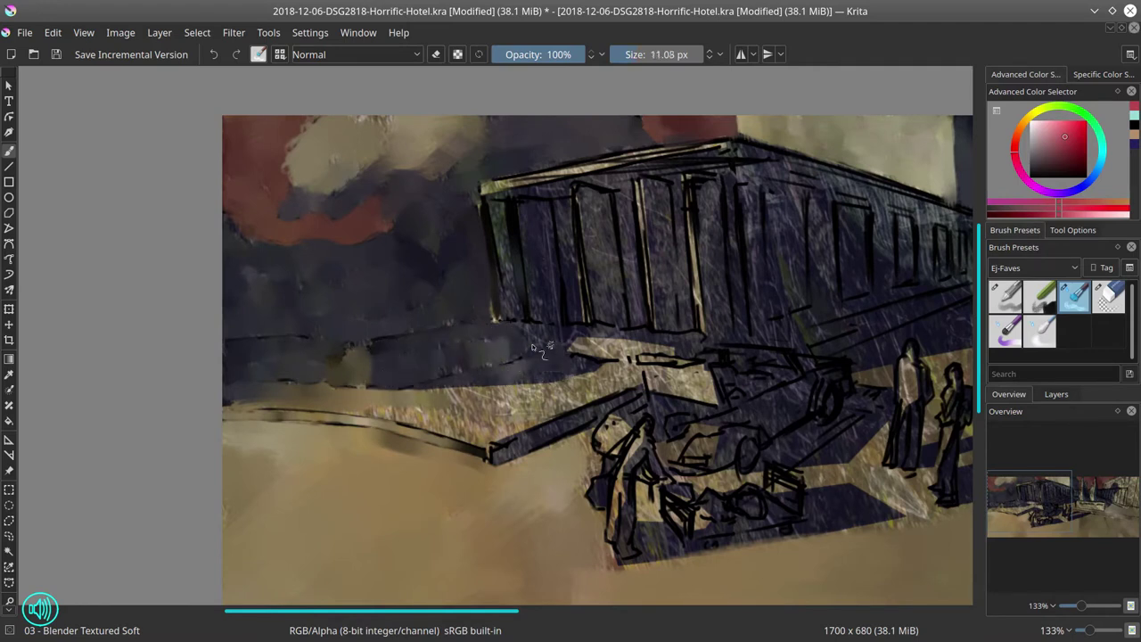
pyautogui.moveTo(540, 334); pyautogui.dragTo(634, 340)
# Switch to the 02 - Chalk Details brush and paint a light tan highlight along the ledge top
pyautogui.press('/')
pyautogui.keyDown('ctrl'); pyautogui.click(550, 434); pyautogui.keyUp('ctrl')
pyautogui.click(550, 434)
pyautogui.hotkey('ctrl', 'z')
pyautogui.keyDown('ctrl'); pyautogui.click(354, 361); pyautogui.keyUp('ctrl')
pyautogui.moveTo(346, 342)
pyautogui.mouseDown()
pyautogui.moveTo(589, 327)
pyautogui.moveTo(679, 337)
pyautogui.mouseUp()
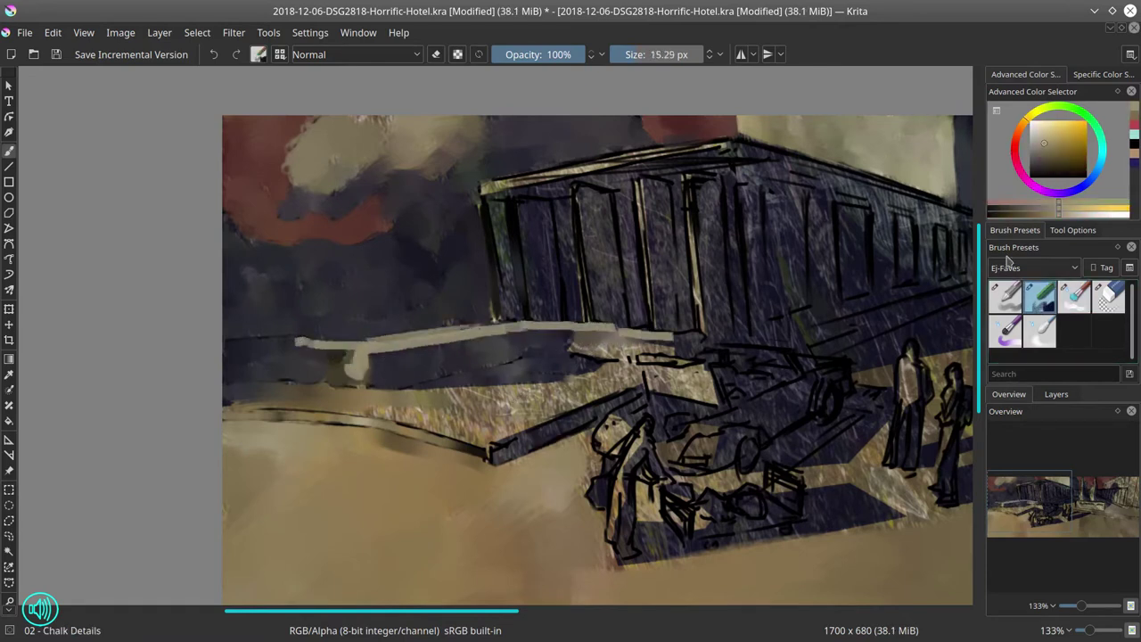
# Add light chalk highlights down the colonnade's columns
pyautogui.moveTo(488, 202); pyautogui.dragTo(490, 308)
pyautogui.moveTo(512, 202); pyautogui.dragTo(517, 308)
pyautogui.moveTo(553, 191); pyautogui.dragTo(551, 315)
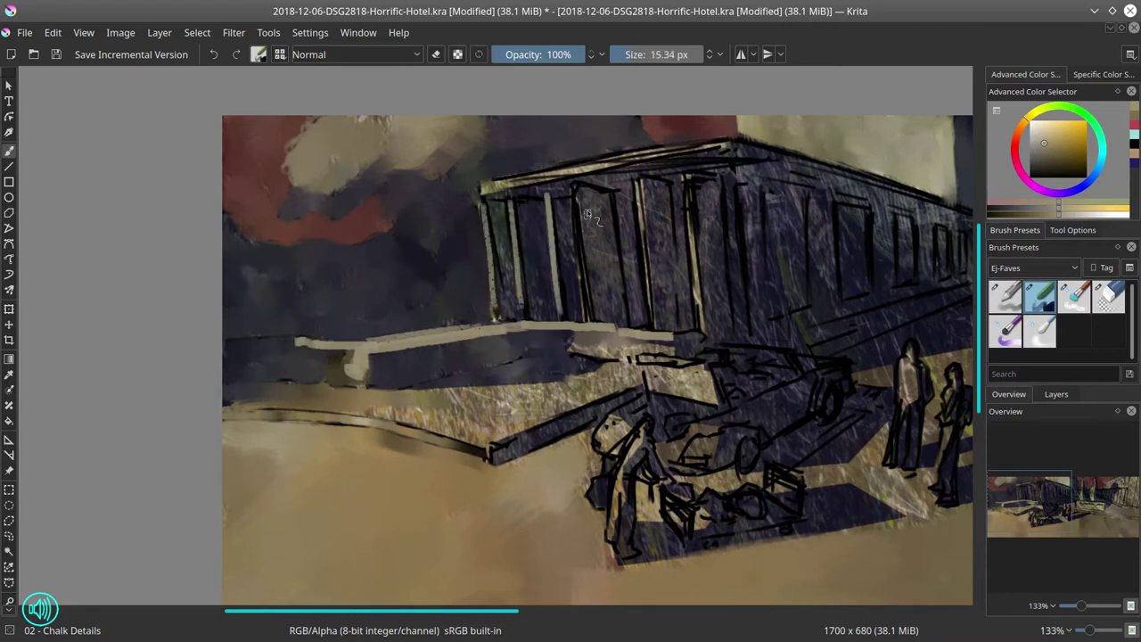
pyautogui.moveTo(575, 188); pyautogui.dragTo(585, 297)
pyautogui.moveTo(633, 176); pyautogui.dragTo(641, 287)
pyautogui.moveTo(685, 179)
pyautogui.mouseDown()
pyautogui.moveTo(695, 274)
pyautogui.moveTo(651, 322)
pyautogui.mouseUp()
pyautogui.moveTo(694, 271); pyautogui.dragTo(699, 331)
# Set the brush to Multiply with a dark blue and darken the columns and under the ledge
pyautogui.keyDown('ctrl'); pyautogui.click(628, 426); pyautogui.keyUp('ctrl')
pyautogui.click(355, 54)
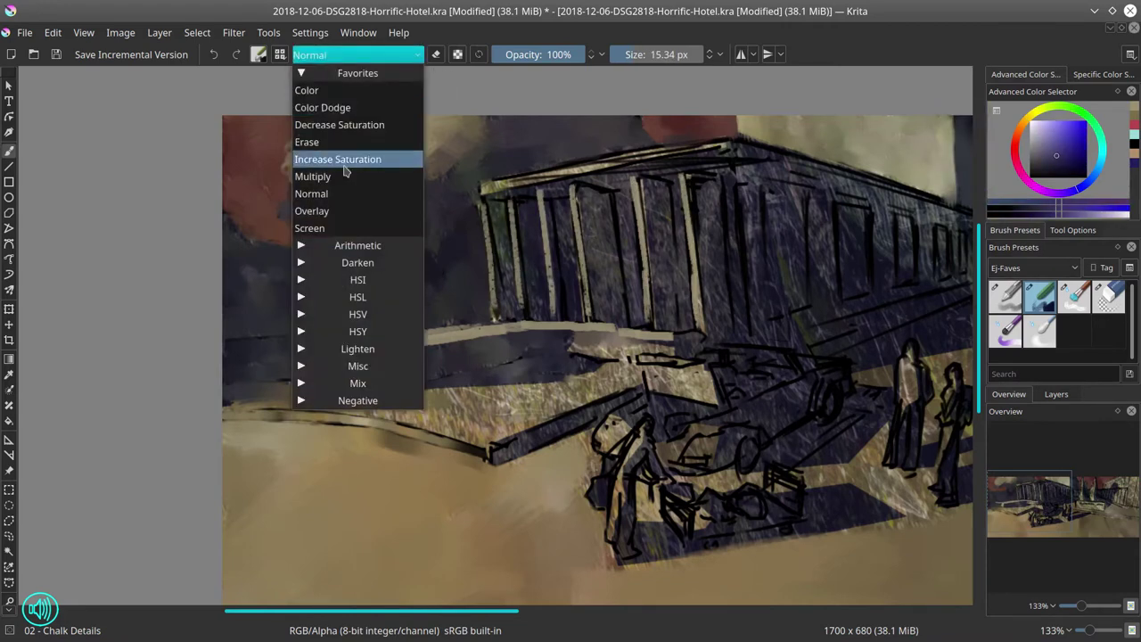
pyautogui.click(312, 175)
pyautogui.moveTo(626, 209); pyautogui.dragTo(635, 323)
pyautogui.moveTo(667, 179); pyautogui.dragTo(693, 328)
pyautogui.moveTo(724, 171); pyautogui.dragTo(745, 287)
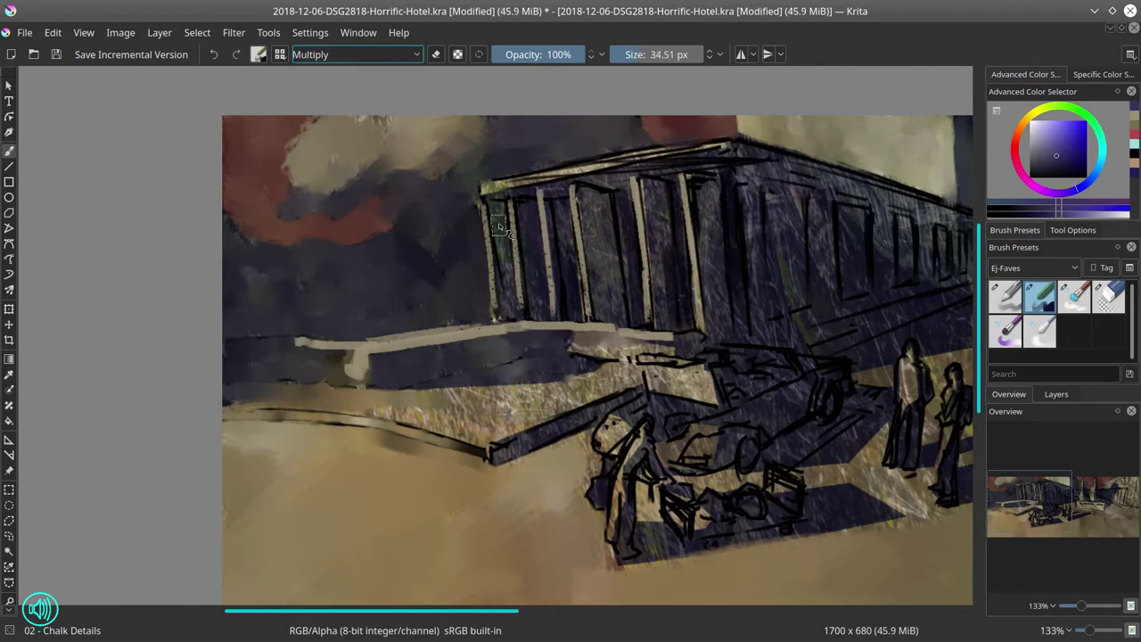
pyautogui.moveTo(499, 261); pyautogui.dragTo(515, 317)
pyautogui.moveTo(450, 352)
pyautogui.mouseDown()
pyautogui.moveTo(579, 346)
pyautogui.moveTo(535, 362)
pyautogui.mouseUp()
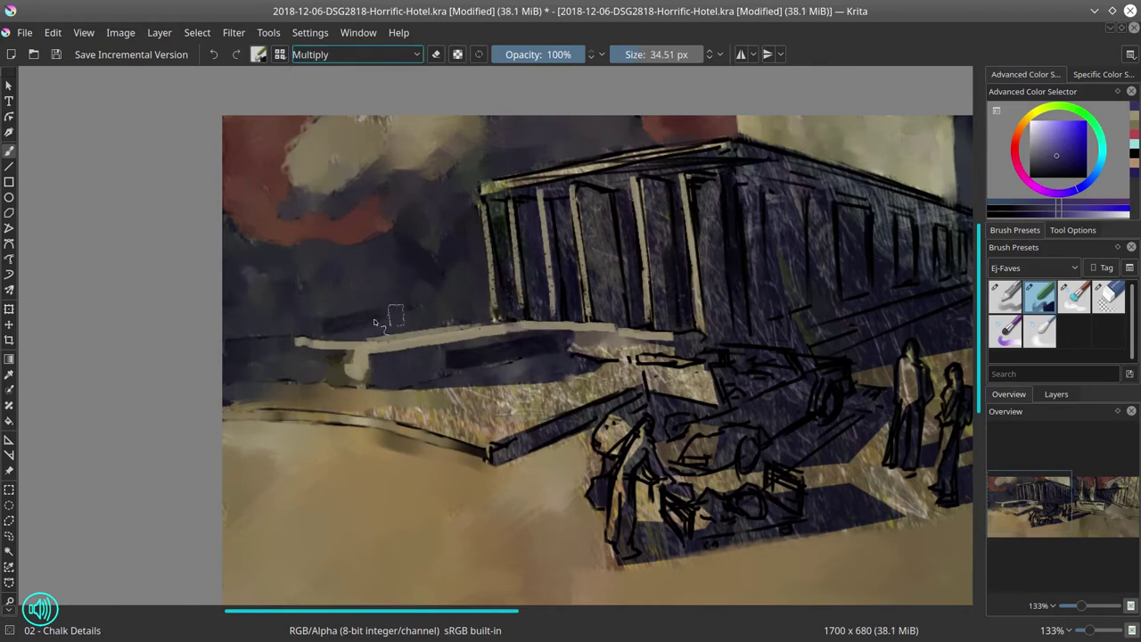
pyautogui.moveTo(379, 318)
pyautogui.mouseDown()
pyautogui.moveTo(344, 330)
pyautogui.moveTo(441, 319)
pyautogui.mouseUp()
pyautogui.press('[')
pyautogui.moveTo(869, 303)
pyautogui.mouseDown()
pyautogui.moveTo(580, 436)
pyautogui.moveTo(1132, 427)
pyautogui.mouseUp()
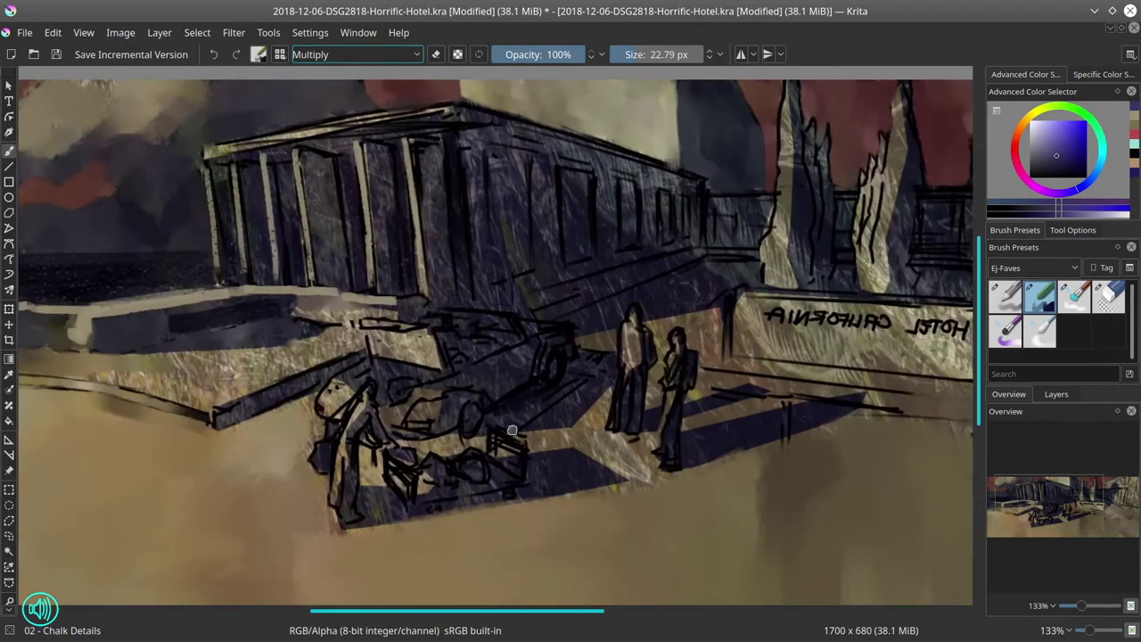
# Smooth the shadow under the ledge and the ground below it with the soft blender
pyautogui.moveTo(526, 439); pyautogui.dragTo(615, 436)
pyautogui.press('/')
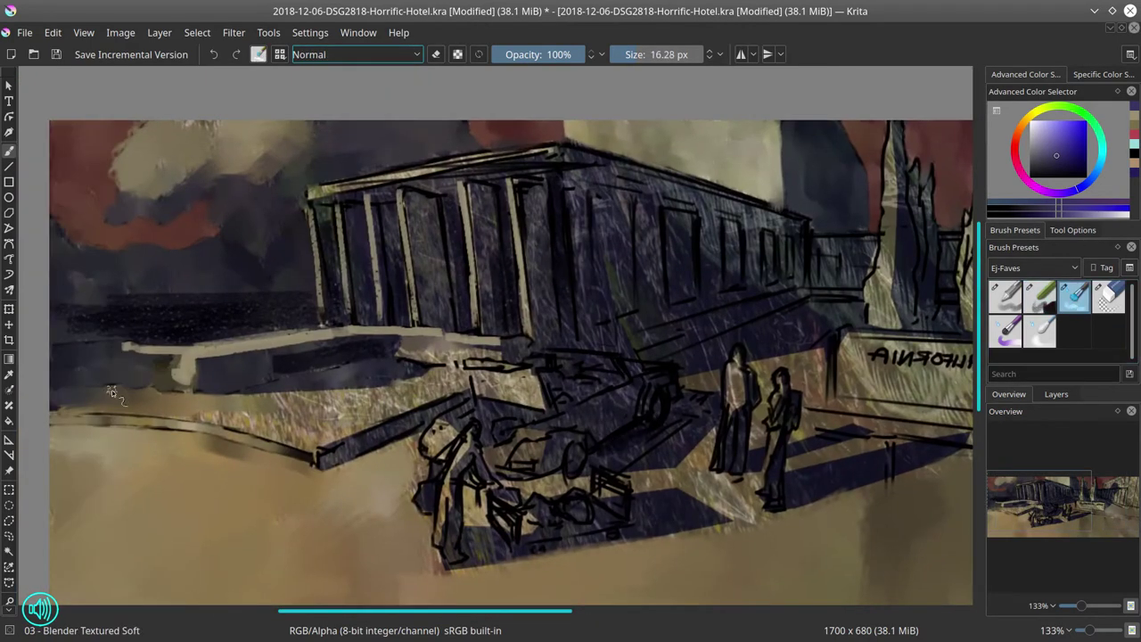
pyautogui.moveTo(298, 360)
pyautogui.mouseDown()
pyautogui.moveTo(349, 358)
pyautogui.moveTo(377, 342)
pyautogui.moveTo(382, 370)
pyautogui.moveTo(415, 343)
pyautogui.moveTo(493, 355)
pyautogui.mouseUp()
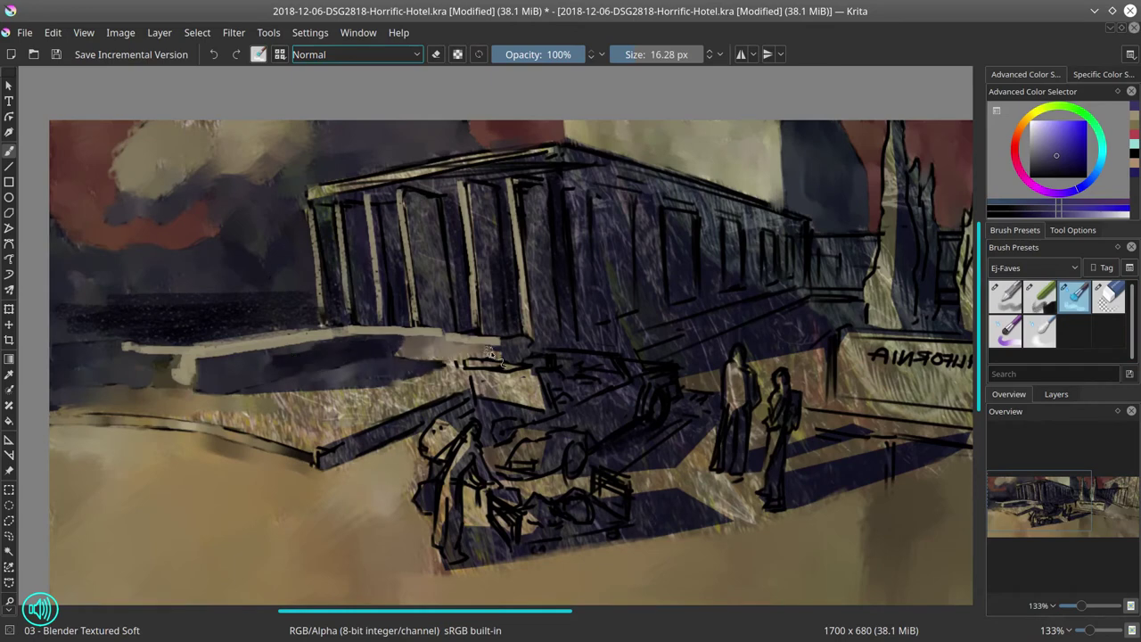
pyautogui.press(']')
pyautogui.moveTo(360, 375)
pyautogui.mouseDown()
pyautogui.moveTo(206, 416)
pyautogui.moveTo(314, 424)
pyautogui.moveTo(382, 406)
pyautogui.moveTo(351, 400)
pyautogui.mouseUp()
pyautogui.press(']')
# Return the chalk brush to Normal blending and sample the ledge tan and shadow blue
pyautogui.press('/')
pyautogui.click(356, 55)
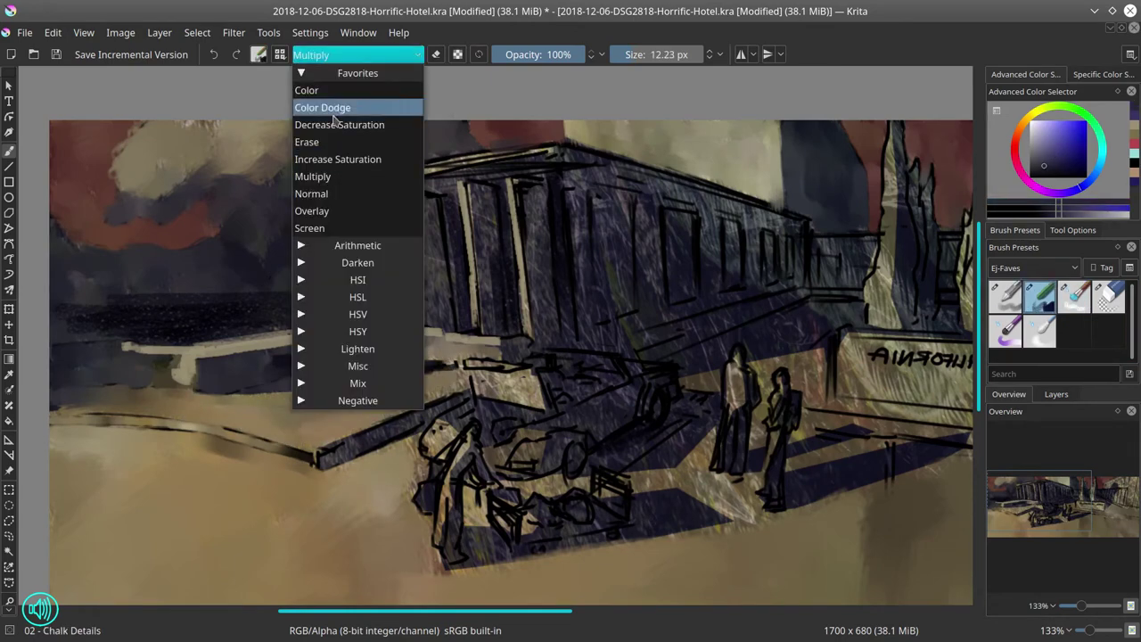
pyautogui.click(319, 194)
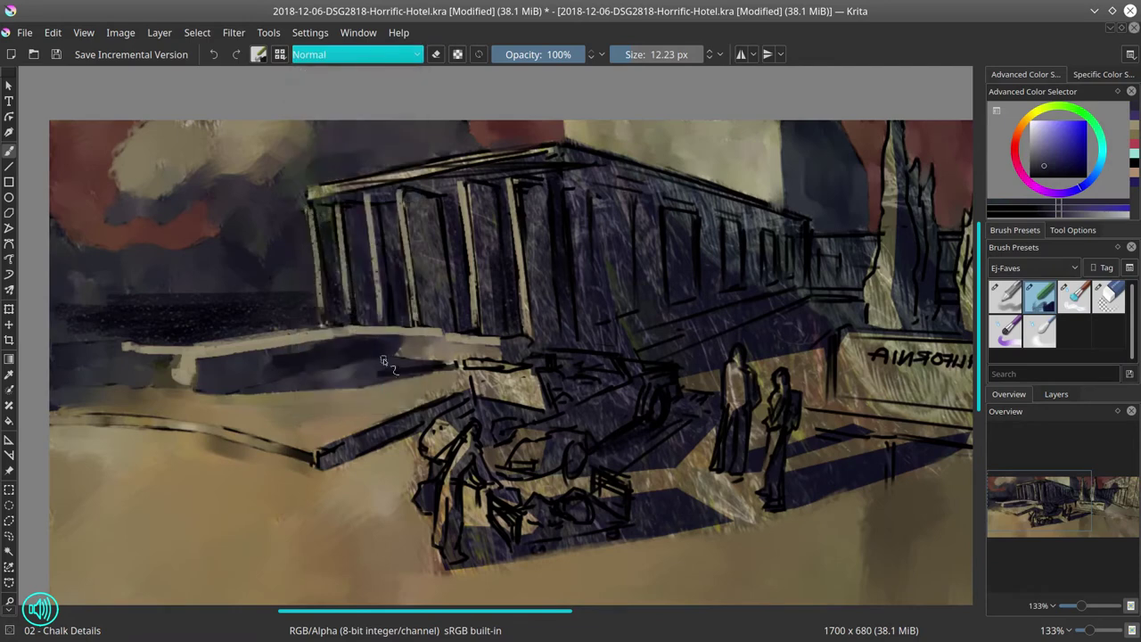
pyautogui.keyDown('ctrl'); pyautogui.click(439, 342); pyautogui.keyUp('ctrl')
pyautogui.keyDown('ctrl'); pyautogui.click(431, 375); pyautogui.keyUp('ctrl')
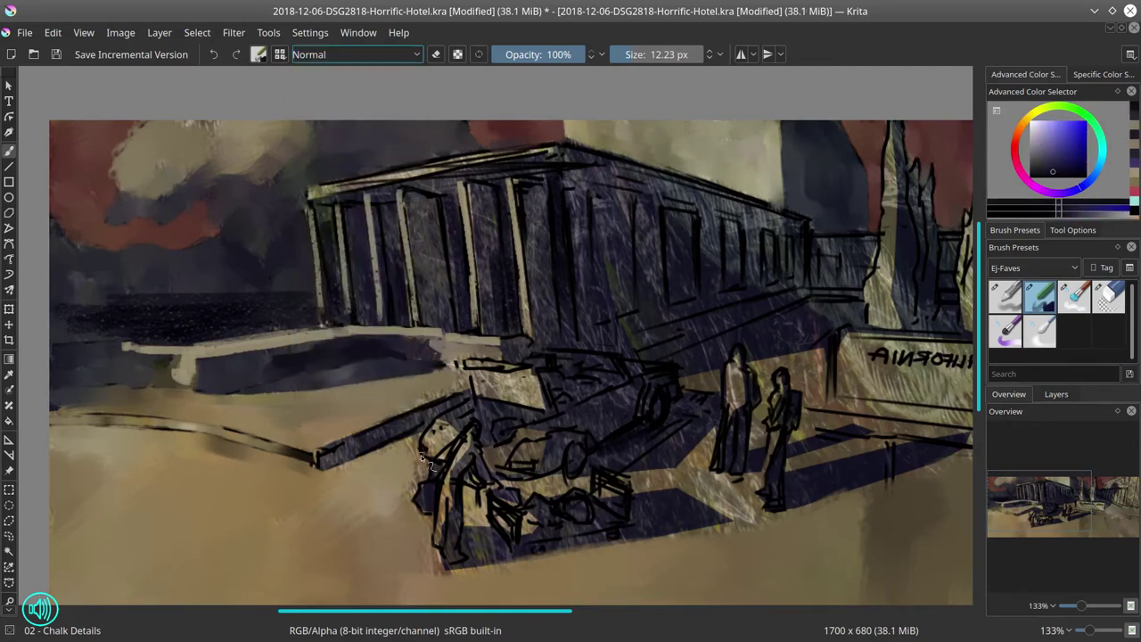
# Smudge and lighten the left-end columns of the building with the soft blender
pyautogui.press('/')
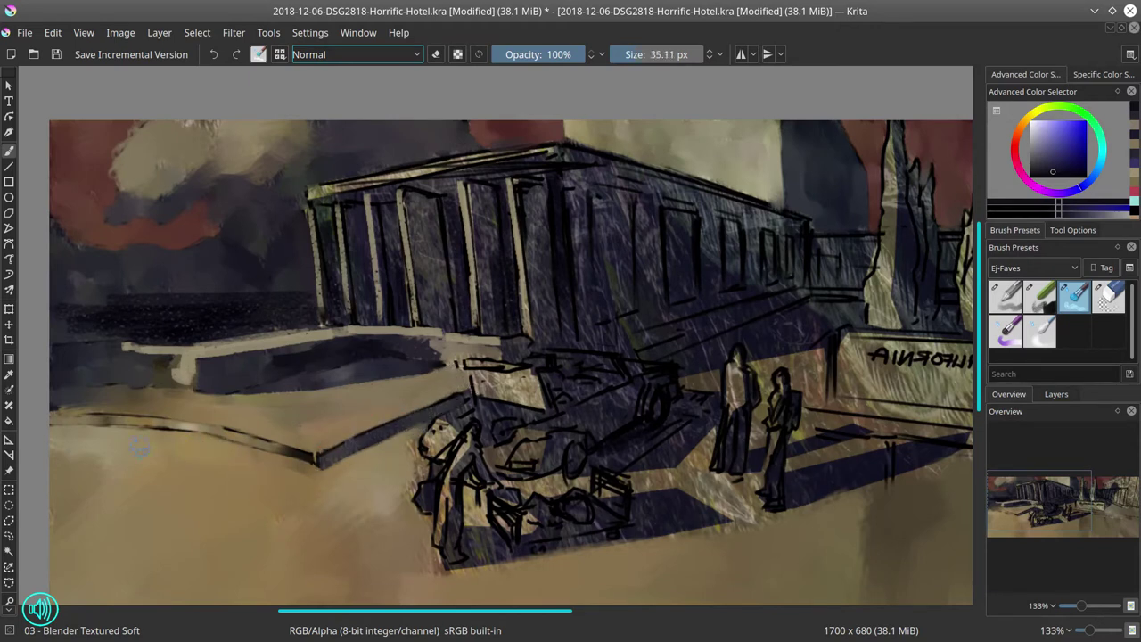
pyautogui.press('/')
pyautogui.keyDown('ctrl'); pyautogui.click(787, 423); pyautogui.keyUp('ctrl')
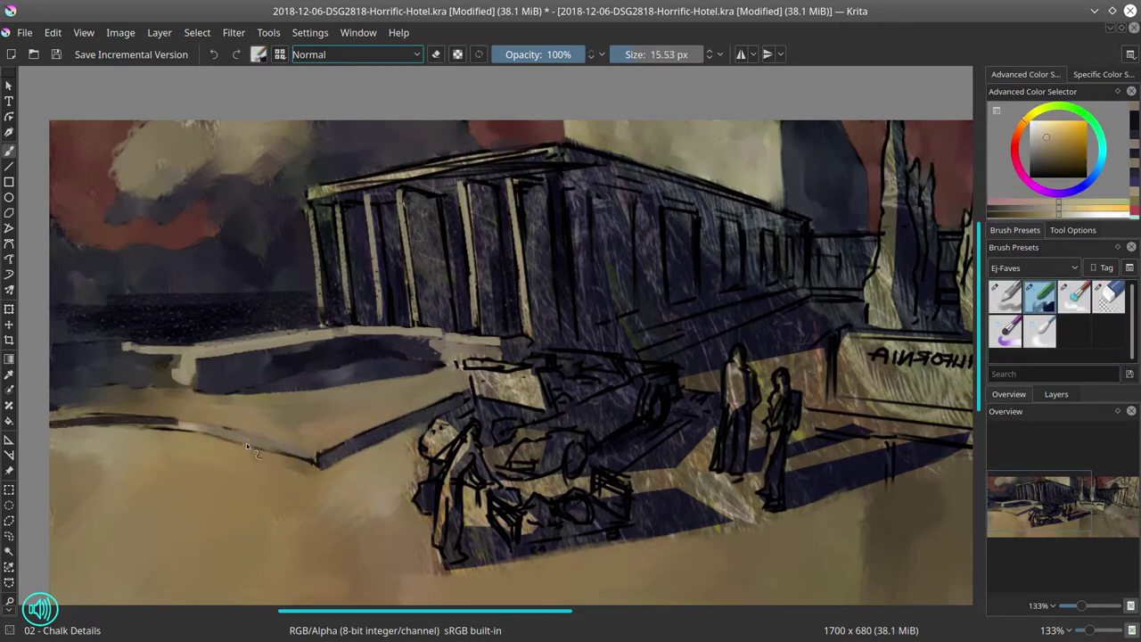
pyautogui.press('/')
pyautogui.keyDown('ctrl'); pyautogui.click(124, 439); pyautogui.keyUp('ctrl')
pyautogui.moveTo(153, 389); pyautogui.dragTo(47, 384)
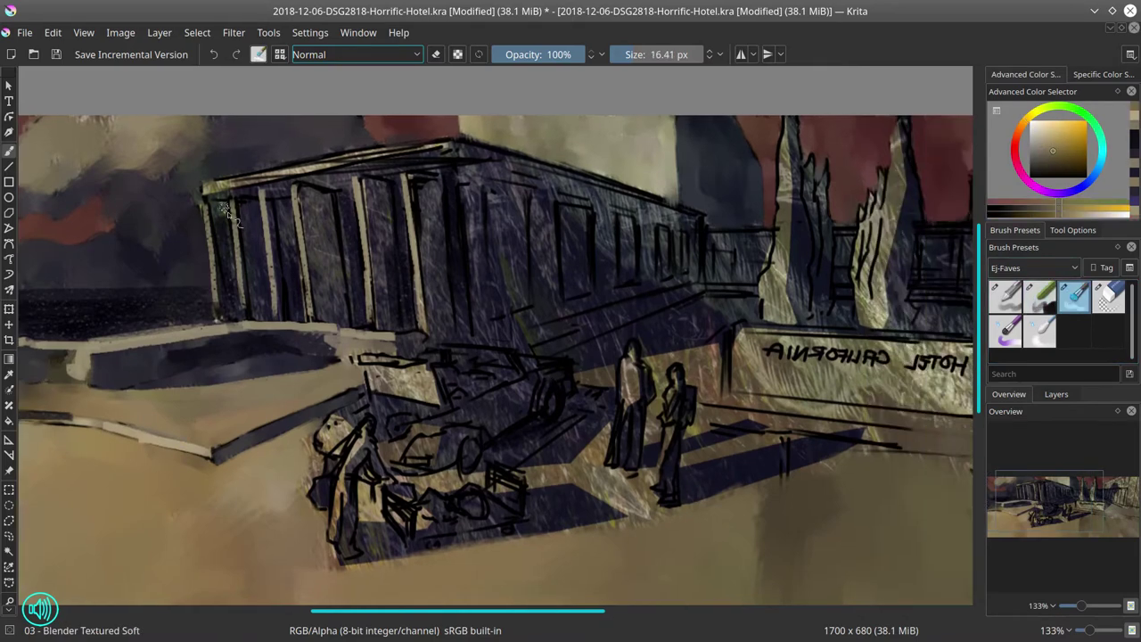
pyautogui.press('[')
pyautogui.moveTo(226, 275)
pyautogui.mouseDown()
pyautogui.moveTo(220, 312)
pyautogui.moveTo(241, 200)
pyautogui.moveTo(459, 140)
pyautogui.mouseUp()
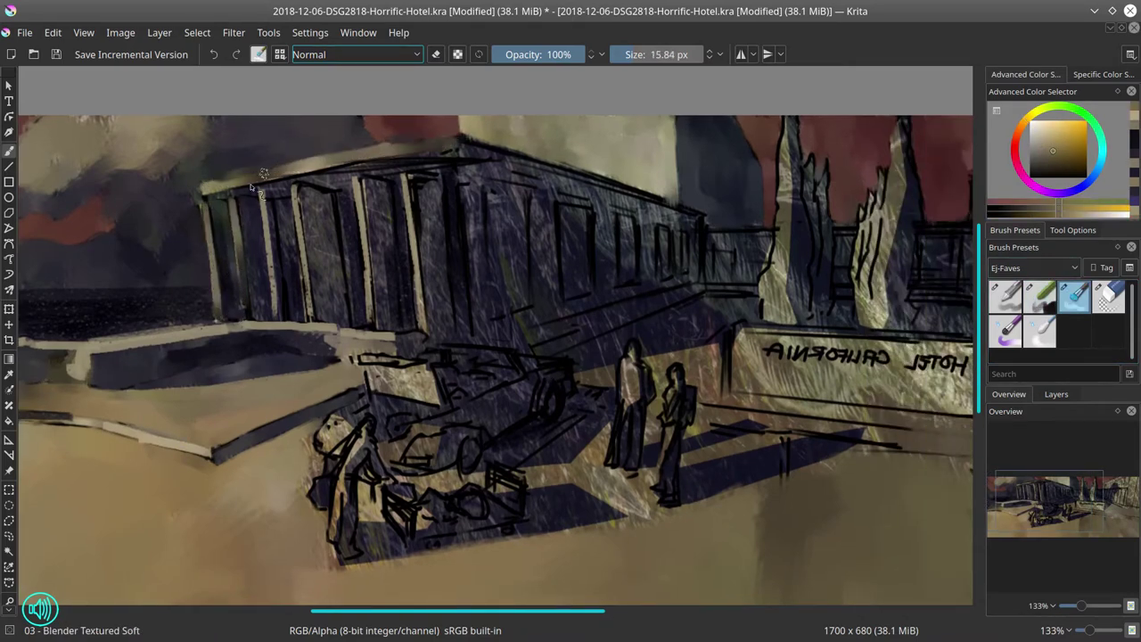
pyautogui.moveTo(272, 199)
pyautogui.mouseDown()
pyautogui.moveTo(290, 267)
pyautogui.moveTo(285, 310)
pyautogui.mouseUp()
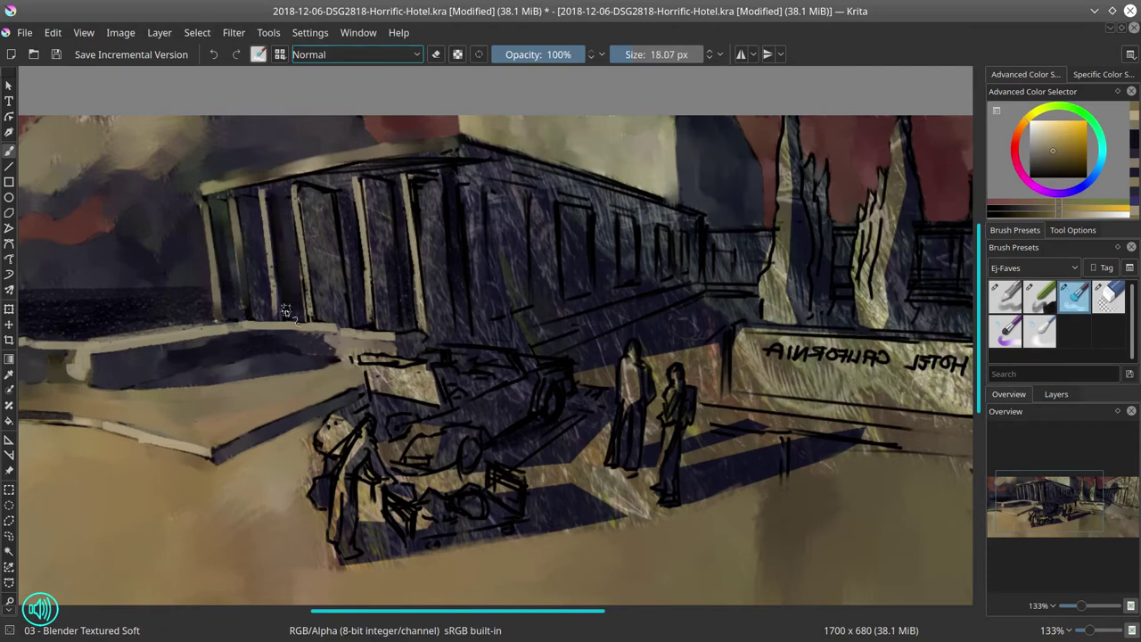
pyautogui.moveTo(243, 199)
pyautogui.mouseDown()
pyautogui.moveTo(261, 303)
pyautogui.moveTo(230, 254)
pyautogui.mouseUp()
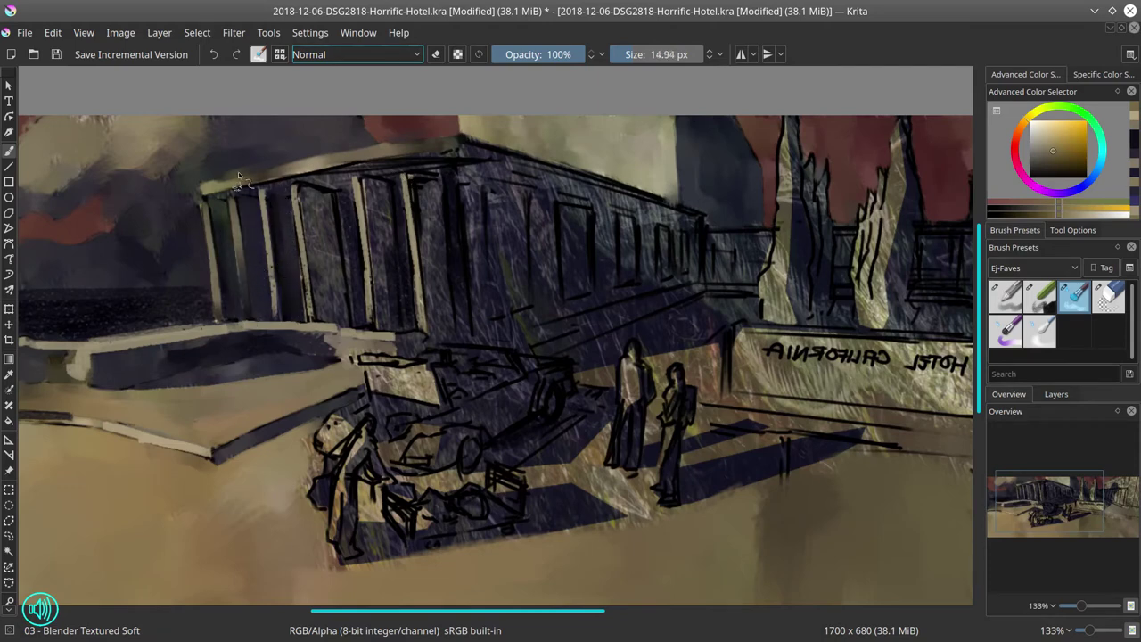
# Blend the middle columns and soften the roofline
pyautogui.moveTo(337, 174)
pyautogui.mouseDown()
pyautogui.moveTo(450, 159)
pyautogui.moveTo(318, 285)
pyautogui.moveTo(348, 316)
pyautogui.mouseUp()
pyautogui.moveTo(300, 234); pyautogui.dragTo(312, 321)
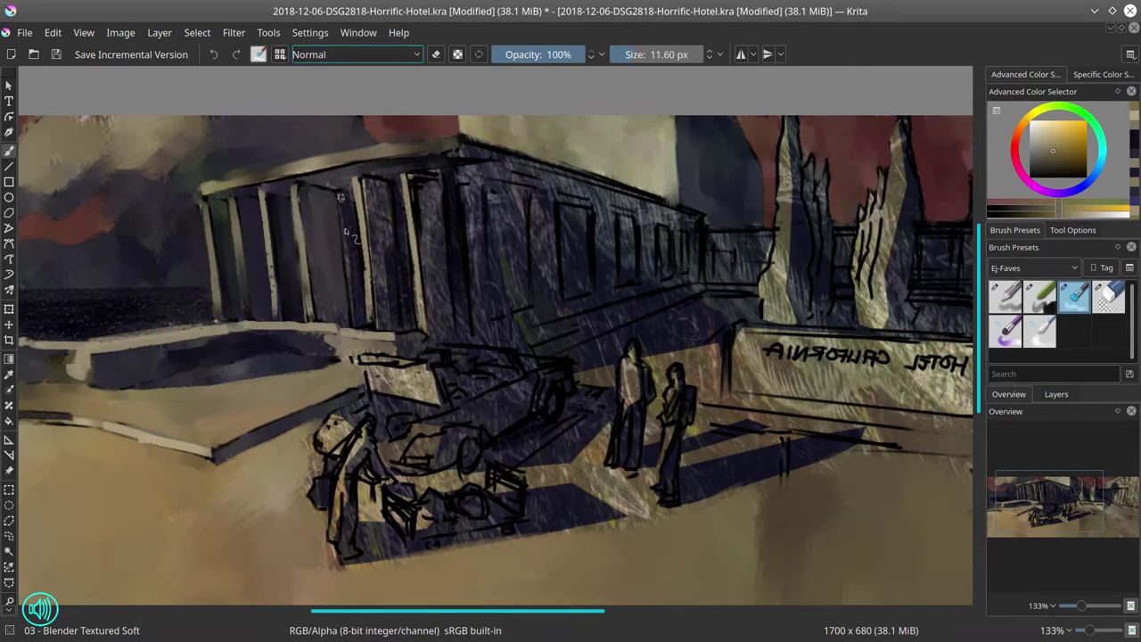
pyautogui.moveTo(346, 218); pyautogui.dragTo(347, 283)
pyautogui.moveTo(364, 175)
pyautogui.mouseDown()
pyautogui.moveTo(369, 321)
pyautogui.moveTo(415, 348)
pyautogui.mouseUp()
pyautogui.moveTo(365, 271); pyautogui.dragTo(369, 303)
pyautogui.moveTo(410, 176)
pyautogui.mouseDown()
pyautogui.moveTo(419, 298)
pyautogui.moveTo(457, 248)
pyautogui.mouseUp()
pyautogui.moveTo(468, 169); pyautogui.dragTo(472, 299)
pyautogui.moveTo(500, 184); pyautogui.dragTo(508, 305)
pyautogui.moveTo(464, 141)
pyautogui.mouseDown()
pyautogui.moveTo(527, 189)
pyautogui.moveTo(669, 218)
pyautogui.mouseUp()
# Smooth the wall and ledge, extend the pale patch, and soften the car's dark left edge
pyautogui.moveTo(537, 196); pyautogui.dragTo(544, 302)
pyautogui.moveTo(479, 194); pyautogui.dragTo(486, 230)
pyautogui.moveTo(441, 267)
pyautogui.mouseDown()
pyautogui.moveTo(439, 343)
pyautogui.moveTo(472, 385)
pyautogui.mouseUp()
pyautogui.moveTo(403, 360); pyautogui.dragTo(361, 356)
pyautogui.moveTo(434, 406); pyautogui.dragTo(452, 377)
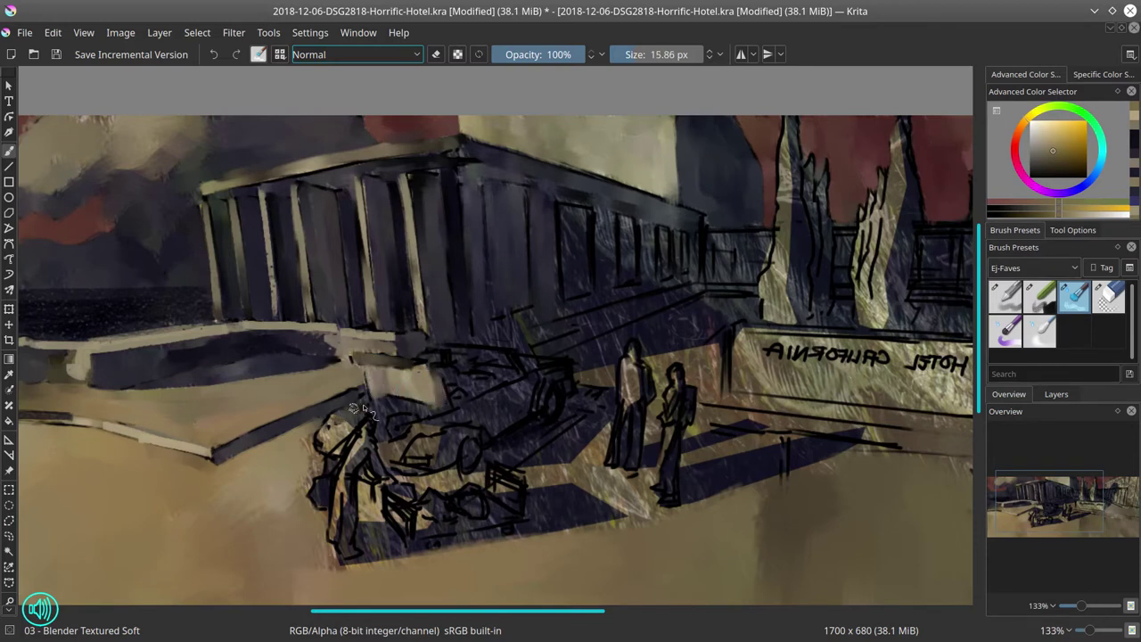
pyautogui.moveTo(313, 485)
pyautogui.mouseDown()
pyautogui.moveTo(311, 424)
pyautogui.moveTo(363, 448)
pyautogui.moveTo(360, 397)
pyautogui.moveTo(360, 448)
pyautogui.moveTo(396, 486)
pyautogui.moveTo(389, 507)
pyautogui.moveTo(358, 466)
pyautogui.moveTo(333, 526)
pyautogui.moveTo(317, 487)
pyautogui.moveTo(343, 503)
pyautogui.mouseUp()
# Lighten the figure's dark lower legs and save the painting
pyautogui.press(']')
pyautogui.press(']')
pyautogui.press(']')
pyautogui.moveTo(383, 557)
pyautogui.mouseDown()
pyautogui.moveTo(331, 560)
pyautogui.moveTo(410, 561)
pyautogui.mouseUp()
pyautogui.click(55, 54)
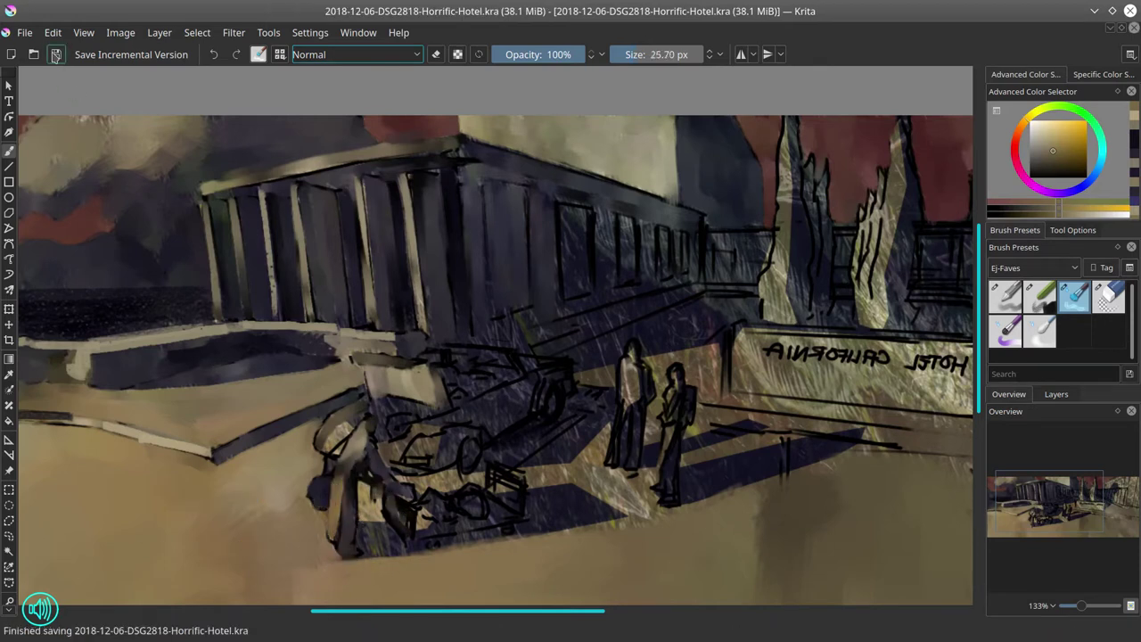
# Blend the sketch lines at the car's front into solid shapes and zoom out
pyautogui.press('[')
pyautogui.press('[')
pyautogui.moveTo(321, 464)
pyautogui.mouseDown()
pyautogui.moveTo(349, 433)
pyautogui.moveTo(365, 427)
pyautogui.moveTo(352, 421)
pyautogui.moveTo(414, 417)
pyautogui.moveTo(388, 393)
pyautogui.mouseUp()
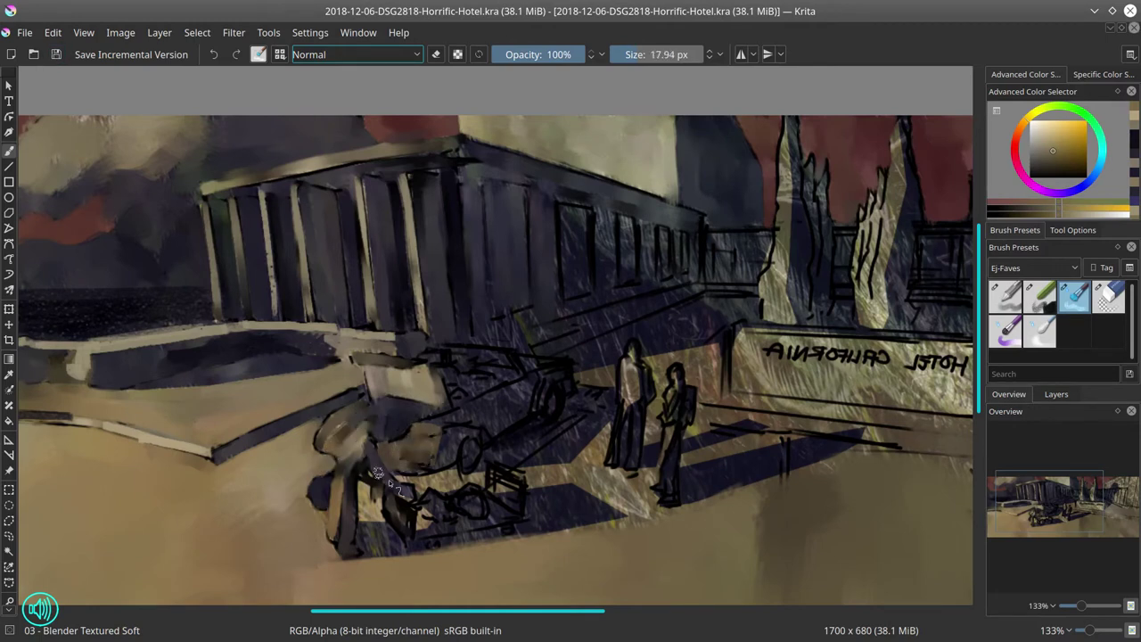
pyautogui.moveTo(378, 472)
pyautogui.mouseDown()
pyautogui.moveTo(374, 517)
pyautogui.moveTo(472, 455)
pyautogui.moveTo(471, 429)
pyautogui.moveTo(445, 408)
pyautogui.moveTo(459, 385)
pyautogui.moveTo(444, 349)
pyautogui.moveTo(503, 381)
pyautogui.moveTo(485, 410)
pyautogui.moveTo(490, 436)
pyautogui.moveTo(549, 411)
pyautogui.moveTo(557, 379)
pyautogui.moveTo(535, 363)
pyautogui.moveTo(524, 316)
pyautogui.moveTo(594, 334)
pyautogui.mouseUp()
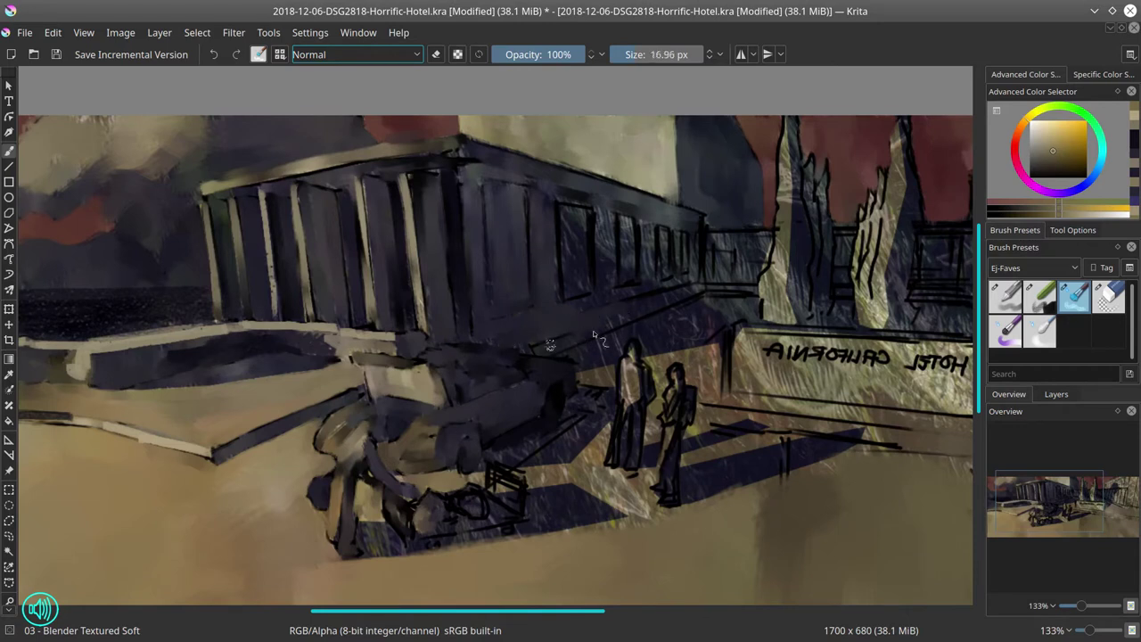
pyautogui.moveTo(560, 437)
pyautogui.mouseDown()
pyautogui.moveTo(510, 504)
pyautogui.moveTo(505, 492)
pyautogui.moveTo(459, 498)
pyautogui.moveTo(475, 508)
pyautogui.moveTo(463, 497)
pyautogui.moveTo(439, 514)
pyautogui.moveTo(421, 492)
pyautogui.moveTo(425, 524)
pyautogui.moveTo(495, 521)
pyautogui.moveTo(361, 543)
pyautogui.moveTo(451, 548)
pyautogui.moveTo(642, 511)
pyautogui.moveTo(530, 495)
pyautogui.moveTo(548, 484)
pyautogui.moveTo(650, 510)
pyautogui.moveTo(554, 486)
pyautogui.moveTo(501, 458)
pyautogui.moveTo(465, 462)
pyautogui.moveTo(571, 444)
pyautogui.mouseUp()
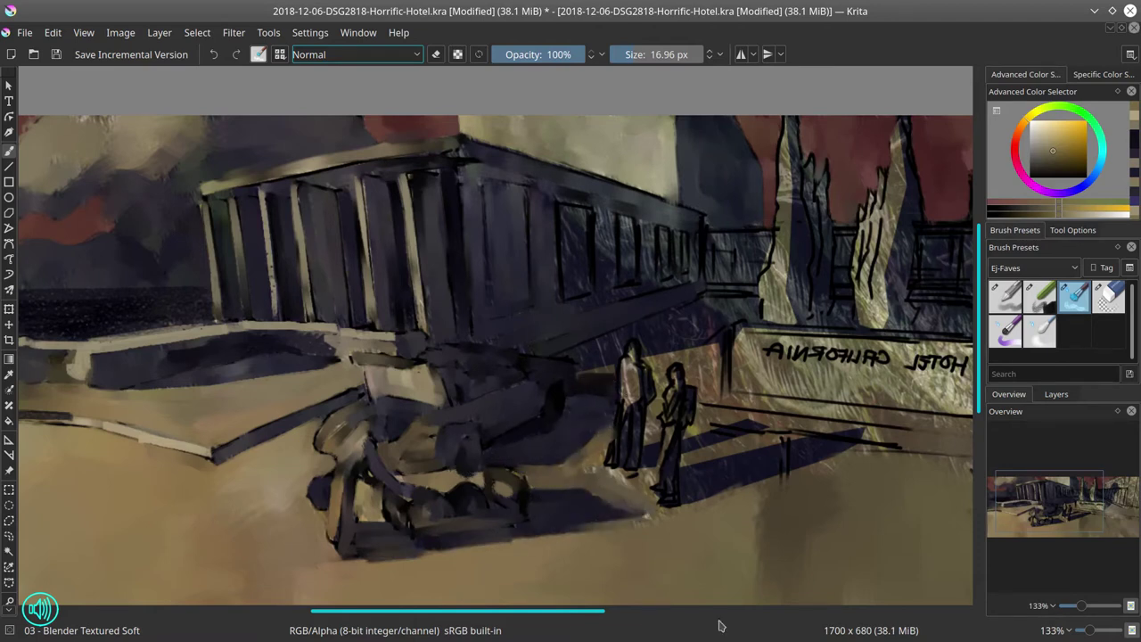
pyautogui.moveTo(598, 360); pyautogui.dragTo(698, 275)
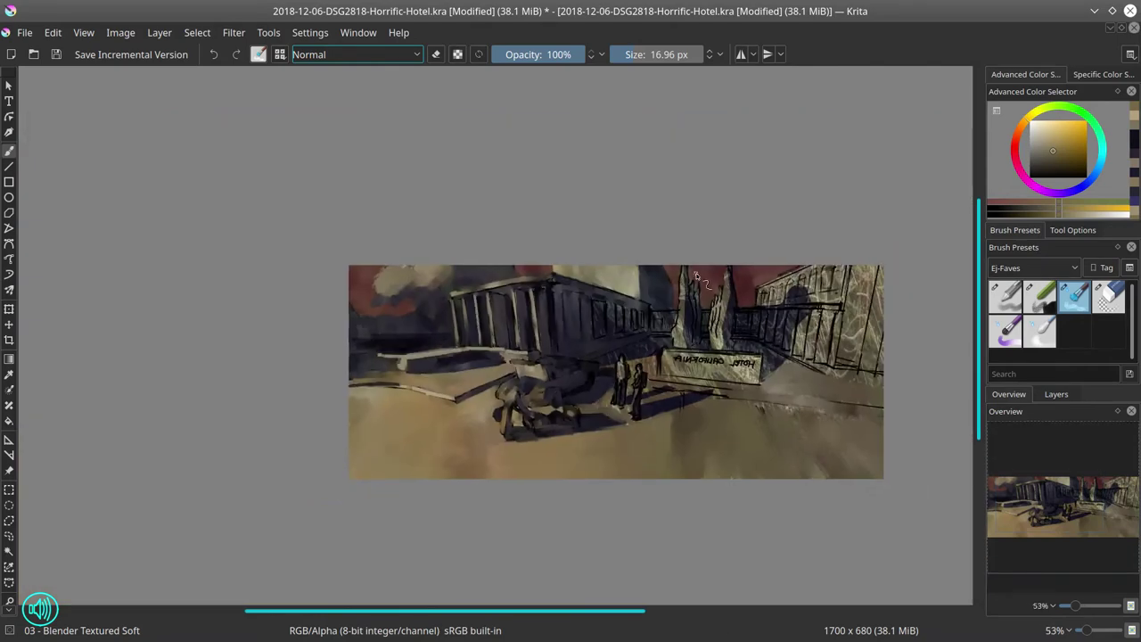
# Save the painting and use Image > Mirror Image Horizontally to flip it
pyautogui.click(56, 55)
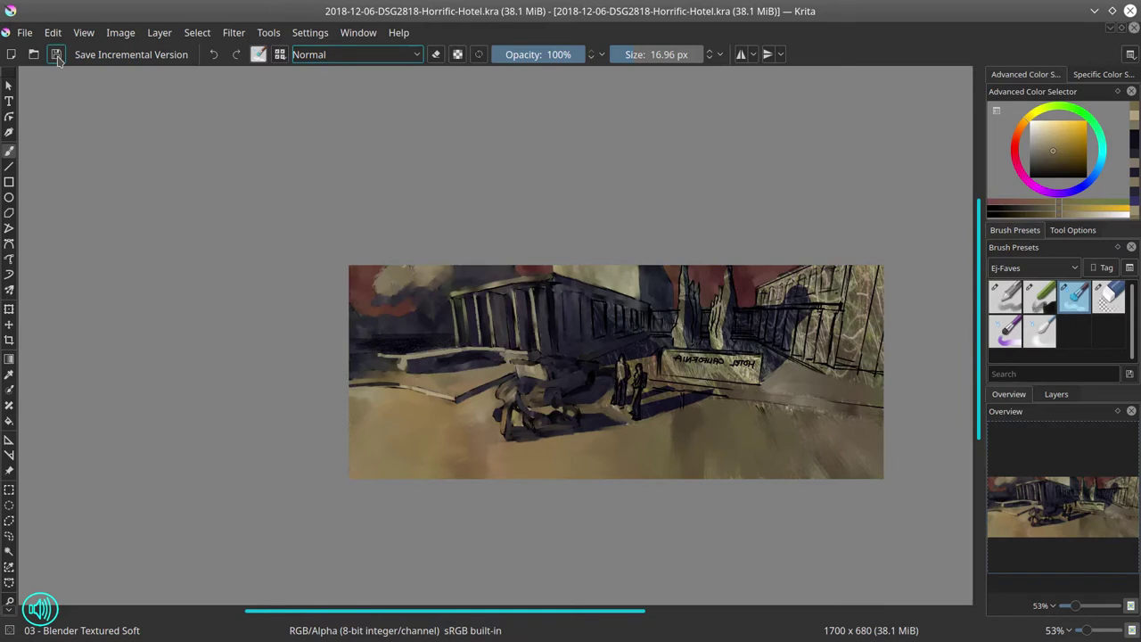
pyautogui.click(121, 32)
pyautogui.click(170, 201)
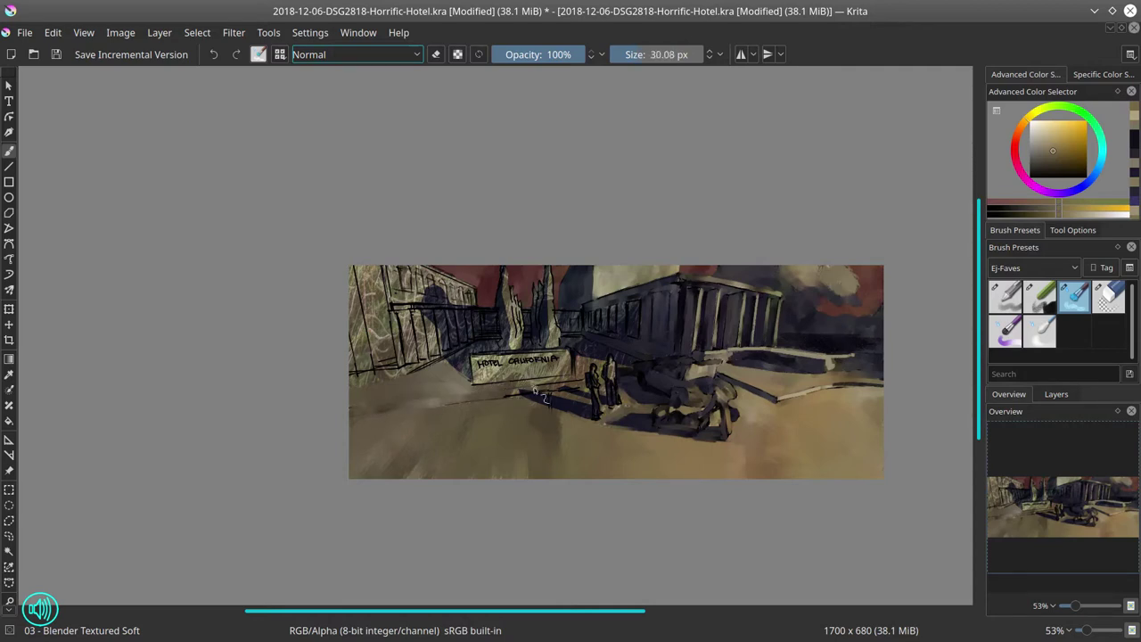
# Blend the shadows left of the two figures and along the wall base
pyautogui.moveTo(609, 437); pyautogui.dragTo(563, 301)
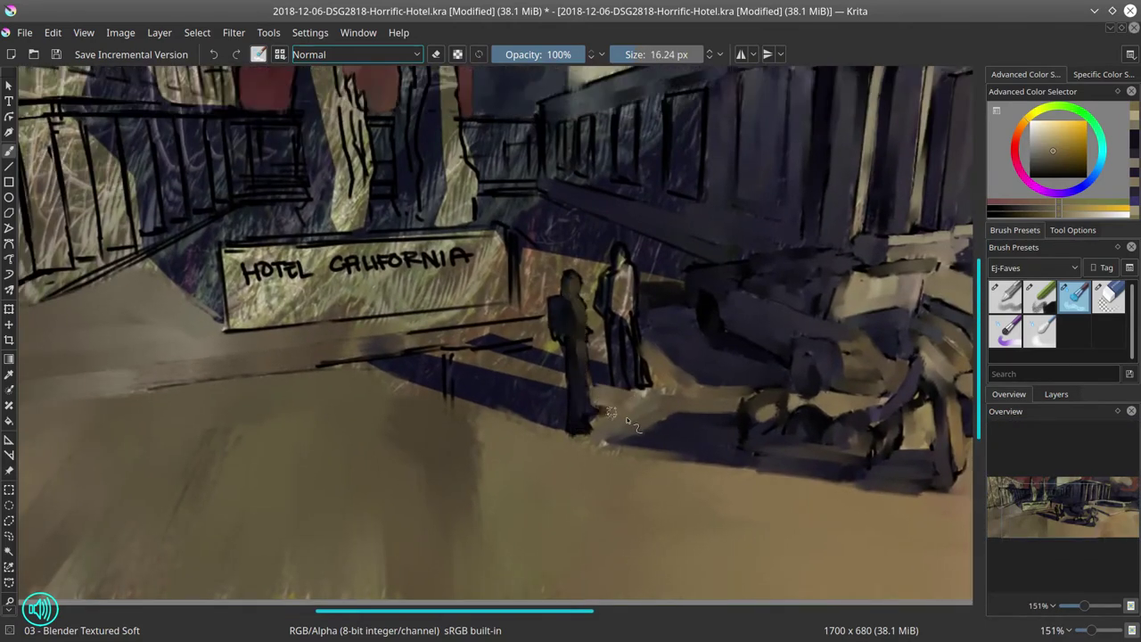
pyautogui.moveTo(392, 356); pyautogui.dragTo(321, 364)
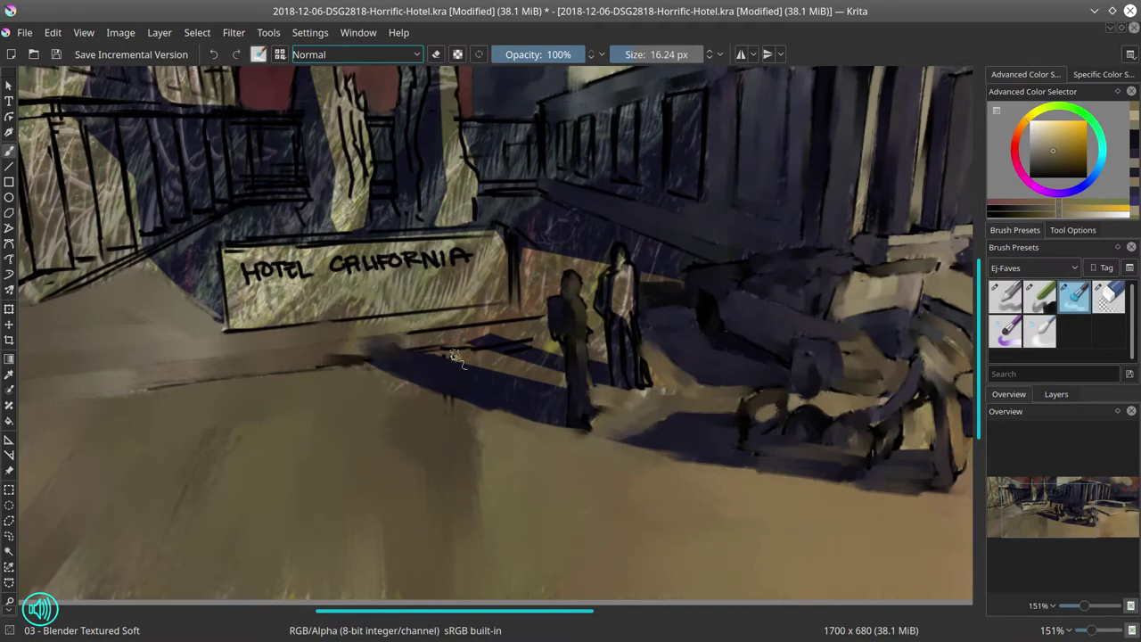
pyautogui.moveTo(455, 355); pyautogui.dragTo(465, 402)
pyautogui.moveTo(476, 352)
pyautogui.mouseDown()
pyautogui.moveTo(490, 341)
pyautogui.moveTo(548, 343)
pyautogui.moveTo(439, 313)
pyautogui.moveTo(532, 316)
pyautogui.moveTo(521, 267)
pyautogui.moveTo(615, 343)
pyautogui.moveTo(635, 384)
pyautogui.moveTo(599, 352)
pyautogui.moveTo(622, 272)
pyautogui.moveTo(620, 344)
pyautogui.mouseUp()
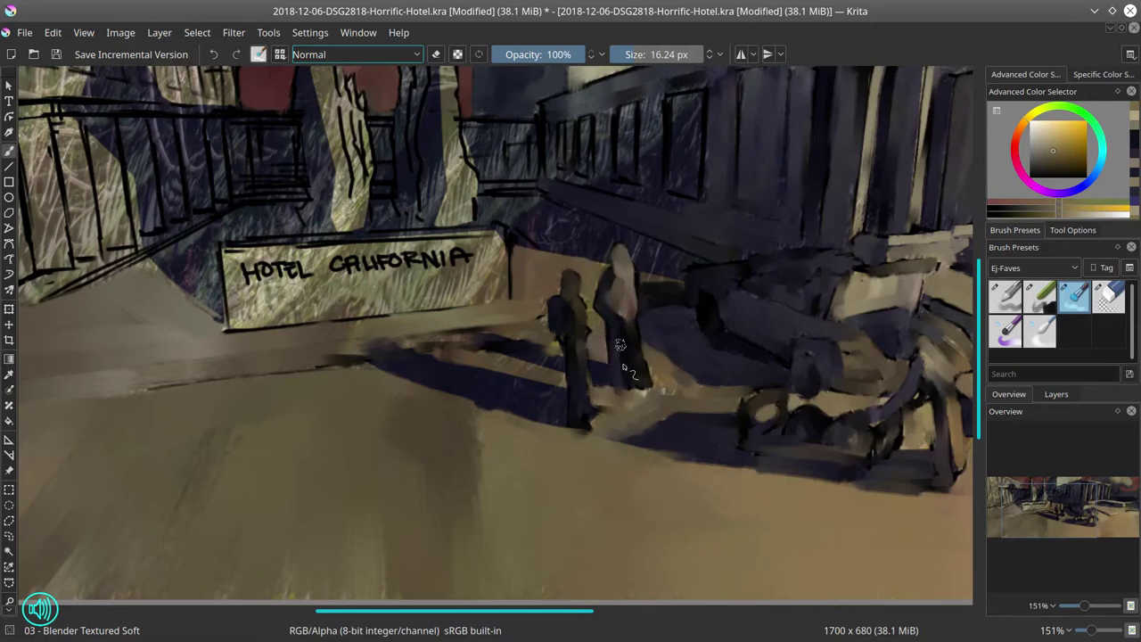
# Reset the view rotation and paint over the HOTEL CALIFORNIA lettering
pyautogui.press('5')
pyautogui.press(']')
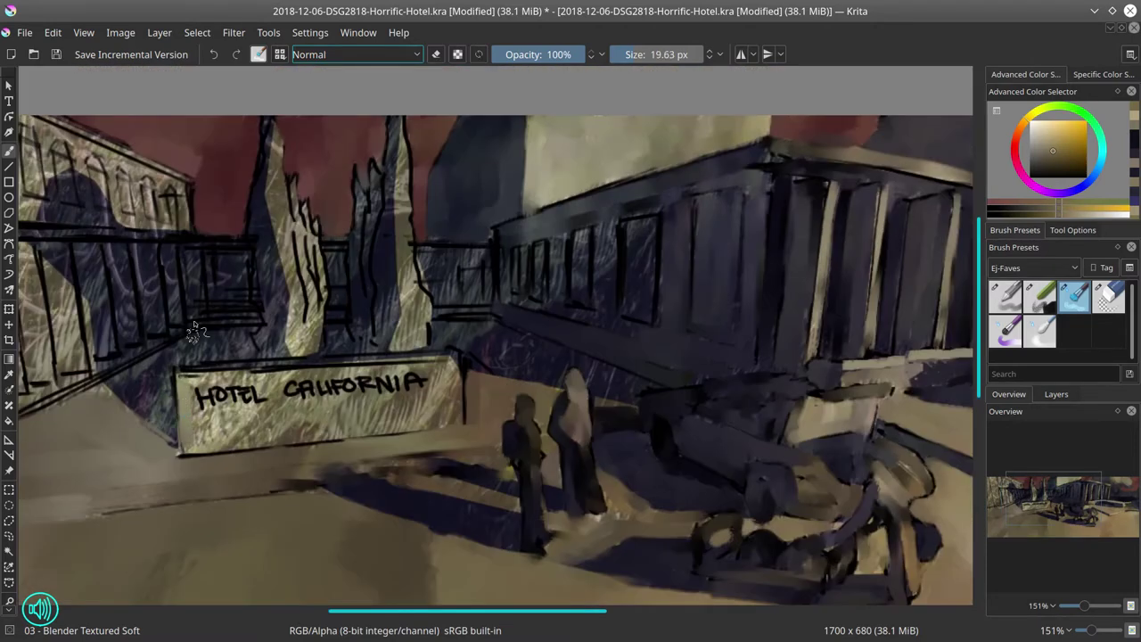
pyautogui.moveTo(194, 396)
pyautogui.mouseDown()
pyautogui.moveTo(350, 393)
pyautogui.moveTo(268, 396)
pyautogui.moveTo(289, 392)
pyautogui.moveTo(269, 438)
pyautogui.moveTo(401, 415)
pyautogui.moveTo(316, 375)
pyautogui.moveTo(454, 355)
pyautogui.moveTo(344, 435)
pyautogui.mouseUp()
pyautogui.press(']')
pyautogui.press(']')
pyautogui.press(']')
pyautogui.moveTo(183, 367)
pyautogui.mouseDown()
pyautogui.moveTo(482, 356)
pyautogui.moveTo(490, 339)
pyautogui.mouseUp()
pyautogui.press(']')
# Smooth the wall's windows, columns, edges and the railing beside the tree
pyautogui.press('[')
pyautogui.press('[')
pyautogui.press('[')
pyautogui.press('[')
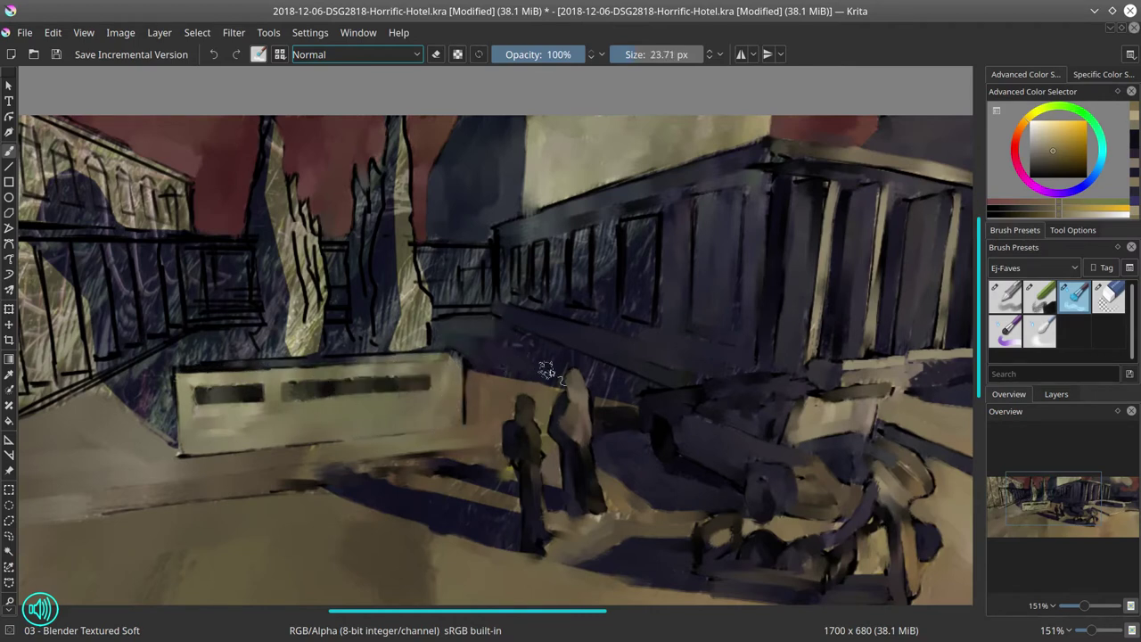
pyautogui.press(']')
pyautogui.press(']')
pyautogui.press(']')
pyautogui.press(']')
pyautogui.moveTo(646, 252)
pyautogui.mouseDown()
pyautogui.moveTo(651, 223)
pyautogui.moveTo(608, 308)
pyautogui.mouseUp()
pyautogui.moveTo(624, 227); pyautogui.dragTo(601, 264)
pyautogui.press('[')
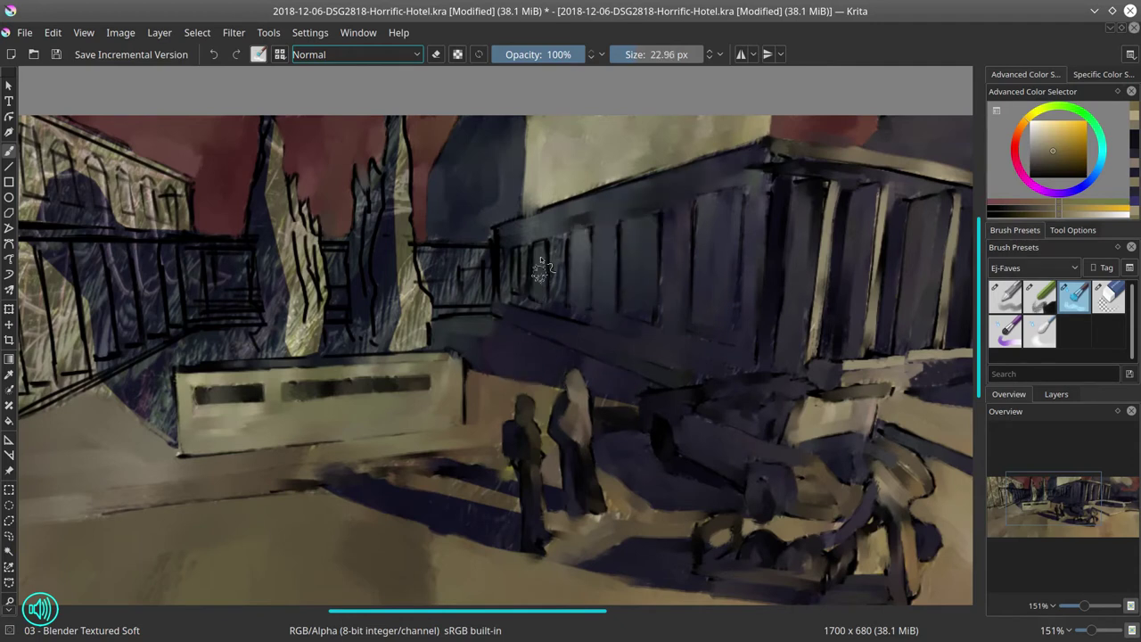
pyautogui.moveTo(556, 308); pyautogui.dragTo(556, 246)
pyautogui.press('[')
pyautogui.press('[')
pyautogui.press('[')
pyautogui.press('[')
pyautogui.press('[')
pyautogui.press(']')
pyautogui.moveTo(522, 303); pyautogui.dragTo(497, 229)
pyautogui.moveTo(627, 189); pyautogui.dragTo(657, 172)
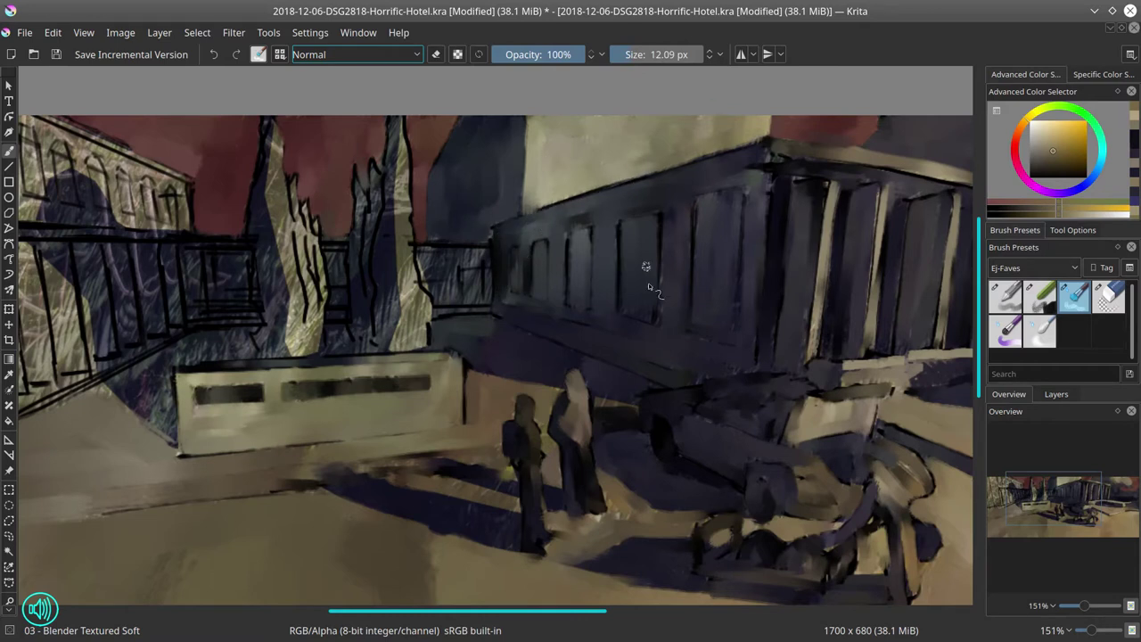
pyautogui.moveTo(621, 225); pyautogui.dragTo(624, 305)
pyautogui.moveTo(463, 286)
pyautogui.mouseDown()
pyautogui.moveTo(456, 258)
pyautogui.moveTo(426, 234)
pyautogui.moveTo(489, 251)
pyautogui.moveTo(452, 300)
pyautogui.moveTo(504, 351)
pyautogui.mouseUp()
# Soften the cypress trees, their trunks and the dark areas around them, then zoom out
pyautogui.press(']')
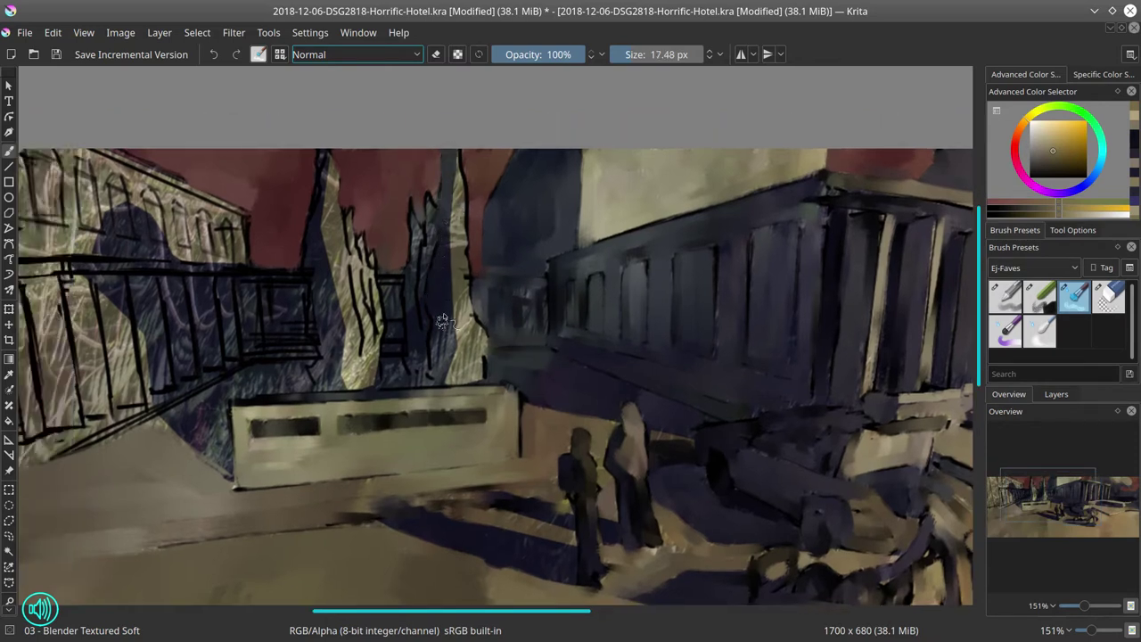
pyautogui.moveTo(442, 320)
pyautogui.mouseDown()
pyautogui.moveTo(466, 383)
pyautogui.moveTo(472, 354)
pyautogui.mouseUp()
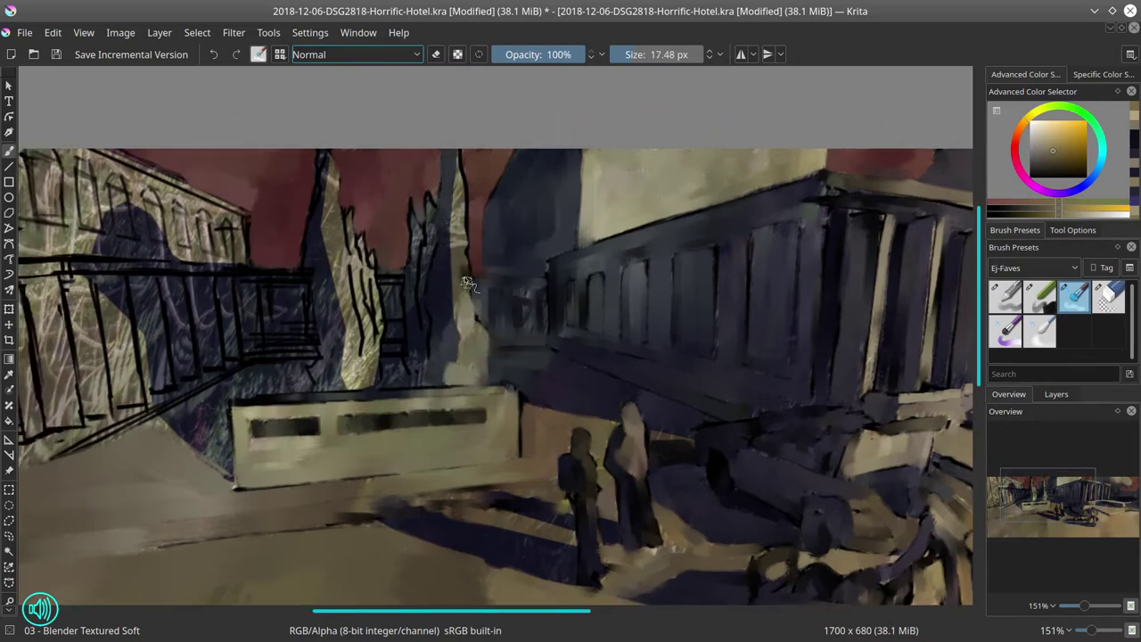
pyautogui.moveTo(460, 178); pyautogui.dragTo(465, 207)
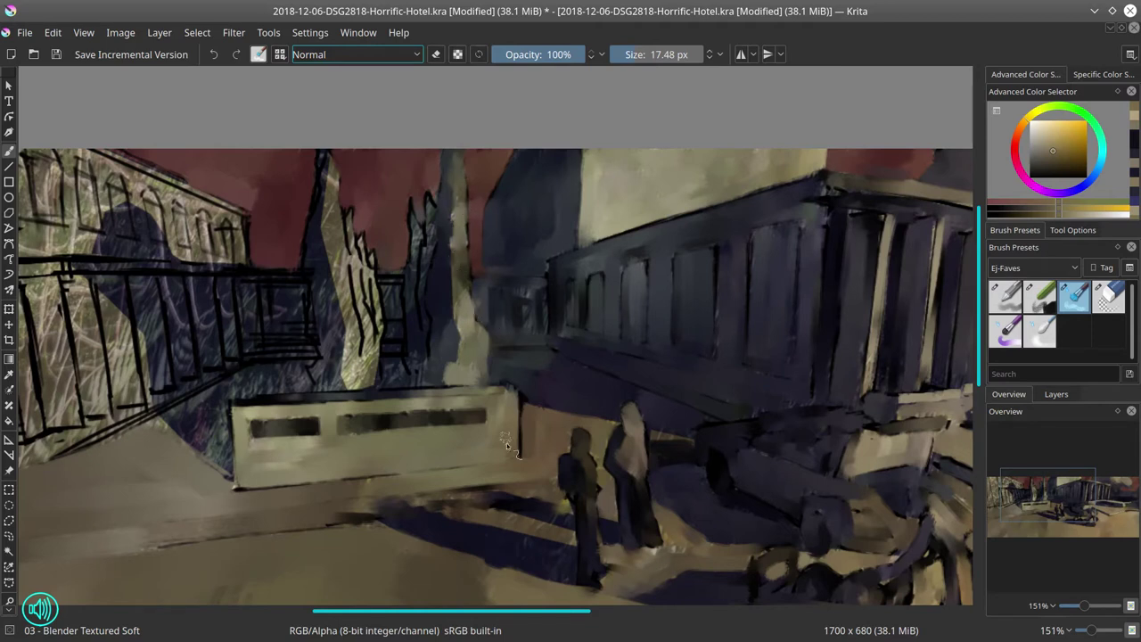
pyautogui.press('[')
pyautogui.moveTo(406, 375); pyautogui.dragTo(415, 241)
pyautogui.moveTo(418, 201)
pyautogui.mouseDown()
pyautogui.moveTo(420, 356)
pyautogui.moveTo(406, 392)
pyautogui.moveTo(353, 330)
pyautogui.moveTo(339, 284)
pyautogui.moveTo(357, 248)
pyautogui.moveTo(369, 334)
pyautogui.moveTo(346, 365)
pyautogui.moveTo(374, 356)
pyautogui.moveTo(367, 245)
pyautogui.moveTo(380, 368)
pyautogui.mouseUp()
pyautogui.moveTo(389, 325); pyautogui.dragTo(403, 267)
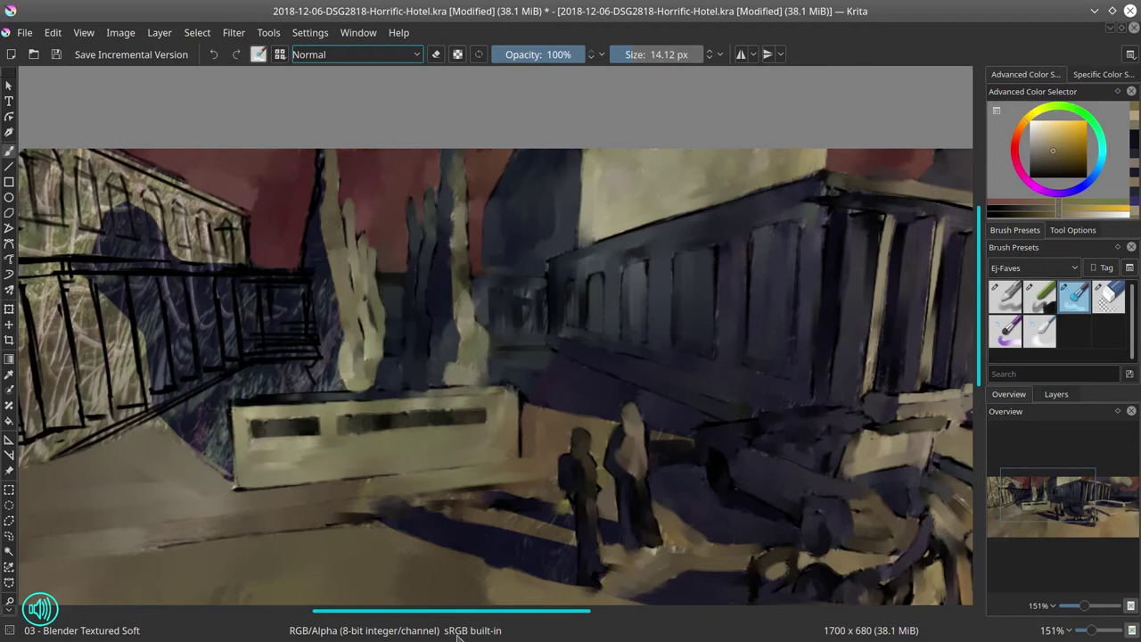
pyautogui.moveTo(315, 218)
pyautogui.mouseDown()
pyautogui.moveTo(327, 174)
pyautogui.moveTo(310, 268)
pyautogui.moveTo(330, 325)
pyautogui.mouseUp()
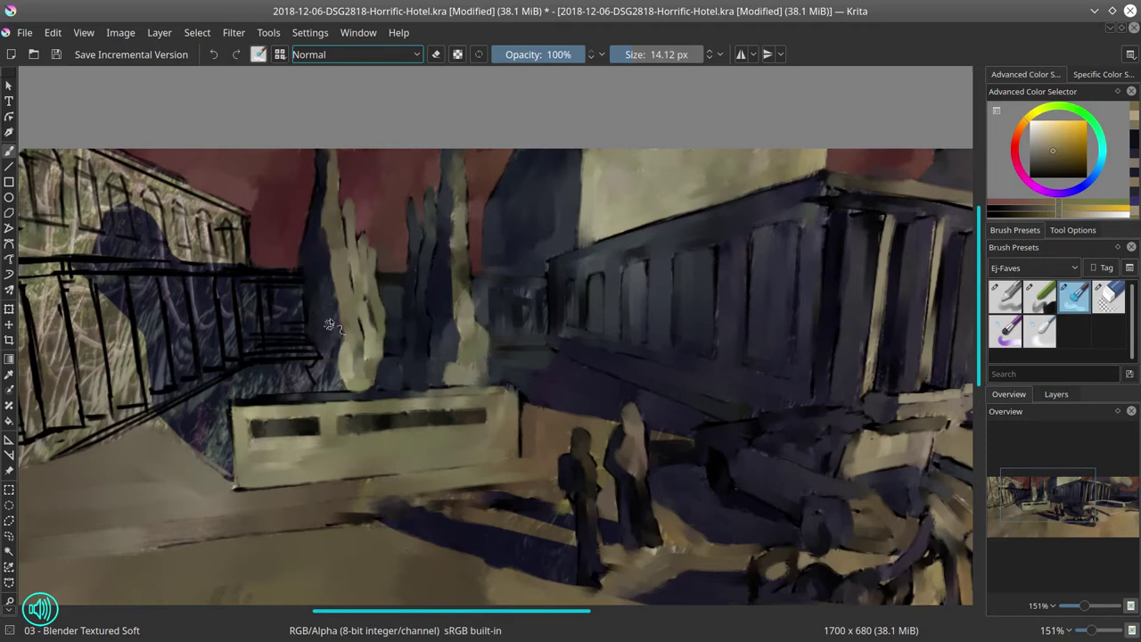
pyautogui.press('-')
pyautogui.press('-')
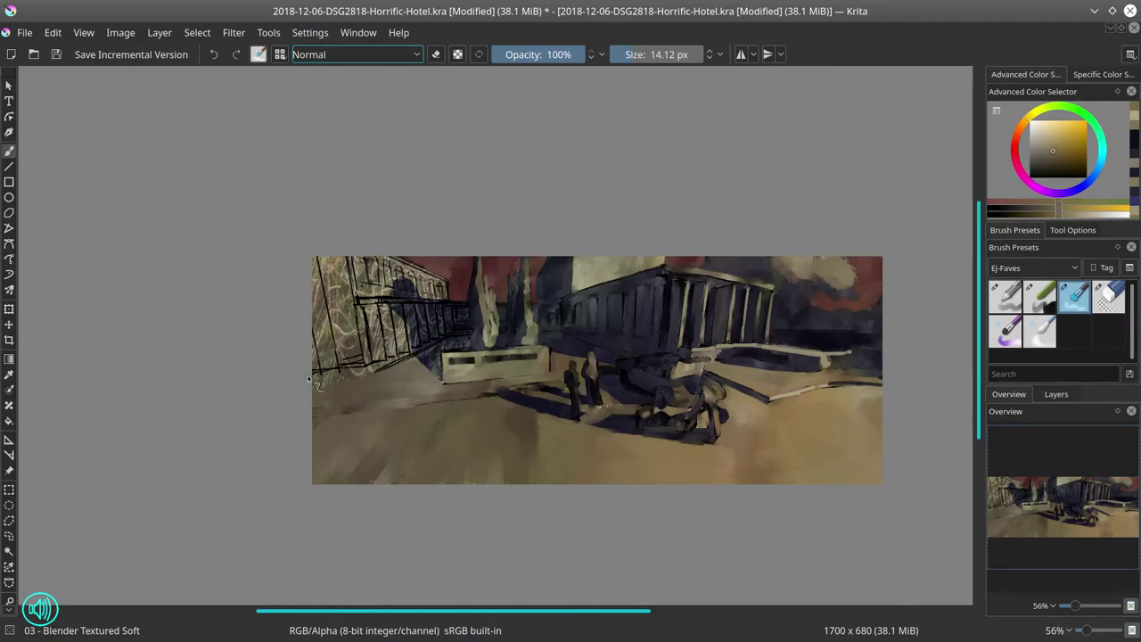
# Smooth the blue patch and dark area near the railing, lightening the pillar strip between posts
pyautogui.scroll(6, 484, 348)
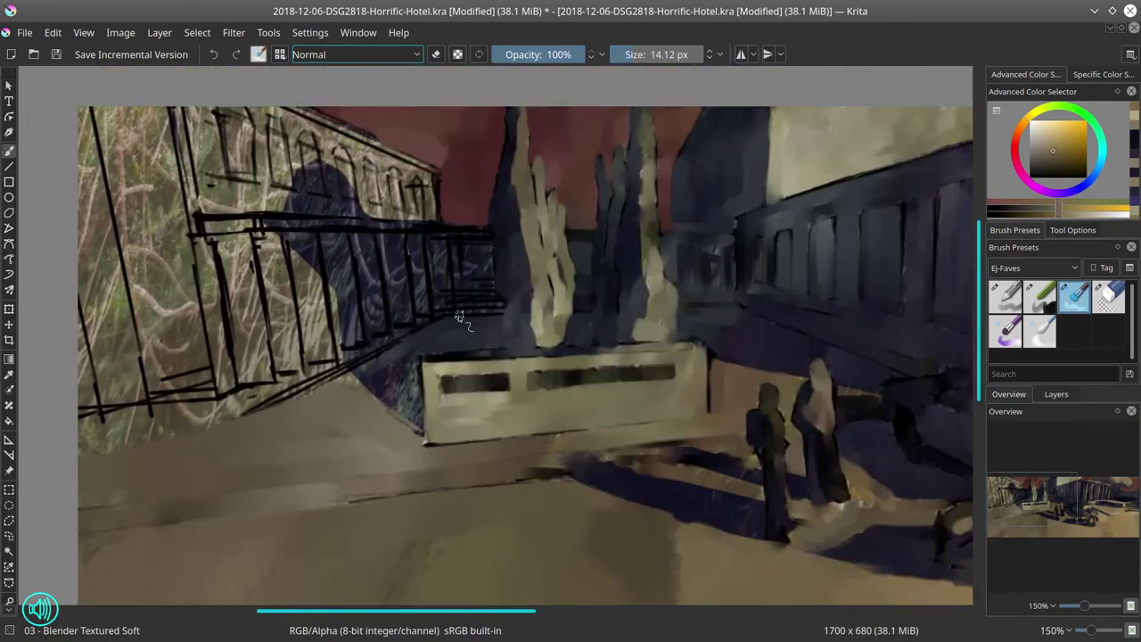
pyautogui.moveTo(414, 373)
pyautogui.mouseDown()
pyautogui.moveTo(412, 428)
pyautogui.moveTo(491, 321)
pyautogui.moveTo(437, 268)
pyautogui.moveTo(450, 252)
pyautogui.moveTo(481, 258)
pyautogui.moveTo(486, 272)
pyautogui.mouseUp()
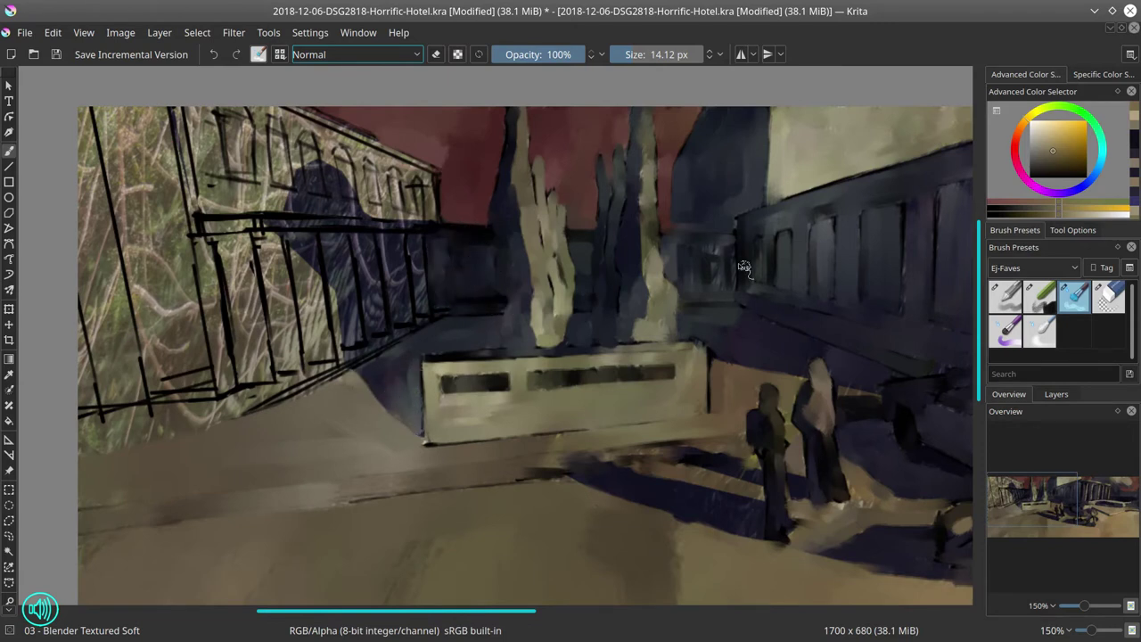
pyautogui.press(']')
pyautogui.moveTo(401, 267)
pyautogui.mouseDown()
pyautogui.moveTo(397, 303)
pyautogui.moveTo(414, 325)
pyautogui.moveTo(426, 318)
pyautogui.moveTo(259, 397)
pyautogui.moveTo(388, 387)
pyautogui.mouseUp()
pyautogui.press(']')
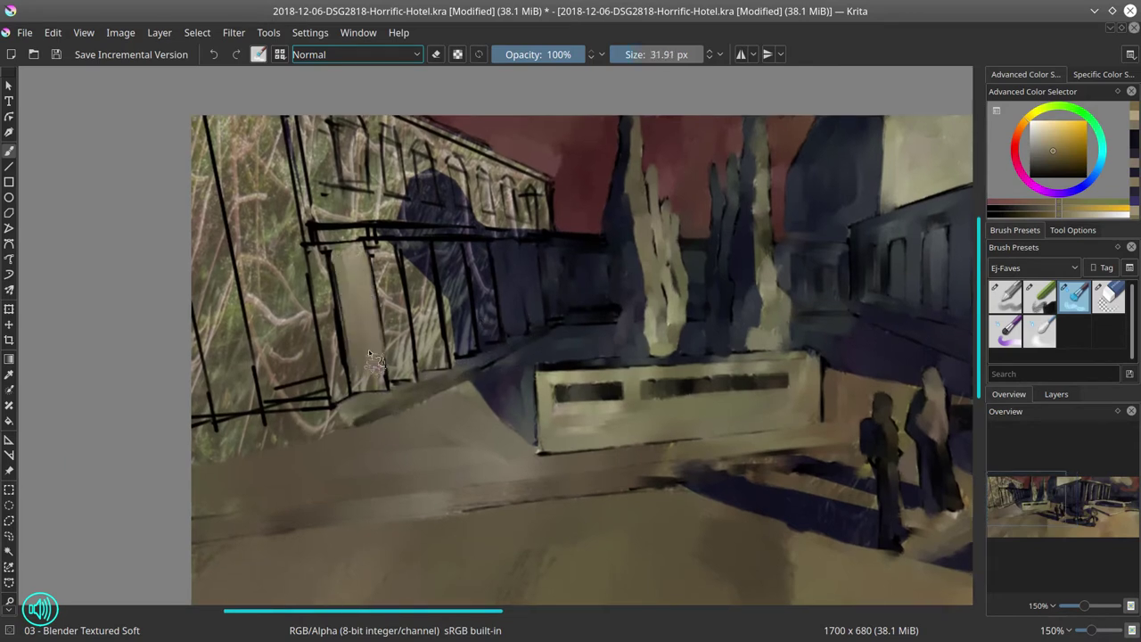
pyautogui.moveTo(368, 350)
pyautogui.mouseDown()
pyautogui.moveTo(379, 285)
pyautogui.moveTo(397, 347)
pyautogui.moveTo(415, 251)
pyautogui.moveTo(412, 286)
pyautogui.moveTo(464, 361)
pyautogui.moveTo(480, 255)
pyautogui.mouseUp()
pyautogui.press('[')
pyautogui.press(']')
pyautogui.scroll(2, 499, 352)
pyautogui.moveTo(364, 322)
pyautogui.mouseDown()
pyautogui.moveTo(294, 323)
pyautogui.moveTo(521, 319)
pyautogui.mouseUp()
pyautogui.press('[')
pyautogui.press(']')
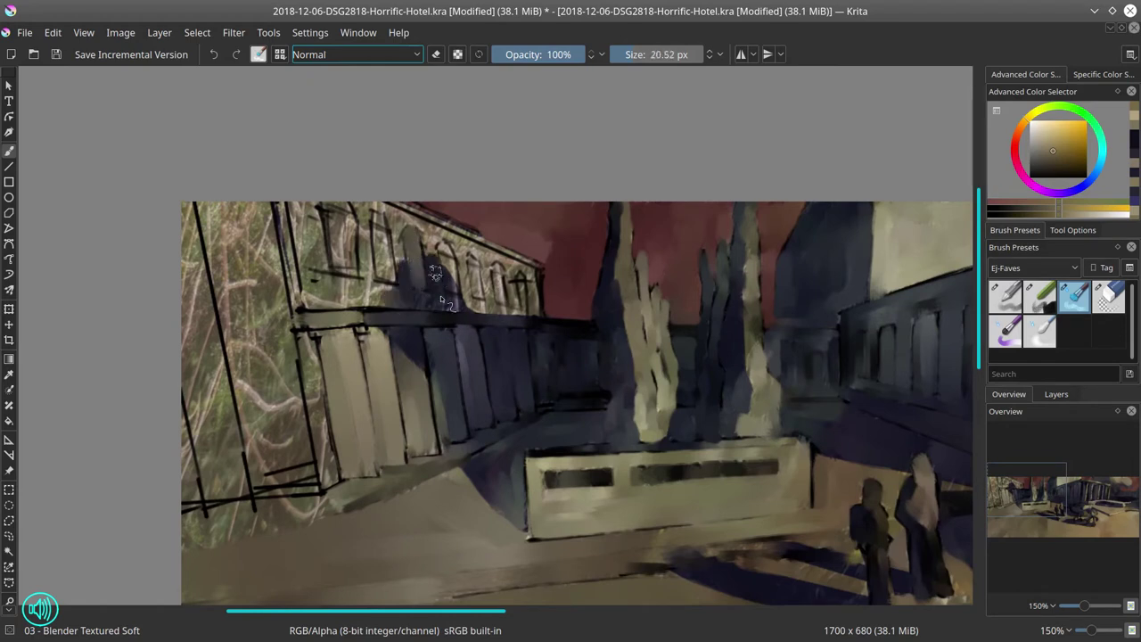
pyautogui.press(']')
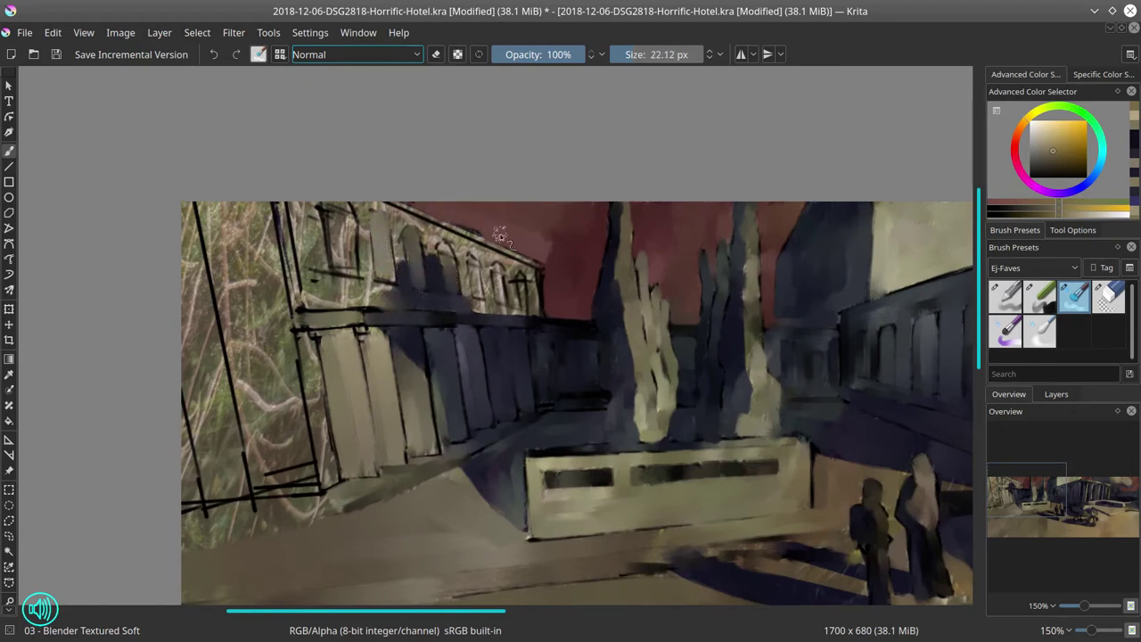
# Darken the window column at the roofline, then cover the dark columns and windows with light paint
pyautogui.moveTo(339, 214); pyautogui.dragTo(374, 214)
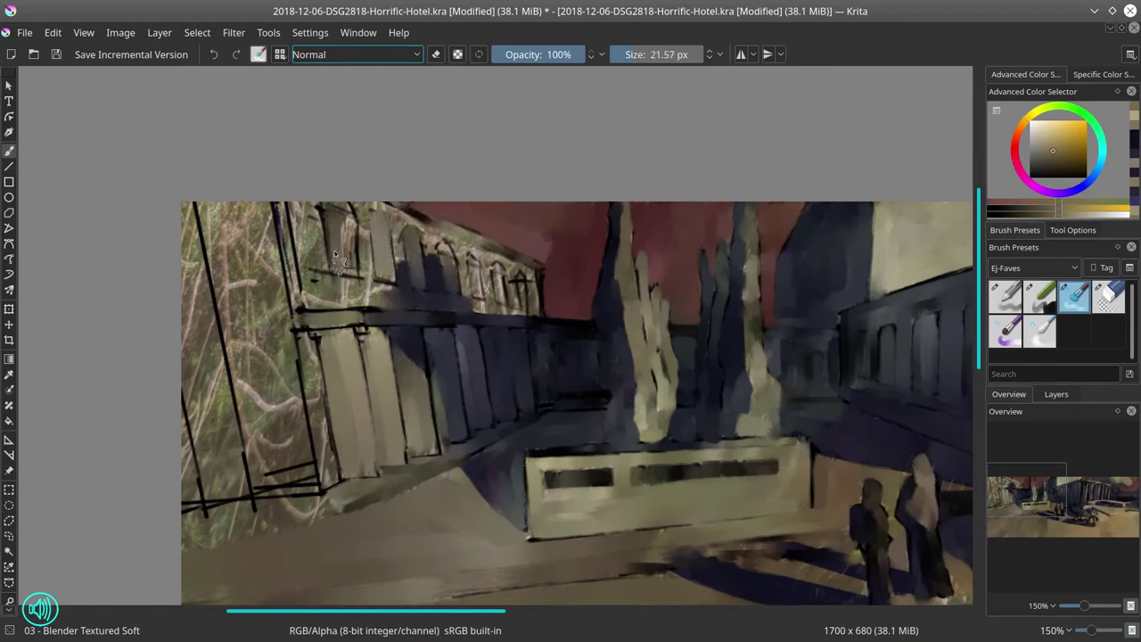
pyautogui.moveTo(338, 267)
pyautogui.mouseDown()
pyautogui.moveTo(343, 217)
pyautogui.moveTo(299, 298)
pyautogui.moveTo(312, 213)
pyautogui.mouseUp()
pyautogui.press('[')
pyautogui.press('[')
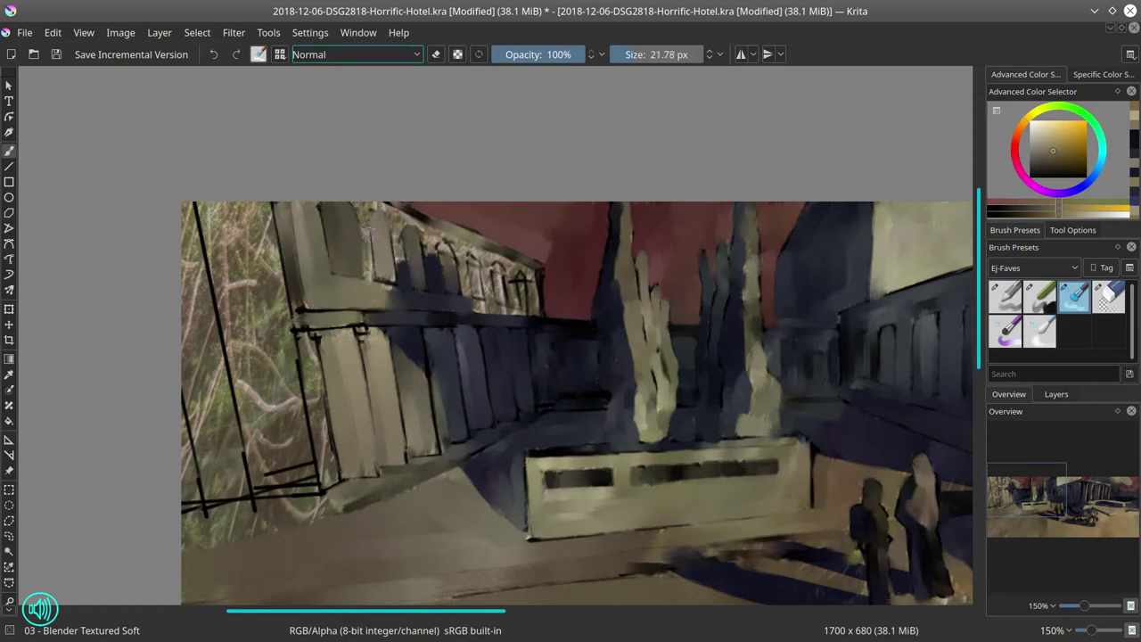
pyautogui.moveTo(400, 294); pyautogui.dragTo(401, 227)
pyautogui.press('[')
pyautogui.moveTo(463, 256); pyautogui.dragTo(483, 254)
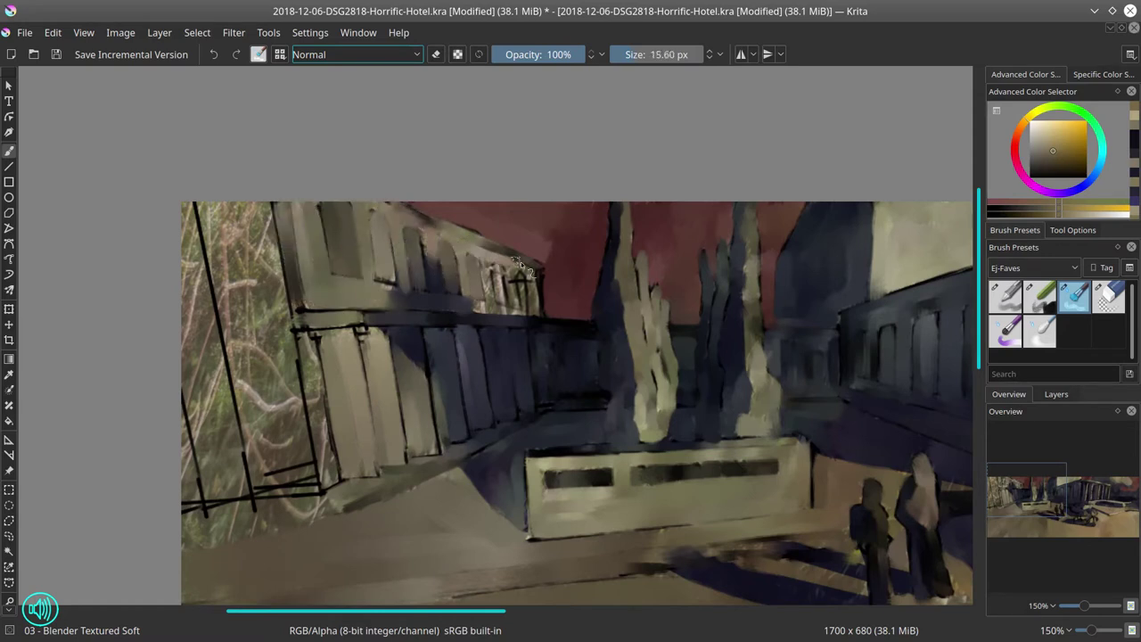
pyautogui.moveTo(515, 303); pyautogui.dragTo(536, 290)
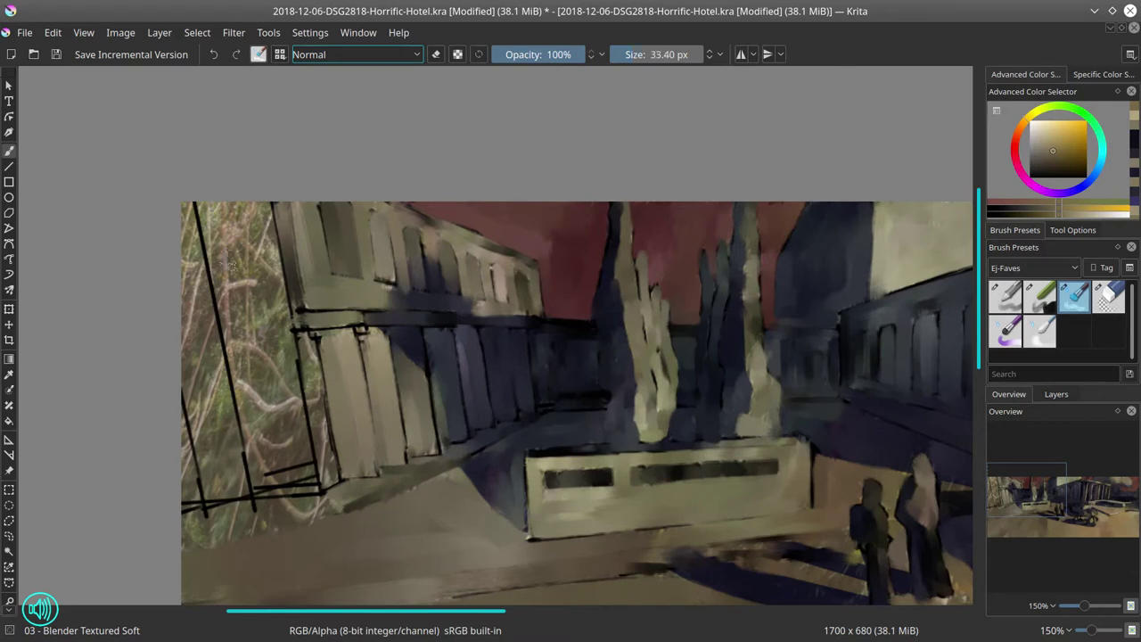
# Cover the left-edge grassy strip with brown strokes using a 34.27 px brush, then zoom out
pyautogui.moveTo(227, 264)
pyautogui.mouseDown()
pyautogui.moveTo(234, 297)
pyautogui.moveTo(275, 313)
pyautogui.moveTo(277, 438)
pyautogui.moveTo(295, 428)
pyautogui.moveTo(244, 350)
pyautogui.moveTo(269, 466)
pyautogui.moveTo(299, 470)
pyautogui.moveTo(288, 486)
pyautogui.moveTo(325, 485)
pyautogui.mouseUp()
pyautogui.press('[')
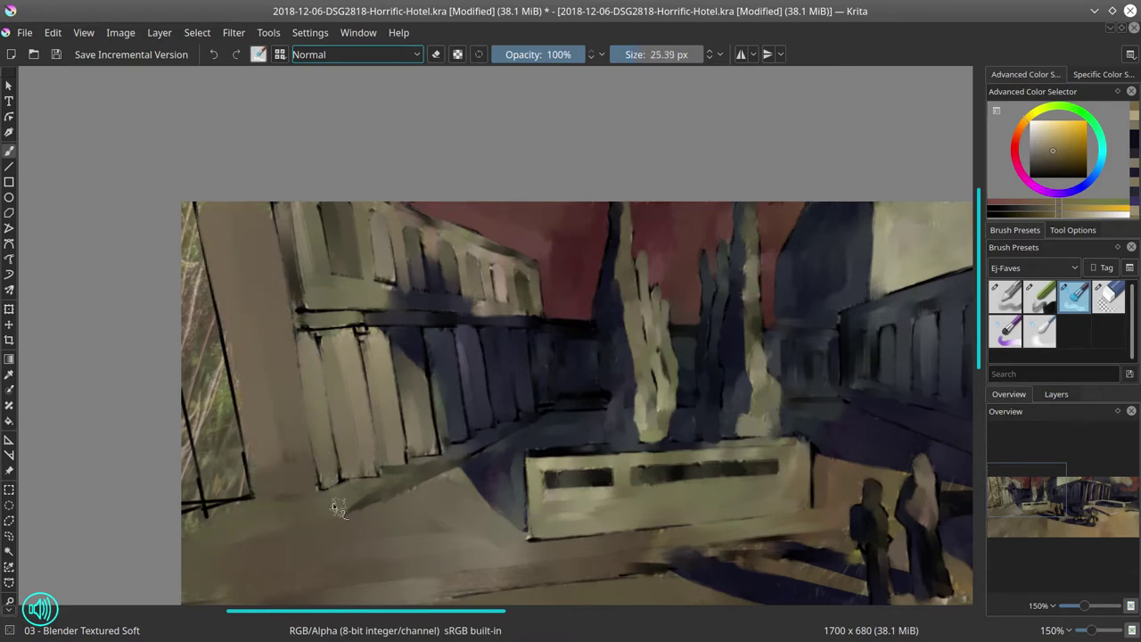
pyautogui.press(']')
pyautogui.moveTo(221, 393)
pyautogui.mouseDown()
pyautogui.moveTo(194, 403)
pyautogui.moveTo(225, 454)
pyautogui.moveTo(195, 357)
pyautogui.moveTo(192, 239)
pyautogui.moveTo(229, 467)
pyautogui.moveTo(197, 442)
pyautogui.moveTo(190, 505)
pyautogui.moveTo(185, 474)
pyautogui.moveTo(178, 535)
pyautogui.mouseUp()
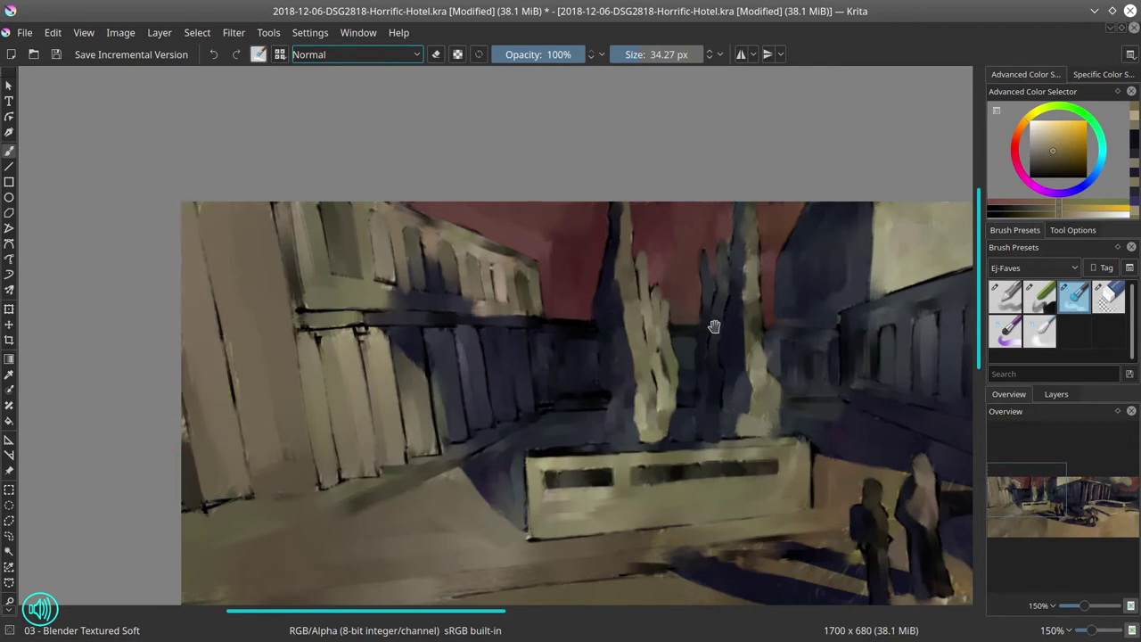
pyautogui.moveTo(713, 327); pyautogui.dragTo(714, 504)
# Set the Chalk Details brush to Color Dodge and brighten the top-left of the scene
pyautogui.click(1023, 172)
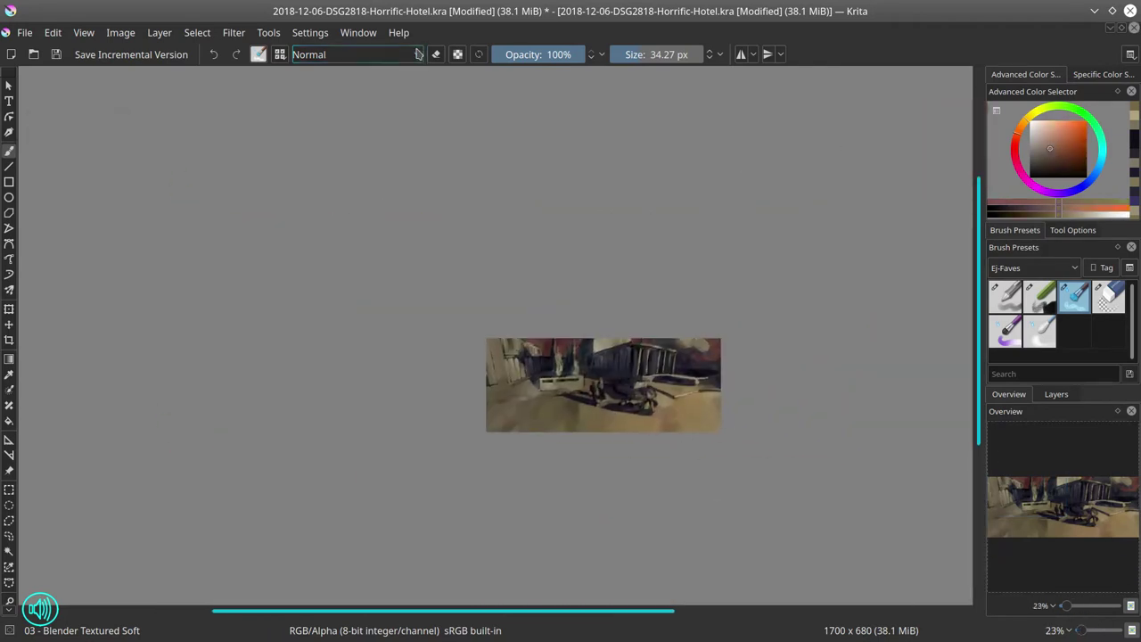
pyautogui.click(1039, 296)
pyautogui.click(357, 55)
pyautogui.click(323, 106)
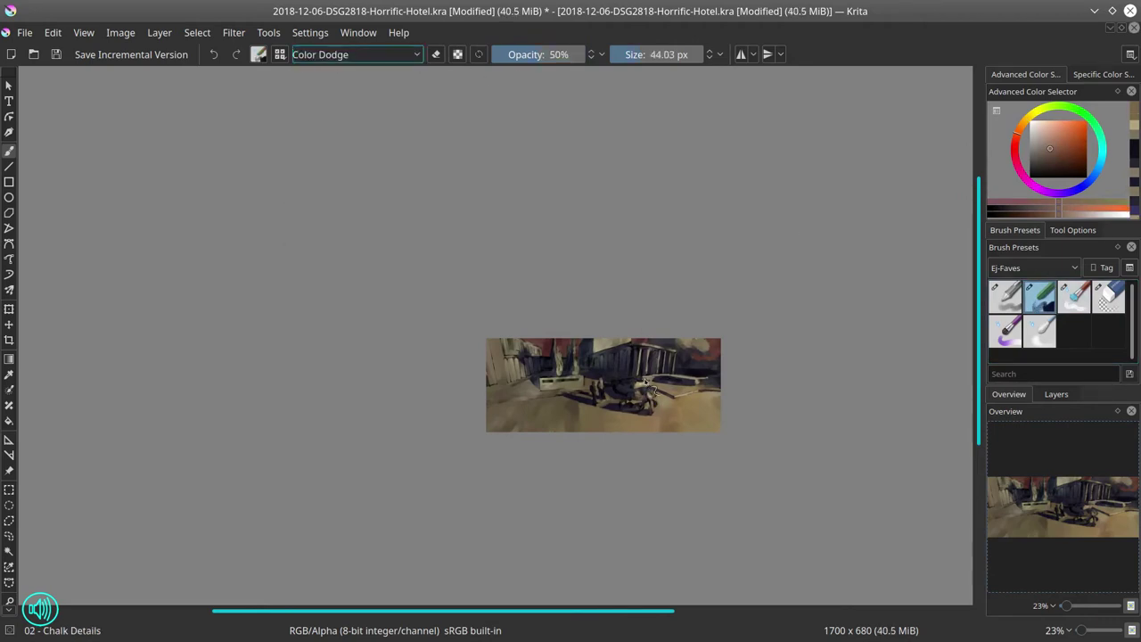
pyautogui.moveTo(537, 383); pyautogui.dragTo(542, 382)
pyautogui.moveTo(607, 399); pyautogui.dragTo(602, 385)
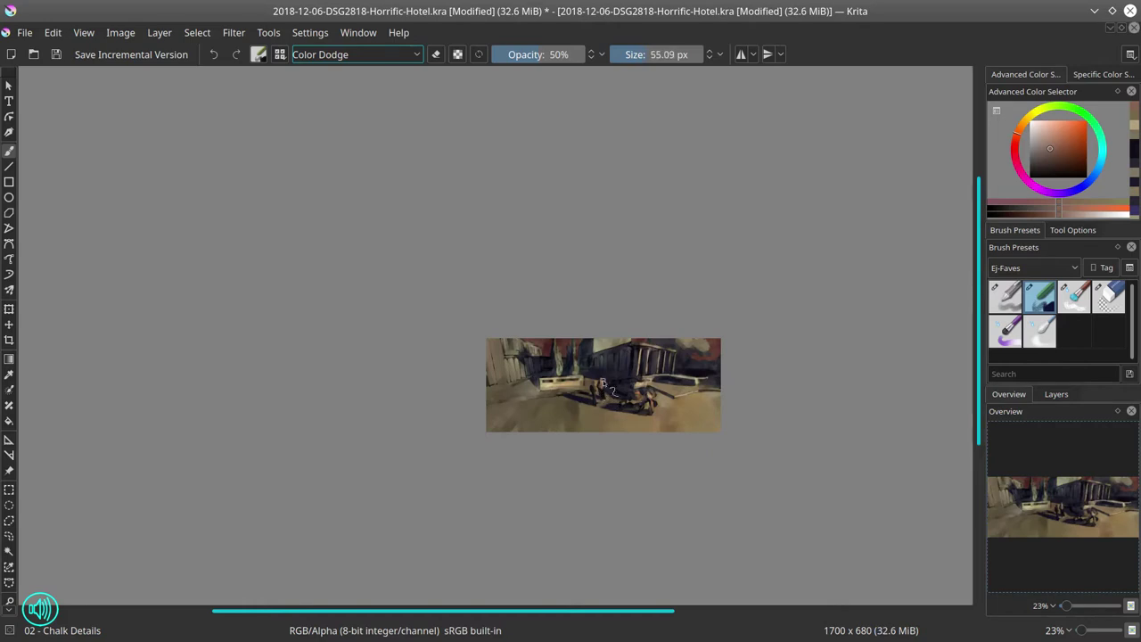
pyautogui.moveTo(514, 349); pyautogui.dragTo(501, 386)
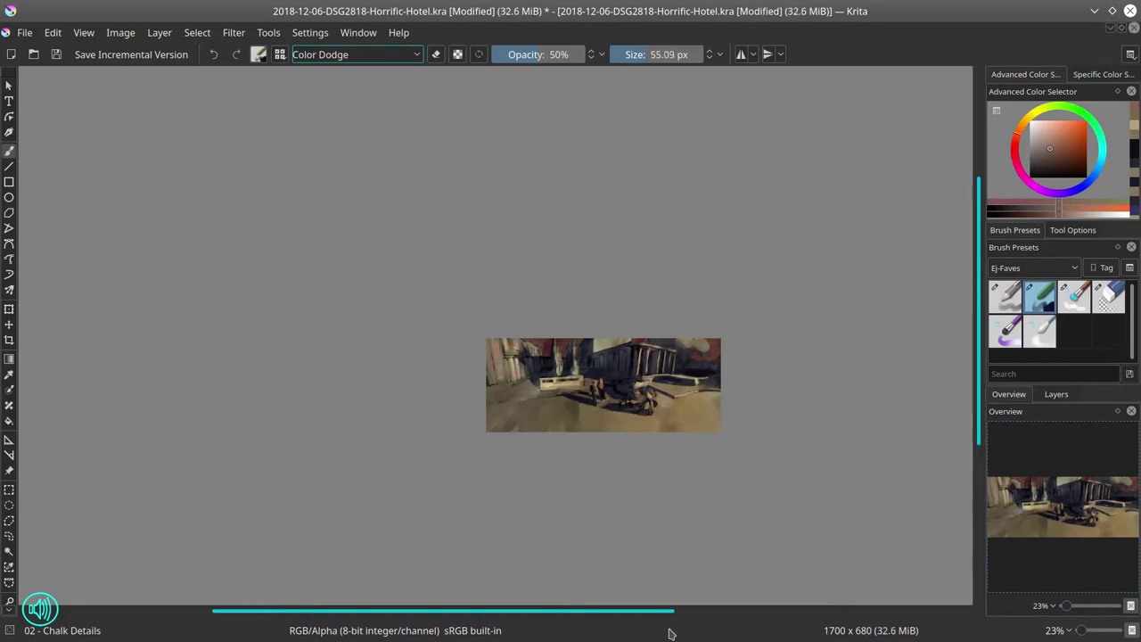
# Show the value check layer to review the painting in grayscale, then hide it again
pyautogui.click(1056, 394)
pyautogui.click(994, 461)
pyautogui.scroll(-1, 852, 478)
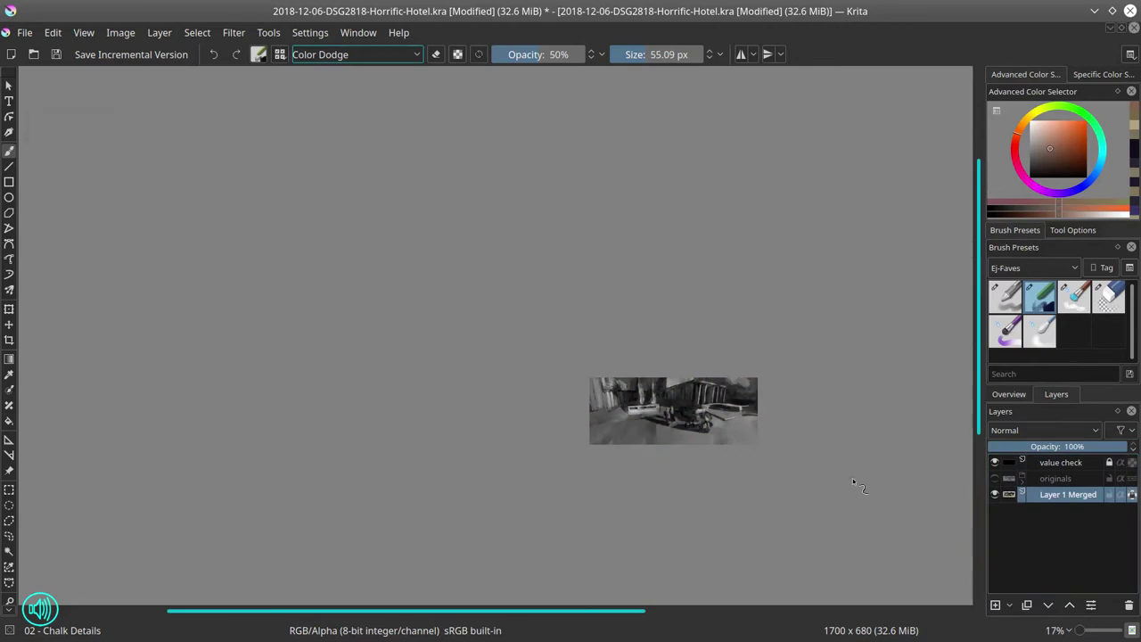
pyautogui.moveTo(712, 421); pyautogui.dragTo(691, 422)
pyautogui.click(995, 461)
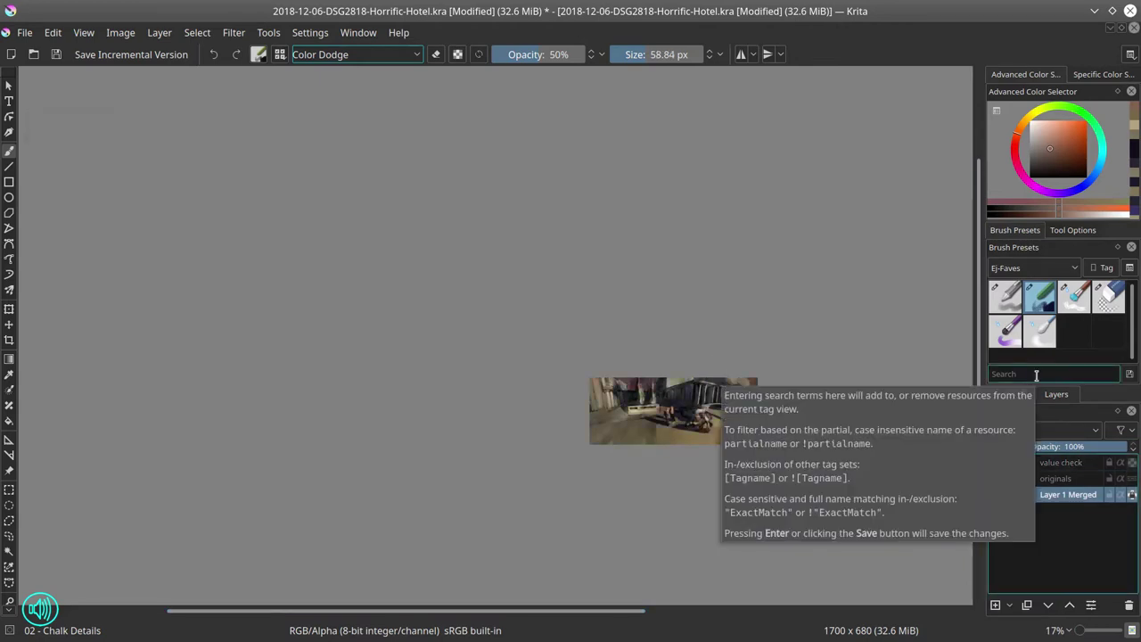
# Tint the cypress trees and hedges green with the brush in Color mode at 85.78 px
pyautogui.moveTo(1081, 113); pyautogui.dragTo(1080, 151)
pyautogui.click(357, 54)
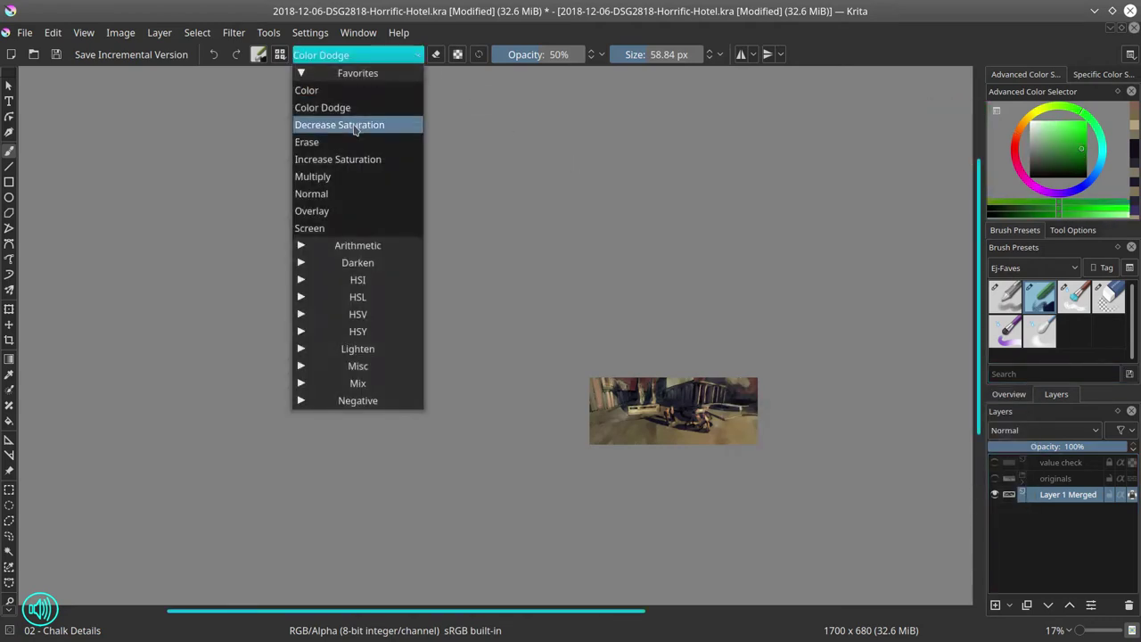
pyautogui.click(321, 89)
pyautogui.moveTo(750, 391); pyautogui.dragTo(735, 389)
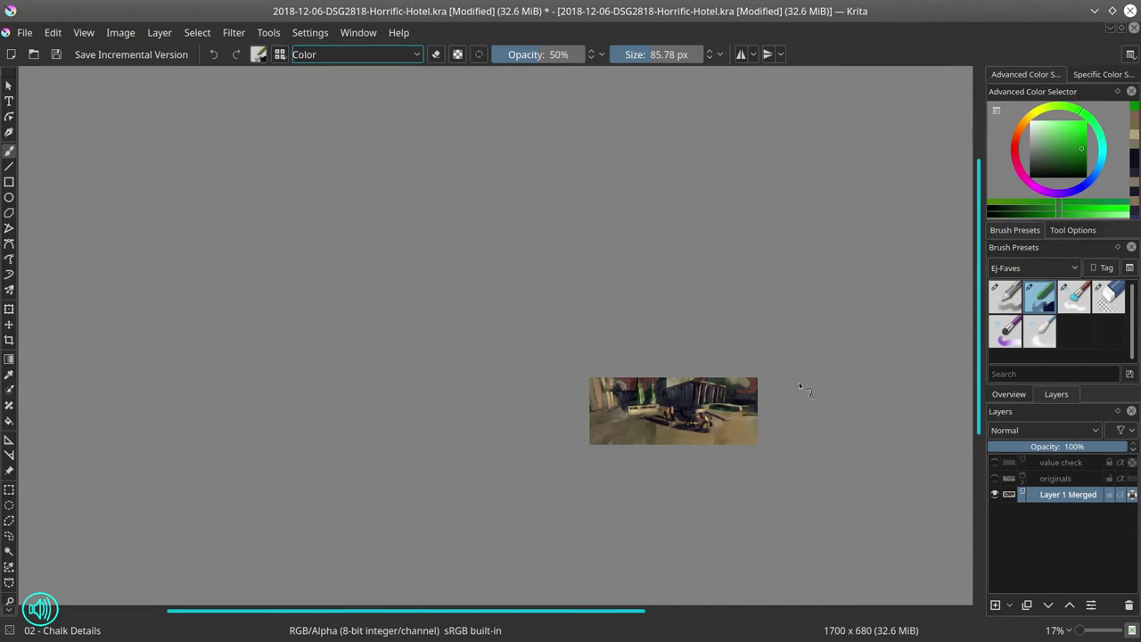
# Move Copy of sketch above Layer 1 Merged, show its lines, and return to Layer 1 Merged
pyautogui.press('2')
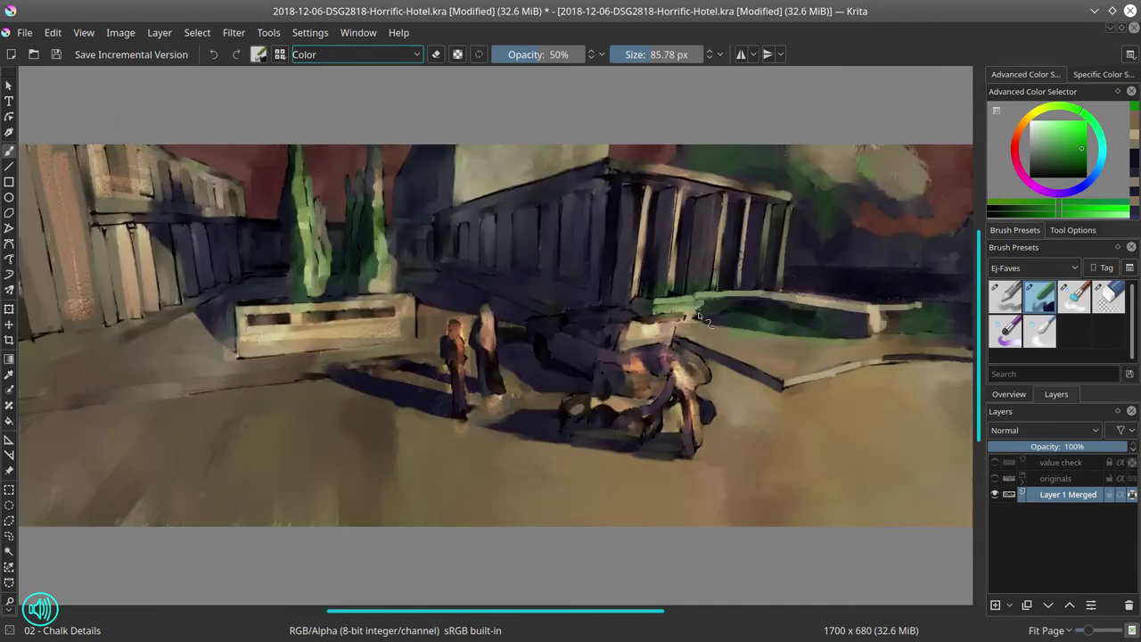
pyautogui.click(1022, 478)
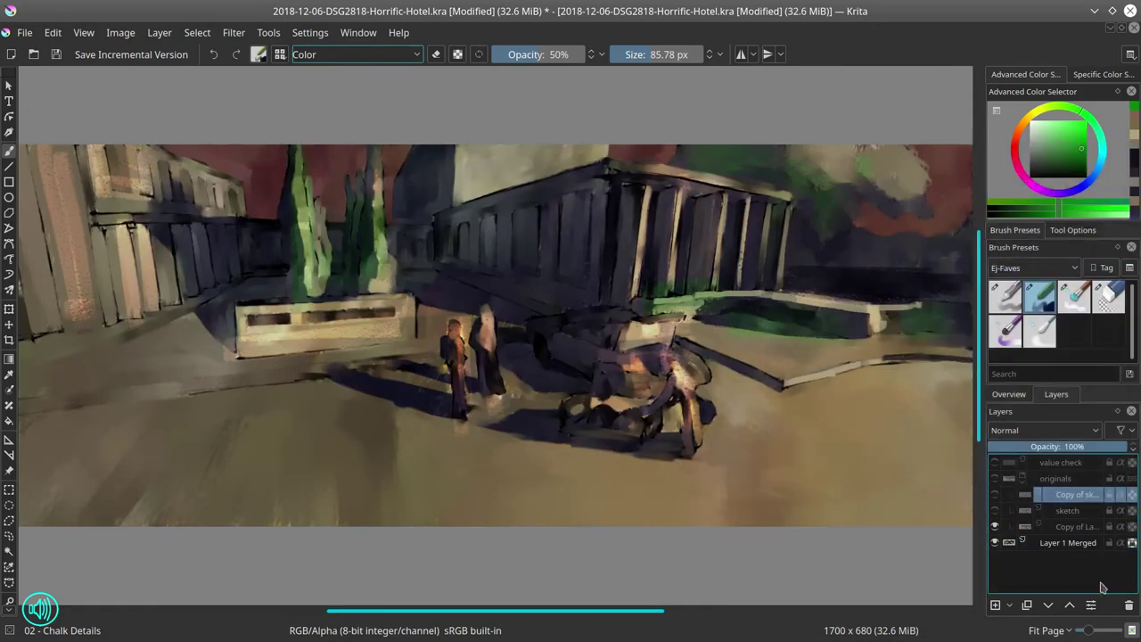
pyautogui.click(1048, 606)
pyautogui.click(1048, 605)
pyautogui.click(1048, 605)
pyautogui.click(994, 493)
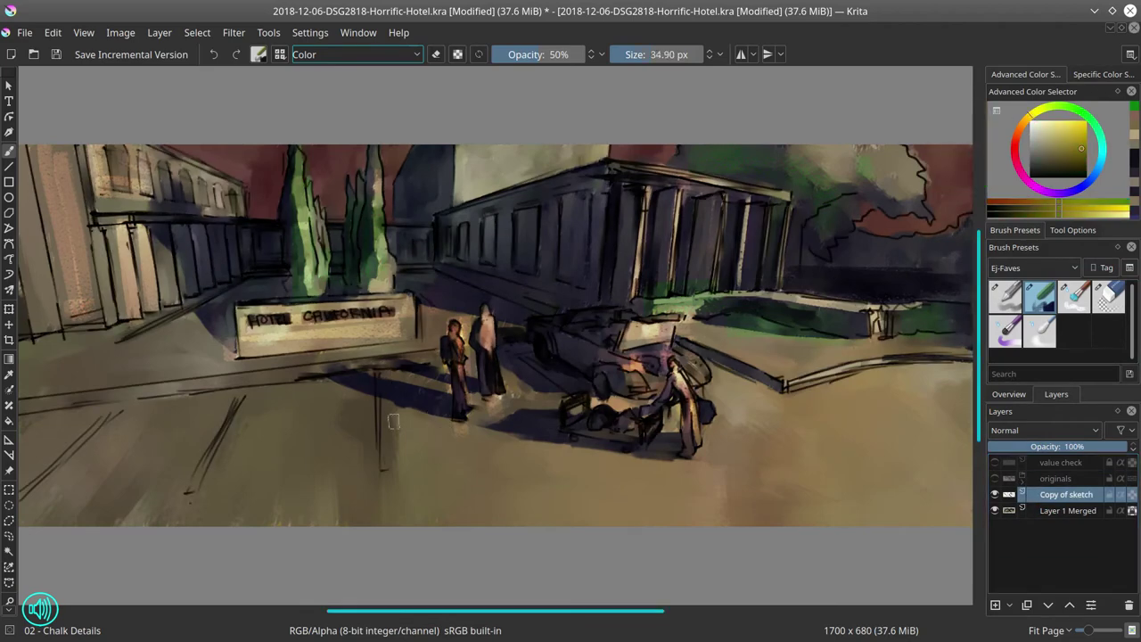
pyautogui.moveTo(380, 379); pyautogui.dragTo(380, 464)
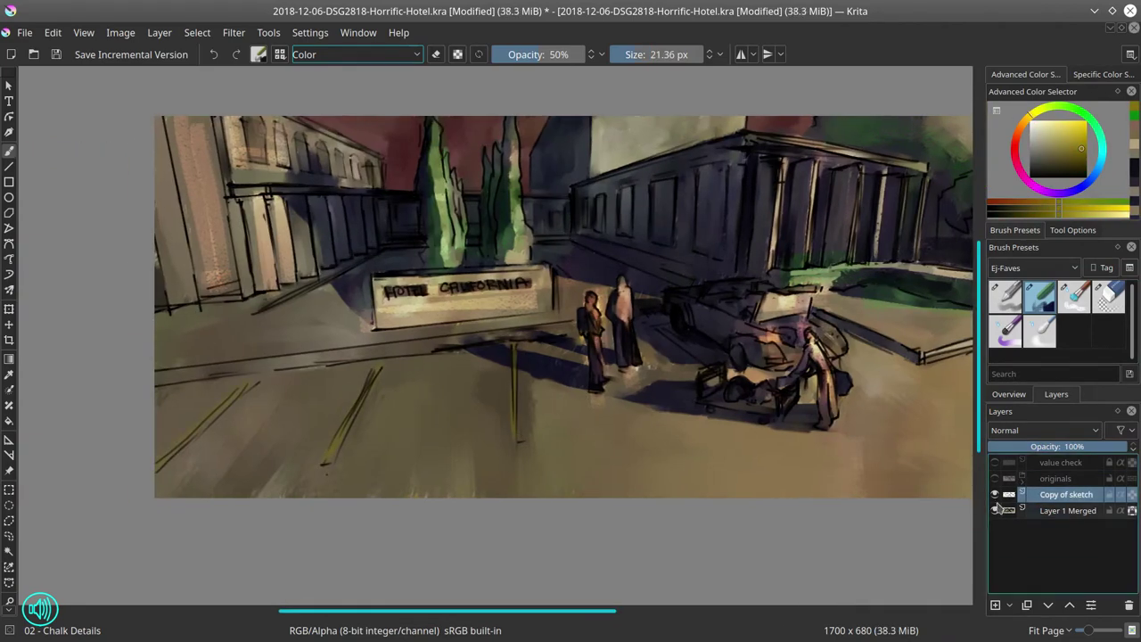
pyautogui.click(1058, 511)
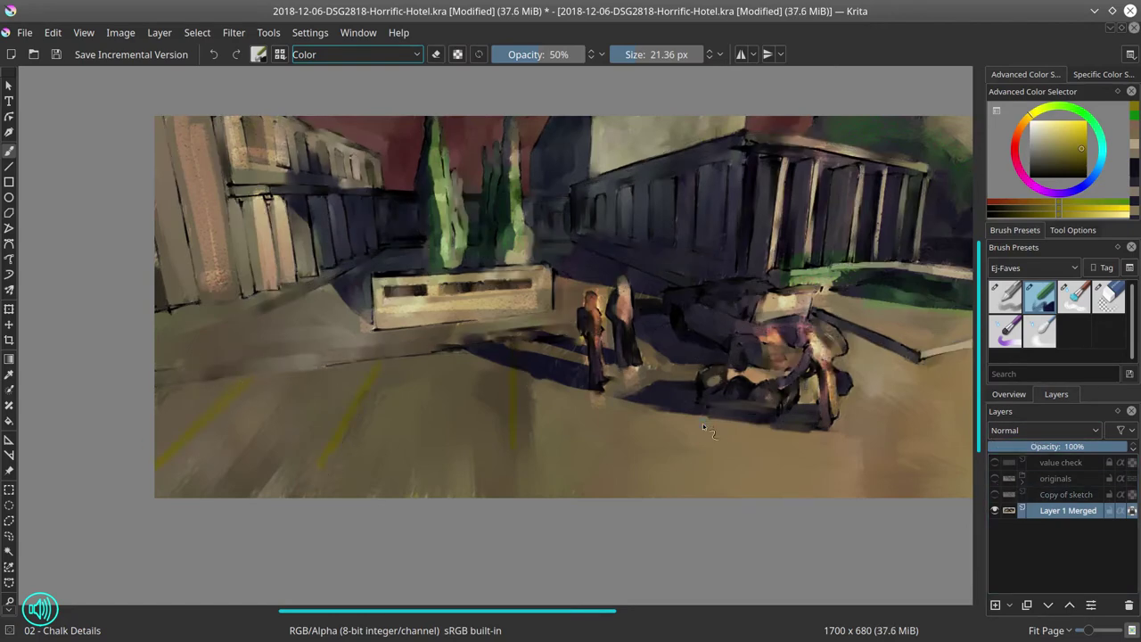
pyautogui.scroll(-2, 702, 423)
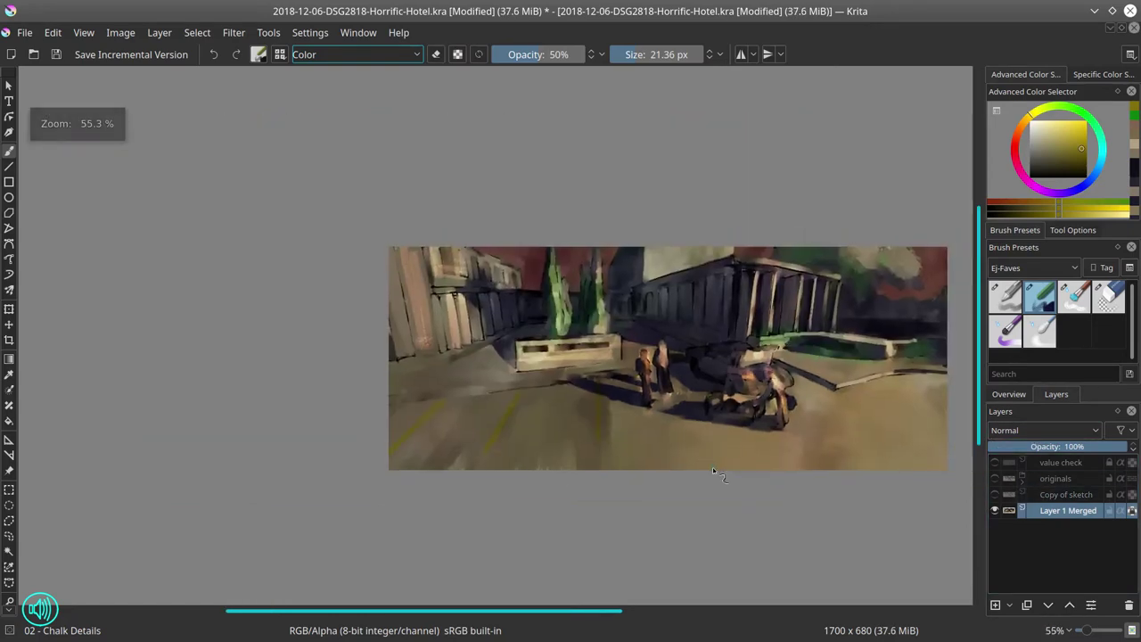
# Duplicate the Copy of sketch layer and select the lower copy with the Eraser Circle brush
pyautogui.rightClick(1065, 493)
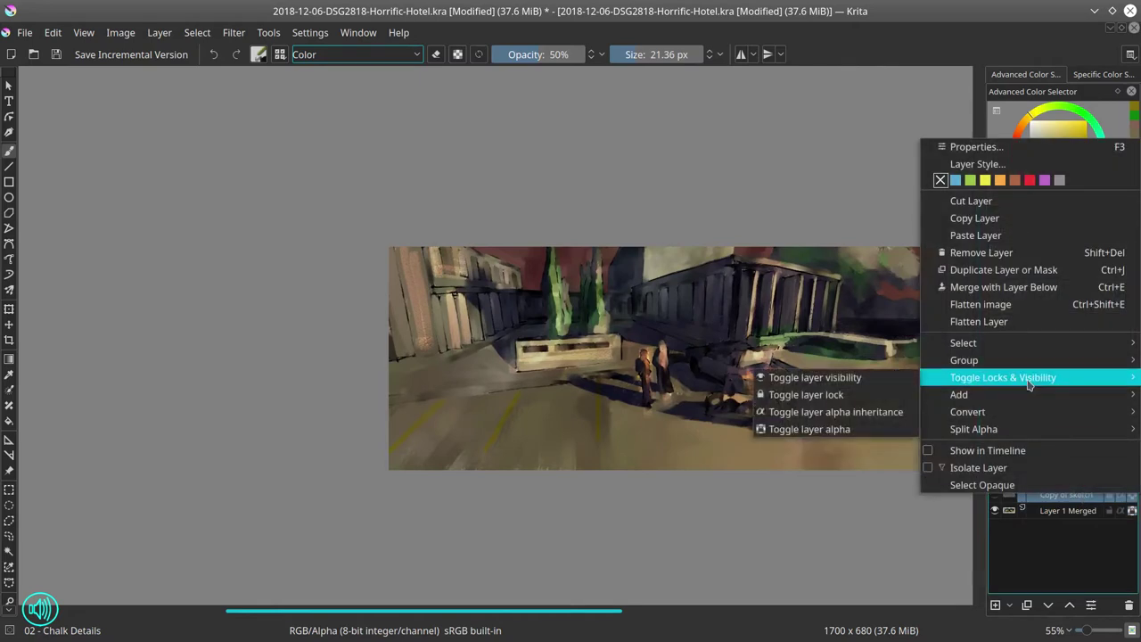
pyautogui.click(1007, 264)
pyautogui.click(995, 510)
pyautogui.click(1108, 295)
pyautogui.click(1065, 509)
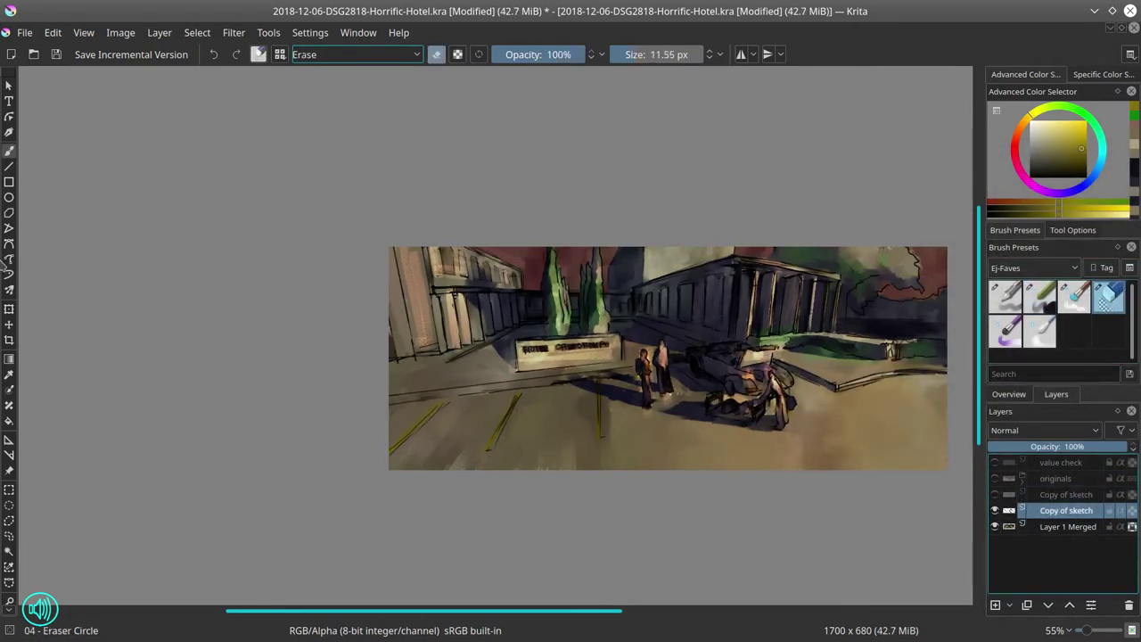
# Erase the sign lettering, roofline, car, railing, tree outline and lower-left yellow lines from the copy
pyautogui.moveTo(581, 377); pyautogui.dragTo(579, 349)
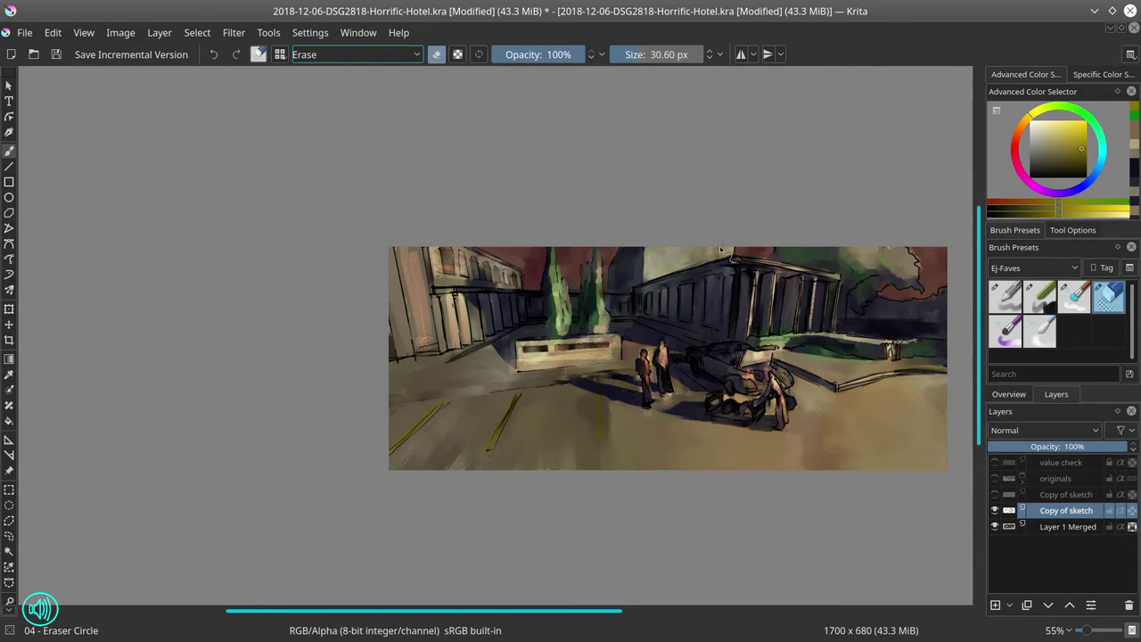
pyautogui.moveTo(736, 262)
pyautogui.mouseDown()
pyautogui.moveTo(806, 278)
pyautogui.moveTo(756, 330)
pyautogui.mouseUp()
pyautogui.press('[')
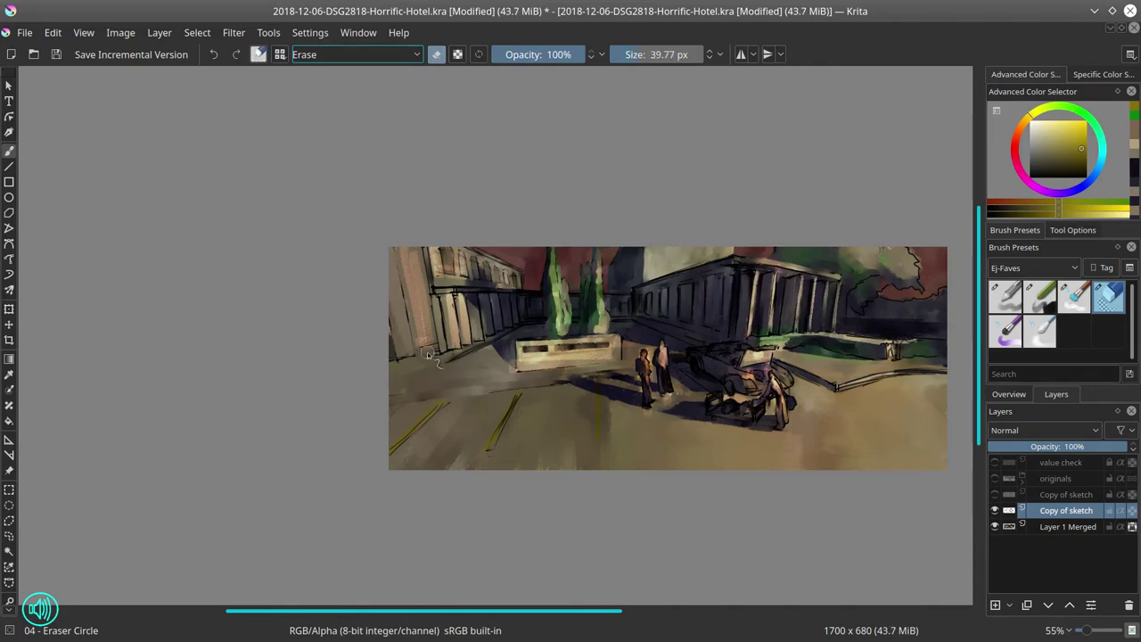
pyautogui.moveTo(704, 359)
pyautogui.mouseDown()
pyautogui.moveTo(746, 391)
pyautogui.moveTo(749, 359)
pyautogui.moveTo(791, 403)
pyautogui.mouseUp()
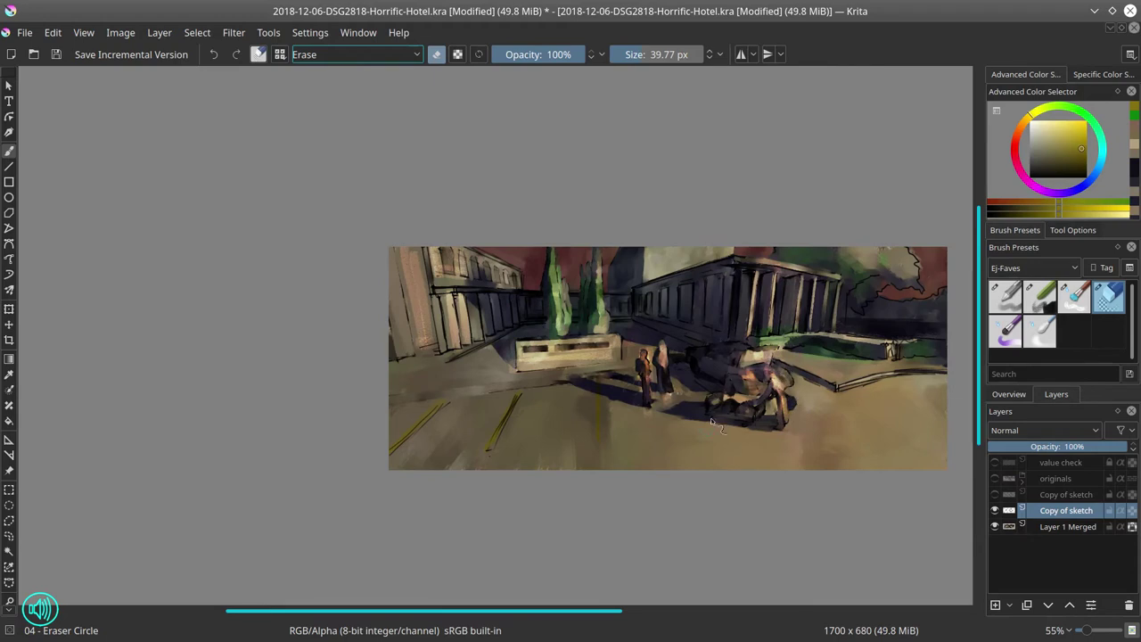
pyautogui.moveTo(799, 343); pyautogui.dragTo(936, 374)
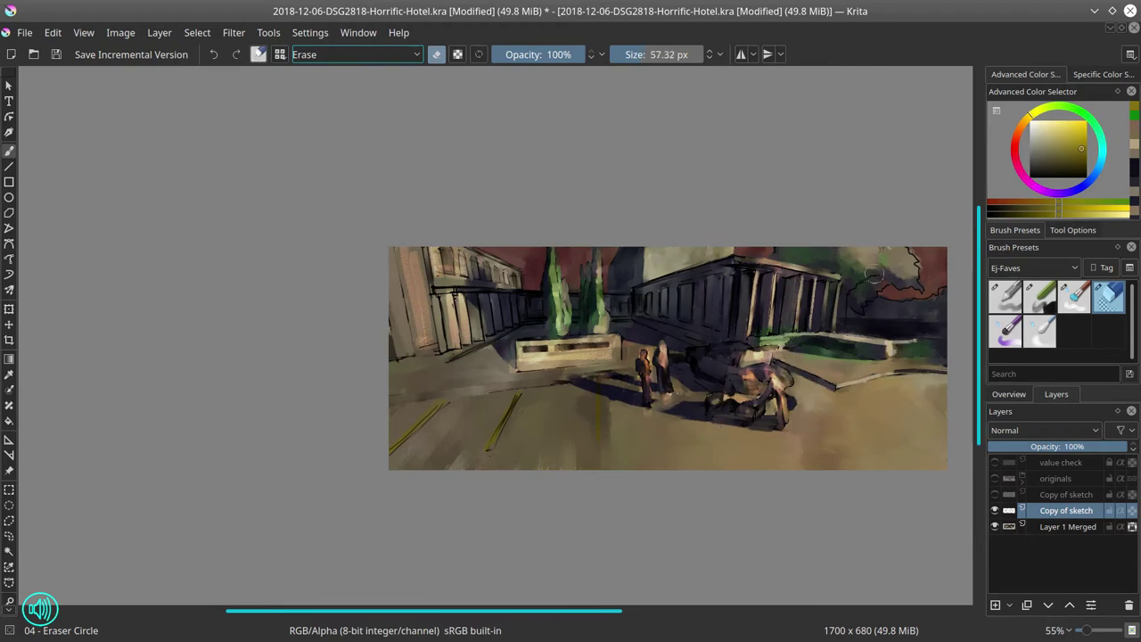
pyautogui.moveTo(874, 274)
pyautogui.mouseDown()
pyautogui.moveTo(895, 290)
pyautogui.moveTo(922, 259)
pyautogui.mouseUp()
pyautogui.press(']')
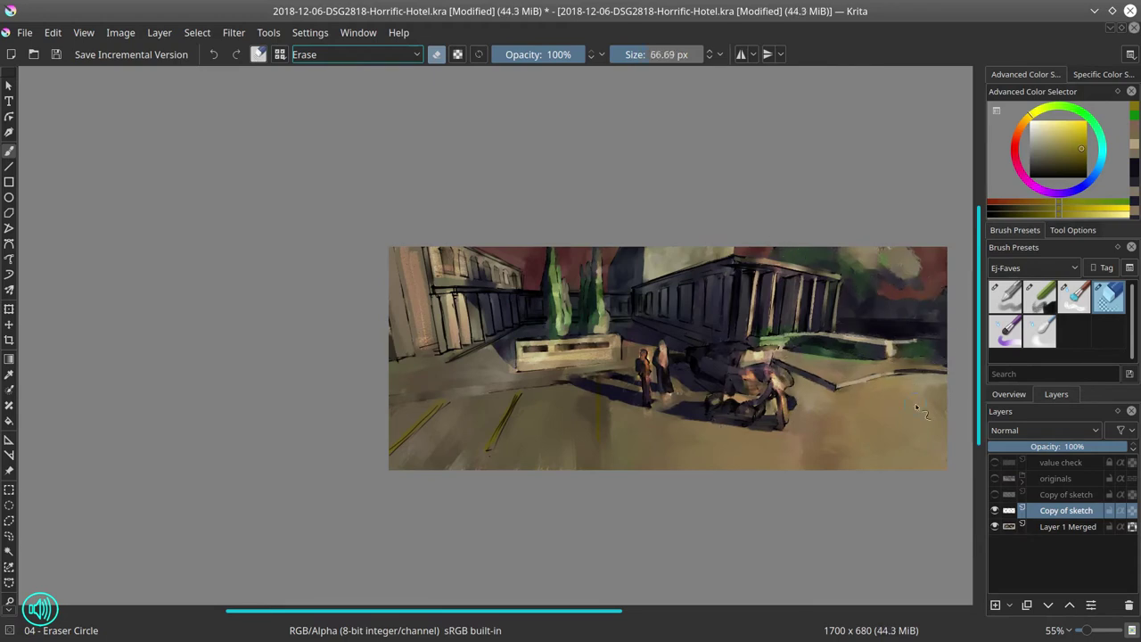
pyautogui.moveTo(410, 441); pyautogui.dragTo(511, 395)
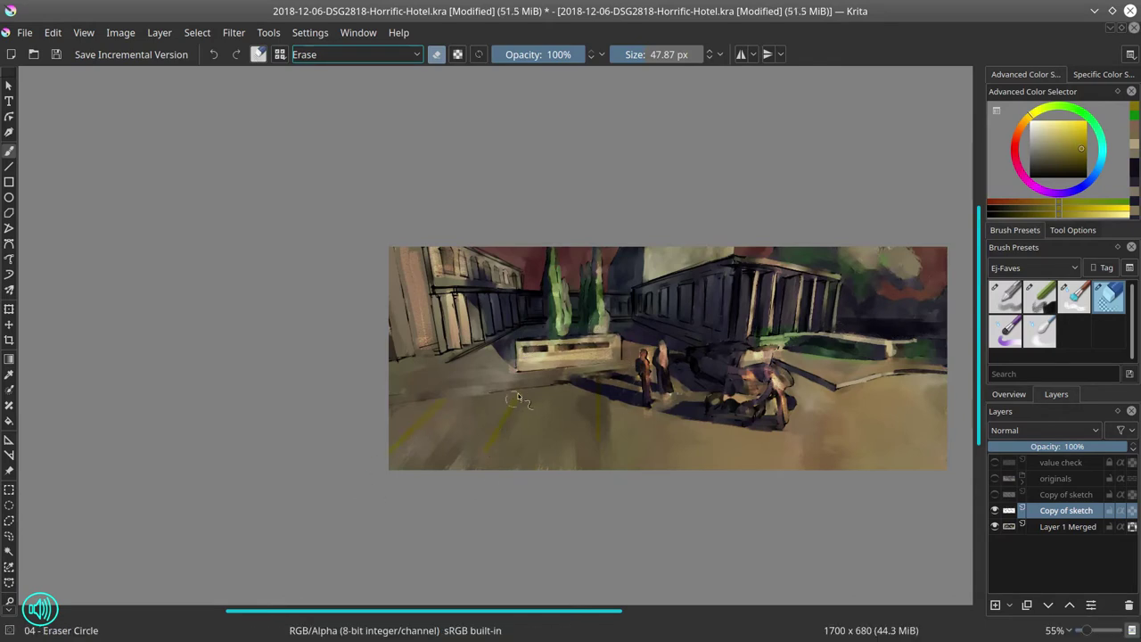
# Delete the duplicate sketch layer, reselect Chalk Details, and save the painting
pyautogui.hotkey('shift', 'Delete')
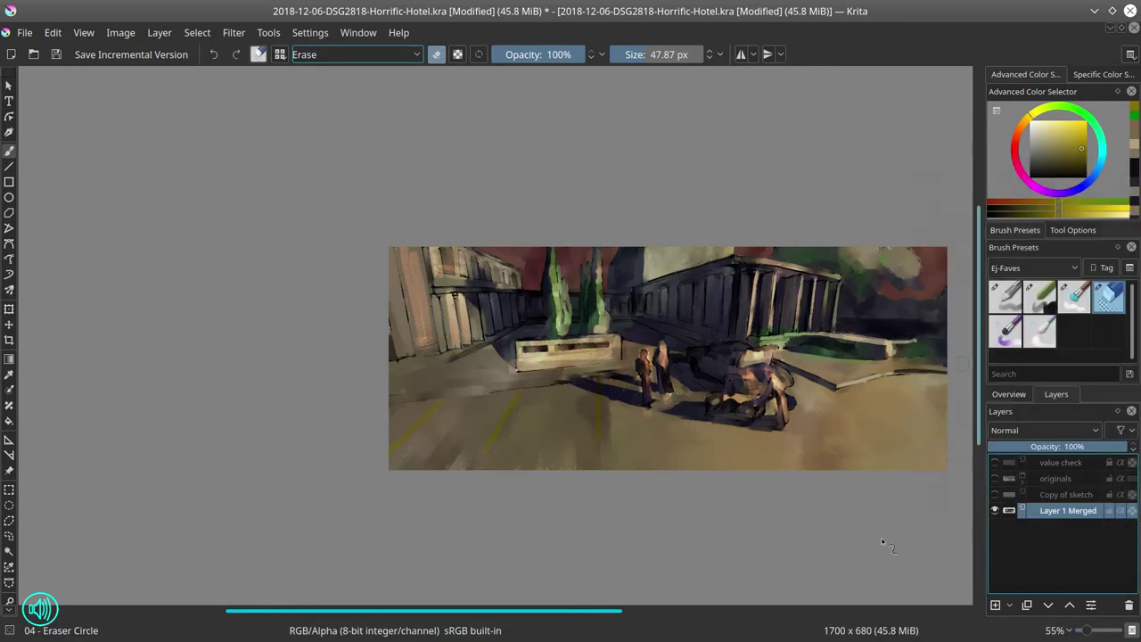
pyautogui.click(1039, 297)
pyautogui.click(58, 52)
pyautogui.click(1021, 403)
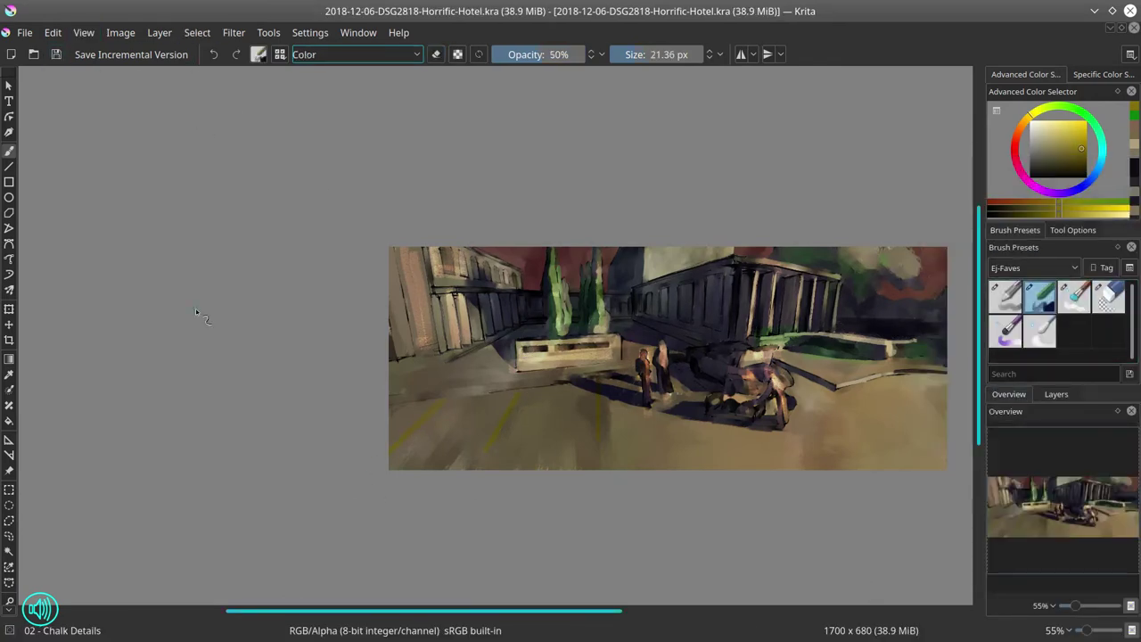
# Zoom in on the left building and reset the brush to Normal mode at full opacity
pyautogui.moveTo(195, 308); pyautogui.dragTo(399, 418)
pyautogui.hotkey('alt', 'shift', 'n')
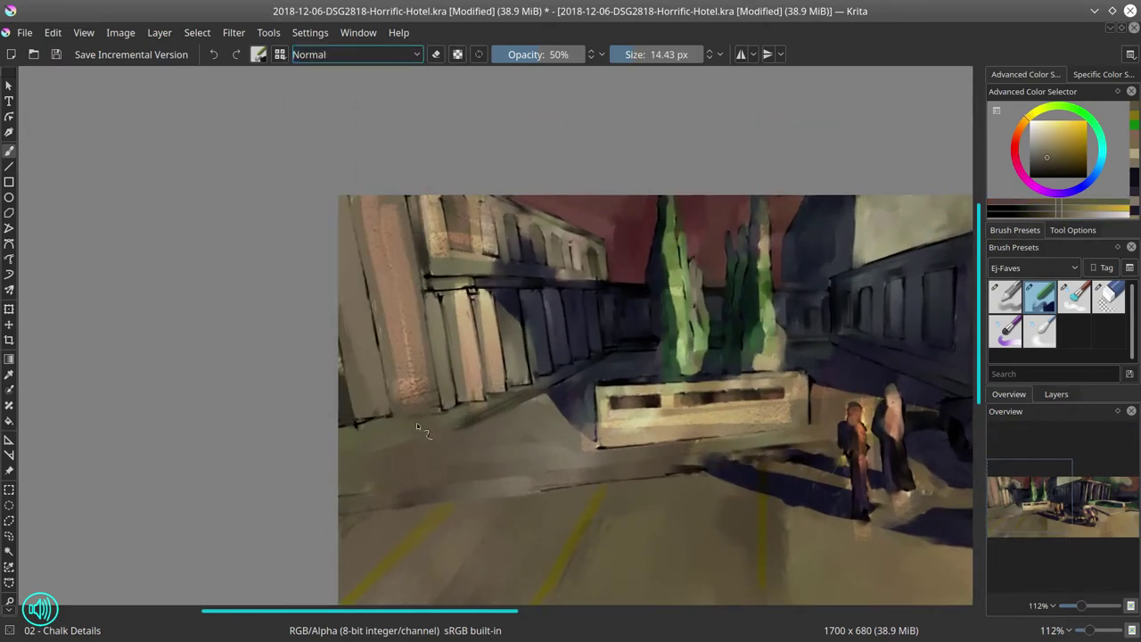
pyautogui.moveTo(472, 401); pyautogui.dragTo(428, 392)
pyautogui.hotkey('ctrl', 'z')
pyautogui.press('o')
pyautogui.press('o')
pyautogui.press('o')
pyautogui.press('o')
pyautogui.press('o')
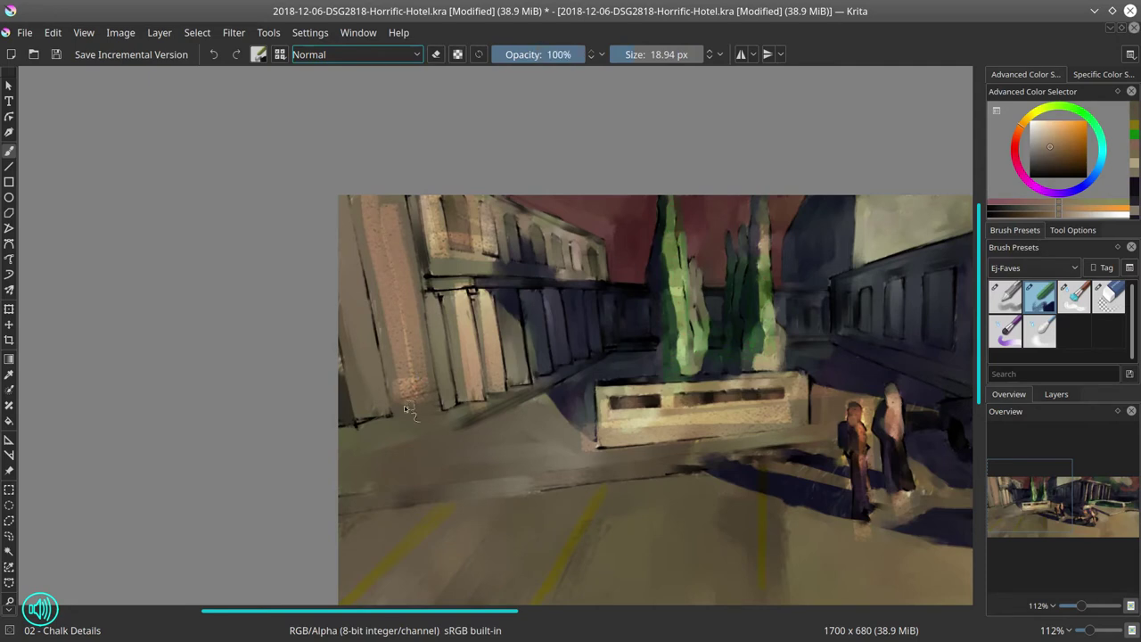
pyautogui.keyDown('ctrl'); pyautogui.click(419, 397); pyautogui.keyUp('ctrl')
pyautogui.press('[')
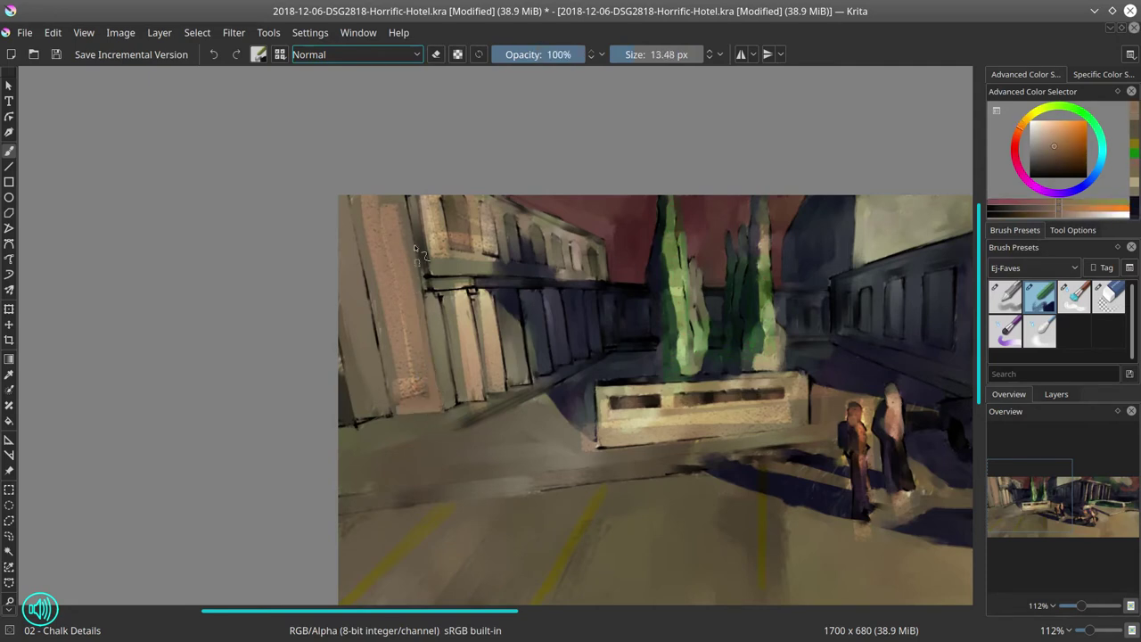
# Paint light vertical strokes on the left building using tones sampled from the painting
pyautogui.keyDown('ctrl'); pyautogui.click(407, 205); pyautogui.keyUp('ctrl')
pyautogui.moveTo(423, 262)
pyautogui.mouseDown()
pyautogui.moveTo(419, 200)
pyautogui.moveTo(410, 294)
pyautogui.mouseUp()
pyautogui.keyDown('ctrl'); pyautogui.click(400, 204); pyautogui.keyUp('ctrl')
pyautogui.keyDown('ctrl'); pyautogui.click(471, 337); pyautogui.keyUp('ctrl')
pyautogui.moveTo(390, 410)
pyautogui.mouseDown()
pyautogui.moveTo(362, 419)
pyautogui.moveTo(379, 415)
pyautogui.moveTo(373, 425)
pyautogui.moveTo(373, 311)
pyautogui.mouseUp()
pyautogui.keyDown('ctrl'); pyautogui.click(379, 416); pyautogui.keyUp('ctrl')
pyautogui.keyDown('ctrl'); pyautogui.click(381, 419); pyautogui.keyUp('ctrl')
# Sample lighter oranges and add light strokes up the left building's wall and top
pyautogui.press('[')
pyautogui.keyDown('ctrl'); pyautogui.click(364, 281); pyautogui.keyUp('ctrl')
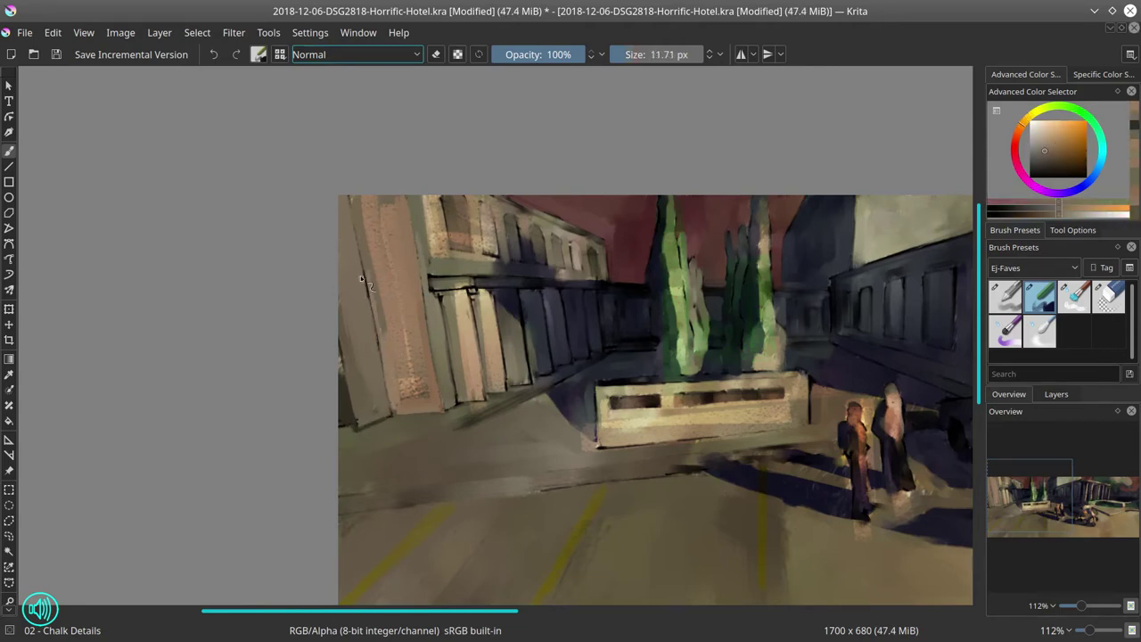
pyautogui.keyDown('ctrl'); pyautogui.click(343, 384); pyautogui.keyUp('ctrl')
pyautogui.keyDown('ctrl'); pyautogui.click(345, 419); pyautogui.keyUp('ctrl')
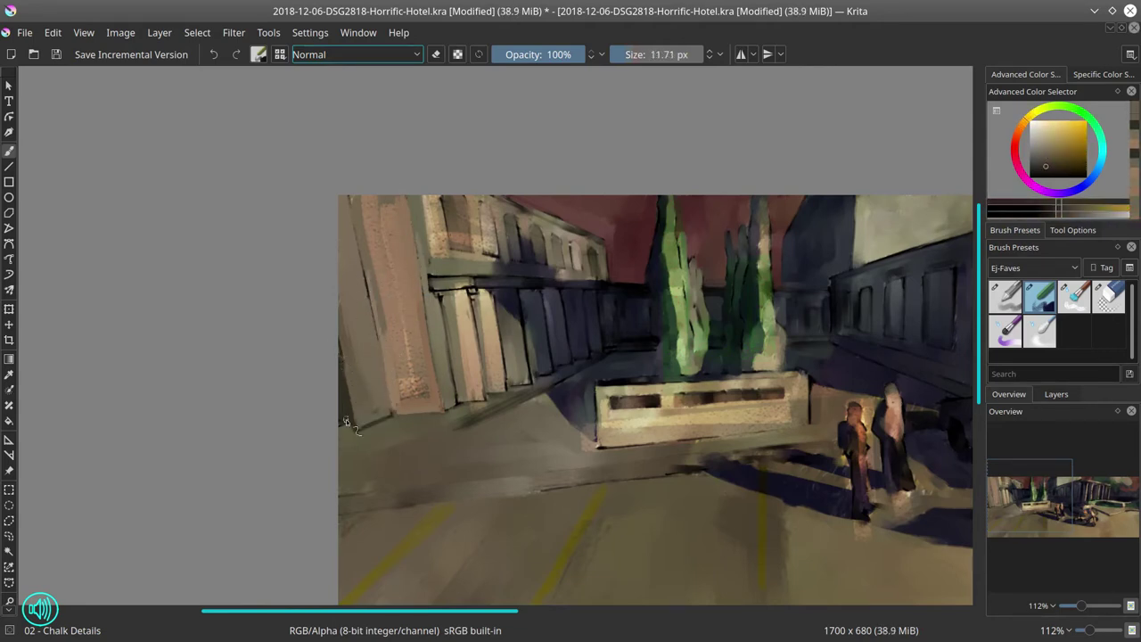
pyautogui.keyDown('ctrl'); pyautogui.click(374, 294); pyautogui.keyUp('ctrl')
pyautogui.moveTo(379, 329); pyautogui.dragTo(358, 203)
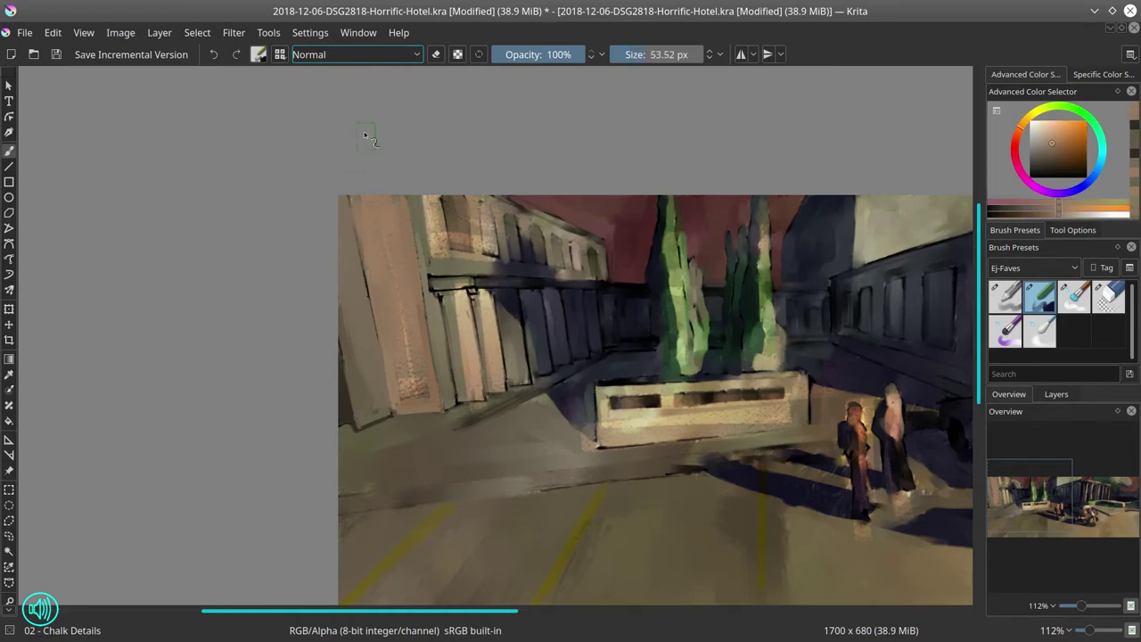
pyautogui.keyDown('ctrl'); pyautogui.click(432, 259); pyautogui.keyUp('ctrl')
pyautogui.press('[')
pyautogui.press('[')
pyautogui.moveTo(432, 254); pyautogui.dragTo(424, 207)
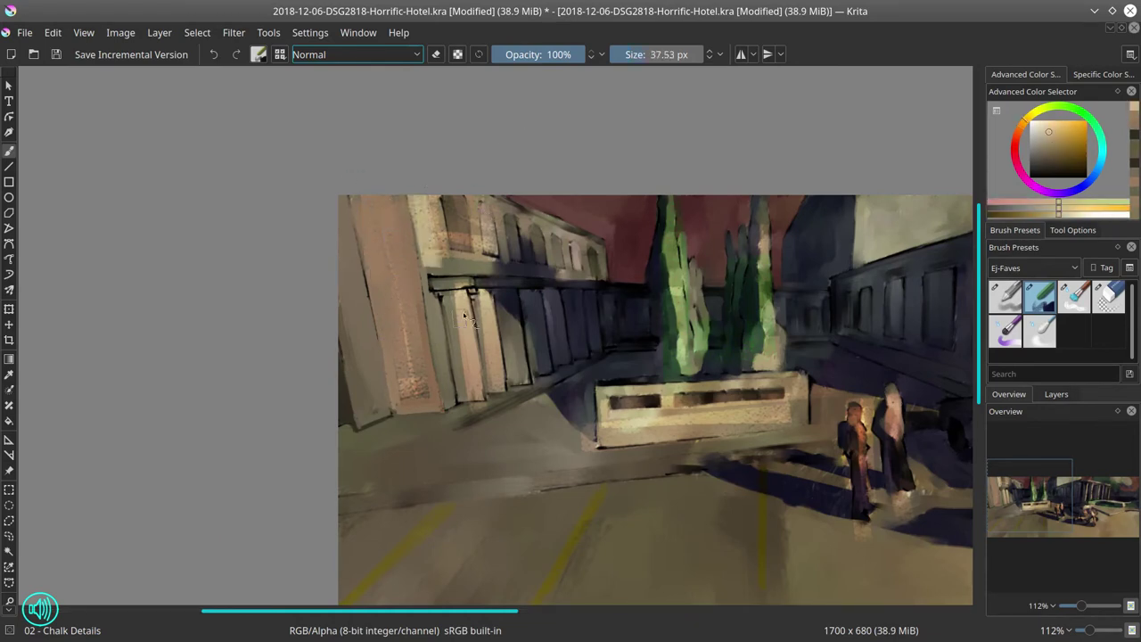
# Add a light stroke on the ledge and a dark blue stroke along ledge and pillar
pyautogui.scroll(2, 509, 352)
pyautogui.press('[')
pyautogui.press('[')
pyautogui.press('[')
pyautogui.press('[')
pyautogui.press('[')
pyautogui.moveTo(455, 260); pyautogui.dragTo(434, 249)
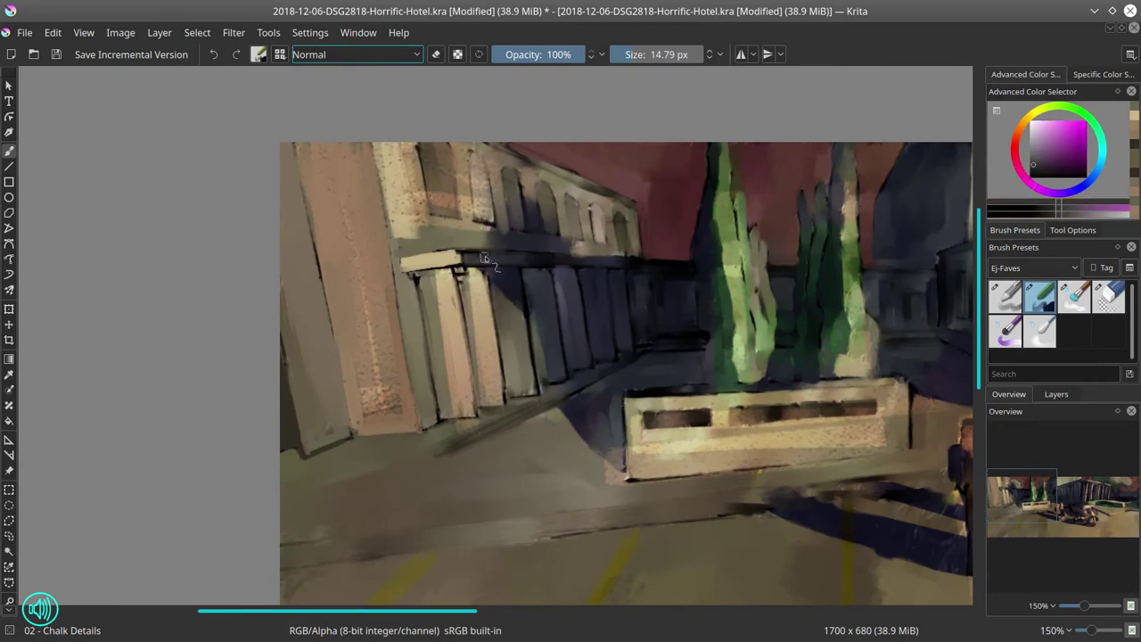
pyautogui.press('[')
pyautogui.press('[')
pyautogui.press('[')
pyautogui.keyDown('ctrl'); pyautogui.click(456, 268); pyautogui.keyUp('ctrl')
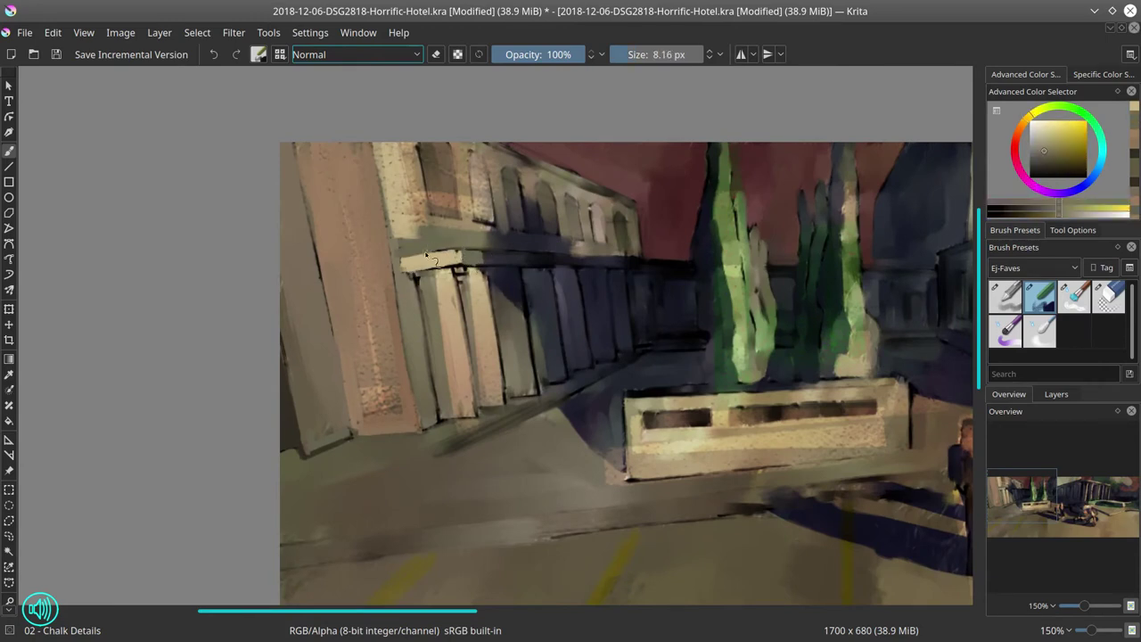
pyautogui.moveTo(415, 275)
pyautogui.mouseDown()
pyautogui.moveTo(459, 267)
pyautogui.moveTo(472, 396)
pyautogui.mouseUp()
pyautogui.press(']')
pyautogui.press(']')
pyautogui.press(']')
pyautogui.press(']')
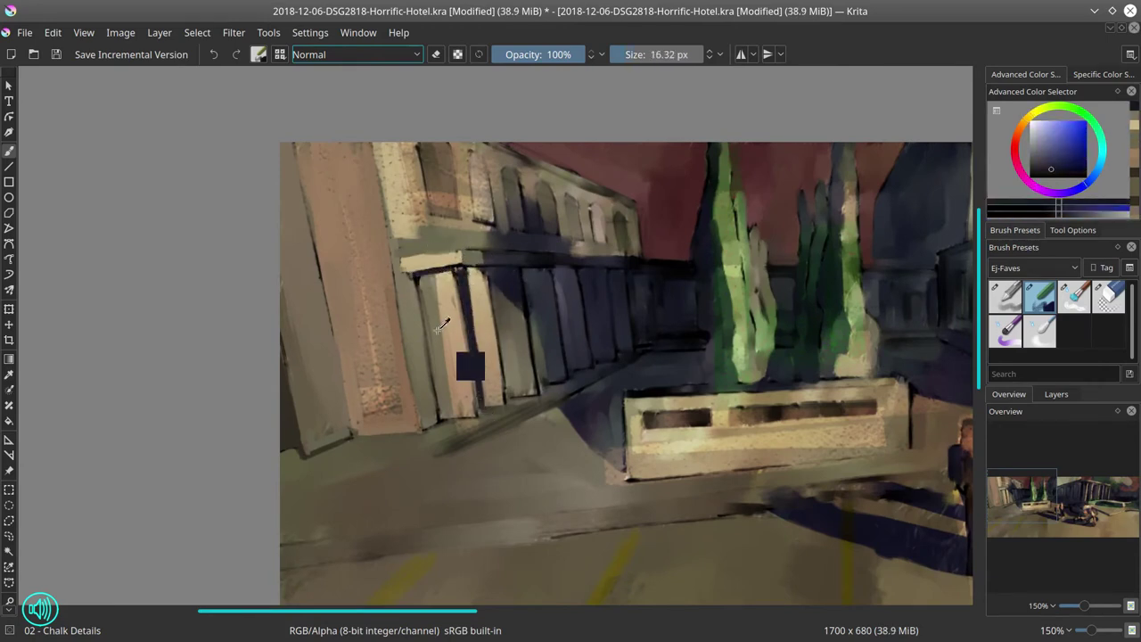
# Paint light peach highlights down the pillar with a 9–20 px brush
pyautogui.keyDown('ctrl'); pyautogui.click(442, 326); pyautogui.keyUp('ctrl')
pyautogui.press('[')
pyautogui.press('[')
pyautogui.press('[')
pyautogui.moveTo(468, 275); pyautogui.dragTo(464, 322)
pyautogui.keyDown('ctrl'); pyautogui.click(477, 402); pyautogui.keyUp('ctrl')
pyautogui.press(']')
pyautogui.press(']')
pyautogui.press(']')
pyautogui.press(']')
pyautogui.moveTo(422, 276)
pyautogui.mouseDown()
pyautogui.moveTo(442, 392)
pyautogui.moveTo(474, 410)
pyautogui.mouseUp()
# Draw thin light peach lines along the walkway edge and the lower curb
pyautogui.keyDown('ctrl'); pyautogui.click(430, 438); pyautogui.keyUp('ctrl')
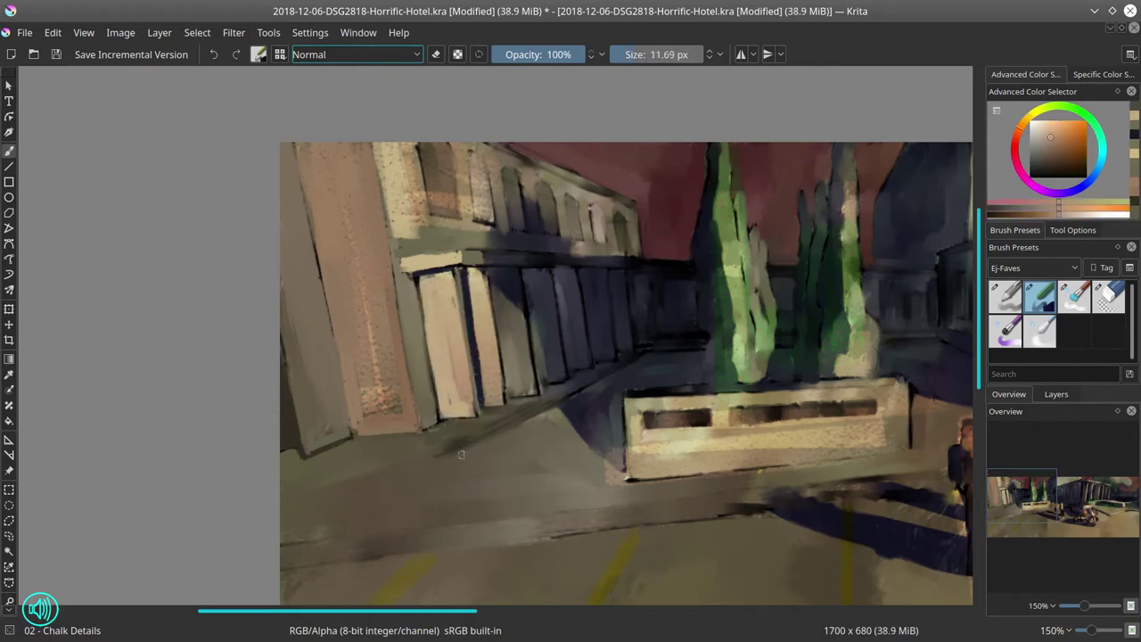
pyautogui.press('[')
pyautogui.press('[')
pyautogui.press('[')
pyautogui.press('[')
pyautogui.press('[')
pyautogui.keyDown('ctrl'); pyautogui.click(450, 458); pyautogui.keyUp('ctrl')
pyautogui.moveTo(441, 461); pyautogui.dragTo(580, 392)
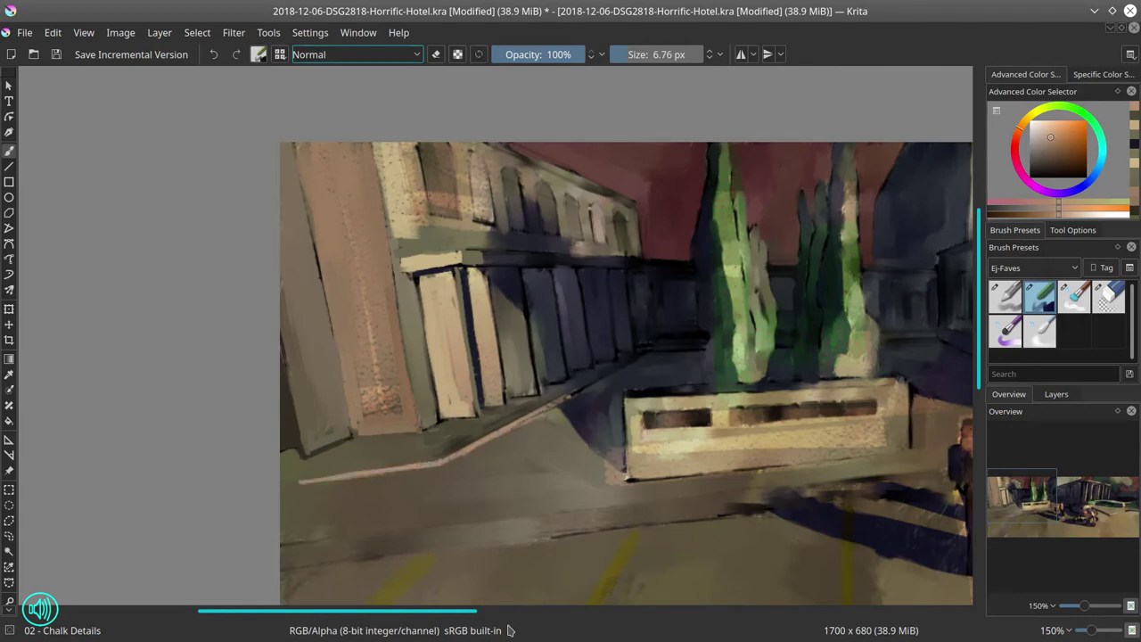
pyautogui.moveTo(508, 570); pyautogui.dragTo(410, 523)
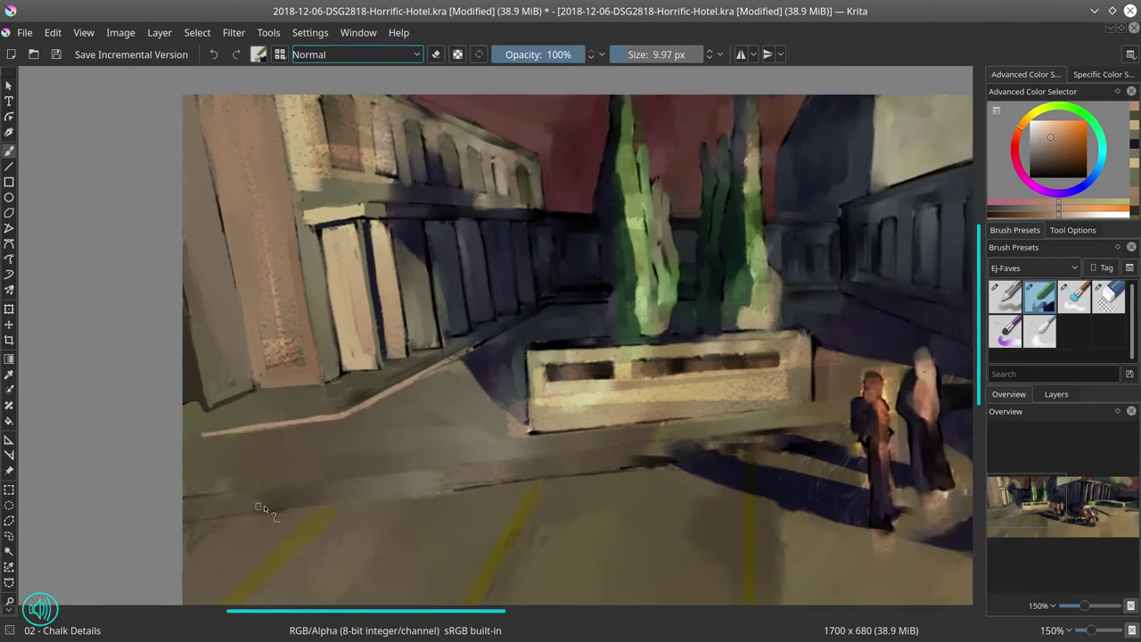
pyautogui.moveTo(264, 505)
pyautogui.mouseDown()
pyautogui.moveTo(297, 505)
pyautogui.moveTo(225, 516)
pyautogui.moveTo(639, 464)
pyautogui.moveTo(772, 463)
pyautogui.moveTo(729, 449)
pyautogui.moveTo(852, 438)
pyautogui.moveTo(663, 433)
pyautogui.mouseUp()
pyautogui.press(']')
pyautogui.press(']')
pyautogui.press('[')
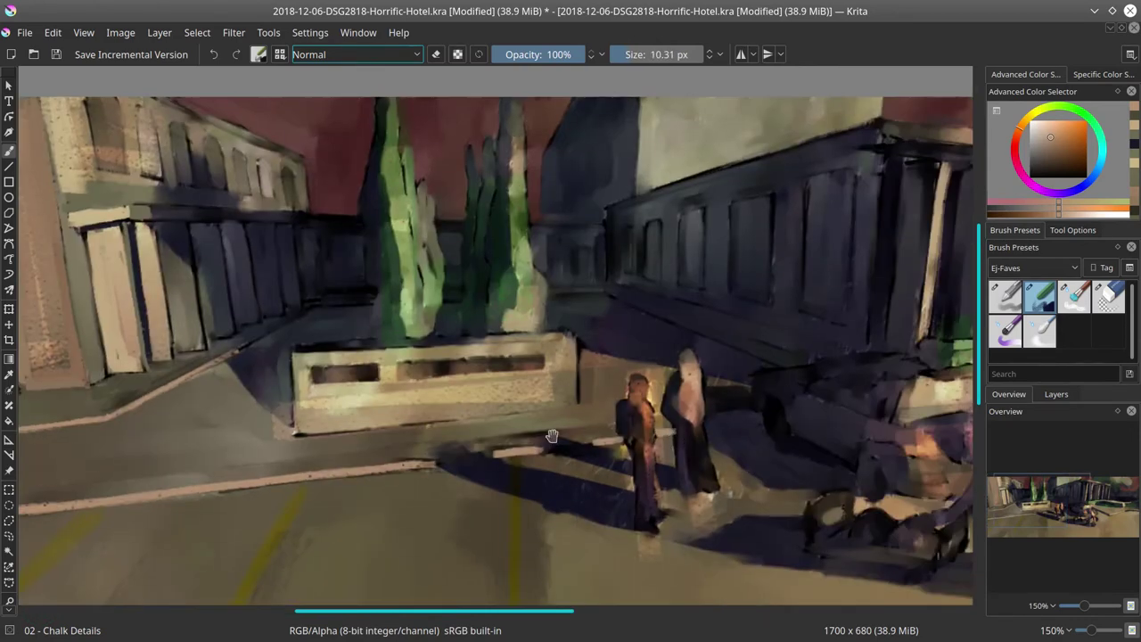
# Sample greyish yellow and dark orange-brown tones on the right side, then zoom out
pyautogui.moveTo(552, 434); pyautogui.dragTo(729, 437)
pyautogui.keyDown('ctrl'); pyautogui.click(420, 468); pyautogui.keyUp('ctrl')
pyautogui.press(']')
pyautogui.press(']')
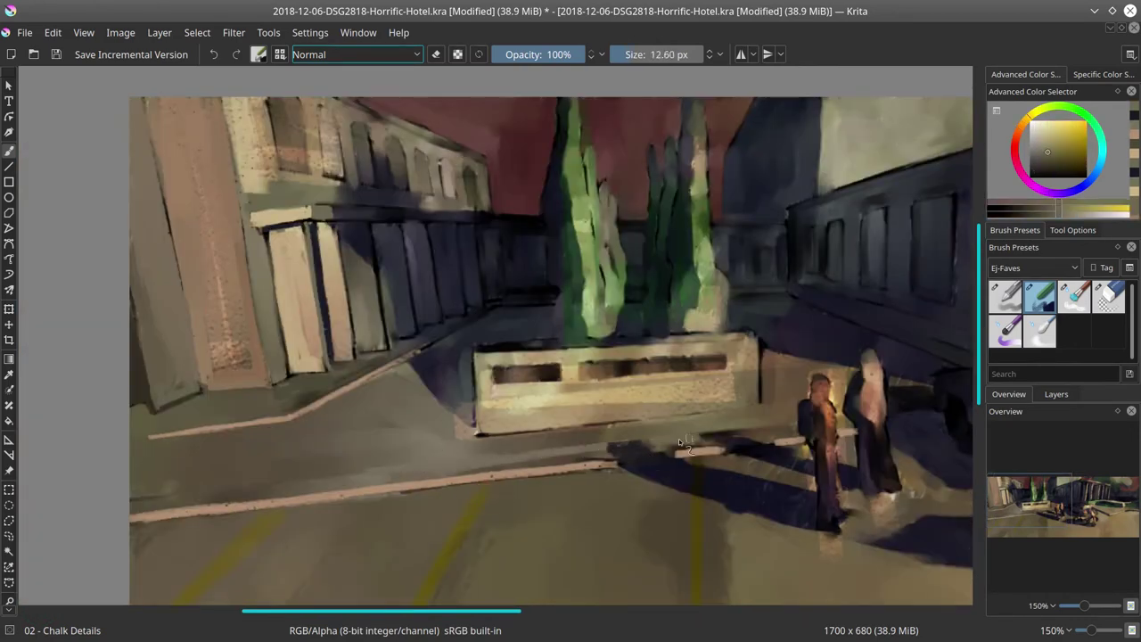
pyautogui.keyDown('ctrl'); pyautogui.click(680, 442); pyautogui.keyUp('ctrl')
pyautogui.press('[')
pyautogui.press('[')
pyautogui.press('[')
pyautogui.press('[')
pyautogui.press('[')
pyautogui.moveTo(680, 442); pyautogui.dragTo(630, 355)
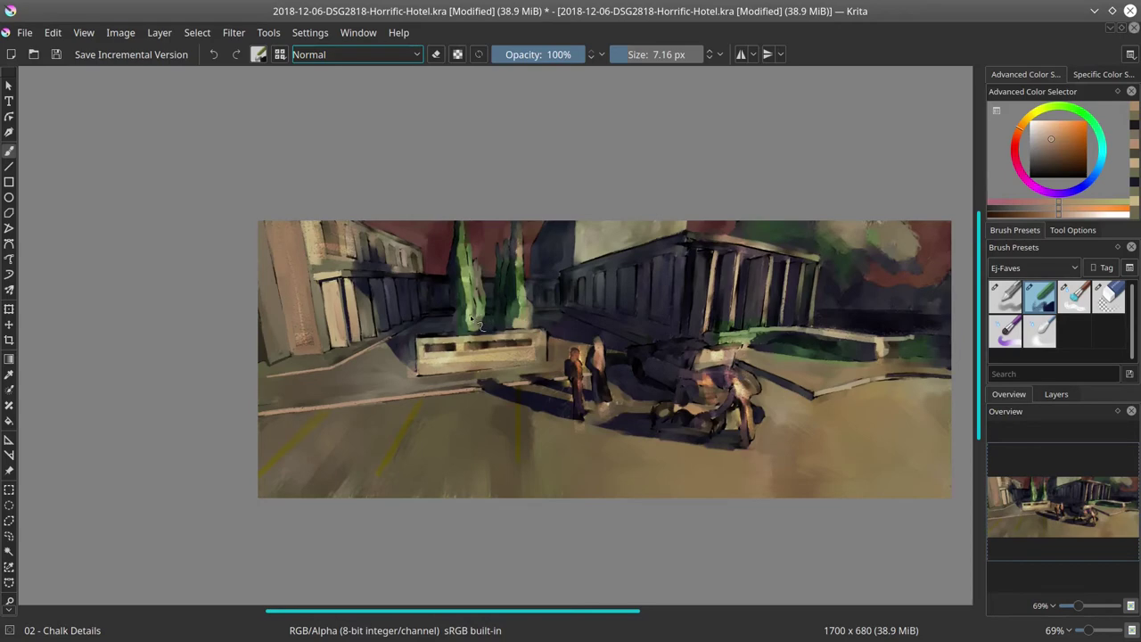
# Zoom toward the car and paint tan strokes along the curb edge
pyautogui.moveTo(374, 325); pyautogui.dragTo(400, 461)
pyautogui.press(']')
pyautogui.press(']')
pyautogui.press(']')
pyautogui.press(']')
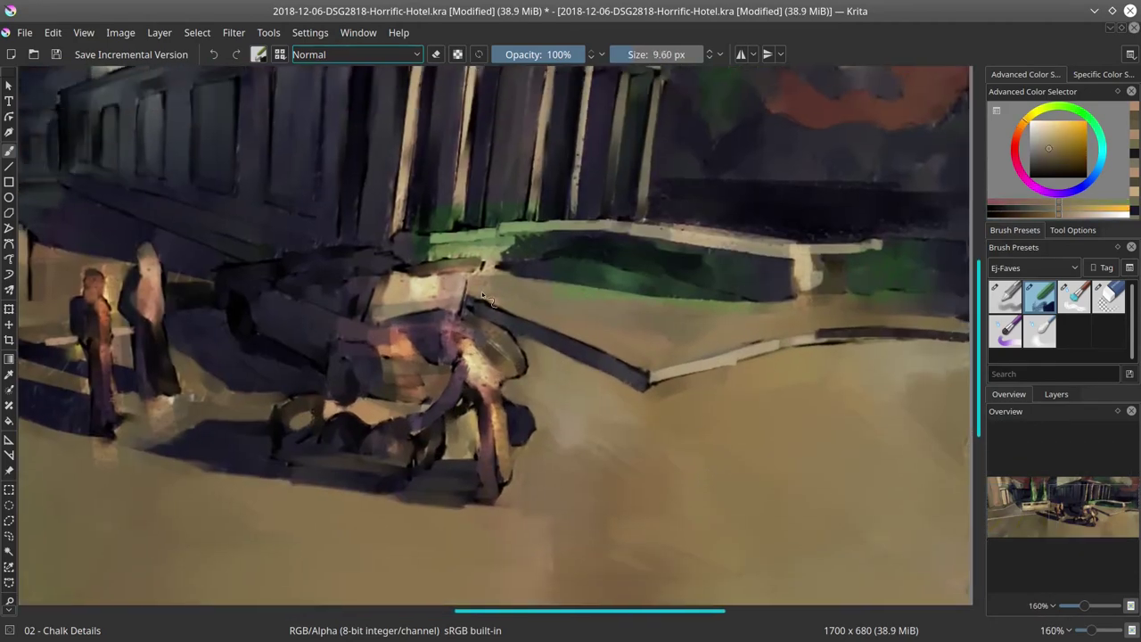
pyautogui.moveTo(483, 296); pyautogui.dragTo(659, 370)
pyautogui.keyDown('ctrl'); pyautogui.click(606, 352); pyautogui.keyUp('ctrl')
pyautogui.press(']')
pyautogui.press(']')
pyautogui.press(']')
pyautogui.press(']')
pyautogui.moveTo(593, 339); pyautogui.dragTo(677, 379)
pyautogui.keyDown('ctrl'); pyautogui.click(699, 372); pyautogui.keyUp('ctrl')
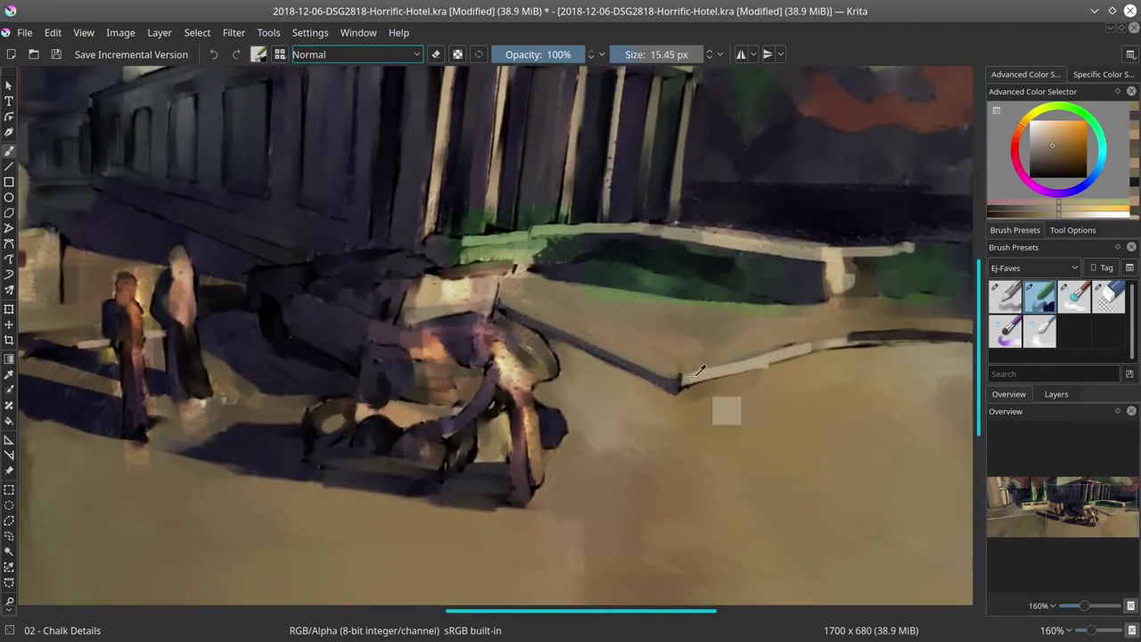
pyautogui.press('[')
pyautogui.press('[')
pyautogui.press('[')
pyautogui.press('[')
pyautogui.press('[')
pyautogui.press('[')
# Sample more tan from the ground right of the car and select the Blender Textured Soft brush
pyautogui.moveTo(890, 365); pyautogui.dragTo(711, 419)
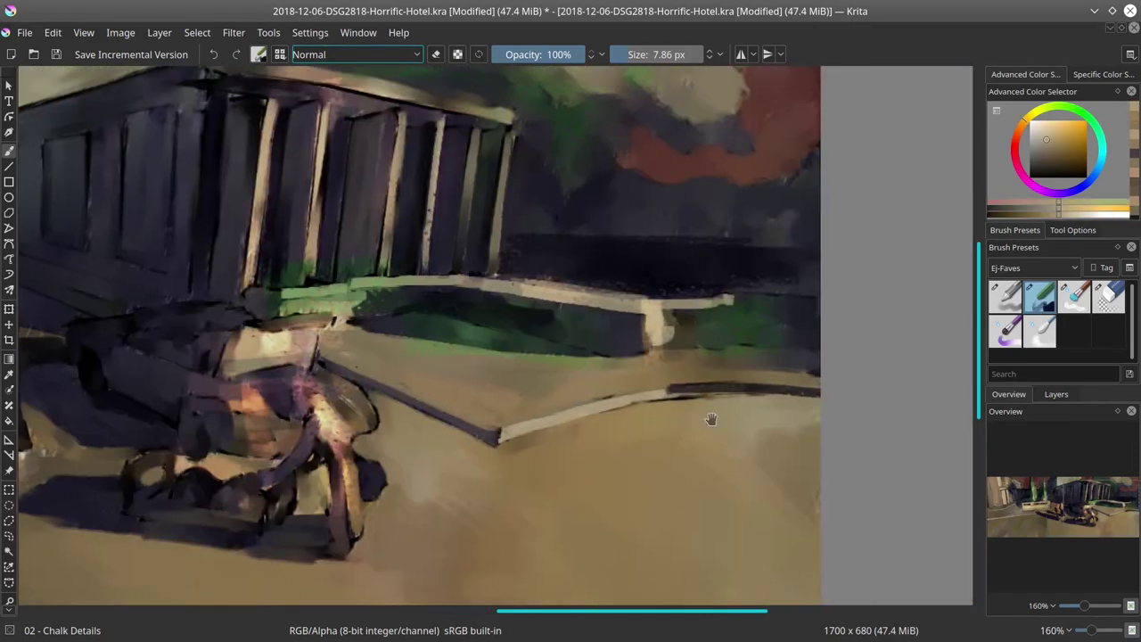
pyautogui.press(']')
pyautogui.keyDown('ctrl'); pyautogui.click(644, 405); pyautogui.keyUp('ctrl')
pyautogui.keyDown('ctrl'); pyautogui.click(638, 377); pyautogui.keyUp('ctrl')
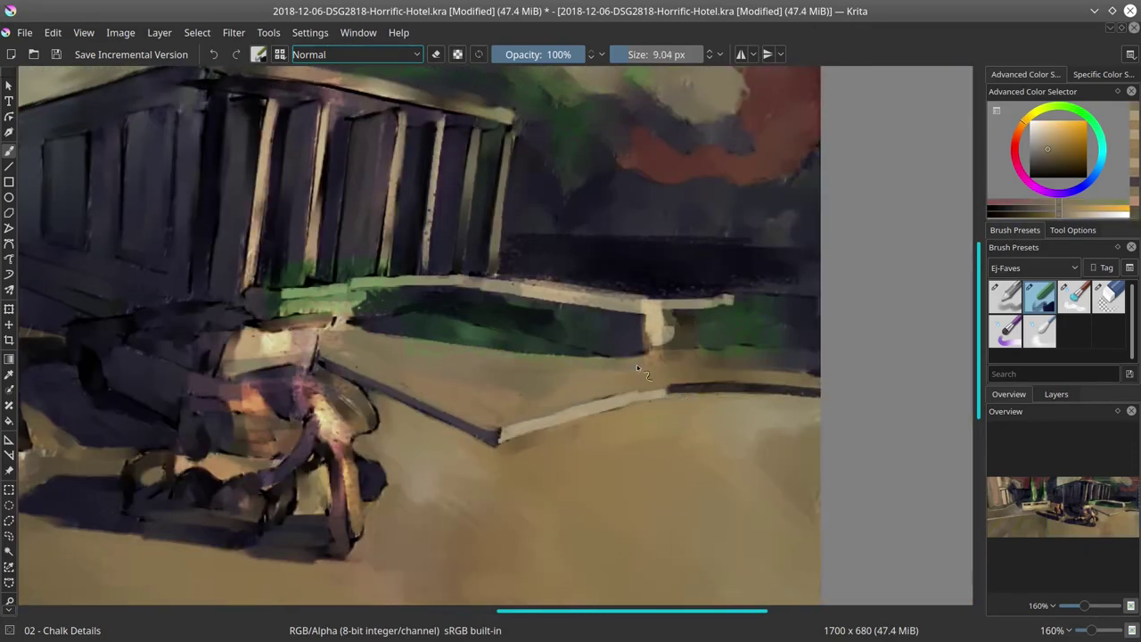
pyautogui.moveTo(53, 332); pyautogui.dragTo(470, 324)
pyautogui.press('/')
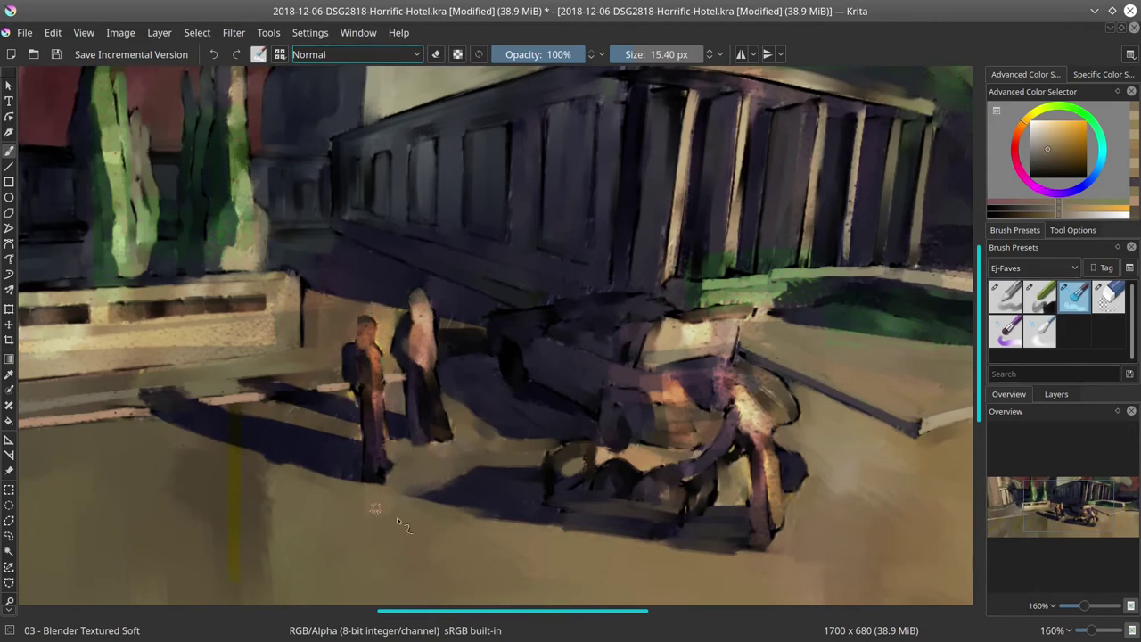
# Save the painting
pyautogui.scroll(-3, 559, 222)
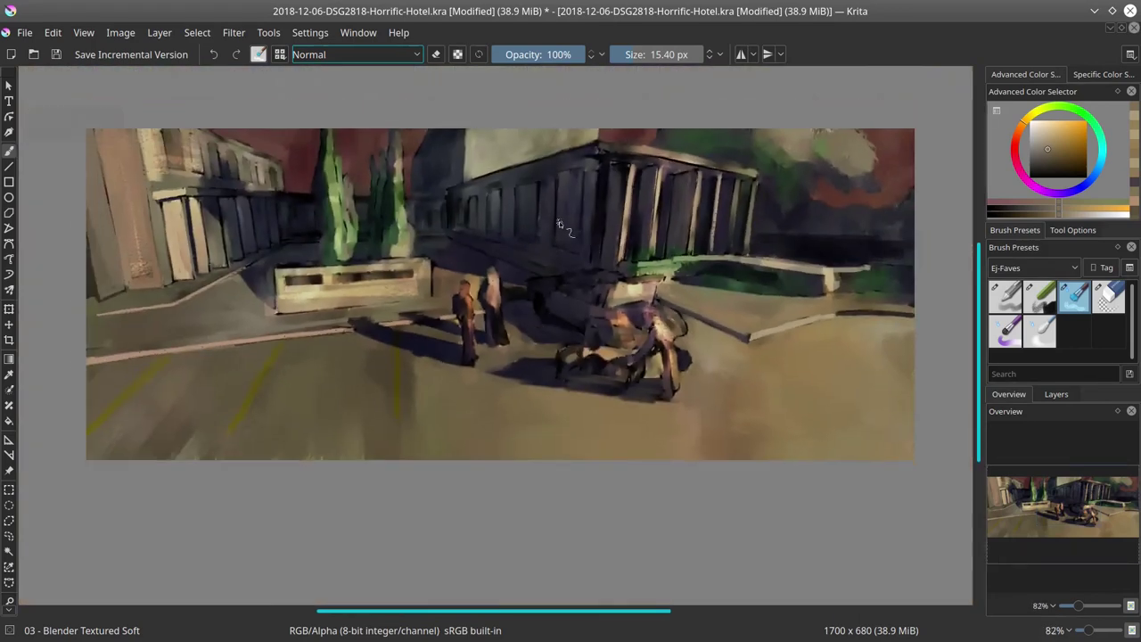
pyautogui.hotkey('ctrl', 's')
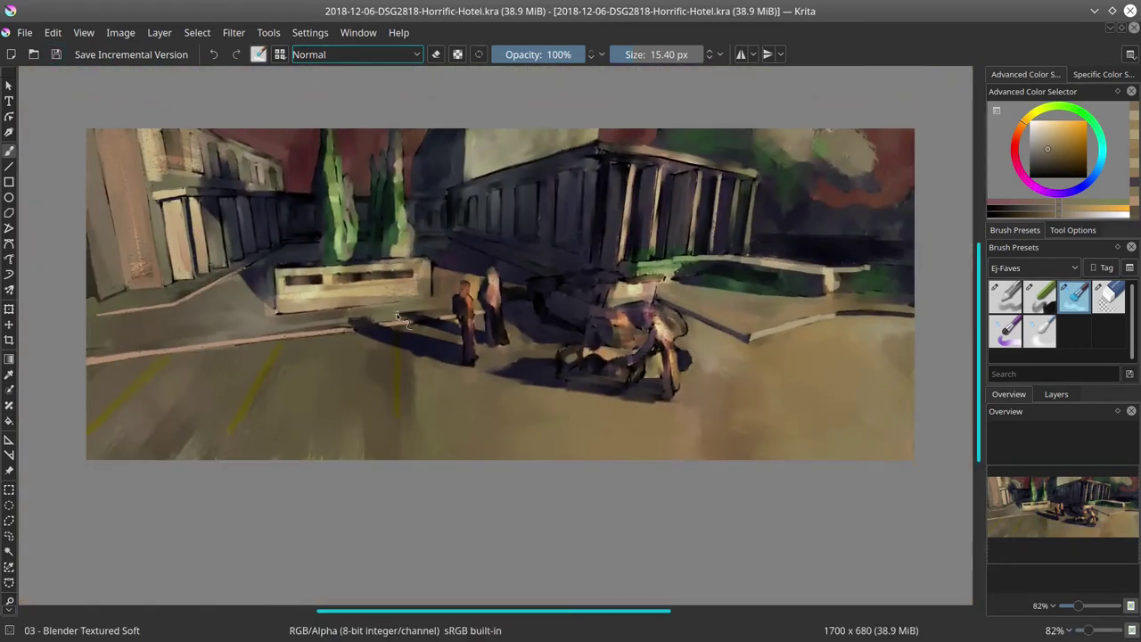
pyautogui.scroll(4, 359, 210)
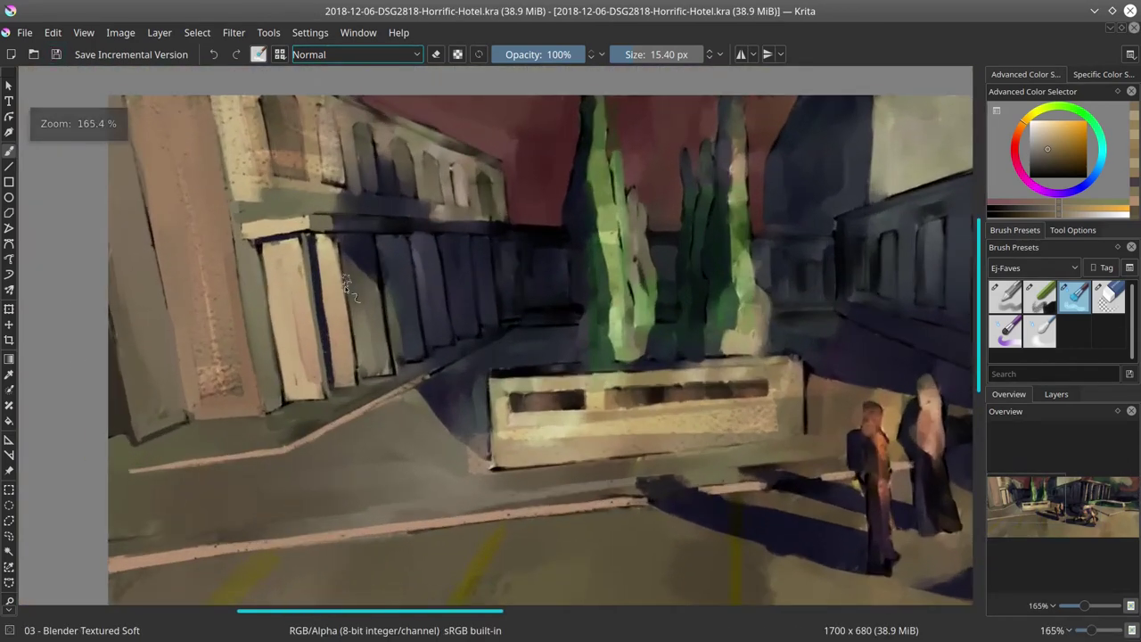
# With the Chalk Details brush, paint a dark blue shadow across the colonnade
pyautogui.press('/')
pyautogui.keyDown('ctrl'); pyautogui.click(312, 254); pyautogui.keyUp('ctrl')
pyautogui.keyDown('ctrl'); pyautogui.click(312, 254); pyautogui.keyUp('ctrl')
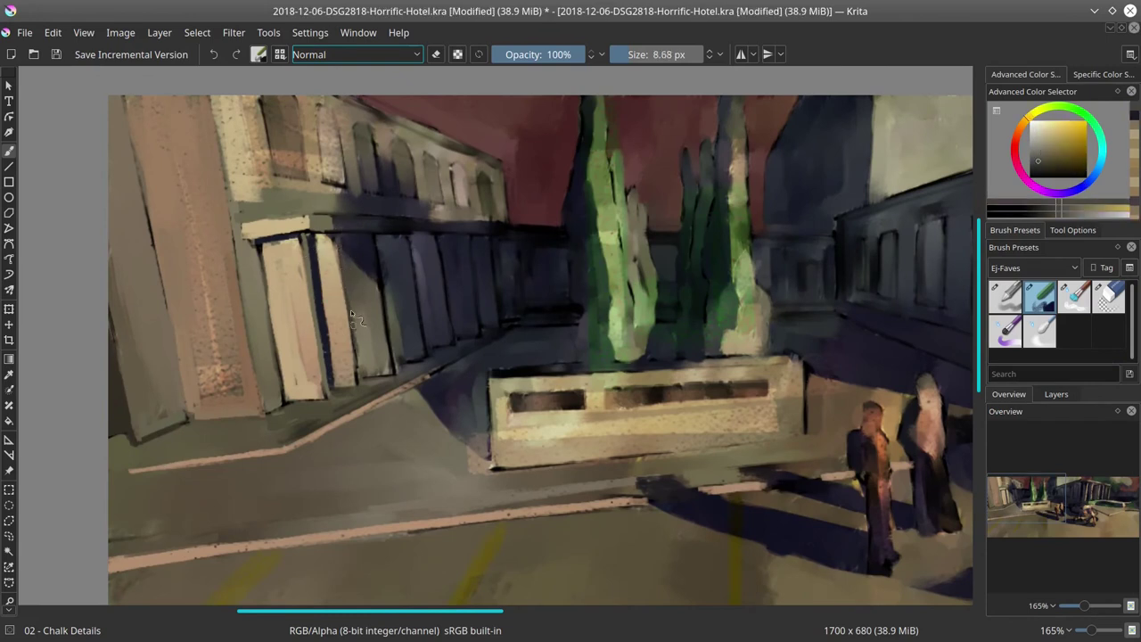
pyautogui.press(']')
pyautogui.press(']')
pyautogui.press(']')
pyautogui.keyDown('ctrl'); pyautogui.click(361, 303); pyautogui.keyUp('ctrl')
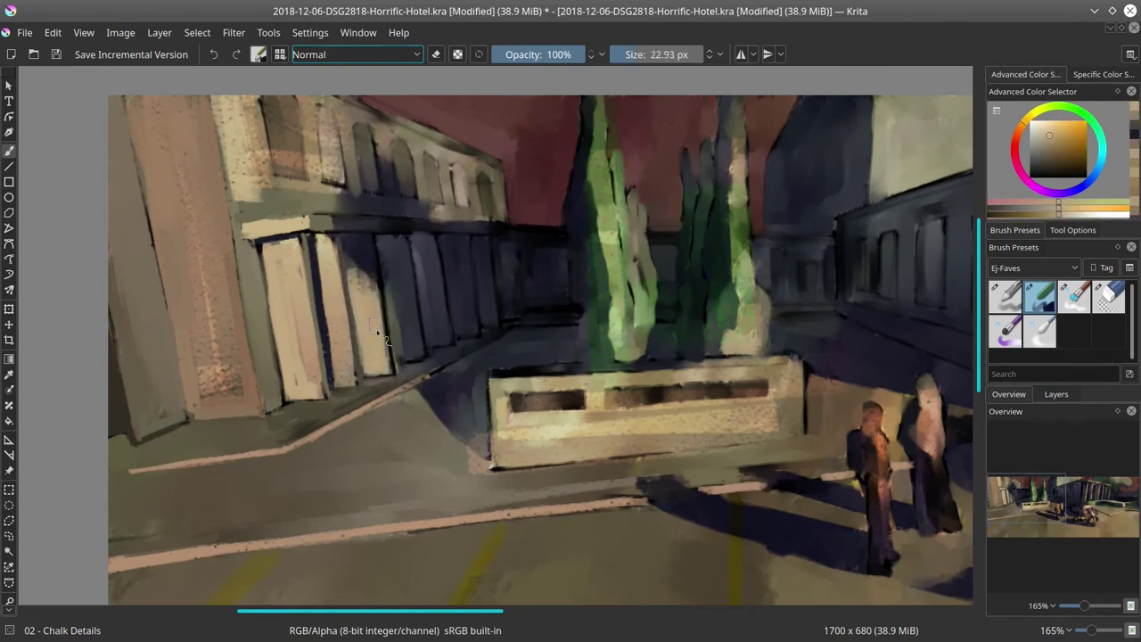
pyautogui.press('[')
pyautogui.press('[')
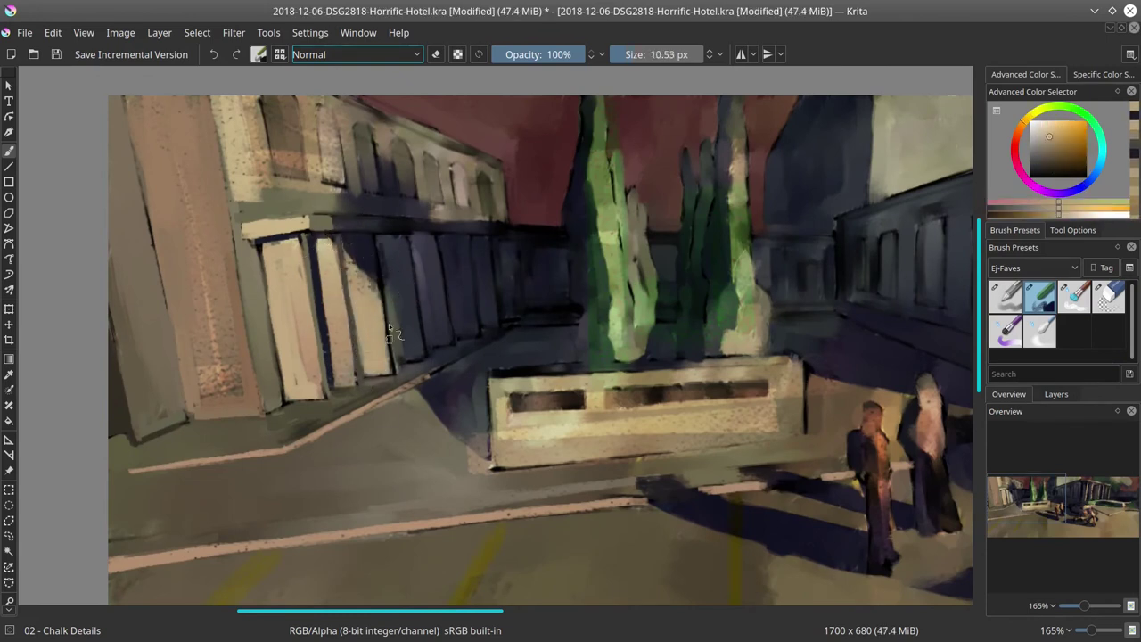
pyautogui.press('[')
pyautogui.keyDown('ctrl'); pyautogui.click(394, 274); pyautogui.keyUp('ctrl')
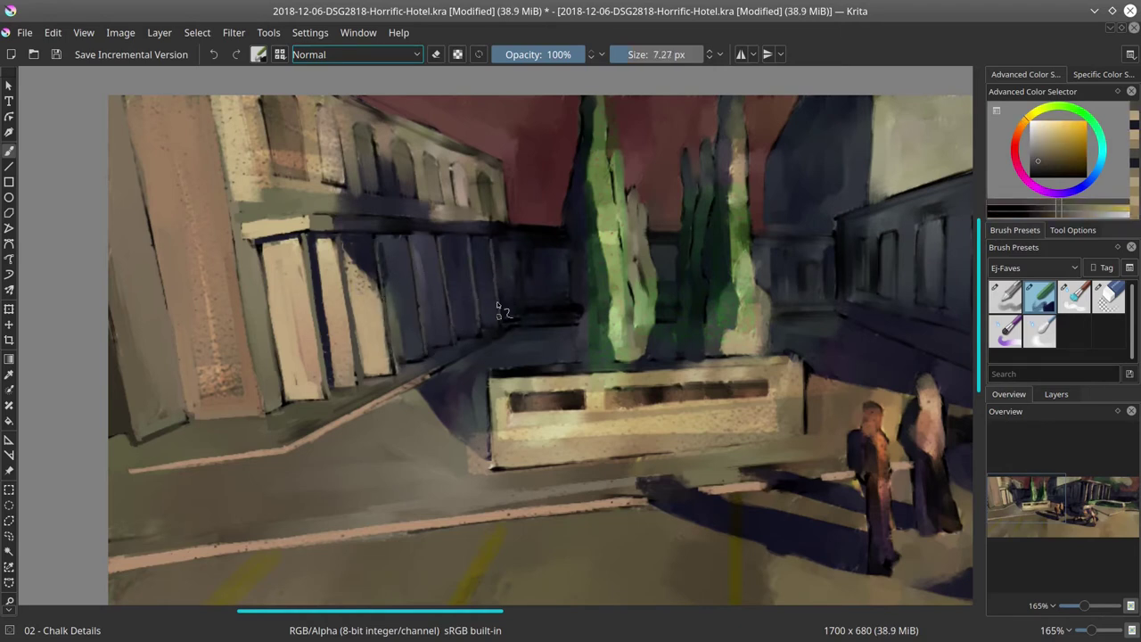
pyautogui.keyDown('ctrl'); pyautogui.click(491, 230); pyautogui.keyUp('ctrl')
pyautogui.press(']')
pyautogui.press(']')
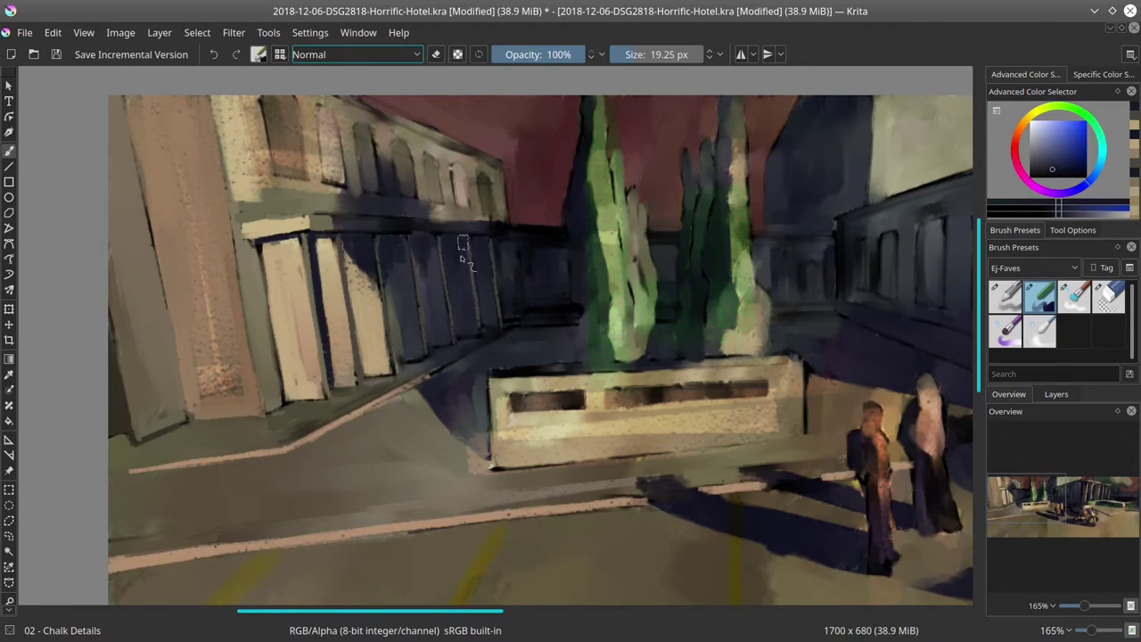
pyautogui.keyDown('ctrl'); pyautogui.click(410, 272); pyautogui.keyUp('ctrl')
pyautogui.press(']')
pyautogui.moveTo(450, 242); pyautogui.dragTo(479, 294)
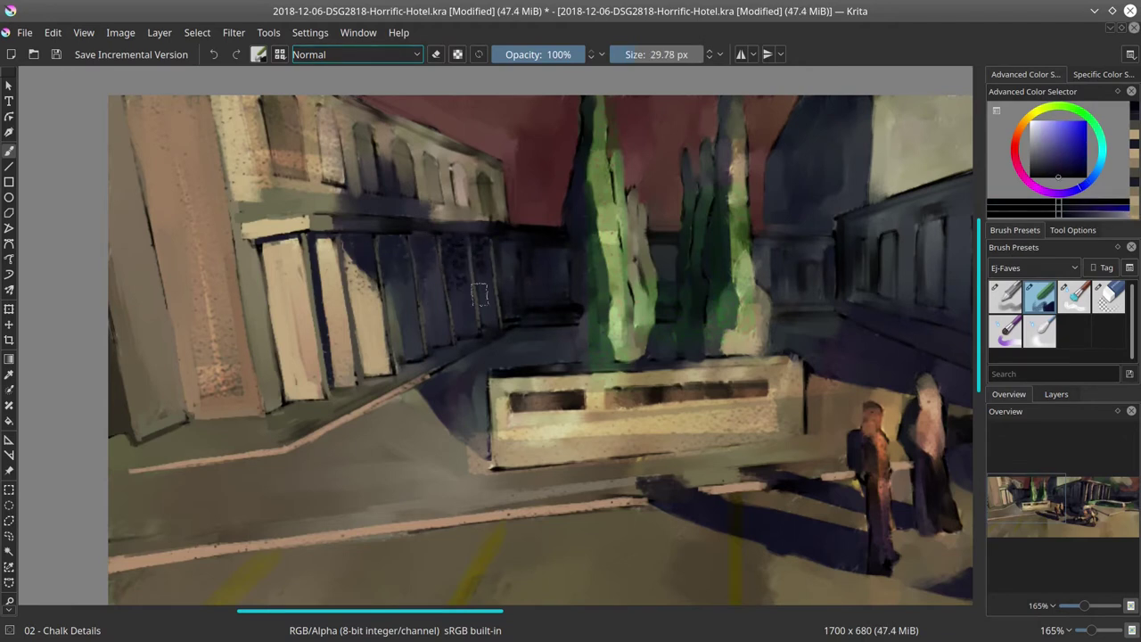
# Add a dark teal stroke near the planter corner and a light tan stroke along its base
pyautogui.press('[')
pyautogui.press('[')
pyautogui.keyDown('ctrl'); pyautogui.click(428, 375); pyautogui.keyUp('ctrl')
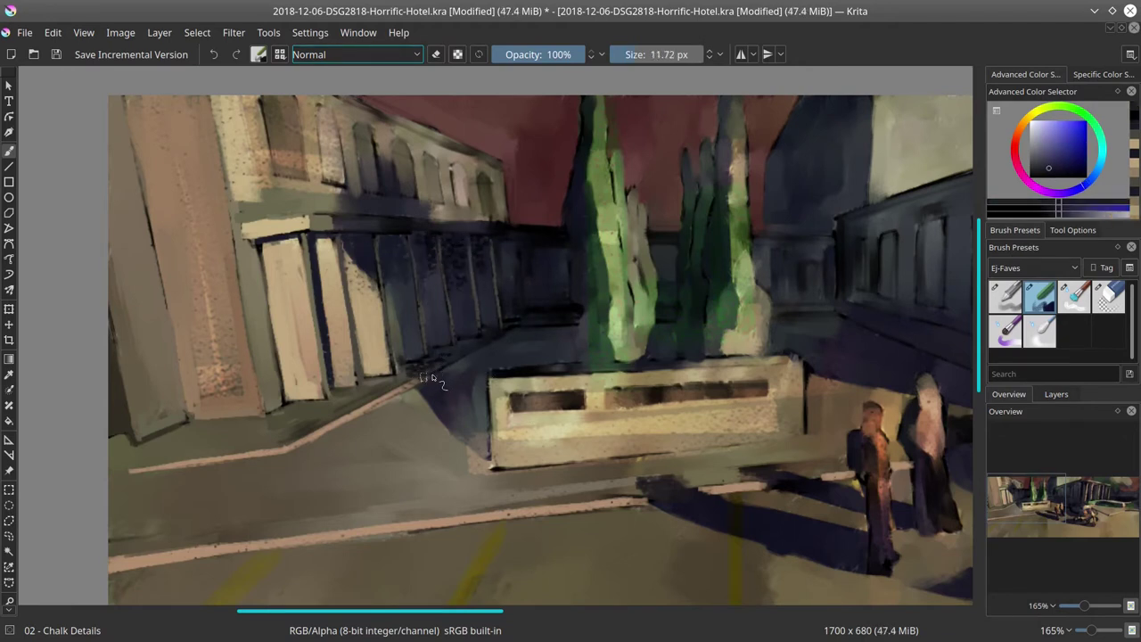
pyautogui.press('[')
pyautogui.keyDown('ctrl'); pyautogui.click(430, 354); pyautogui.keyUp('ctrl')
pyautogui.keyDown('ctrl'); pyautogui.click(478, 338); pyautogui.keyUp('ctrl')
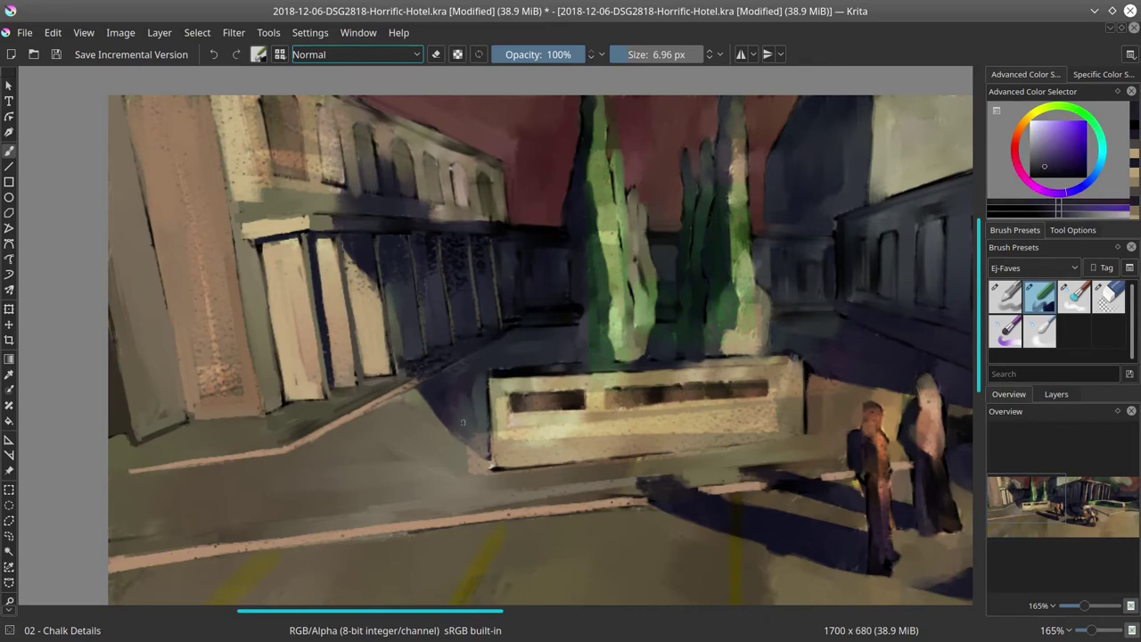
pyautogui.moveTo(459, 421)
pyautogui.mouseDown()
pyautogui.moveTo(486, 457)
pyautogui.moveTo(518, 471)
pyautogui.moveTo(501, 451)
pyautogui.moveTo(456, 453)
pyautogui.moveTo(490, 468)
pyautogui.moveTo(459, 428)
pyautogui.moveTo(505, 482)
pyautogui.moveTo(466, 481)
pyautogui.moveTo(644, 471)
pyautogui.mouseUp()
pyautogui.press(']')
pyautogui.press(']')
pyautogui.keyDown('ctrl'); pyautogui.click(454, 451); pyautogui.keyUp('ctrl')
pyautogui.keyDown('ctrl'); pyautogui.click(490, 468); pyautogui.keyUp('ctrl')
pyautogui.press('[')
pyautogui.keyDown('ctrl'); pyautogui.click(548, 473); pyautogui.keyUp('ctrl')
# Paint dark blue-grey shading on the right end of the planter
pyautogui.keyDown('ctrl'); pyautogui.click(798, 428); pyautogui.keyUp('ctrl')
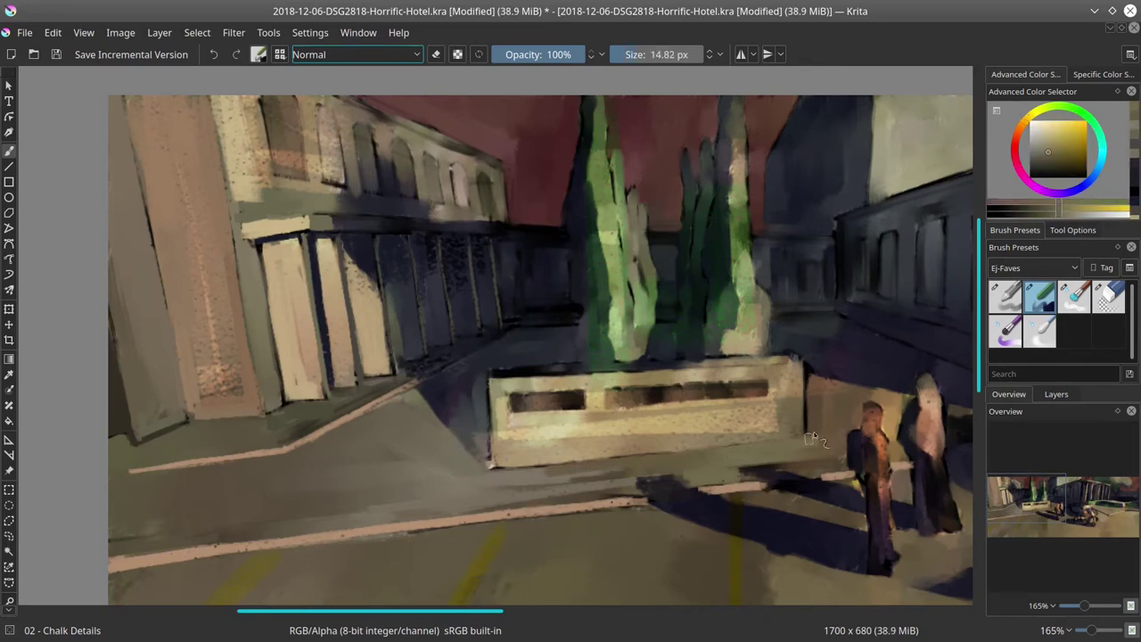
pyautogui.press(']')
pyautogui.press(']')
pyautogui.keyDown('ctrl'); pyautogui.click(810, 363); pyautogui.keyUp('ctrl')
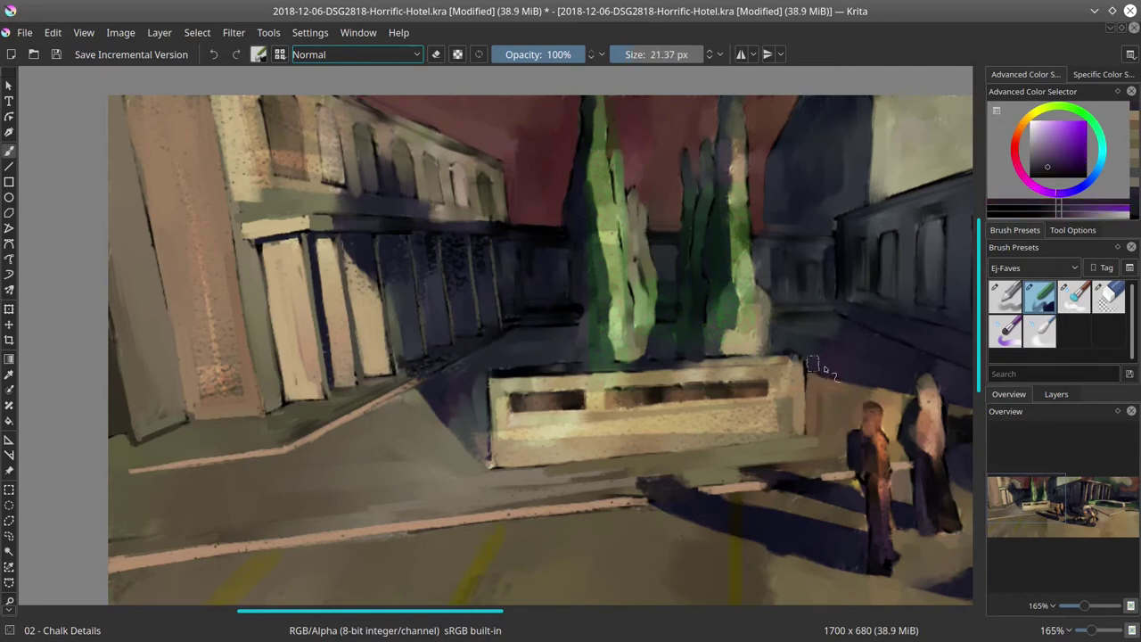
pyautogui.press('[')
pyautogui.moveTo(806, 360); pyautogui.dragTo(810, 349)
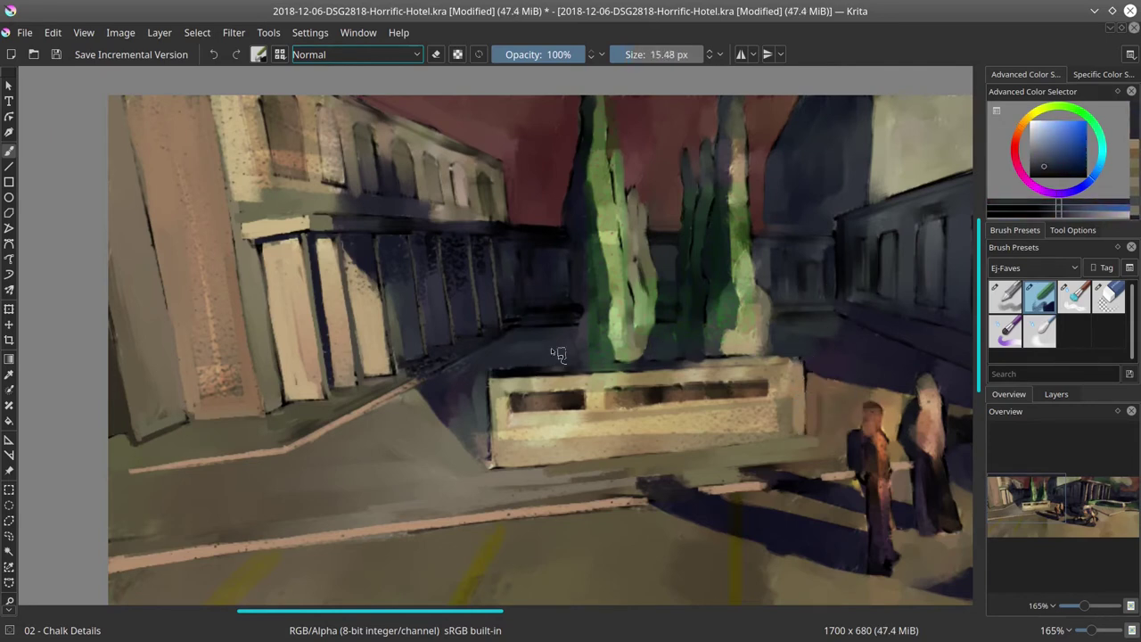
# Paint a light yellow-tan highlight along the planter's top edge
pyautogui.keyDown('ctrl'); pyautogui.click(491, 437); pyautogui.keyUp('ctrl')
pyautogui.press('[')
pyautogui.keyDown('ctrl'); pyautogui.click(509, 508); pyautogui.keyUp('ctrl')
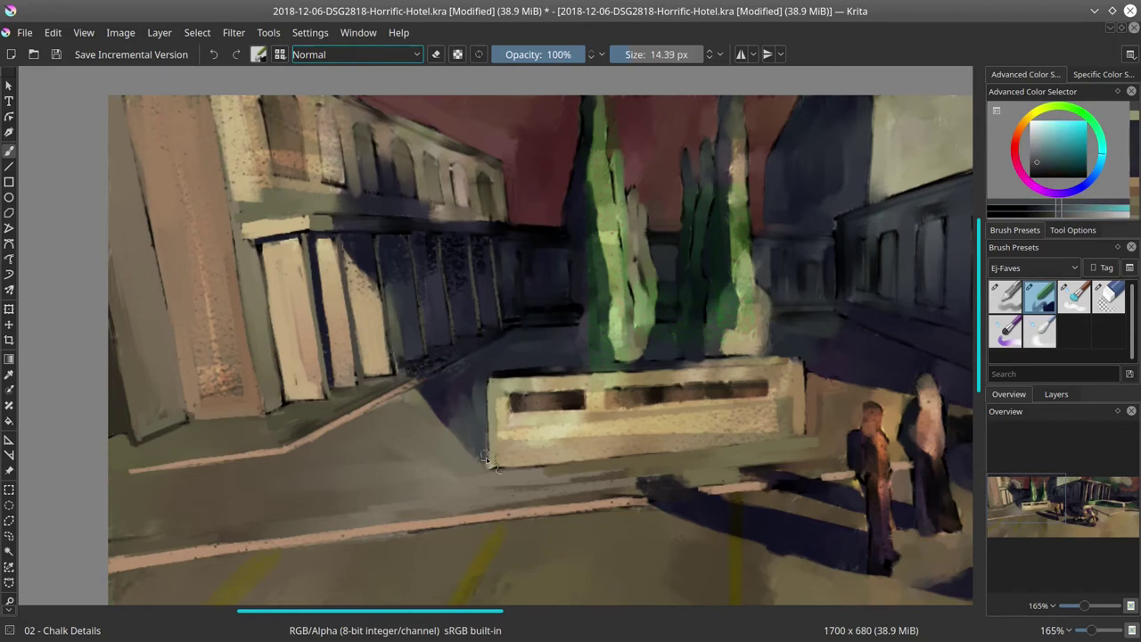
pyautogui.keyDown('ctrl'); pyautogui.click(554, 381); pyautogui.keyUp('ctrl')
pyautogui.press('[')
pyautogui.keyDown('ctrl'); pyautogui.click(775, 369); pyautogui.keyUp('ctrl')
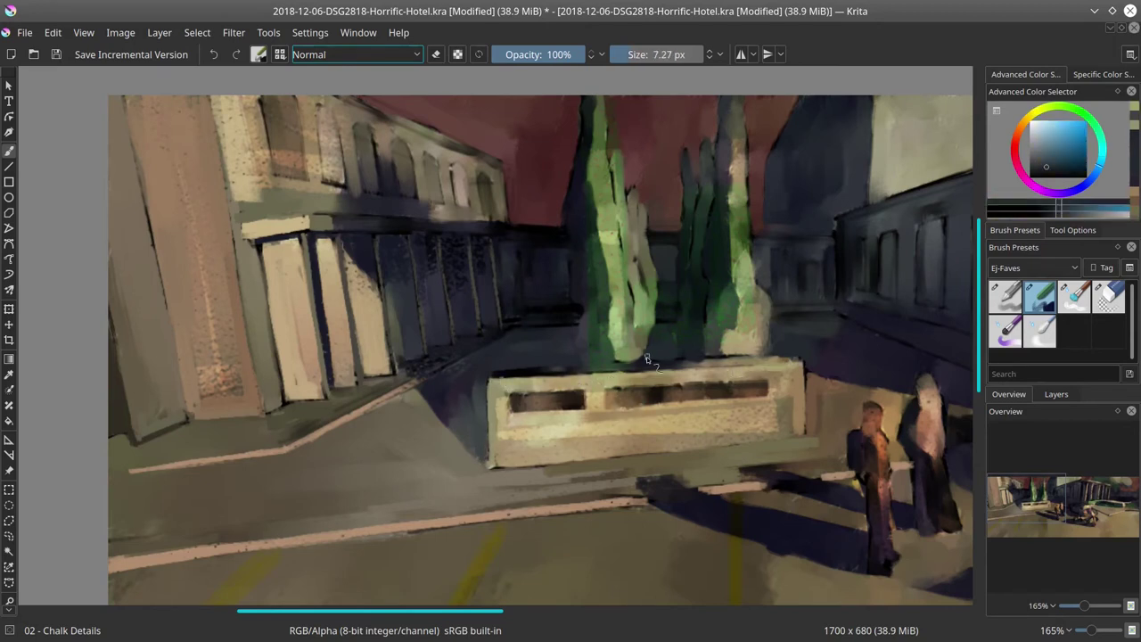
pyautogui.keyDown('ctrl'); pyautogui.click(613, 373); pyautogui.keyUp('ctrl')
pyautogui.keyDown('ctrl'); pyautogui.click(660, 452); pyautogui.keyUp('ctrl')
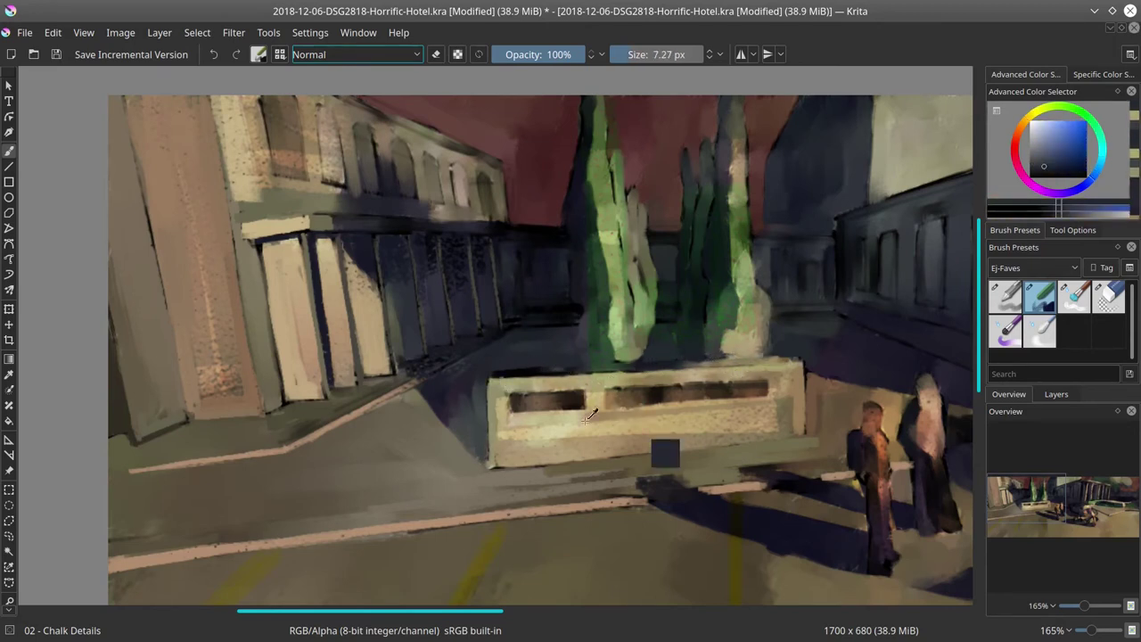
pyautogui.press(']')
pyautogui.keyDown('ctrl'); pyautogui.click(492, 376); pyautogui.keyUp('ctrl')
pyautogui.moveTo(491, 376)
pyautogui.mouseDown()
pyautogui.moveTo(595, 382)
pyautogui.moveTo(772, 362)
pyautogui.mouseUp()
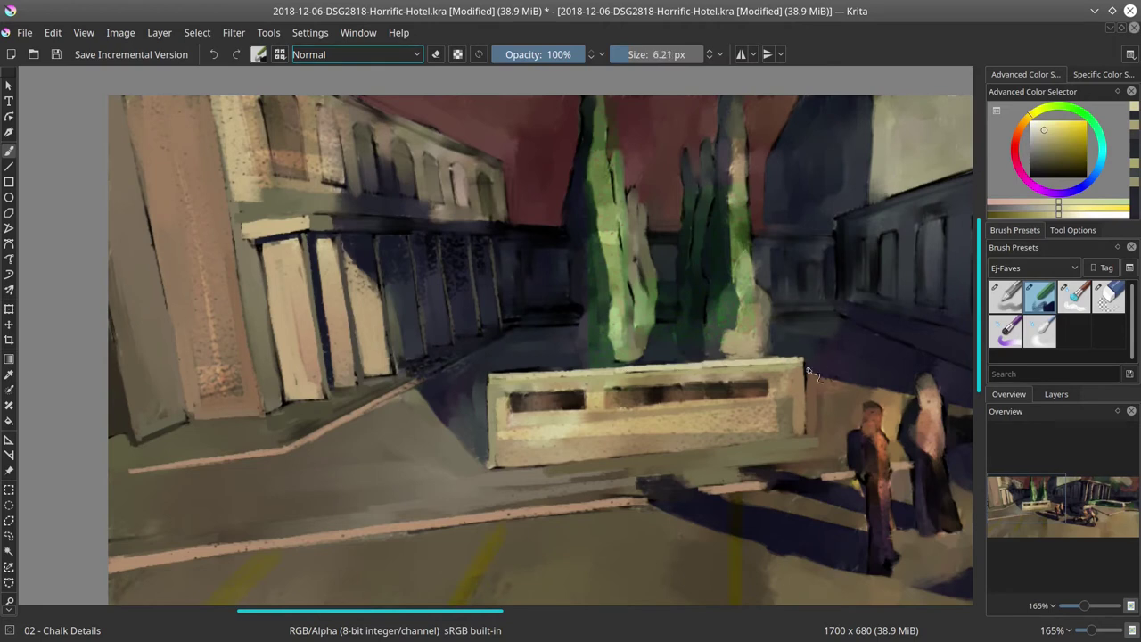
# Sample orange-brown, light and dark blue tones to soften the left building's upper arched windows
pyautogui.keyDown('ctrl'); pyautogui.click(659, 331); pyautogui.keyUp('ctrl')
pyautogui.press(']')
pyautogui.press(']')
pyautogui.press(']')
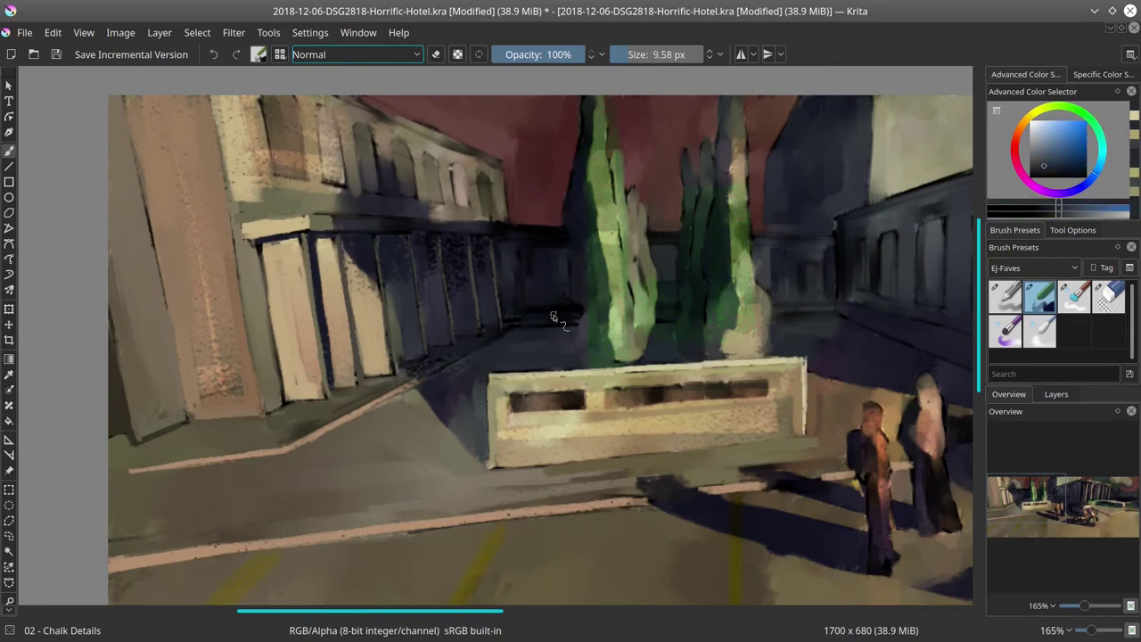
pyautogui.keyDown('ctrl'); pyautogui.click(333, 179); pyautogui.keyUp('ctrl')
pyautogui.press('[')
pyautogui.press('[')
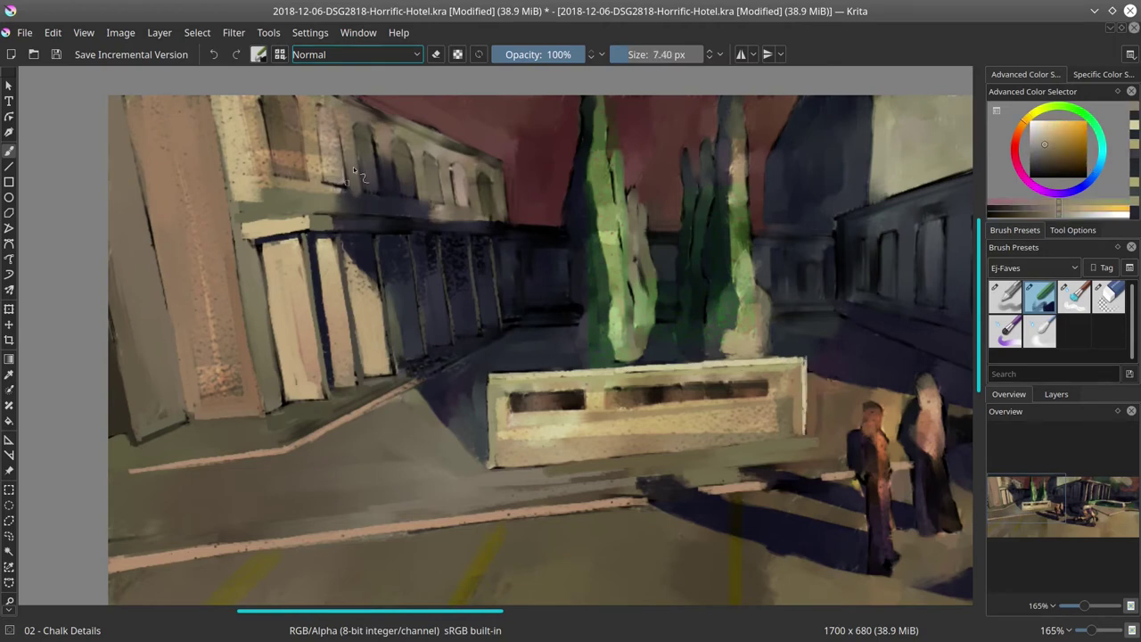
pyautogui.keyDown('ctrl'); pyautogui.click(353, 166); pyautogui.keyUp('ctrl')
pyautogui.keyDown('ctrl'); pyautogui.click(379, 159); pyautogui.keyUp('ctrl')
pyautogui.keyDown('ctrl'); pyautogui.click(367, 197); pyautogui.keyUp('ctrl')
pyautogui.keyDown('ctrl'); pyautogui.click(335, 182); pyautogui.keyUp('ctrl')
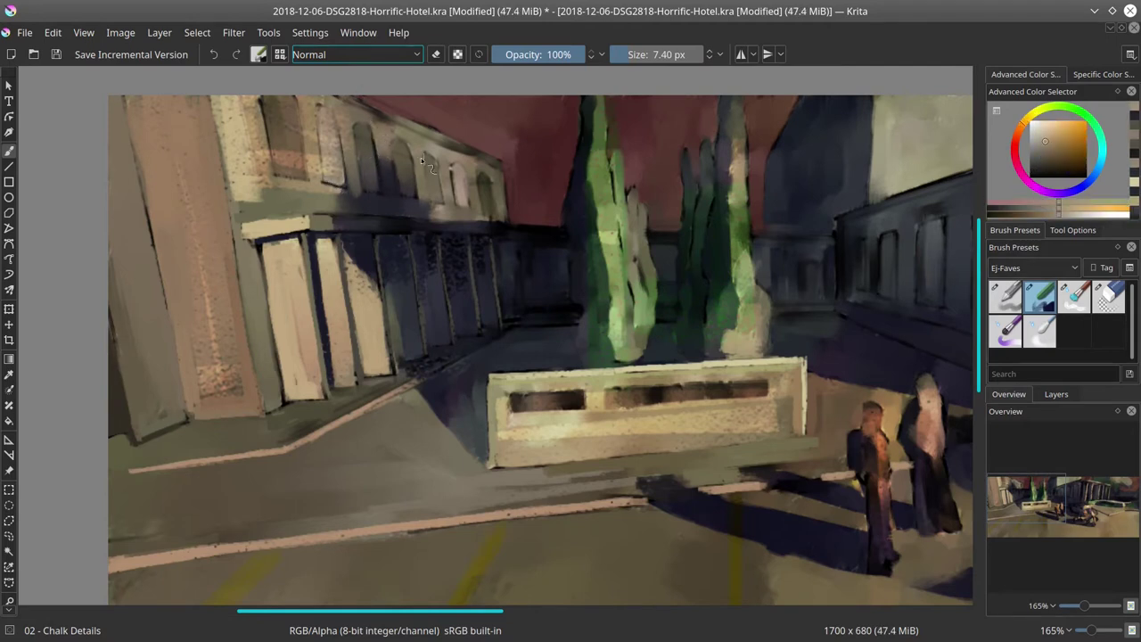
pyautogui.keyDown('ctrl'); pyautogui.click(410, 178); pyautogui.keyUp('ctrl')
pyautogui.keyDown('ctrl'); pyautogui.click(452, 170); pyautogui.keyUp('ctrl')
pyautogui.keyDown('ctrl'); pyautogui.click(436, 183); pyautogui.keyUp('ctrl')
pyautogui.keyDown('ctrl'); pyautogui.click(401, 200); pyautogui.keyUp('ctrl')
pyautogui.press(']')
pyautogui.press(']')
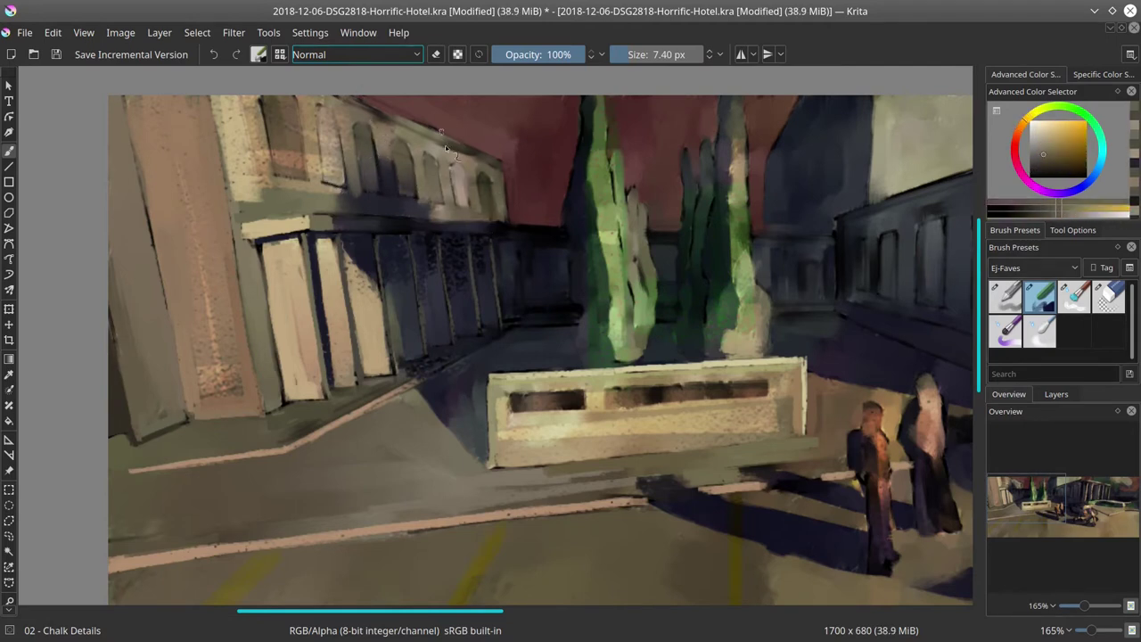
pyautogui.keyDown('ctrl'); pyautogui.click(366, 212); pyautogui.keyUp('ctrl')
# Mirror the whole painting horizontally
pyautogui.scroll(-5, 474, 196)
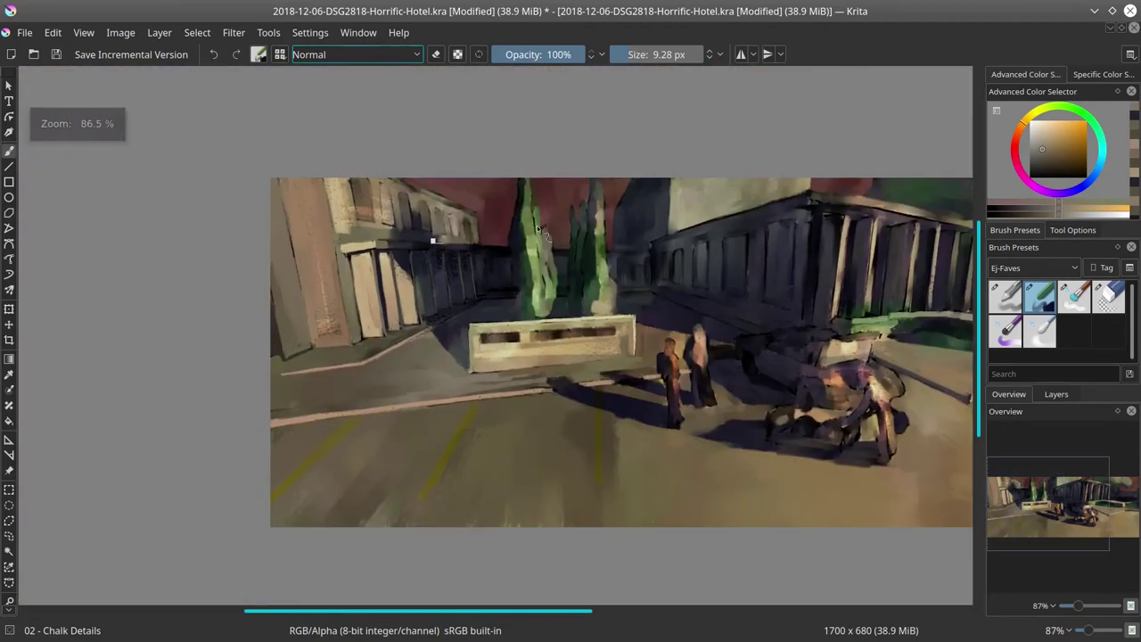
pyautogui.click(121, 32)
pyautogui.click(160, 204)
pyautogui.scroll(5, 375, 262)
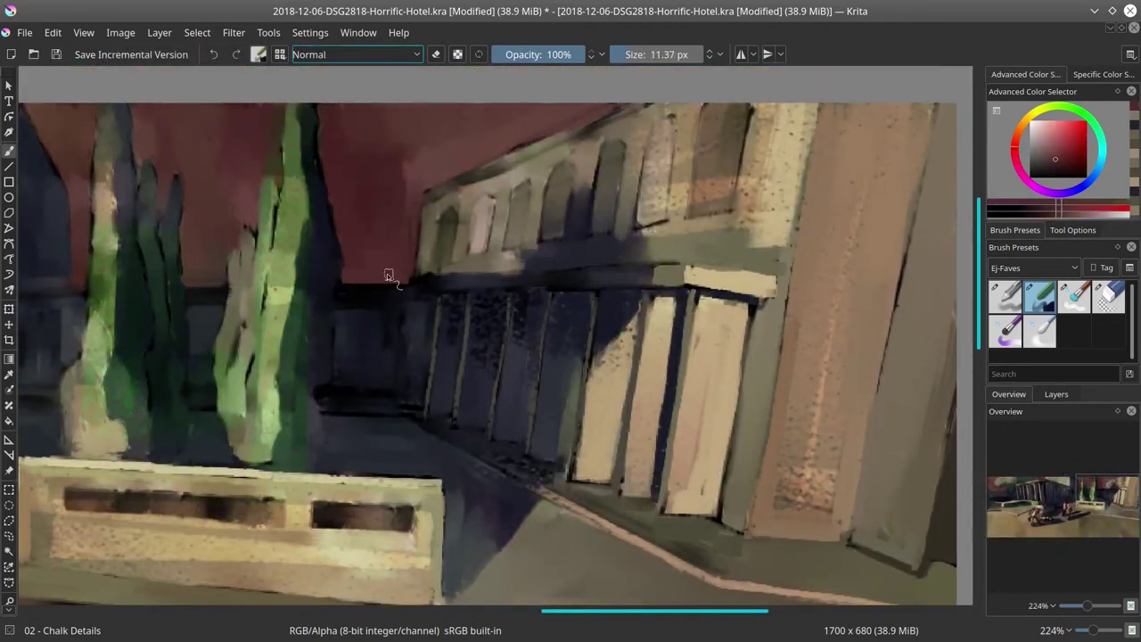
# Extend the red sky above the wall and cut it crisply against the roofline
pyautogui.moveTo(344, 282)
pyautogui.mouseDown()
pyautogui.moveTo(488, 278)
pyautogui.moveTo(436, 294)
pyautogui.moveTo(588, 278)
pyautogui.mouseUp()
pyautogui.keyDown('ctrl'); pyautogui.click(445, 274); pyautogui.keyUp('ctrl')
pyautogui.keyDown('ctrl'); pyautogui.click(463, 294); pyautogui.keyUp('ctrl')
pyautogui.scroll(-3, 419, 296)
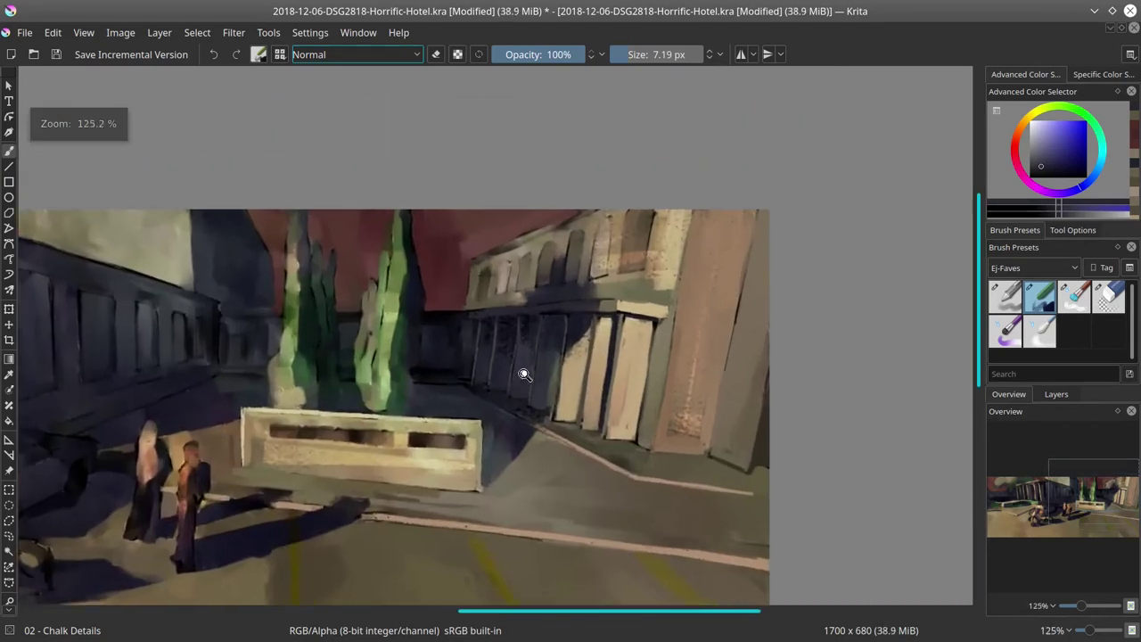
pyautogui.scroll(3, 460, 253)
pyautogui.keyDown('ctrl'); pyautogui.click(460, 253); pyautogui.keyUp('ctrl')
pyautogui.keyDown('ctrl'); pyautogui.click(445, 235); pyautogui.keyUp('ctrl')
pyautogui.moveTo(445, 235)
pyautogui.mouseDown()
pyautogui.moveTo(482, 179)
pyautogui.moveTo(473, 255)
pyautogui.mouseUp()
pyautogui.keyDown('ctrl'); pyautogui.click(471, 247); pyautogui.keyUp('ctrl')
pyautogui.keyDown('ctrl'); pyautogui.click(508, 216); pyautogui.keyUp('ctrl')
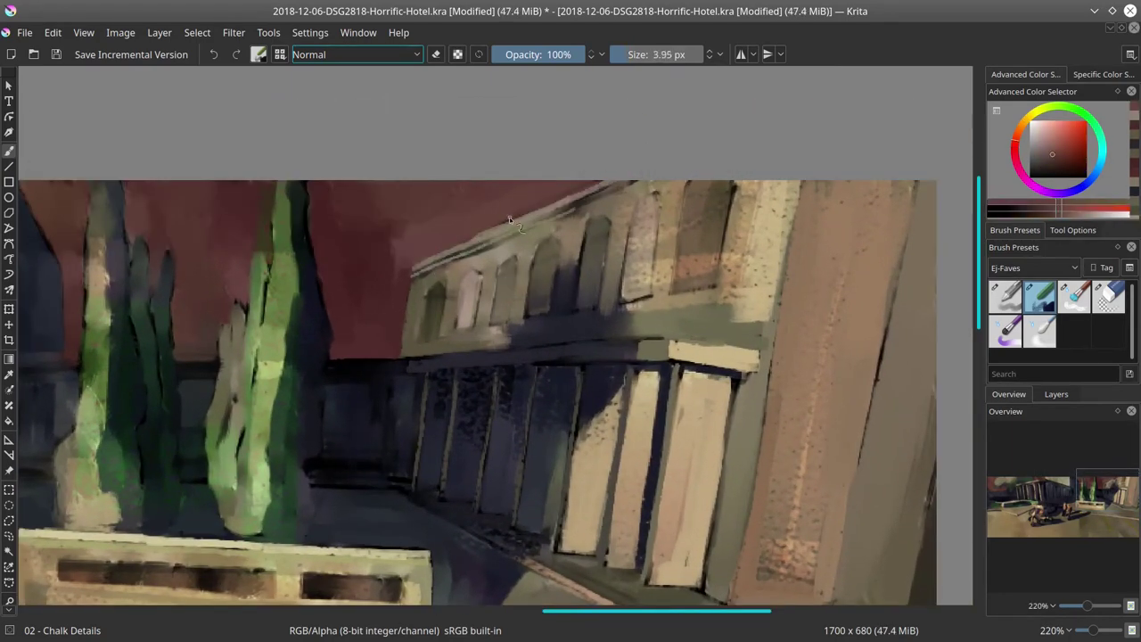
# Save the document with Ctrl+S
pyautogui.scroll(-6, 531, 207)
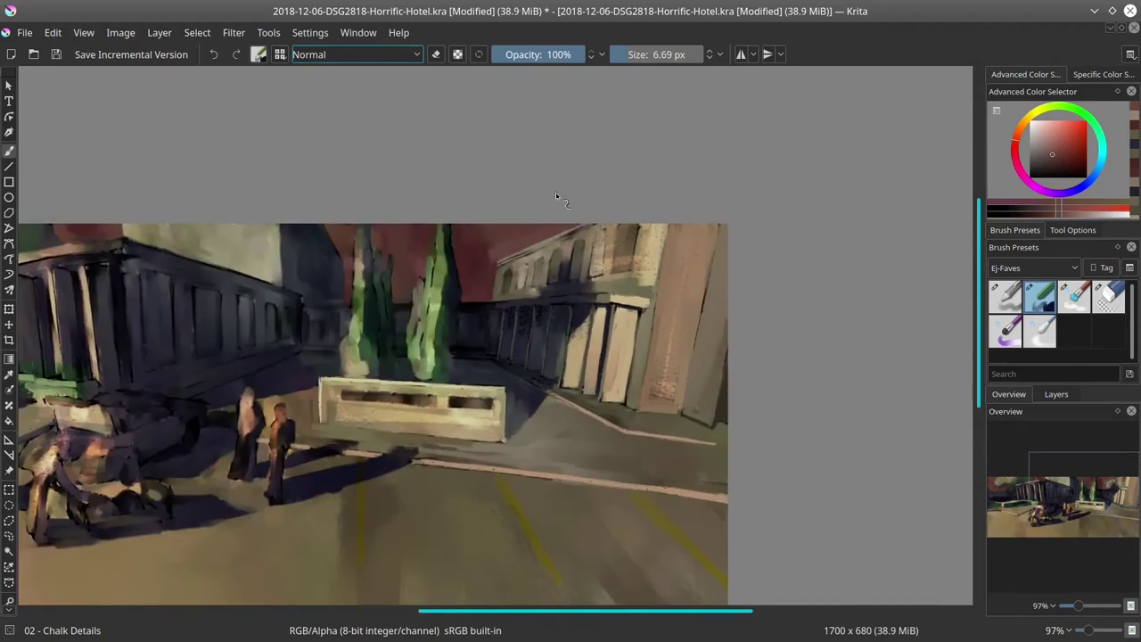
pyautogui.hotkey('ctrl', 's')
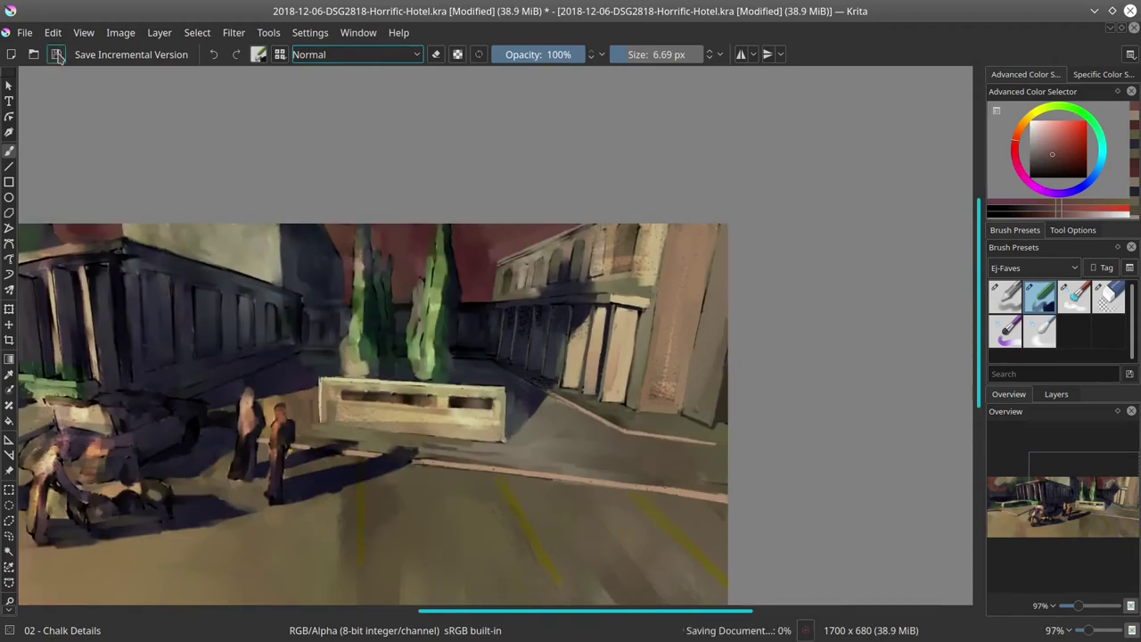
pyautogui.scroll(-3, 594, 436)
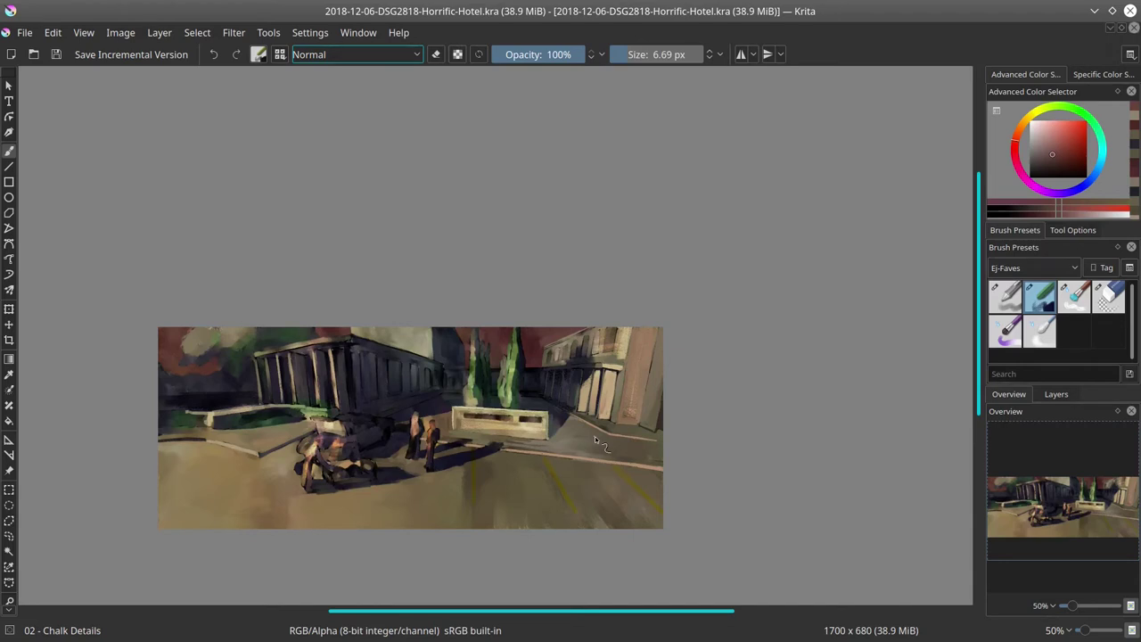
# Paint a broad brownish-yellow stroke across the lower courtyard ground with a 49 px brush
pyautogui.keyDown('ctrl'); pyautogui.click(530, 504); pyautogui.keyUp('ctrl')
pyautogui.moveTo(530, 504); pyautogui.dragTo(617, 532)
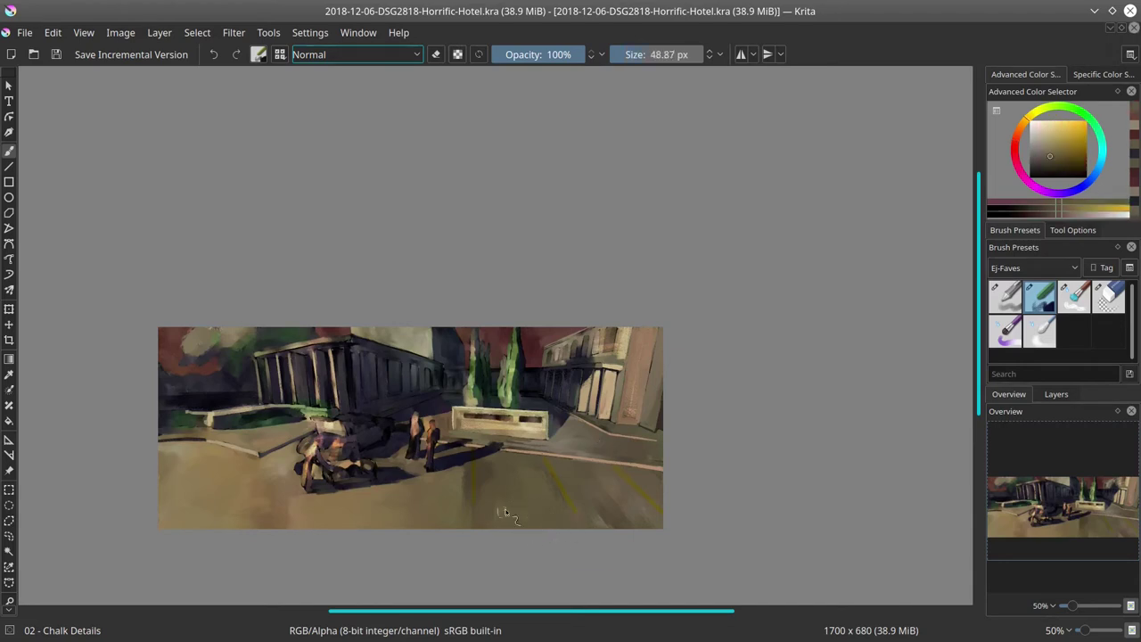
pyautogui.moveTo(504, 513); pyautogui.dragTo(513, 557)
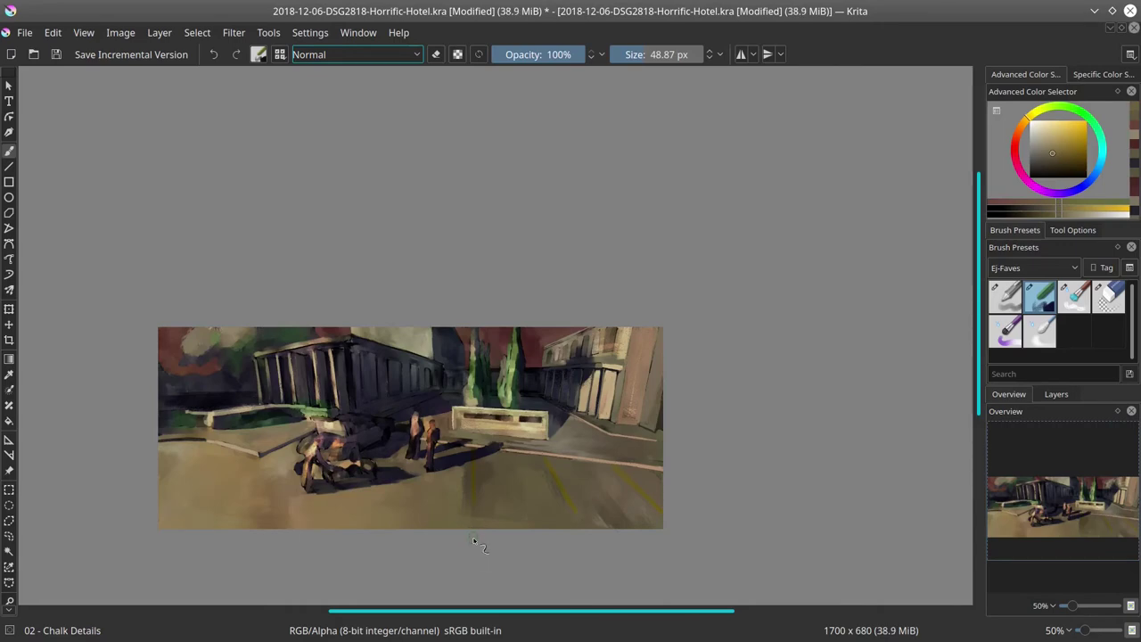
# Zoom in and paint light-green strokes along both cypresses' tops, edges and the left base
pyautogui.moveTo(473, 543); pyautogui.dragTo(567, 353)
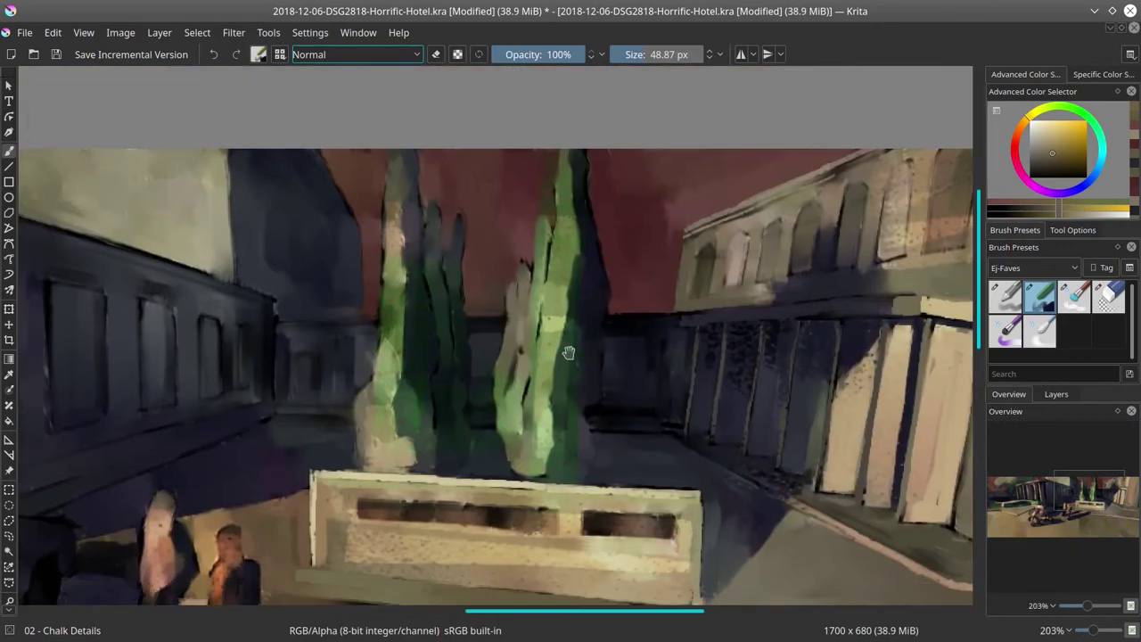
pyautogui.keyDown('ctrl'); pyautogui.click(406, 267); pyautogui.keyUp('ctrl')
pyautogui.press('[')
pyautogui.moveTo(392, 214); pyautogui.dragTo(393, 150)
pyautogui.keyDown('ctrl'); pyautogui.click(548, 197); pyautogui.keyUp('ctrl')
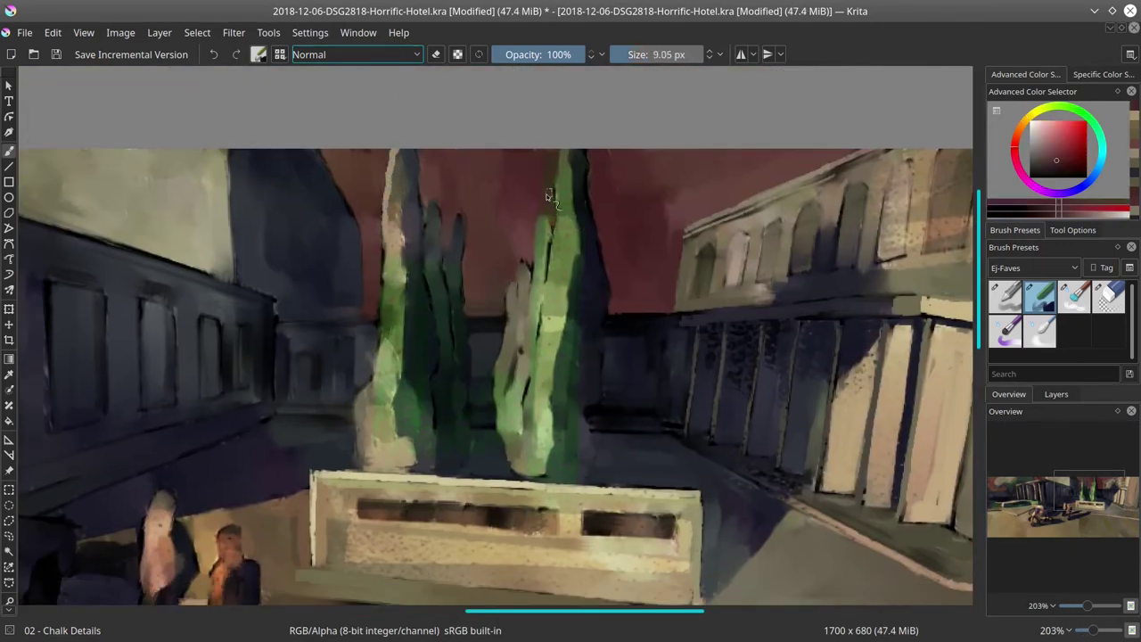
pyautogui.keyDown('ctrl'); pyautogui.click(557, 205); pyautogui.keyUp('ctrl')
pyautogui.press('[')
pyautogui.moveTo(559, 227)
pyautogui.mouseDown()
pyautogui.moveTo(531, 405)
pyautogui.moveTo(517, 338)
pyautogui.mouseUp()
pyautogui.moveTo(385, 234); pyautogui.dragTo(381, 300)
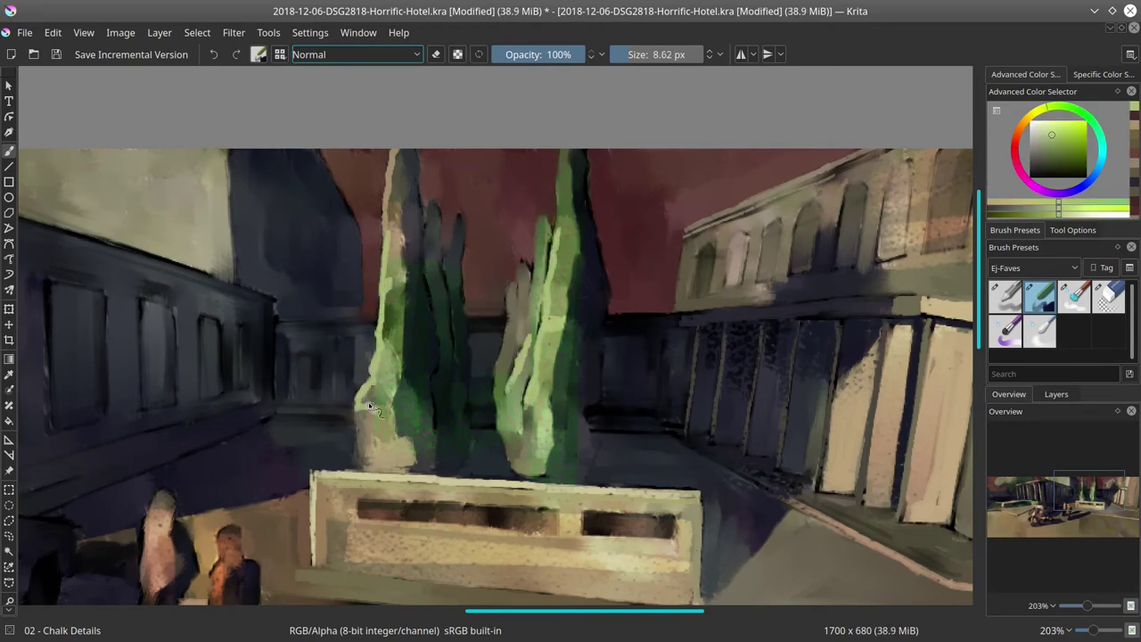
pyautogui.press(']')
pyautogui.moveTo(370, 405); pyautogui.dragTo(361, 459)
# Pick maroon sky tones and dark teal tree tones around the cypresses at varying brush sizes
pyautogui.keyDown('ctrl'); pyautogui.click(472, 356); pyautogui.keyUp('ctrl')
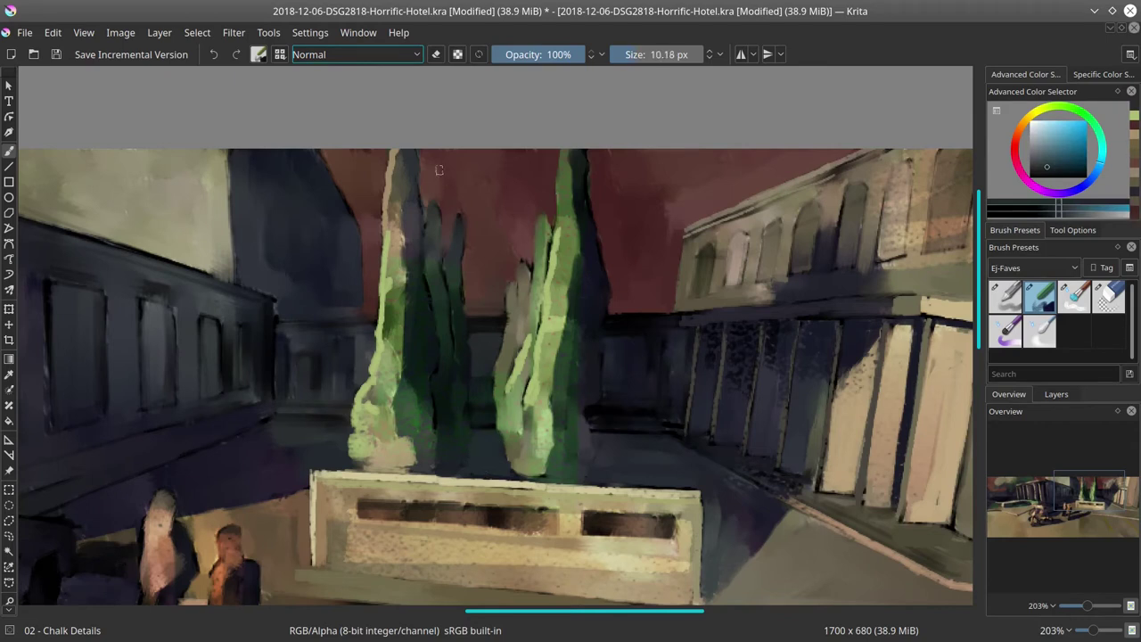
pyautogui.keyDown('ctrl'); pyautogui.click(438, 169); pyautogui.keyUp('ctrl')
pyautogui.press('[')
pyautogui.keyDown('ctrl'); pyautogui.click(376, 227); pyautogui.keyUp('ctrl')
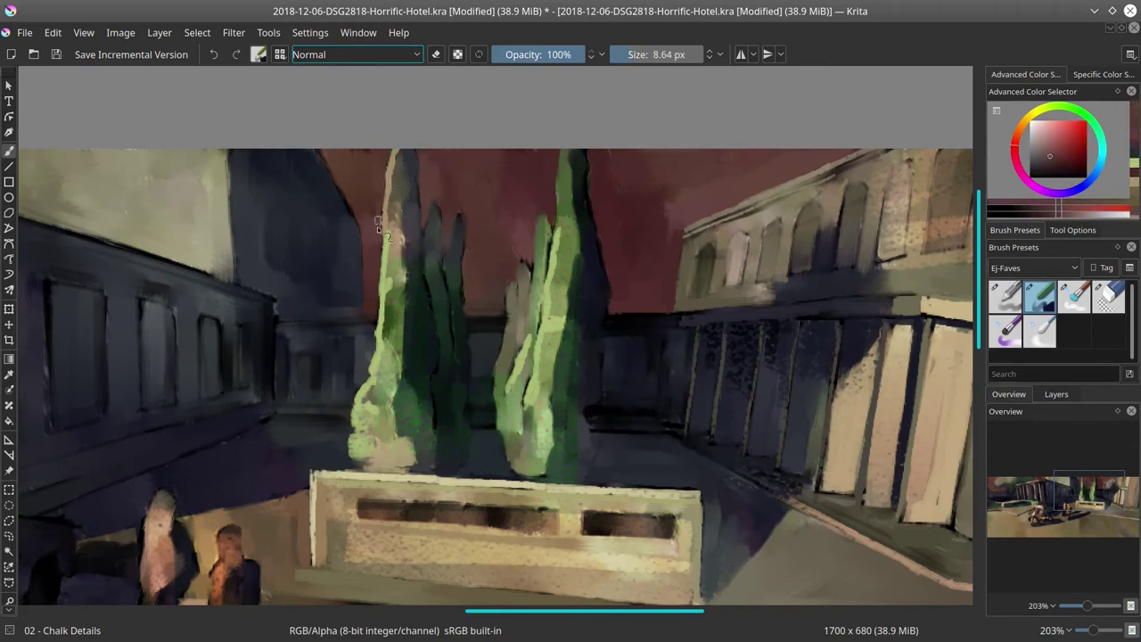
pyautogui.press(']')
pyautogui.press(']')
pyautogui.keyDown('ctrl'); pyautogui.click(446, 249); pyautogui.keyUp('ctrl')
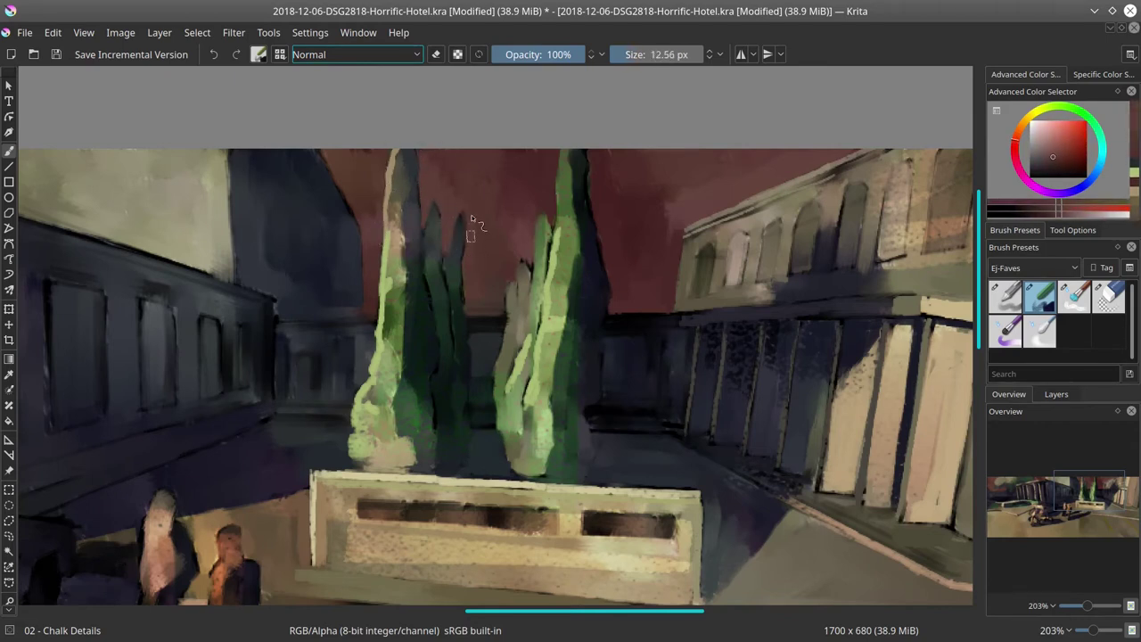
pyautogui.press('[')
pyautogui.press('[')
pyautogui.keyDown('ctrl'); pyautogui.click(525, 294); pyautogui.keyUp('ctrl')
pyautogui.keyDown('ctrl'); pyautogui.click(476, 290); pyautogui.keyUp('ctrl')
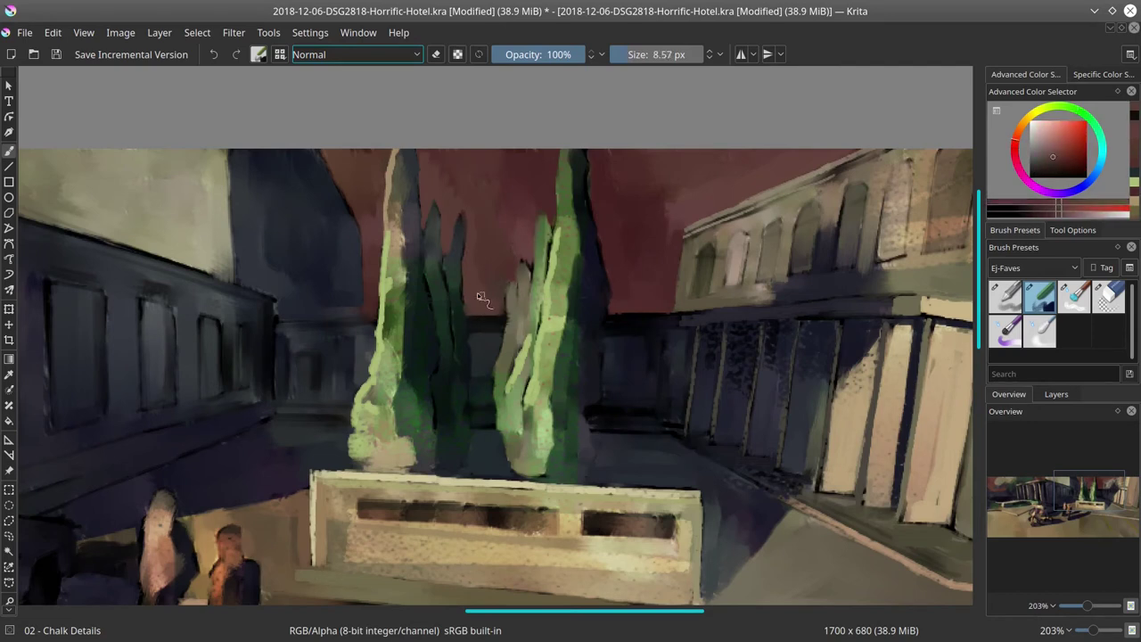
pyautogui.keyDown('ctrl'); pyautogui.click(459, 308); pyautogui.keyUp('ctrl')
# Cut maroon sky in along the cypress edges with a smaller brush, adding olive and dark blue touches
pyautogui.keyDown('ctrl'); pyautogui.click(481, 308); pyautogui.keyUp('ctrl')
pyautogui.press('[')
pyautogui.keyDown('ctrl'); pyautogui.click(509, 311); pyautogui.keyUp('ctrl')
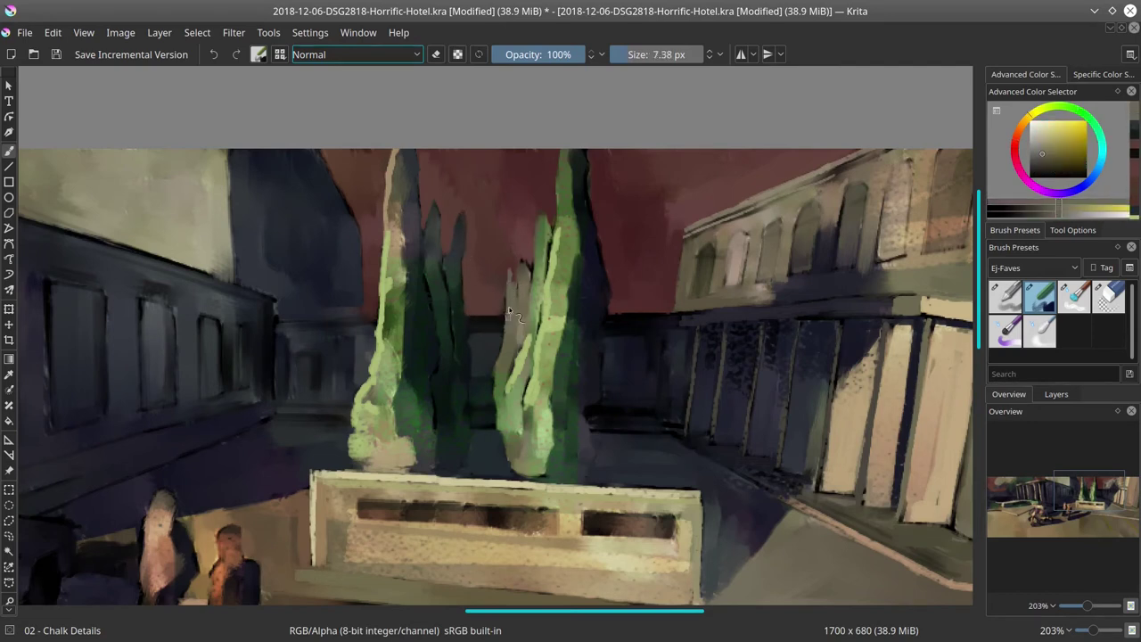
pyautogui.keyDown('ctrl'); pyautogui.click(515, 269); pyautogui.keyUp('ctrl')
pyautogui.press('[')
pyautogui.keyDown('ctrl'); pyautogui.click(507, 266); pyautogui.keyUp('ctrl')
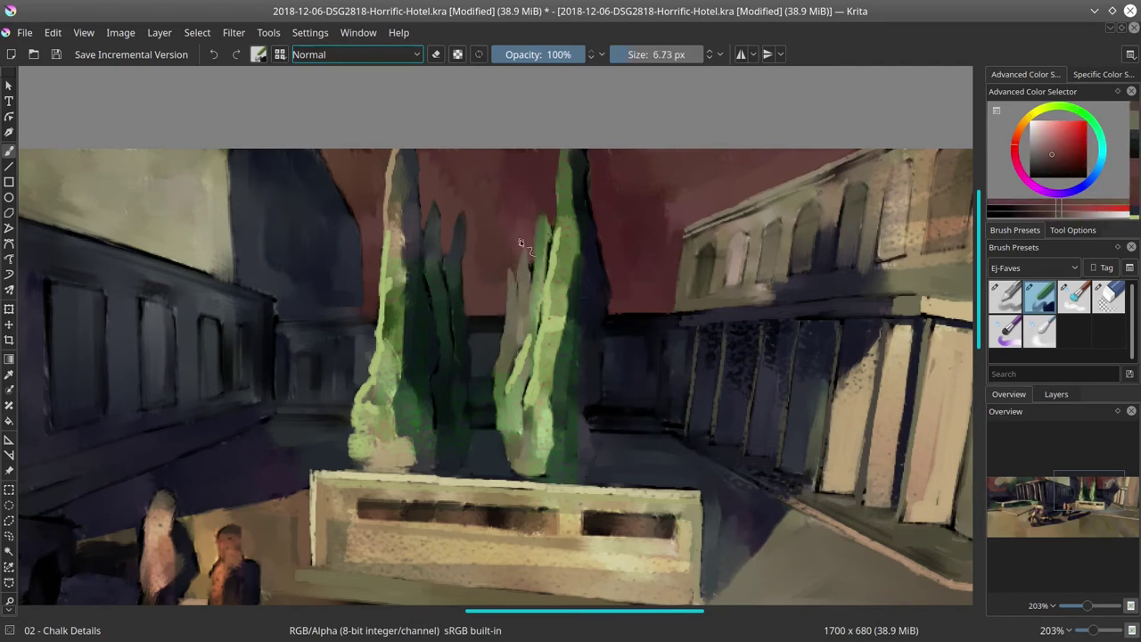
pyautogui.press('[')
pyautogui.press('[')
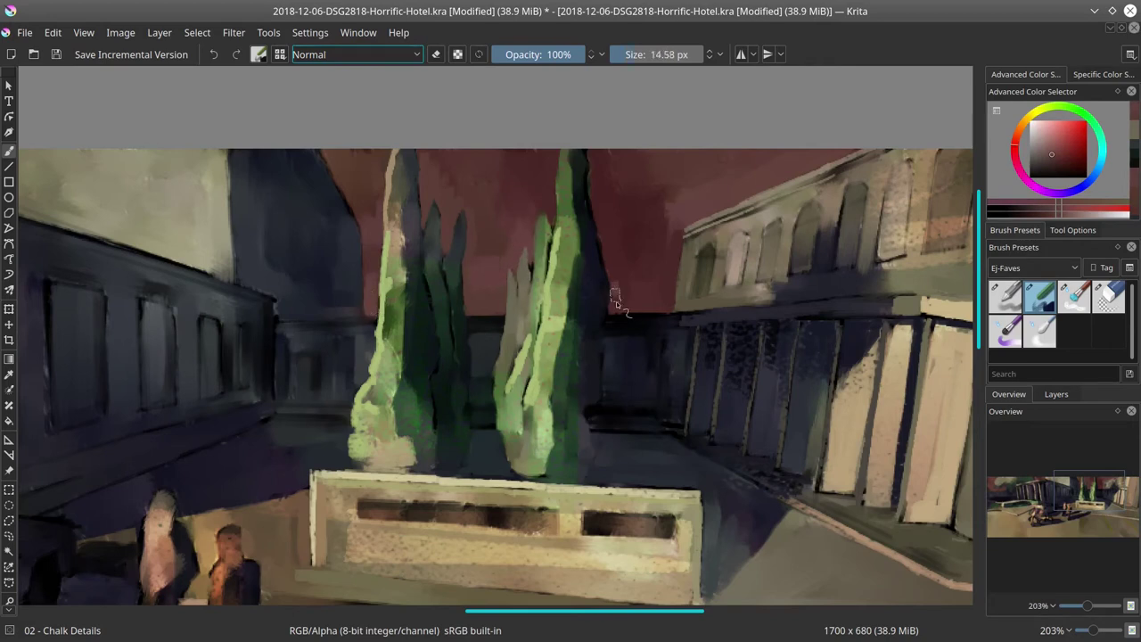
pyautogui.press('[')
pyautogui.keyDown('ctrl'); pyautogui.click(588, 169); pyautogui.keyUp('ctrl')
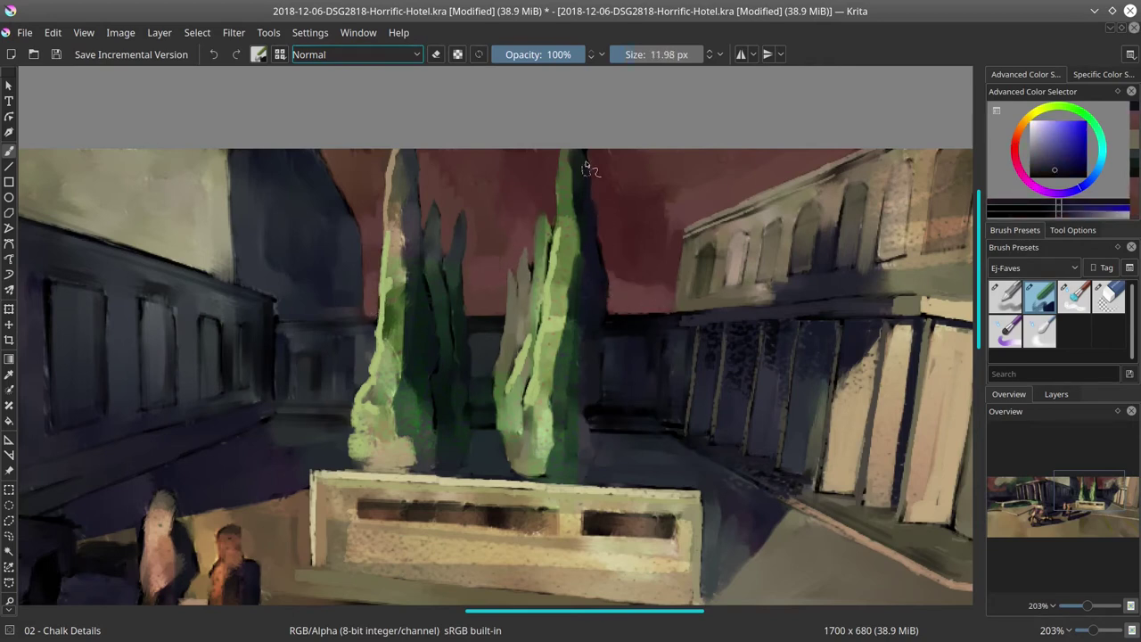
pyautogui.keyDown('ctrl'); pyautogui.click(589, 383); pyautogui.keyUp('ctrl')
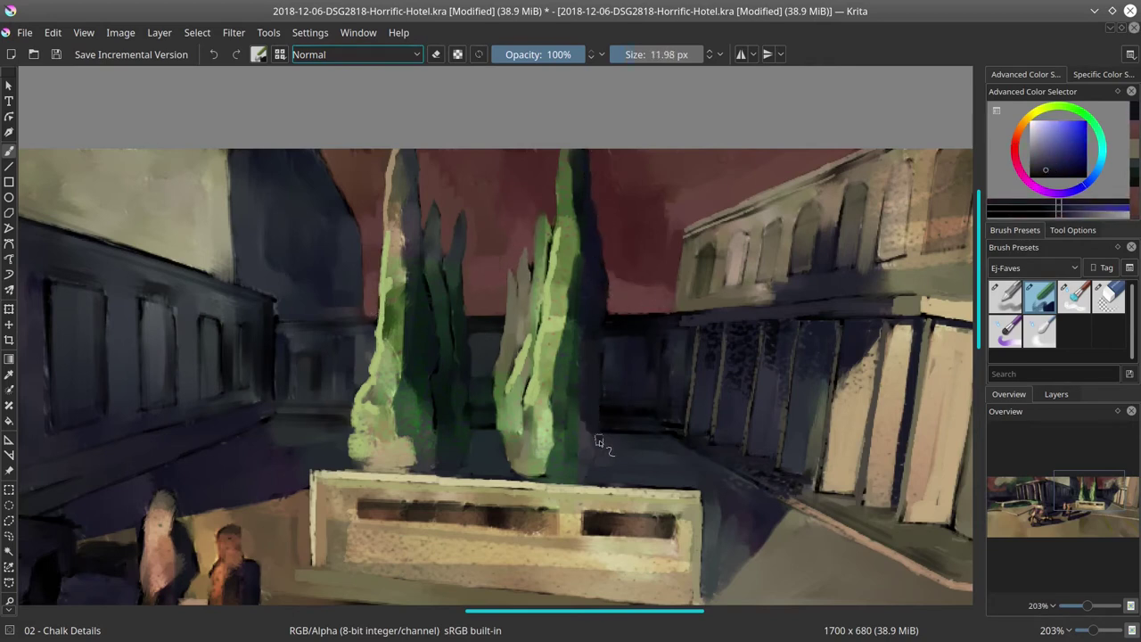
# Refine the left cypress treetop outline with a fine brush and nearby sky colours
pyautogui.keyDown('ctrl'); pyautogui.click(619, 356); pyautogui.keyUp('ctrl')
pyautogui.press('[')
pyautogui.press('[')
pyautogui.keyDown('ctrl'); pyautogui.click(472, 401); pyautogui.keyUp('ctrl')
pyautogui.keyDown('ctrl'); pyautogui.click(325, 333); pyautogui.keyUp('ctrl')
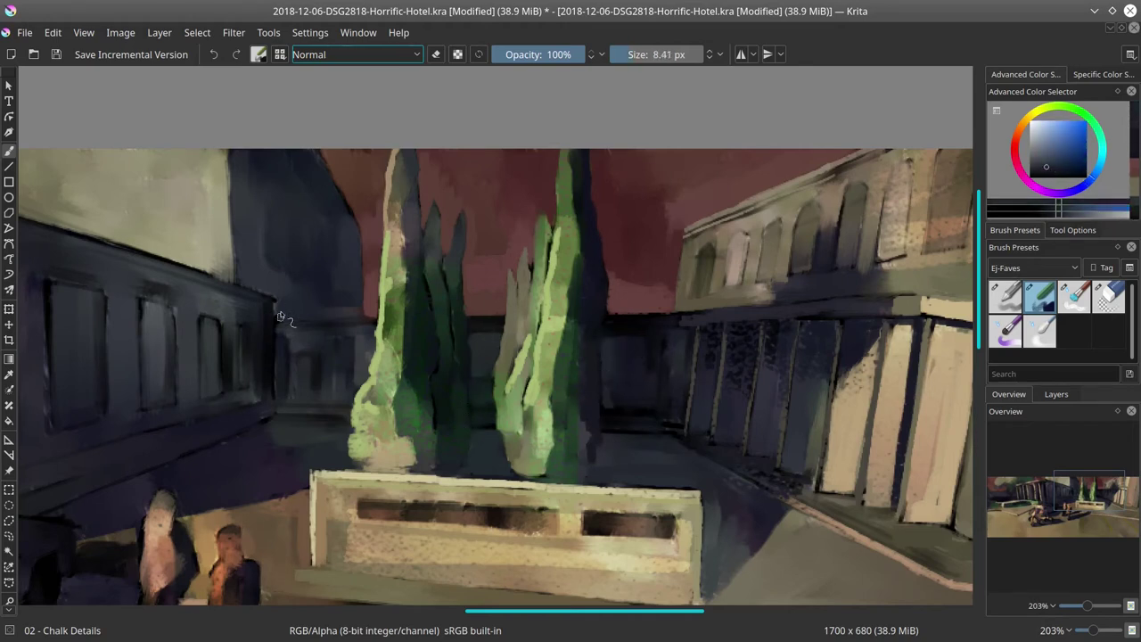
pyautogui.press(']')
pyautogui.keyDown('ctrl'); pyautogui.click(303, 314); pyautogui.keyUp('ctrl')
pyautogui.keyDown('ctrl'); pyautogui.click(350, 316); pyautogui.keyUp('ctrl')
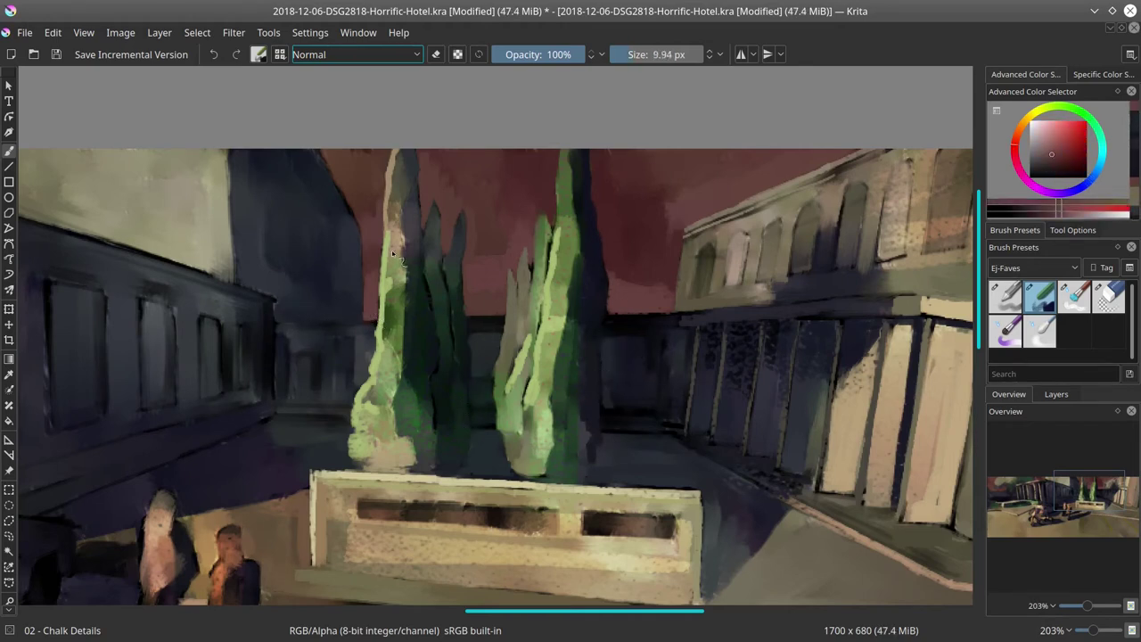
pyautogui.press('[')
pyautogui.keyDown('ctrl'); pyautogui.click(349, 219); pyautogui.keyUp('ctrl')
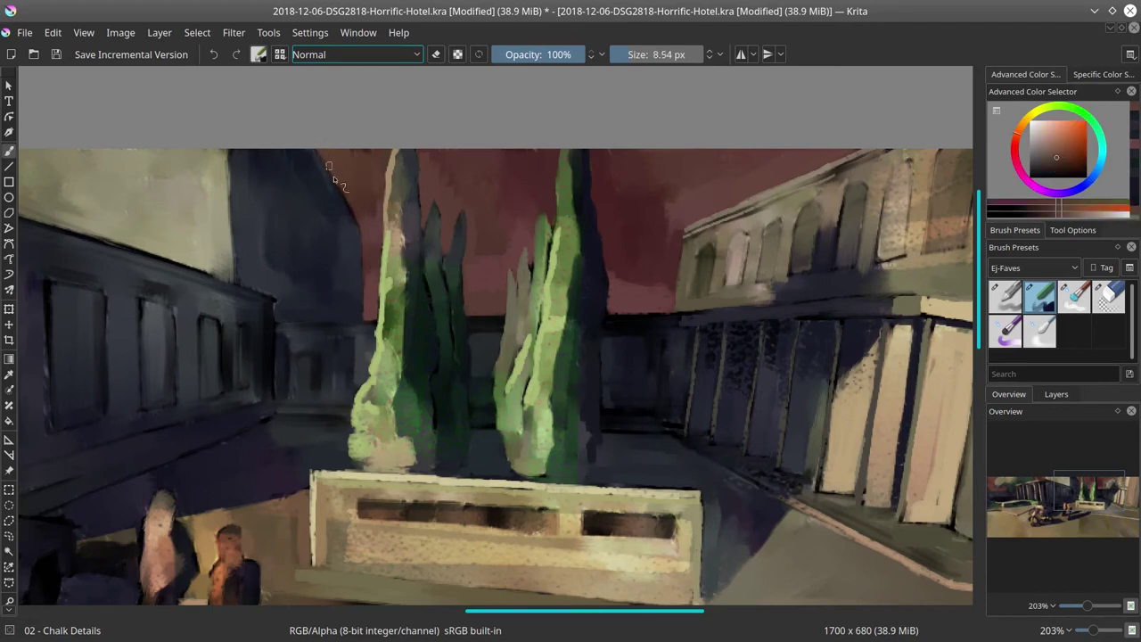
pyautogui.keyDown('ctrl'); pyautogui.click(361, 210); pyautogui.keyUp('ctrl')
# Sample several tones from the left building and dark wall, resizing the brush
pyautogui.keyDown('ctrl'); pyautogui.click(363, 244); pyautogui.keyUp('ctrl')
pyautogui.keyDown('ctrl'); pyautogui.click(392, 280); pyautogui.keyUp('ctrl')
pyautogui.moveTo(334, 252); pyautogui.dragTo(424, 305)
pyautogui.press(']')
pyautogui.press(']')
pyautogui.press(']')
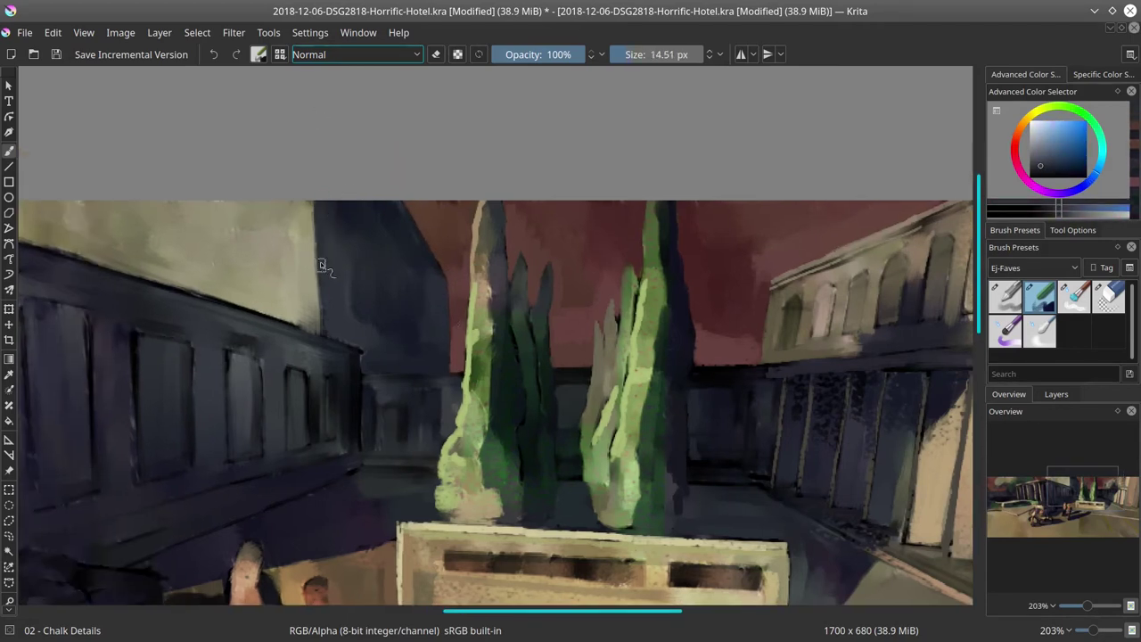
pyautogui.keyDown('ctrl'); pyautogui.click(320, 261); pyautogui.keyUp('ctrl')
pyautogui.keyDown('ctrl'); pyautogui.click(329, 311); pyautogui.keyUp('ctrl')
pyautogui.keyDown('ctrl'); pyautogui.click(347, 331); pyautogui.keyUp('ctrl')
pyautogui.keyDown('ctrl'); pyautogui.click(369, 338); pyautogui.keyUp('ctrl')
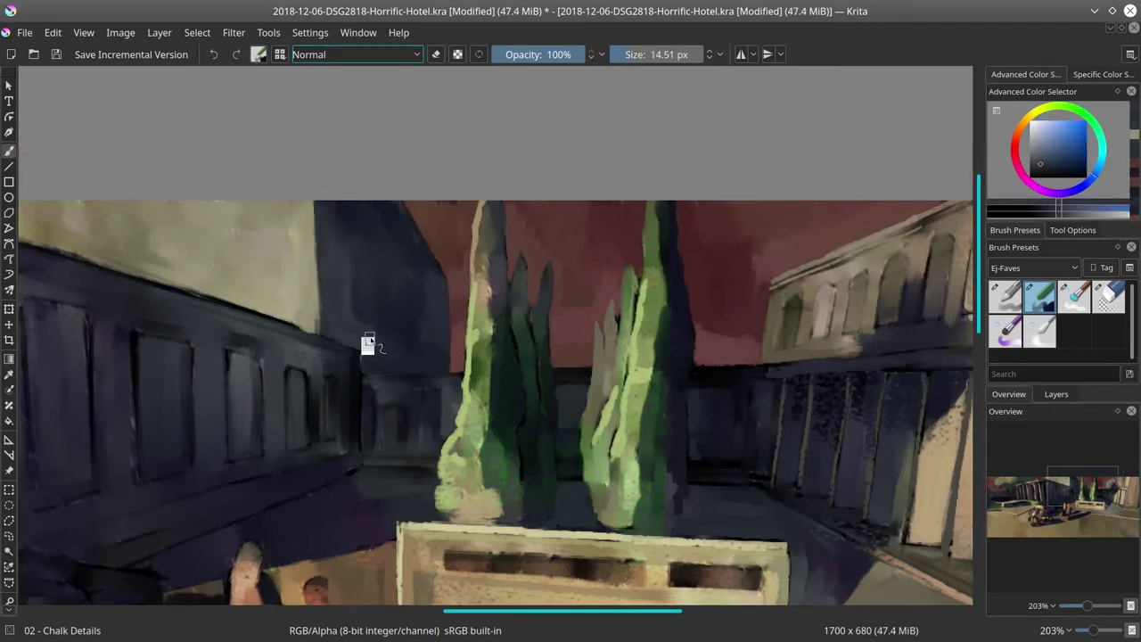
pyautogui.keyDown('ctrl'); pyautogui.click(367, 367); pyautogui.keyUp('ctrl')
pyautogui.keyDown('ctrl'); pyautogui.click(368, 369); pyautogui.keyUp('ctrl')
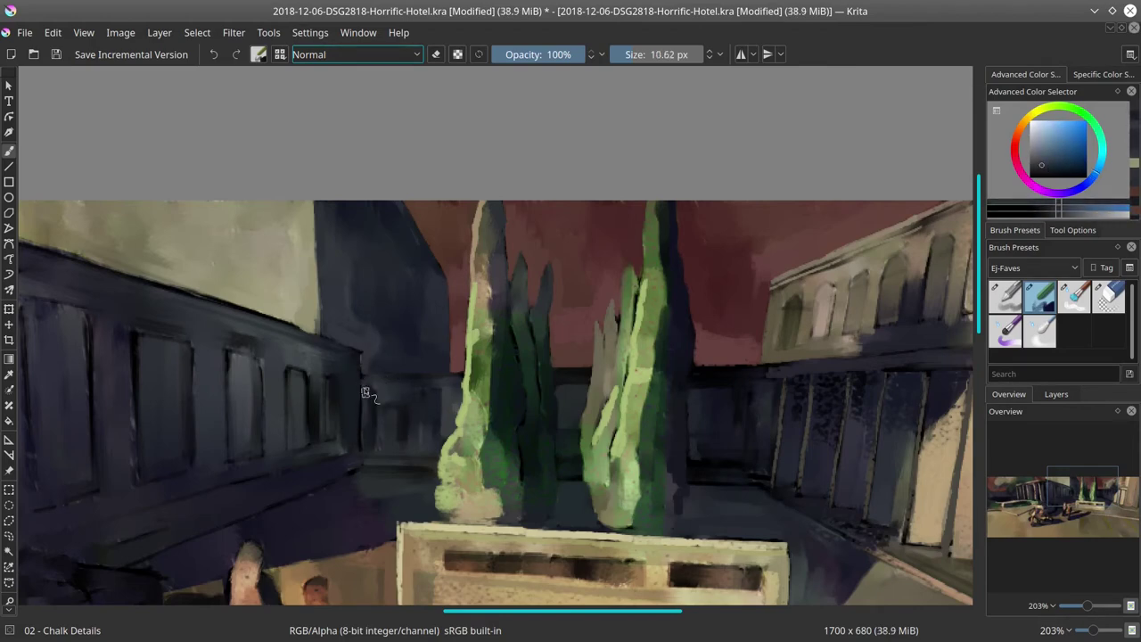
pyautogui.press('[')
pyautogui.press('[')
# Paint a thin light highlight line along the carriage's top edge with a fine brush
pyautogui.moveTo(362, 459)
pyautogui.mouseDown()
pyautogui.moveTo(276, 495)
pyautogui.moveTo(758, 286)
pyautogui.moveTo(570, 370)
pyautogui.mouseUp()
pyautogui.keyDown('ctrl'); pyautogui.click(553, 365); pyautogui.keyUp('ctrl')
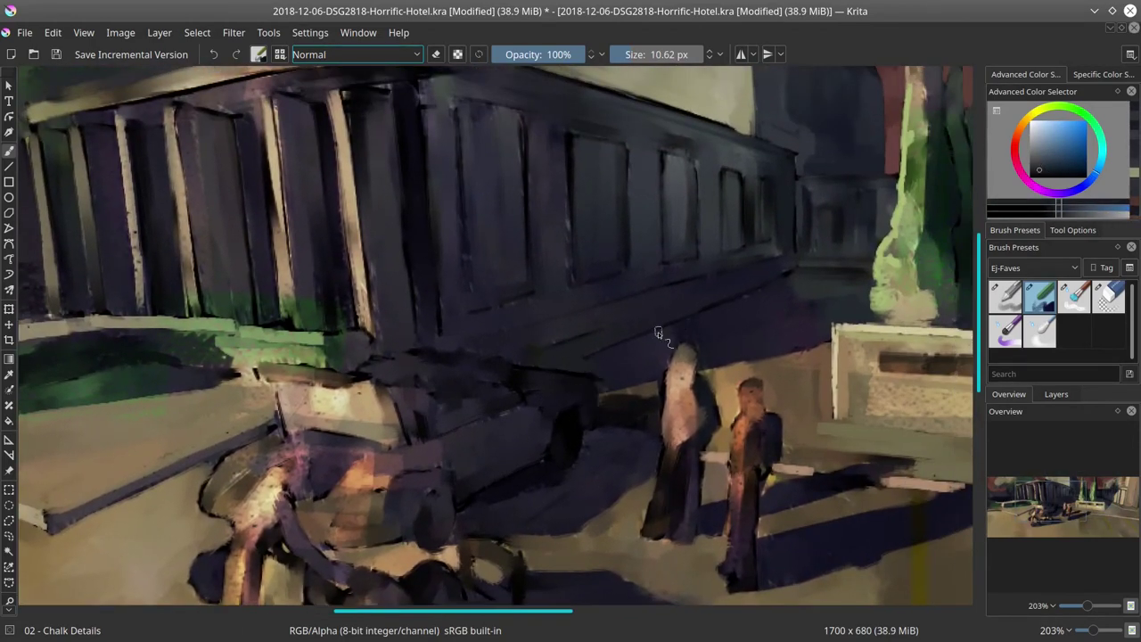
pyautogui.keyDown('ctrl'); pyautogui.click(659, 332); pyautogui.keyUp('ctrl')
pyautogui.press('[')
pyautogui.press('[')
pyautogui.press('[')
pyautogui.moveTo(659, 331); pyautogui.dragTo(646, 337)
pyautogui.moveTo(567, 363); pyautogui.dragTo(731, 299)
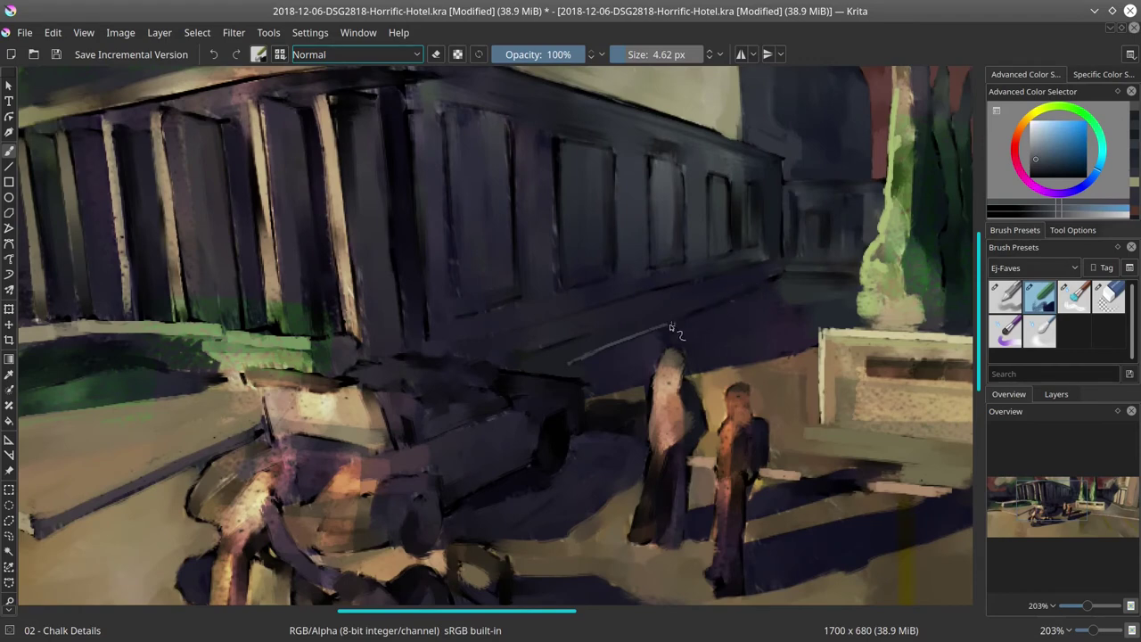
pyautogui.moveTo(670, 326); pyautogui.dragTo(788, 277)
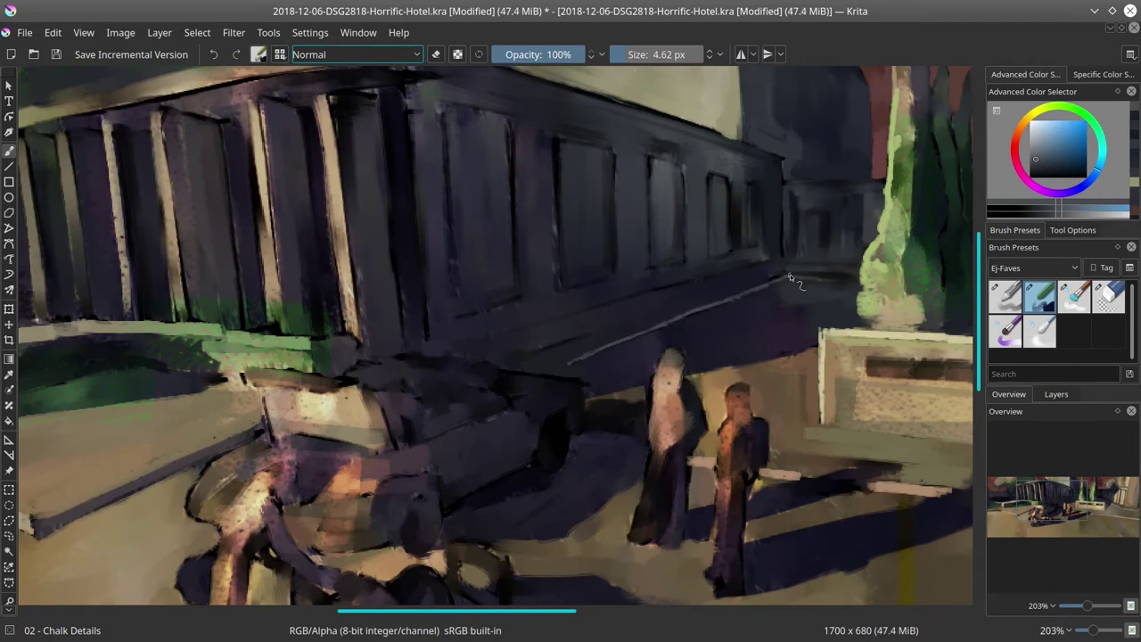
pyautogui.moveTo(729, 314)
pyautogui.mouseDown()
pyautogui.moveTo(729, 339)
pyautogui.moveTo(669, 276)
pyautogui.moveTo(674, 264)
pyautogui.moveTo(616, 265)
pyautogui.mouseUp()
# Zoom onto the colonnaded building and sample purple and blue-grey tones from its wall
pyautogui.keyDown('ctrl'); pyautogui.click(653, 268); pyautogui.keyUp('ctrl')
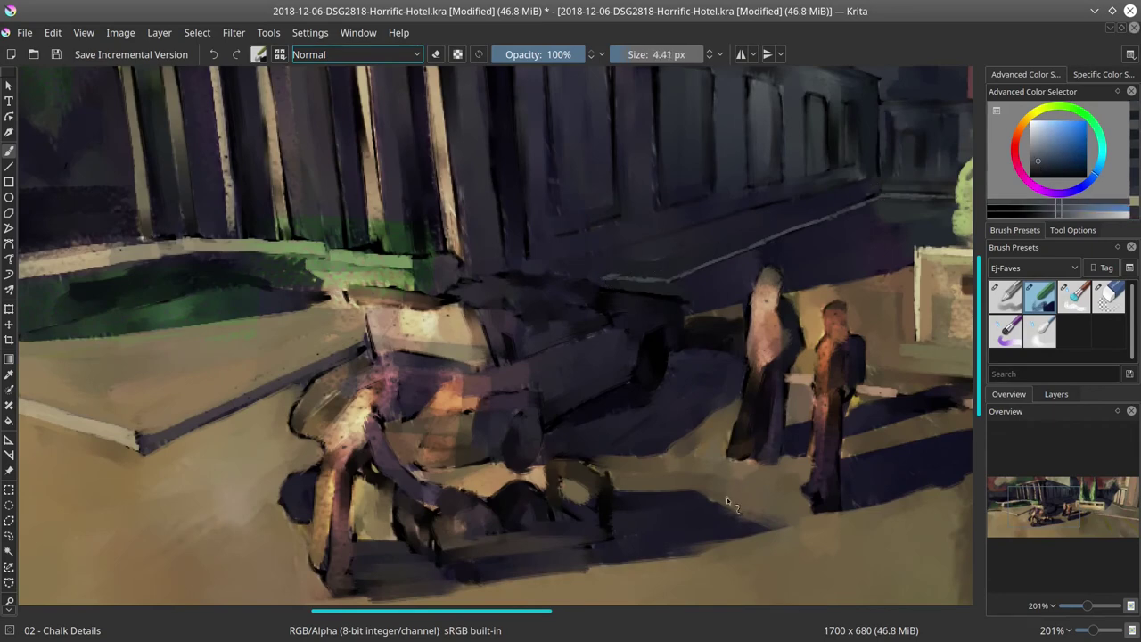
pyautogui.moveTo(726, 497)
pyautogui.mouseDown()
pyautogui.moveTo(723, 178)
pyautogui.moveTo(721, 194)
pyautogui.moveTo(785, 279)
pyautogui.mouseUp()
pyautogui.keyDown('ctrl'); pyautogui.click(721, 194); pyautogui.keyUp('ctrl')
pyautogui.keyDown('ctrl'); pyautogui.click(721, 194); pyautogui.keyUp('ctrl')
pyautogui.moveTo(606, 221)
pyautogui.mouseDown()
pyautogui.moveTo(446, 208)
pyautogui.moveTo(571, 233)
pyautogui.mouseUp()
pyautogui.keyDown('ctrl'); pyautogui.click(521, 223); pyautogui.keyUp('ctrl')
# Paint the back wall's pale beige over the reddish roof corner
pyautogui.keyDown('ctrl'); pyautogui.click(624, 258); pyautogui.keyUp('ctrl')
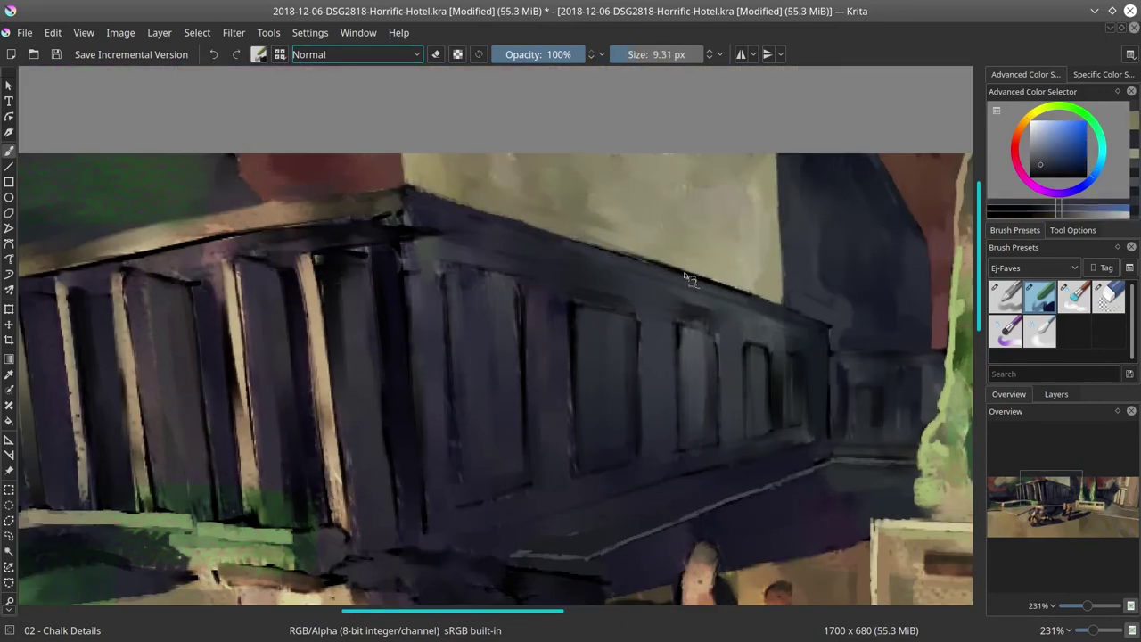
pyautogui.keyDown('ctrl'); pyautogui.click(689, 280); pyautogui.keyUp('ctrl')
pyautogui.keyDown('ctrl'); pyautogui.click(766, 307); pyautogui.keyUp('ctrl')
pyautogui.keyDown('ctrl'); pyautogui.click(393, 161); pyautogui.keyUp('ctrl')
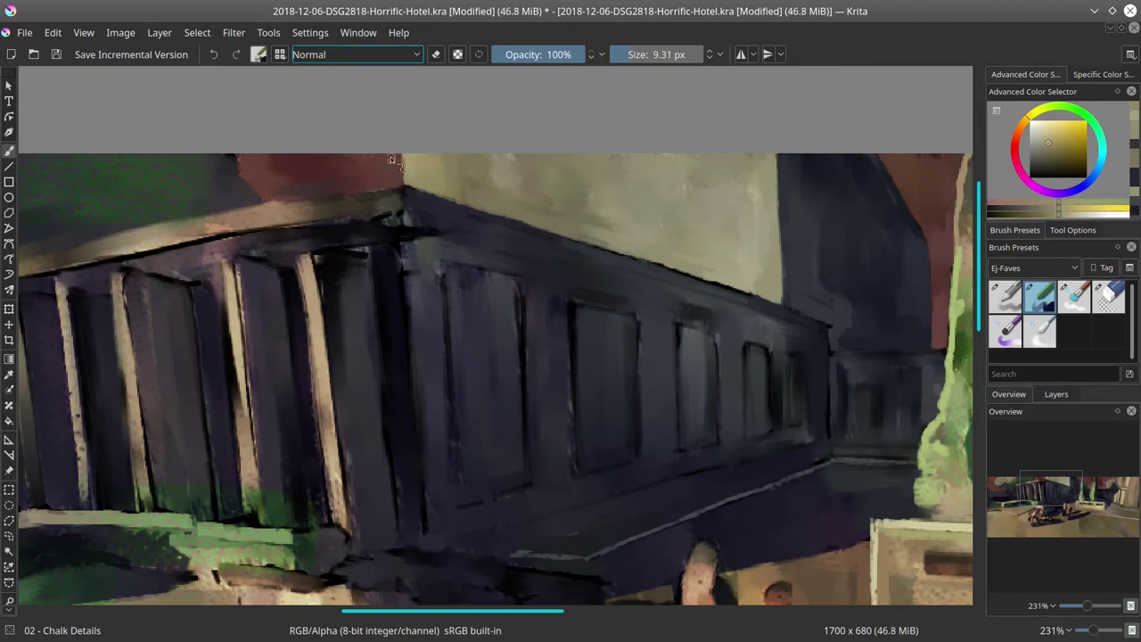
pyautogui.moveTo(392, 161)
pyautogui.mouseDown()
pyautogui.moveTo(398, 189)
pyautogui.moveTo(419, 195)
pyautogui.mouseUp()
# Paint a dark blue-grey line along the roof edge and a short dark stroke at the roof
pyautogui.keyDown('ctrl'); pyautogui.click(425, 240); pyautogui.keyUp('ctrl')
pyautogui.keyDown('ctrl'); pyautogui.click(329, 227); pyautogui.keyUp('ctrl')
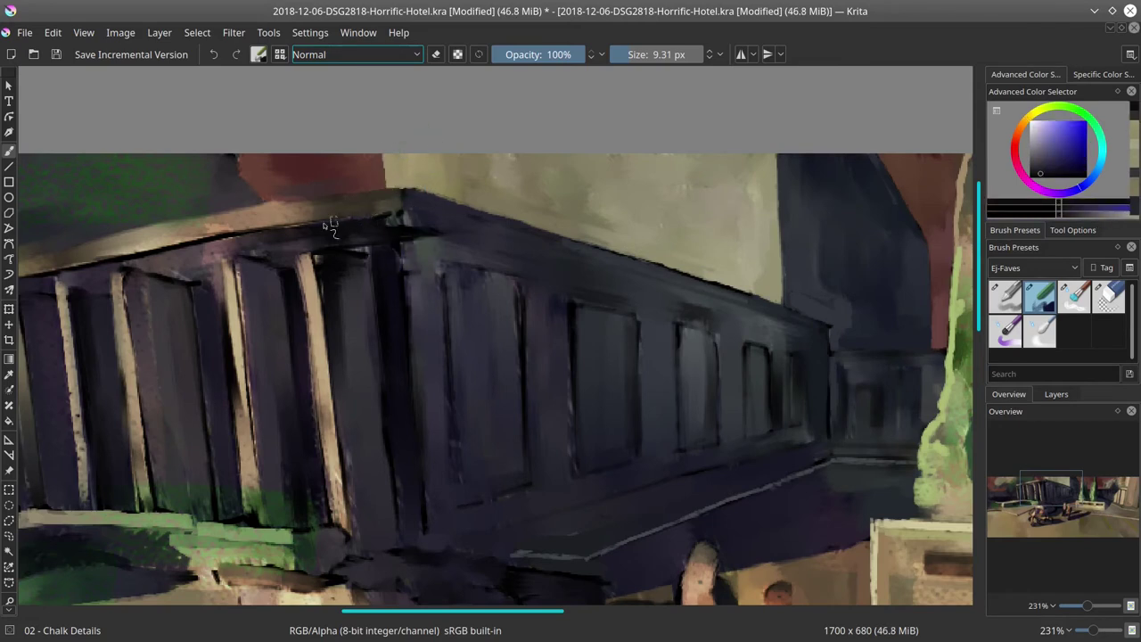
pyautogui.moveTo(329, 228); pyautogui.dragTo(401, 221)
pyautogui.keyDown('ctrl'); pyautogui.click(413, 184); pyautogui.keyUp('ctrl')
pyautogui.press(']')
pyautogui.moveTo(433, 156)
pyautogui.mouseDown()
pyautogui.moveTo(436, 192)
pyautogui.moveTo(414, 183)
pyautogui.moveTo(428, 164)
pyautogui.moveTo(437, 249)
pyautogui.mouseUp()
# Add a lighter vertical stroke on the building's wall corner with a larger brush
pyautogui.press(']')
pyautogui.press(']')
pyautogui.press(']')
pyautogui.press(']')
pyautogui.keyDown('ctrl'); pyautogui.click(428, 214); pyautogui.keyUp('ctrl')
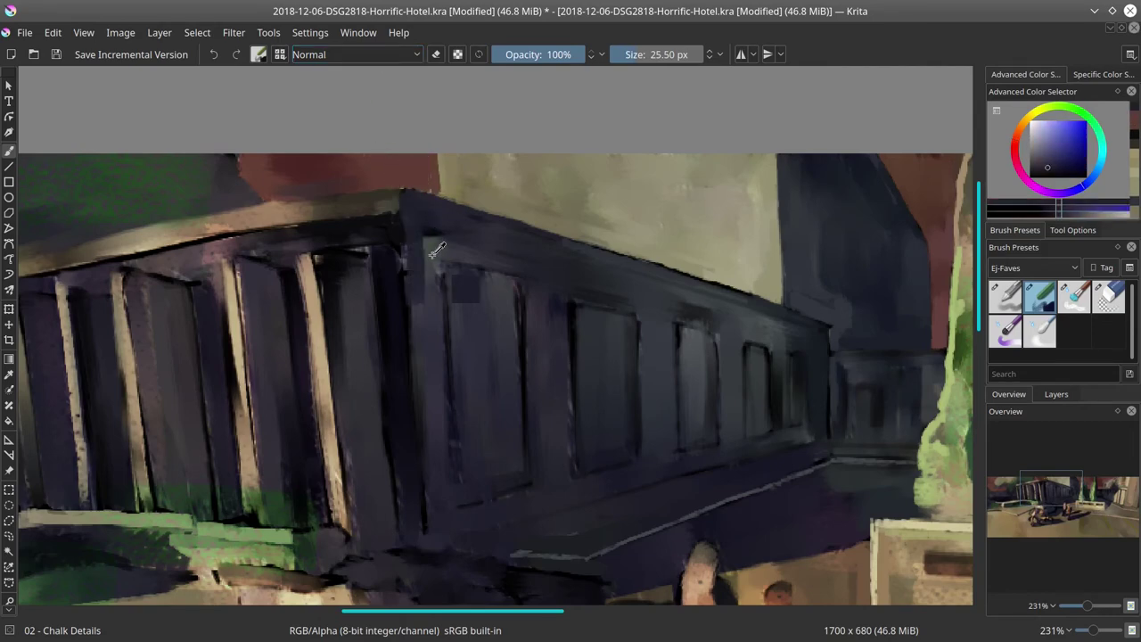
pyautogui.keyDown('ctrl'); pyautogui.click(427, 267); pyautogui.keyUp('ctrl')
pyautogui.moveTo(418, 329); pyautogui.dragTo(409, 198)
pyautogui.keyDown('ctrl'); pyautogui.click(424, 212); pyautogui.keyUp('ctrl')
pyautogui.press('[')
pyautogui.press('[')
pyautogui.press('[')
pyautogui.keyDown('ctrl'); pyautogui.click(427, 179); pyautogui.keyUp('ctrl')
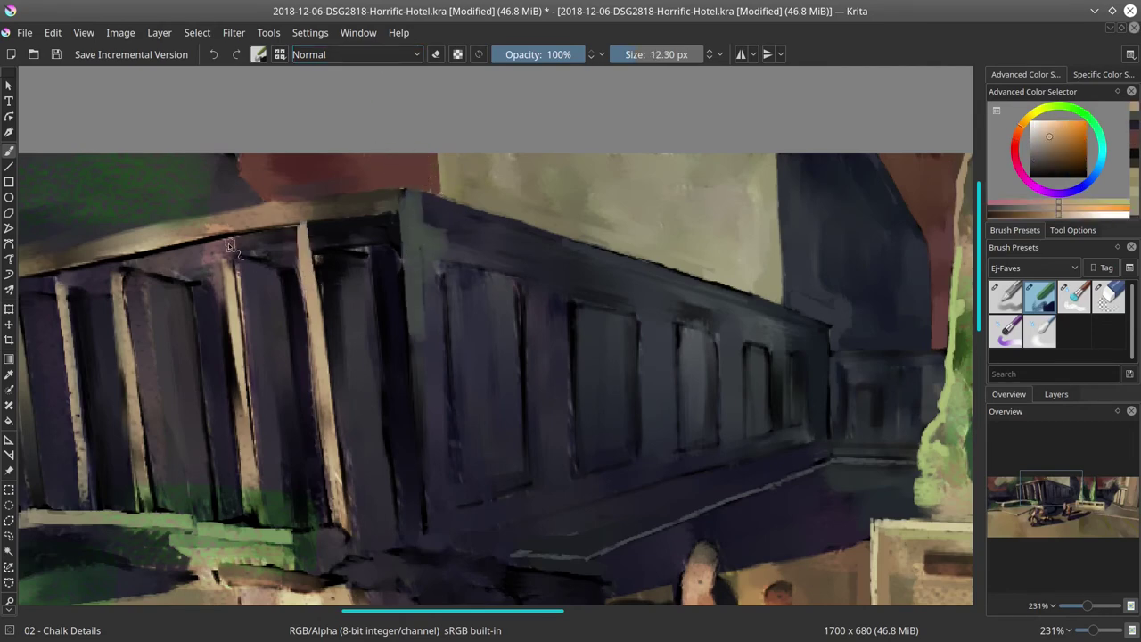
# Reveal more colonnade posts and paint a grey-purple corner stroke on the colonnade
pyautogui.scroll(-4, 290, 283)
pyautogui.keyDown('ctrl'); pyautogui.click(350, 277); pyautogui.keyUp('ctrl')
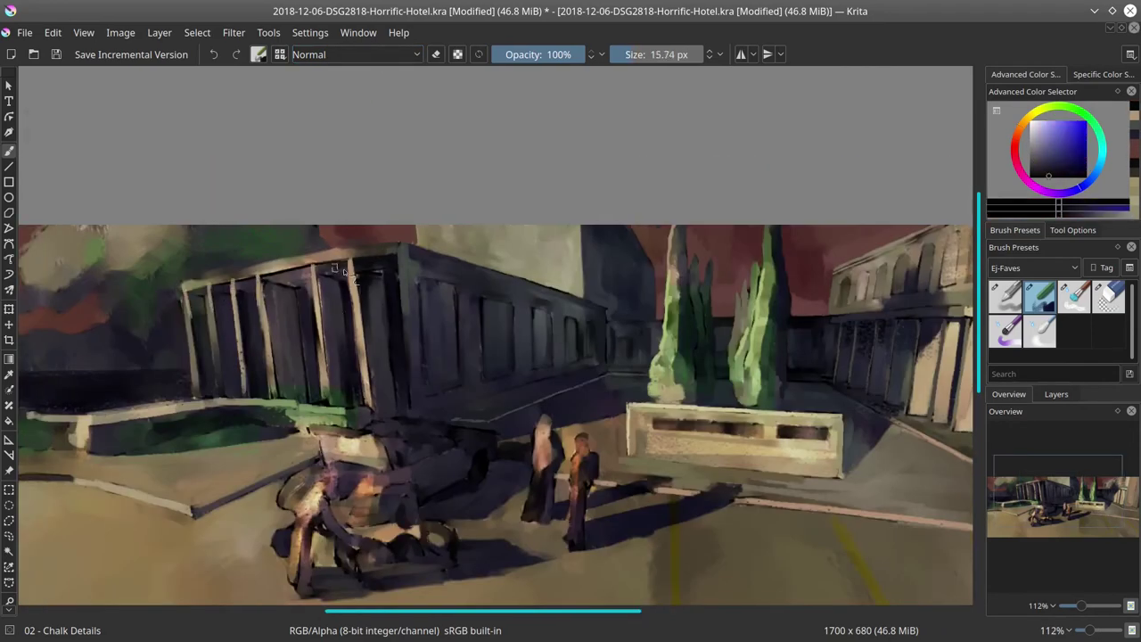
pyautogui.press('[')
pyautogui.scroll(5, 389, 298)
pyautogui.keyDown('ctrl'); pyautogui.click(398, 218); pyautogui.keyUp('ctrl')
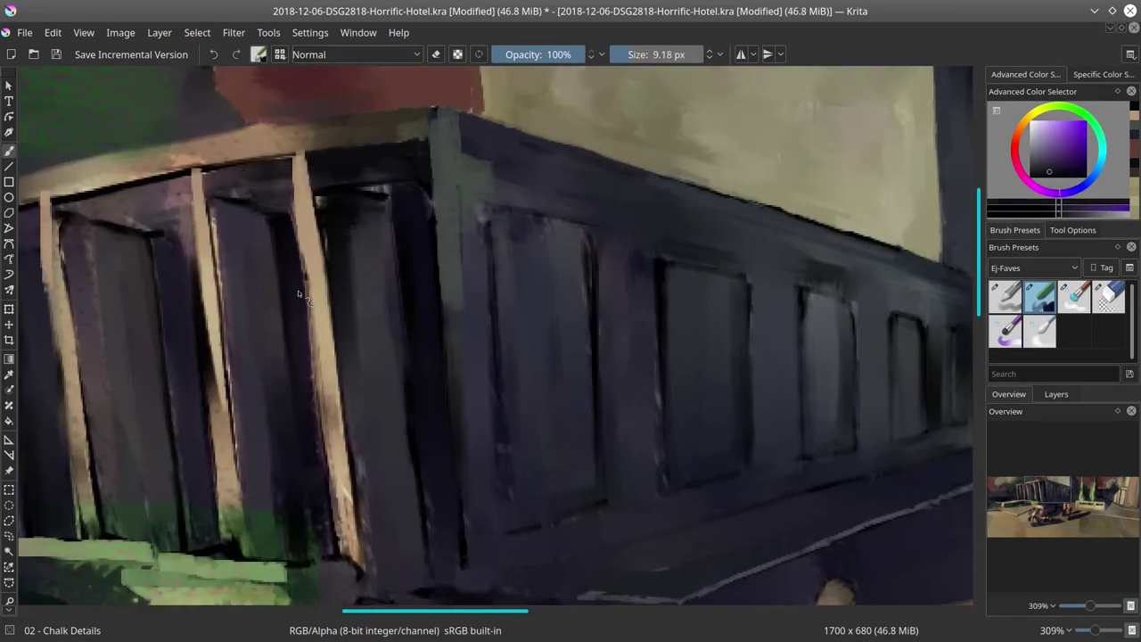
pyautogui.press(']')
pyautogui.moveTo(354, 227); pyautogui.dragTo(443, 224)
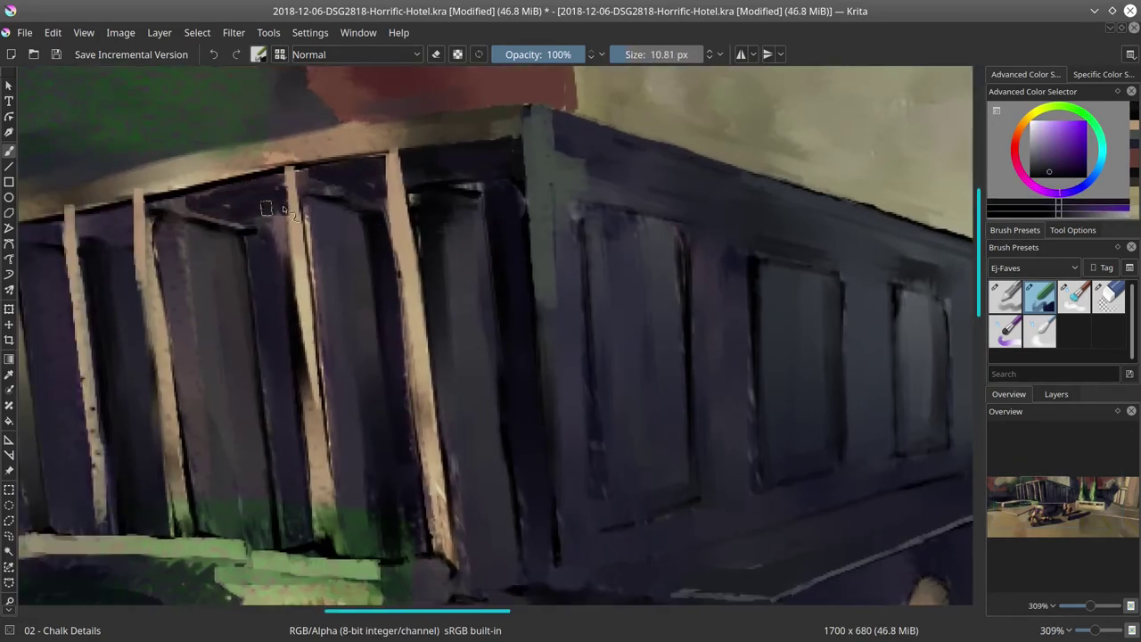
pyautogui.moveTo(106, 225); pyautogui.dragTo(230, 219)
pyautogui.keyDown('ctrl'); pyautogui.click(419, 187); pyautogui.keyUp('ctrl')
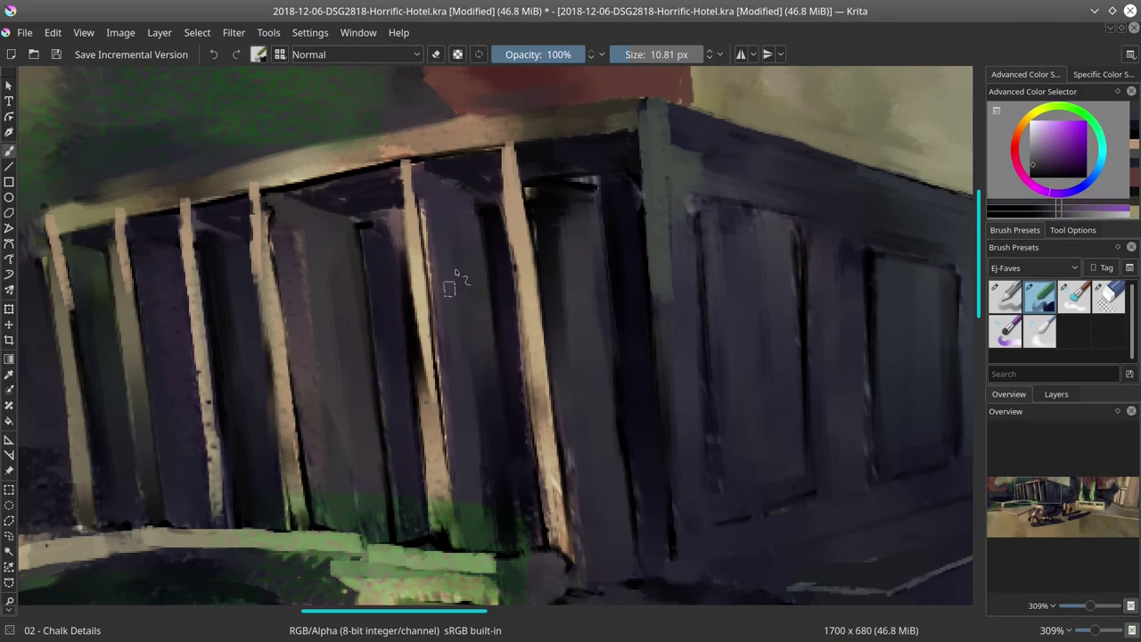
pyautogui.moveTo(595, 186)
pyautogui.mouseDown()
pyautogui.moveTo(527, 168)
pyautogui.moveTo(538, 283)
pyautogui.mouseUp()
# Sample a peach tone for the posts and enlarge the brush
pyautogui.keyDown('ctrl'); pyautogui.click(634, 175); pyautogui.keyUp('ctrl')
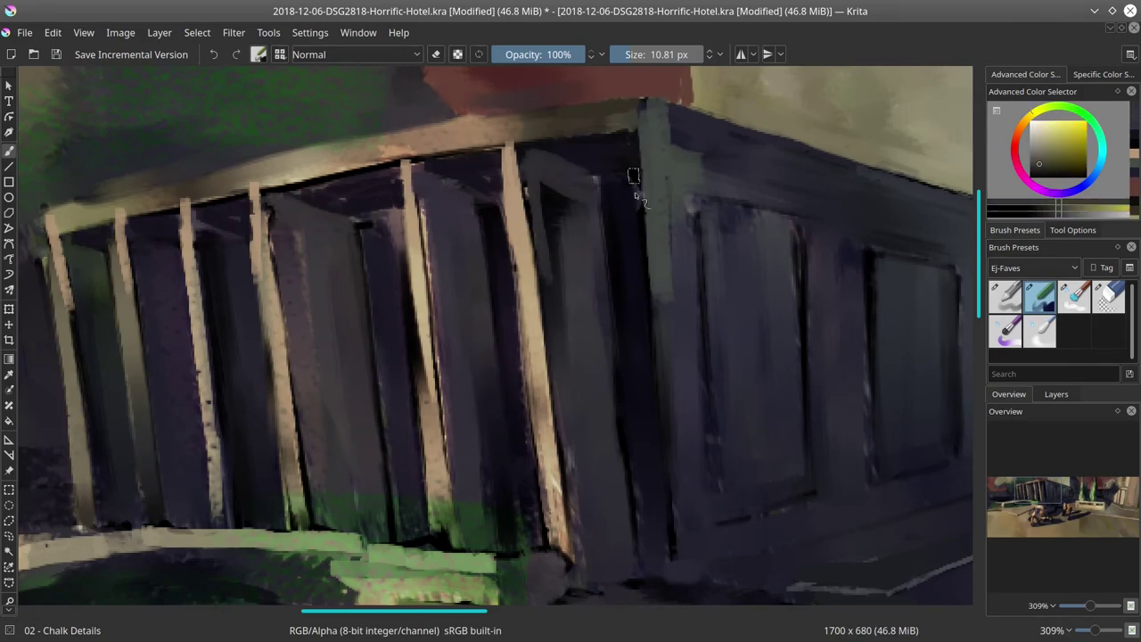
pyautogui.scroll(-4, 637, 179)
pyautogui.press(']')
pyautogui.press(']')
pyautogui.press(']')
pyautogui.press(']')
# Paint a light stroke down one post, then pick a dark blue with a smaller brush
pyautogui.moveTo(657, 179); pyautogui.dragTo(669, 385)
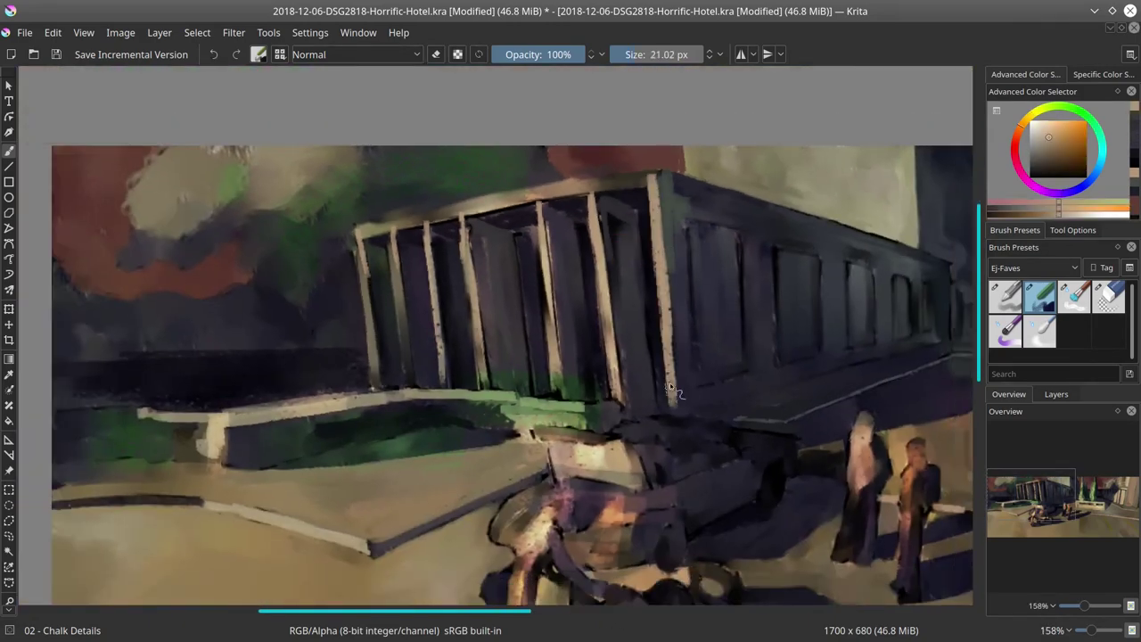
pyautogui.keyDown('ctrl'); pyautogui.click(666, 388); pyautogui.keyUp('ctrl')
pyautogui.press('[')
pyautogui.press('[')
pyautogui.press('[')
pyautogui.press('[')
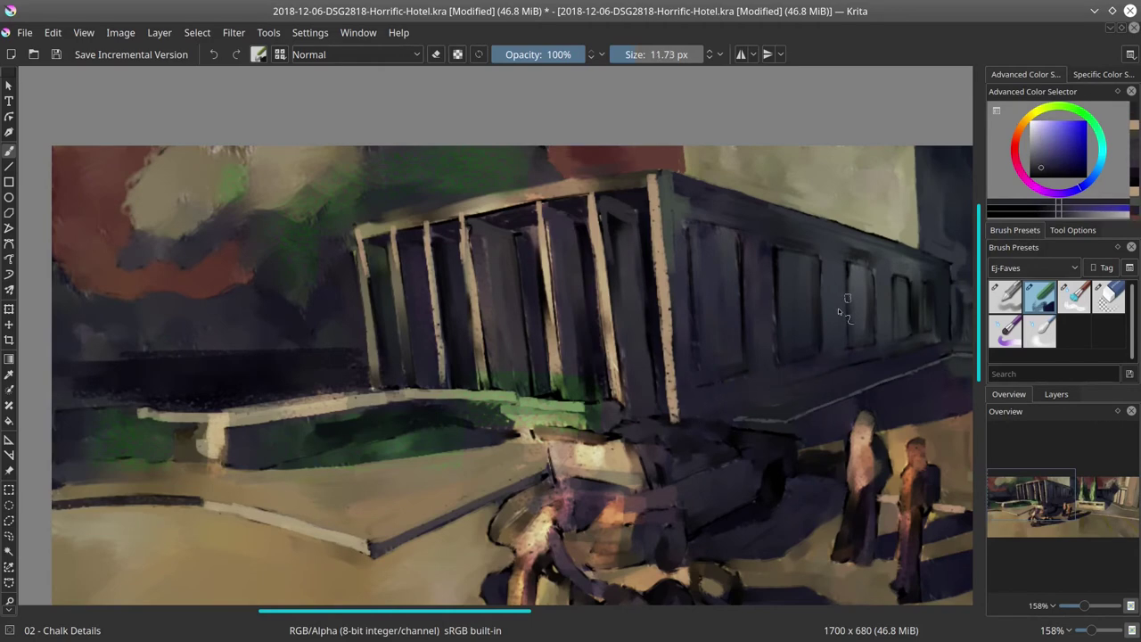
pyautogui.scroll(2, 765, 333)
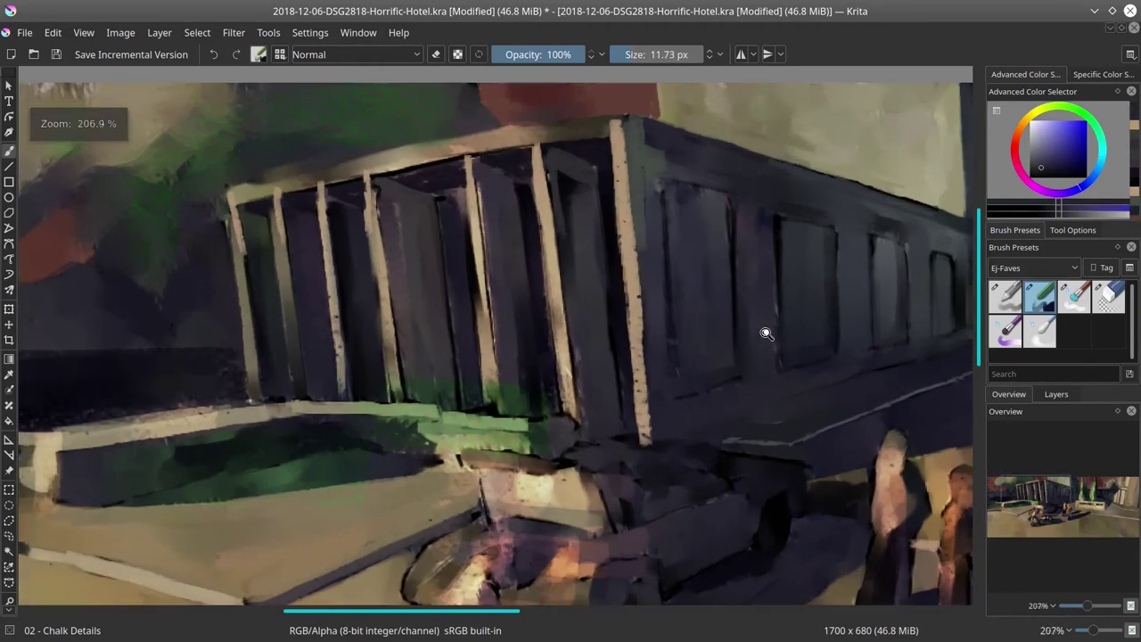
pyautogui.keyDown('ctrl'); pyautogui.click(730, 223); pyautogui.keyUp('ctrl')
# Move along the building's long wall and paint faint purple strokes between the pillars
pyautogui.moveTo(707, 243); pyautogui.dragTo(622, 233)
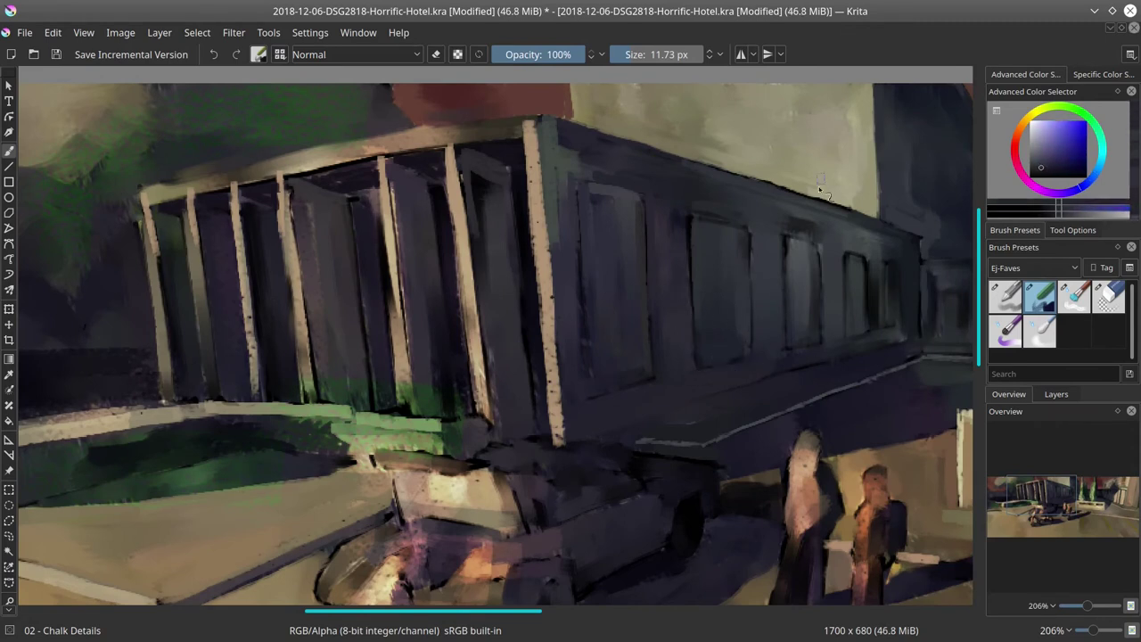
pyautogui.moveTo(808, 256)
pyautogui.mouseDown()
pyautogui.moveTo(743, 278)
pyautogui.moveTo(763, 313)
pyautogui.moveTo(803, 338)
pyautogui.moveTo(869, 276)
pyautogui.mouseUp()
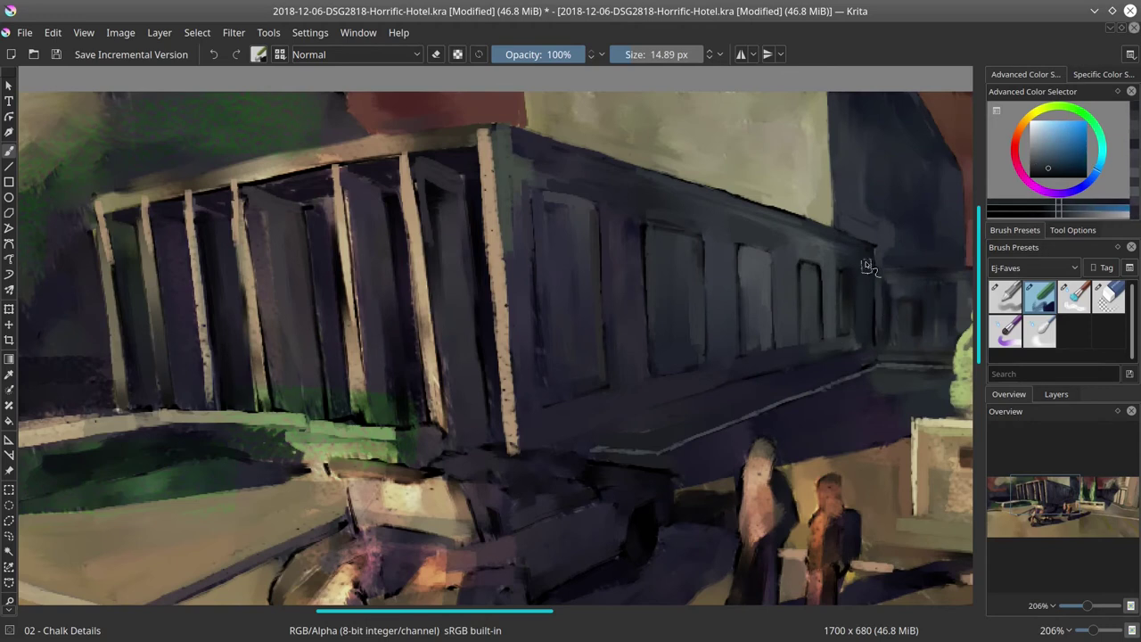
pyautogui.moveTo(486, 297); pyautogui.dragTo(579, 293)
pyautogui.keyDown('ctrl'); pyautogui.click(579, 293); pyautogui.keyUp('ctrl')
pyautogui.moveTo(489, 294); pyautogui.dragTo(481, 401)
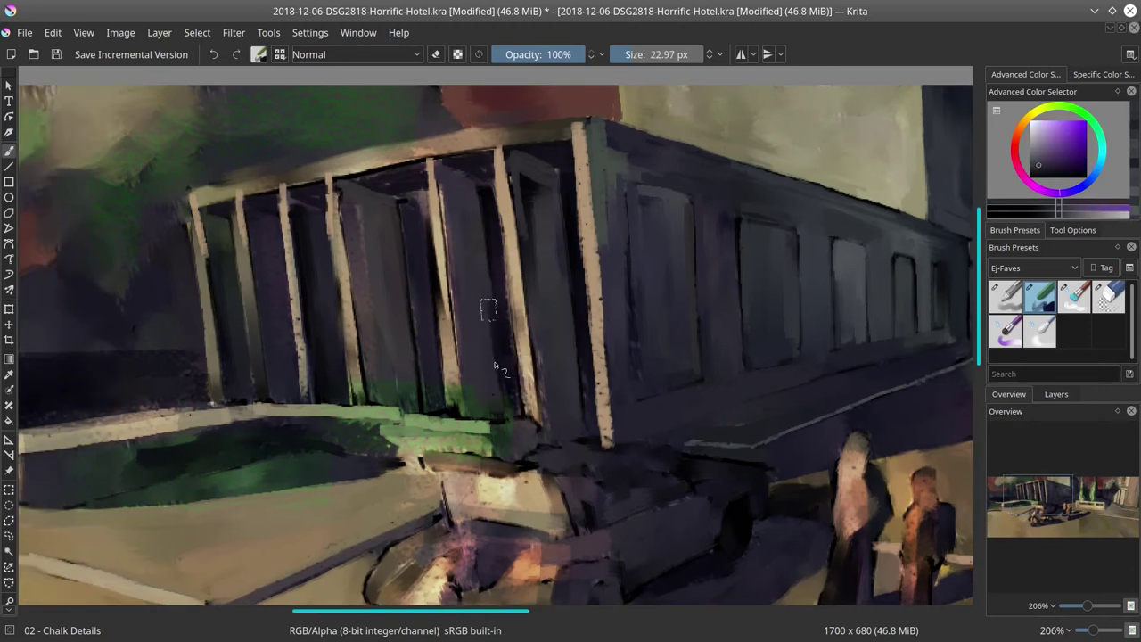
# Sample the pillar tan with a finer brush, then pick a dark blue-purple
pyautogui.keyDown('ctrl'); pyautogui.click(455, 281); pyautogui.keyUp('ctrl')
pyautogui.press('[')
pyautogui.press('[')
pyautogui.keyDown('ctrl'); pyautogui.click(503, 214); pyautogui.keyUp('ctrl')
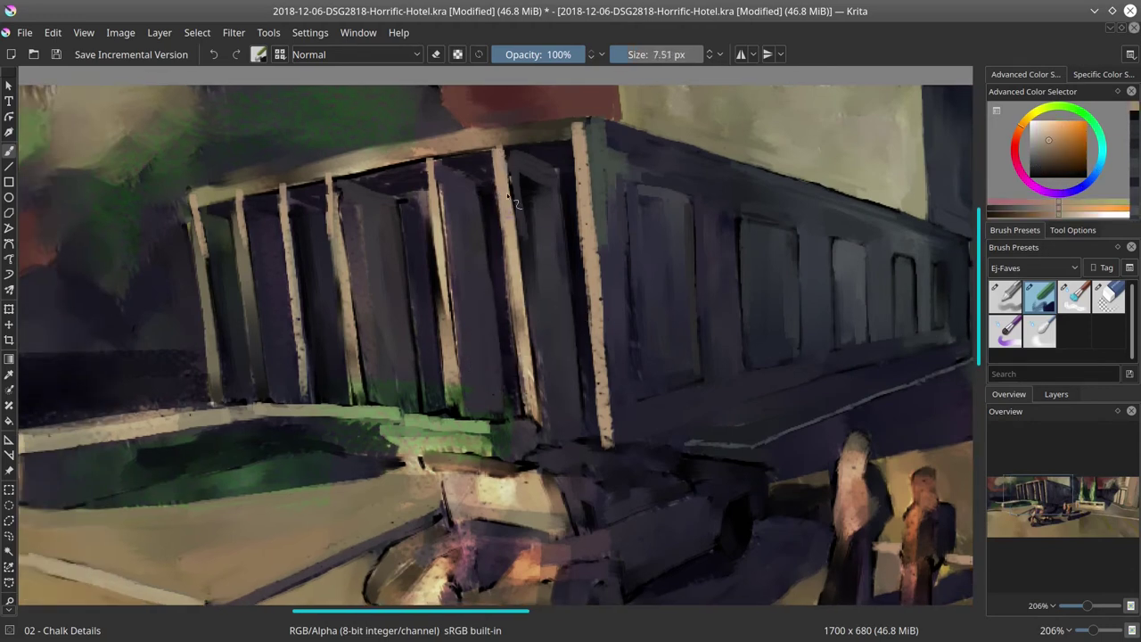
pyautogui.keyDown('ctrl'); pyautogui.click(506, 233); pyautogui.keyUp('ctrl')
pyautogui.keyDown('ctrl'); pyautogui.click(524, 323); pyautogui.keyUp('ctrl')
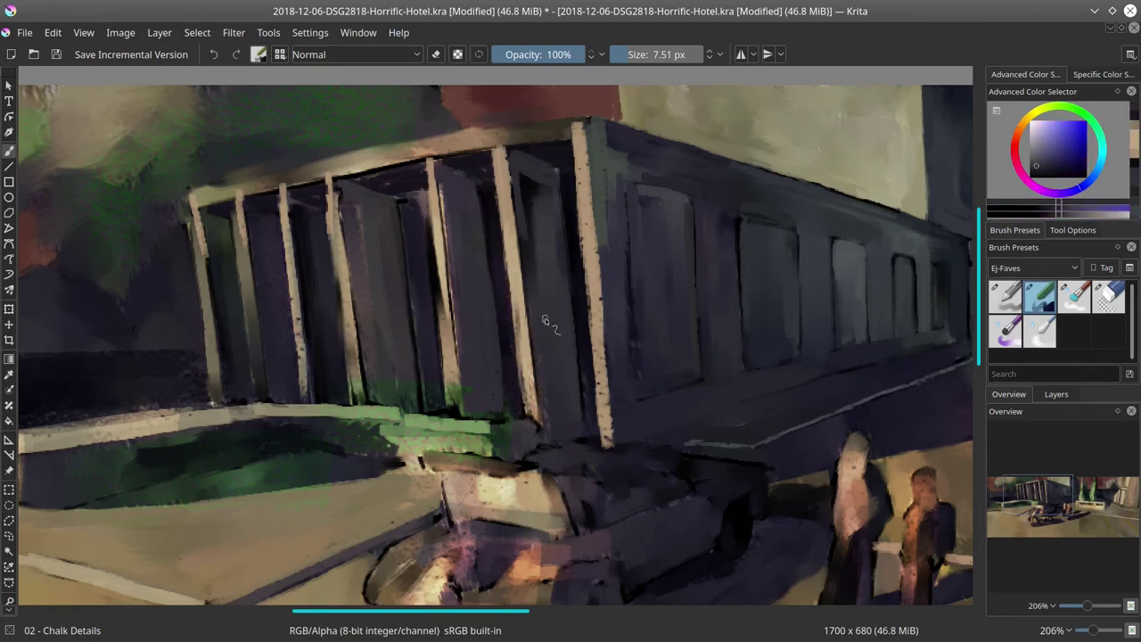
# Save the painting and sample a dark red and a yellowish tone
pyautogui.scroll(-6, 545, 321)
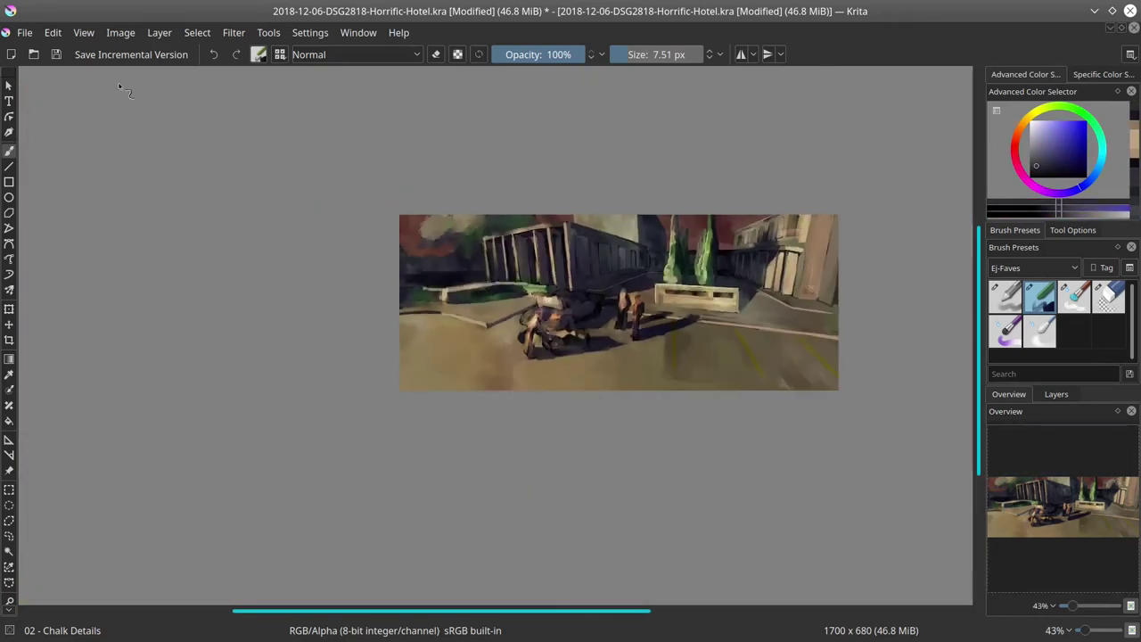
pyautogui.click(56, 55)
pyautogui.scroll(5, 615, 244)
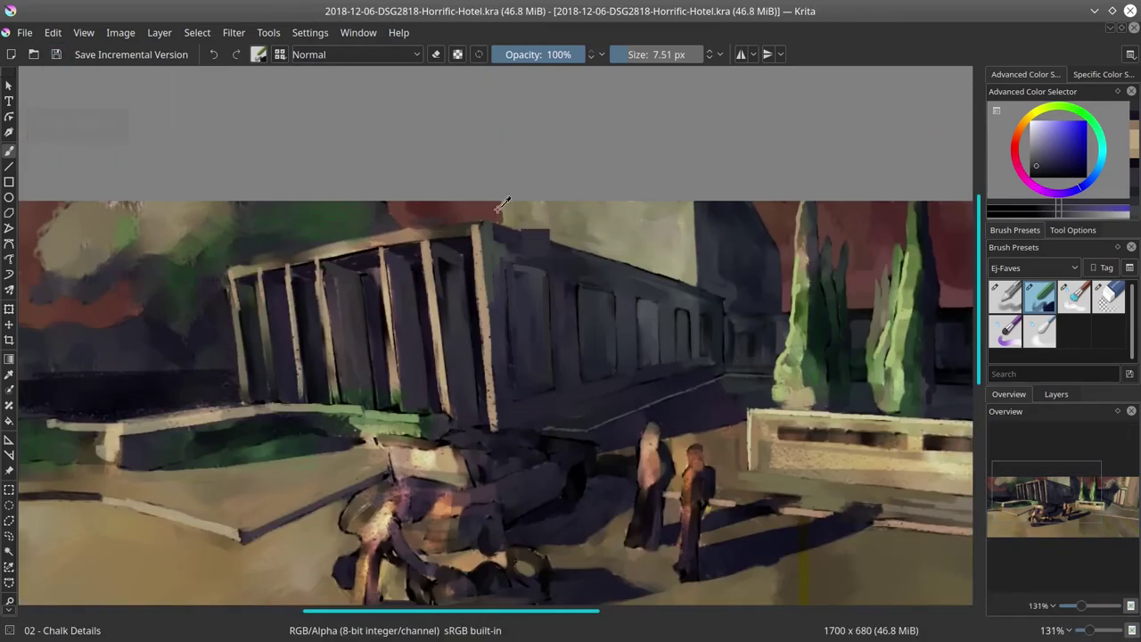
pyautogui.keyDown('ctrl'); pyautogui.click(503, 213); pyautogui.keyUp('ctrl')
pyautogui.click(510, 184)
pyautogui.scroll(-6, 628, 246)
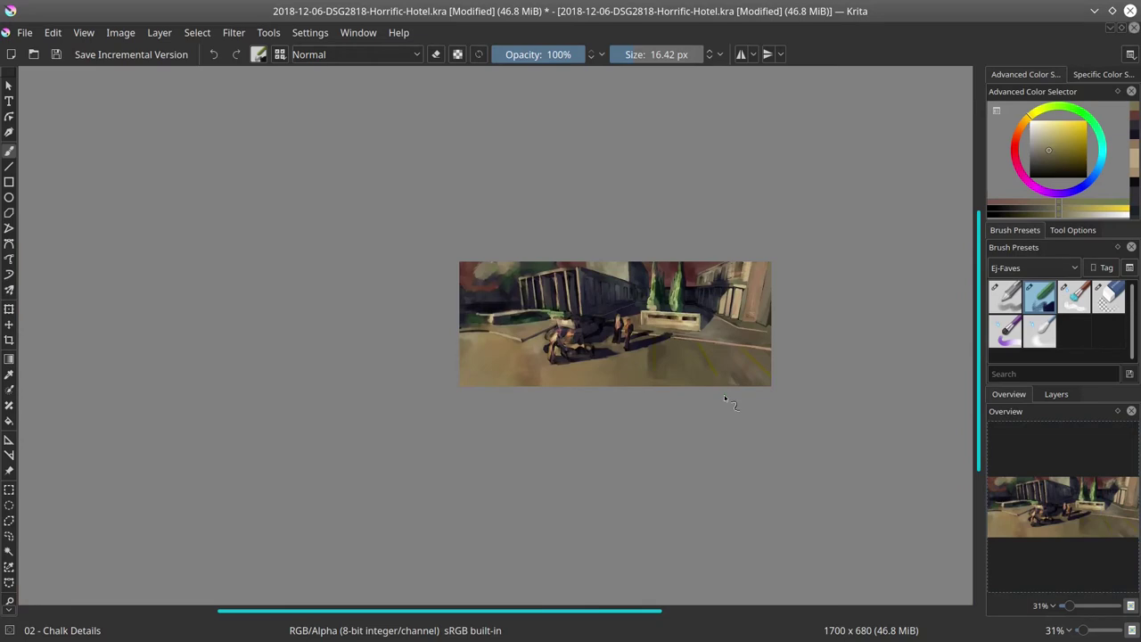
# Save again and mirror the canvas view horizontally from the View menu
pyautogui.click(56, 55)
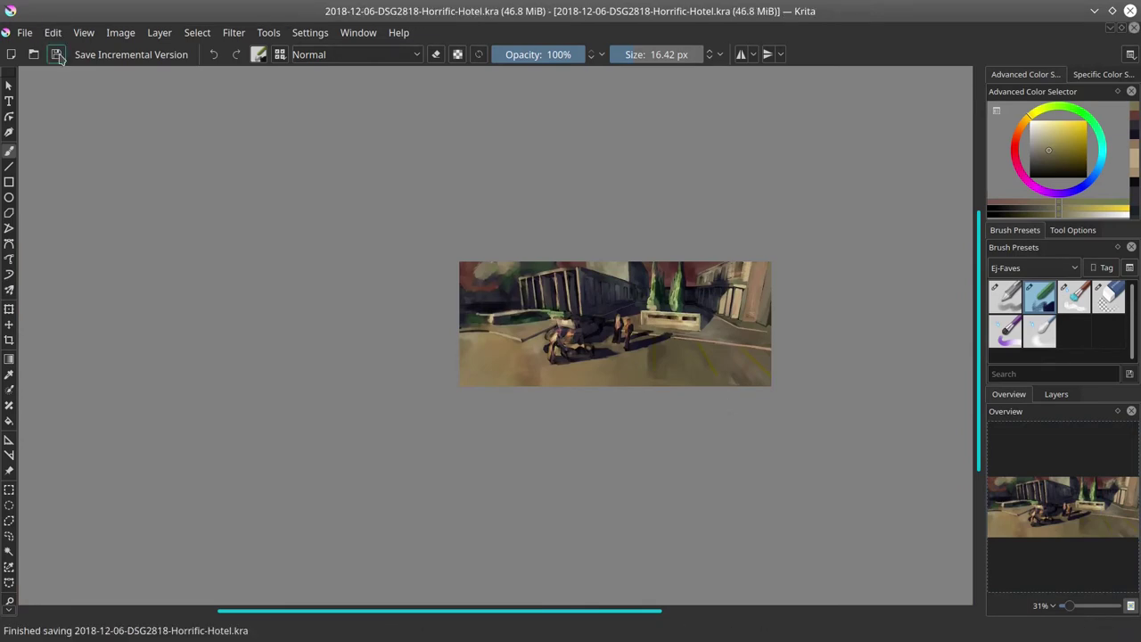
pyautogui.click(84, 32)
pyautogui.click(150, 212)
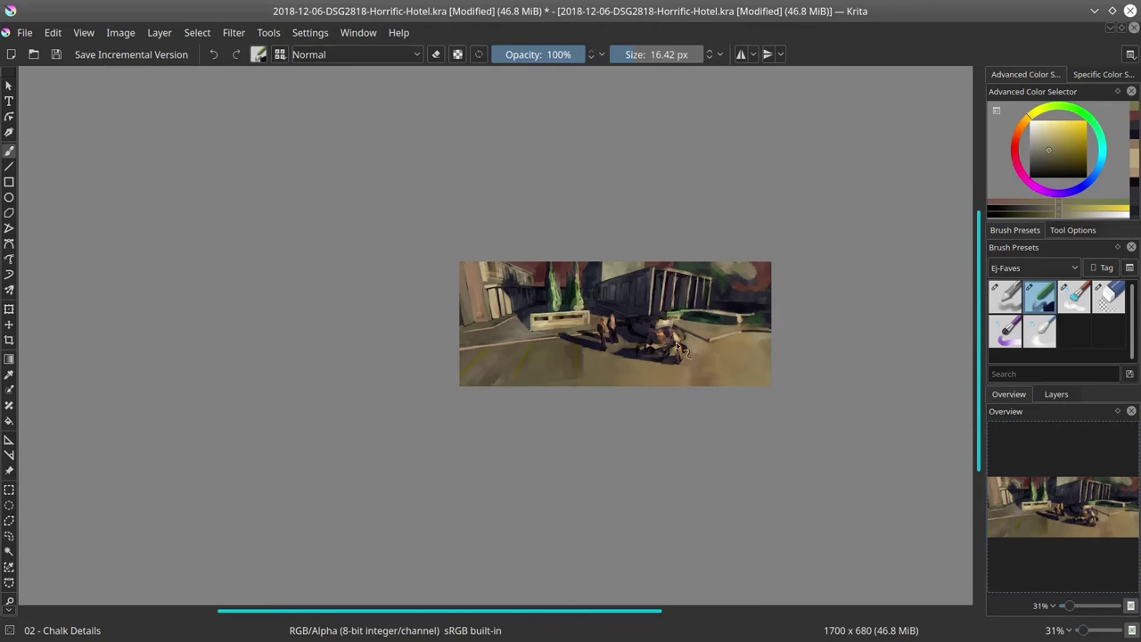
pyautogui.scroll(5, 515, 276)
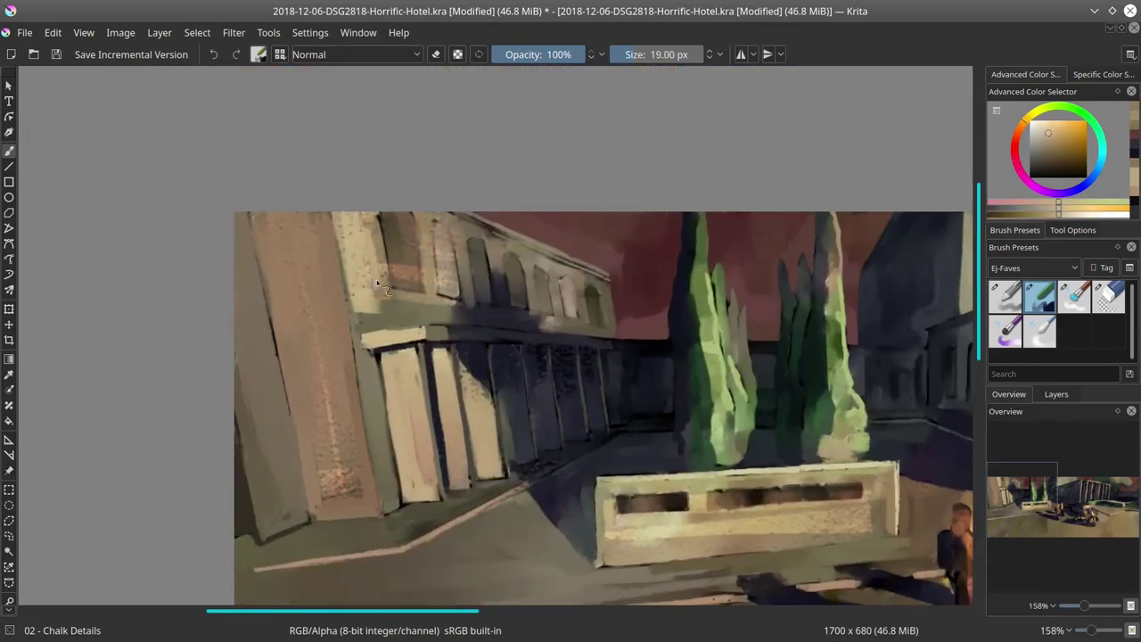
# Paint a light stroke along a colonnade pillar and dark purple over its lower part
pyautogui.moveTo(377, 284)
pyautogui.mouseDown()
pyautogui.moveTo(672, 412)
pyautogui.moveTo(565, 381)
pyautogui.mouseUp()
pyautogui.keyDown('ctrl'); pyautogui.click(584, 317); pyautogui.keyUp('ctrl')
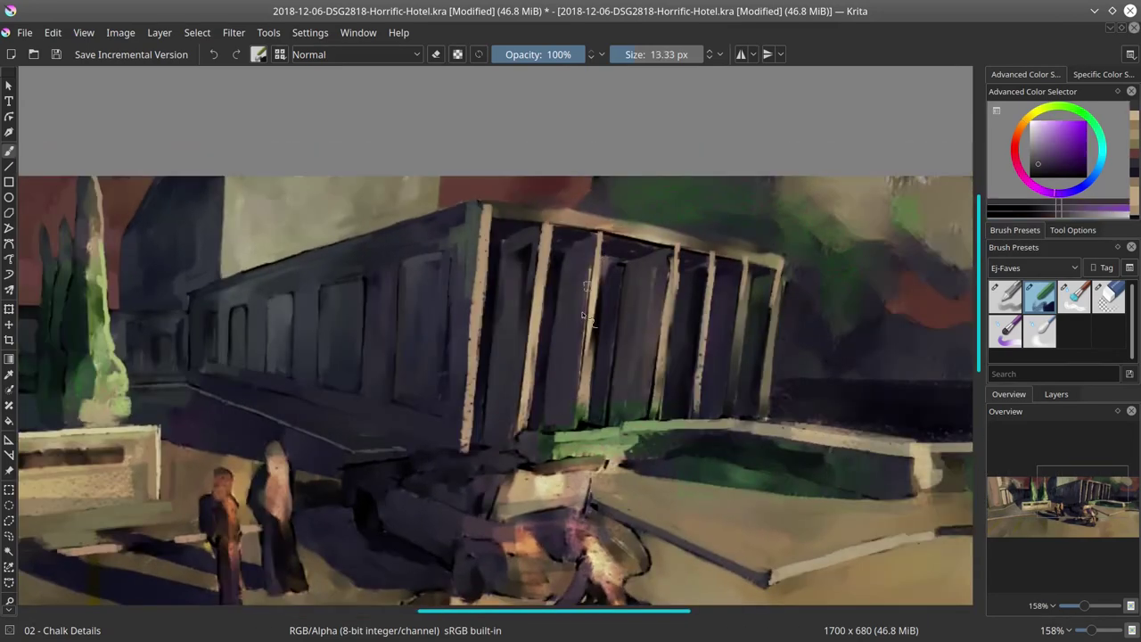
pyautogui.keyDown('ctrl'); pyautogui.click(583, 383); pyautogui.keyUp('ctrl')
pyautogui.press('[')
pyautogui.moveTo(595, 294); pyautogui.dragTo(579, 428)
pyautogui.keyDown('ctrl'); pyautogui.click(609, 269); pyautogui.keyUp('ctrl')
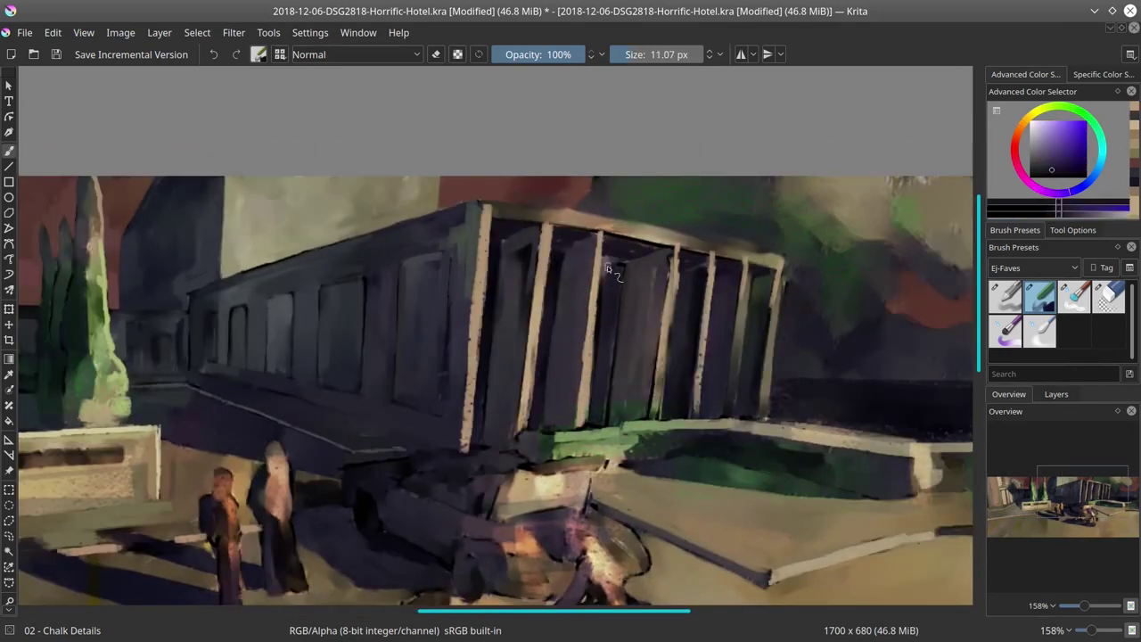
pyautogui.moveTo(590, 385)
pyautogui.mouseDown()
pyautogui.moveTo(600, 419)
pyautogui.moveTo(628, 417)
pyautogui.mouseUp()
# Repaint the pillar with short pink-lilac and light orange strokes using a smaller brush
pyautogui.keyDown('ctrl'); pyautogui.click(612, 431); pyautogui.keyUp('ctrl')
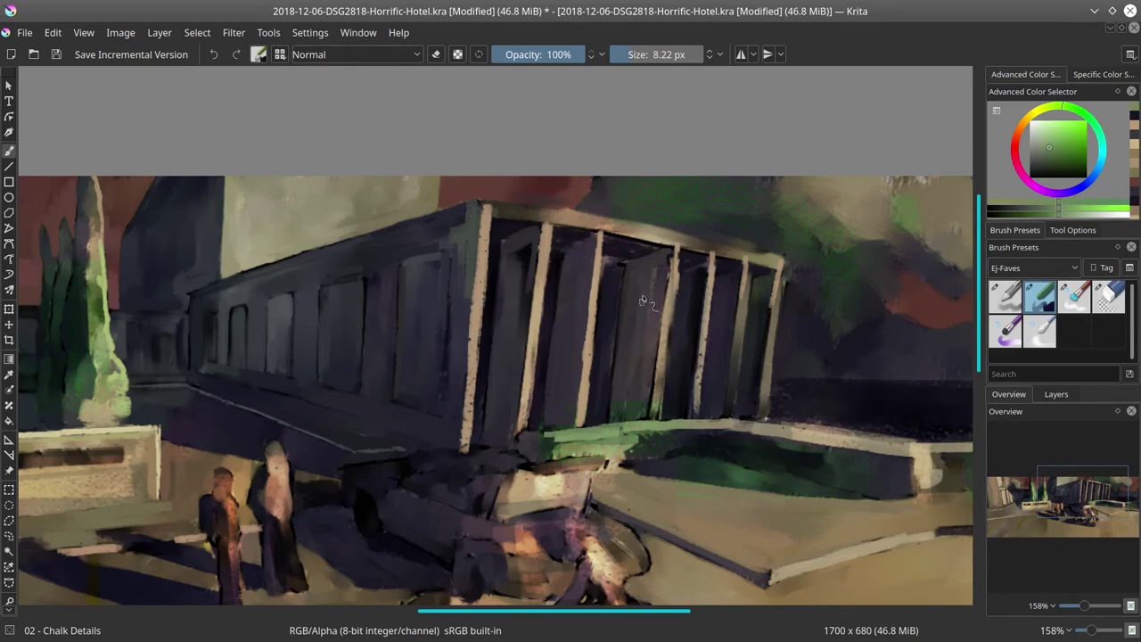
pyautogui.keyDown('ctrl'); pyautogui.click(615, 261); pyautogui.keyUp('ctrl')
pyautogui.keyDown('ctrl'); pyautogui.click(669, 267); pyautogui.keyUp('ctrl')
pyautogui.moveTo(669, 268)
pyautogui.mouseDown()
pyautogui.moveTo(657, 374)
pyautogui.moveTo(667, 294)
pyautogui.mouseUp()
pyautogui.keyDown('ctrl'); pyautogui.click(664, 348); pyautogui.keyUp('ctrl')
pyautogui.press('[')
pyautogui.press('[')
pyautogui.keyDown('ctrl'); pyautogui.click(668, 338); pyautogui.keyUp('ctrl')
pyautogui.keyDown('ctrl'); pyautogui.click(668, 338); pyautogui.keyUp('ctrl')
pyautogui.keyDown('ctrl'); pyautogui.click(659, 348); pyautogui.keyUp('ctrl')
pyautogui.moveTo(657, 347); pyautogui.dragTo(656, 381)
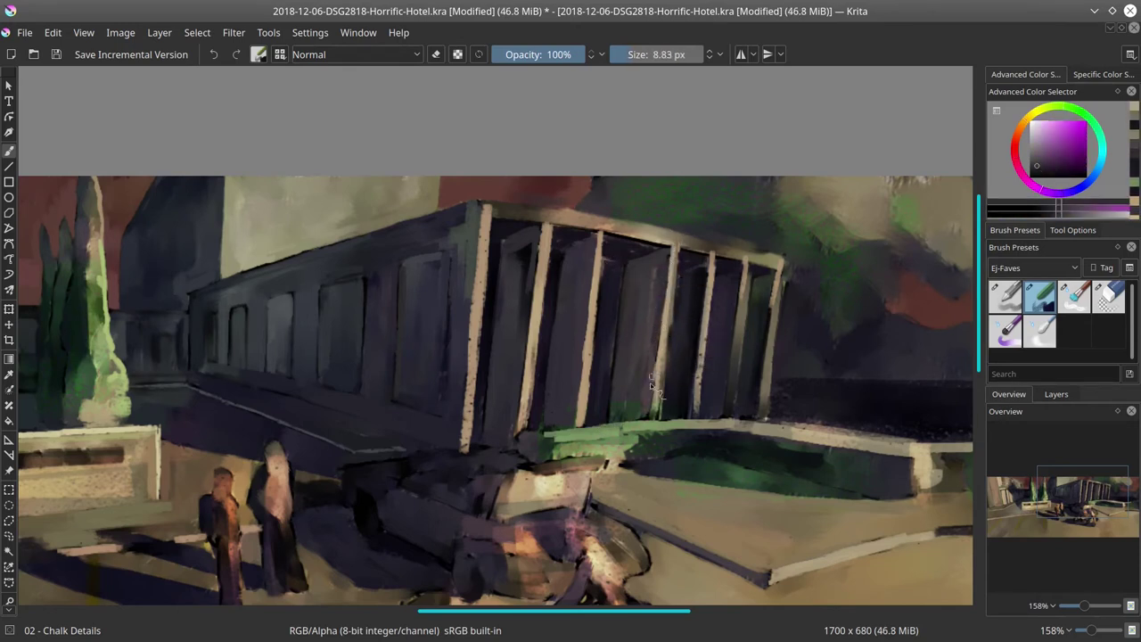
pyautogui.keyDown('ctrl'); pyautogui.click(660, 321); pyautogui.keyUp('ctrl')
pyautogui.moveTo(659, 321); pyautogui.dragTo(655, 401)
# Sample dark purple, top-beam and teal tones while fine-tuning the brush size
pyautogui.keyDown('ctrl'); pyautogui.click(651, 401); pyautogui.keyUp('ctrl')
pyautogui.keyDown('ctrl'); pyautogui.click(606, 227); pyautogui.keyUp('ctrl')
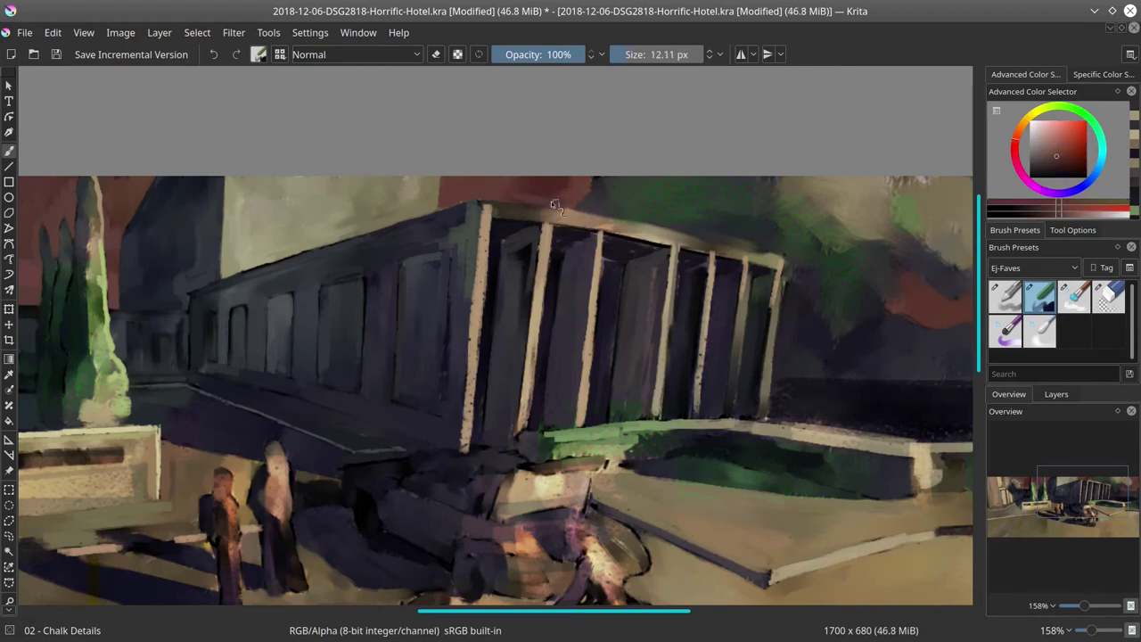
pyautogui.keyDown('ctrl'); pyautogui.click(610, 215); pyautogui.keyUp('ctrl')
pyautogui.keyDown('shift'); pyautogui.moveTo(609, 214); pyautogui.dragTo(586, 212); pyautogui.keyUp('shift')
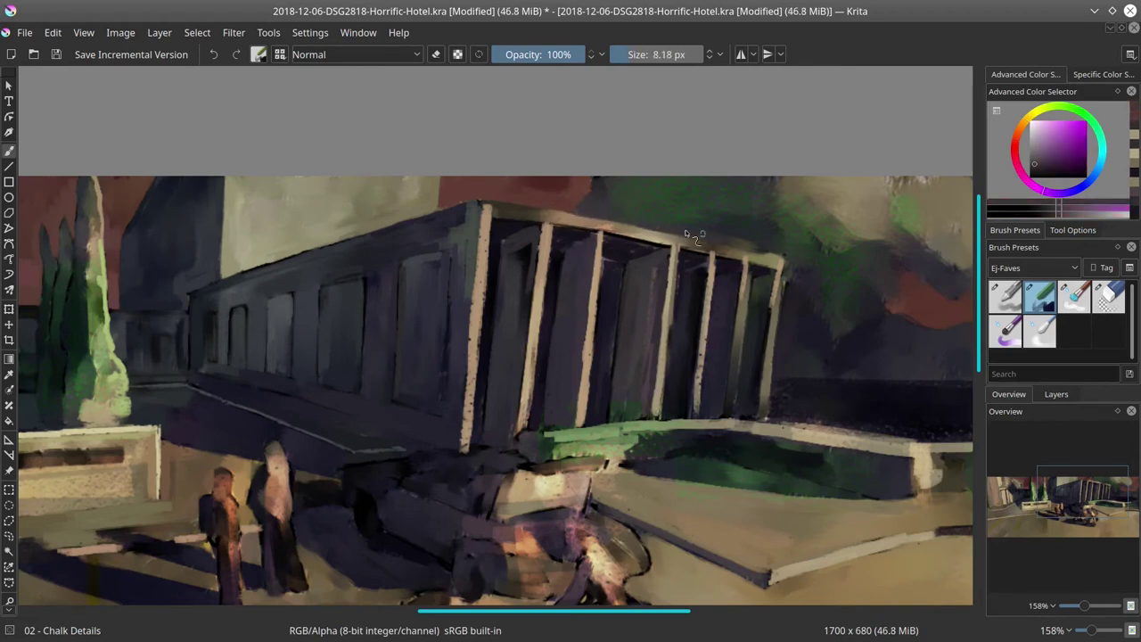
pyautogui.keyDown('ctrl'); pyautogui.click(713, 240); pyautogui.keyUp('ctrl')
pyautogui.keyDown('ctrl'); pyautogui.click(763, 299); pyautogui.keyUp('ctrl')
pyautogui.keyDown('shift'); pyautogui.moveTo(761, 352); pyautogui.dragTo(759, 374); pyautogui.keyUp('shift')
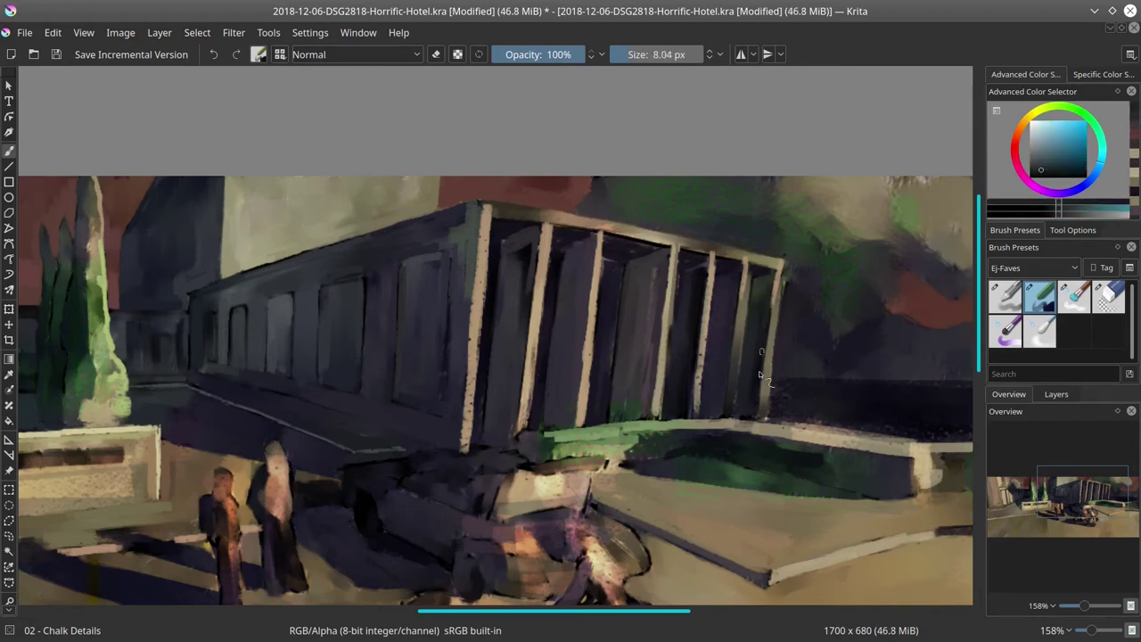
# Alternate dark teal, dark purple and light beige-orange samples from the colonnade, enlarging the brush
pyautogui.keyDown('ctrl'); pyautogui.click(790, 265); pyautogui.keyUp('ctrl')
pyautogui.keyDown('ctrl'); pyautogui.click(791, 271); pyautogui.keyUp('ctrl')
pyautogui.keyDown('ctrl'); pyautogui.click(748, 272); pyautogui.keyUp('ctrl')
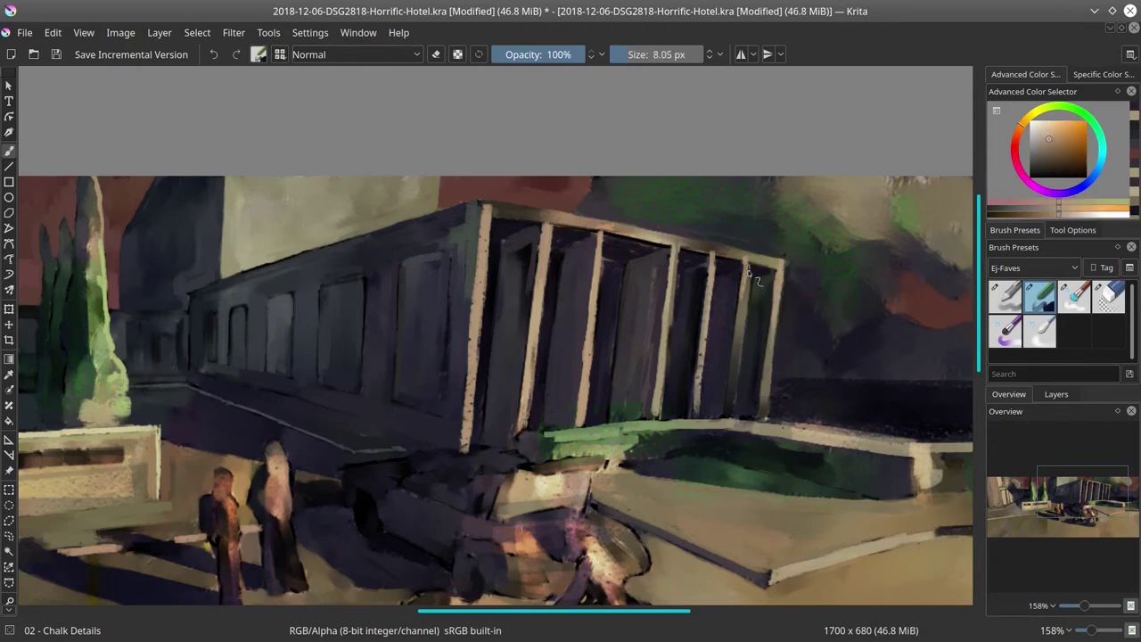
pyautogui.keyDown('ctrl'); pyautogui.click(744, 239); pyautogui.keyUp('ctrl')
pyautogui.keyDown('ctrl'); pyautogui.click(753, 267); pyautogui.keyUp('ctrl')
pyautogui.moveTo(753, 267)
pyautogui.keyDown('shift'); pyautogui.mouseDown()
pyautogui.moveTo(765, 266)
pyautogui.moveTo(695, 297)
pyautogui.moveTo(668, 374)
pyautogui.mouseUp(); pyautogui.keyUp('shift')
pyautogui.keyDown('ctrl'); pyautogui.click(764, 267); pyautogui.keyUp('ctrl')
pyautogui.keyDown('ctrl'); pyautogui.click(716, 258); pyautogui.keyUp('ctrl')
pyautogui.keyDown('ctrl'); pyautogui.click(694, 297); pyautogui.keyUp('ctrl')
pyautogui.keyDown('ctrl'); pyautogui.click(664, 375); pyautogui.keyUp('ctrl')
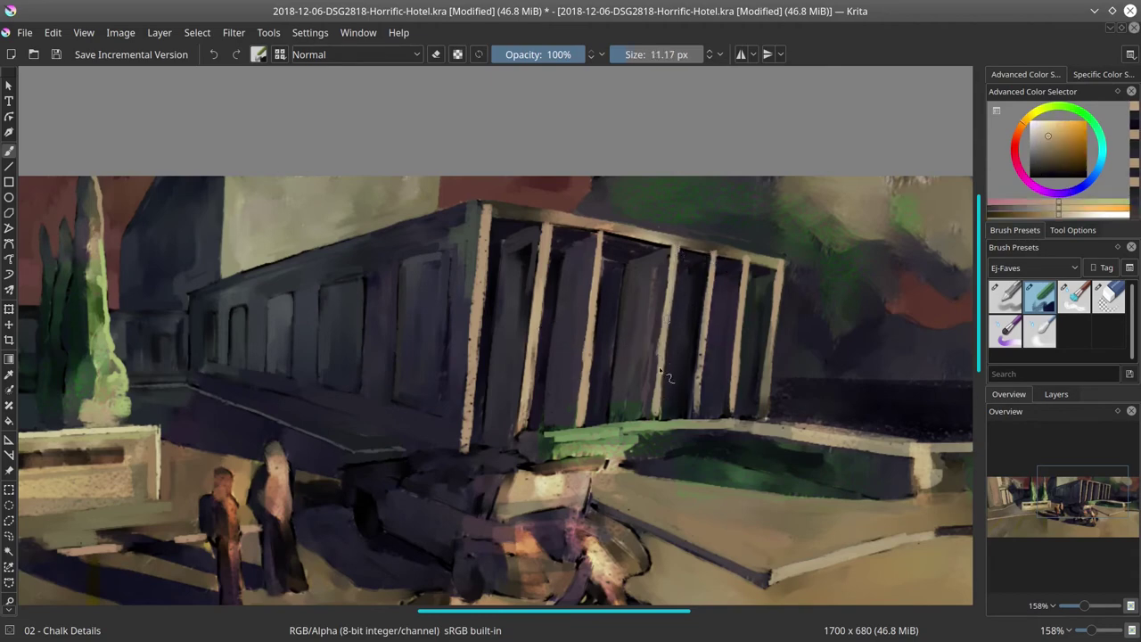
pyautogui.keyDown('ctrl'); pyautogui.click(661, 370); pyautogui.keyUp('ctrl')
# Save with Ctrl+S, then zoom to about 277% on the car and two figures
pyautogui.scroll(-5, 838, 258)
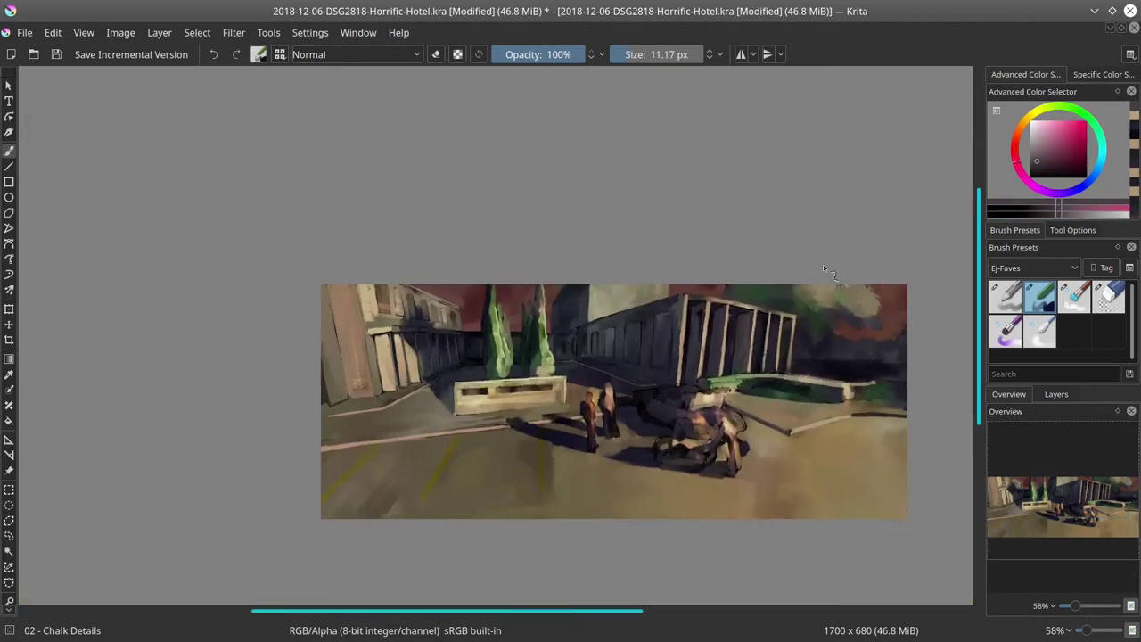
pyautogui.hotkey('ctrl', 's')
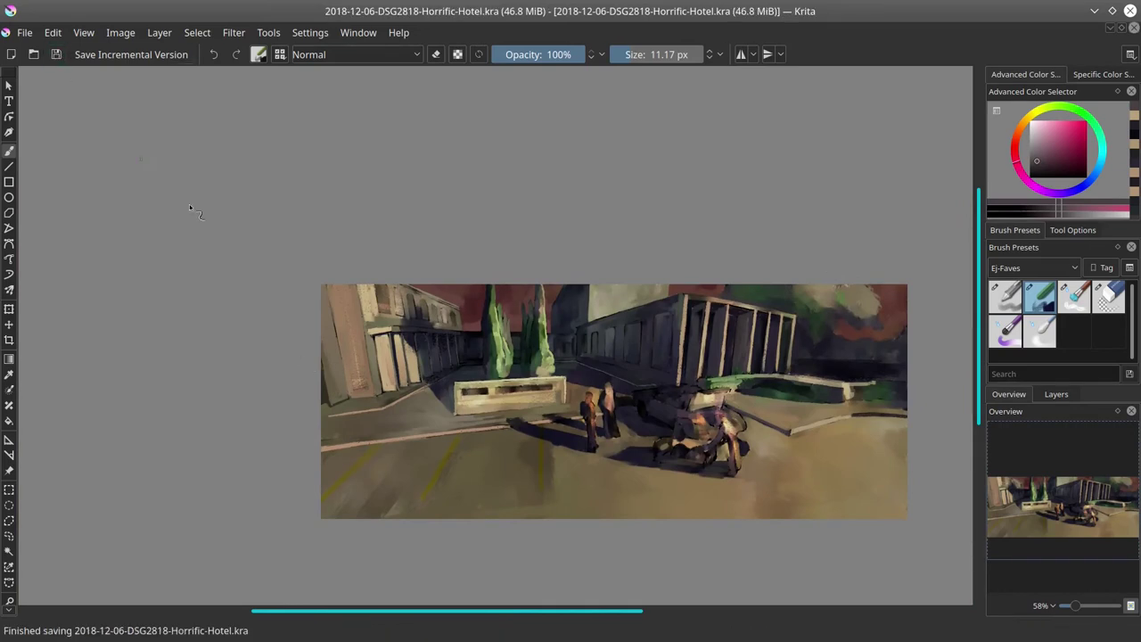
pyautogui.scroll(-3, 267, 275)
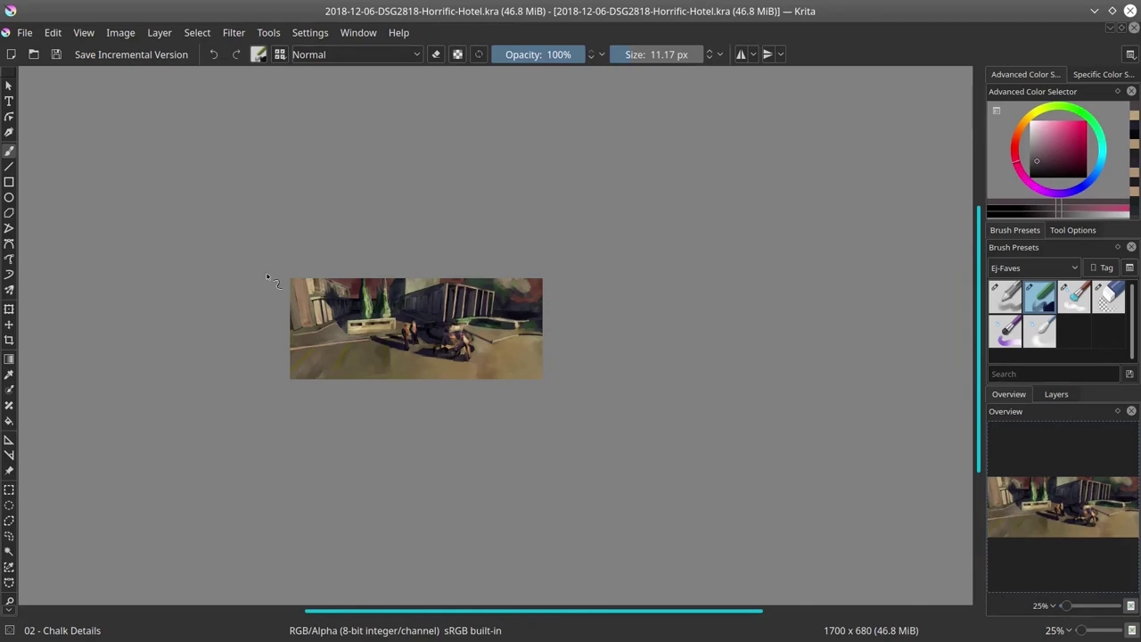
pyautogui.moveTo(267, 278); pyautogui.dragTo(577, 343)
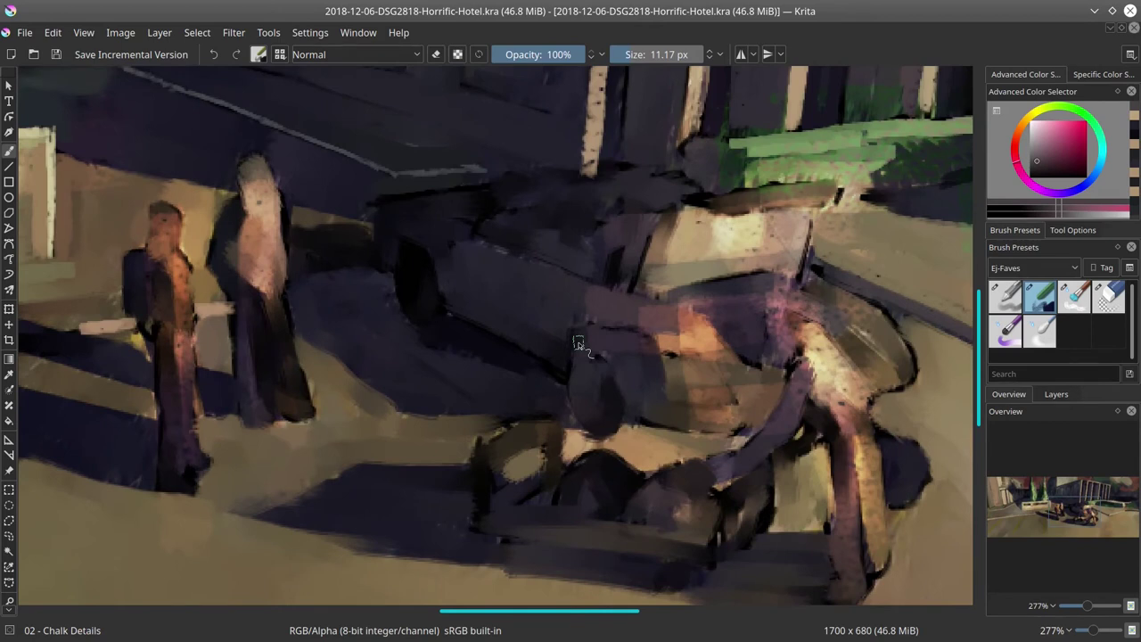
# Add a short dark red stroke to the front of the car with a small brush
pyautogui.moveTo(578, 343); pyautogui.dragTo(409, 294)
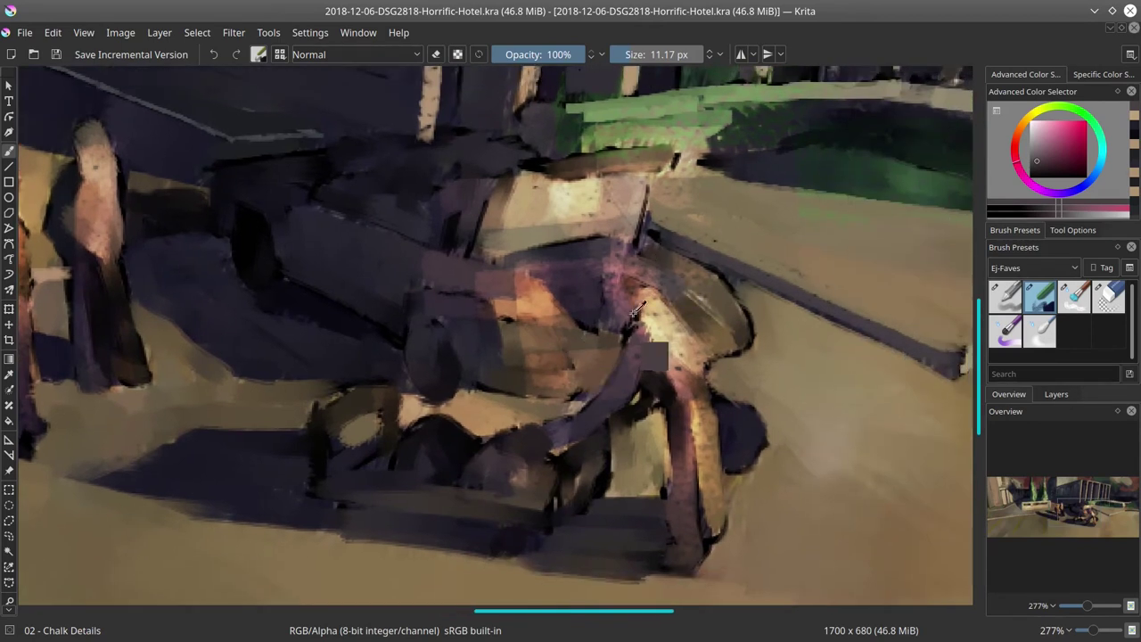
pyautogui.keyDown('ctrl'); pyautogui.click(602, 306); pyautogui.keyUp('ctrl')
pyautogui.press('[')
pyautogui.press('[')
pyautogui.press('[')
pyautogui.moveTo(602, 307); pyautogui.dragTo(631, 298)
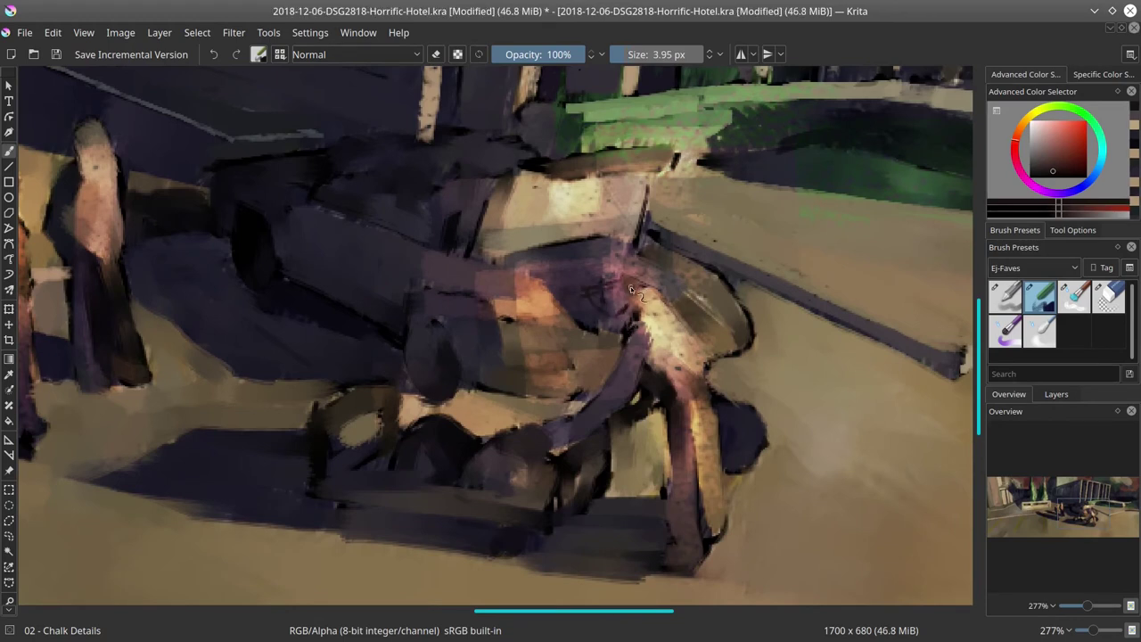
# Paint light skin strokes and small pink highlights on the figure's face
pyautogui.moveTo(668, 321); pyautogui.dragTo(757, 334)
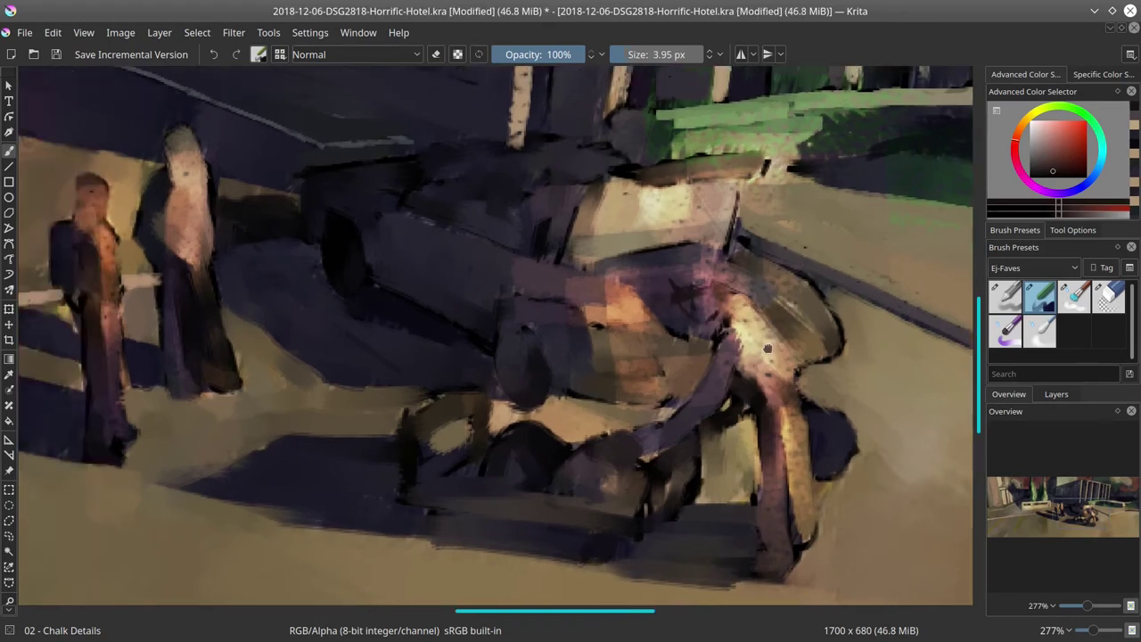
pyautogui.keyDown('ctrl'); pyautogui.click(704, 300); pyautogui.keyUp('ctrl')
pyautogui.keyDown('ctrl'); pyautogui.click(708, 293); pyautogui.keyUp('ctrl')
pyautogui.moveTo(686, 285)
pyautogui.mouseDown()
pyautogui.moveTo(713, 296)
pyautogui.moveTo(657, 290)
pyautogui.mouseUp()
pyautogui.keyDown('ctrl'); pyautogui.click(704, 291); pyautogui.keyUp('ctrl')
pyautogui.keyDown('ctrl'); pyautogui.click(704, 291); pyautogui.keyUp('ctrl')
pyautogui.keyDown('ctrl'); pyautogui.click(695, 294); pyautogui.keyUp('ctrl')
# Add dark red strokes below the figure's face and at its shoulder
pyautogui.keyDown('ctrl'); pyautogui.click(675, 297); pyautogui.keyUp('ctrl')
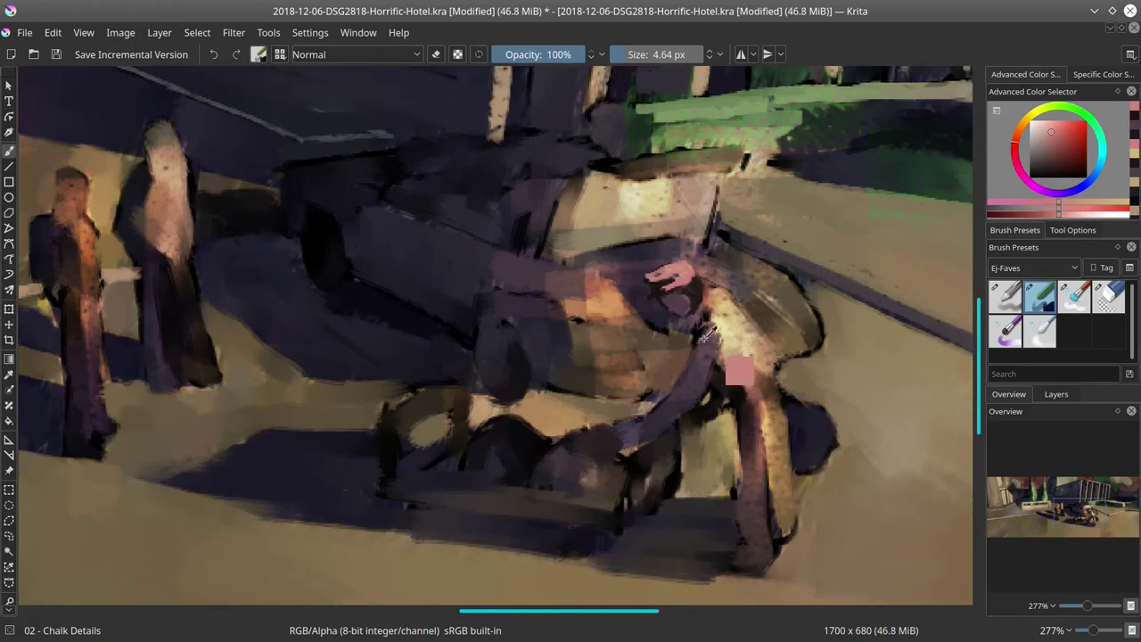
pyautogui.keyDown('ctrl'); pyautogui.click(654, 256); pyautogui.keyUp('ctrl')
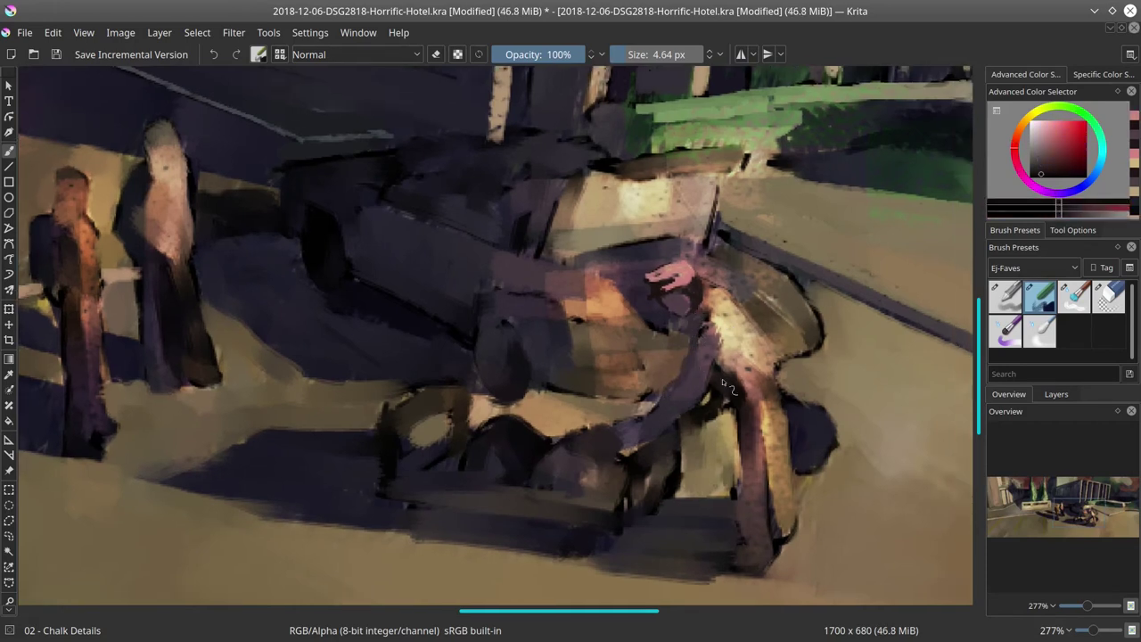
pyautogui.moveTo(667, 382); pyautogui.dragTo(652, 389)
pyautogui.keyDown('ctrl'); pyautogui.click(686, 375); pyautogui.keyUp('ctrl')
pyautogui.keyDown('ctrl'); pyautogui.click(695, 339); pyautogui.keyUp('ctrl')
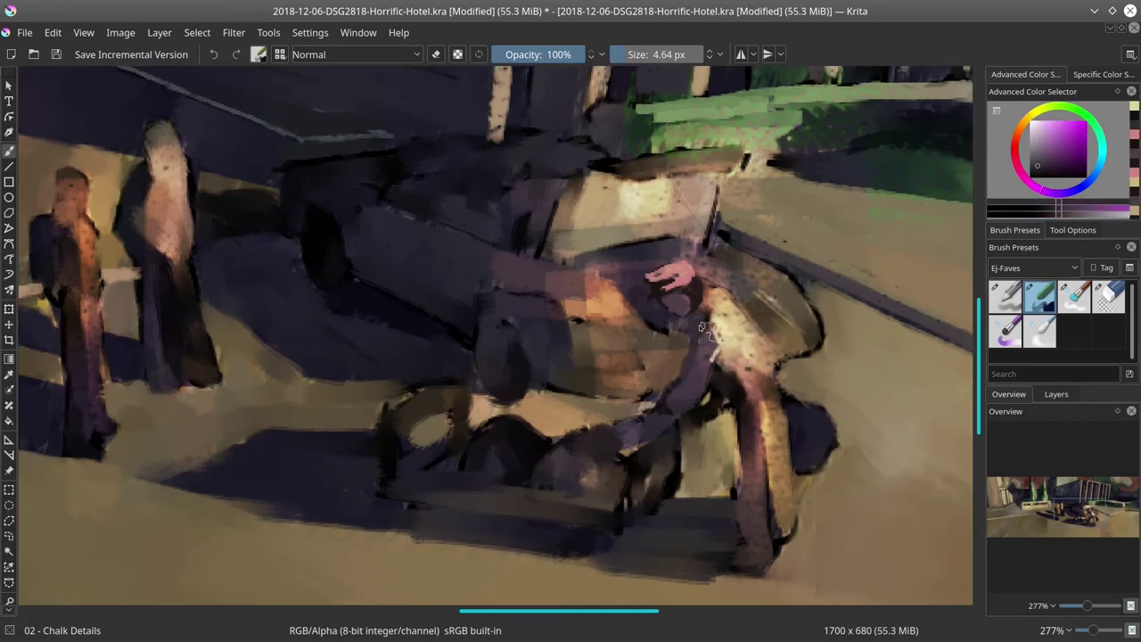
pyautogui.moveTo(704, 308)
pyautogui.mouseDown()
pyautogui.moveTo(647, 305)
pyautogui.moveTo(664, 287)
pyautogui.moveTo(696, 301)
pyautogui.moveTo(667, 299)
pyautogui.moveTo(713, 285)
pyautogui.moveTo(704, 354)
pyautogui.moveTo(671, 319)
pyautogui.moveTo(704, 481)
pyautogui.mouseUp()
# Sample light tan and dark red tones from the car and lit fender, resizing the brush
pyautogui.keyDown('ctrl'); pyautogui.click(698, 305); pyautogui.keyUp('ctrl')
pyautogui.keyDown('ctrl'); pyautogui.click(667, 300); pyautogui.keyUp('ctrl')
pyautogui.keyDown('ctrl'); pyautogui.click(675, 322); pyautogui.keyUp('ctrl')
pyautogui.keyDown('ctrl'); pyautogui.click(687, 438); pyautogui.keyUp('ctrl')
pyautogui.press(']')
pyautogui.press(']')
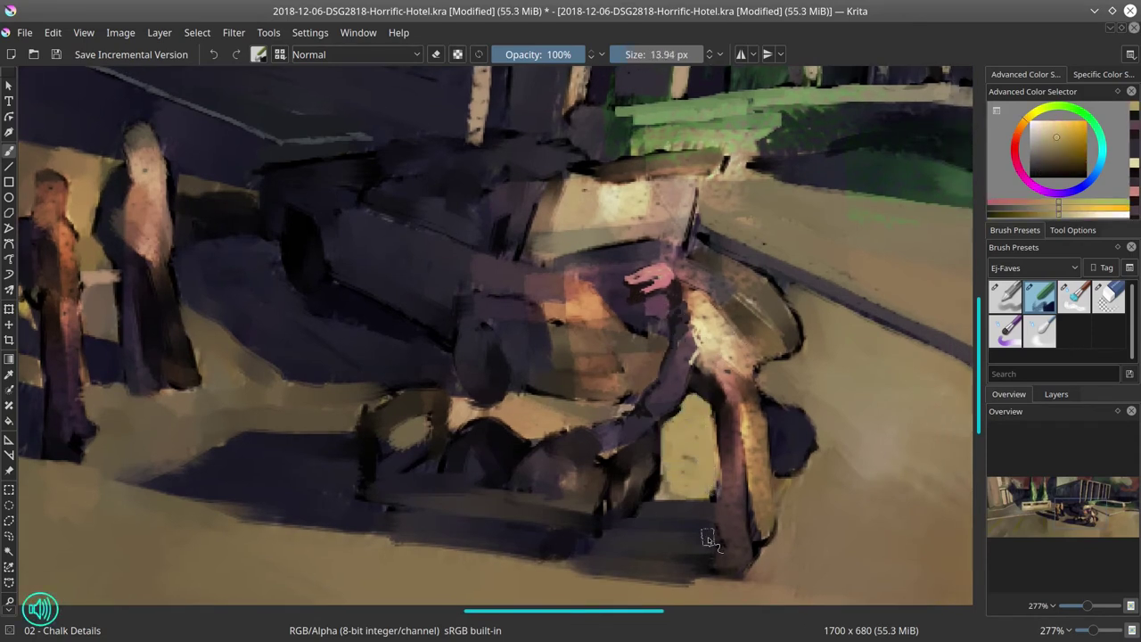
pyautogui.press('[')
pyautogui.press('[')
pyautogui.press('[')
pyautogui.keyDown('ctrl'); pyautogui.click(766, 429); pyautogui.keyUp('ctrl')
pyautogui.keyDown('ctrl'); pyautogui.click(730, 401); pyautogui.keyUp('ctrl')
pyautogui.keyDown('ctrl'); pyautogui.click(686, 283); pyautogui.keyUp('ctrl')
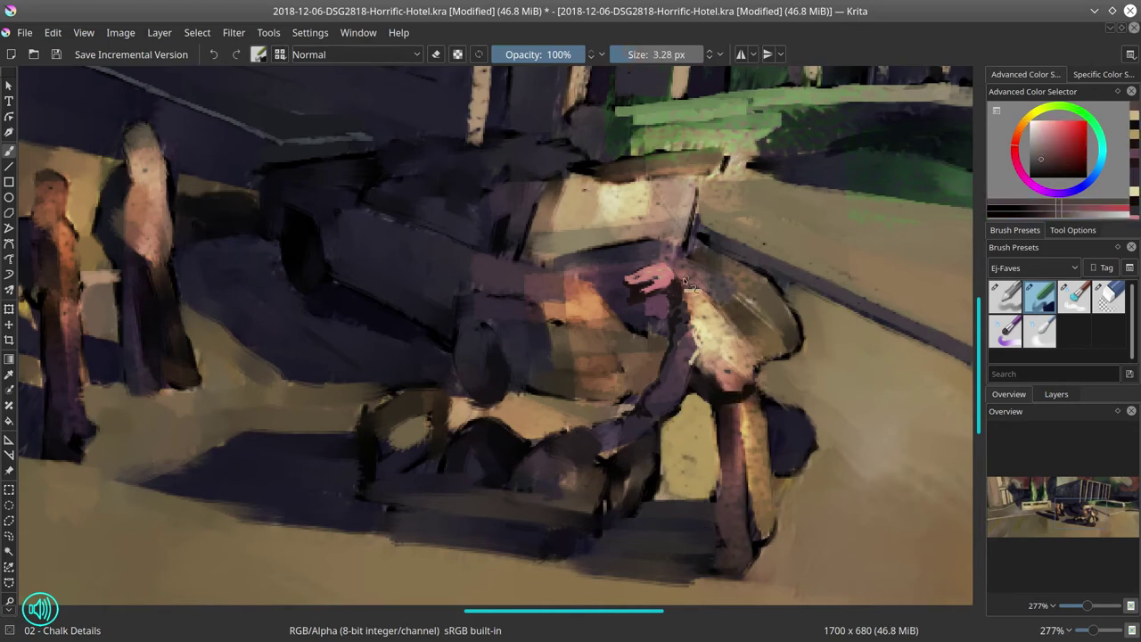
pyautogui.keyDown('ctrl'); pyautogui.click(745, 319); pyautogui.keyUp('ctrl')
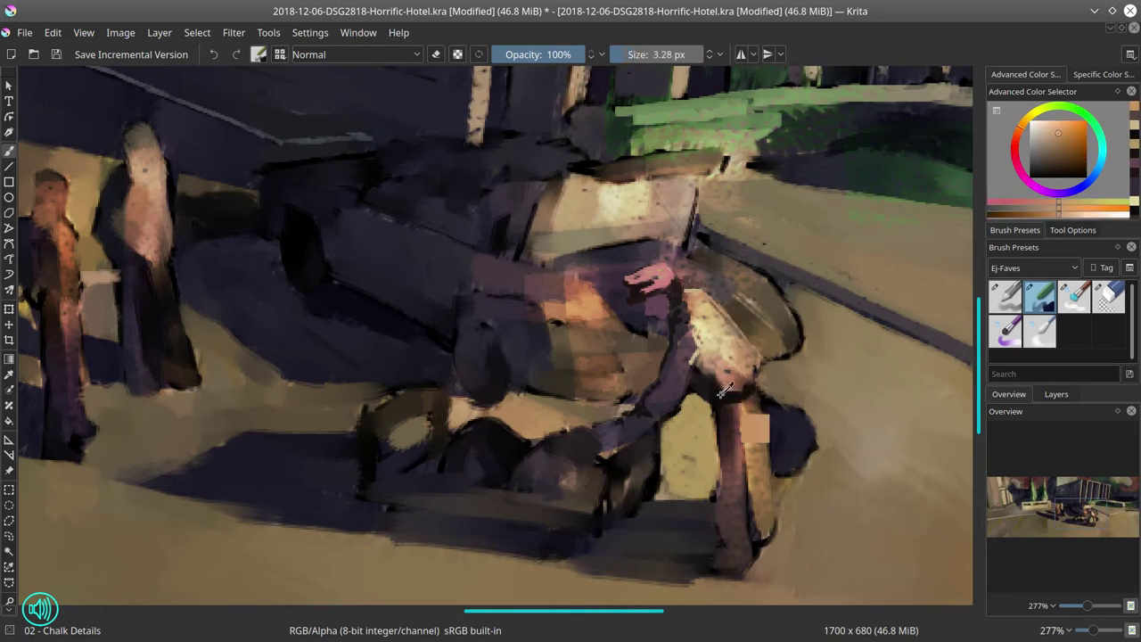
# Paint light tan strokes under the crouching figure and on the ground beneath the car
pyautogui.keyDown('ctrl'); pyautogui.click(709, 440); pyautogui.keyUp('ctrl')
pyautogui.keyDown('ctrl'); pyautogui.click(698, 391); pyautogui.keyUp('ctrl')
pyautogui.keyDown('ctrl'); pyautogui.click(686, 442); pyautogui.keyUp('ctrl')
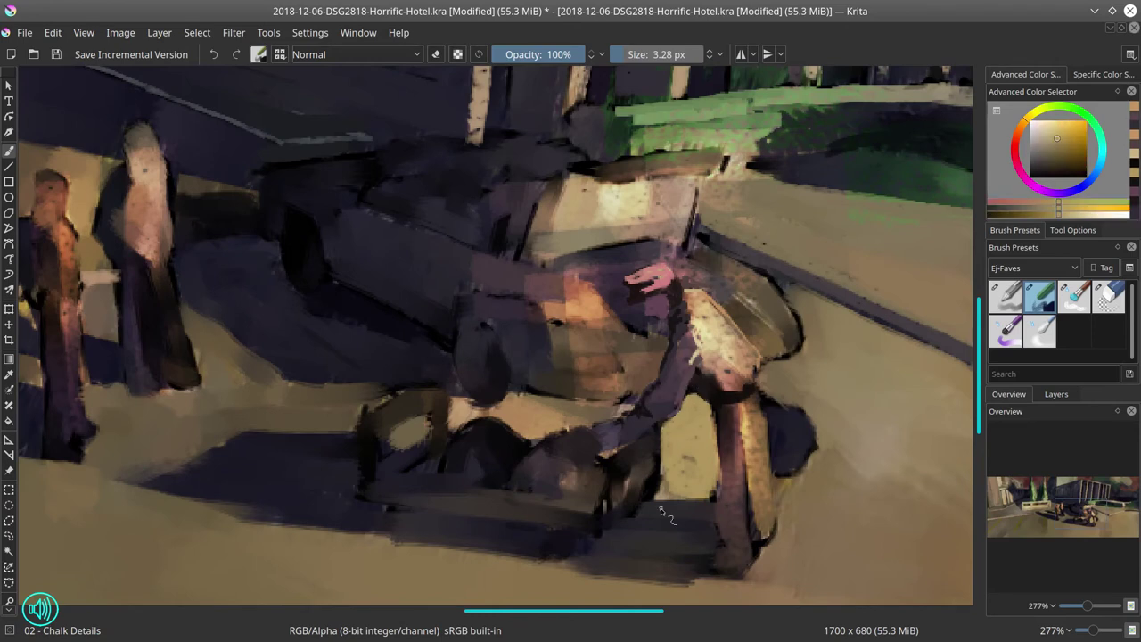
pyautogui.keyDown('ctrl'); pyautogui.click(656, 276); pyautogui.keyUp('ctrl')
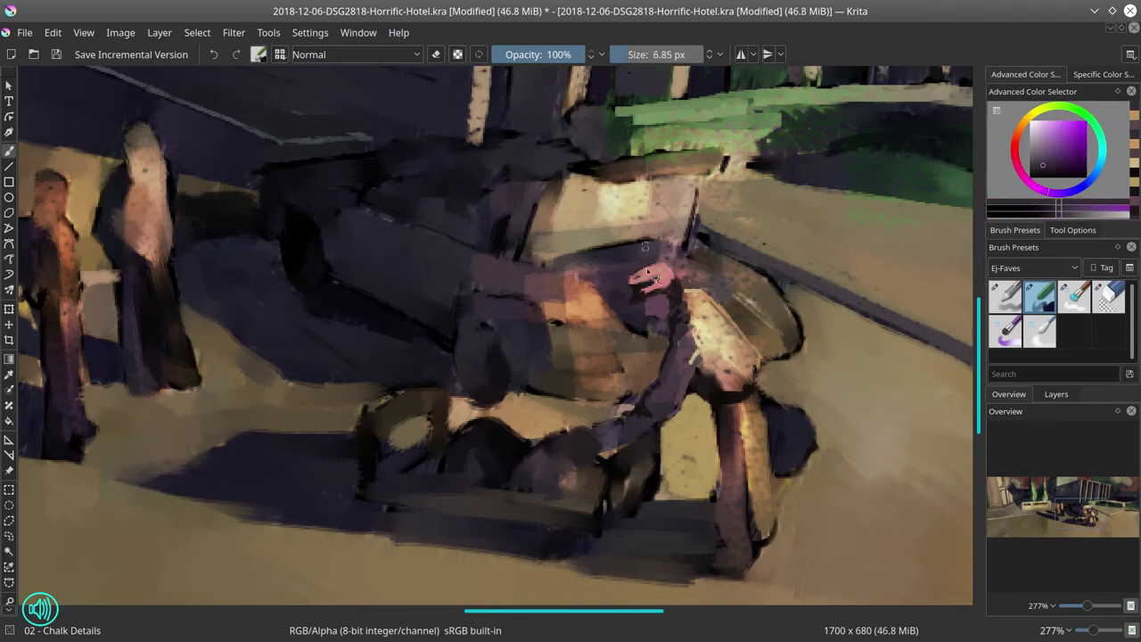
pyautogui.press(']')
pyautogui.press(']')
pyautogui.press(']')
pyautogui.press('[')
pyautogui.press('[')
pyautogui.keyDown('ctrl'); pyautogui.click(639, 433); pyautogui.keyUp('ctrl')
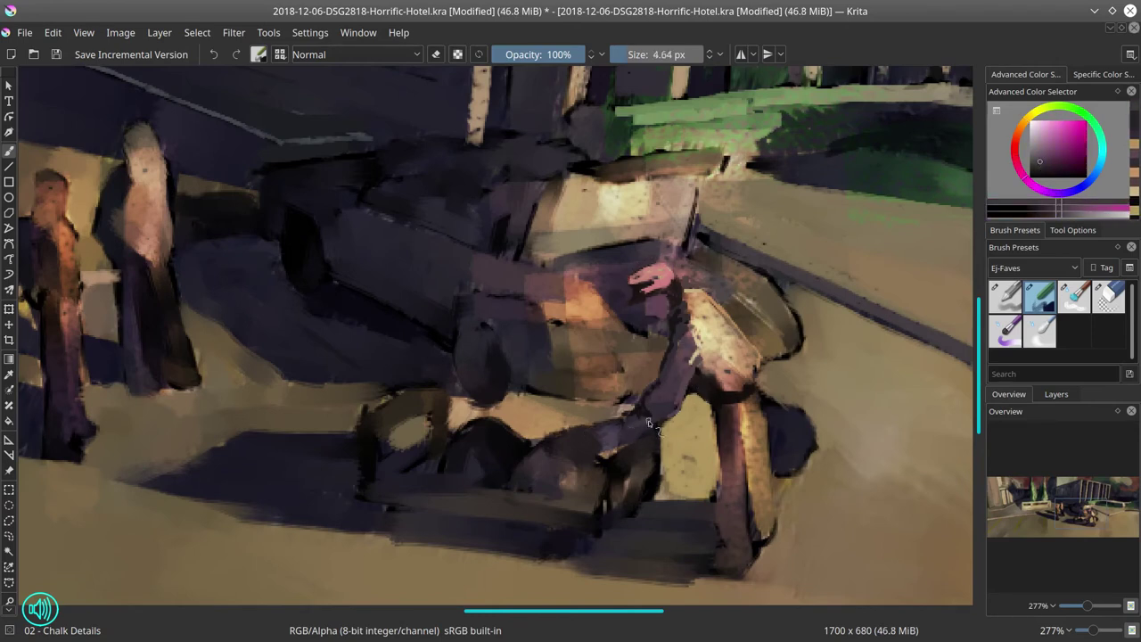
pyautogui.keyDown('ctrl'); pyautogui.click(670, 450); pyautogui.keyUp('ctrl')
pyautogui.press(']')
pyautogui.press(']')
pyautogui.moveTo(583, 441); pyautogui.dragTo(624, 461)
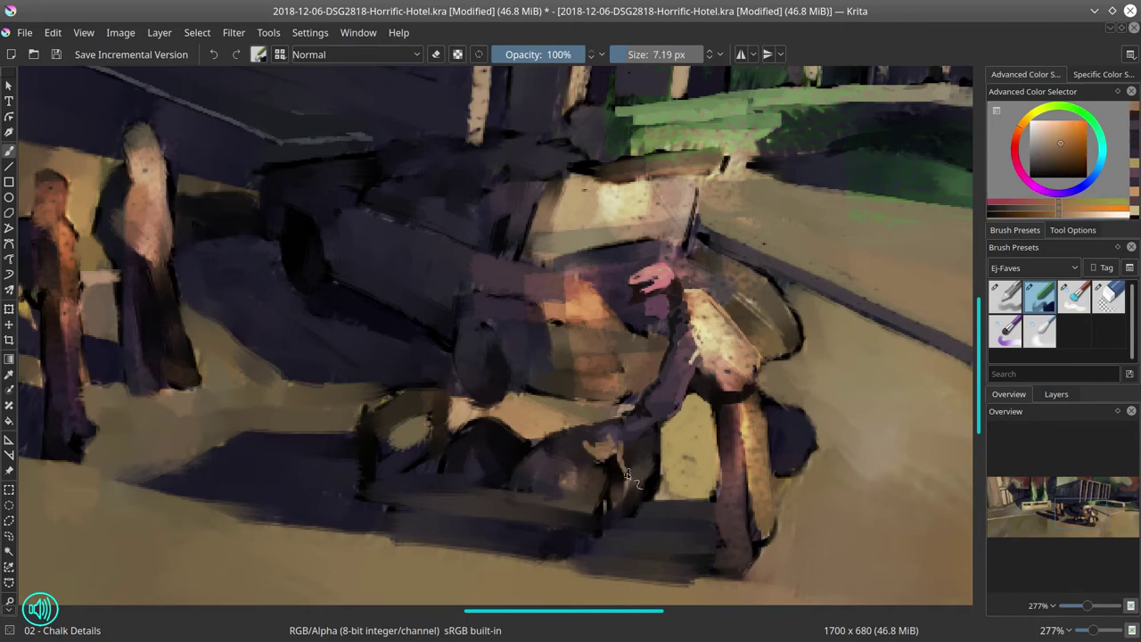
pyautogui.moveTo(501, 499)
pyautogui.mouseDown()
pyautogui.moveTo(634, 509)
pyautogui.moveTo(711, 538)
pyautogui.moveTo(615, 547)
pyautogui.moveTo(711, 544)
pyautogui.mouseUp()
# Sample darker and lighter tan tones from the ground and car, shrinking the brush to about 6.5 px
pyautogui.keyDown('ctrl'); pyautogui.click(645, 540); pyautogui.keyUp('ctrl')
pyautogui.press(']')
pyautogui.press(']')
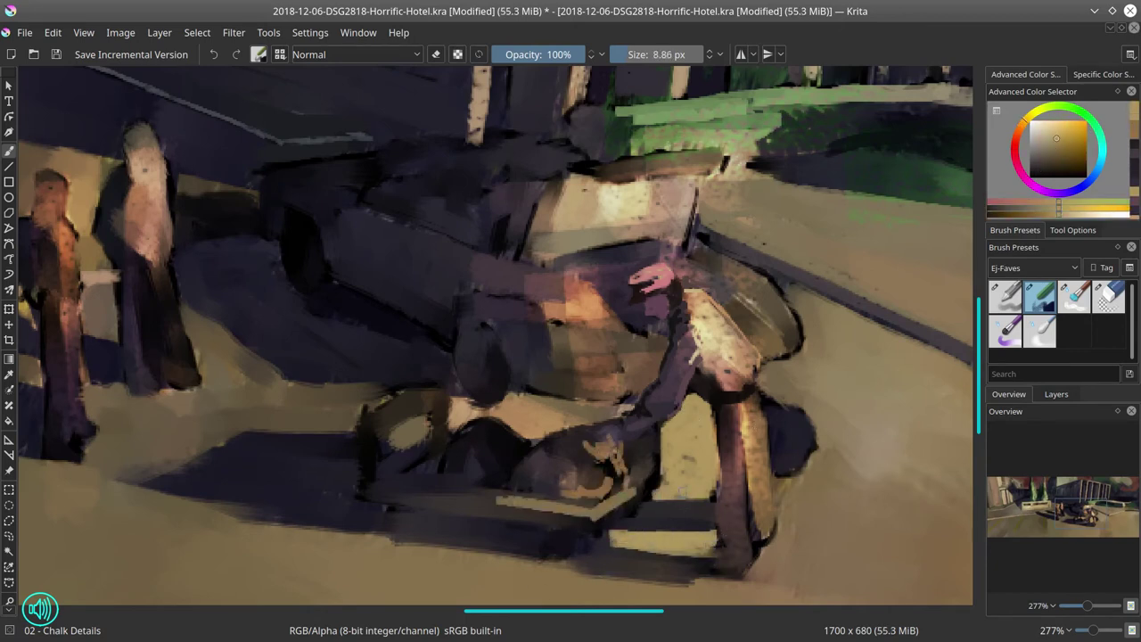
pyautogui.press('[')
pyautogui.keyDown('ctrl'); pyautogui.click(661, 506); pyautogui.keyUp('ctrl')
pyautogui.keyDown('ctrl'); pyautogui.click(690, 457); pyautogui.keyUp('ctrl')
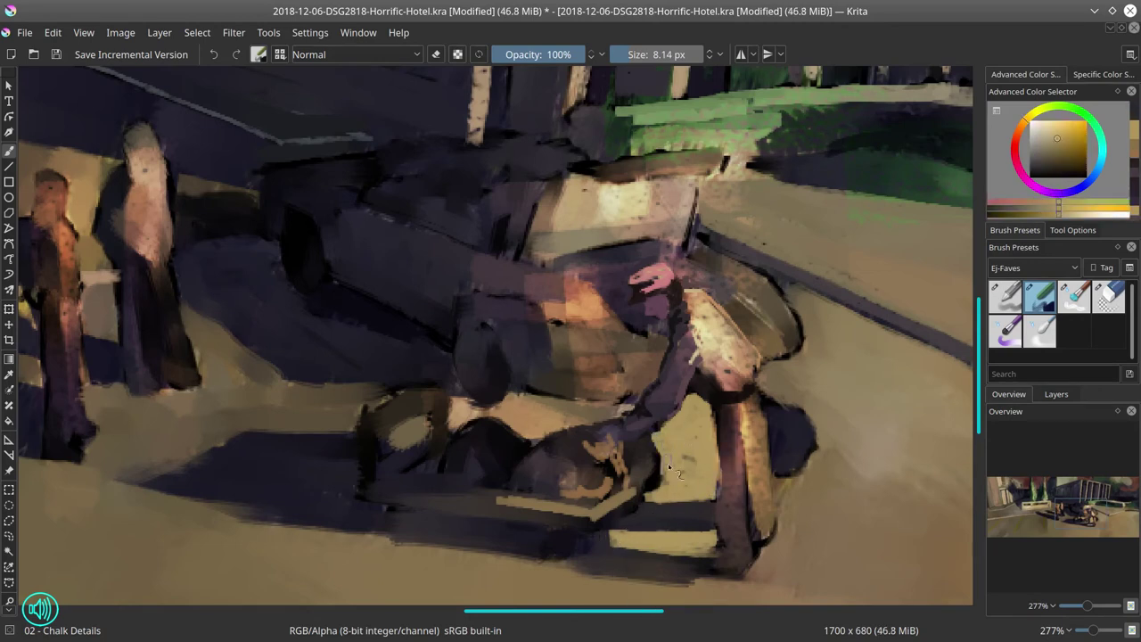
pyautogui.keyDown('ctrl'); pyautogui.click(679, 515); pyautogui.keyUp('ctrl')
pyautogui.press('[')
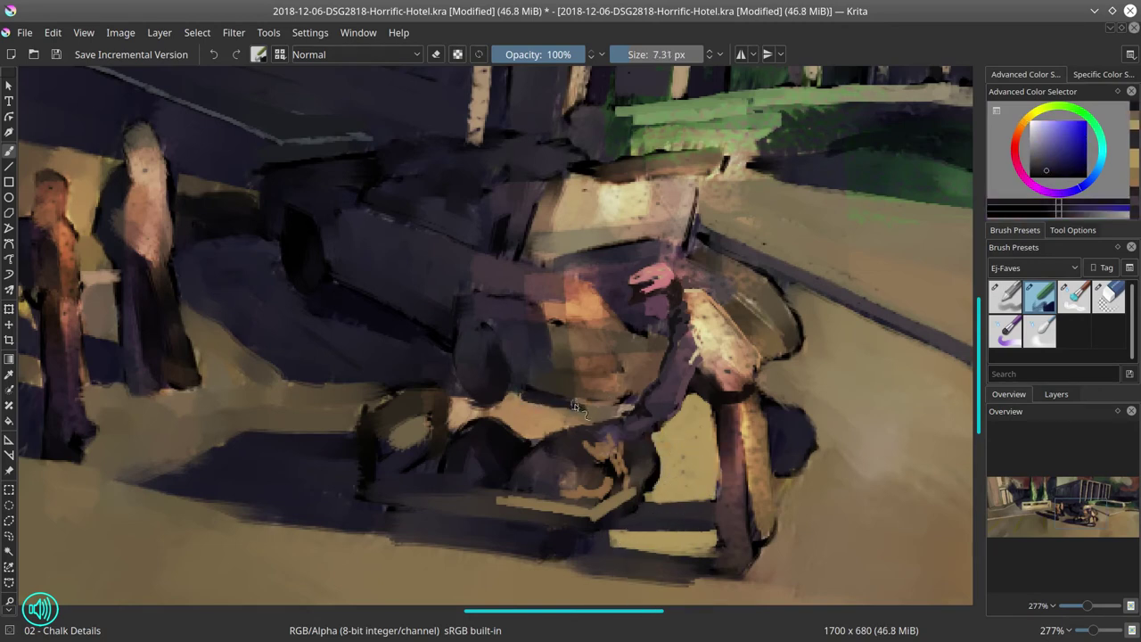
pyautogui.keyDown('ctrl'); pyautogui.click(638, 391); pyautogui.keyUp('ctrl')
pyautogui.keyDown('ctrl'); pyautogui.click(813, 393); pyautogui.keyUp('ctrl')
pyautogui.press('[')
pyautogui.keyDown('ctrl'); pyautogui.click(769, 370); pyautogui.keyUp('ctrl')
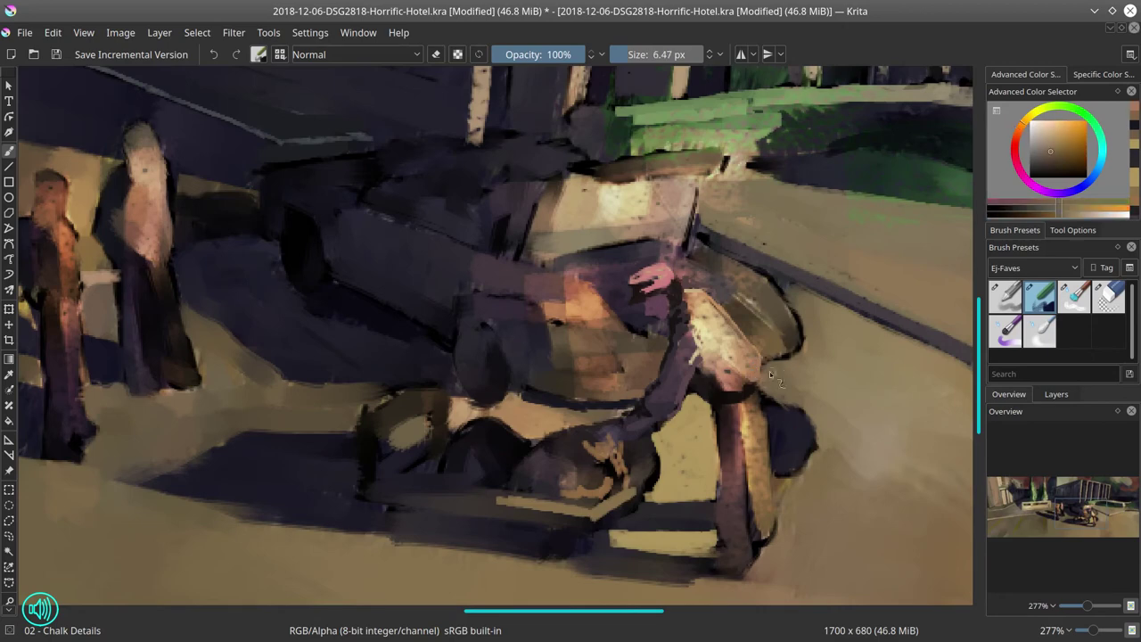
pyautogui.keyDown('ctrl'); pyautogui.click(764, 412); pyautogui.keyUp('ctrl')
pyautogui.keyDown('ctrl'); pyautogui.click(765, 557); pyautogui.keyUp('ctrl')
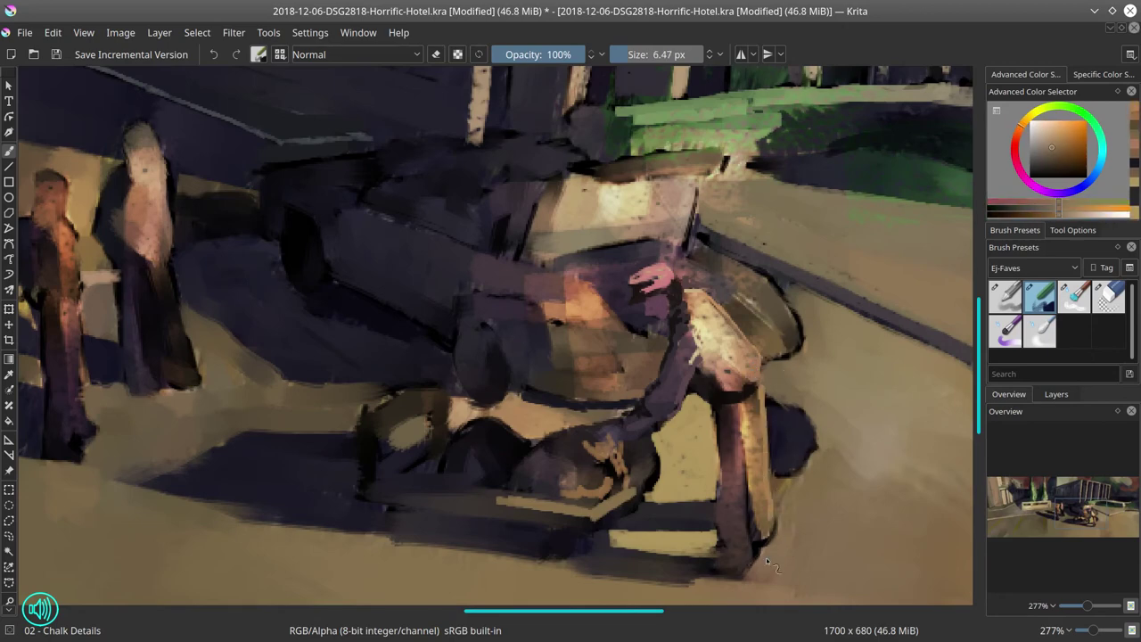
# Save the hotel courtyard painting from the toolbar, then zoom back in on the car
pyautogui.scroll(-6, 820, 459)
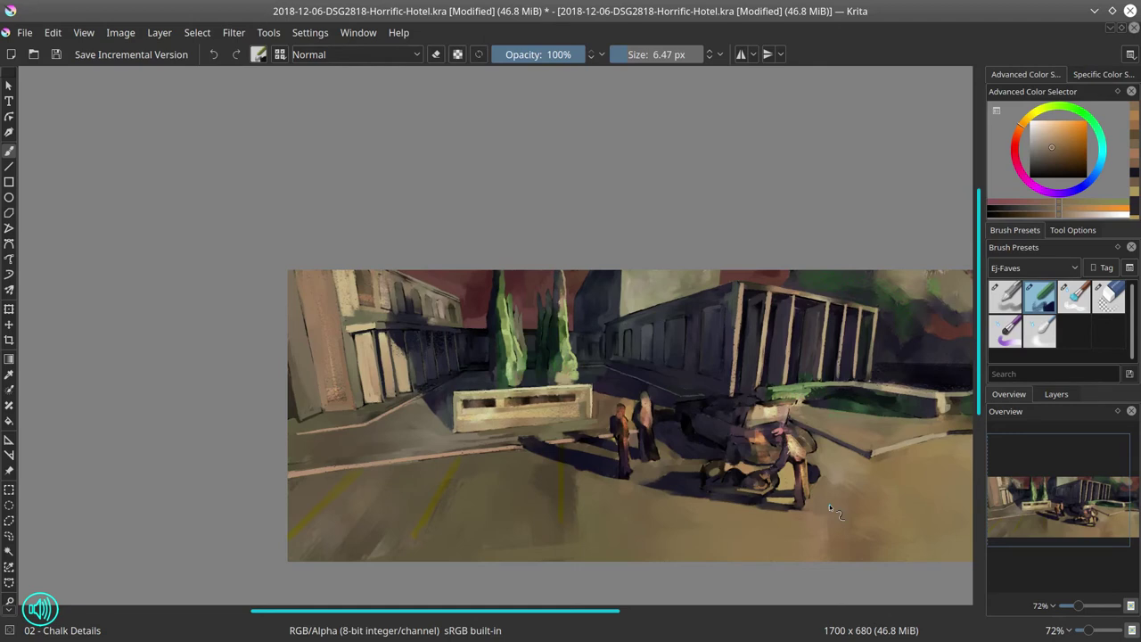
pyautogui.click(55, 55)
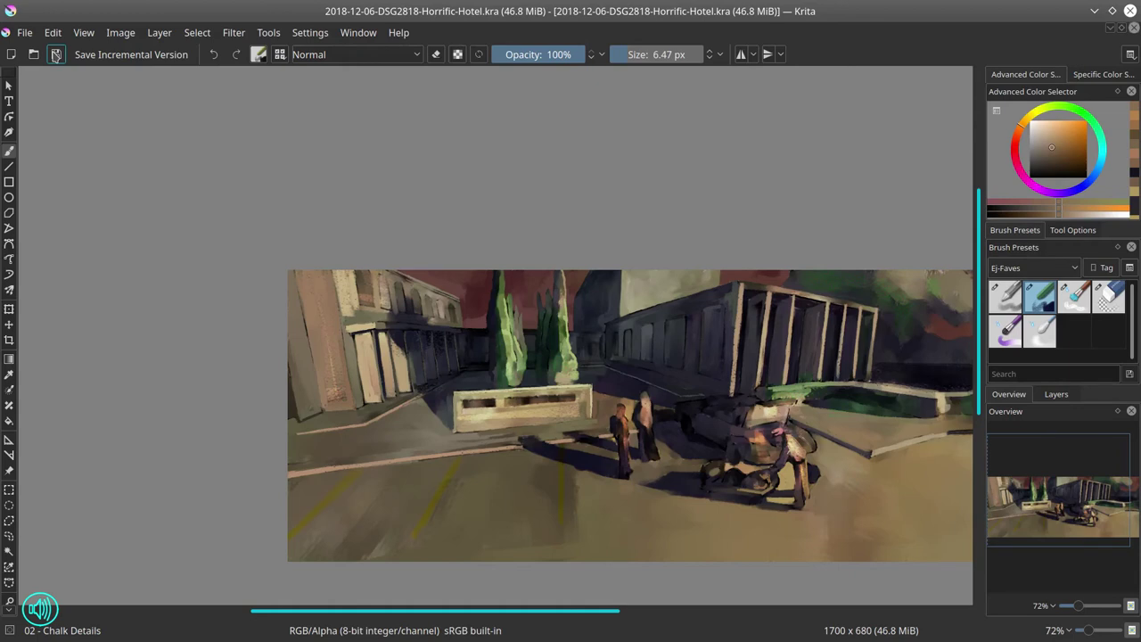
pyautogui.scroll(5, 683, 405)
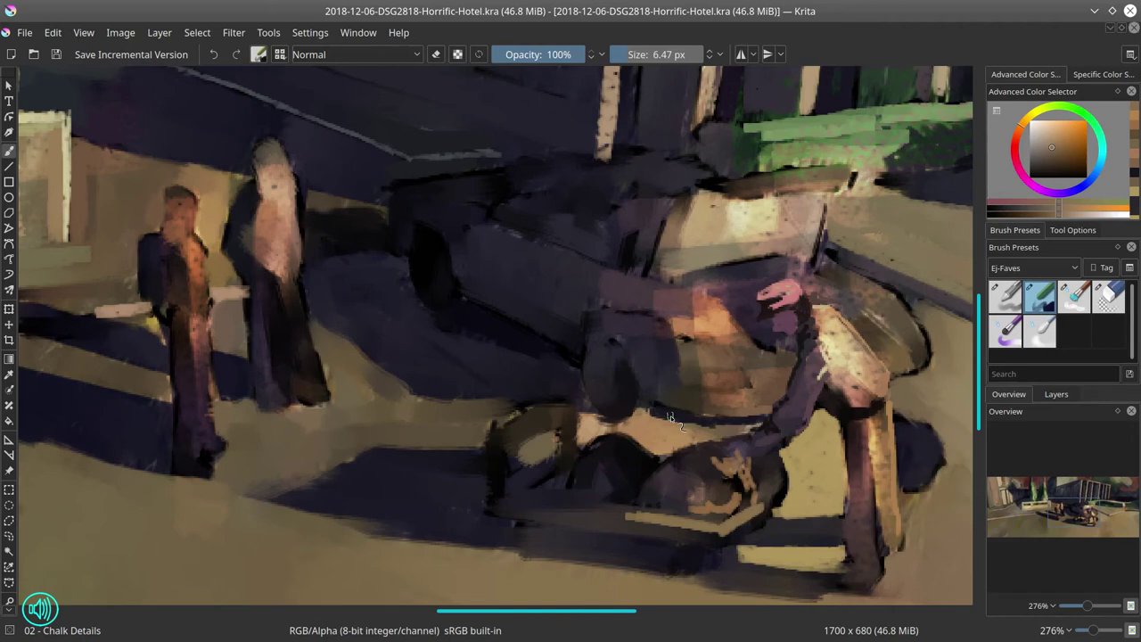
# Paint small strokes on the car's wheel and the crouching figure's leg
pyautogui.scroll(-3, 670, 416)
pyautogui.hscroll(3, 670, 416)
pyautogui.click(738, 494)
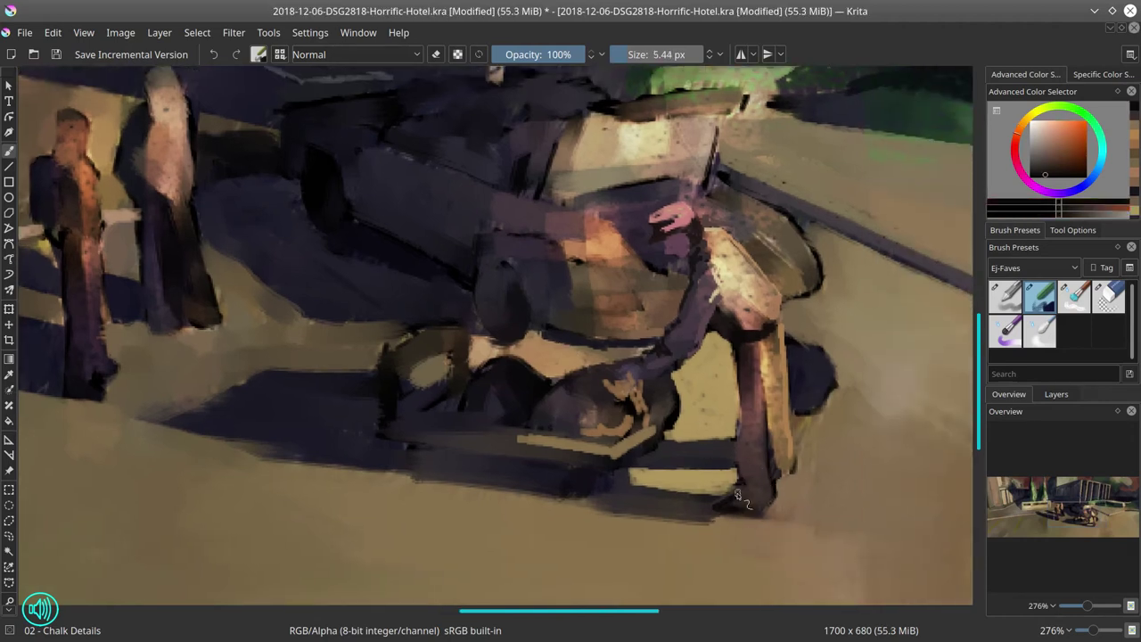
pyautogui.keyDown('ctrl'); pyautogui.click(737, 494); pyautogui.keyUp('ctrl')
pyautogui.moveTo(811, 379); pyautogui.dragTo(840, 419)
pyautogui.keyDown('ctrl'); pyautogui.click(840, 413); pyautogui.keyUp('ctrl')
pyautogui.press(']')
pyautogui.moveTo(727, 482); pyautogui.dragTo(740, 497)
pyautogui.moveTo(740, 352)
pyautogui.mouseDown()
pyautogui.moveTo(743, 435)
pyautogui.moveTo(749, 399)
pyautogui.mouseUp()
# Paint and strengthen a light edge along the right side of the figure's leg
pyautogui.keyDown('ctrl'); pyautogui.click(745, 397); pyautogui.keyUp('ctrl')
pyautogui.keyDown('ctrl'); pyautogui.click(748, 401); pyautogui.keyUp('ctrl')
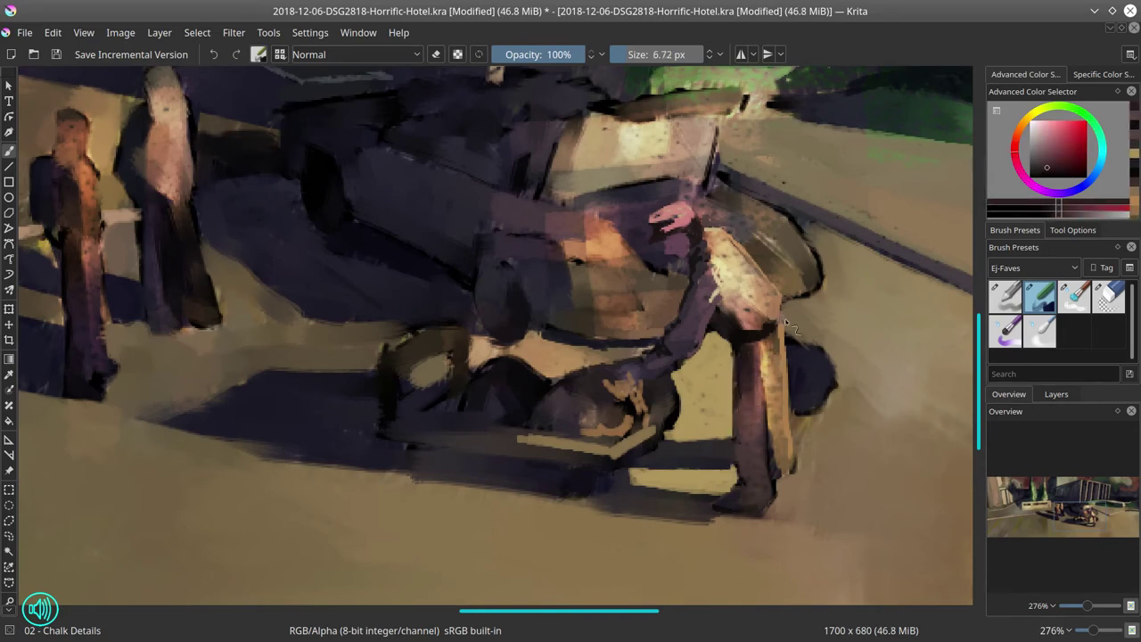
pyautogui.keyDown('ctrl'); pyautogui.click(793, 392); pyautogui.keyUp('ctrl')
pyautogui.moveTo(768, 352); pyautogui.dragTo(777, 370)
pyautogui.keyDown('ctrl'); pyautogui.click(784, 401); pyautogui.keyUp('ctrl')
pyautogui.moveTo(768, 424); pyautogui.dragTo(770, 477)
pyautogui.keyDown('ctrl'); pyautogui.click(782, 458); pyautogui.keyUp('ctrl')
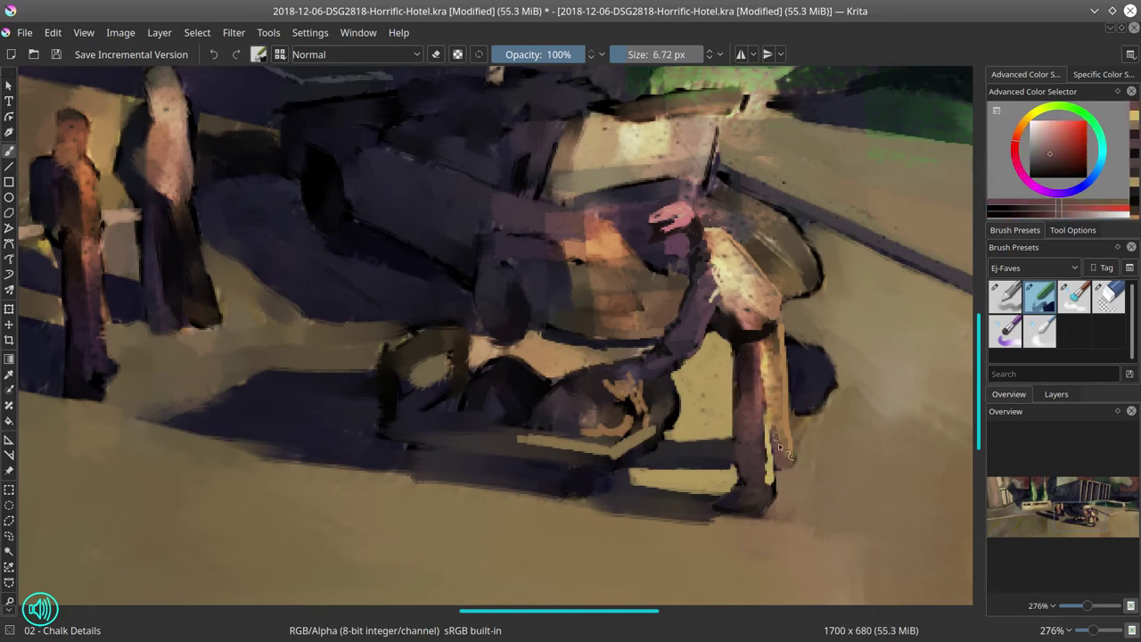
pyautogui.moveTo(770, 380); pyautogui.dragTo(768, 405)
pyautogui.keyDown('ctrl'); pyautogui.click(764, 407); pyautogui.keyUp('ctrl')
pyautogui.moveTo(846, 331)
pyautogui.mouseDown()
pyautogui.moveTo(781, 381)
pyautogui.moveTo(761, 426)
pyautogui.mouseUp()
# Reshape the leg's right edge with dark brown using a brush of almost 10 px
pyautogui.press(']')
pyautogui.keyDown('ctrl'); pyautogui.click(528, 441); pyautogui.keyUp('ctrl')
pyautogui.keyDown('ctrl'); pyautogui.click(738, 467); pyautogui.keyUp('ctrl')
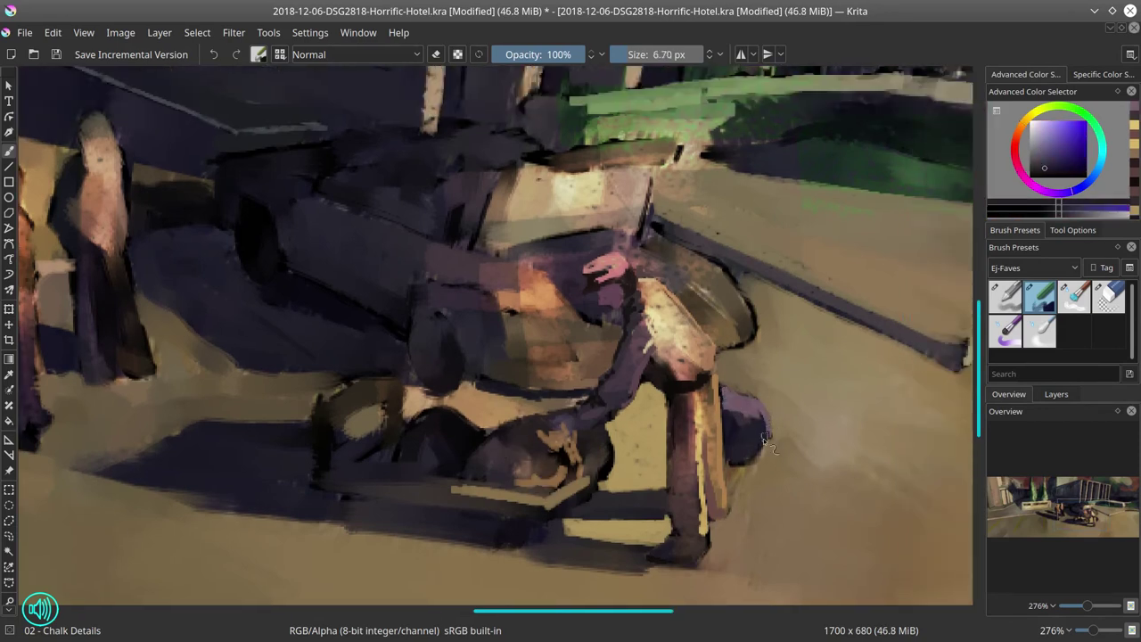
pyautogui.press(']')
pyautogui.press(']')
pyautogui.moveTo(725, 380); pyautogui.dragTo(720, 394)
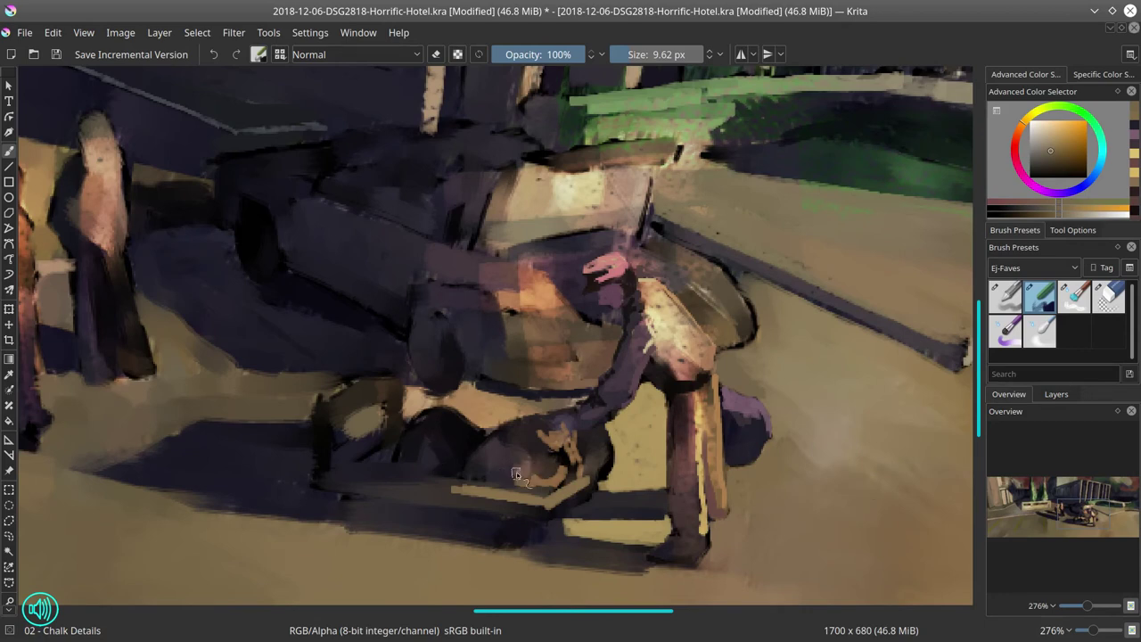
pyautogui.press('[')
# Repaint the plank with light and dark strokes, undoing a stray diagonal stroke, and the area below it
pyautogui.moveTo(355, 483)
pyautogui.mouseDown()
pyautogui.moveTo(495, 520)
pyautogui.moveTo(589, 496)
pyautogui.moveTo(535, 518)
pyautogui.mouseUp()
pyautogui.keyDown('ctrl'); pyautogui.click(593, 495); pyautogui.keyUp('ctrl')
pyautogui.hotkey('ctrl', 'z')
pyautogui.keyDown('ctrl'); pyautogui.click(586, 524); pyautogui.keyUp('ctrl')
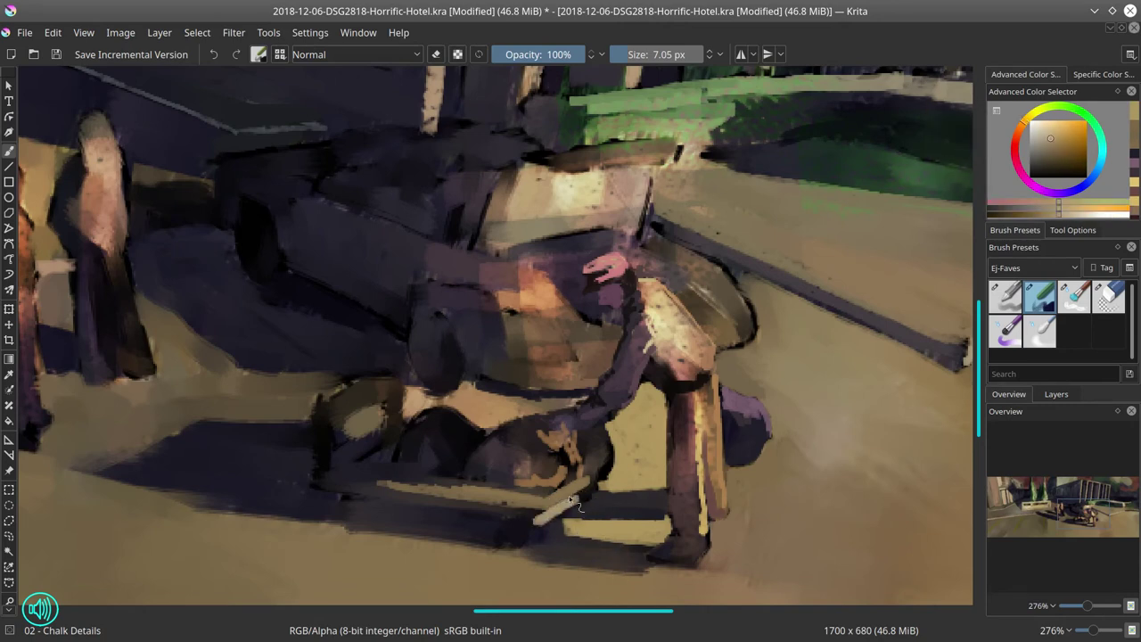
pyautogui.keyDown('ctrl'); pyautogui.click(459, 504); pyautogui.keyUp('ctrl')
pyautogui.keyDown('ctrl'); pyautogui.click(508, 525); pyautogui.keyUp('ctrl')
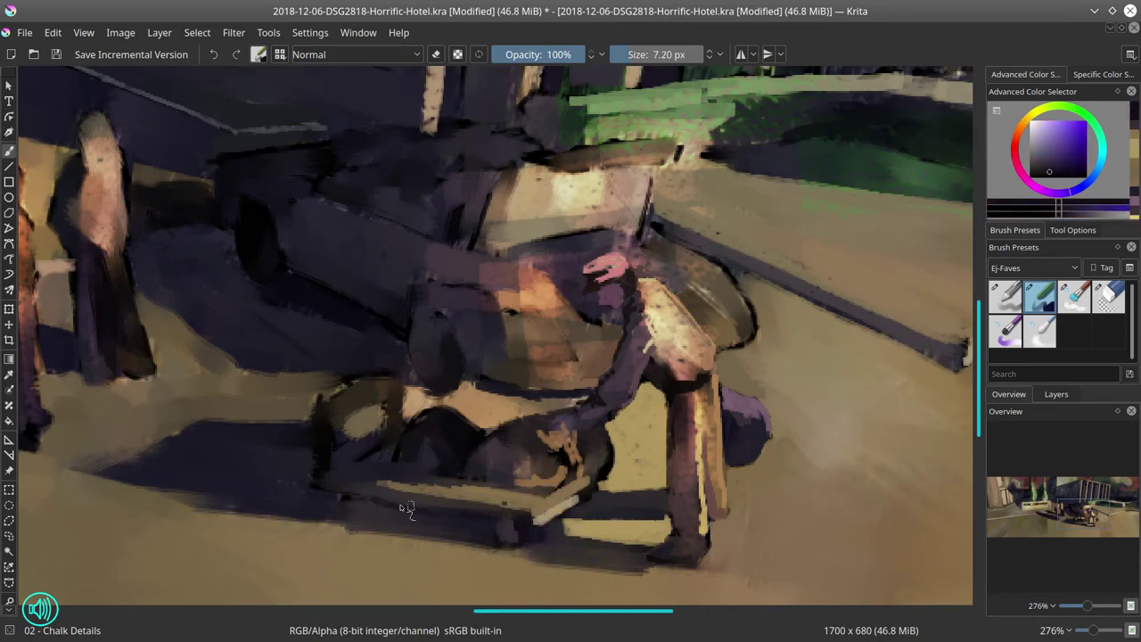
pyautogui.keyDown('ctrl'); pyautogui.click(347, 503); pyautogui.keyUp('ctrl')
pyautogui.press(']')
pyautogui.press(']')
pyautogui.press(']')
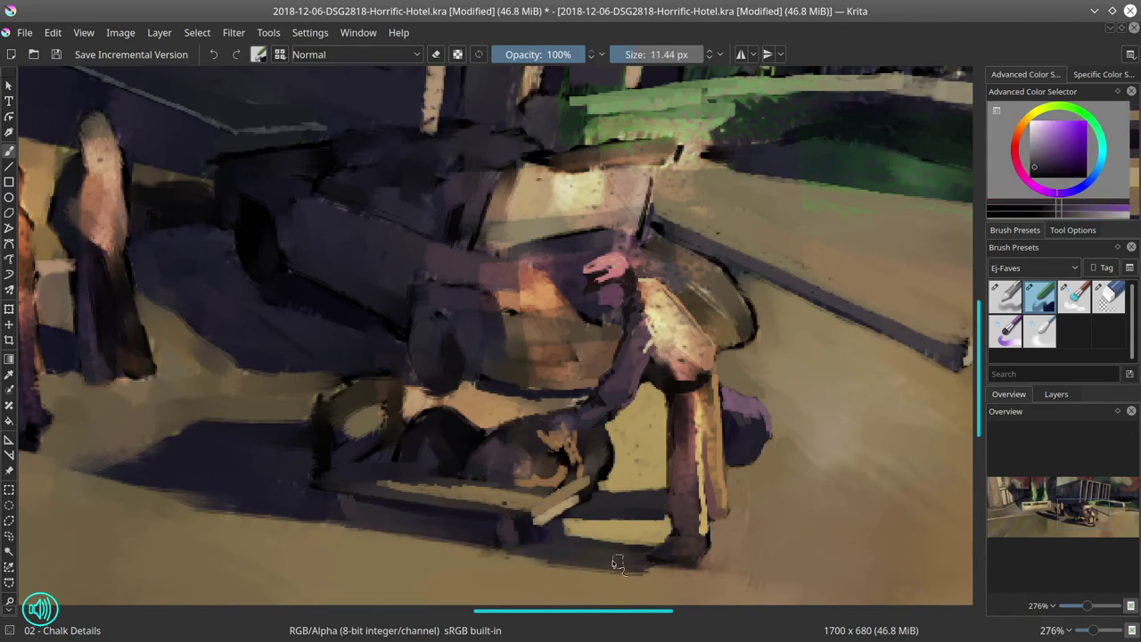
pyautogui.moveTo(617, 563); pyautogui.dragTo(481, 548)
# Repaint the area left of the plank and outline a light box there
pyautogui.keyDown('ctrl'); pyautogui.click(511, 541); pyautogui.keyUp('ctrl')
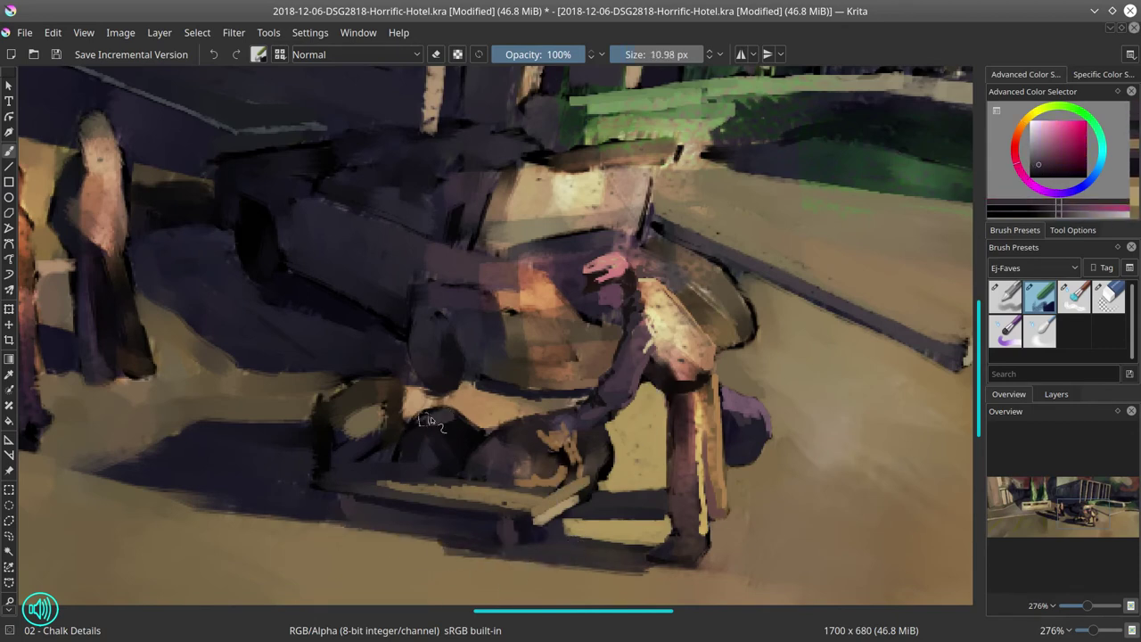
pyautogui.keyDown('ctrl'); pyautogui.click(473, 419); pyautogui.keyUp('ctrl')
pyautogui.press('[')
pyautogui.press('[')
pyautogui.moveTo(410, 385); pyautogui.dragTo(366, 441)
pyautogui.keyDown('ctrl'); pyautogui.click(329, 415); pyautogui.keyUp('ctrl')
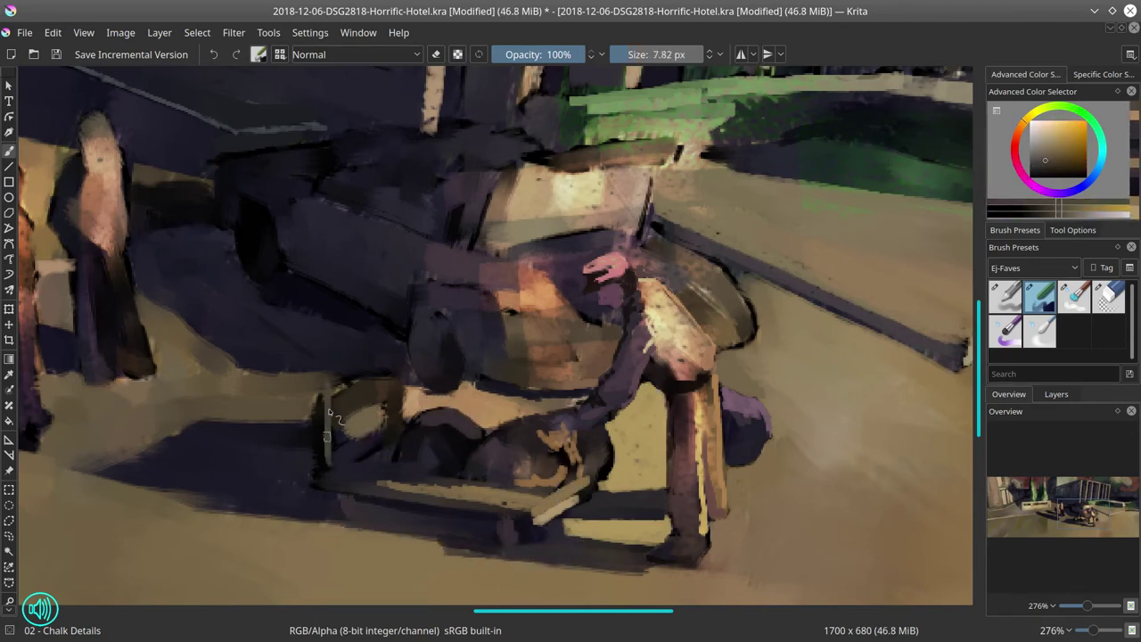
pyautogui.moveTo(330, 384)
pyautogui.mouseDown()
pyautogui.moveTo(401, 355)
pyautogui.moveTo(396, 420)
pyautogui.moveTo(341, 433)
pyautogui.mouseUp()
pyautogui.press(']')
pyautogui.moveTo(379, 373); pyautogui.dragTo(388, 393)
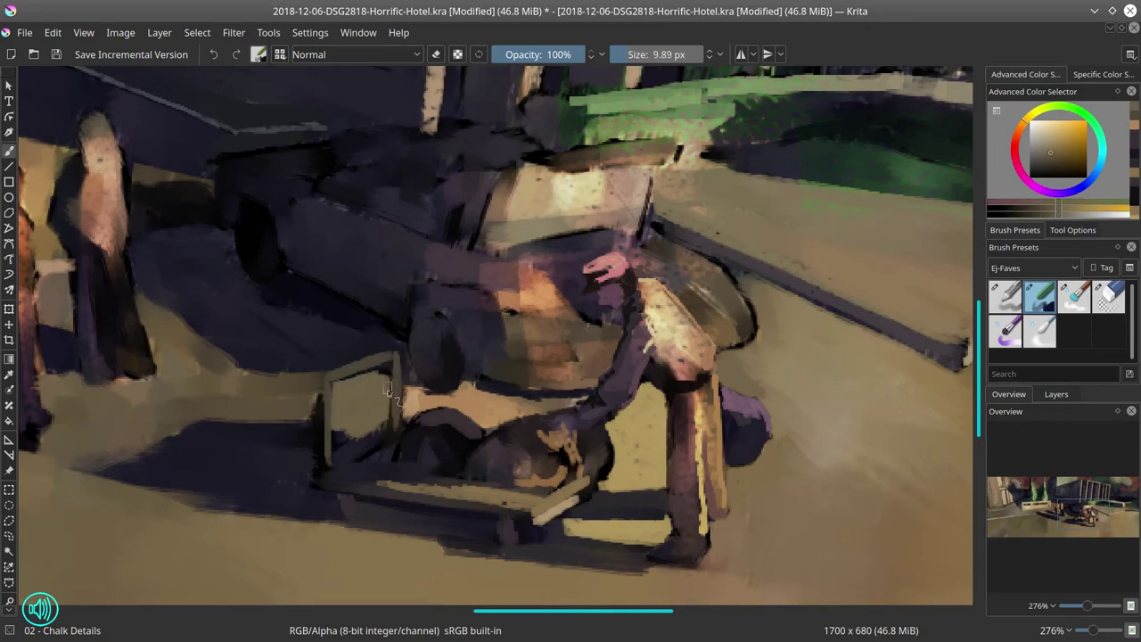
pyautogui.keyDown('ctrl'); pyautogui.click(389, 389); pyautogui.keyUp('ctrl')
pyautogui.moveTo(319, 378)
pyautogui.mouseDown()
pyautogui.moveTo(323, 424)
pyautogui.moveTo(183, 435)
pyautogui.moveTo(316, 419)
pyautogui.moveTo(383, 428)
pyautogui.mouseUp()
# Paint purple floor strokes near the box's base, undoing a dark stroke on its post
pyautogui.keyDown('ctrl'); pyautogui.click(239, 411); pyautogui.keyUp('ctrl')
pyautogui.press(']')
pyautogui.press(']')
pyautogui.keyDown('ctrl'); pyautogui.click(325, 405); pyautogui.keyUp('ctrl')
pyautogui.press('[')
pyautogui.keyDown('ctrl'); pyautogui.click(419, 535); pyautogui.keyUp('ctrl')
pyautogui.press('[')
pyautogui.moveTo(365, 512); pyautogui.dragTo(450, 520)
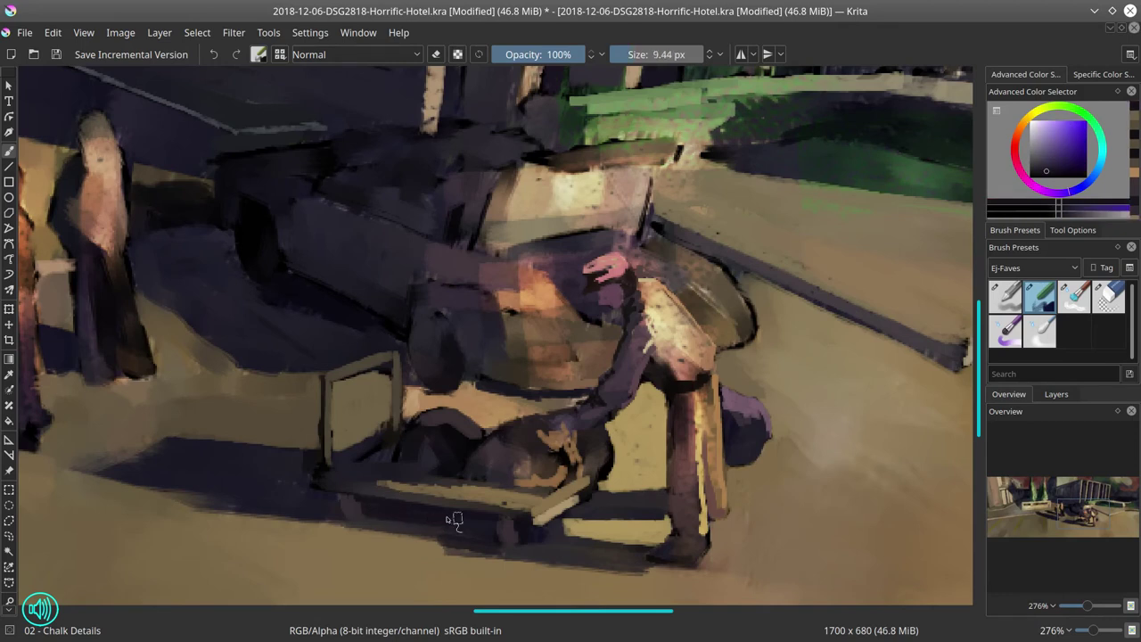
pyautogui.keyDown('ctrl'); pyautogui.click(455, 520); pyautogui.keyUp('ctrl')
pyautogui.press('[')
pyautogui.moveTo(392, 370)
pyautogui.mouseDown()
pyautogui.moveTo(396, 403)
pyautogui.moveTo(443, 417)
pyautogui.mouseUp()
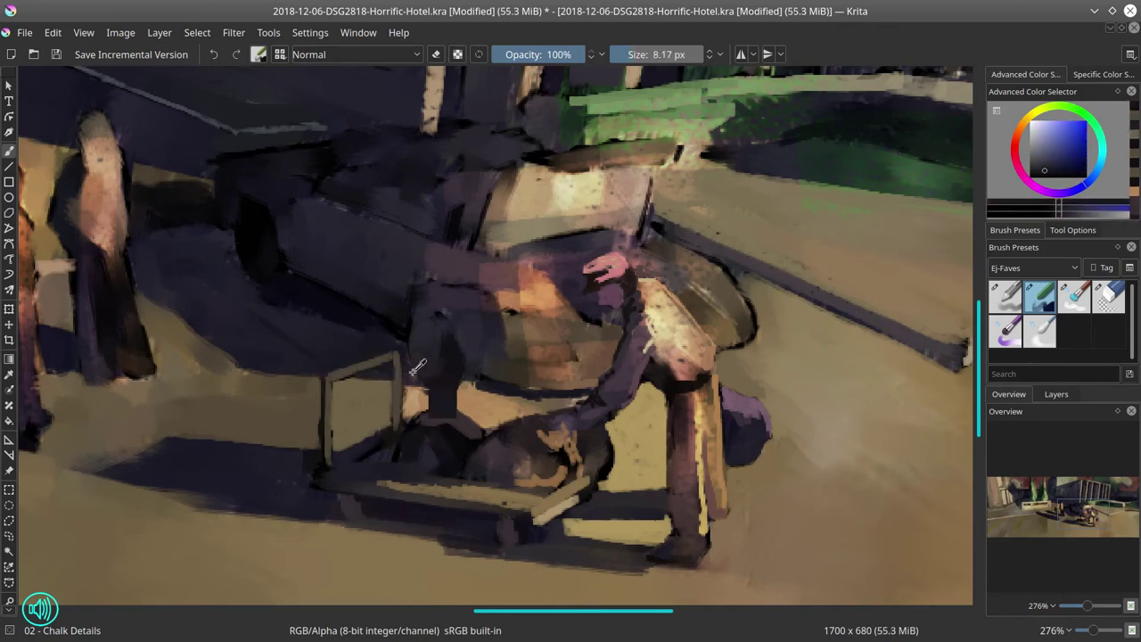
pyautogui.hotkey('ctrl', 'z')
# Fill the box and its left side with light tan using a 16 px brush, then save
pyautogui.keyDown('ctrl'); pyautogui.click(468, 388); pyautogui.keyUp('ctrl')
pyautogui.press(']')
pyautogui.moveTo(348, 436)
pyautogui.mouseDown()
pyautogui.moveTo(379, 388)
pyautogui.moveTo(384, 410)
pyautogui.moveTo(268, 410)
pyautogui.moveTo(373, 440)
pyautogui.mouseUp()
pyautogui.press(']')
pyautogui.moveTo(419, 403); pyautogui.dragTo(566, 412)
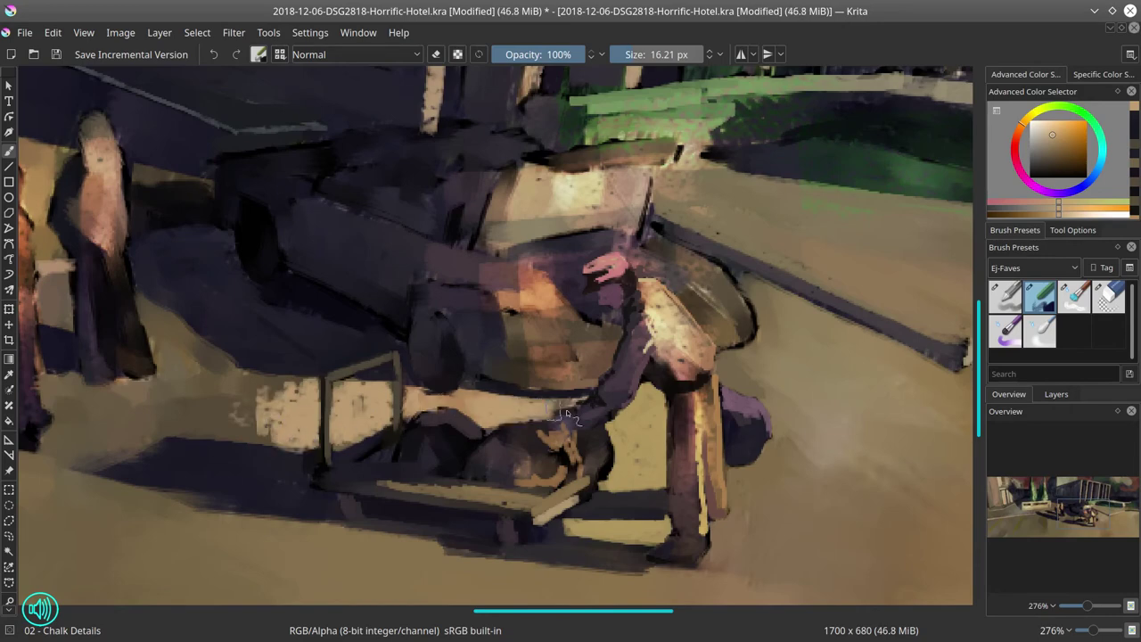
pyautogui.scroll(-5, 566, 409)
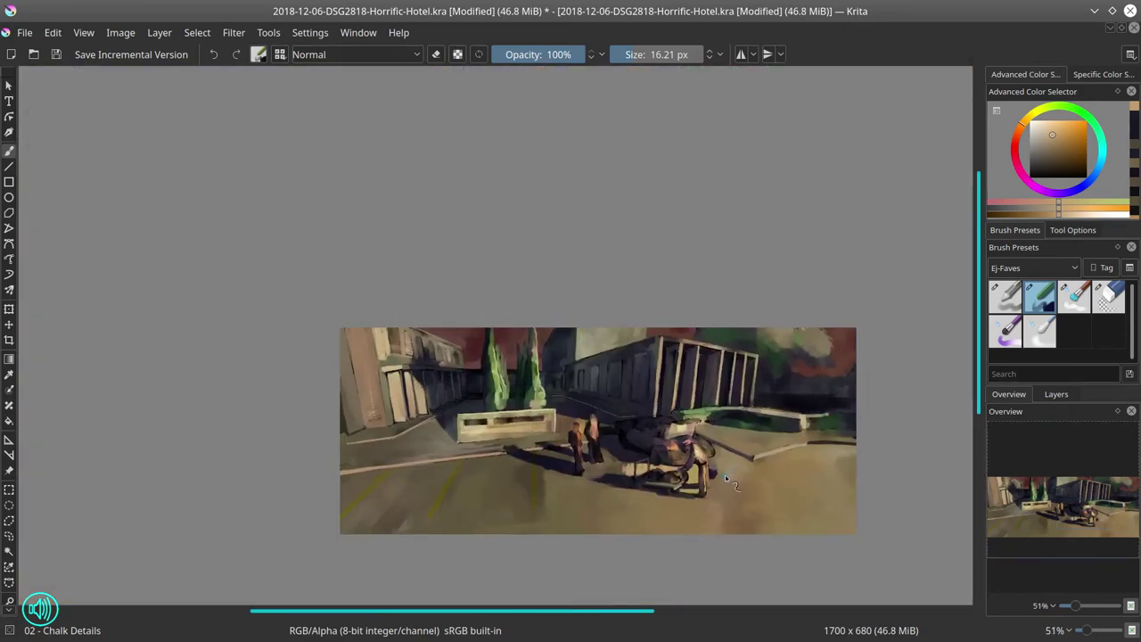
pyautogui.click(56, 55)
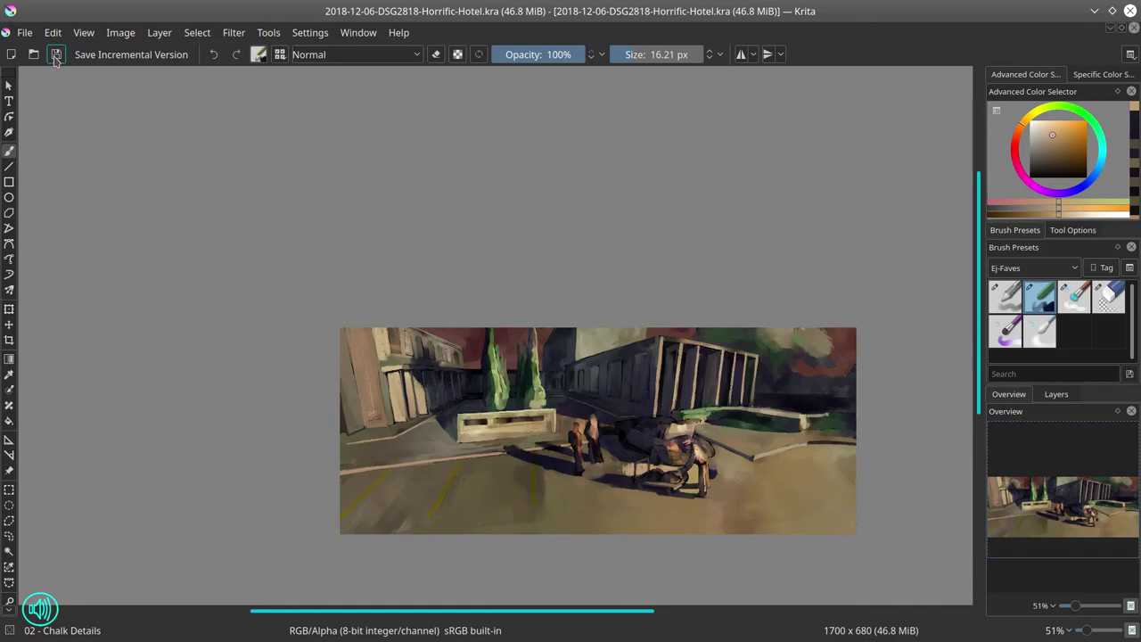
# Zoom in and paint light chalk strokes across the car's front with a smaller brush
pyautogui.scroll(5, 681, 438)
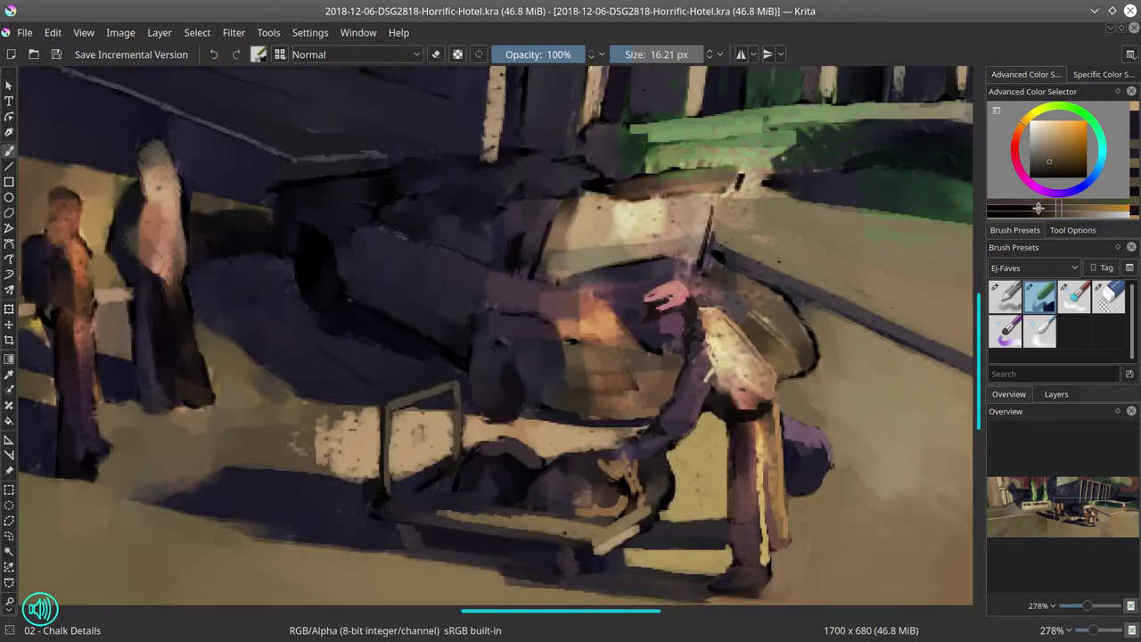
pyautogui.press('[')
pyautogui.moveTo(588, 374); pyautogui.dragTo(611, 385)
pyautogui.press('[')
pyautogui.press('[')
pyautogui.moveTo(795, 301); pyautogui.dragTo(818, 346)
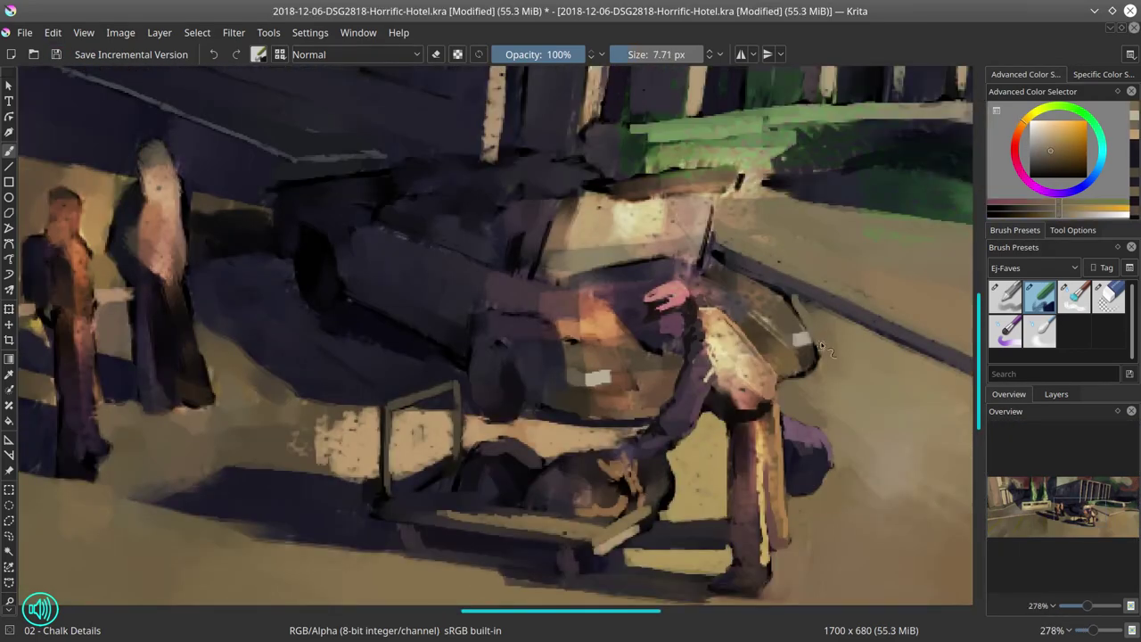
pyautogui.moveTo(764, 285); pyautogui.dragTo(806, 326)
pyautogui.moveTo(544, 287)
pyautogui.mouseDown()
pyautogui.moveTo(652, 350)
pyautogui.moveTo(684, 355)
pyautogui.mouseUp()
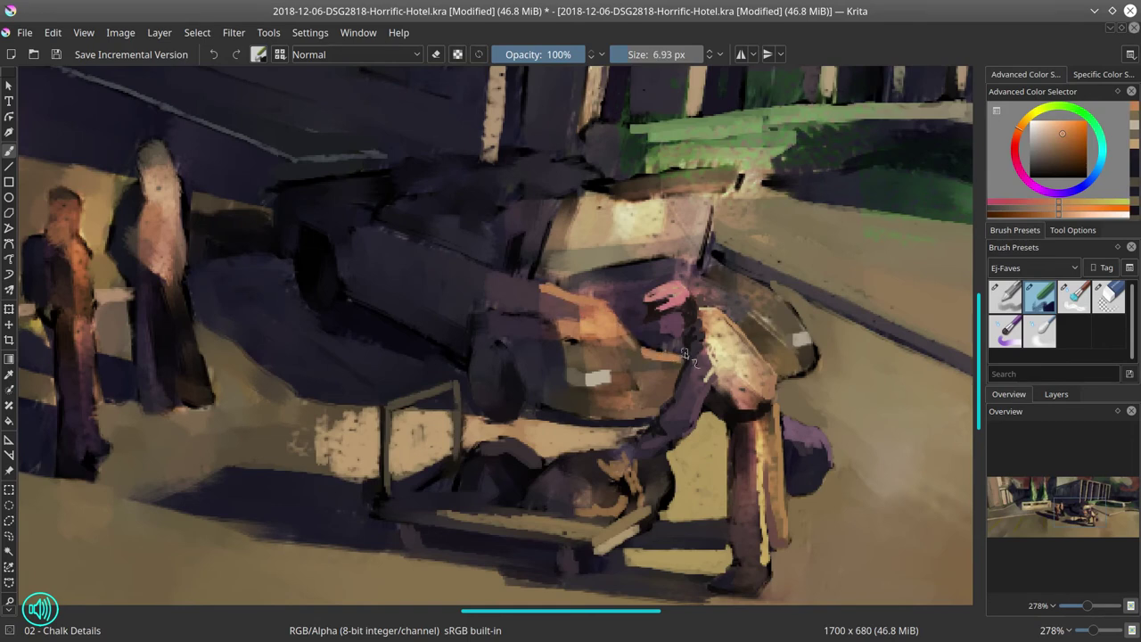
# Add a dark purple stroke on the car and a brown dab and bar along its top
pyautogui.keyDown('ctrl'); pyautogui.click(763, 336); pyautogui.keyUp('ctrl')
pyautogui.press(']')
pyautogui.moveTo(763, 336)
pyautogui.mouseDown()
pyautogui.moveTo(746, 294)
pyautogui.moveTo(765, 298)
pyautogui.mouseUp()
pyautogui.keyDown('ctrl'); pyautogui.click(747, 294); pyautogui.keyUp('ctrl')
pyautogui.press('[')
pyautogui.keyDown('ctrl'); pyautogui.click(691, 178); pyautogui.keyUp('ctrl')
pyautogui.click(722, 212)
pyautogui.moveTo(624, 184)
pyautogui.mouseDown()
pyautogui.moveTo(691, 175)
pyautogui.moveTo(660, 184)
pyautogui.mouseUp()
# Paint orange-brown light strokes across the car top using colours sampled from the painting
pyautogui.keyDown('ctrl'); pyautogui.click(691, 176); pyautogui.keyUp('ctrl')
pyautogui.keyDown('ctrl'); pyautogui.click(700, 168); pyautogui.keyUp('ctrl')
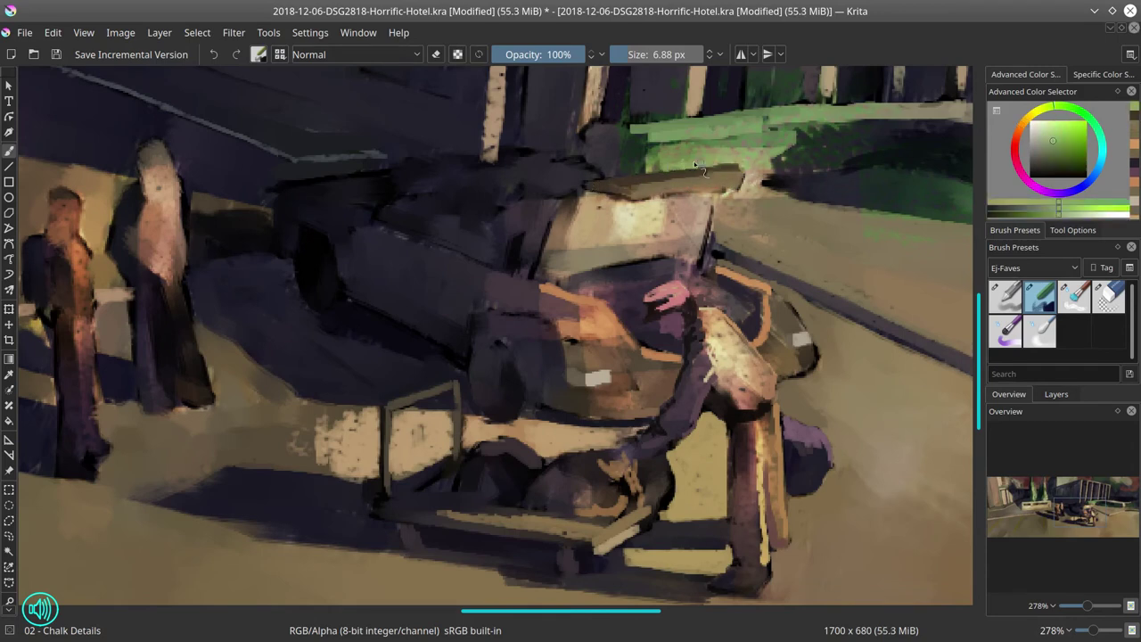
pyautogui.keyDown('ctrl'); pyautogui.click(700, 169); pyautogui.keyUp('ctrl')
pyautogui.keyDown('ctrl'); pyautogui.click(720, 254); pyautogui.keyUp('ctrl')
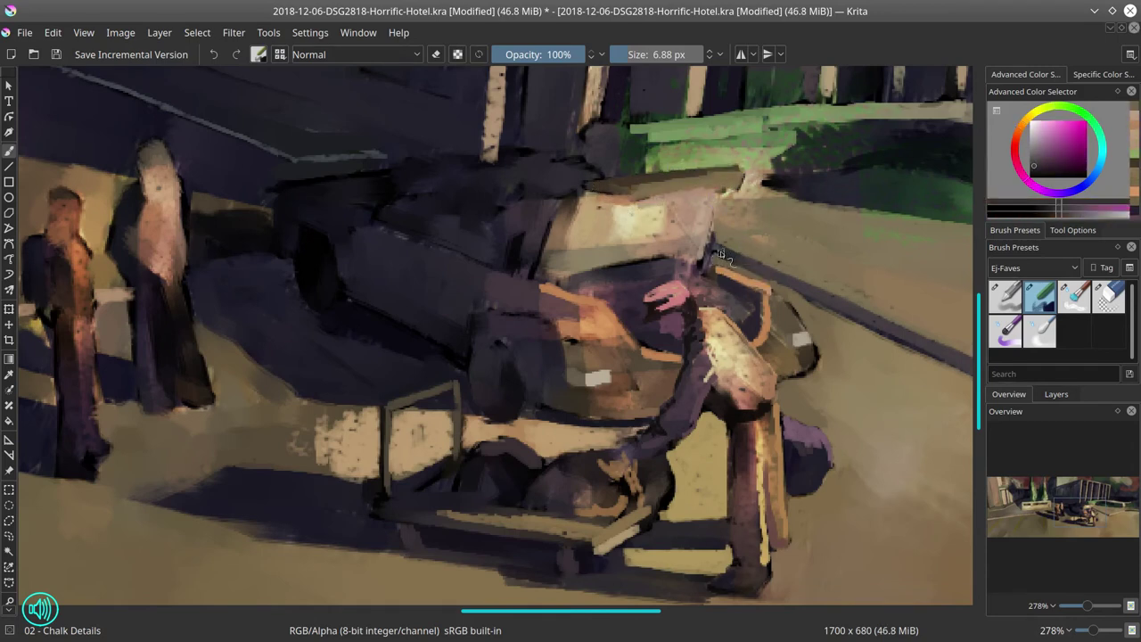
pyautogui.keyDown('ctrl'); pyautogui.click(686, 261); pyautogui.keyUp('ctrl')
pyautogui.press(']')
pyautogui.moveTo(681, 259); pyautogui.dragTo(571, 274)
pyautogui.moveTo(563, 250)
pyautogui.mouseDown()
pyautogui.moveTo(546, 220)
pyautogui.moveTo(686, 198)
pyautogui.mouseUp()
# Highlight the bumper and right front corner, and add a dark stroke left of the orange area
pyautogui.keyDown('ctrl'); pyautogui.click(580, 219); pyautogui.keyUp('ctrl')
pyautogui.keyDown('ctrl'); pyautogui.click(642, 211); pyautogui.keyUp('ctrl')
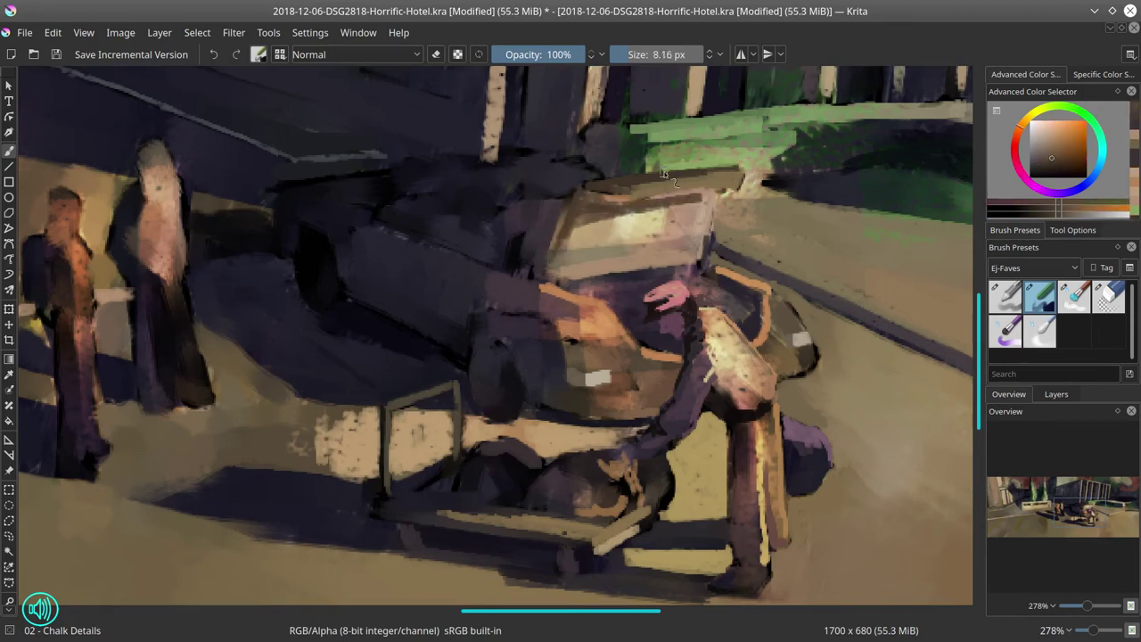
pyautogui.press('[')
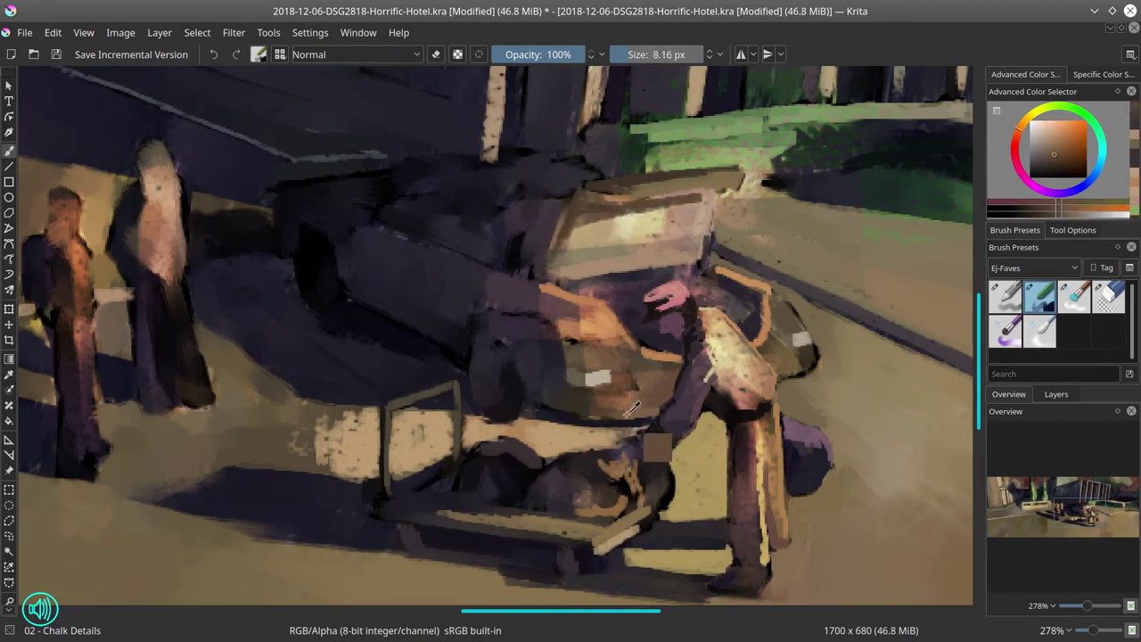
pyautogui.keyDown('ctrl'); pyautogui.click(655, 437); pyautogui.keyUp('ctrl')
pyautogui.moveTo(580, 412); pyautogui.dragTo(660, 408)
pyautogui.moveTo(816, 357); pyautogui.dragTo(784, 382)
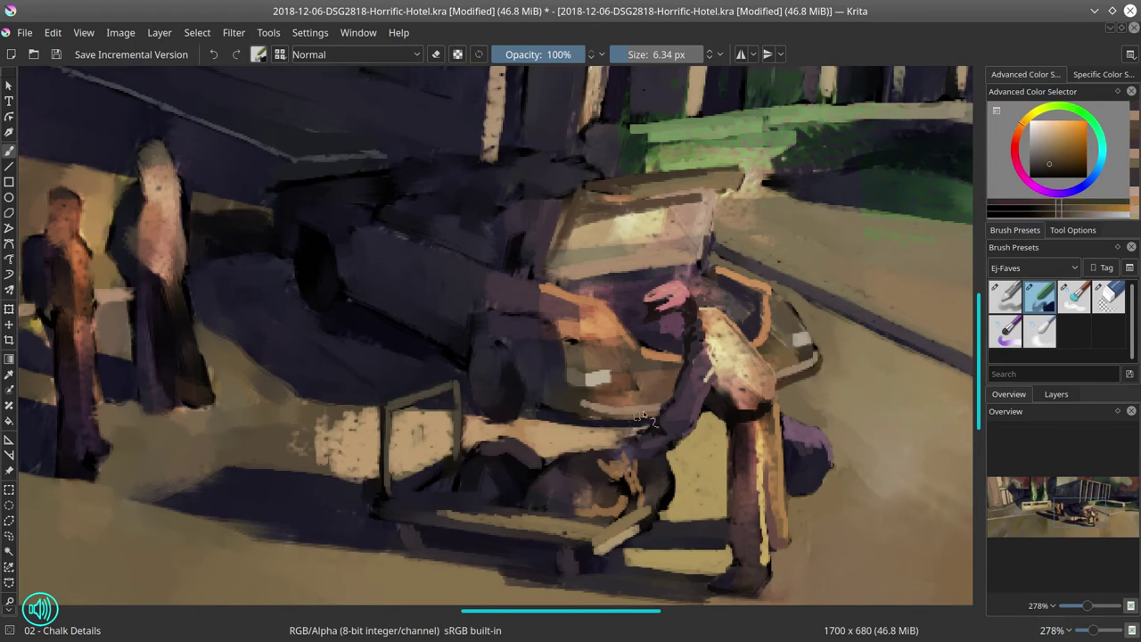
pyautogui.keyDown('ctrl'); pyautogui.click(615, 365); pyautogui.keyUp('ctrl')
pyautogui.moveTo(588, 312)
pyautogui.mouseDown()
pyautogui.moveTo(508, 314)
pyautogui.moveTo(557, 331)
pyautogui.mouseUp()
# Try a light stroke along the car's side, undo it, and pick a darker edge tone
pyautogui.press(']')
pyautogui.keyDown('ctrl'); pyautogui.click(636, 337); pyautogui.keyUp('ctrl')
pyautogui.keyDown('ctrl'); pyautogui.click(535, 321); pyautogui.keyUp('ctrl')
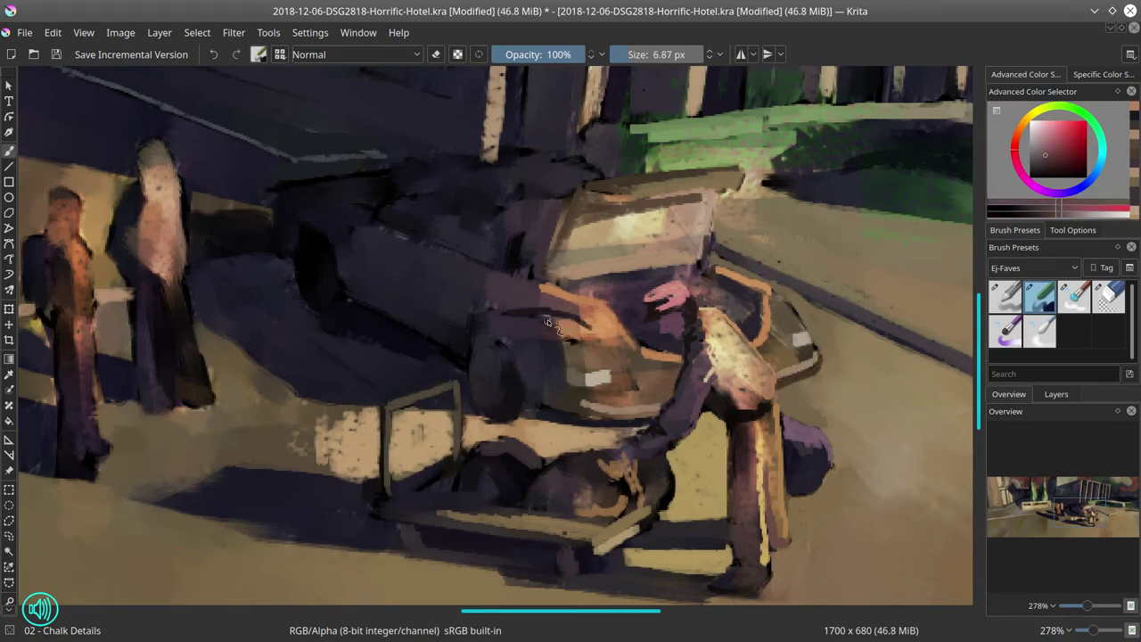
pyautogui.press(']')
pyautogui.keyDown('ctrl'); pyautogui.click(479, 313); pyautogui.keyUp('ctrl')
pyautogui.press(']')
pyautogui.moveTo(364, 302)
pyautogui.mouseDown()
pyautogui.moveTo(445, 369)
pyautogui.moveTo(541, 348)
pyautogui.moveTo(539, 296)
pyautogui.moveTo(351, 304)
pyautogui.moveTo(379, 317)
pyautogui.moveTo(363, 271)
pyautogui.moveTo(346, 249)
pyautogui.mouseUp()
pyautogui.hotkey('ctrl', 'z')
pyautogui.keyDown('ctrl'); pyautogui.click(387, 307); pyautogui.keyUp('ctrl')
pyautogui.press(']')
pyautogui.press(']')
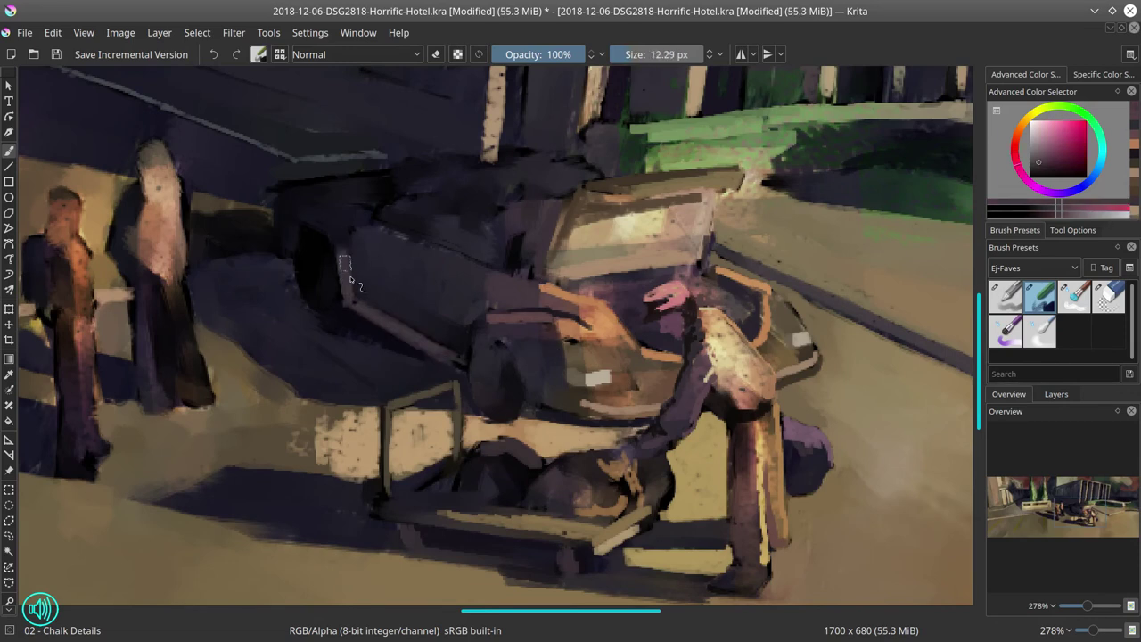
# Sample orange, dark magenta and purple tones from the car for the front wheel
pyautogui.press('[')
pyautogui.press('[')
pyautogui.keyDown('ctrl'); pyautogui.click(558, 319); pyautogui.keyUp('ctrl')
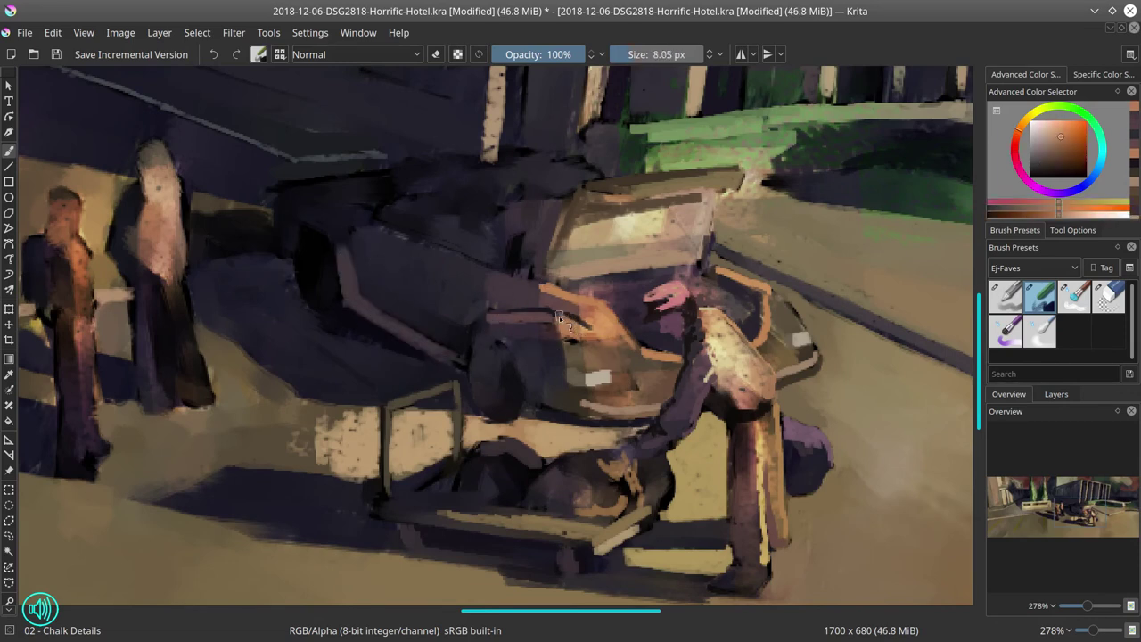
pyautogui.keyDown('ctrl'); pyautogui.click(564, 274); pyautogui.keyUp('ctrl')
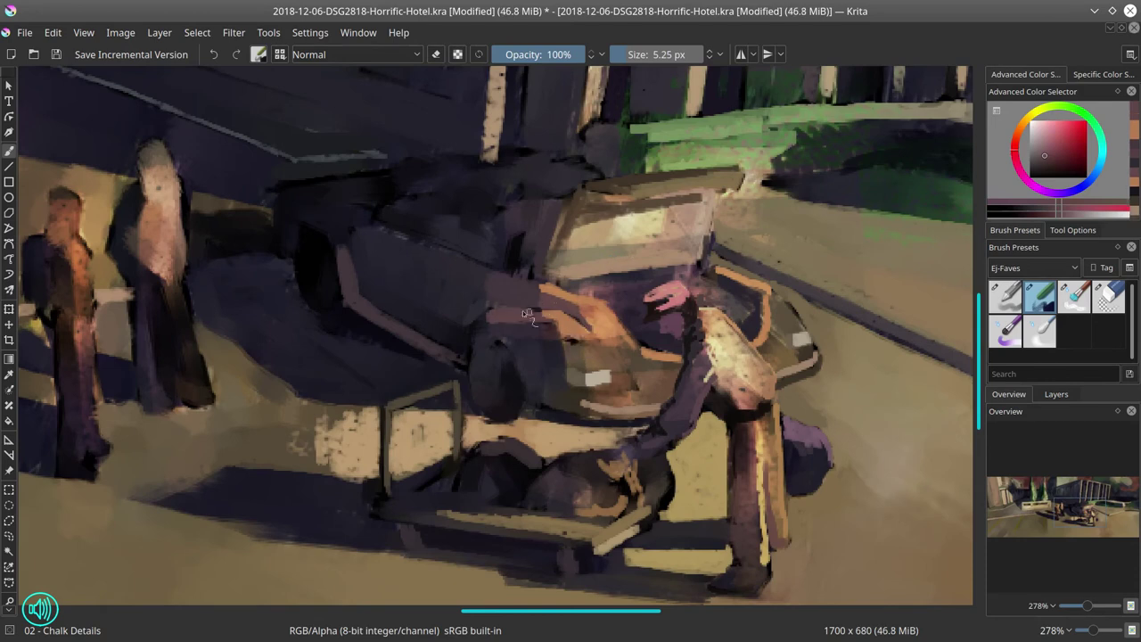
pyautogui.press(']')
pyautogui.press(']')
pyautogui.press(']')
pyautogui.press(']')
pyautogui.press(']')
pyautogui.keyDown('ctrl'); pyautogui.click(485, 368); pyautogui.keyUp('ctrl')
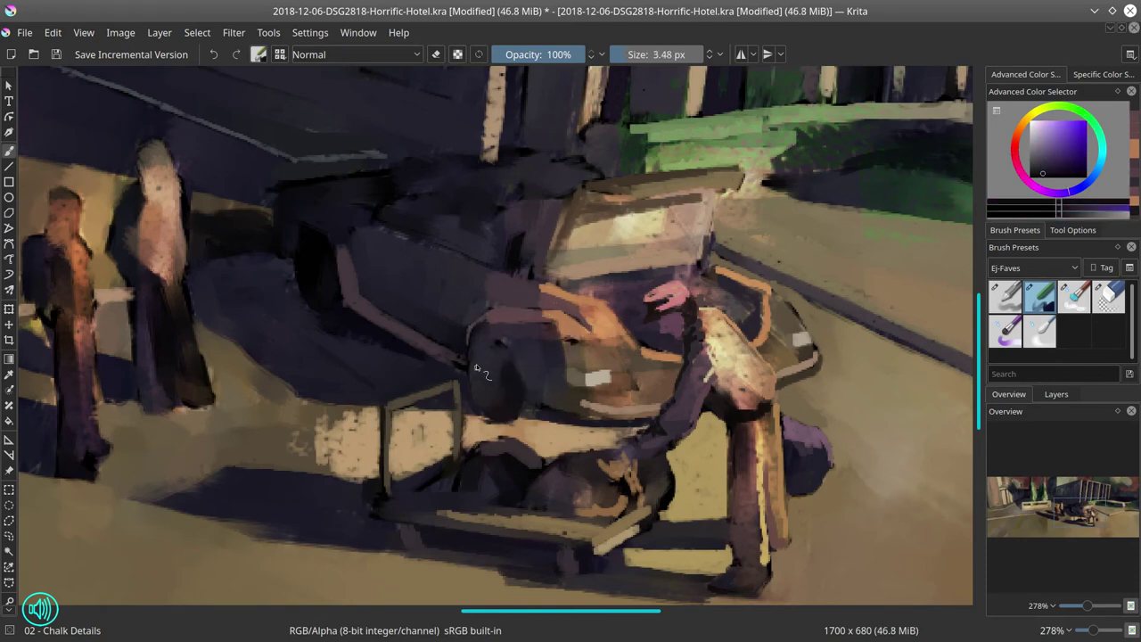
pyautogui.keyDown('ctrl'); pyautogui.click(503, 348); pyautogui.keyUp('ctrl')
pyautogui.press('[')
pyautogui.press('[')
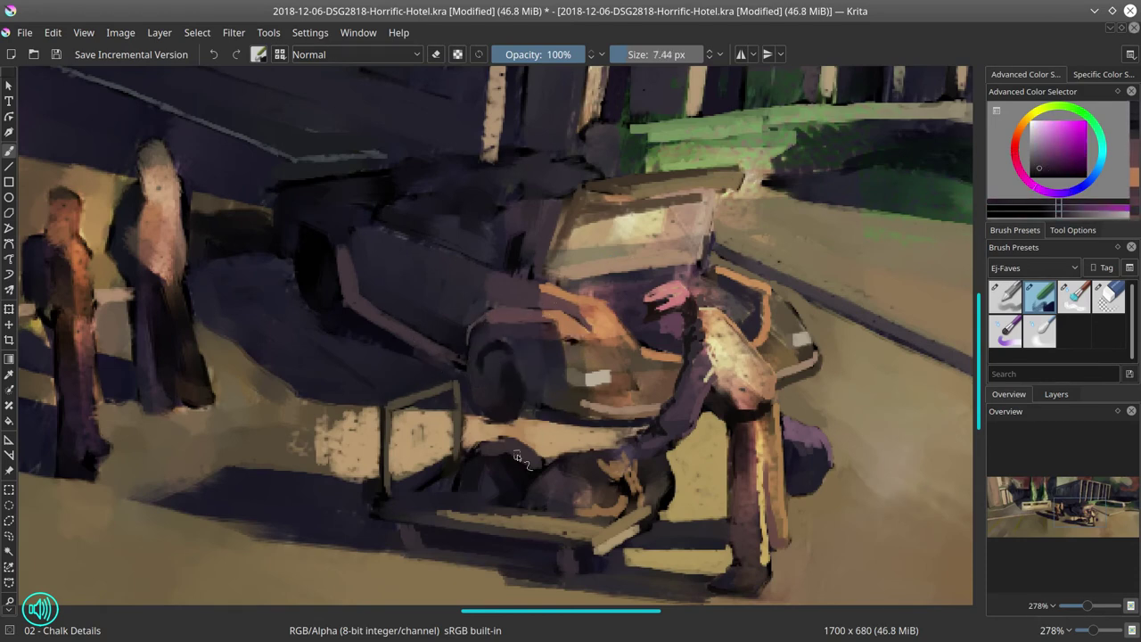
pyautogui.keyDown('ctrl'); pyautogui.click(446, 370); pyautogui.keyUp('ctrl')
pyautogui.keyDown('ctrl'); pyautogui.click(450, 374); pyautogui.keyUp('ctrl')
pyautogui.press(']')
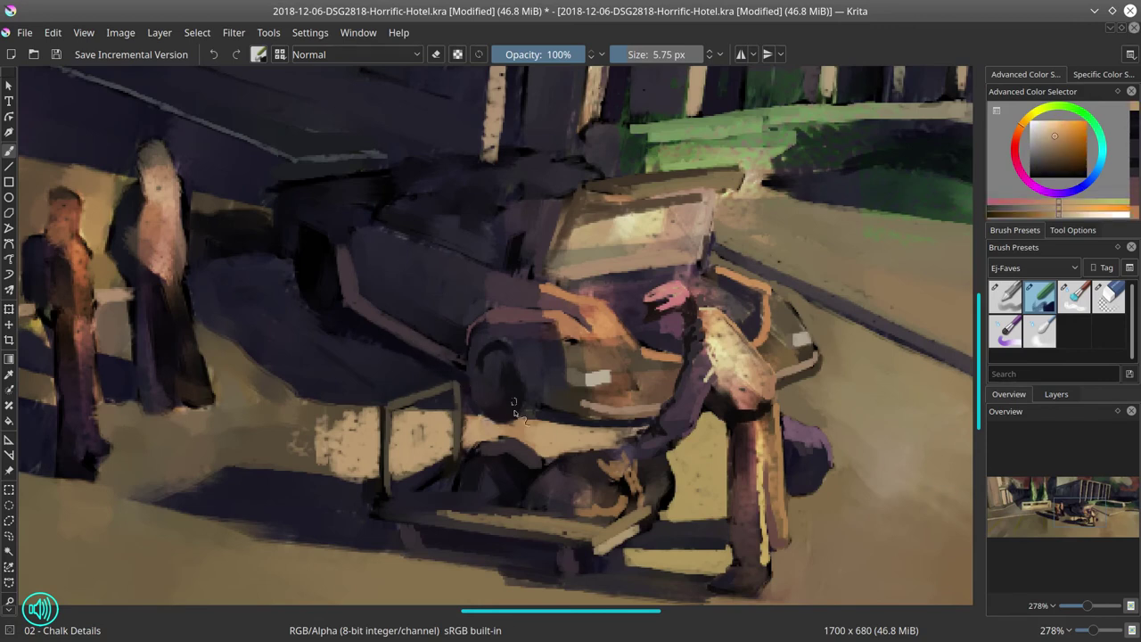
# Refine the purple sampled near the front wheel until settling on the final tone
pyautogui.keyDown('ctrl'); pyautogui.click(523, 420); pyautogui.keyUp('ctrl')
pyautogui.keyDown('ctrl'); pyautogui.click(550, 383); pyautogui.keyUp('ctrl')
pyautogui.press('[')
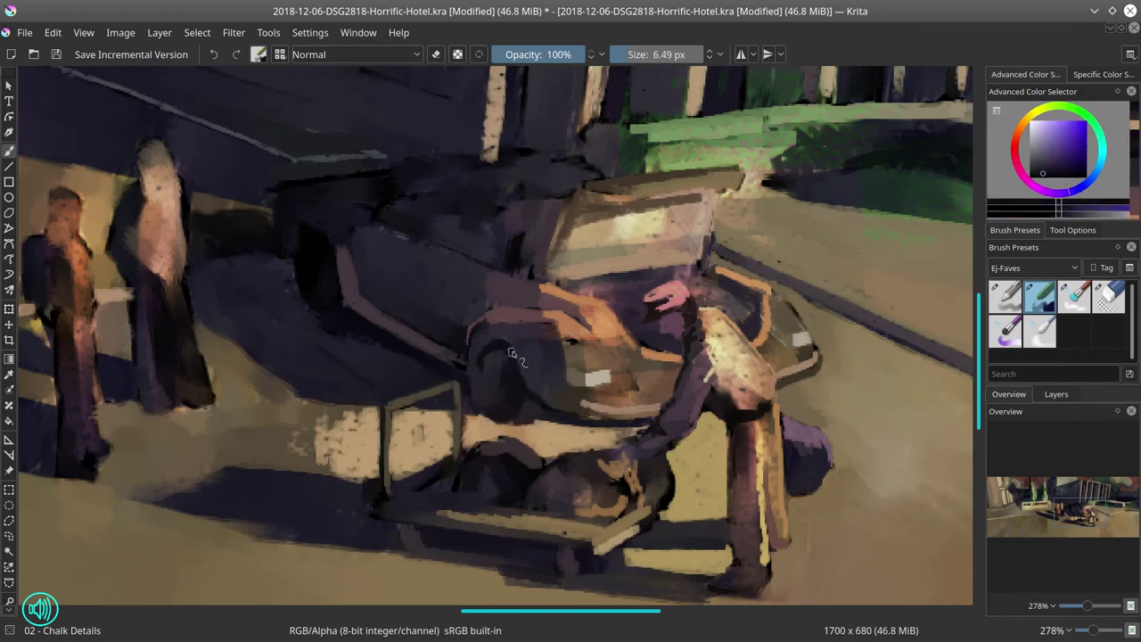
pyautogui.keyDown('ctrl'); pyautogui.click(468, 385); pyautogui.keyUp('ctrl')
pyautogui.keyDown('ctrl'); pyautogui.click(470, 387); pyautogui.keyUp('ctrl')
pyautogui.keyDown('ctrl'); pyautogui.click(519, 426); pyautogui.keyUp('ctrl')
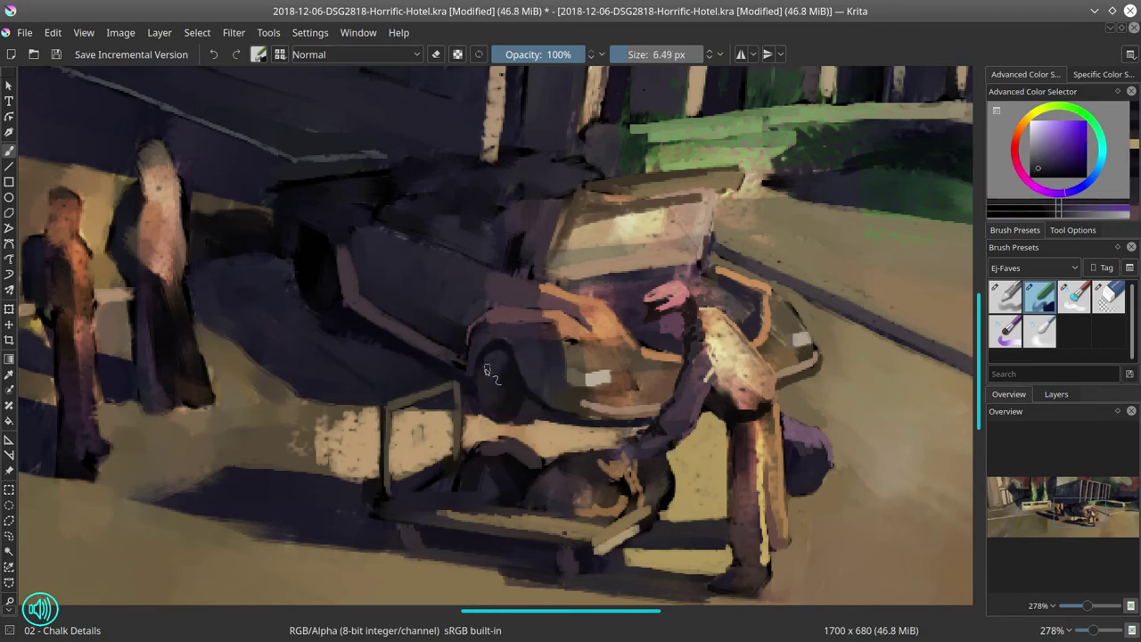
pyautogui.keyDown('ctrl'); pyautogui.click(504, 349); pyautogui.keyUp('ctrl')
pyautogui.keyDown('ctrl'); pyautogui.click(505, 353); pyautogui.keyUp('ctrl')
pyautogui.keyDown('ctrl'); pyautogui.click(535, 375); pyautogui.keyUp('ctrl')
pyautogui.keyDown('ctrl'); pyautogui.click(534, 373); pyautogui.keyUp('ctrl')
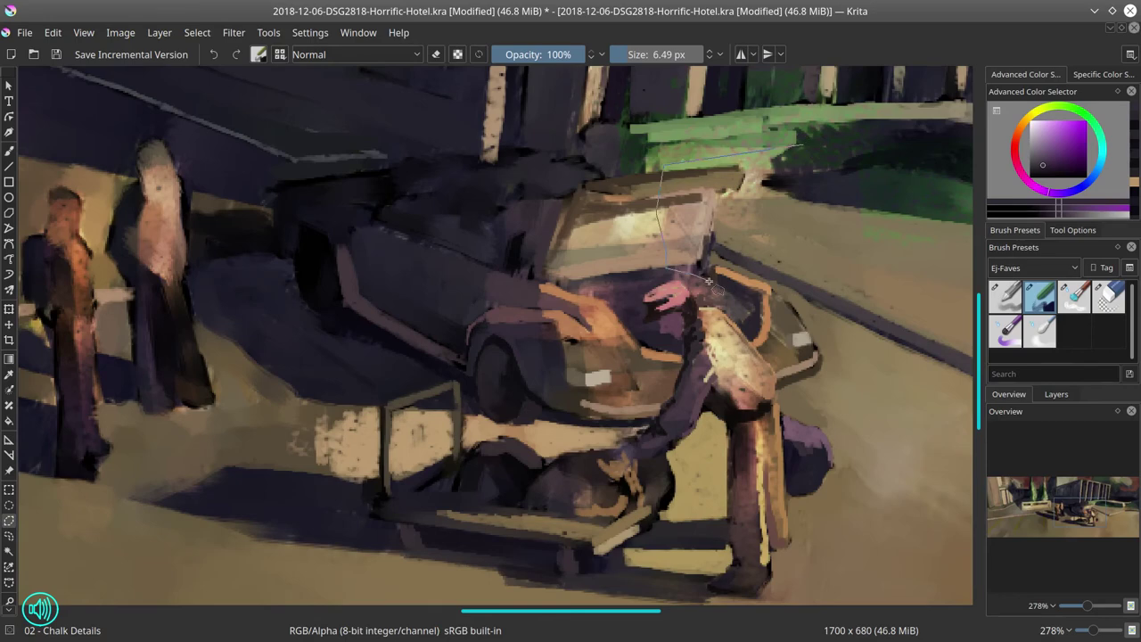
# Finish the windshield selection and nudge the pasted patch left and down
pyautogui.click(197, 32)
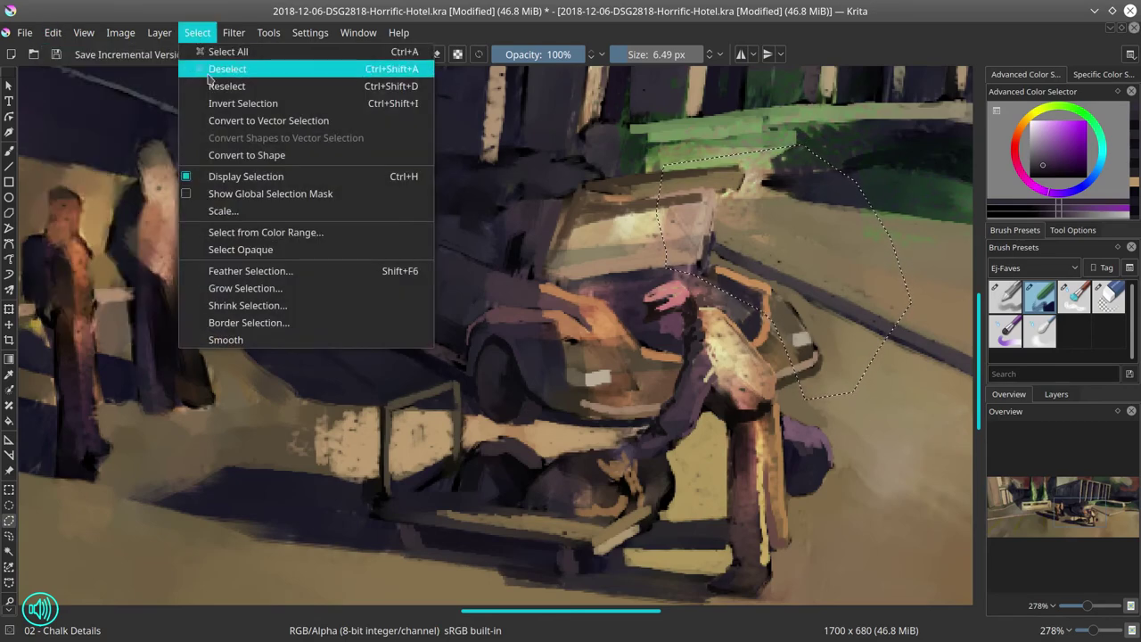
pyautogui.click(217, 78)
pyautogui.click(1056, 394)
pyautogui.press('t')
pyautogui.moveTo(822, 309); pyautogui.dragTo(802, 321)
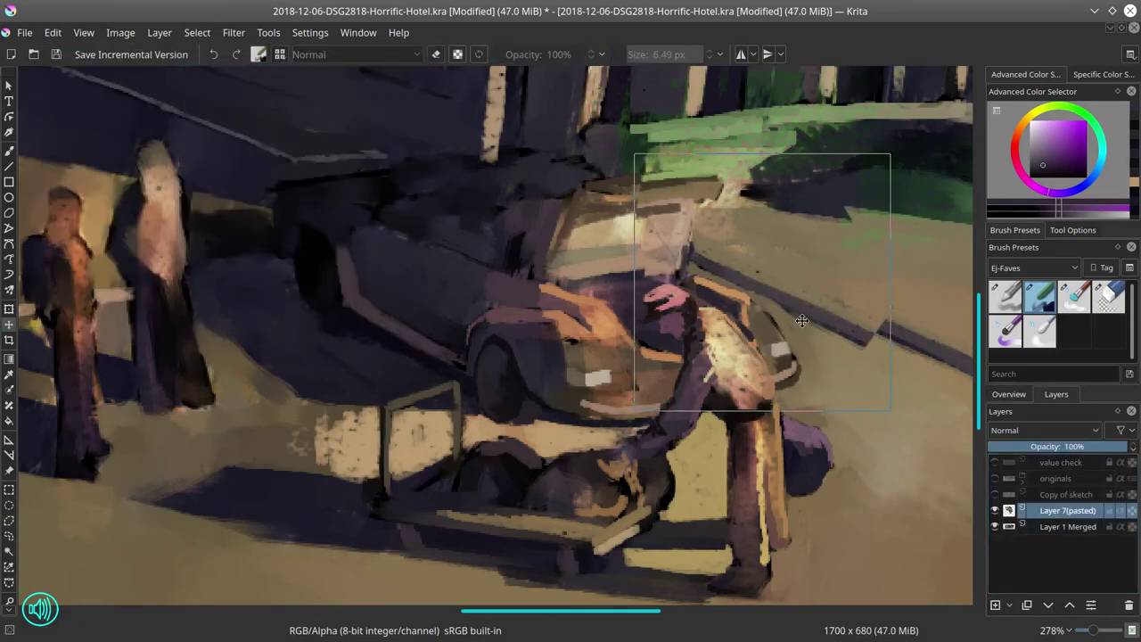
pyautogui.press('b')
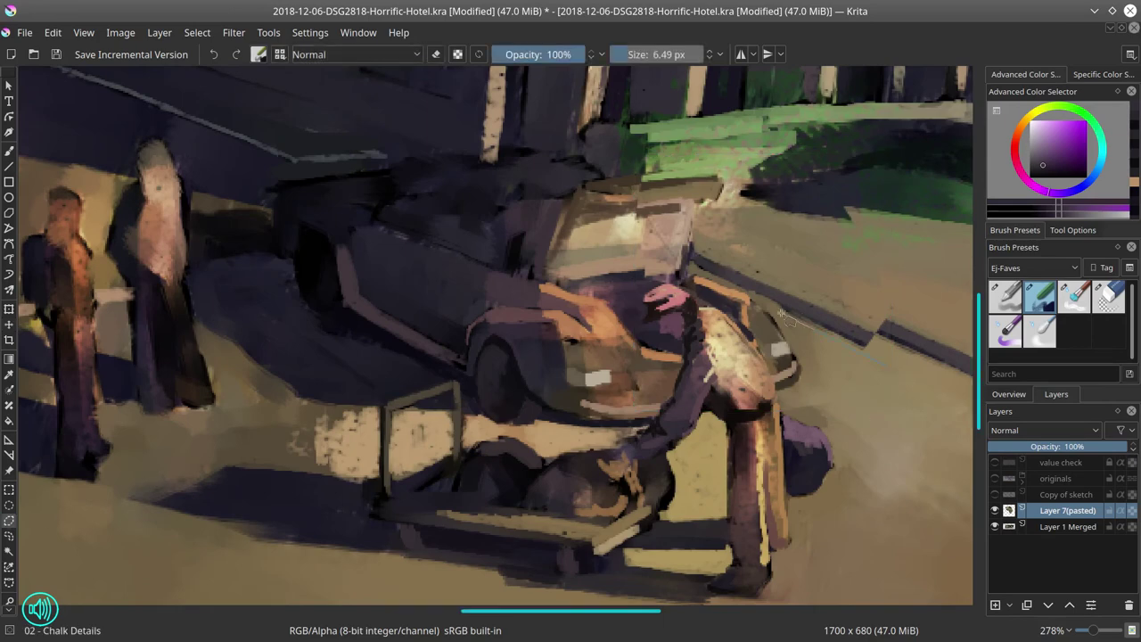
# Shift the pasted windshield patch slightly upward into position
pyautogui.press('t')
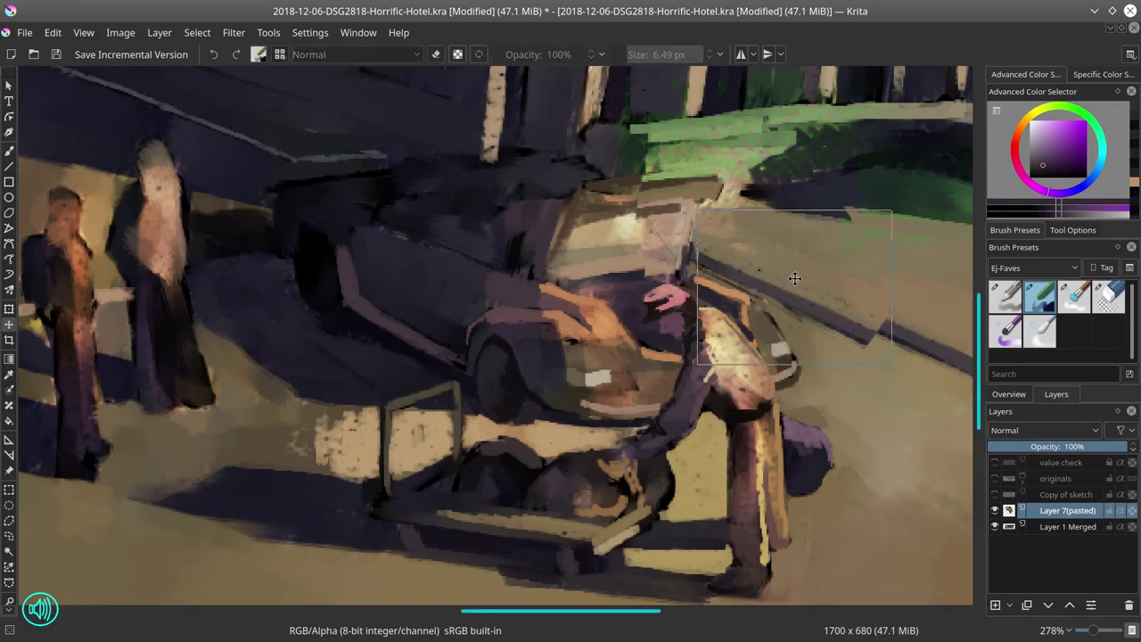
pyautogui.moveTo(797, 277); pyautogui.dragTo(795, 269)
pyautogui.click(196, 32)
pyautogui.click(227, 67)
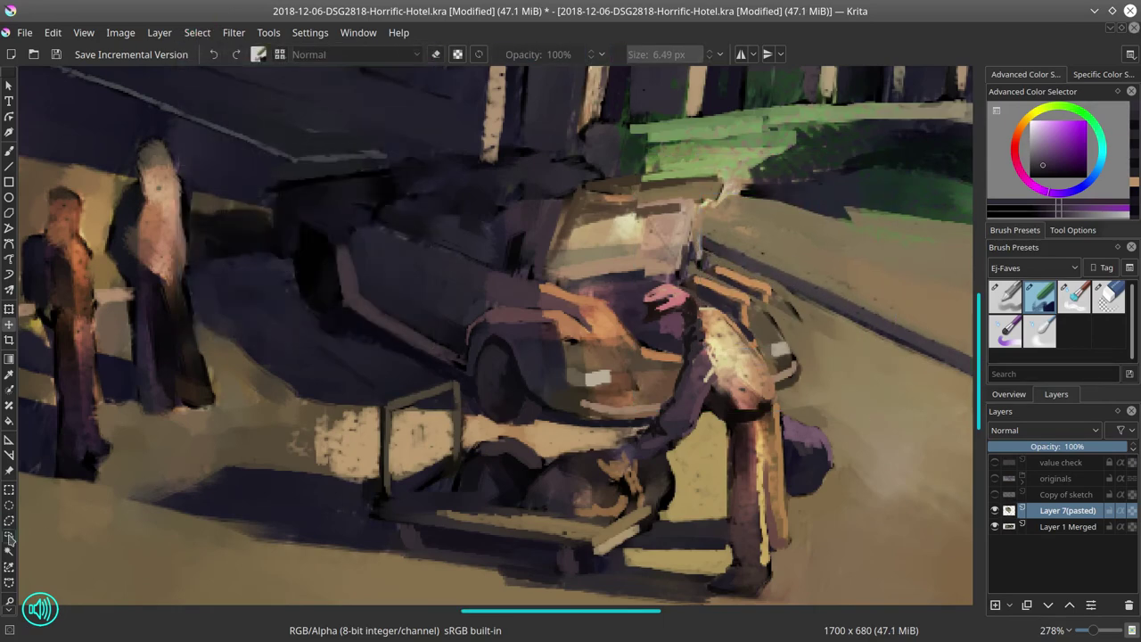
pyautogui.press('b')
pyautogui.press('t')
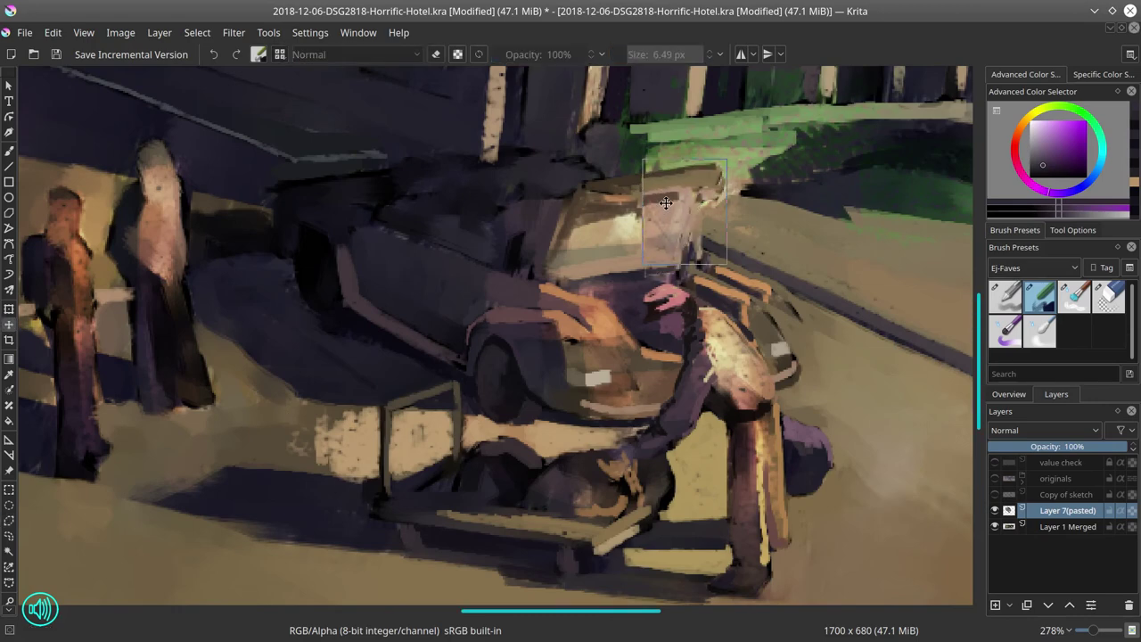
pyautogui.moveTo(659, 235); pyautogui.dragTo(659, 221)
# Deselect and merge the pasted layer down into Layer 1 Merged
pyautogui.click(197, 32)
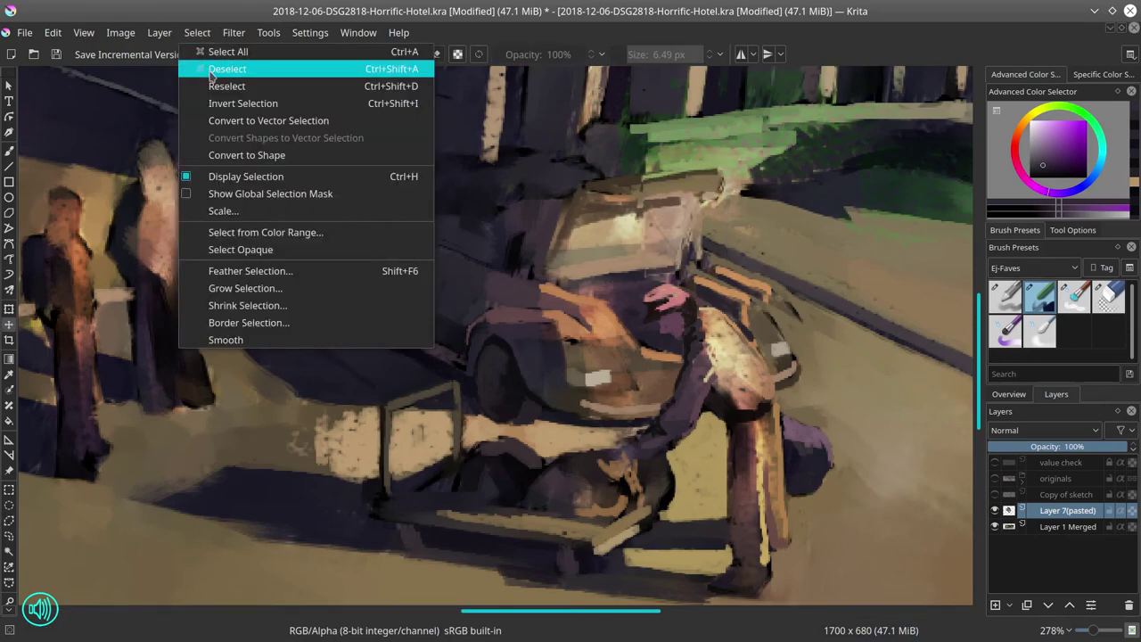
pyautogui.click(228, 67)
pyautogui.rightClick(1069, 570)
pyautogui.click(998, 264)
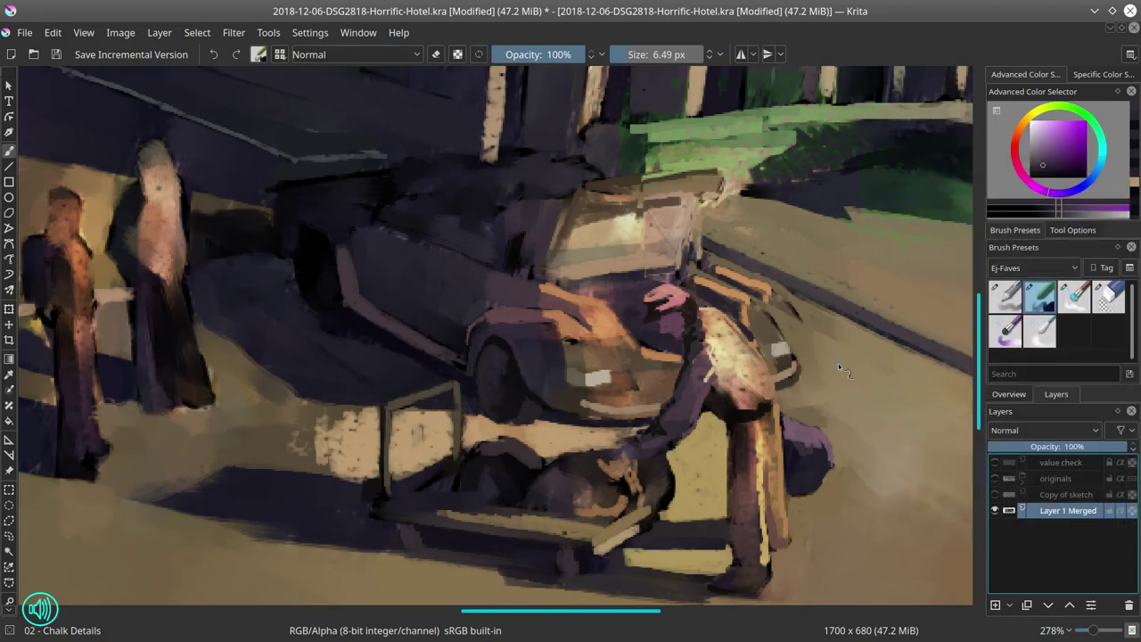
# Paint dark blue-purple strokes along the car's rear edge
pyautogui.press('[')
pyautogui.press('[')
pyautogui.press('[')
pyautogui.press('[')
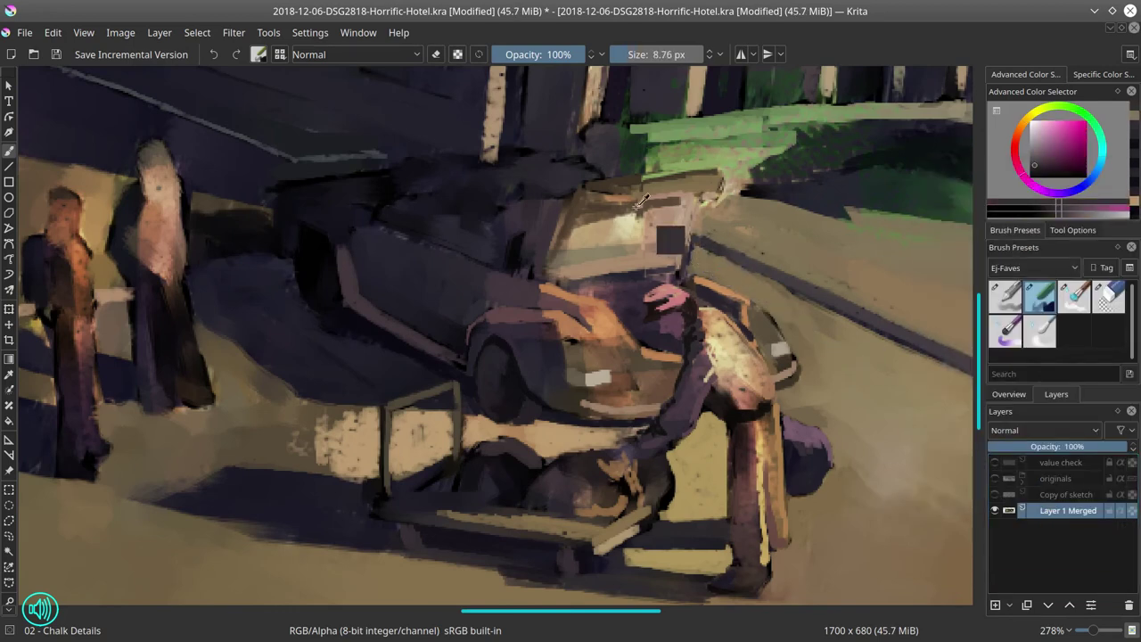
pyautogui.keyDown('ctrl'); pyautogui.click(645, 268); pyautogui.keyUp('ctrl')
pyautogui.keyDown('ctrl'); pyautogui.click(614, 563); pyautogui.keyUp('ctrl')
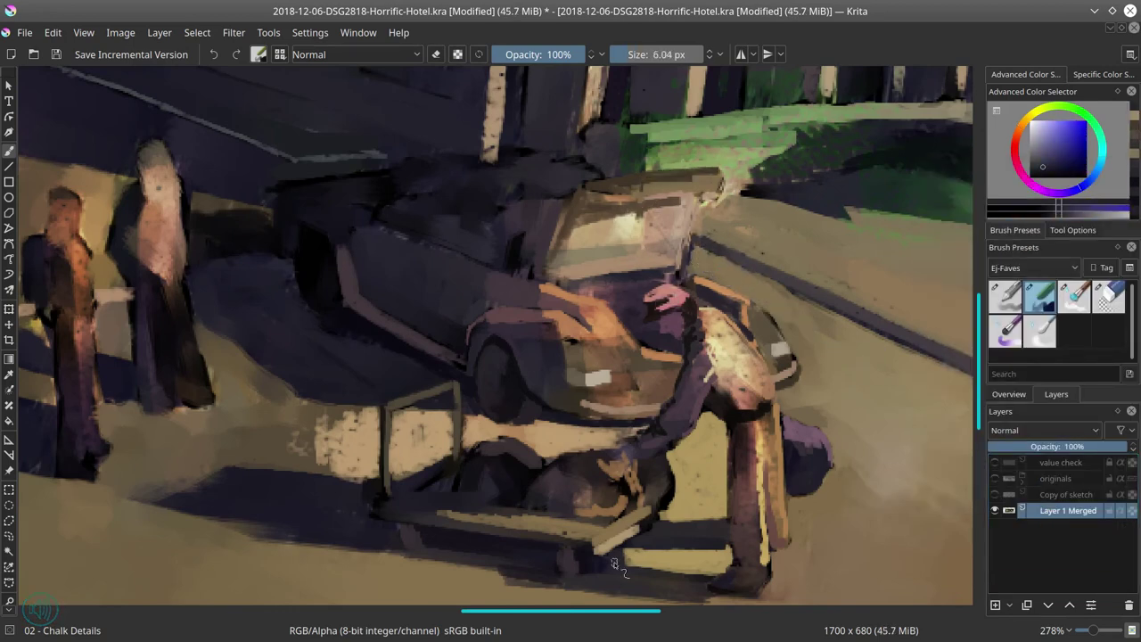
pyautogui.press(']')
pyautogui.press(']')
pyautogui.press(']')
pyautogui.moveTo(325, 224)
pyautogui.mouseDown()
pyautogui.moveTo(343, 286)
pyautogui.moveTo(324, 264)
pyautogui.moveTo(308, 298)
pyautogui.mouseUp()
pyautogui.keyDown('ctrl'); pyautogui.click(316, 232); pyautogui.keyUp('ctrl')
pyautogui.moveTo(305, 203); pyautogui.dragTo(303, 281)
# Paint short strokes along the car roof and a light tan dab on the windshield
pyautogui.keyDown('ctrl'); pyautogui.click(272, 183); pyautogui.keyUp('ctrl')
pyautogui.press('[')
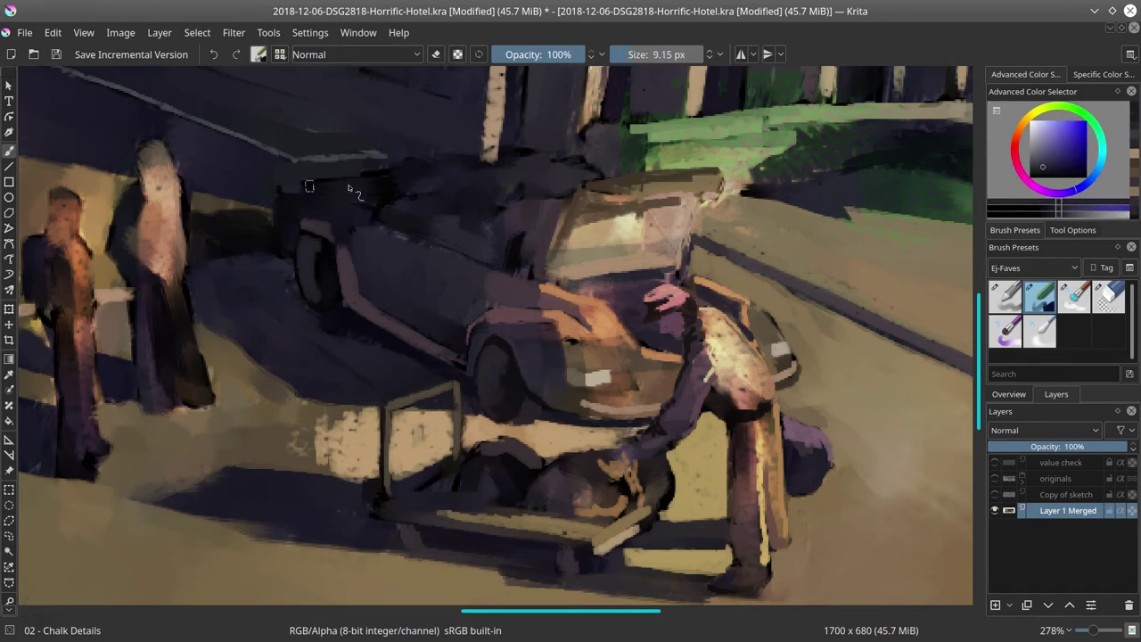
pyautogui.moveTo(338, 196)
pyautogui.mouseDown()
pyautogui.moveTo(396, 189)
pyautogui.moveTo(397, 201)
pyautogui.moveTo(547, 158)
pyautogui.mouseUp()
pyautogui.keyDown('ctrl'); pyautogui.click(713, 161); pyautogui.keyUp('ctrl')
pyautogui.press('[')
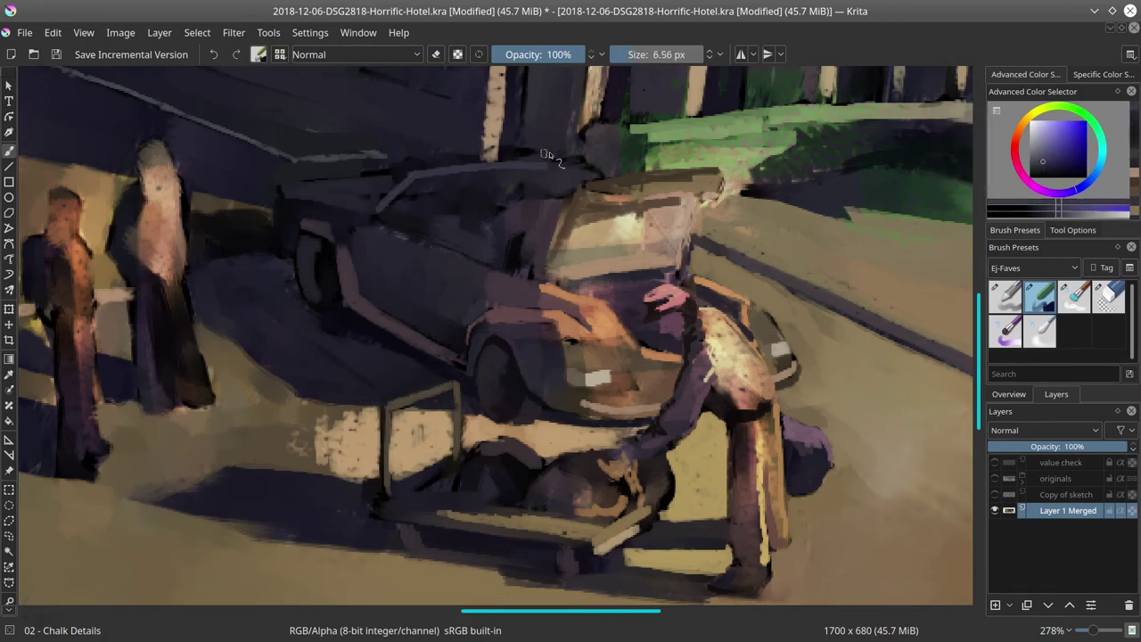
pyautogui.keyDown('ctrl'); pyautogui.click(563, 210); pyautogui.keyUp('ctrl')
pyautogui.moveTo(546, 200); pyautogui.dragTo(535, 202)
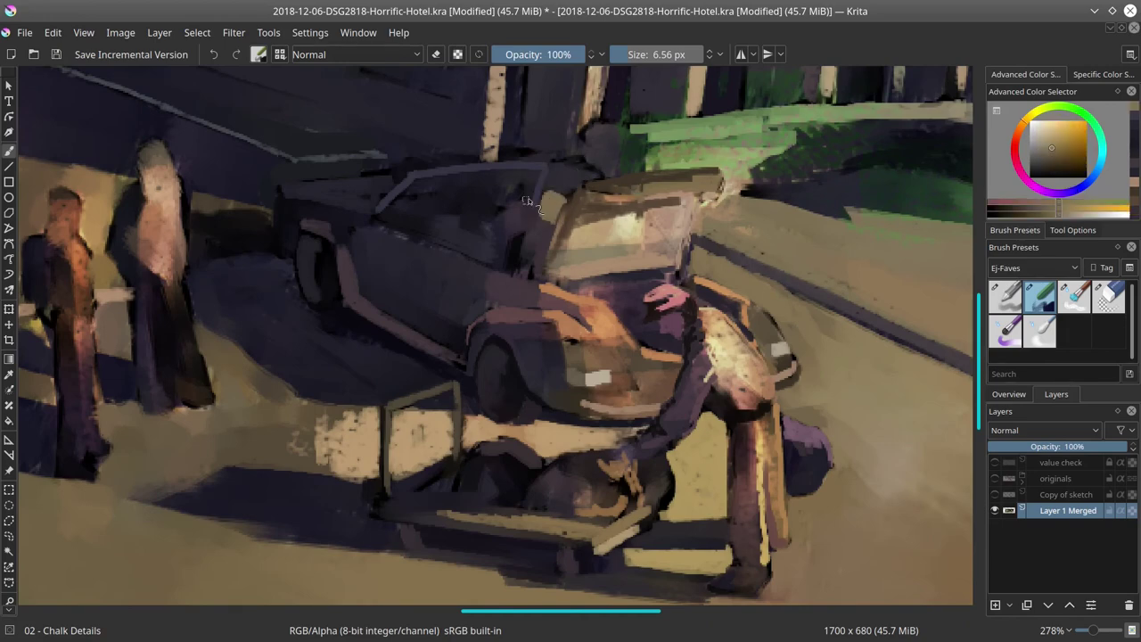
pyautogui.keyDown('ctrl'); pyautogui.click(526, 254); pyautogui.keyUp('ctrl')
pyautogui.keyDown('ctrl'); pyautogui.click(459, 214); pyautogui.keyUp('ctrl')
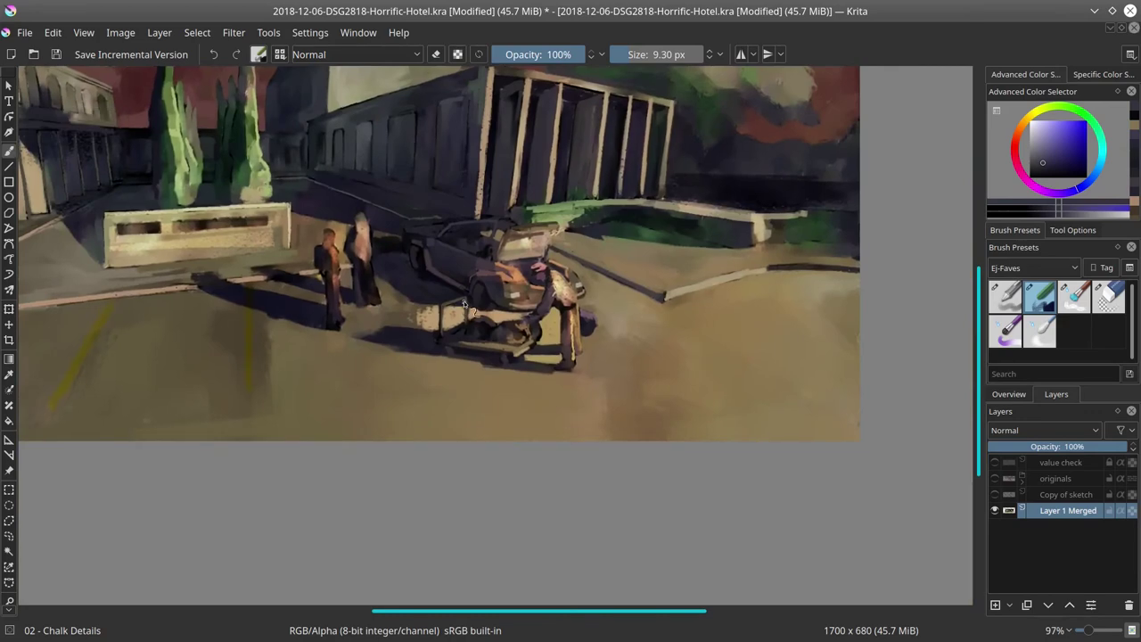
# Remove a stray tan stroke beside the hooded figure and fit the painting in view
pyautogui.scroll(4, 464, 305)
pyautogui.keyDown('ctrl'); pyautogui.click(408, 288); pyautogui.keyUp('ctrl')
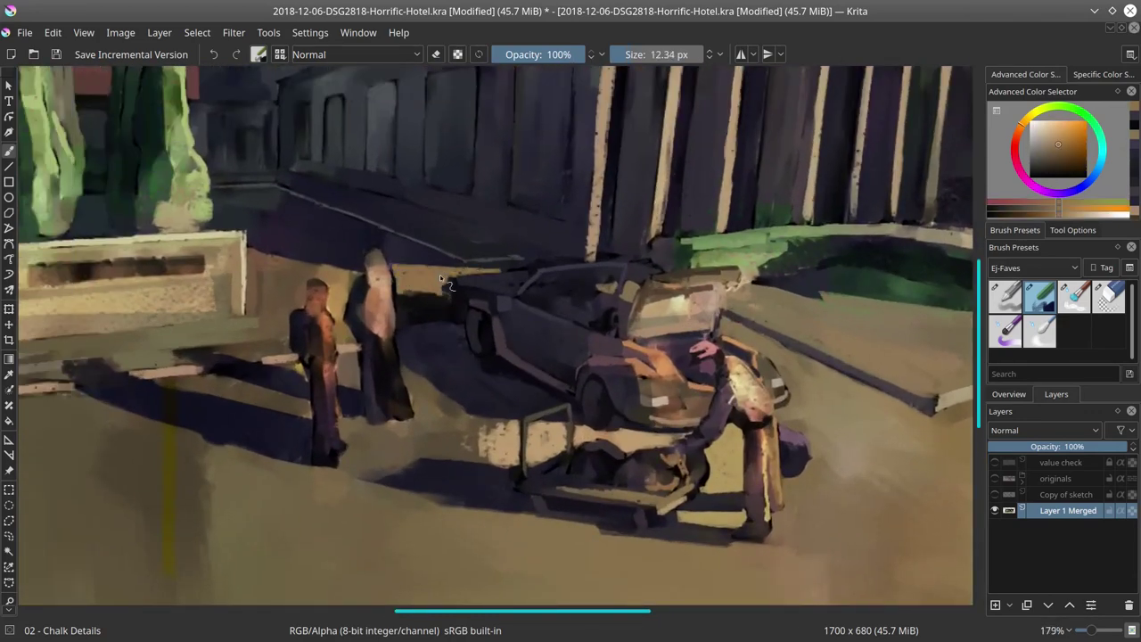
pyautogui.moveTo(282, 264); pyautogui.dragTo(350, 267)
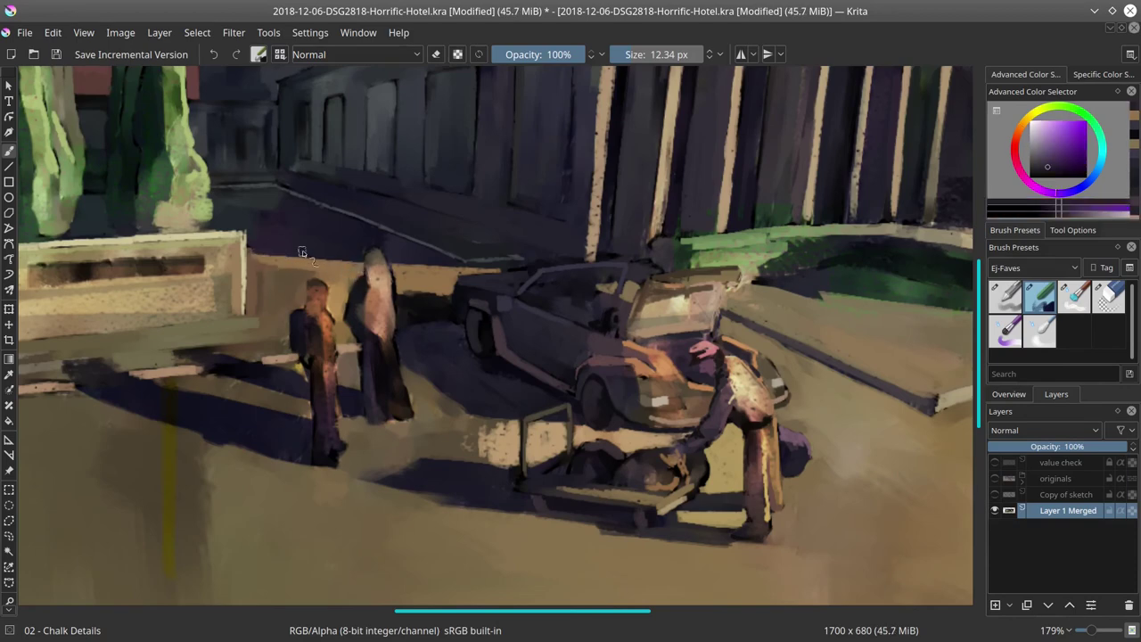
pyautogui.hotkey('ctrl', 'z')
pyautogui.press('2')
# Paint orange highlights across the car's roof line and a thin line along the roof edge
pyautogui.scroll(5, 578, 305)
pyautogui.moveTo(576, 305); pyautogui.dragTo(559, 425)
pyautogui.keyDown('ctrl'); pyautogui.click(700, 459); pyautogui.keyUp('ctrl')
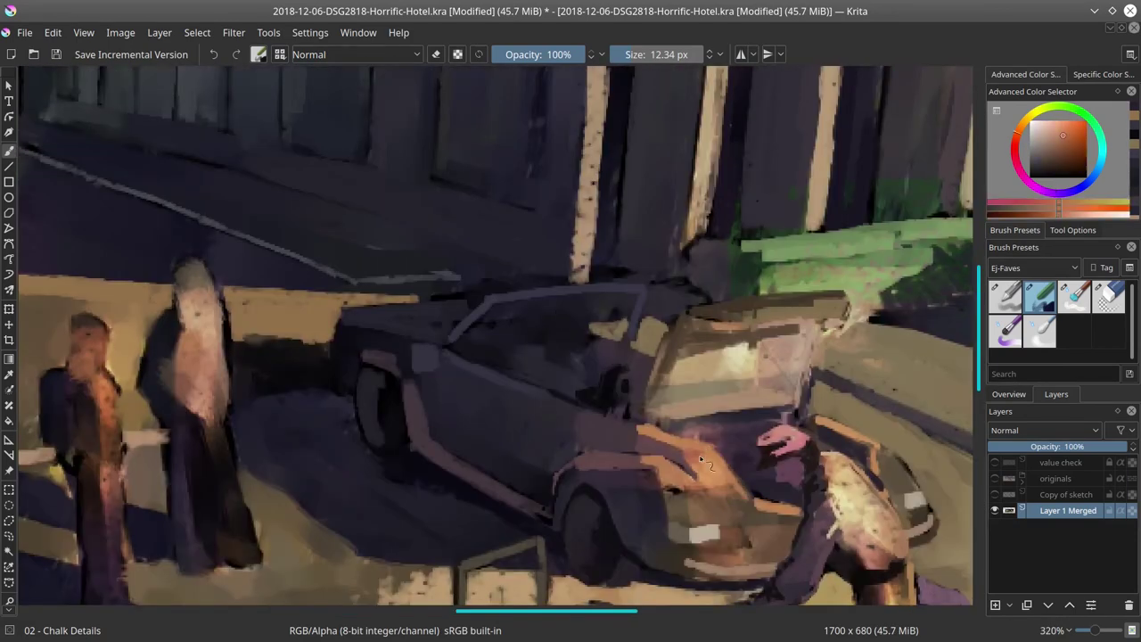
pyautogui.moveTo(350, 316)
pyautogui.mouseDown()
pyautogui.moveTo(475, 311)
pyautogui.moveTo(405, 324)
pyautogui.moveTo(506, 325)
pyautogui.moveTo(520, 313)
pyautogui.moveTo(478, 323)
pyautogui.moveTo(544, 332)
pyautogui.mouseUp()
pyautogui.press('[')
pyautogui.moveTo(490, 298); pyautogui.dragTo(643, 289)
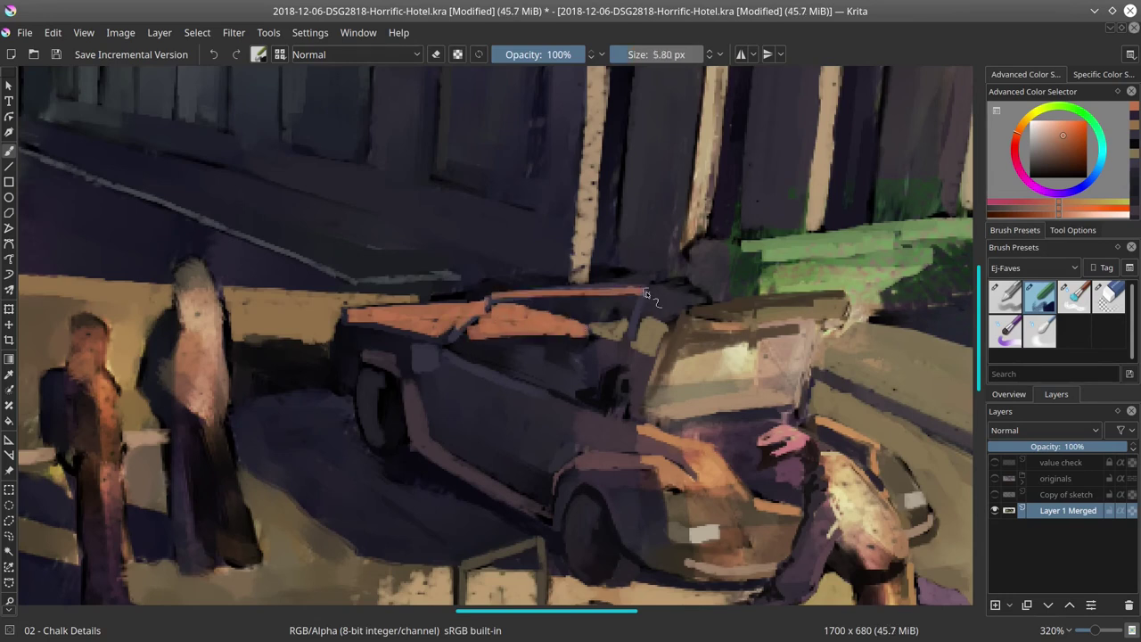
pyautogui.press(']')
pyautogui.press(']')
pyautogui.press(']')
pyautogui.press(']')
pyautogui.press(']')
pyautogui.press(']')
# Darken the car's side panel with the sampled dark body colour
pyautogui.keyDown('ctrl'); pyautogui.click(562, 349); pyautogui.keyUp('ctrl')
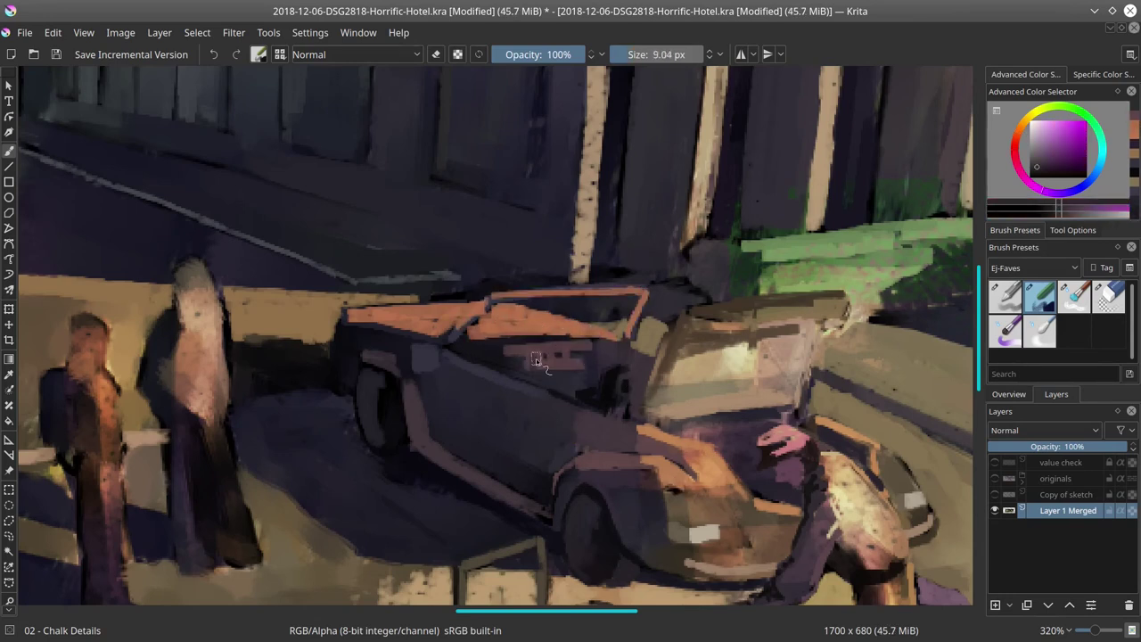
pyautogui.moveTo(554, 354); pyautogui.dragTo(579, 379)
pyautogui.keyDown('ctrl'); pyautogui.click(631, 356); pyautogui.keyUp('ctrl')
pyautogui.press('[')
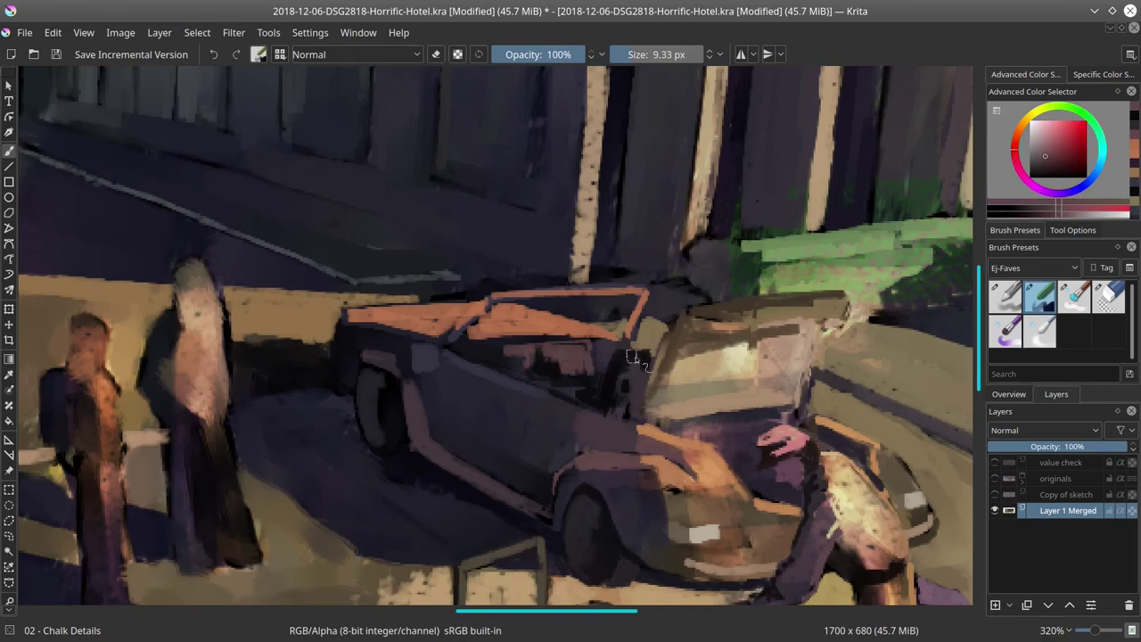
pyautogui.keyDown('ctrl'); pyautogui.click(458, 369); pyautogui.keyUp('ctrl')
pyautogui.press('[')
pyautogui.press('[')
pyautogui.press('[')
pyautogui.press('[')
pyautogui.press('[')
pyautogui.press('[')
pyautogui.click(1008, 393)
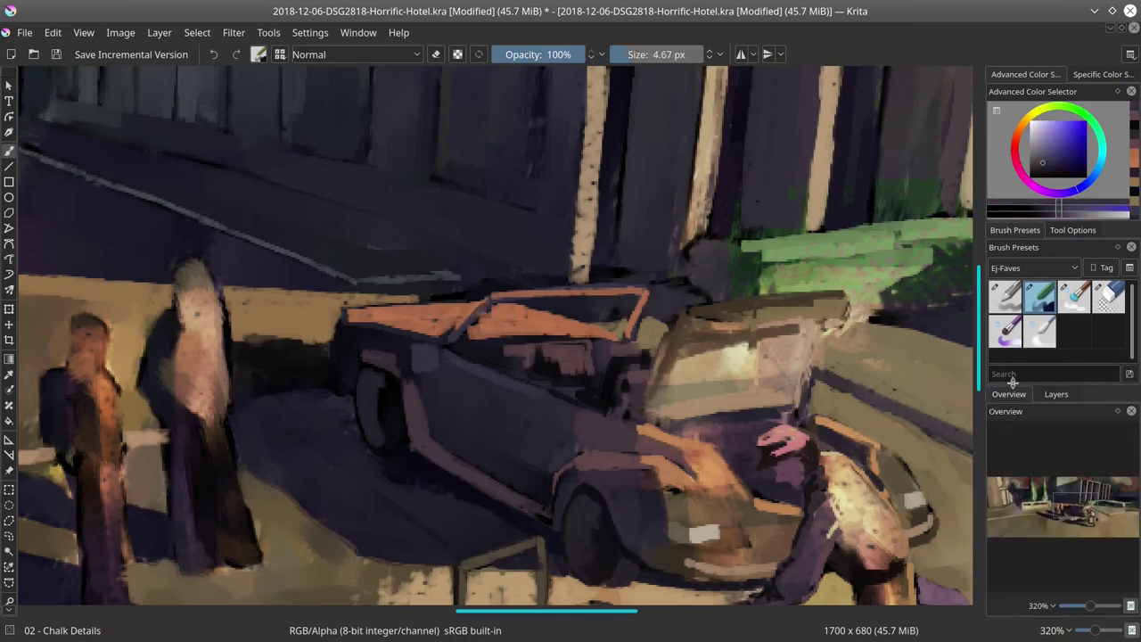
# Add a light highlight across the car hood
pyautogui.keyDown('ctrl'); pyautogui.click(356, 305); pyautogui.keyUp('ctrl')
pyautogui.scroll(-6, 326, 291)
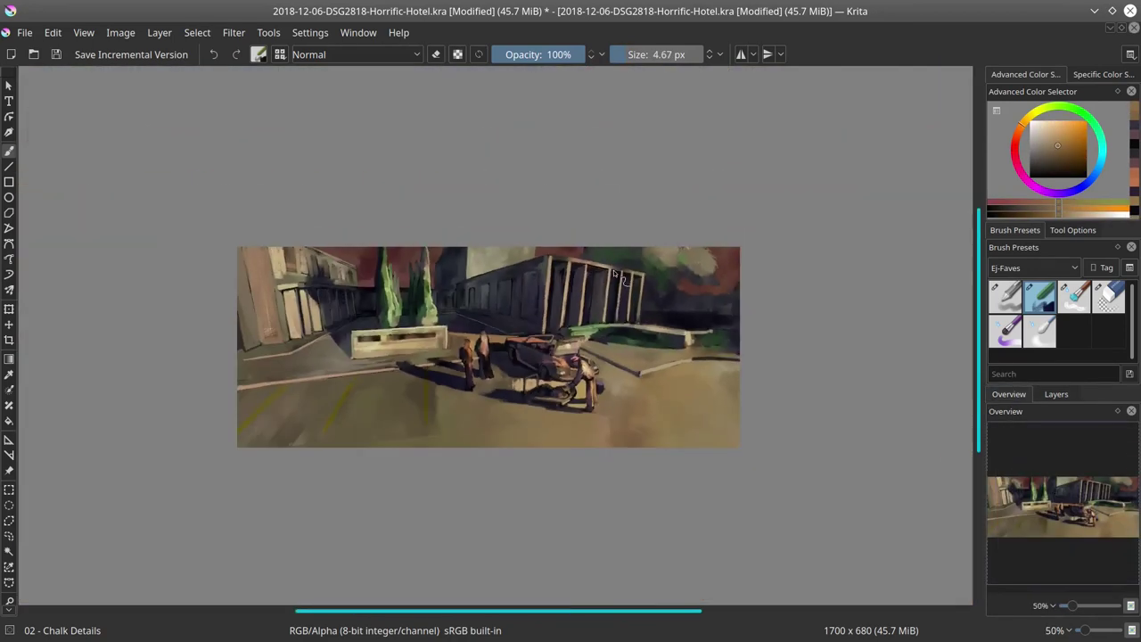
pyautogui.scroll(5, 611, 278)
pyautogui.press(']')
pyautogui.press(']')
pyautogui.keyDown('ctrl'); pyautogui.click(571, 307); pyautogui.keyUp('ctrl')
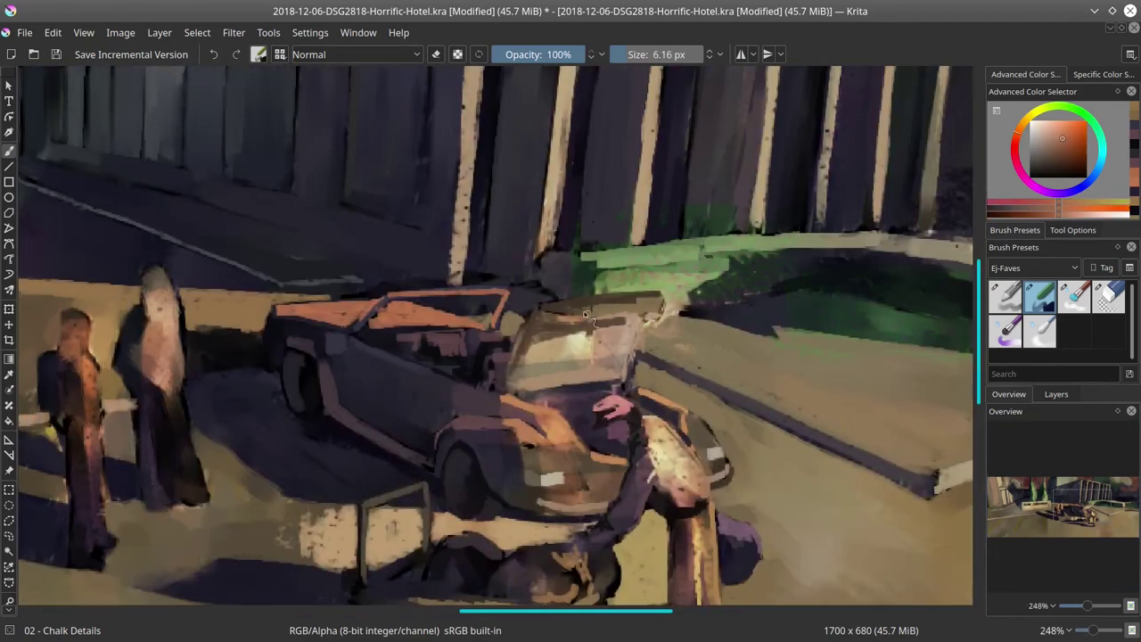
pyautogui.moveTo(545, 310); pyautogui.dragTo(658, 317)
# Paint a light stroke along the street edge beside the two figures
pyautogui.scroll(-4, 771, 312)
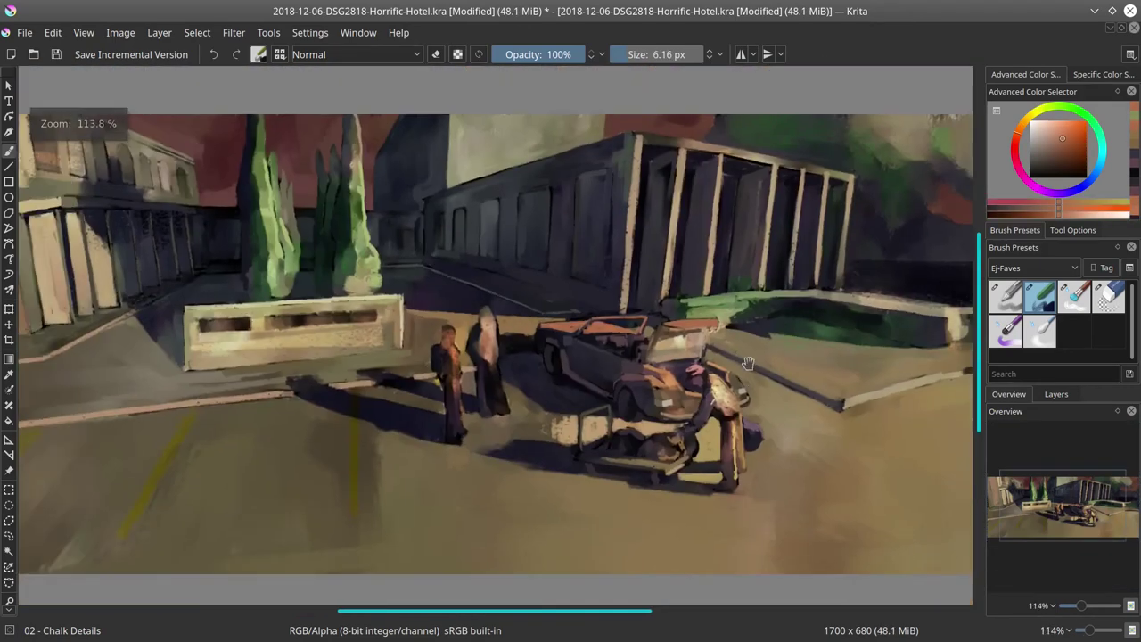
pyautogui.keyDown('ctrl'); pyautogui.click(522, 331); pyautogui.keyUp('ctrl')
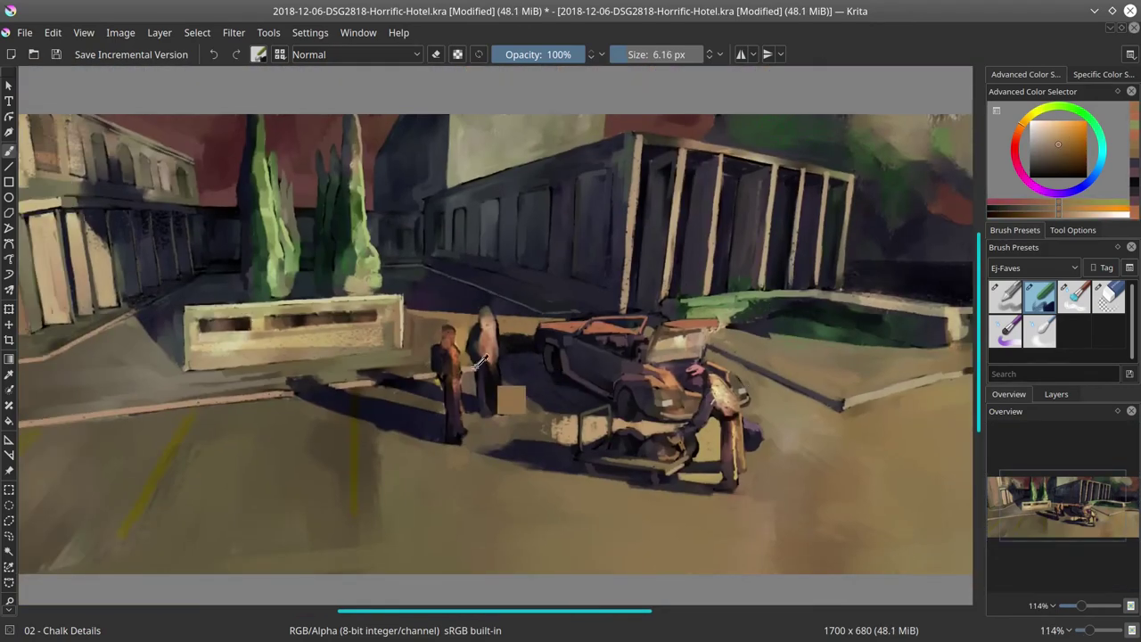
pyautogui.scroll(4, 517, 315)
pyautogui.keyDown('ctrl'); pyautogui.click(397, 332); pyautogui.keyUp('ctrl')
pyautogui.moveTo(446, 336); pyautogui.dragTo(547, 330)
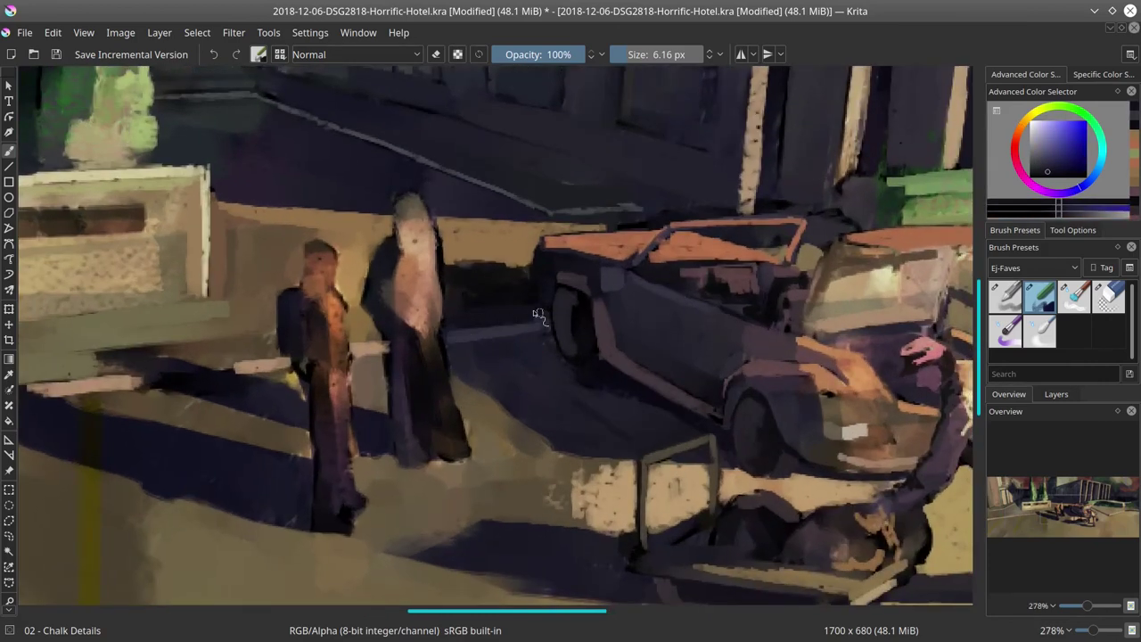
pyautogui.keyDown('ctrl'); pyautogui.click(521, 246); pyautogui.keyUp('ctrl')
# Save the painting, then mirror it horizontally and back to check the composition
pyautogui.hotkey('ctrl', 's')
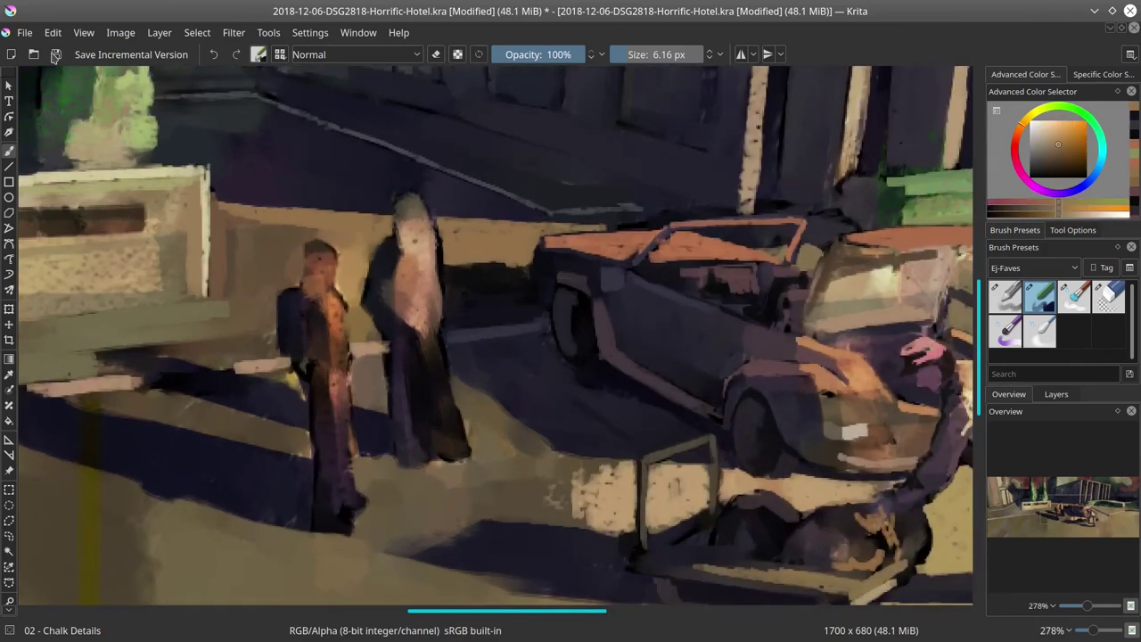
pyautogui.scroll(-6, 479, 457)
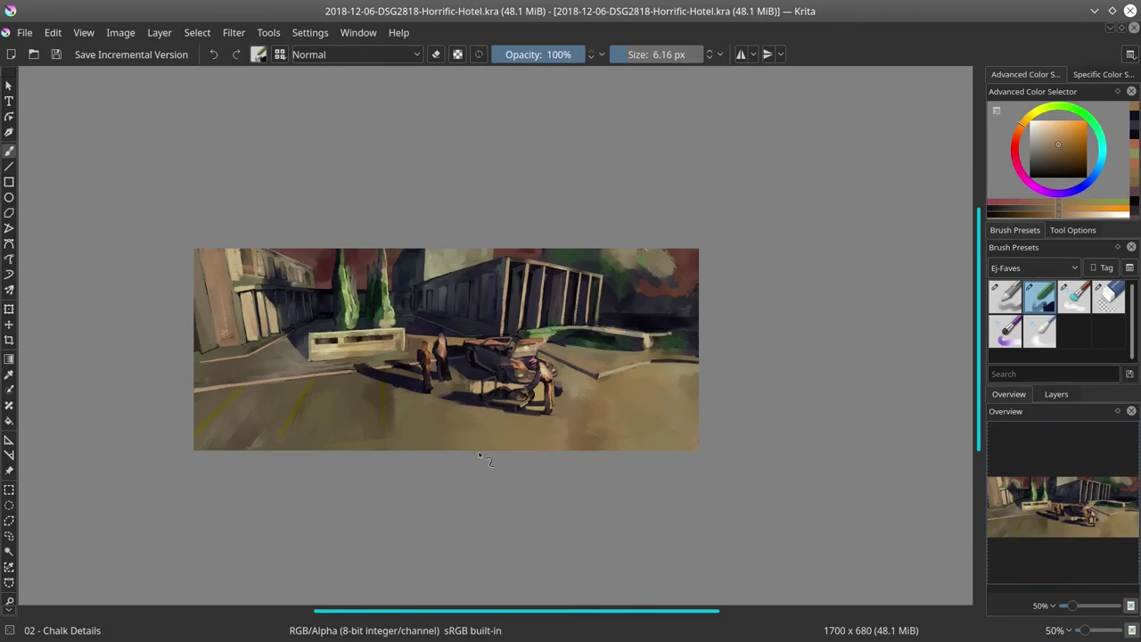
pyautogui.click(121, 32)
pyautogui.click(137, 203)
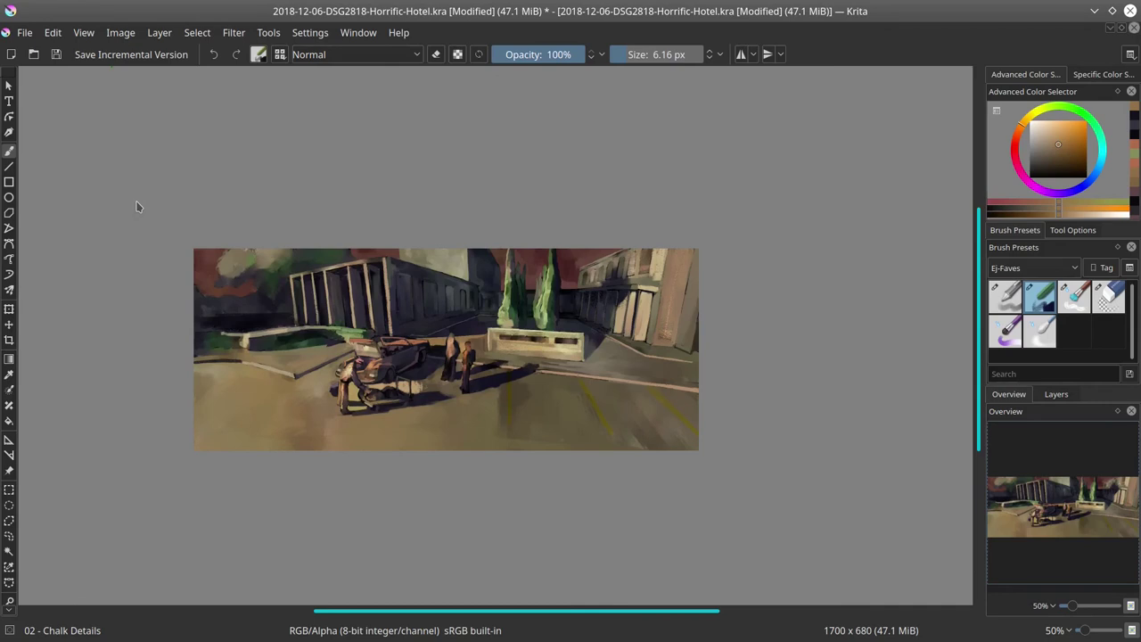
pyautogui.click(120, 32)
pyautogui.click(138, 203)
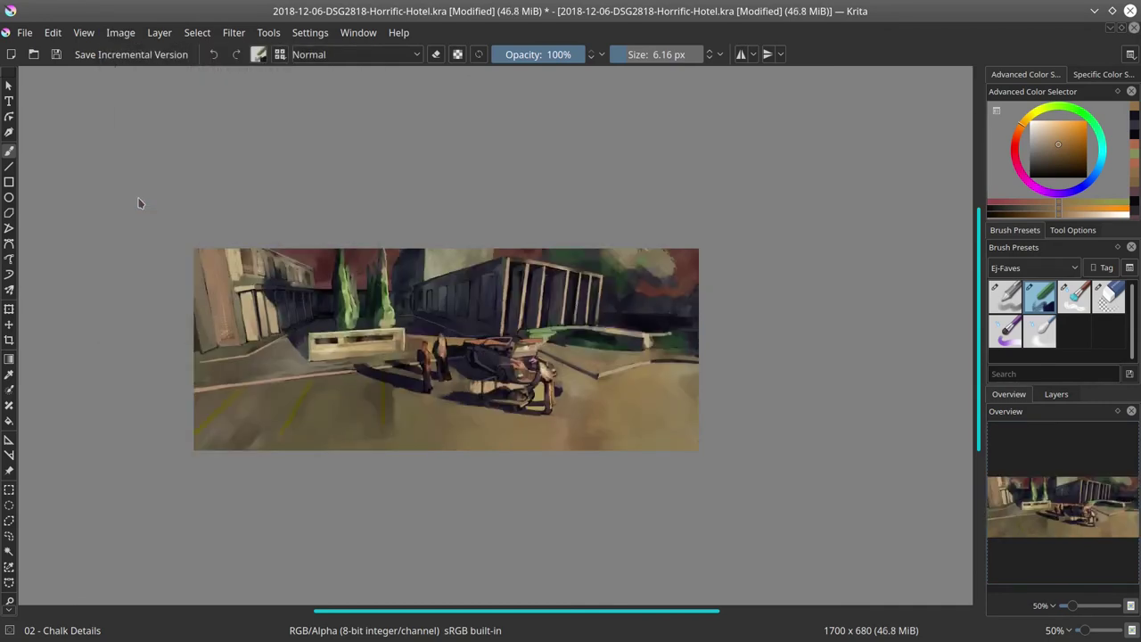
pyautogui.scroll(10, 462, 403)
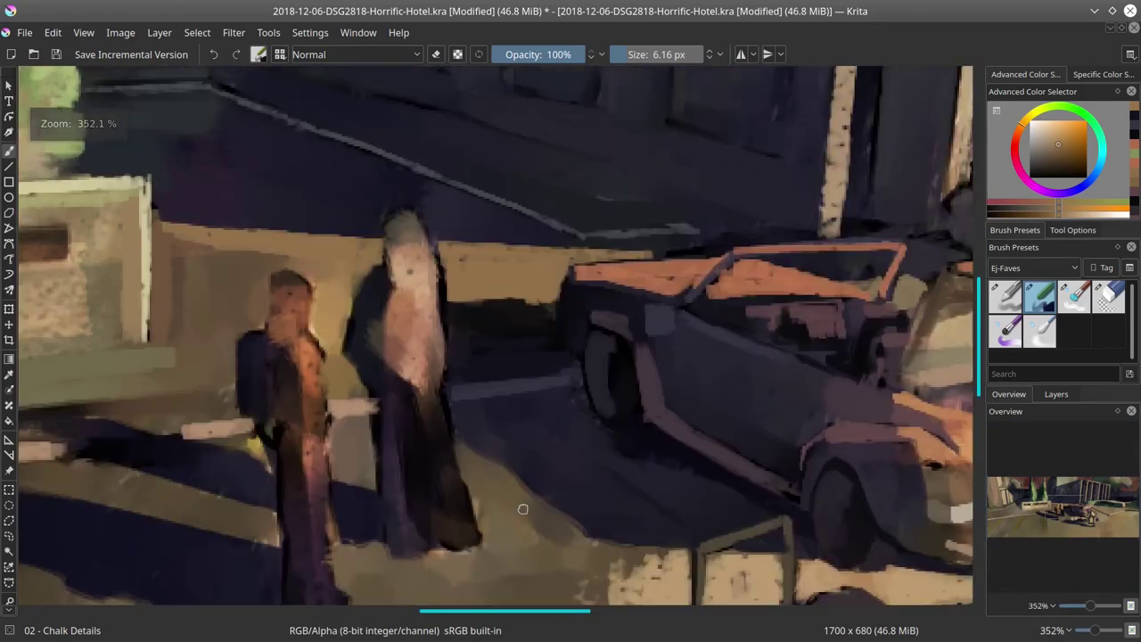
# Paint light skin tones on the taller figure's head and face, then shade the face dark red
pyautogui.keyDown('ctrl'); pyautogui.click(396, 247); pyautogui.keyUp('ctrl')
pyautogui.keyDown('ctrl'); pyautogui.click(400, 234); pyautogui.keyUp('ctrl')
pyautogui.press(']')
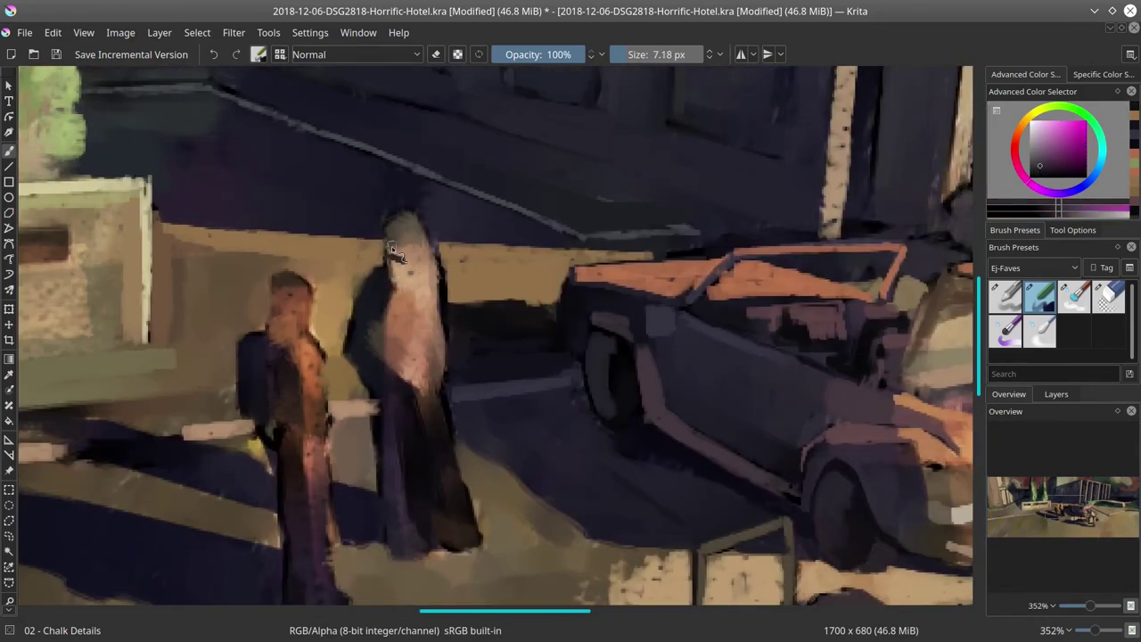
pyautogui.keyDown('ctrl'); pyautogui.click(422, 239); pyautogui.keyUp('ctrl')
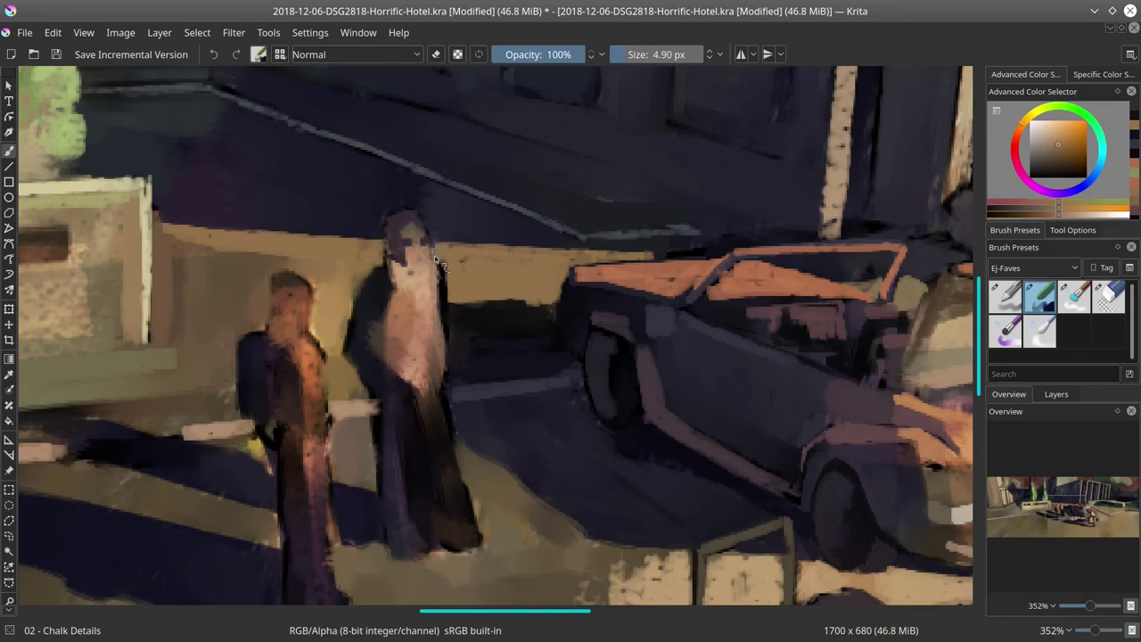
pyautogui.moveTo(413, 221); pyautogui.dragTo(450, 325)
pyautogui.keyDown('ctrl'); pyautogui.click(419, 251); pyautogui.keyUp('ctrl')
pyautogui.keyDown('ctrl'); pyautogui.click(428, 268); pyautogui.keyUp('ctrl')
pyautogui.keyDown('ctrl'); pyautogui.click(395, 239); pyautogui.keyUp('ctrl')
pyautogui.moveTo(395, 239); pyautogui.dragTo(402, 246)
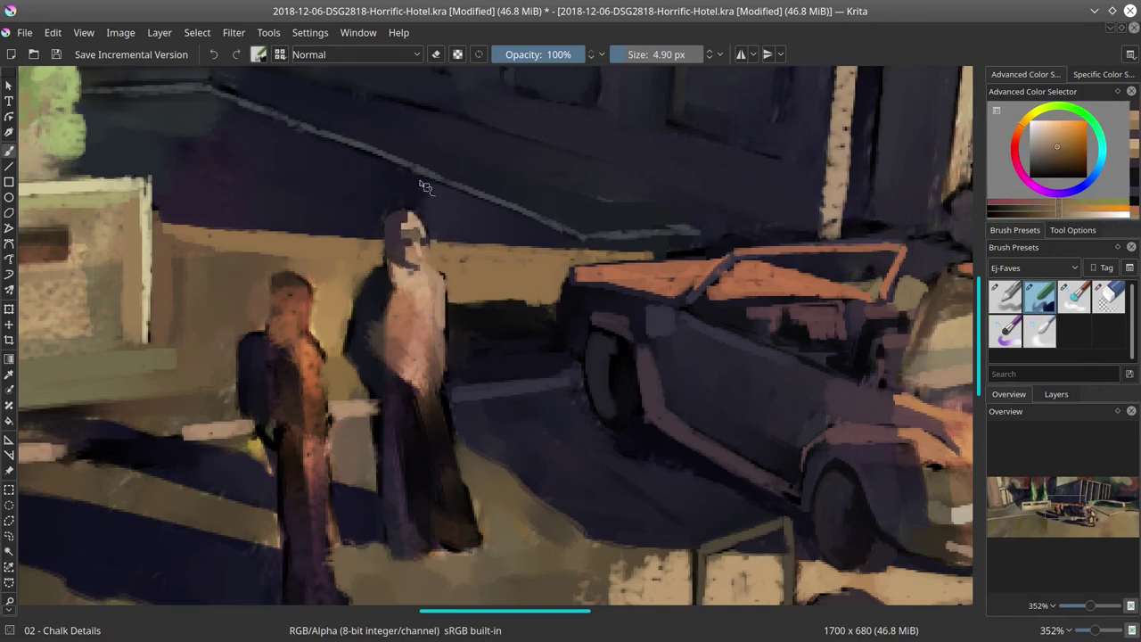
# Add light strokes on the figure's arm and coat and a dark magenta stroke across the waist
pyautogui.keyDown('ctrl'); pyautogui.click(381, 280); pyautogui.keyUp('ctrl')
pyautogui.press(']')
pyautogui.keyDown('ctrl'); pyautogui.click(421, 333); pyautogui.keyUp('ctrl')
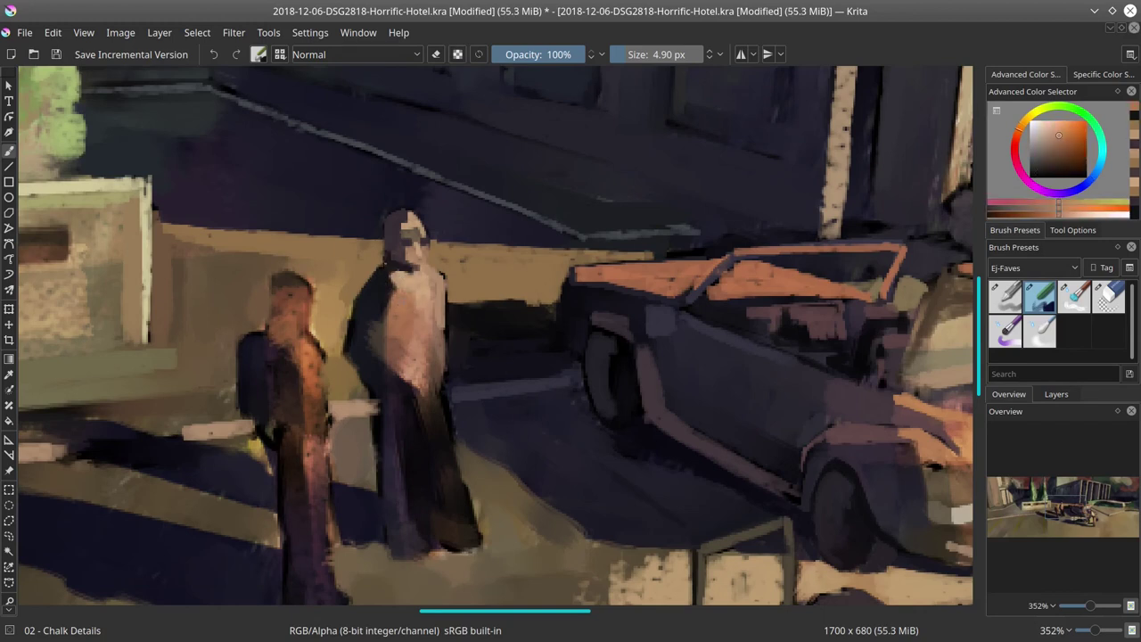
pyautogui.moveTo(388, 293); pyautogui.dragTo(356, 336)
pyautogui.keyDown('ctrl'); pyautogui.click(427, 282); pyautogui.keyUp('ctrl')
pyautogui.press('[')
pyautogui.keyDown('ctrl'); pyautogui.click(421, 371); pyautogui.keyUp('ctrl')
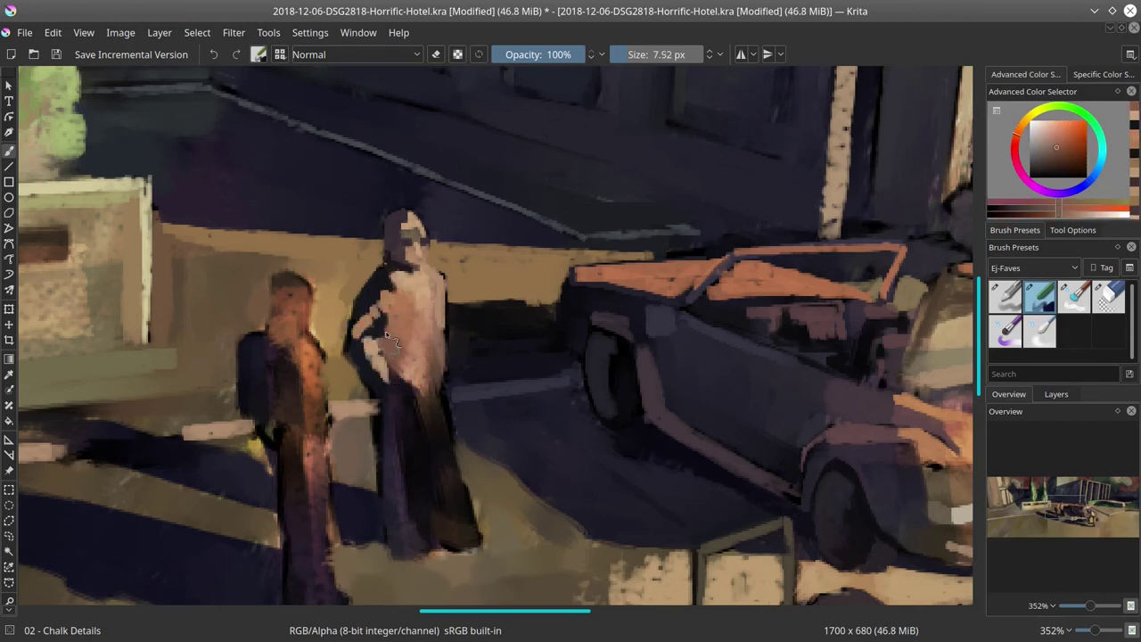
pyautogui.moveTo(392, 358)
pyautogui.mouseDown()
pyautogui.moveTo(438, 366)
pyautogui.moveTo(446, 481)
pyautogui.mouseUp()
# Paint light peach highlights along the taller figure's legs and feet
pyautogui.keyDown('ctrl'); pyautogui.click(464, 314); pyautogui.keyUp('ctrl')
pyautogui.press('[')
pyautogui.keyDown('ctrl'); pyautogui.click(445, 300); pyautogui.keyUp('ctrl')
pyautogui.keyDown('ctrl'); pyautogui.click(457, 390); pyautogui.keyUp('ctrl')
pyautogui.press(']')
pyautogui.press(']')
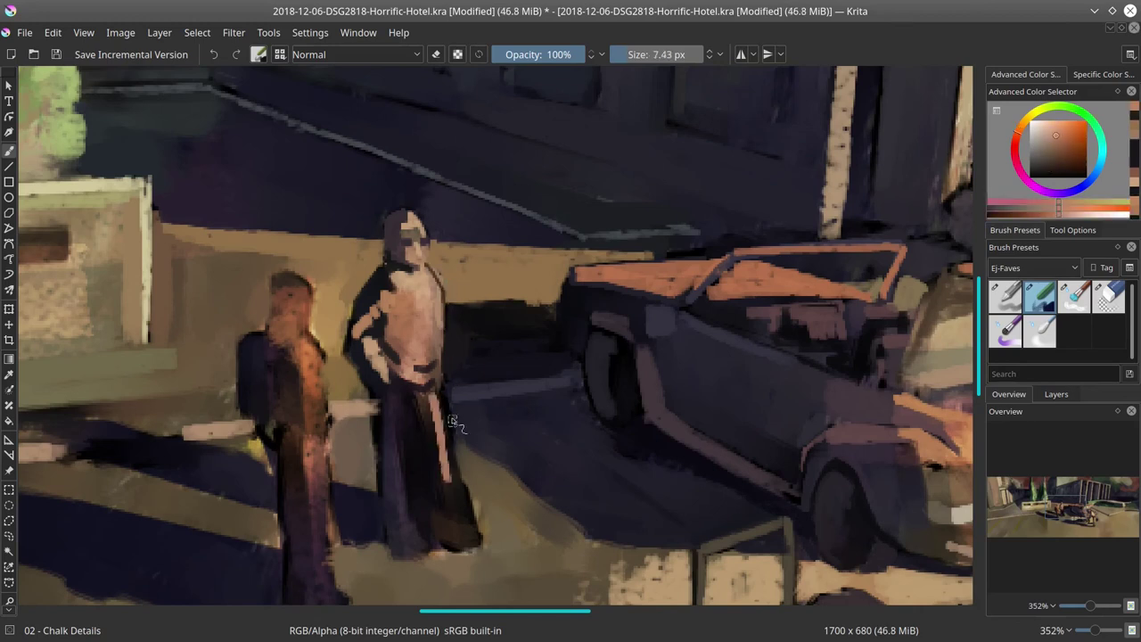
pyautogui.moveTo(468, 528)
pyautogui.mouseDown()
pyautogui.moveTo(414, 543)
pyautogui.moveTo(412, 406)
pyautogui.mouseUp()
# Darken the right edge of the figure's coat with a dark blue-purple tone
pyautogui.keyDown('ctrl'); pyautogui.click(455, 415); pyautogui.keyUp('ctrl')
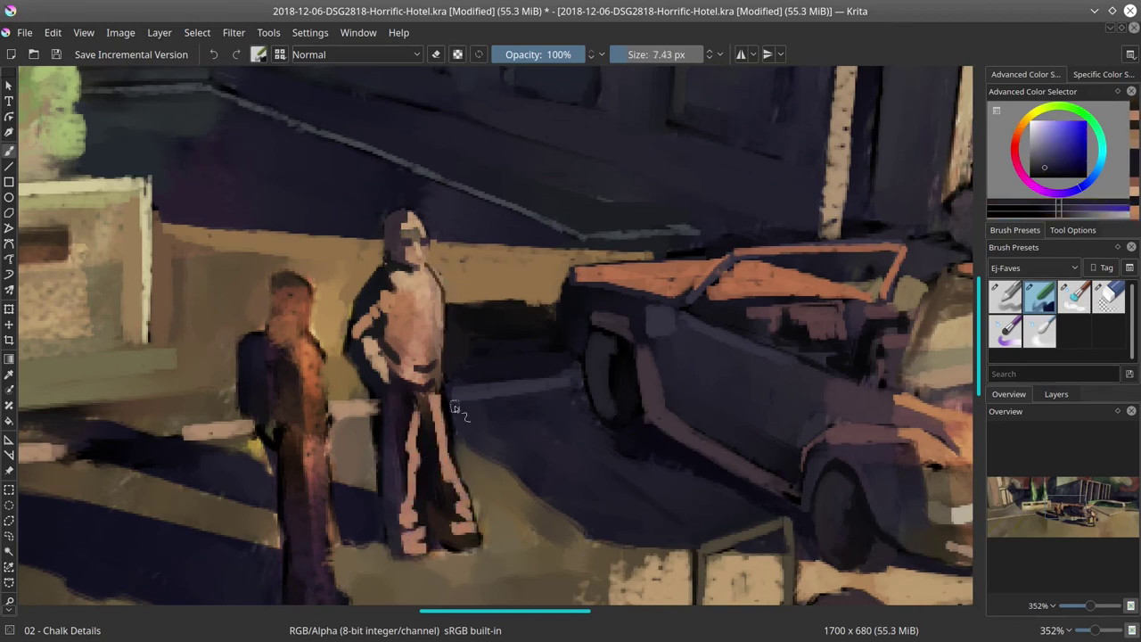
pyautogui.keyDown('ctrl'); pyautogui.click(445, 401); pyautogui.keyUp('ctrl')
pyautogui.moveTo(454, 319); pyautogui.dragTo(463, 366)
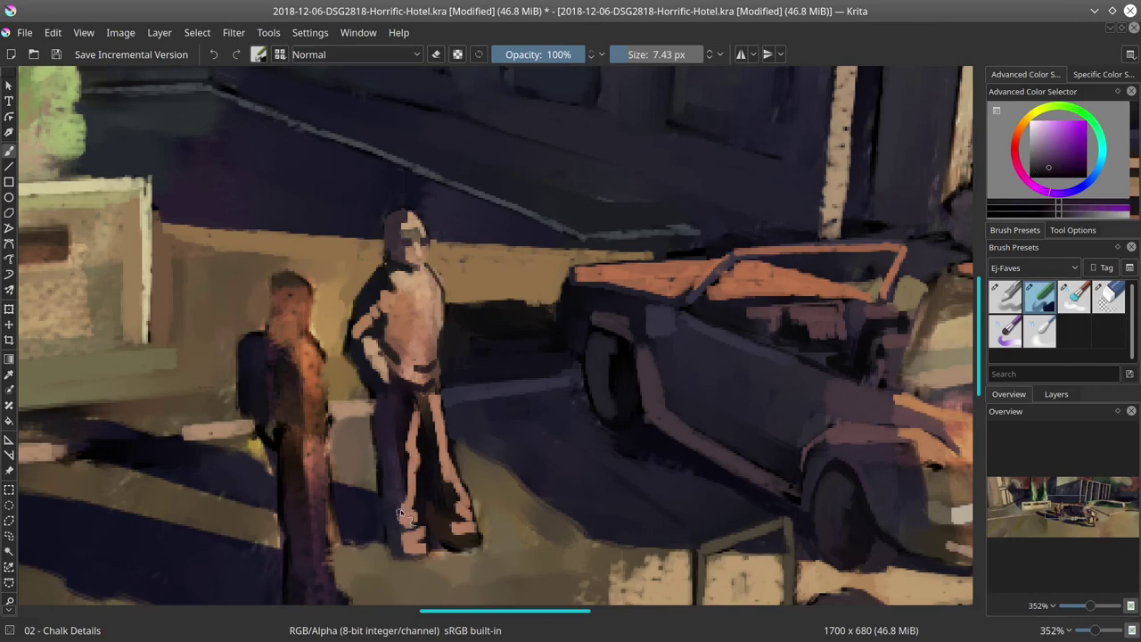
pyautogui.keyDown('ctrl'); pyautogui.click(392, 439); pyautogui.keyUp('ctrl')
pyautogui.keyDown('ctrl'); pyautogui.click(349, 374); pyautogui.keyUp('ctrl')
# Zoom out to the whole painting and sample dark purple and reddish-brown tones with a larger brush
pyautogui.keyDown('ctrl'); pyautogui.click(367, 319); pyautogui.keyUp('ctrl')
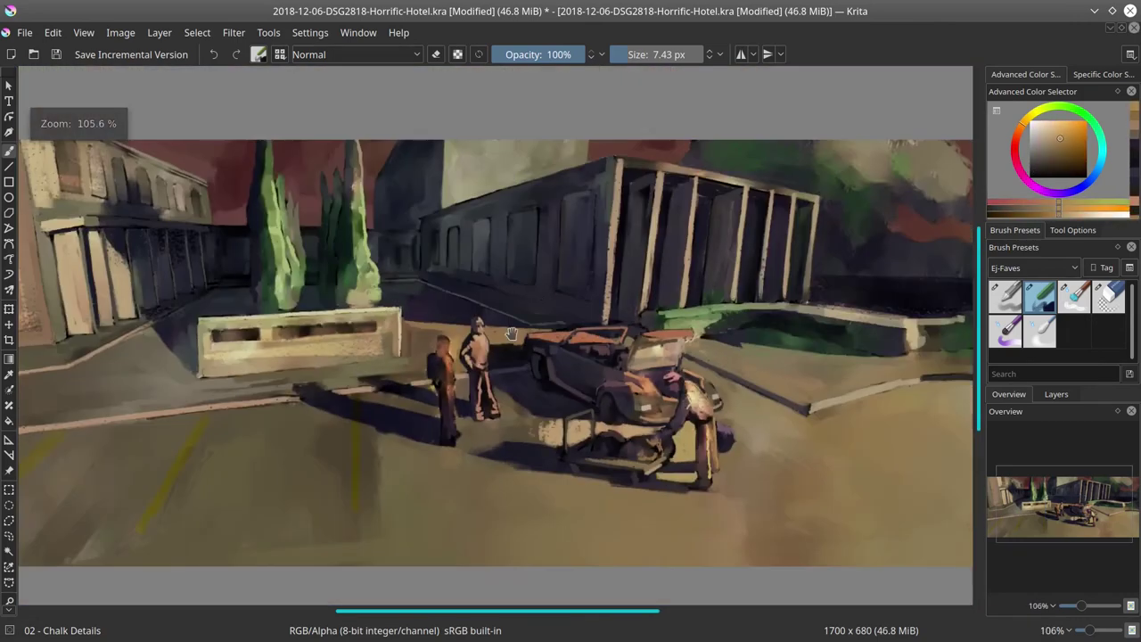
pyautogui.press('2')
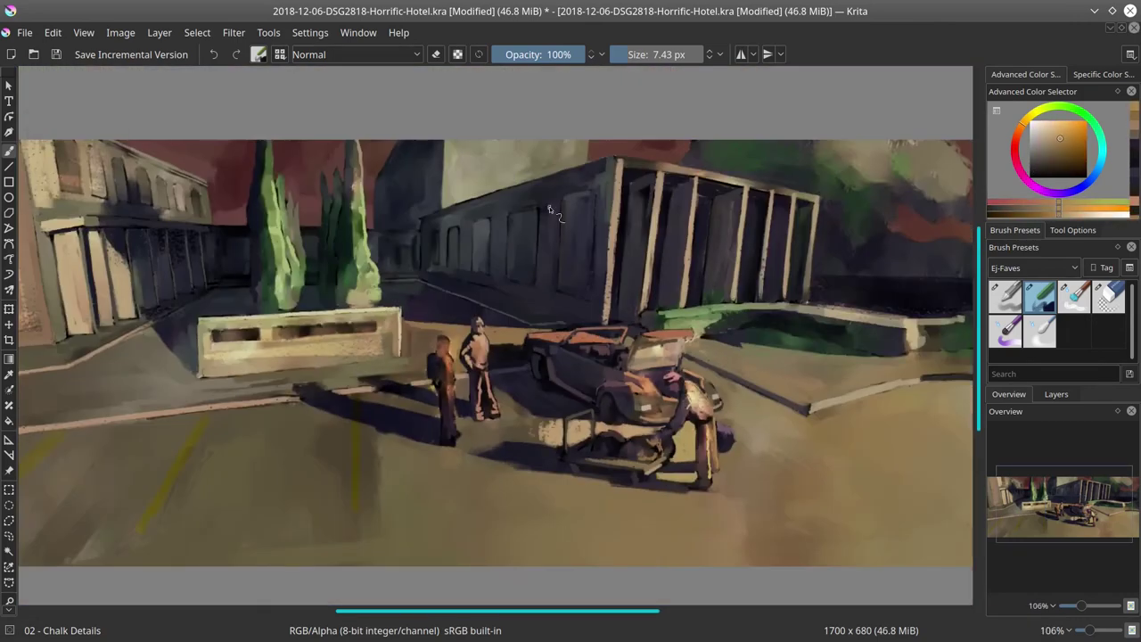
pyautogui.scroll(5, 530, 345)
pyautogui.keyDown('ctrl'); pyautogui.click(490, 221); pyautogui.keyUp('ctrl')
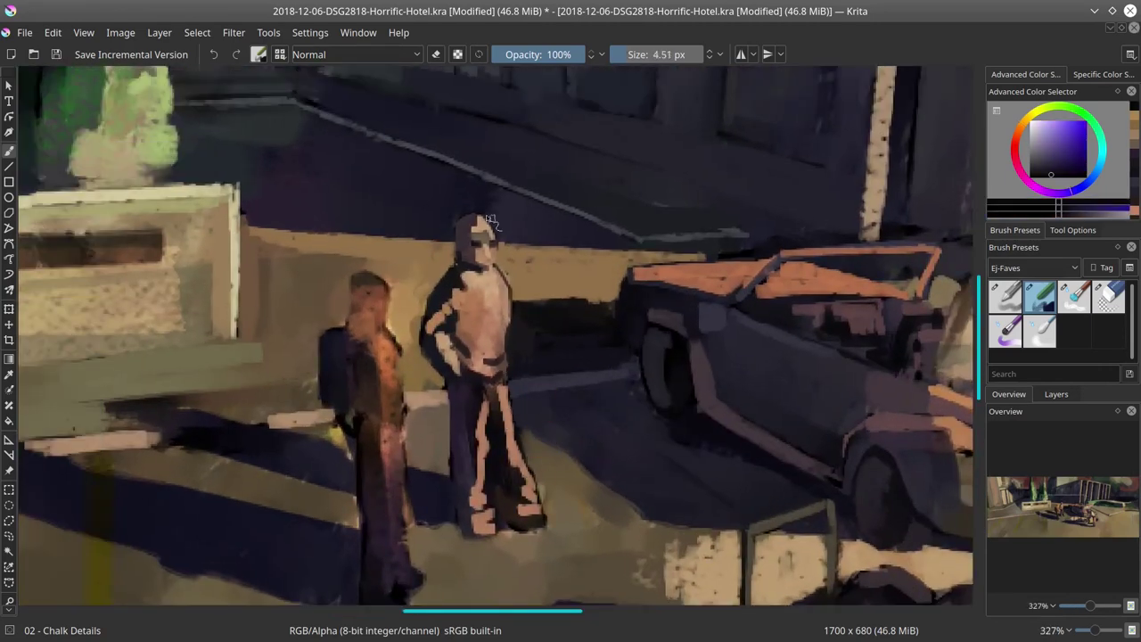
pyautogui.keyDown('ctrl'); pyautogui.click(372, 333); pyautogui.keyUp('ctrl')
pyautogui.press(']')
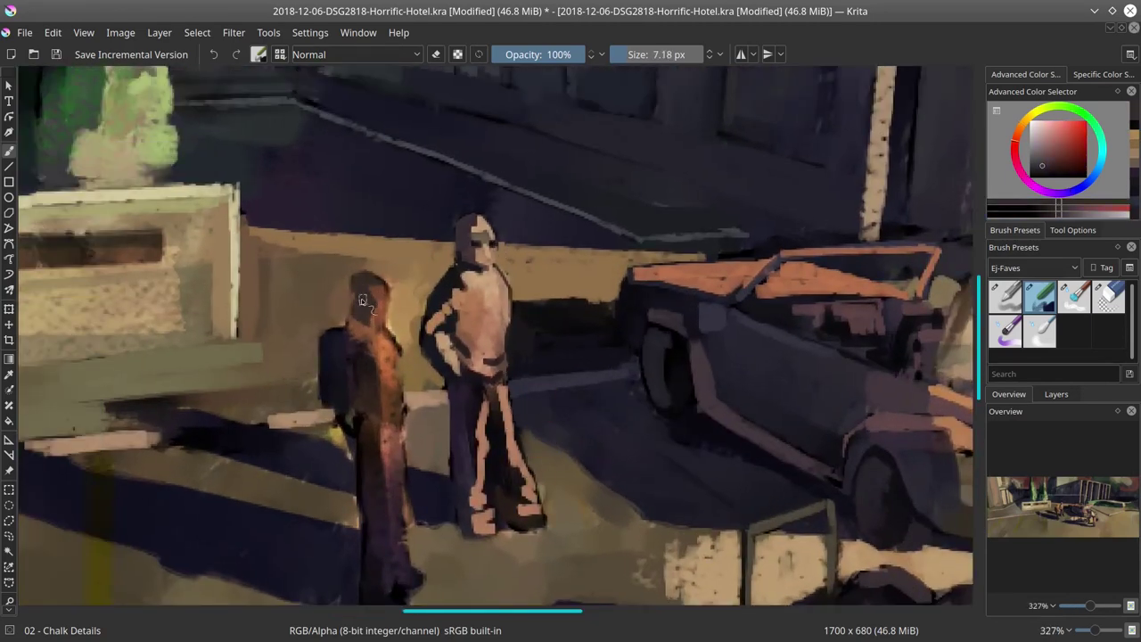
pyautogui.keyDown('ctrl'); pyautogui.click(383, 294); pyautogui.keyUp('ctrl')
pyautogui.keyDown('ctrl'); pyautogui.click(430, 347); pyautogui.keyUp('ctrl')
# Highlight the left figure's head with light peach strokes
pyautogui.keyDown('ctrl'); pyautogui.click(507, 299); pyautogui.keyUp('ctrl')
pyautogui.press('[')
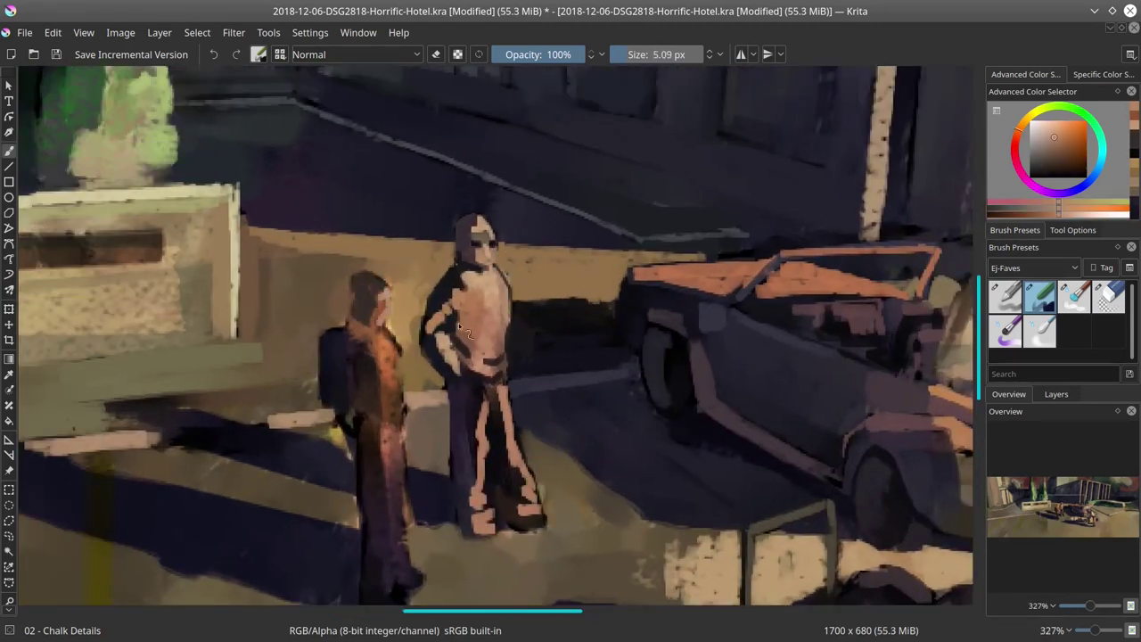
pyautogui.keyDown('ctrl'); pyautogui.click(393, 324); pyautogui.keyUp('ctrl')
pyautogui.keyDown('ctrl'); pyautogui.click(390, 297); pyautogui.keyUp('ctrl')
pyautogui.press('[')
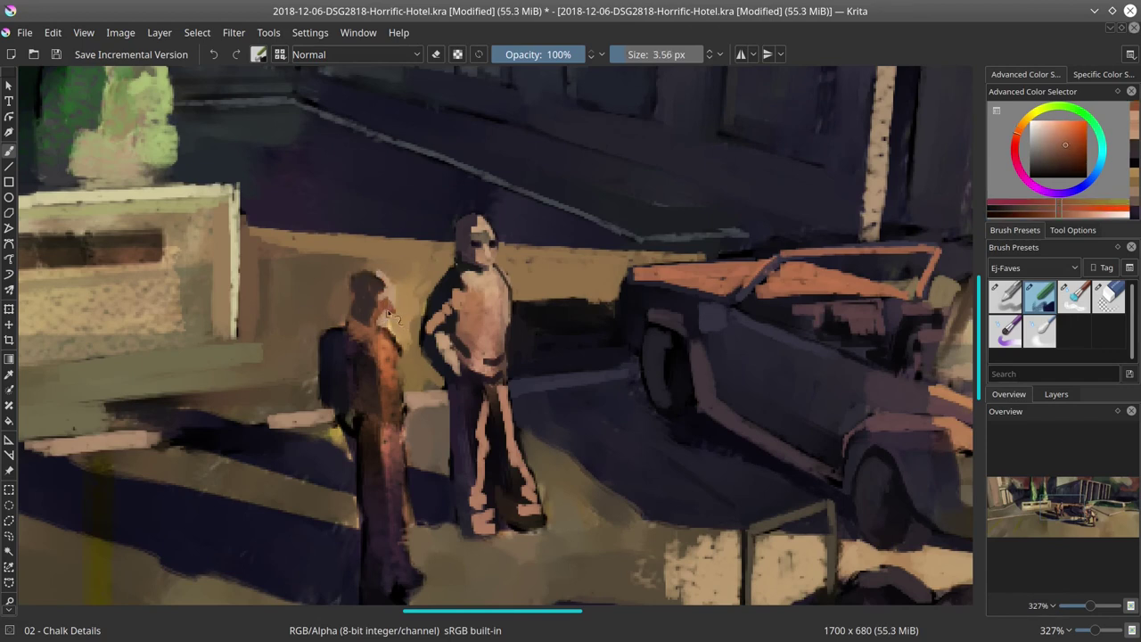
pyautogui.keyDown('ctrl'); pyautogui.click(393, 316); pyautogui.keyUp('ctrl')
pyautogui.keyDown('ctrl'); pyautogui.click(396, 315); pyautogui.keyUp('ctrl')
pyautogui.keyDown('ctrl'); pyautogui.click(396, 315); pyautogui.keyUp('ctrl')
pyautogui.press(']')
pyautogui.keyDown('ctrl'); pyautogui.click(389, 279); pyautogui.keyUp('ctrl')
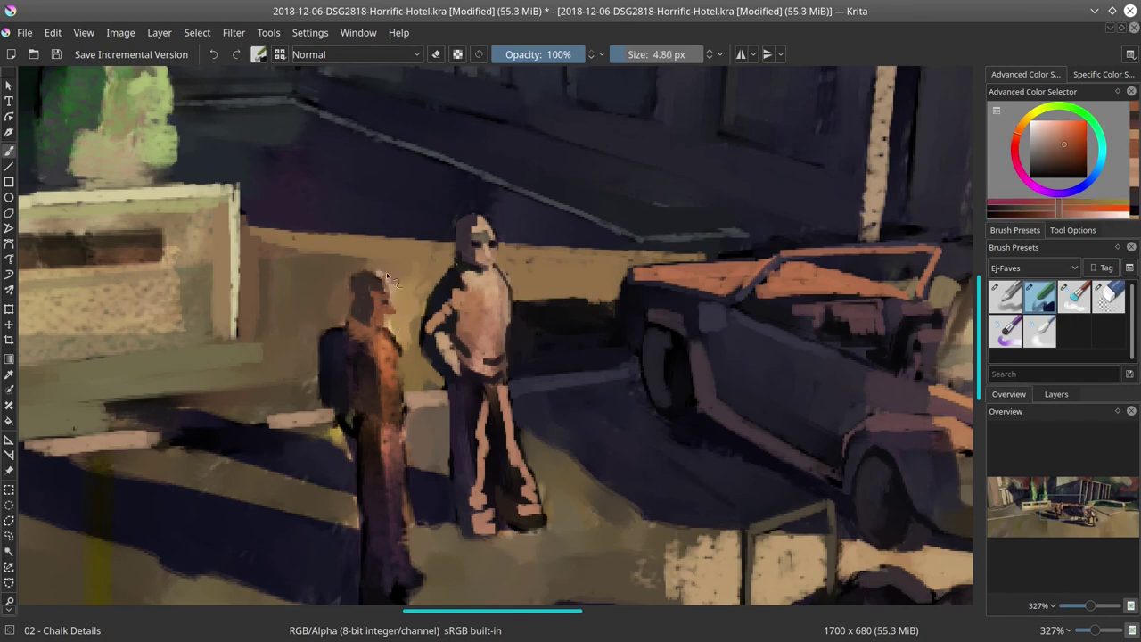
pyautogui.keyDown('ctrl'); pyautogui.click(377, 273); pyautogui.keyUp('ctrl')
pyautogui.moveTo(367, 284); pyautogui.dragTo(388, 281)
# Sample orange-brown shades from the left figure and add a light peach patch on its head
pyautogui.press('[')
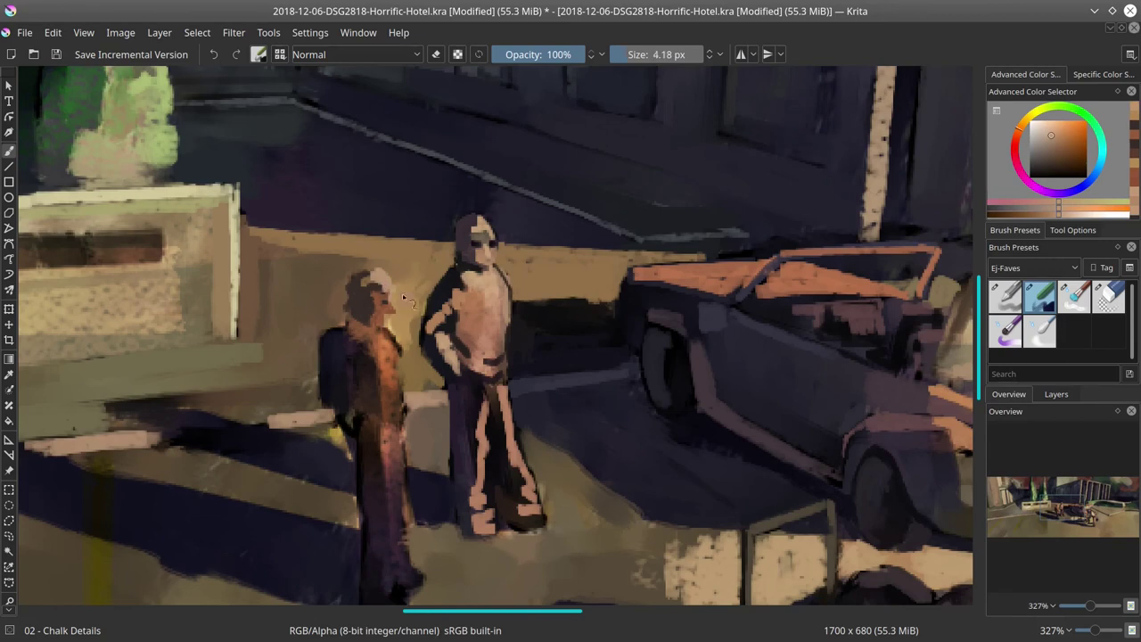
pyautogui.keyDown('ctrl'); pyautogui.click(403, 296); pyautogui.keyUp('ctrl')
pyautogui.press('[')
pyautogui.press('[')
pyautogui.keyDown('ctrl'); pyautogui.click(385, 283); pyautogui.keyUp('ctrl')
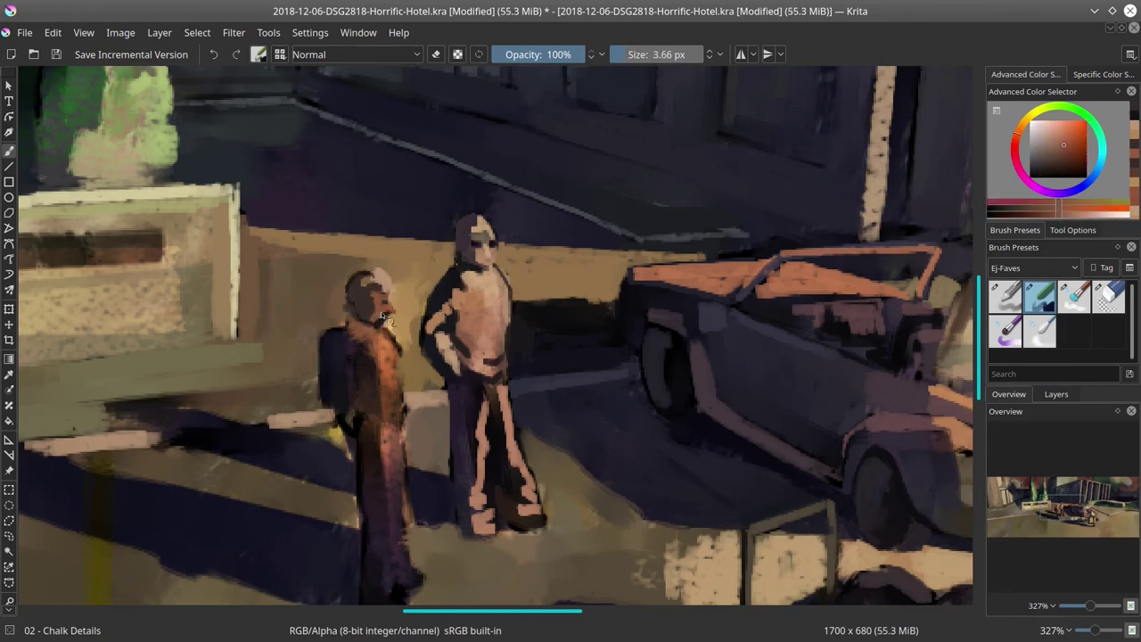
pyautogui.keyDown('ctrl'); pyautogui.click(393, 304); pyautogui.keyUp('ctrl')
pyautogui.keyDown('ctrl'); pyautogui.click(397, 308); pyautogui.keyUp('ctrl')
pyautogui.keyDown('ctrl'); pyautogui.click(400, 311); pyautogui.keyUp('ctrl')
pyautogui.keyDown('ctrl'); pyautogui.click(381, 287); pyautogui.keyUp('ctrl')
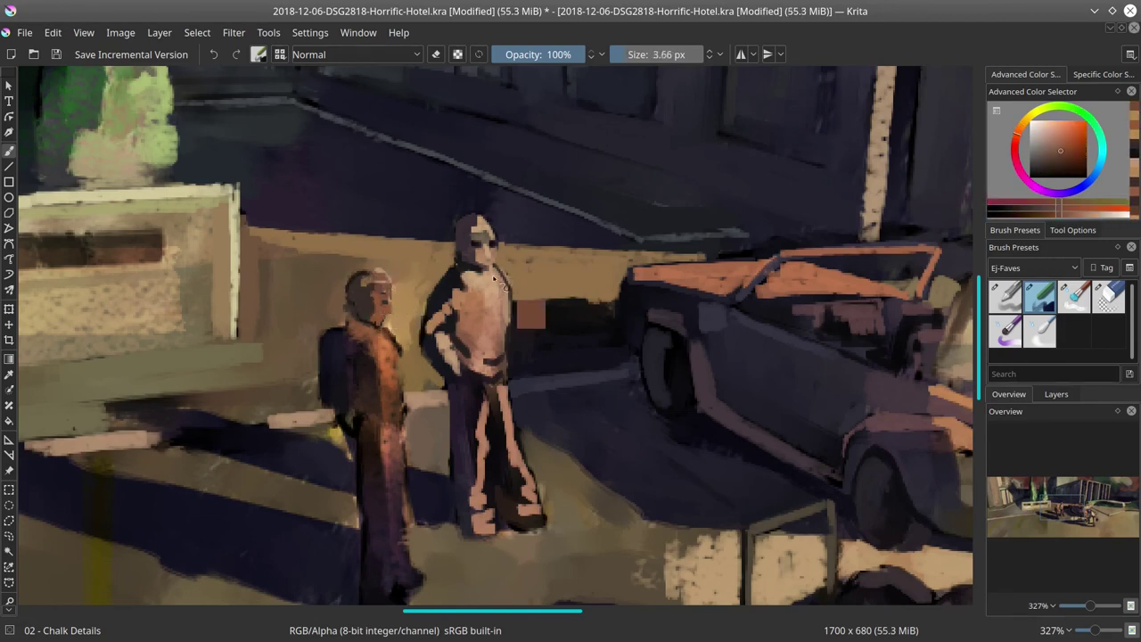
pyautogui.keyDown('ctrl'); pyautogui.click(383, 296); pyautogui.keyUp('ctrl')
pyautogui.press(']')
pyautogui.press(']')
pyautogui.keyDown('ctrl'); pyautogui.click(388, 310); pyautogui.keyUp('ctrl')
pyautogui.press(']')
pyautogui.press(']')
pyautogui.keyDown('ctrl'); pyautogui.click(387, 311); pyautogui.keyUp('ctrl')
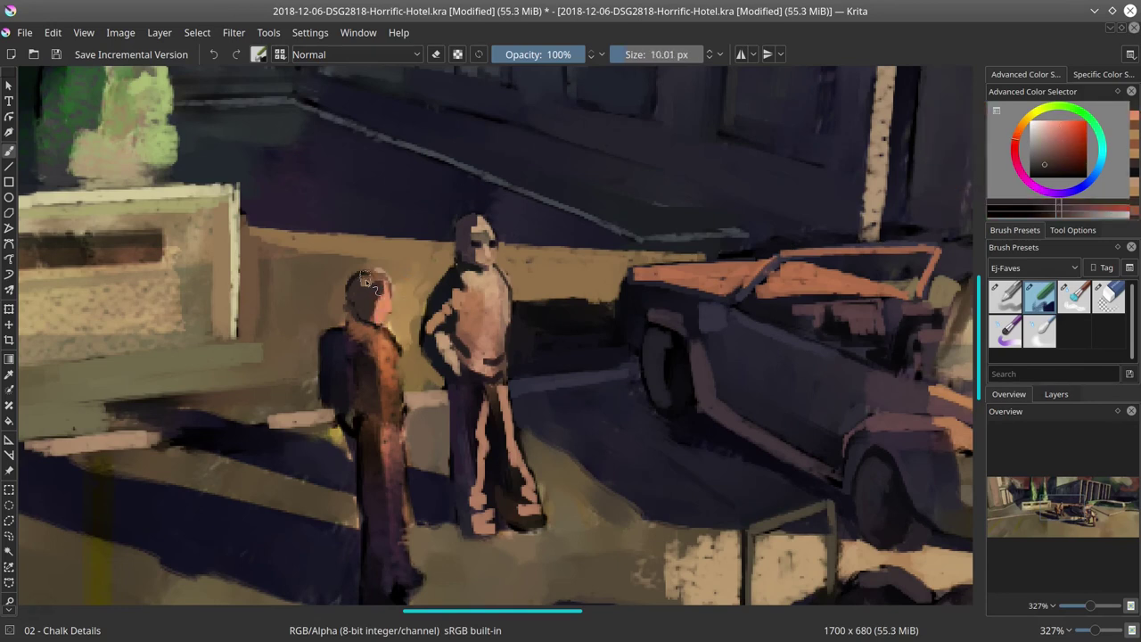
pyautogui.keyDown('ctrl'); pyautogui.click(385, 294); pyautogui.keyUp('ctrl')
pyautogui.moveTo(378, 283); pyautogui.dragTo(386, 274)
pyautogui.press('[')
pyautogui.press('[')
pyautogui.press('[')
# Shade the left figure's shoulder with dark blue-purple
pyautogui.keyDown('ctrl'); pyautogui.click(392, 268); pyautogui.keyUp('ctrl')
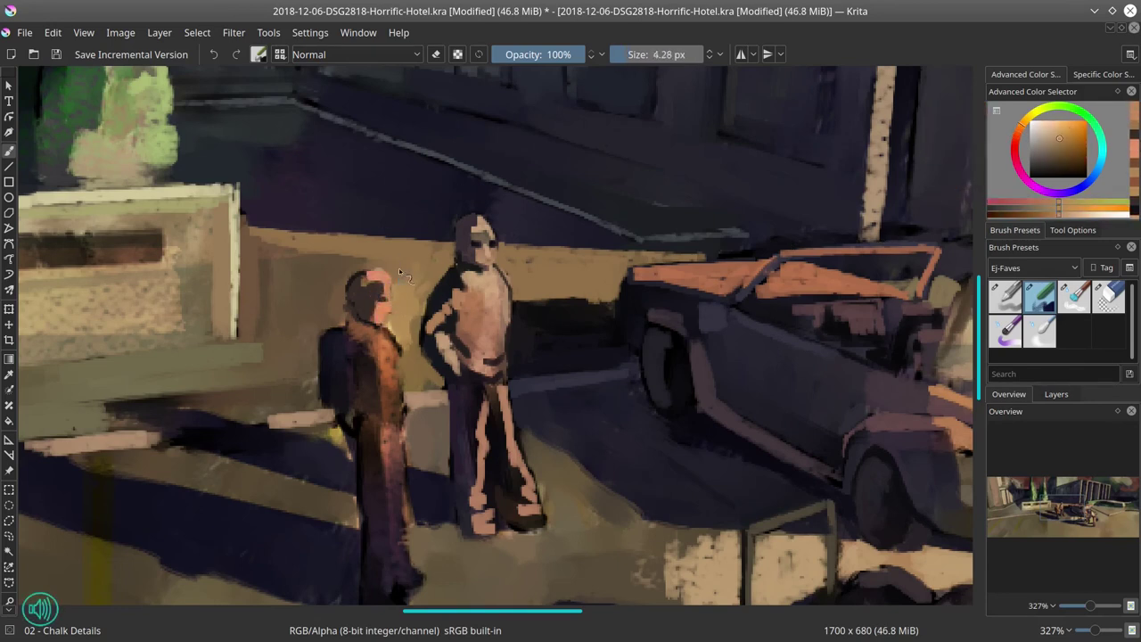
pyautogui.press(']')
pyautogui.keyDown('ctrl'); pyautogui.click(336, 400); pyautogui.keyUp('ctrl')
pyautogui.keyDown('ctrl'); pyautogui.click(339, 397); pyautogui.keyUp('ctrl')
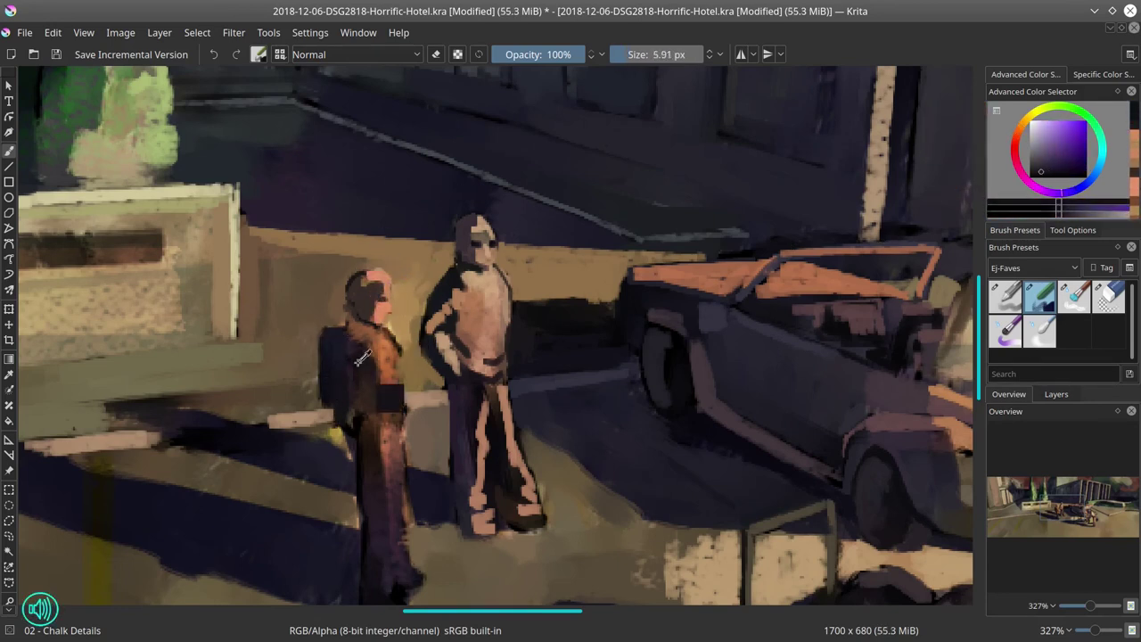
pyautogui.keyDown('ctrl'); pyautogui.click(339, 346); pyautogui.keyUp('ctrl')
pyautogui.press(']')
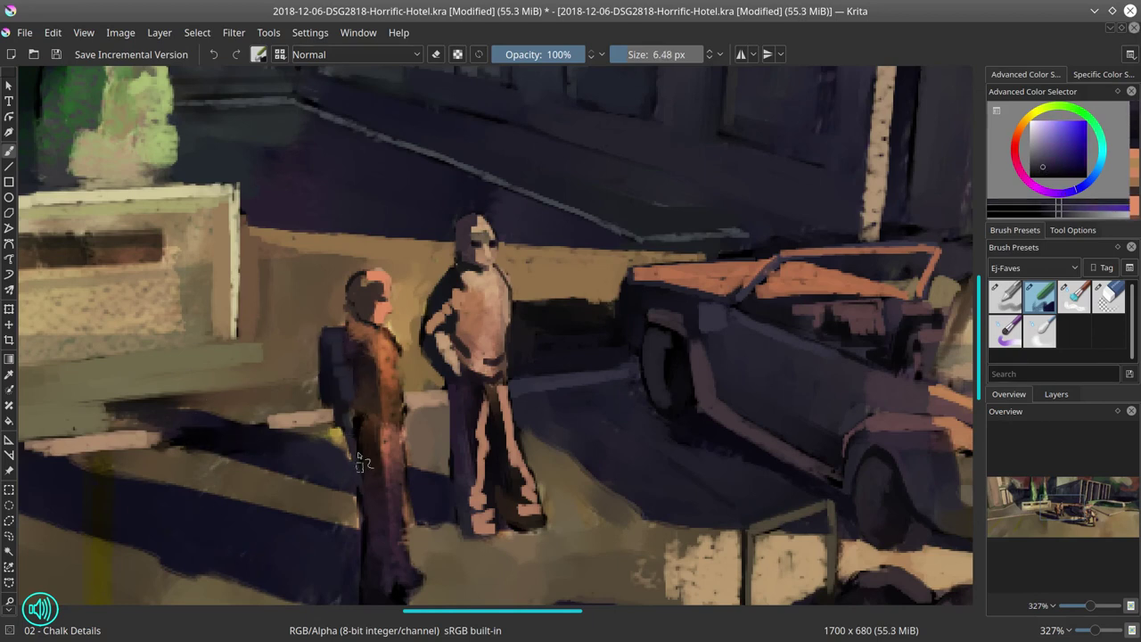
pyautogui.keyDown('ctrl'); pyautogui.click(351, 350); pyautogui.keyUp('ctrl')
pyautogui.keyDown('ctrl'); pyautogui.click(398, 385); pyautogui.keyUp('ctrl')
pyautogui.press('[')
# Sample orange-brown and near-black shades for the left figure's legs
pyautogui.keyDown('ctrl'); pyautogui.click(381, 346); pyautogui.keyUp('ctrl')
pyautogui.keyDown('ctrl'); pyautogui.click(400, 364); pyautogui.keyUp('ctrl')
pyautogui.press('[')
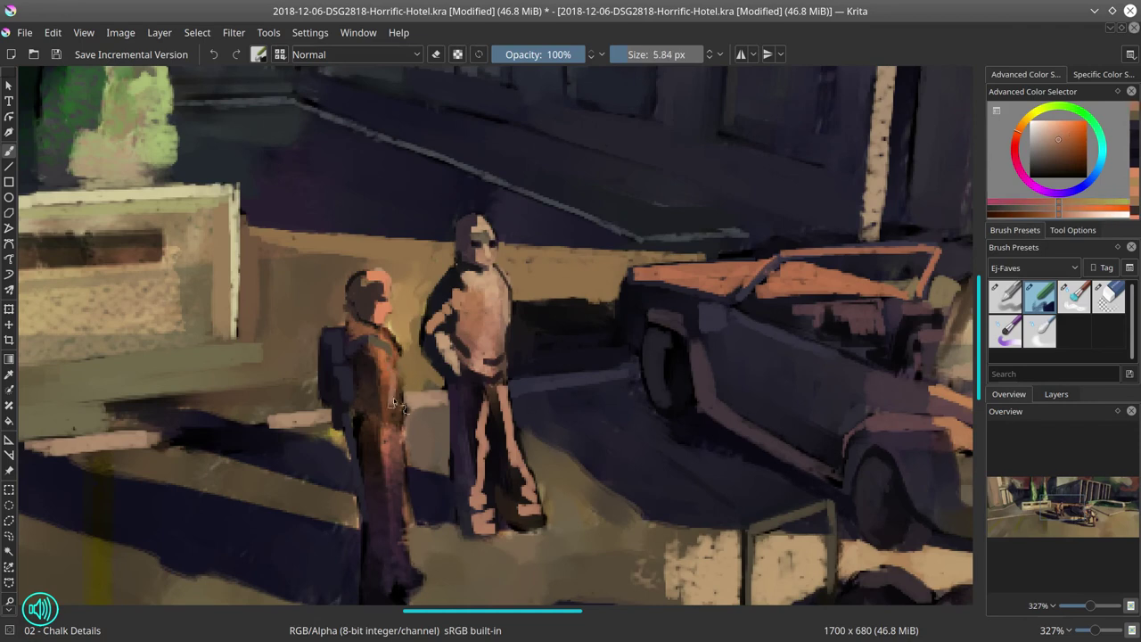
pyautogui.keyDown('ctrl'); pyautogui.click(420, 401); pyautogui.keyUp('ctrl')
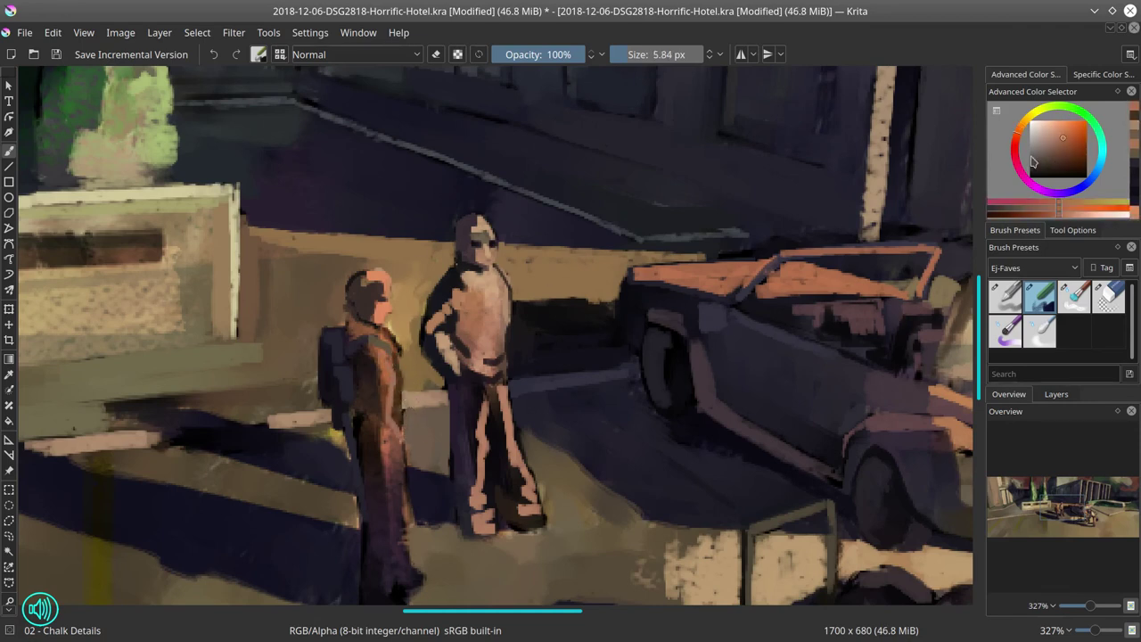
pyautogui.keyDown('ctrl'); pyautogui.click(395, 385); pyautogui.keyUp('ctrl')
pyautogui.keyDown('ctrl'); pyautogui.click(392, 429); pyautogui.keyUp('ctrl')
pyautogui.keyDown('ctrl'); pyautogui.click(392, 430); pyautogui.keyUp('ctrl')
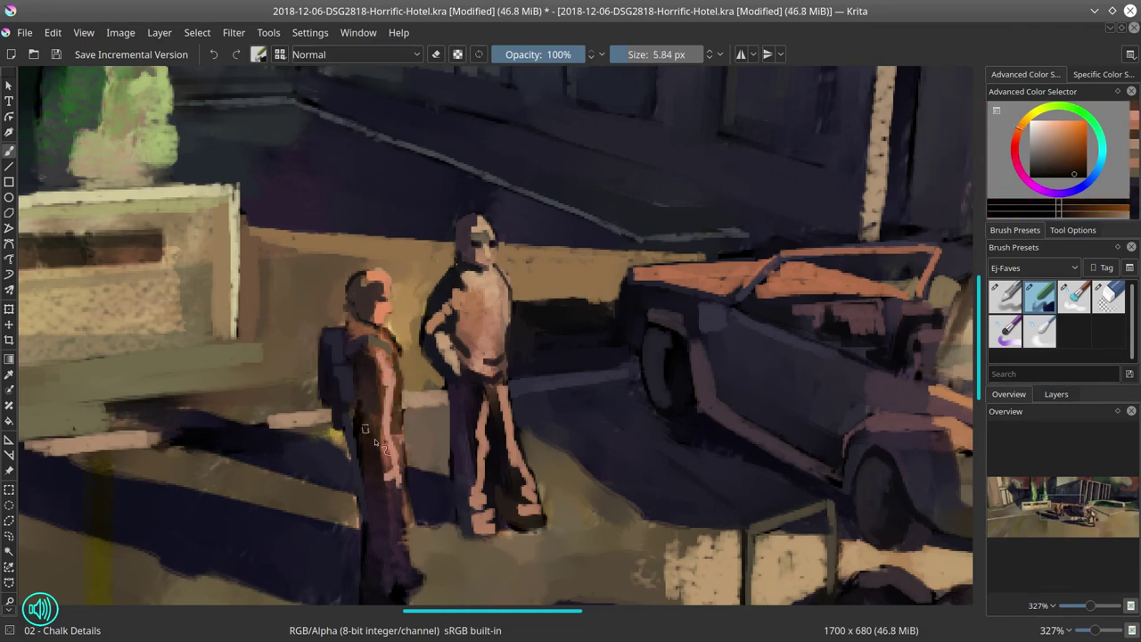
pyautogui.keyDown('ctrl'); pyautogui.click(375, 439); pyautogui.keyUp('ctrl')
# Paint a light orange stroke down the left figure's leg
pyautogui.keyDown('ctrl'); pyautogui.click(423, 563); pyautogui.keyUp('ctrl')
pyautogui.moveTo(423, 563); pyautogui.dragTo(428, 472)
pyautogui.keyDown('ctrl'); pyautogui.click(481, 389); pyautogui.keyUp('ctrl')
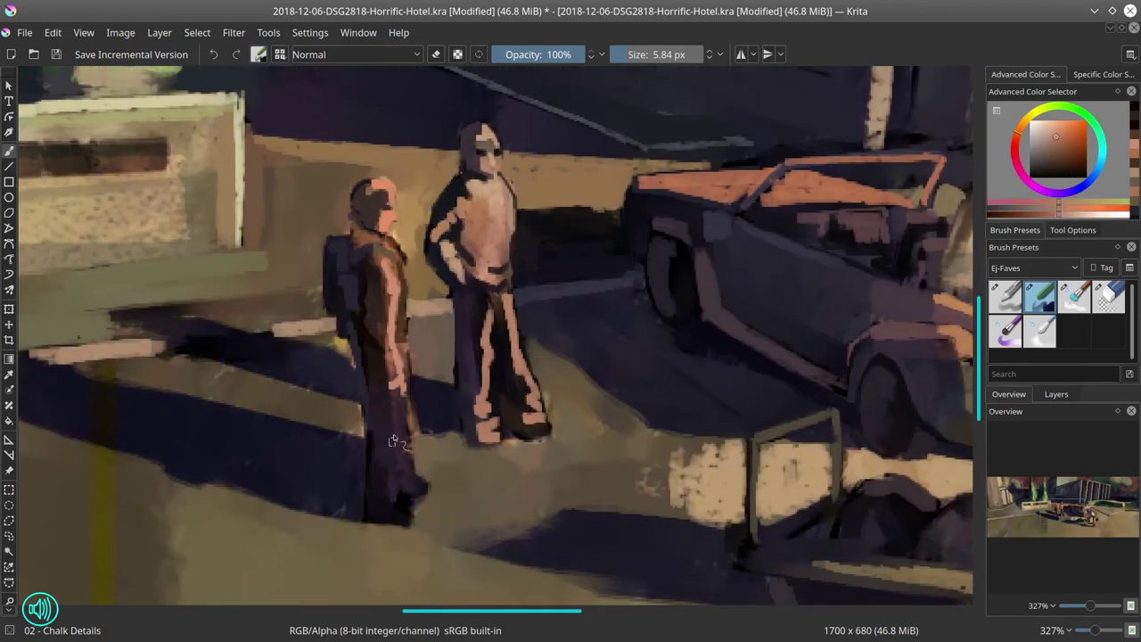
pyautogui.moveTo(398, 405); pyautogui.dragTo(405, 508)
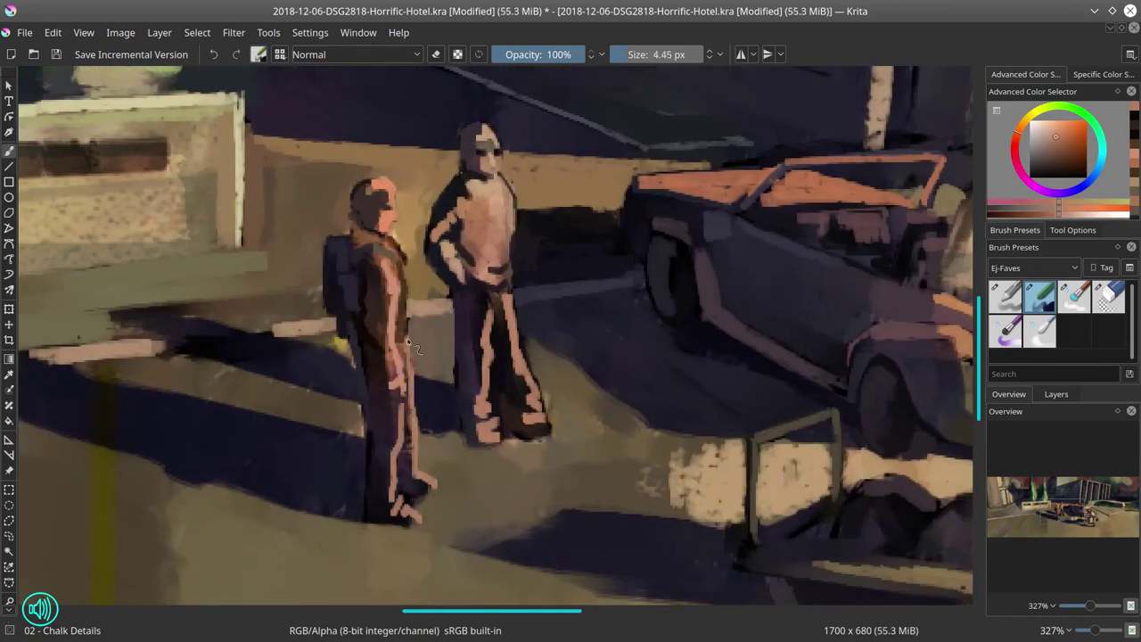
pyautogui.scroll(-4, 408, 341)
pyautogui.scroll(4, 441, 345)
pyautogui.keyDown('ctrl'); pyautogui.click(346, 202); pyautogui.keyUp('ctrl')
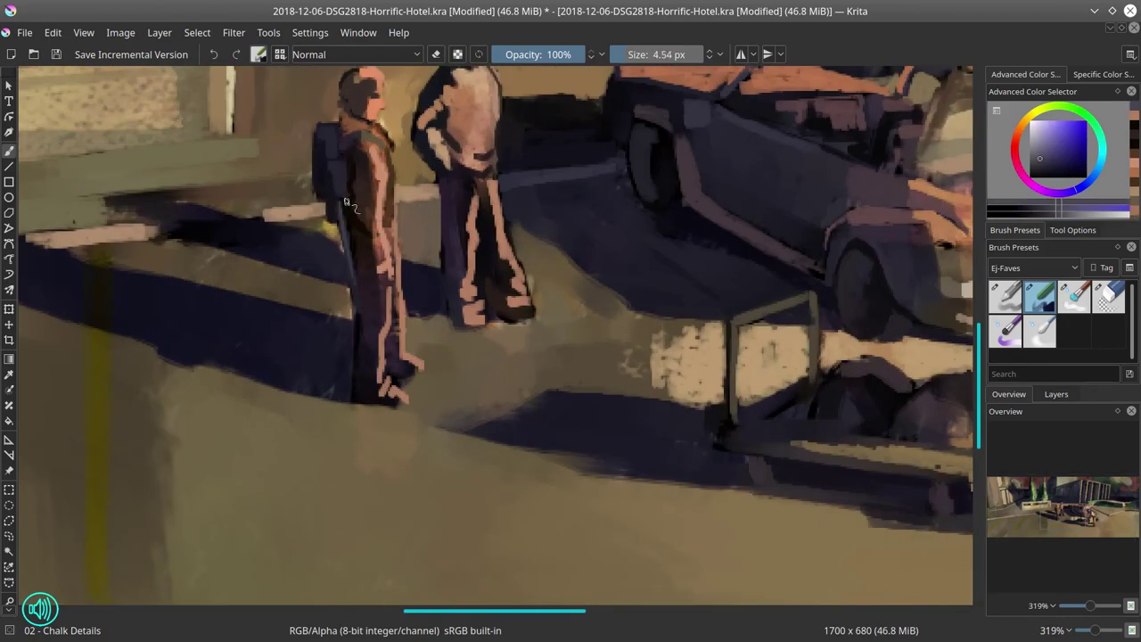
# Cover the dark strip beside the windshield with beige and darken the curb right of the car
pyautogui.scroll(-6, 339, 162)
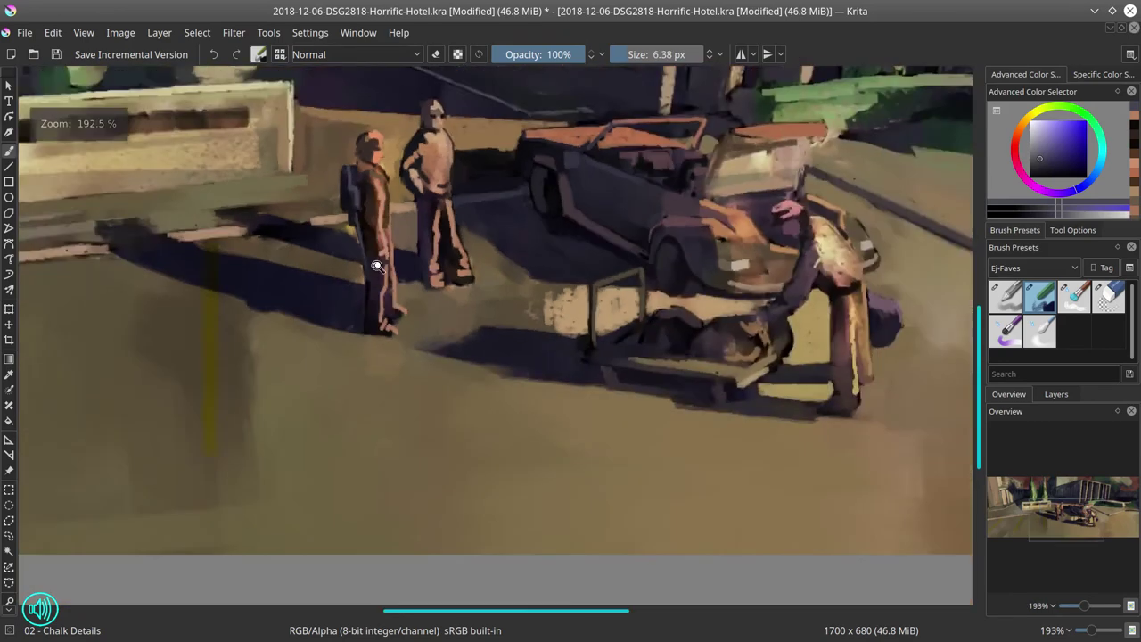
pyautogui.press('2')
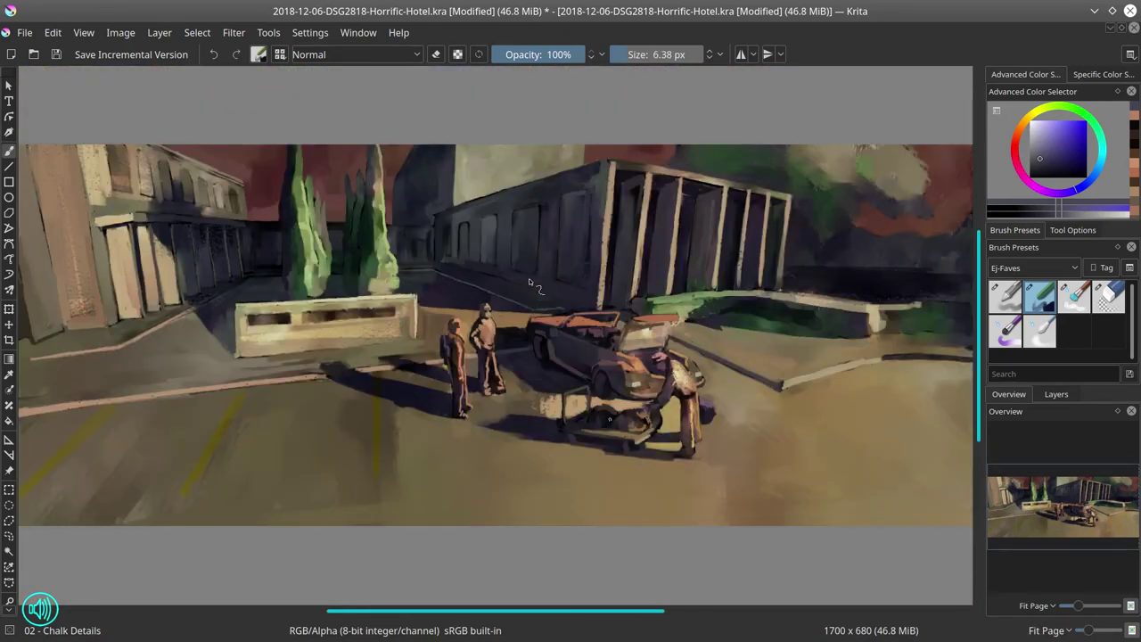
pyautogui.scroll(5, 655, 304)
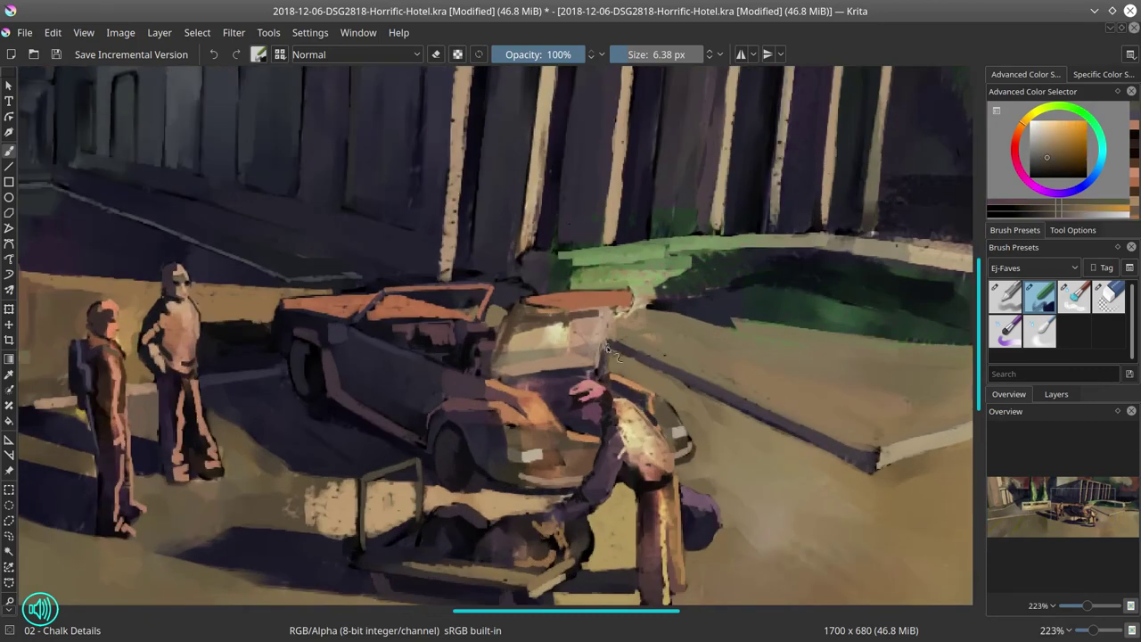
pyautogui.keyDown('ctrl'); pyautogui.click(614, 299); pyautogui.keyUp('ctrl')
pyautogui.moveTo(629, 305)
pyautogui.mouseDown()
pyautogui.moveTo(621, 328)
pyautogui.moveTo(713, 321)
pyautogui.moveTo(727, 335)
pyautogui.mouseUp()
pyautogui.keyDown('ctrl'); pyautogui.click(677, 316); pyautogui.keyUp('ctrl')
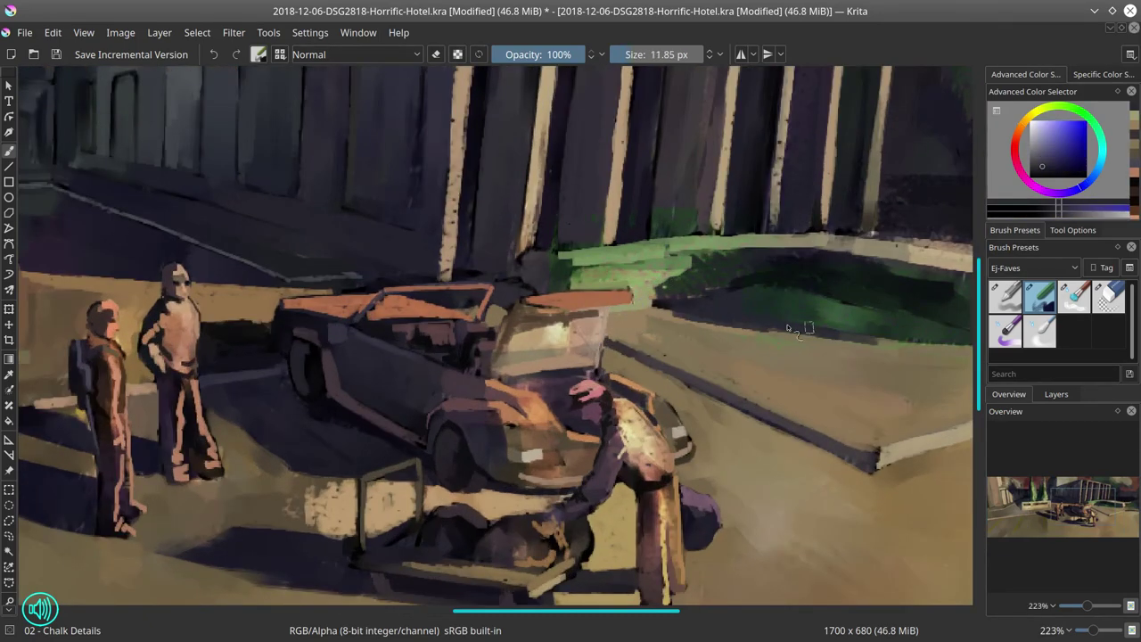
pyautogui.keyDown('ctrl'); pyautogui.click(727, 336); pyautogui.keyUp('ctrl')
pyautogui.scroll(-5, 763, 362)
pyautogui.scroll(10, 383, 348)
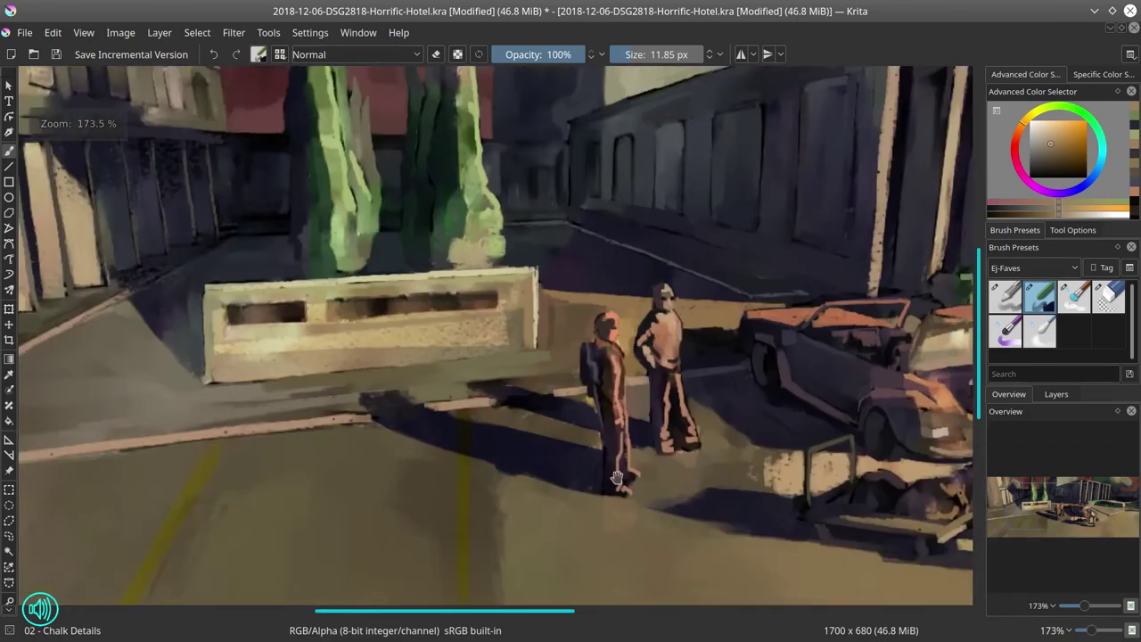
# Paint HOTEL CALIFORNIA in red-pink letters on the planter wall
pyautogui.keyDown('ctrl'); pyautogui.click(276, 299); pyautogui.keyUp('ctrl')
pyautogui.press('[')
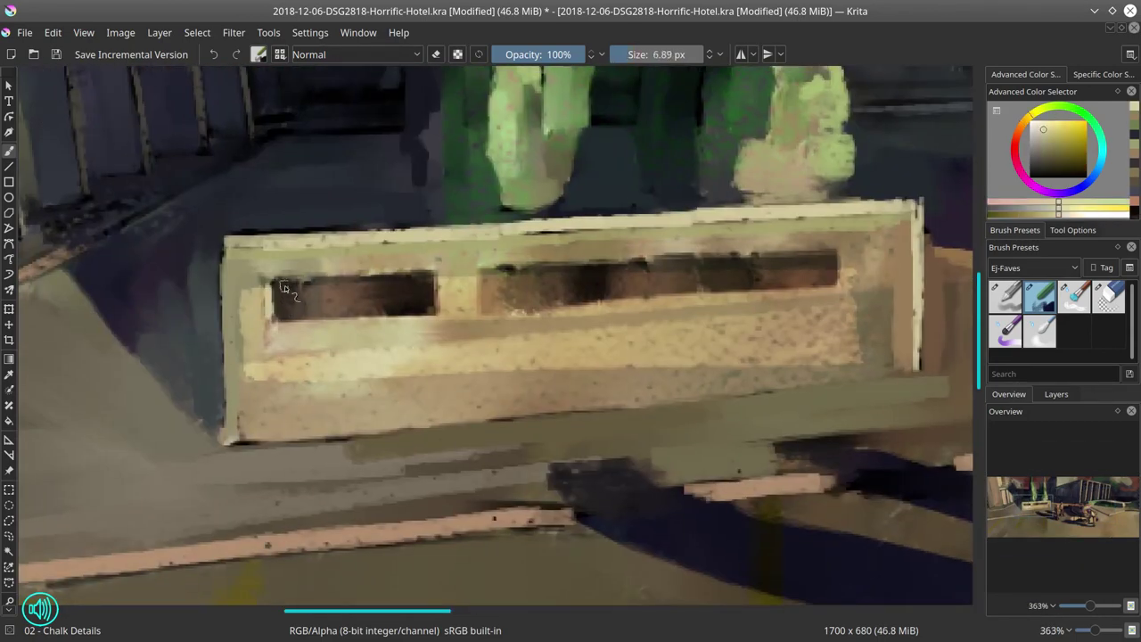
pyautogui.click(1018, 158)
pyautogui.moveTo(268, 287); pyautogui.dragTo(268, 314)
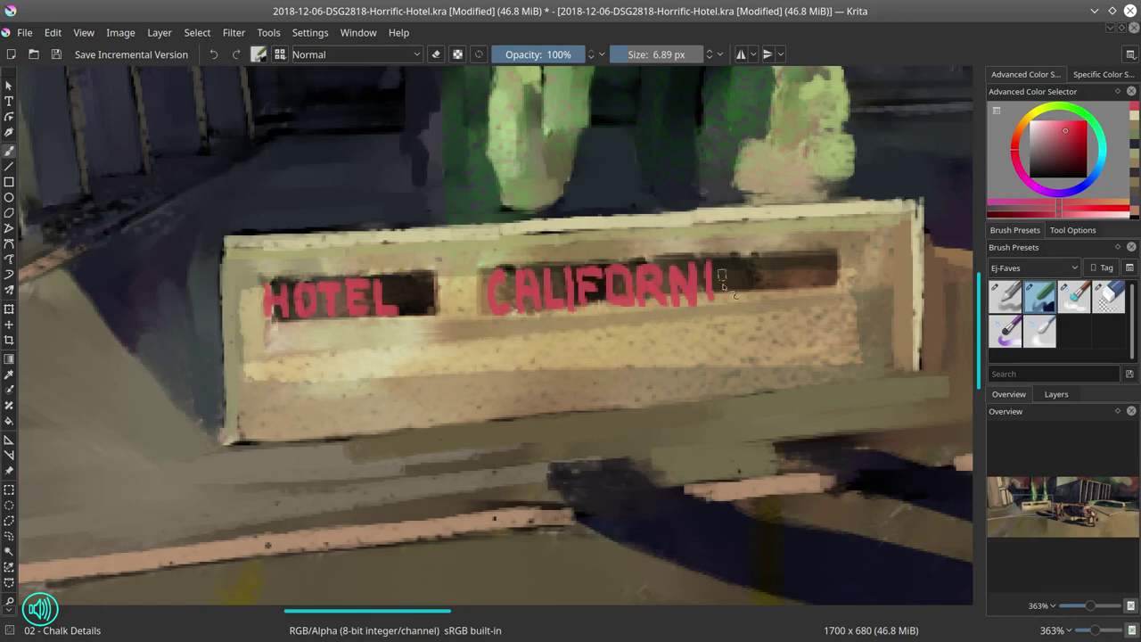
pyautogui.moveTo(722, 276); pyautogui.dragTo(764, 305)
pyautogui.scroll(-5, 764, 306)
pyautogui.scroll(5, 763, 305)
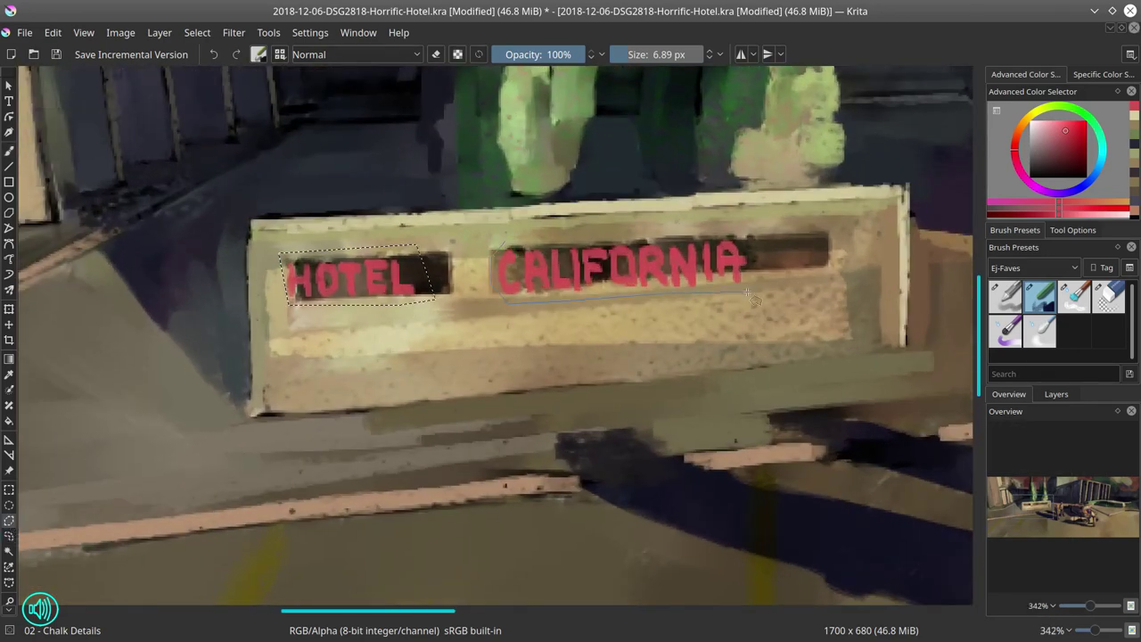
# Lasso-select HOTEL, copy merged, paste it and shift the copy right
pyautogui.moveTo(505, 240); pyautogui.dragTo(504, 242)
pyautogui.click(53, 32)
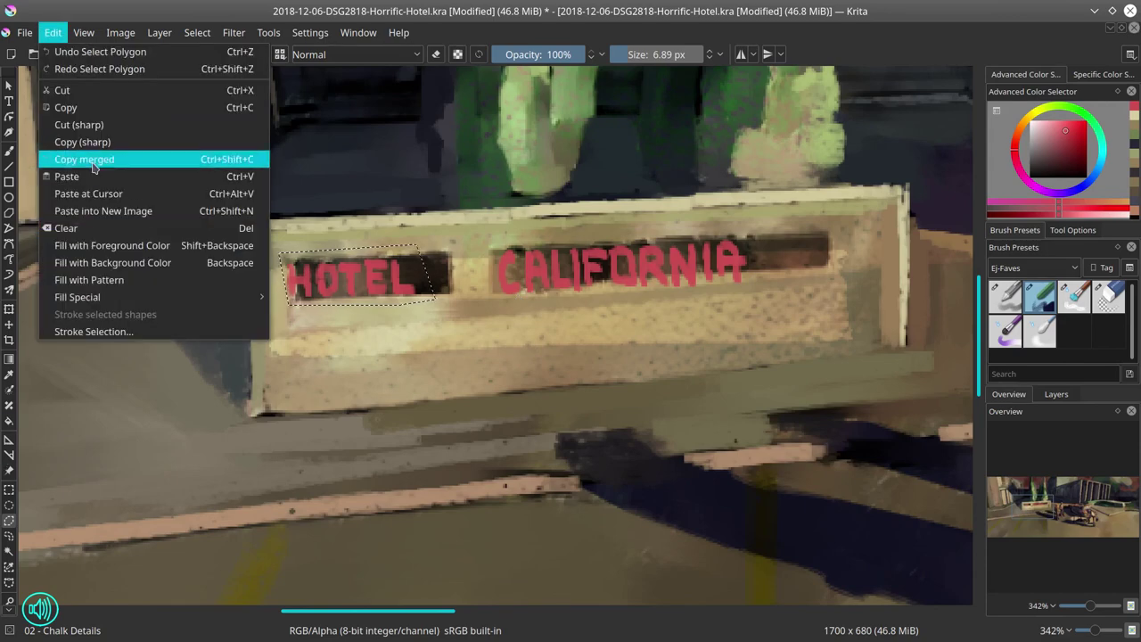
pyautogui.click(71, 158)
pyautogui.click(53, 32)
pyautogui.click(62, 173)
pyautogui.press('t')
pyautogui.moveTo(366, 278); pyautogui.dragTo(417, 278)
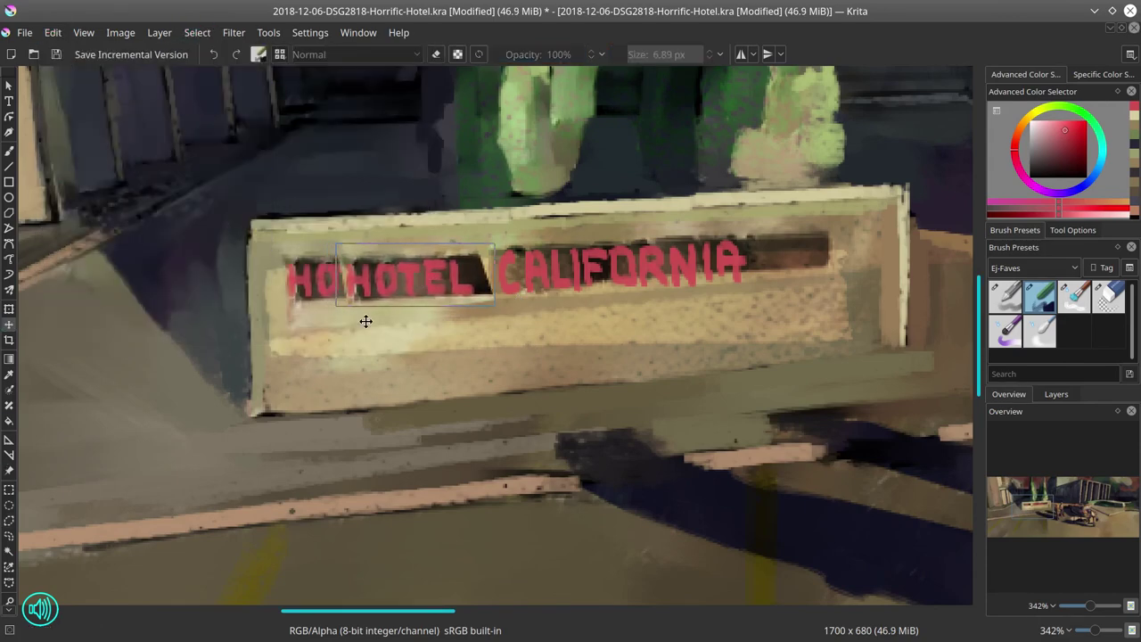
pyautogui.press('b')
# Copy merged and paste the sign text, then scale it larger and wider with Ctrl+T
pyautogui.click(53, 32)
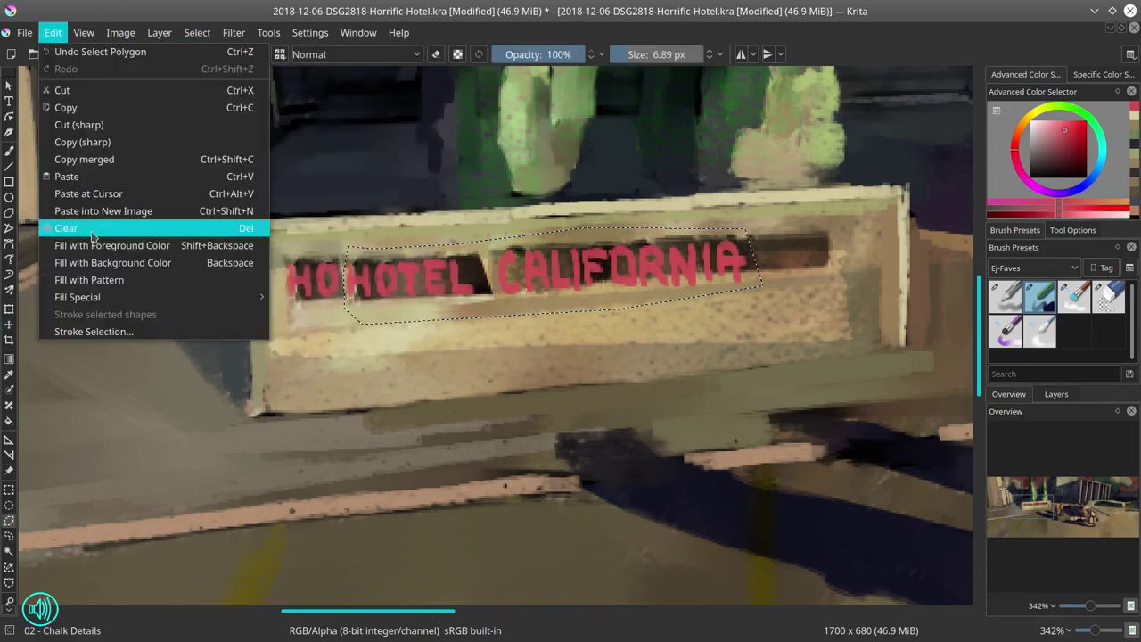
pyautogui.click(72, 158)
pyautogui.click(52, 32)
pyautogui.click(63, 173)
pyautogui.hotkey('ctrl', 't')
pyautogui.moveTo(763, 343); pyautogui.dragTo(832, 367)
# Finish the transform and fill the gap between L and C with beige sampled from the wall
pyautogui.click(8, 150)
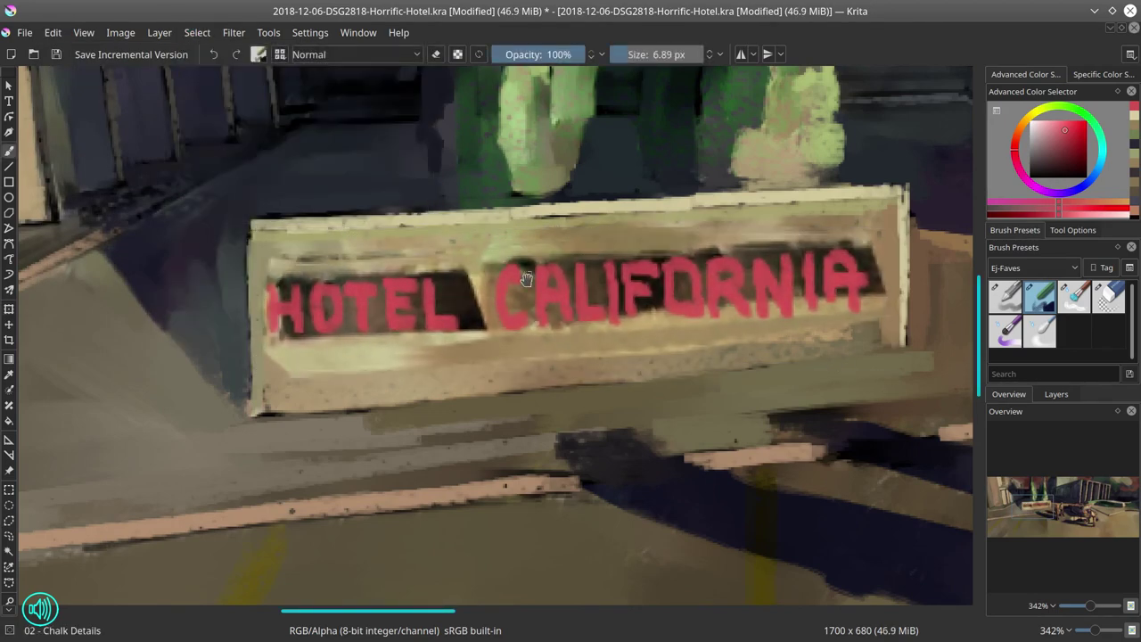
pyautogui.scroll(-5, 542, 387)
pyautogui.scroll(6, 477, 278)
pyautogui.keyDown('ctrl'); pyautogui.click(428, 272); pyautogui.keyUp('ctrl')
pyautogui.moveTo(452, 301); pyautogui.dragTo(472, 361)
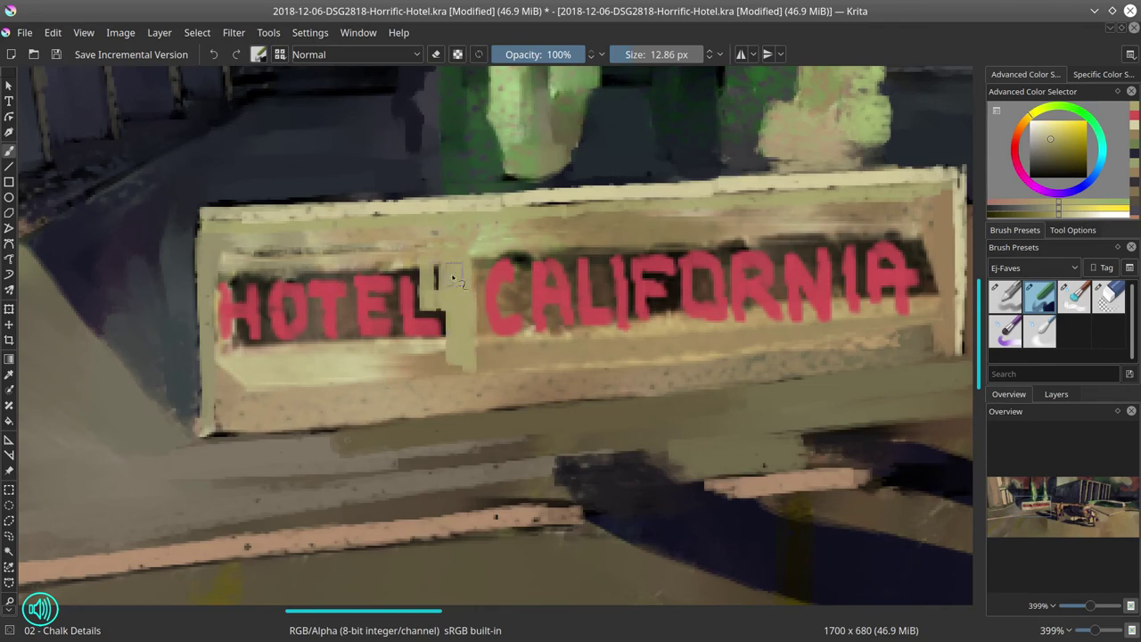
pyautogui.moveTo(479, 259); pyautogui.dragTo(432, 294)
# Paint beige over leftover lettering between T and E, along the HOTEL/CALIF tops, and around NIA
pyautogui.press('[')
pyautogui.press('[')
pyautogui.moveTo(342, 343); pyautogui.dragTo(343, 303)
pyautogui.moveTo(270, 279)
pyautogui.mouseDown()
pyautogui.moveTo(318, 278)
pyautogui.moveTo(263, 252)
pyautogui.moveTo(516, 305)
pyautogui.moveTo(529, 268)
pyautogui.moveTo(582, 245)
pyautogui.moveTo(601, 294)
pyautogui.moveTo(667, 242)
pyautogui.moveTo(669, 310)
pyautogui.mouseUp()
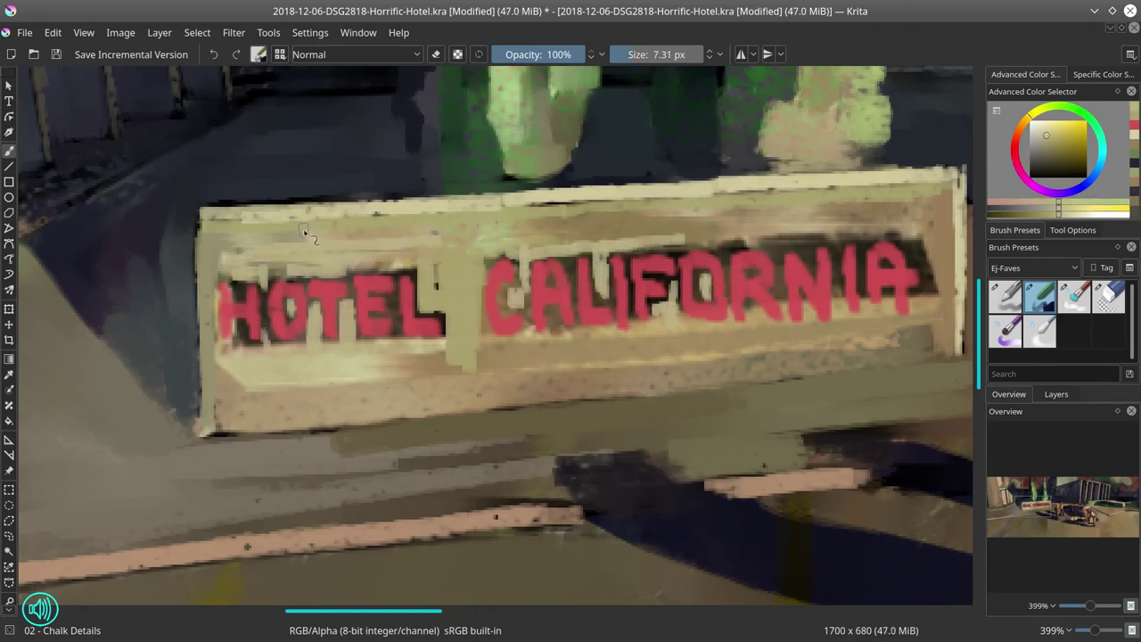
pyautogui.press(']')
pyautogui.moveTo(869, 228)
pyautogui.mouseDown()
pyautogui.moveTo(936, 268)
pyautogui.moveTo(936, 308)
pyautogui.mouseUp()
pyautogui.scroll(-10, 624, 357)
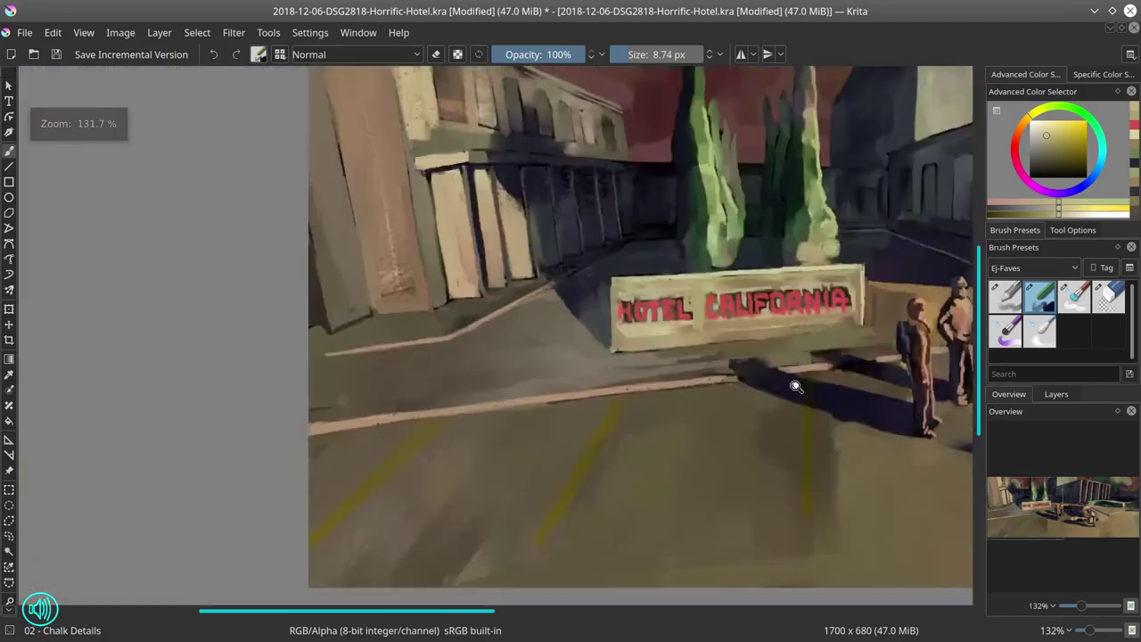
pyautogui.scroll(9, 608, 394)
pyautogui.scroll(3, 537, 441)
# Darken the H's left edge and the bottoms of O, T, E, with a light touch at L's end
pyautogui.press('[')
pyautogui.press('[')
pyautogui.press('[')
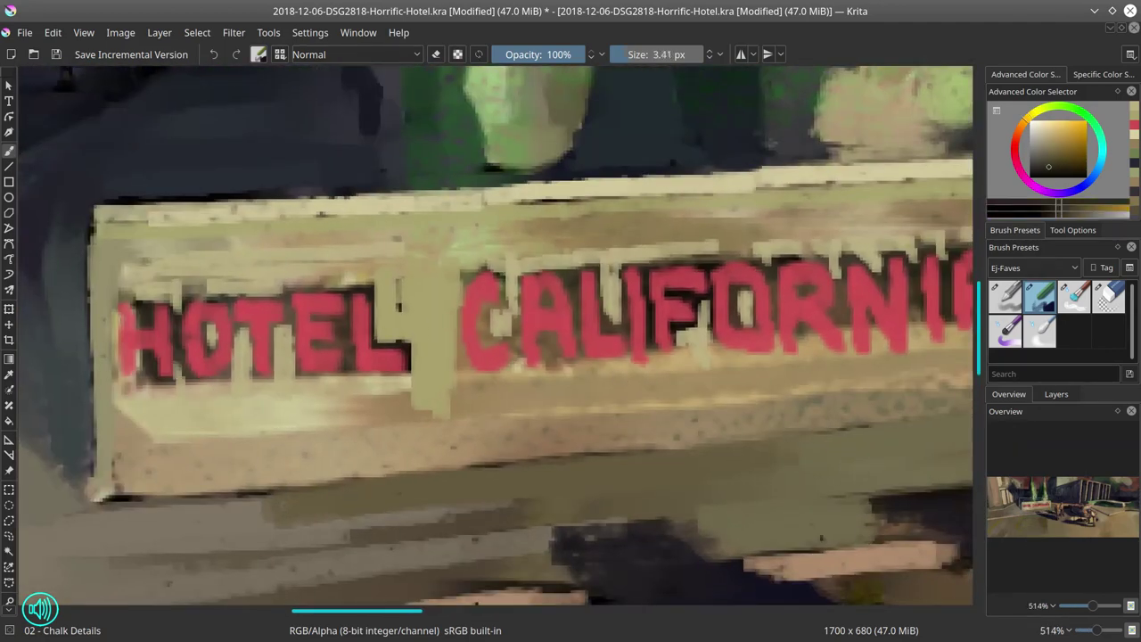
pyautogui.moveTo(118, 379); pyautogui.dragTo(129, 314)
pyautogui.moveTo(205, 344)
pyautogui.mouseDown()
pyautogui.moveTo(222, 281)
pyautogui.moveTo(277, 380)
pyautogui.moveTo(307, 361)
pyautogui.mouseUp()
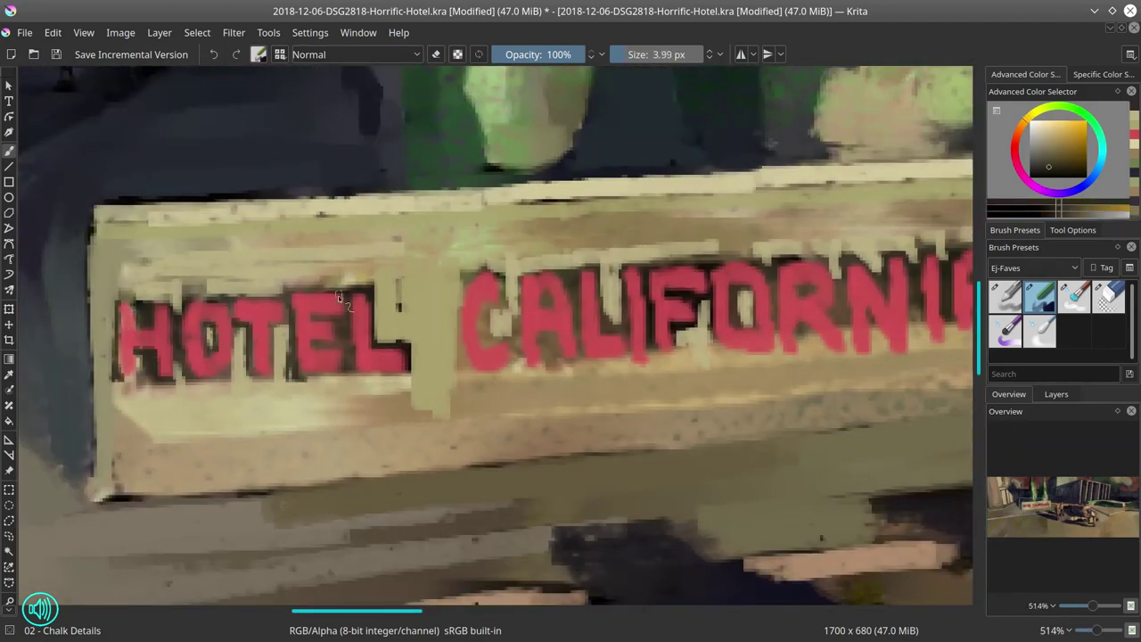
pyautogui.keyDown('ctrl'); pyautogui.click(346, 330); pyautogui.keyUp('ctrl')
pyautogui.moveTo(381, 346); pyautogui.dragTo(406, 356)
# Outline the left edges of the CALIFORNIA letters C, A, L and I in dark olive
pyautogui.keyDown('ctrl'); pyautogui.click(178, 357); pyautogui.keyUp('ctrl')
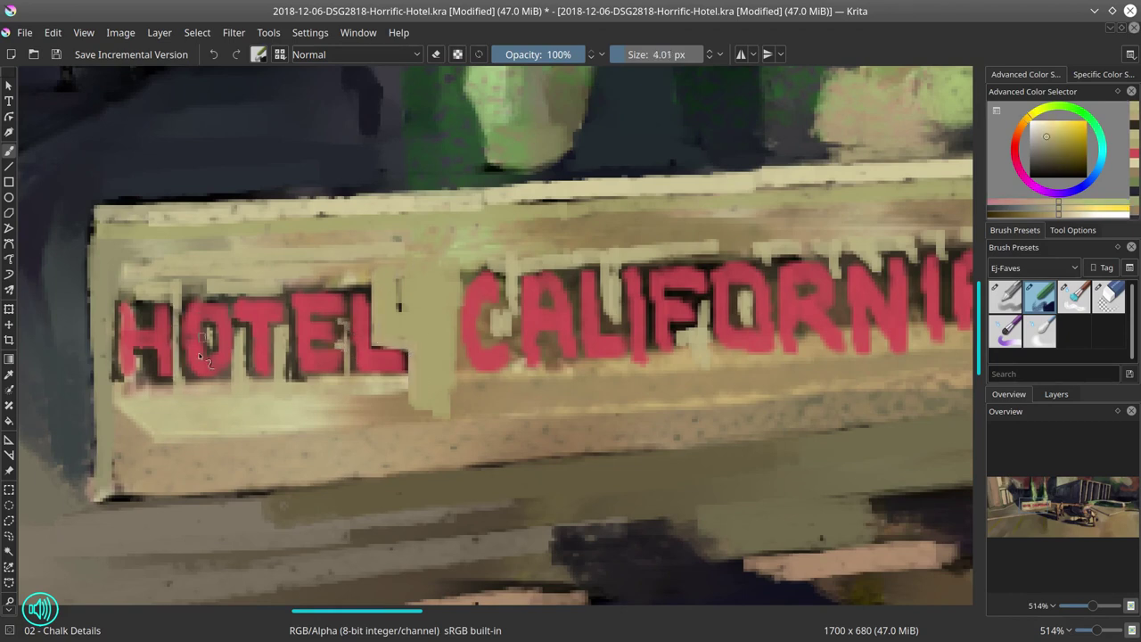
pyautogui.press('[')
pyautogui.moveTo(468, 276)
pyautogui.mouseDown()
pyautogui.moveTo(458, 301)
pyautogui.moveTo(465, 361)
pyautogui.mouseUp()
pyautogui.press(']')
pyautogui.press(']')
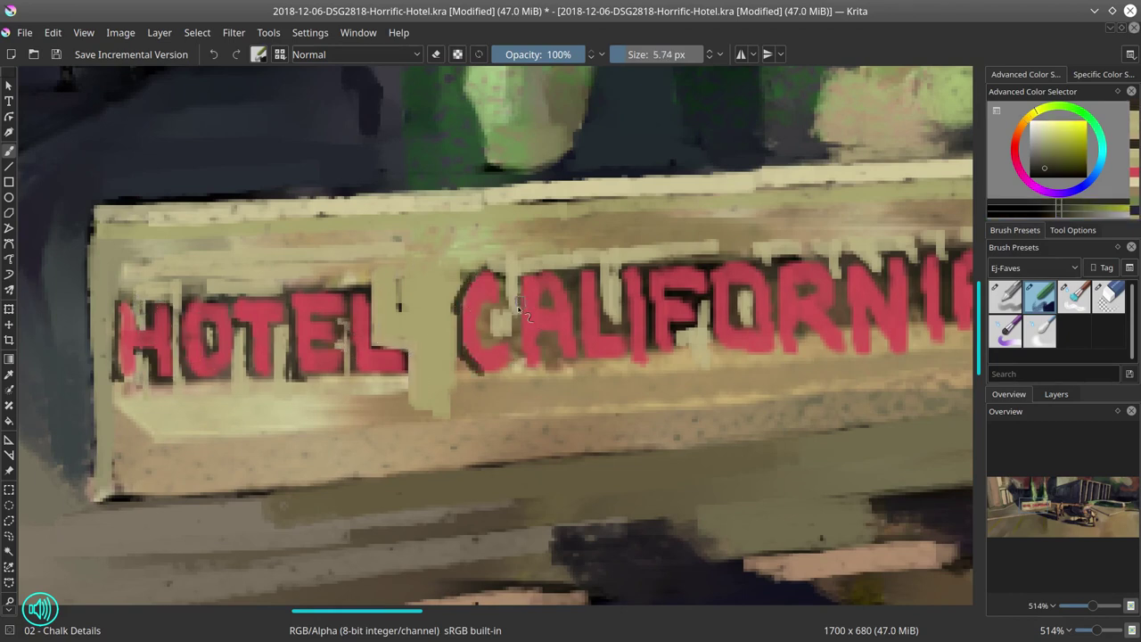
pyautogui.moveTo(521, 281); pyautogui.dragTo(513, 361)
pyautogui.moveTo(548, 299); pyautogui.dragTo(549, 355)
pyautogui.moveTo(578, 289); pyautogui.dragTo(575, 347)
pyautogui.moveTo(627, 281); pyautogui.dragTo(628, 357)
# Outline the F in dark and paint light strokes inside it
pyautogui.keyDown('ctrl'); pyautogui.click(650, 295); pyautogui.keyUp('ctrl')
pyautogui.moveTo(672, 294); pyautogui.dragTo(700, 347)
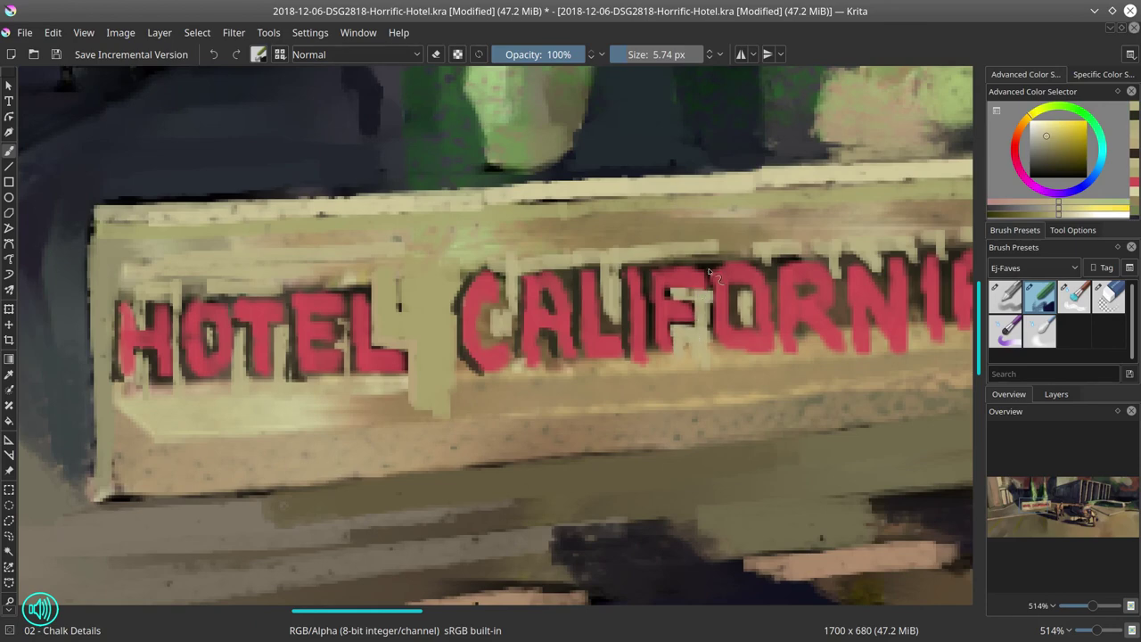
pyautogui.keyDown('ctrl'); pyautogui.click(713, 343); pyautogui.keyUp('ctrl')
pyautogui.keyDown('ctrl'); pyautogui.click(615, 294); pyautogui.keyUp('ctrl')
pyautogui.moveTo(610, 303); pyautogui.dragTo(613, 321)
# Clean the edges of the A and C with beige and add a light stroke above TEL
pyautogui.moveTo(571, 263)
pyautogui.mouseDown()
pyautogui.moveTo(546, 299)
pyautogui.moveTo(551, 322)
pyautogui.moveTo(588, 367)
pyautogui.mouseUp()
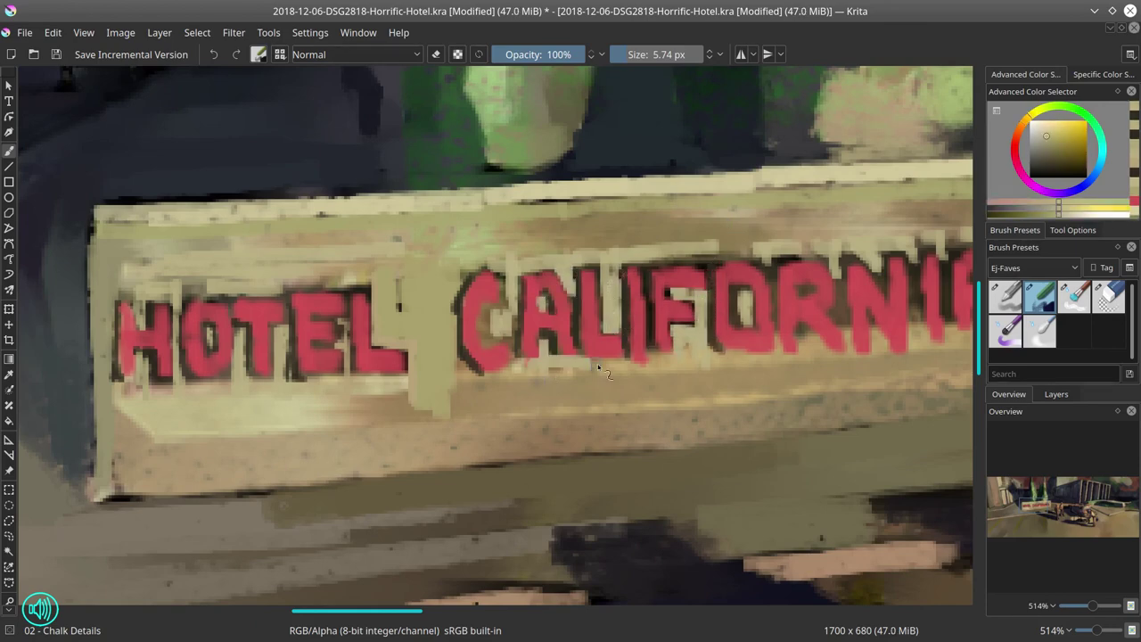
pyautogui.moveTo(506, 339); pyautogui.dragTo(485, 307)
pyautogui.moveTo(516, 258); pyautogui.dragTo(455, 294)
pyautogui.moveTo(450, 352); pyautogui.dragTo(481, 387)
pyautogui.moveTo(269, 282); pyautogui.dragTo(352, 281)
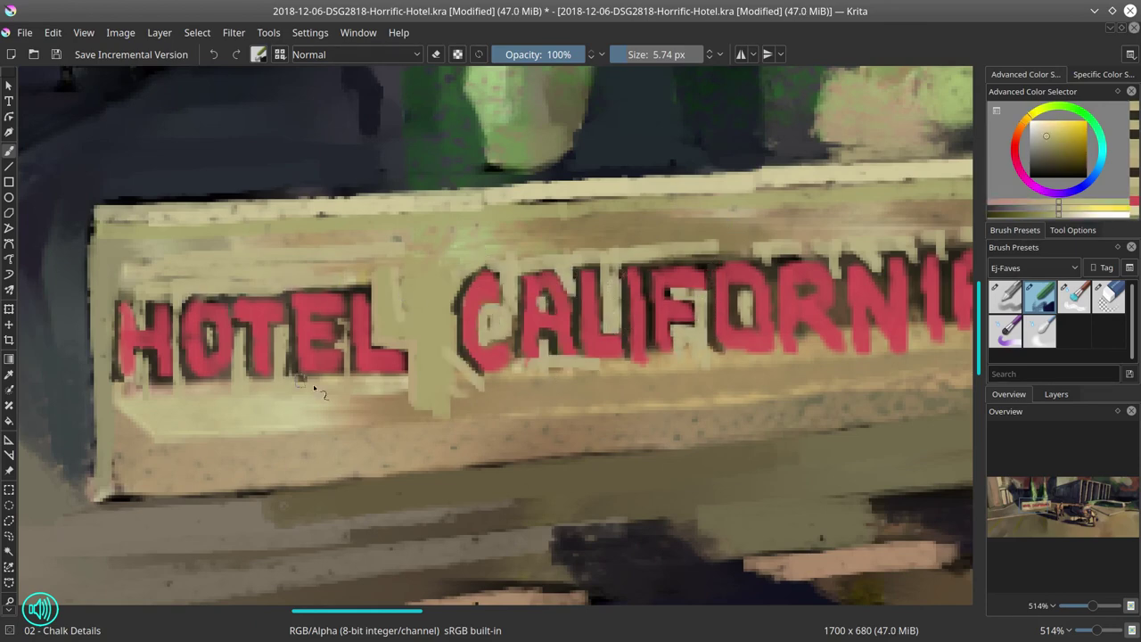
# Paint dark outlines around the R and N at the end of CALIFORNIA
pyautogui.moveTo(762, 307)
pyautogui.mouseDown()
pyautogui.moveTo(530, 312)
pyautogui.moveTo(512, 285)
pyautogui.mouseUp()
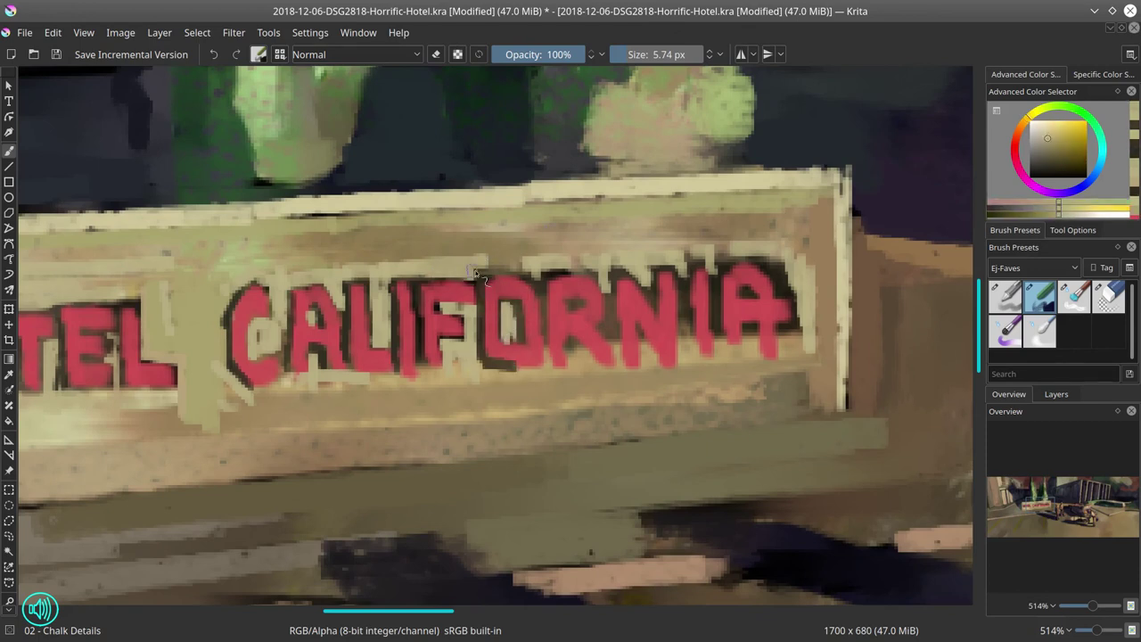
pyautogui.moveTo(575, 334); pyautogui.dragTo(601, 370)
pyautogui.moveTo(628, 298); pyautogui.dragTo(677, 326)
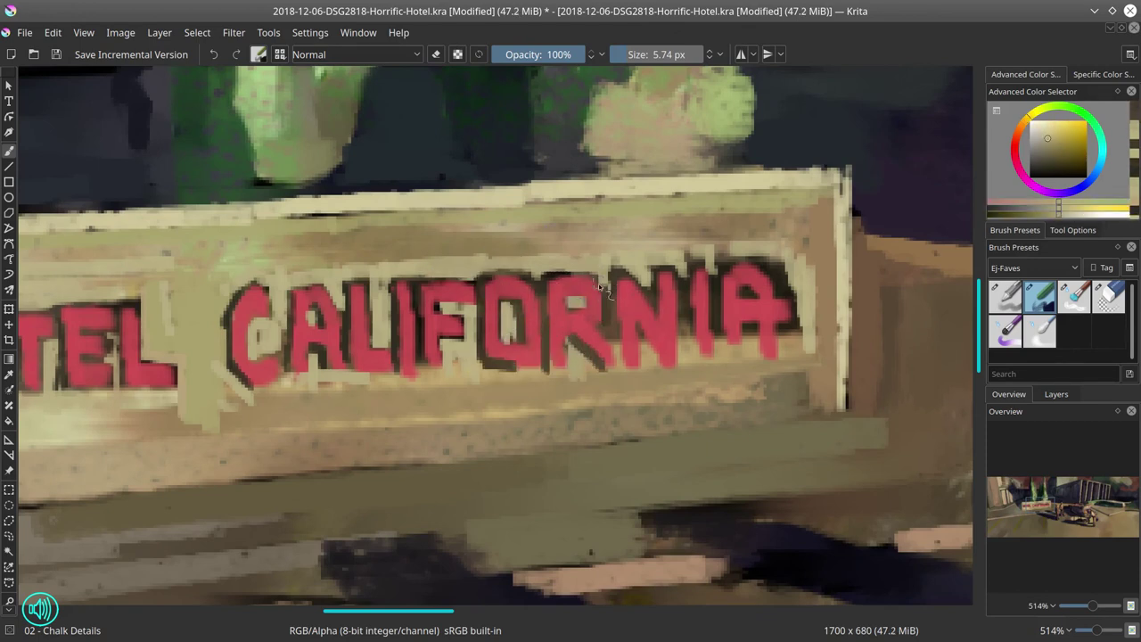
pyautogui.moveTo(602, 272)
pyautogui.mouseDown()
pyautogui.moveTo(616, 328)
pyautogui.moveTo(662, 368)
pyautogui.mouseUp()
# Narrow the I with light strokes, clean the gap before the final A, and repaint its right side
pyautogui.moveTo(649, 293)
pyautogui.mouseDown()
pyautogui.moveTo(680, 267)
pyautogui.moveTo(682, 383)
pyautogui.mouseUp()
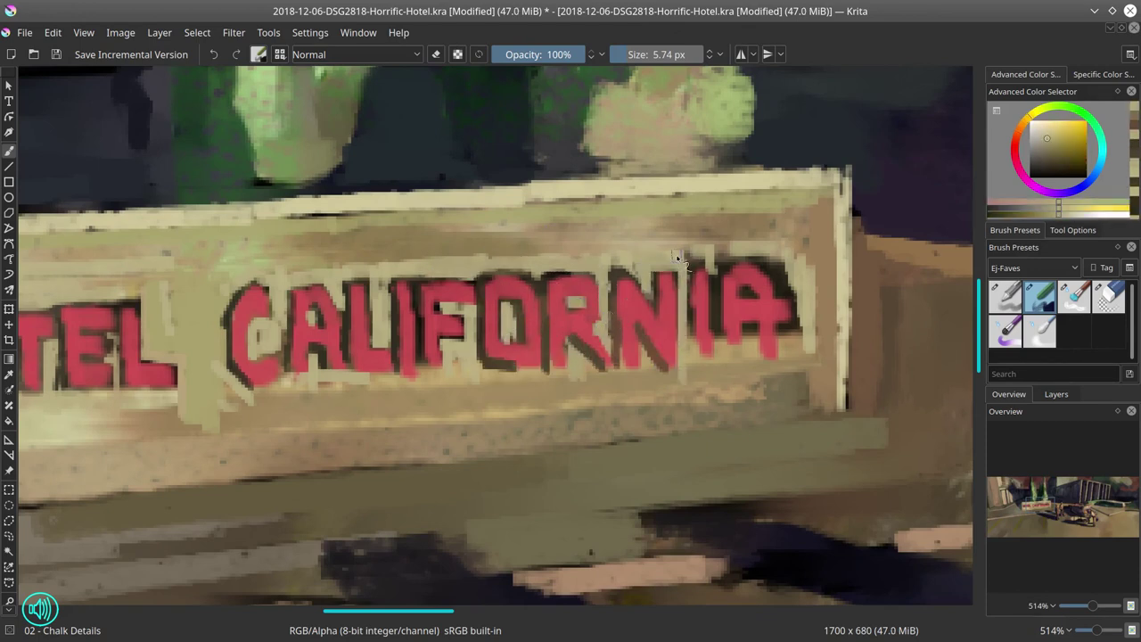
pyautogui.moveTo(678, 254); pyautogui.dragTo(721, 370)
pyautogui.moveTo(718, 258)
pyautogui.mouseDown()
pyautogui.moveTo(718, 270)
pyautogui.moveTo(769, 254)
pyautogui.moveTo(791, 299)
pyautogui.moveTo(713, 263)
pyautogui.mouseUp()
pyautogui.moveTo(784, 285)
pyautogui.mouseDown()
pyautogui.moveTo(776, 311)
pyautogui.moveTo(800, 339)
pyautogui.mouseUp()
pyautogui.scroll(-10, 747, 329)
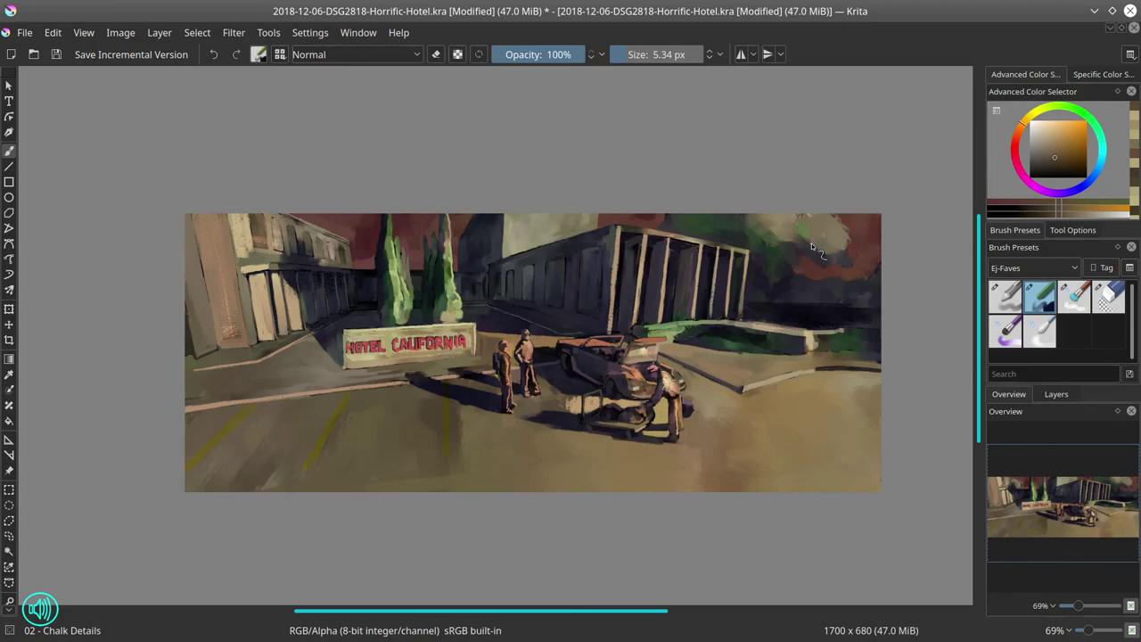
# Extend the sign's left edge downward
pyautogui.scroll(5, 405, 393)
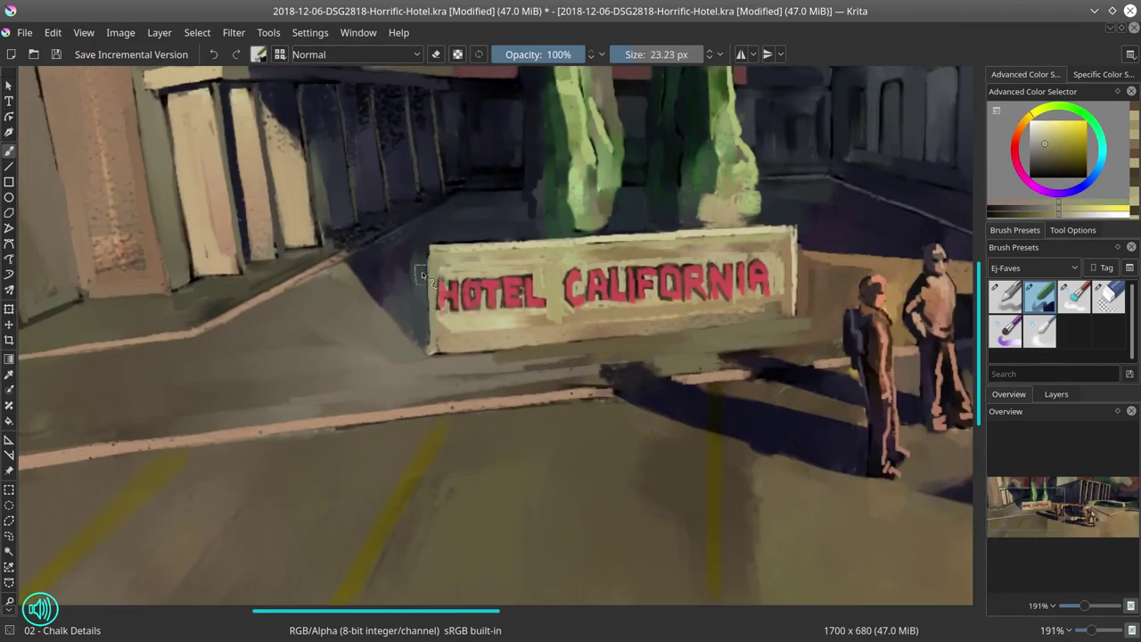
pyautogui.moveTo(422, 271); pyautogui.dragTo(421, 355)
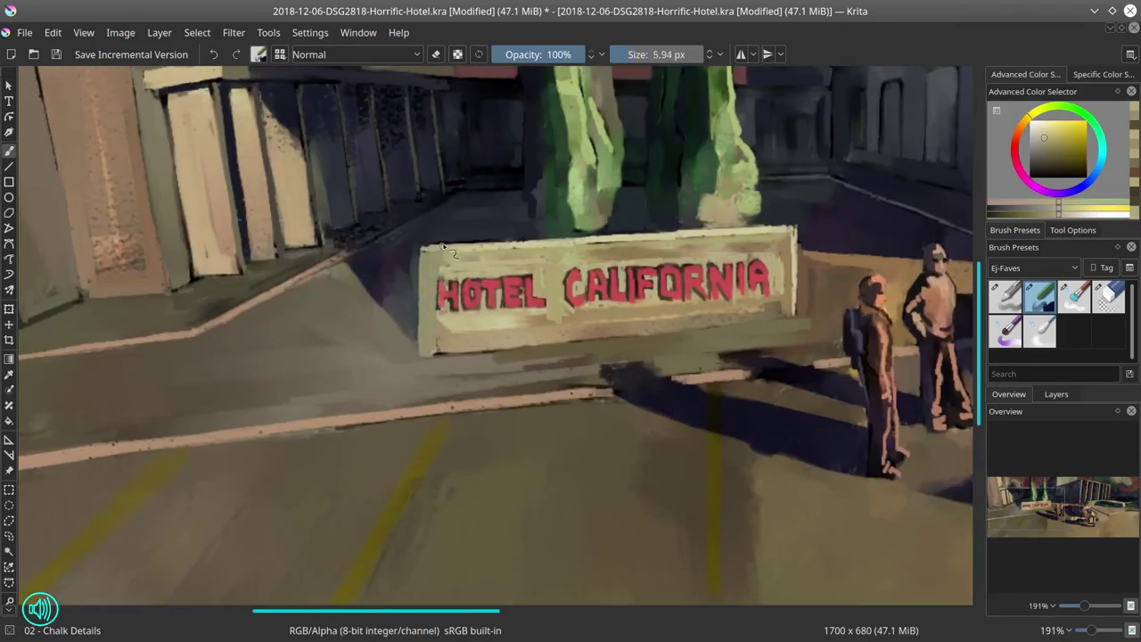
pyautogui.scroll(-7, 655, 437)
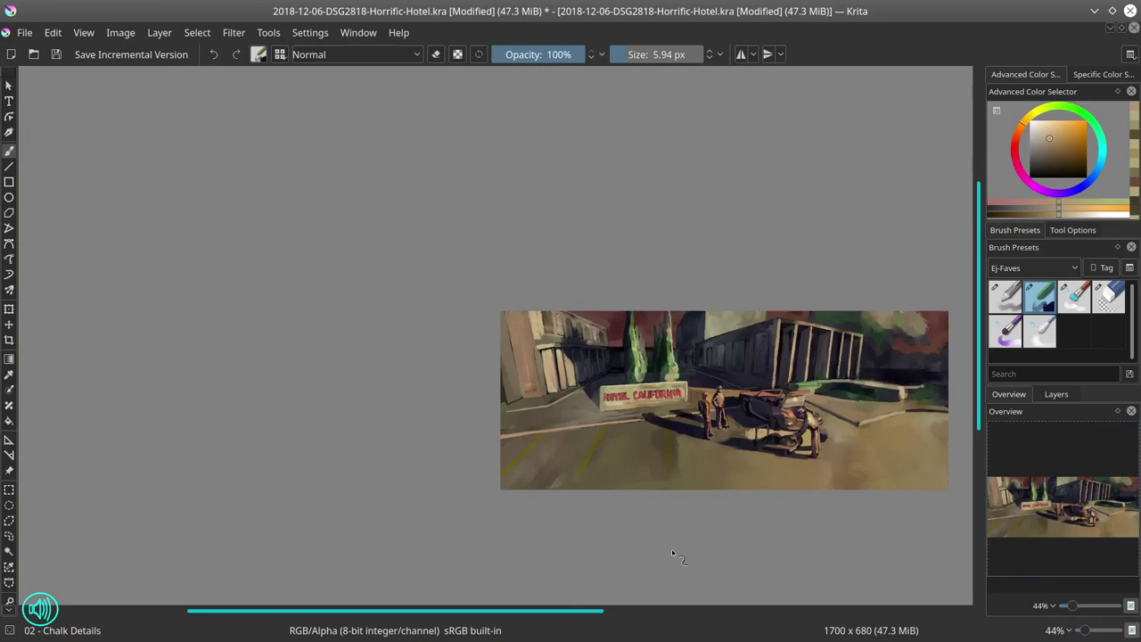
pyautogui.scroll(8, 650, 402)
# Set the brush blend mode to Decrease Saturation and paint over the sign lettering
pyautogui.click(357, 54)
pyautogui.click(348, 119)
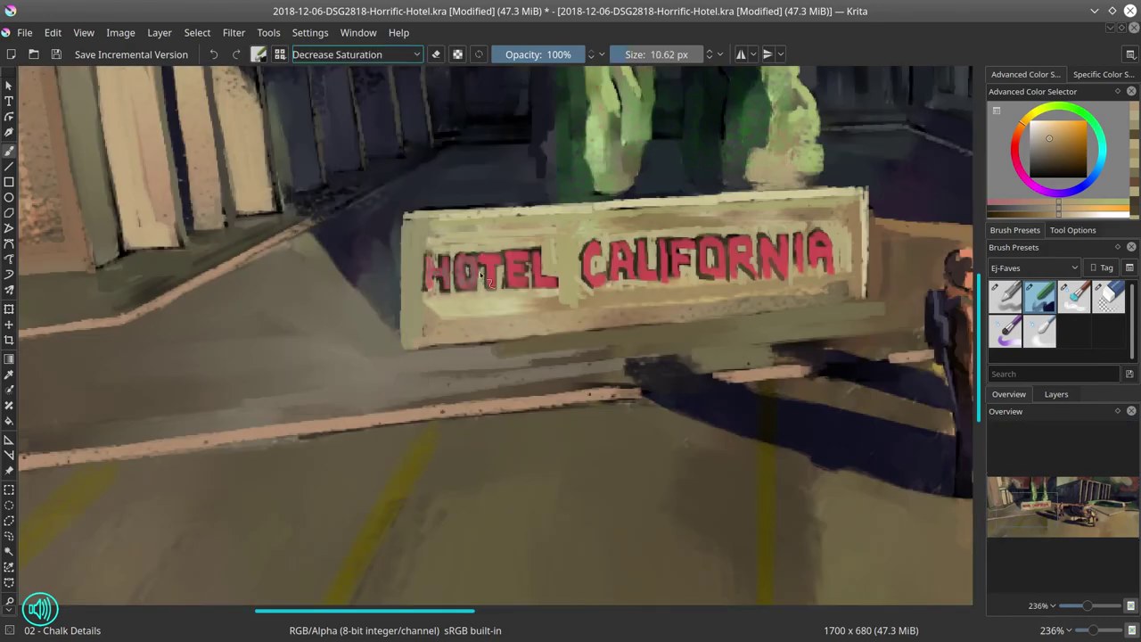
pyautogui.moveTo(536, 258); pyautogui.dragTo(482, 267)
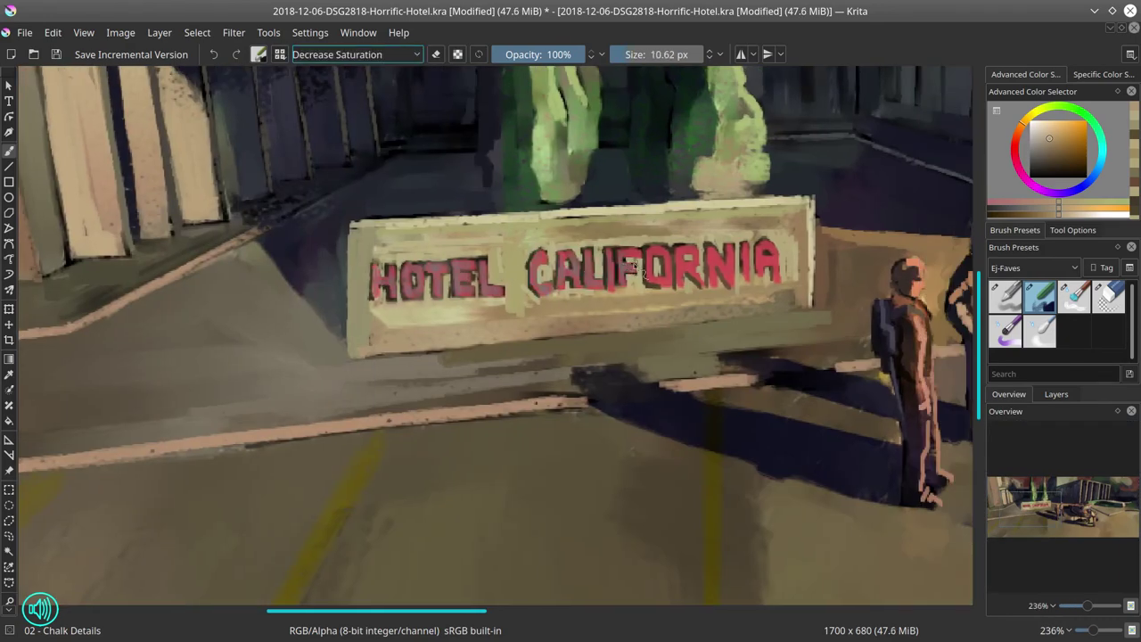
pyautogui.scroll(-8, 662, 420)
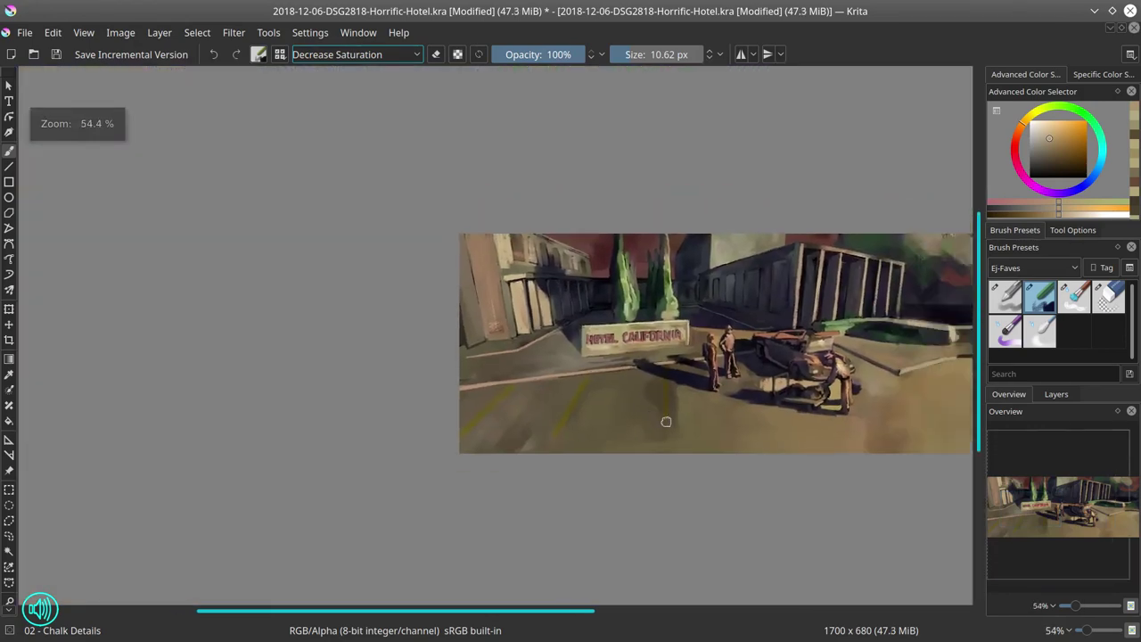
# Reset the brush blend mode to Normal and save the painting
pyautogui.click(357, 54)
pyautogui.click(318, 194)
pyautogui.click(57, 55)
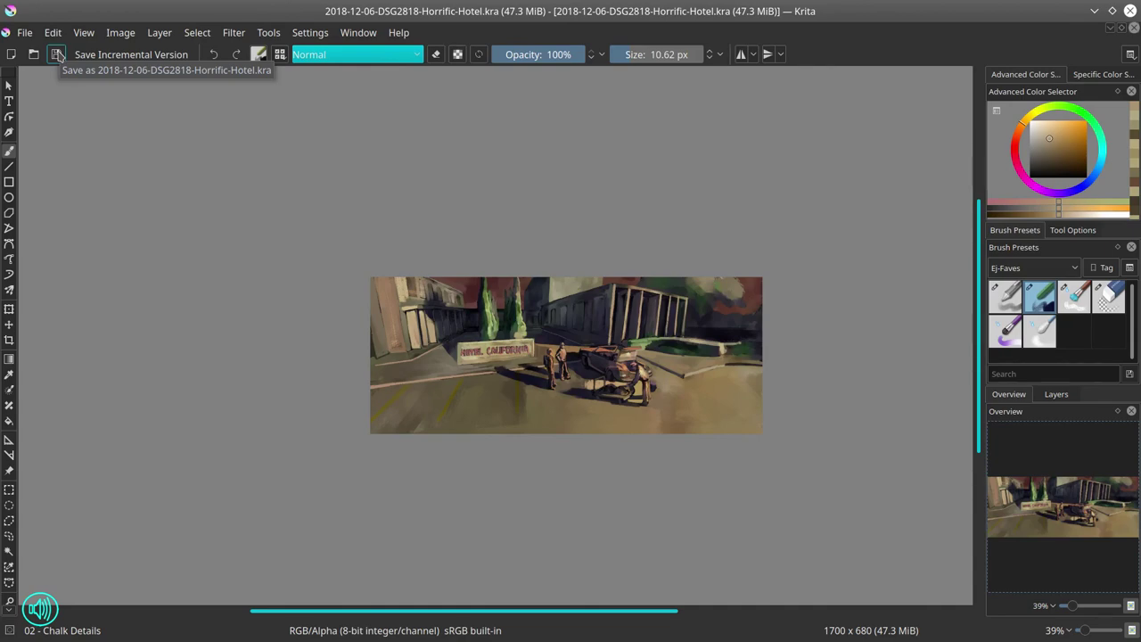
pyautogui.click(356, 55)
pyautogui.click(521, 387)
pyautogui.scroll(6, 451, 405)
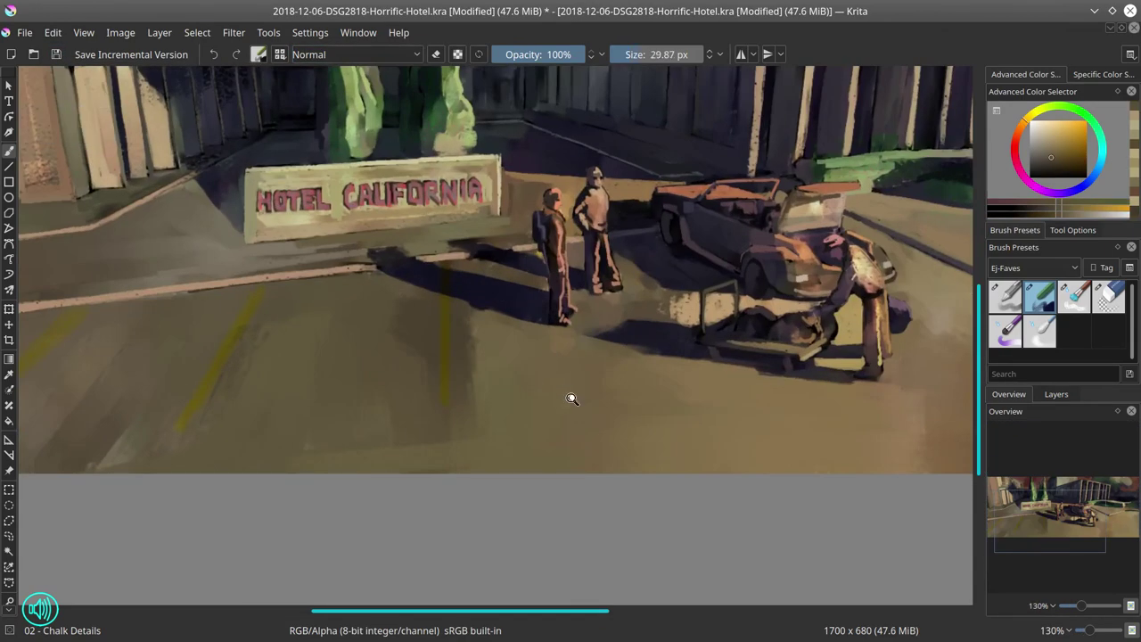
# Lighten the shadow edge under the figures with a smaller brush, then zoom out
pyautogui.scroll(3, 572, 398)
pyautogui.press('[')
pyautogui.press('[')
pyautogui.press('[')
pyautogui.press('[')
pyautogui.press('[')
pyautogui.press('[')
pyautogui.press('[')
pyautogui.moveTo(432, 208); pyautogui.dragTo(518, 232)
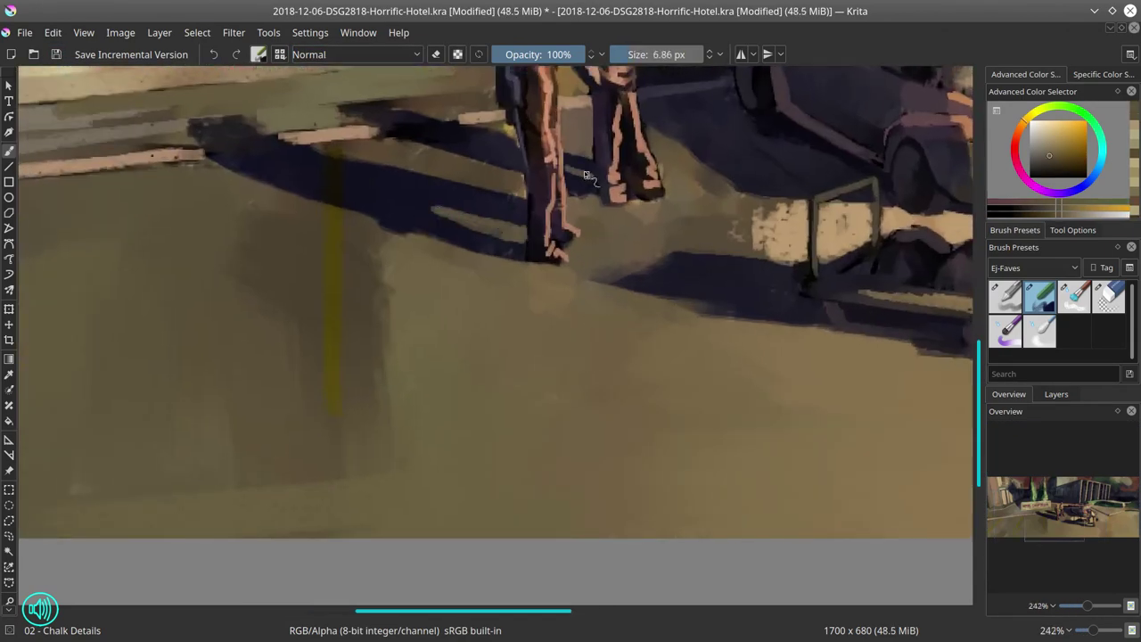
pyautogui.moveTo(637, 267); pyautogui.dragTo(753, 524)
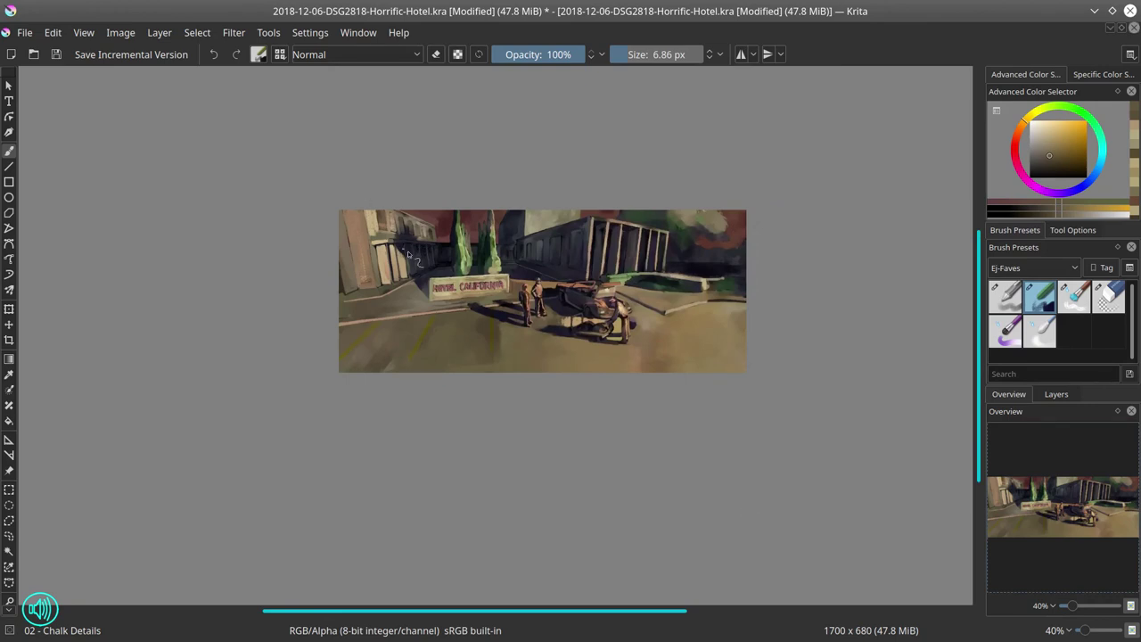
pyautogui.scroll(9, 407, 250)
# Darken the ground left of the sign with blue-grey strokes
pyautogui.press(']')
pyautogui.press(']')
pyautogui.press(']')
pyautogui.moveTo(401, 339)
pyautogui.mouseDown()
pyautogui.moveTo(454, 350)
pyautogui.moveTo(397, 365)
pyautogui.moveTo(476, 357)
pyautogui.mouseUp()
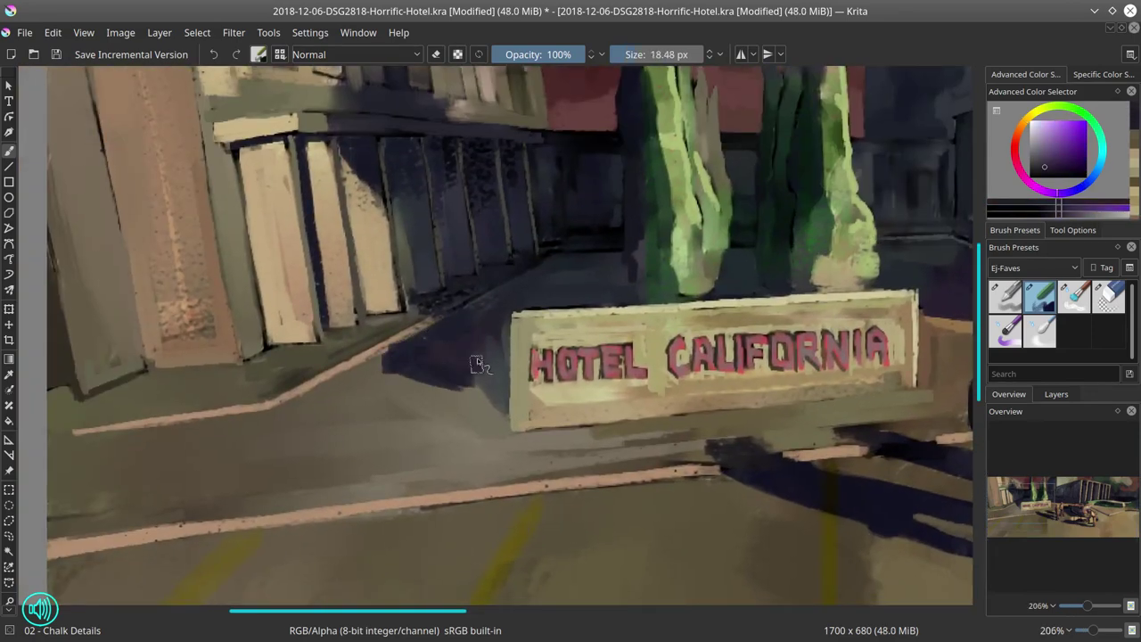
pyautogui.keyDown('ctrl'); pyautogui.click(477, 357); pyautogui.keyUp('ctrl')
pyautogui.moveTo(410, 339); pyautogui.dragTo(392, 374)
pyautogui.moveTo(416, 311)
pyautogui.mouseDown()
pyautogui.moveTo(356, 343)
pyautogui.moveTo(360, 352)
pyautogui.mouseUp()
# Darken the pillars of the left building with a larger brush
pyautogui.press(']')
pyautogui.press(']')
pyautogui.keyDown('ctrl'); pyautogui.click(408, 206); pyautogui.keyUp('ctrl')
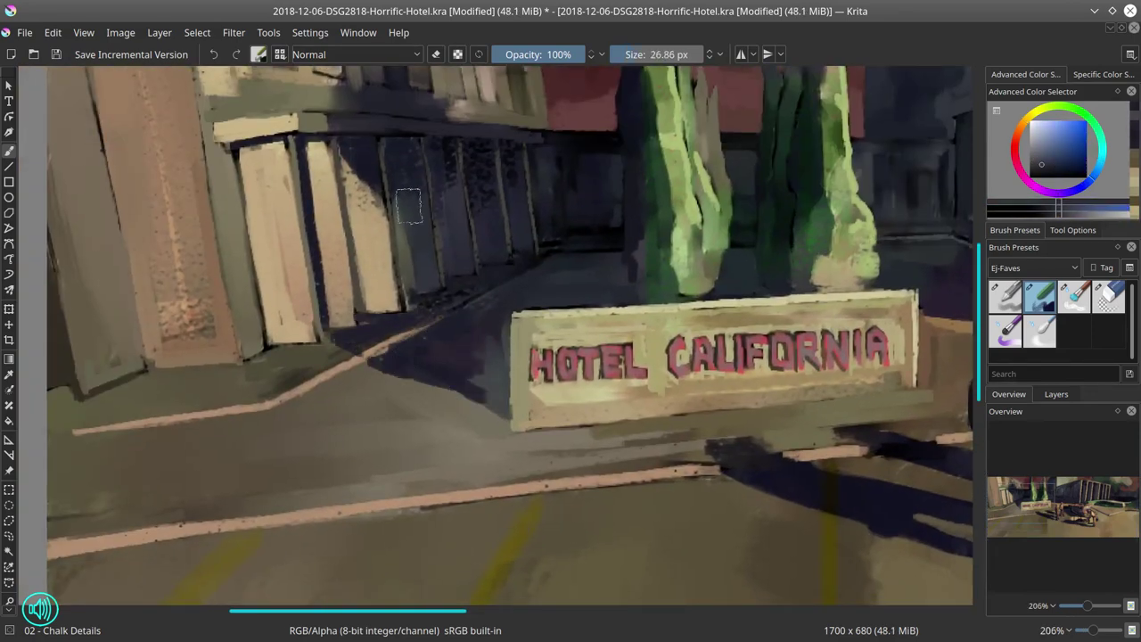
pyautogui.moveTo(408, 207)
pyautogui.mouseDown()
pyautogui.moveTo(357, 303)
pyautogui.moveTo(401, 303)
pyautogui.mouseUp()
pyautogui.scroll(-5, 427, 267)
pyautogui.scroll(5, 445, 294)
# Paint dark blue strokes along the pillar edges
pyautogui.press(']')
pyautogui.press(']')
pyautogui.keyDown('ctrl'); pyautogui.click(456, 312); pyautogui.keyUp('ctrl')
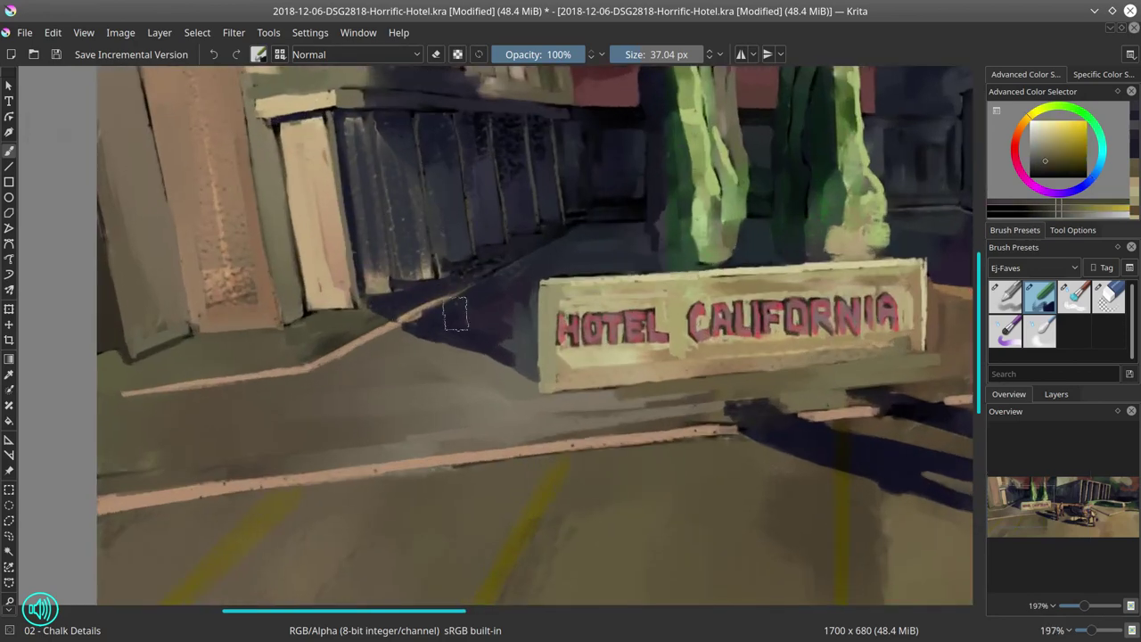
pyautogui.press('[')
pyautogui.press('[')
pyautogui.press('[')
pyautogui.press('[')
pyautogui.press('[')
pyautogui.keyDown('ctrl'); pyautogui.click(379, 312); pyautogui.keyUp('ctrl')
pyautogui.keyDown('ctrl'); pyautogui.click(374, 307); pyautogui.keyUp('ctrl')
pyautogui.moveTo(401, 343); pyautogui.dragTo(450, 328)
pyautogui.moveTo(361, 160); pyautogui.dragTo(374, 294)
# Highlight the pillars with light tan strokes
pyautogui.keyDown('ctrl'); pyautogui.click(386, 283); pyautogui.keyUp('ctrl')
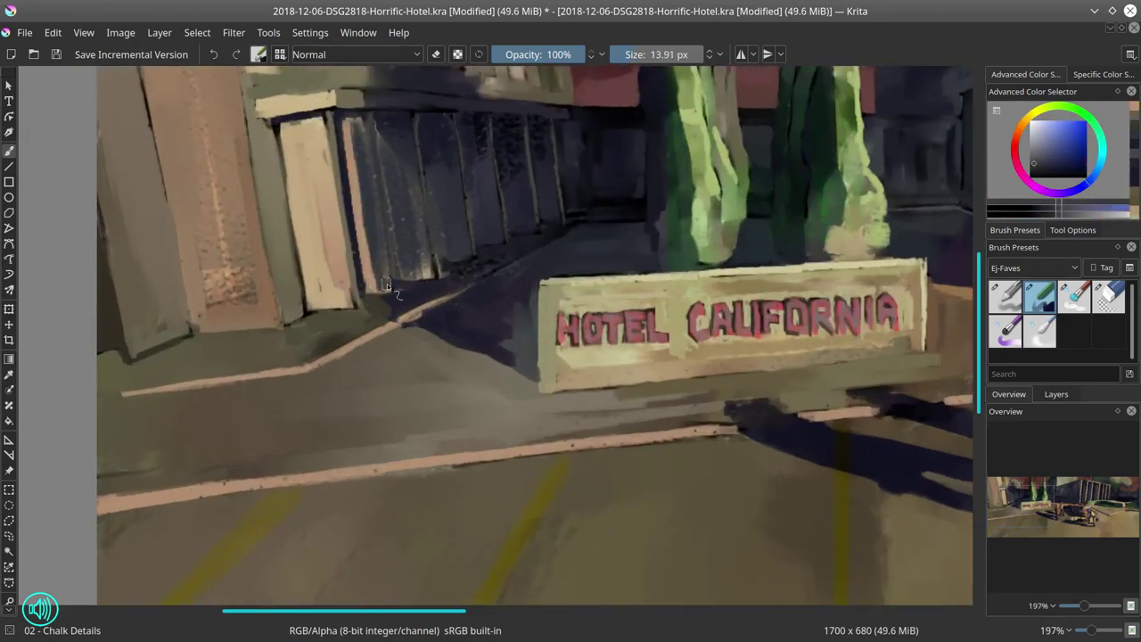
pyautogui.press('[')
pyautogui.press('[')
pyautogui.keyDown('ctrl'); pyautogui.click(357, 231); pyautogui.keyUp('ctrl')
pyautogui.moveTo(374, 121); pyautogui.dragTo(397, 278)
pyautogui.moveTo(419, 116); pyautogui.dragTo(415, 200)
pyautogui.scroll(-5, 481, 357)
pyautogui.scroll(4, 466, 244)
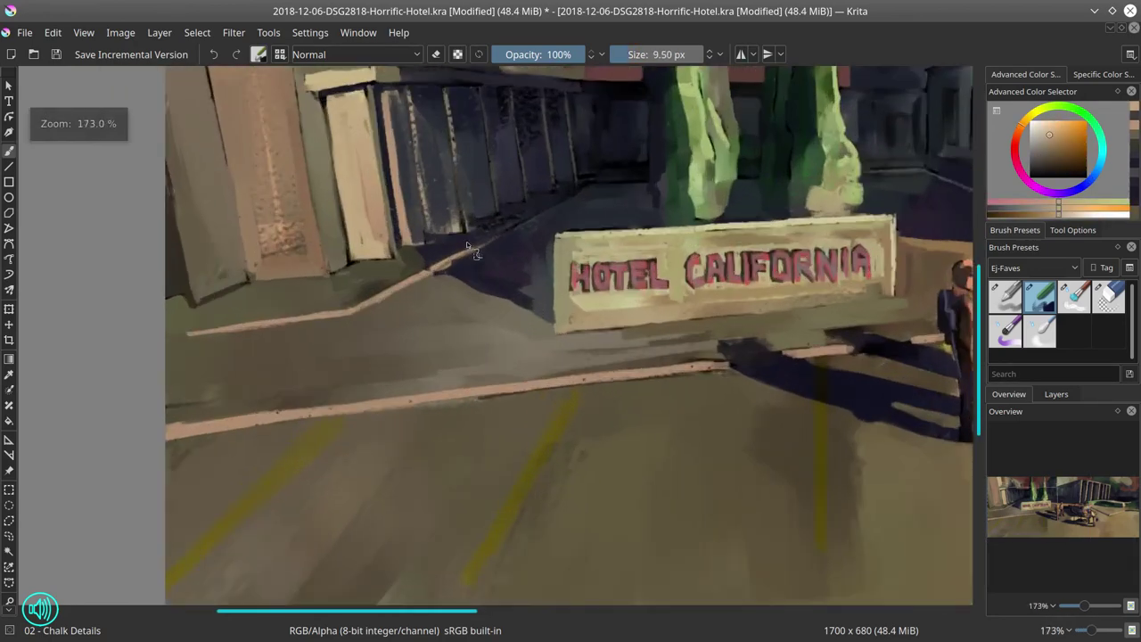
# Deepen the pillars with larger dark blue strokes
pyautogui.keyDown('ctrl'); pyautogui.click(467, 244); pyautogui.keyUp('ctrl')
pyautogui.press(']')
pyautogui.press(']')
pyautogui.press(']')
pyautogui.press(']')
pyautogui.moveTo(401, 94); pyautogui.dragTo(401, 245)
pyautogui.scroll(-5, 419, 232)
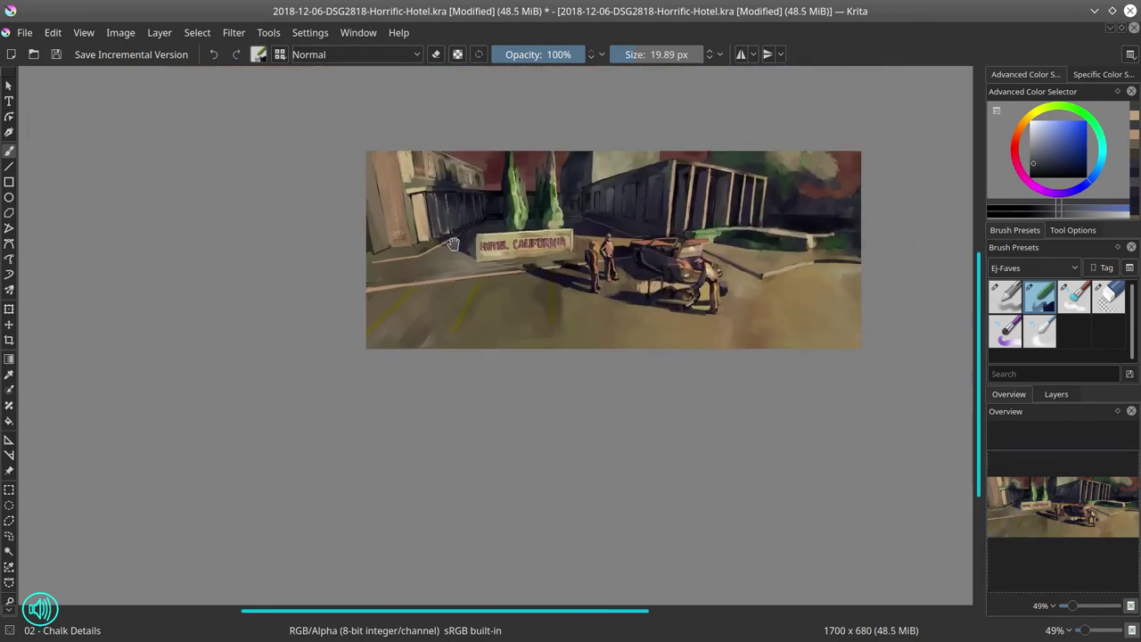
pyautogui.scroll(6, 452, 245)
# Add small tan strokes and touch up the pavement edge left of the sign
pyautogui.keyDown('ctrl'); pyautogui.click(453, 244); pyautogui.keyUp('ctrl')
pyautogui.press('[')
pyautogui.press('[')
pyautogui.moveTo(355, 166); pyautogui.dragTo(360, 253)
pyautogui.moveTo(410, 171); pyautogui.dragTo(417, 311)
pyautogui.keyDown('ctrl'); pyautogui.click(419, 313); pyautogui.keyUp('ctrl')
pyautogui.press('[')
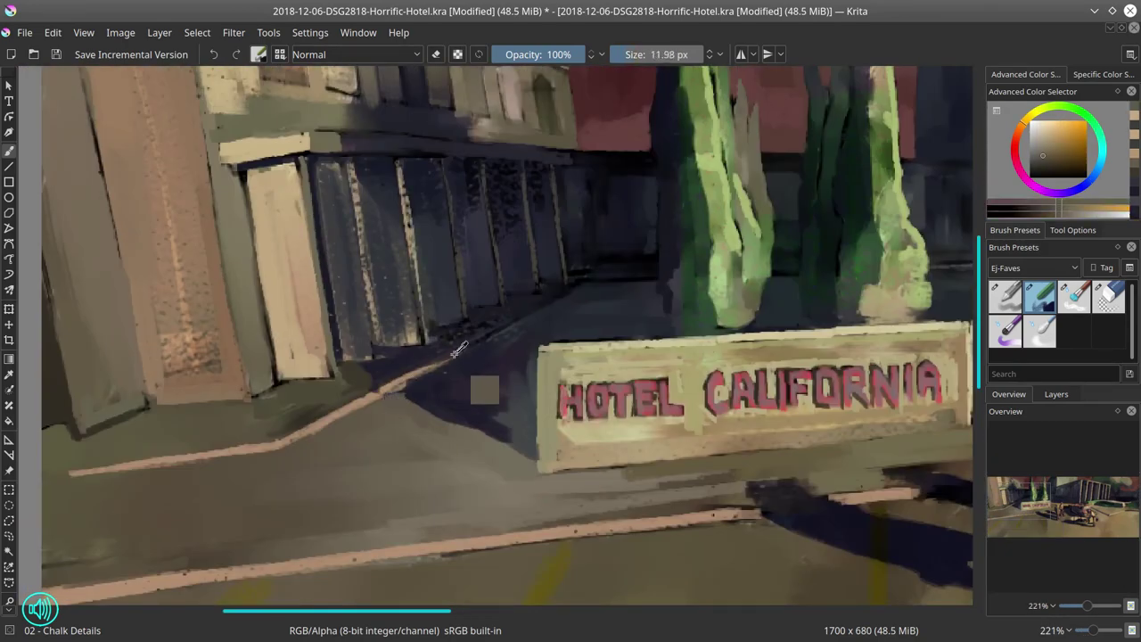
pyautogui.keyDown('ctrl'); pyautogui.click(457, 349); pyautogui.keyUp('ctrl')
pyautogui.scroll(-6, 457, 350)
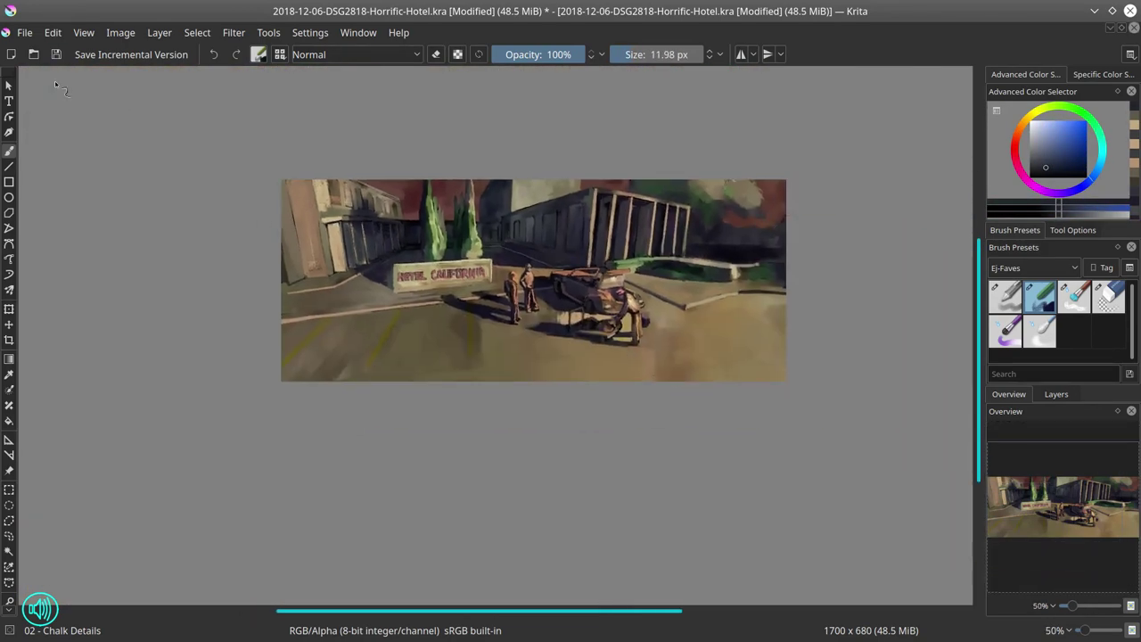
# Save the painting and mirror the image horizontally
pyautogui.click(57, 54)
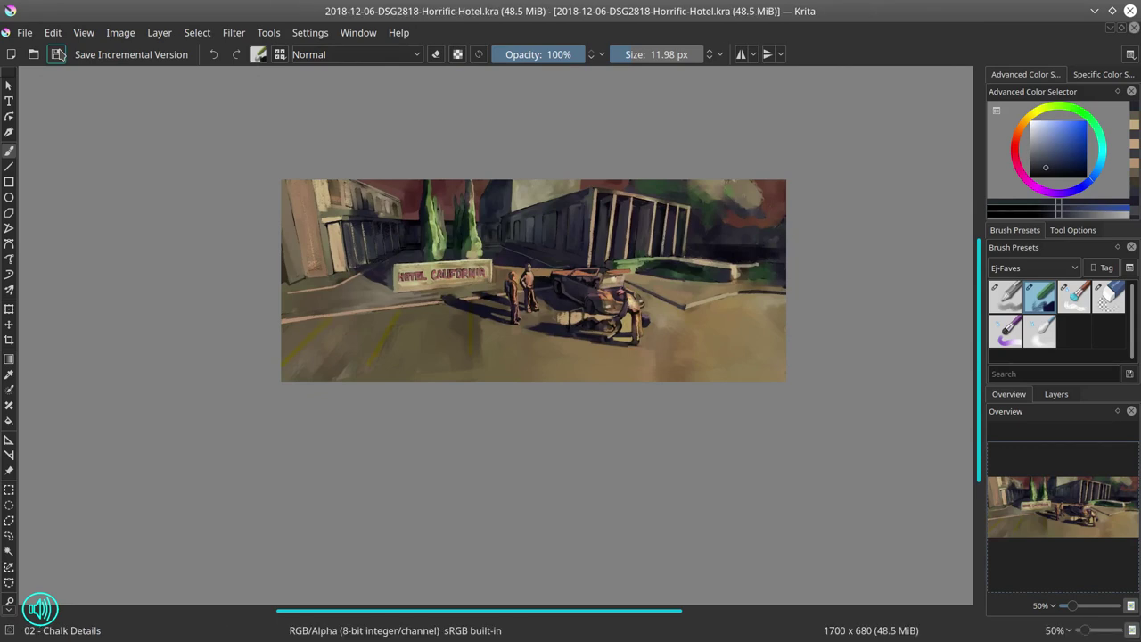
pyautogui.click(120, 32)
pyautogui.click(160, 206)
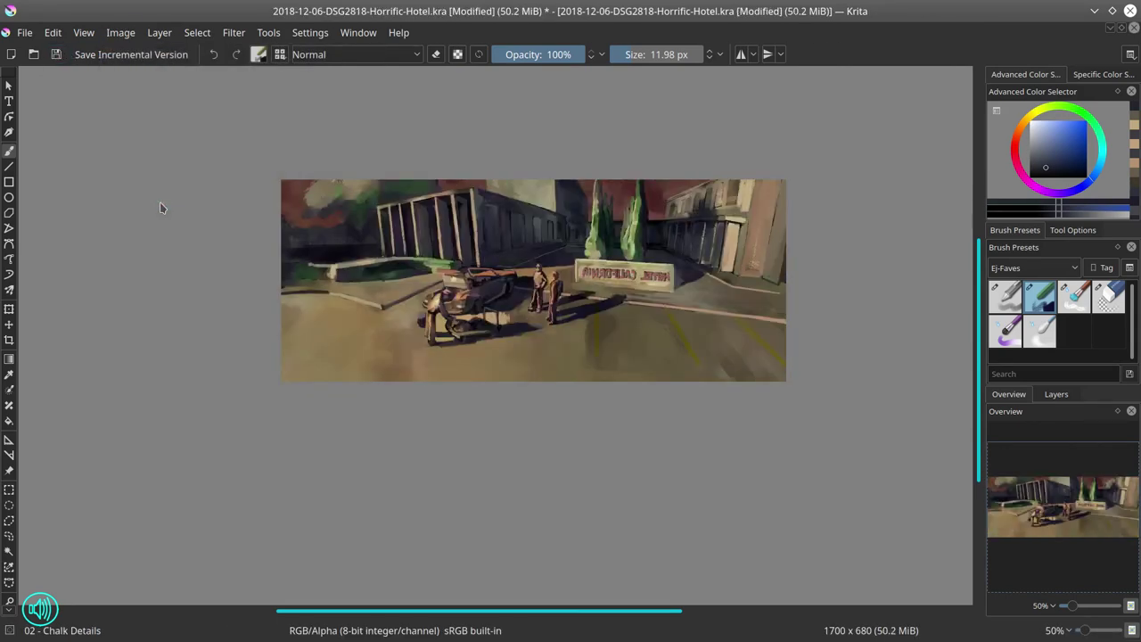
# Enable the Value check layer to view the painting in greyscale
pyautogui.click(1056, 394)
pyautogui.click(995, 462)
pyautogui.click(1009, 394)
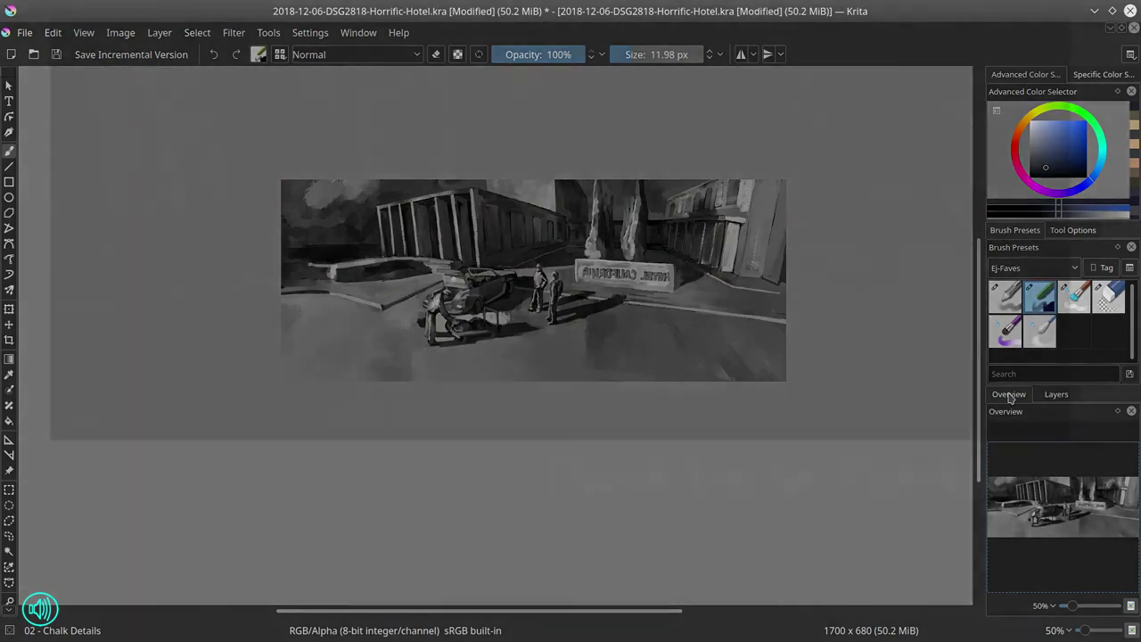